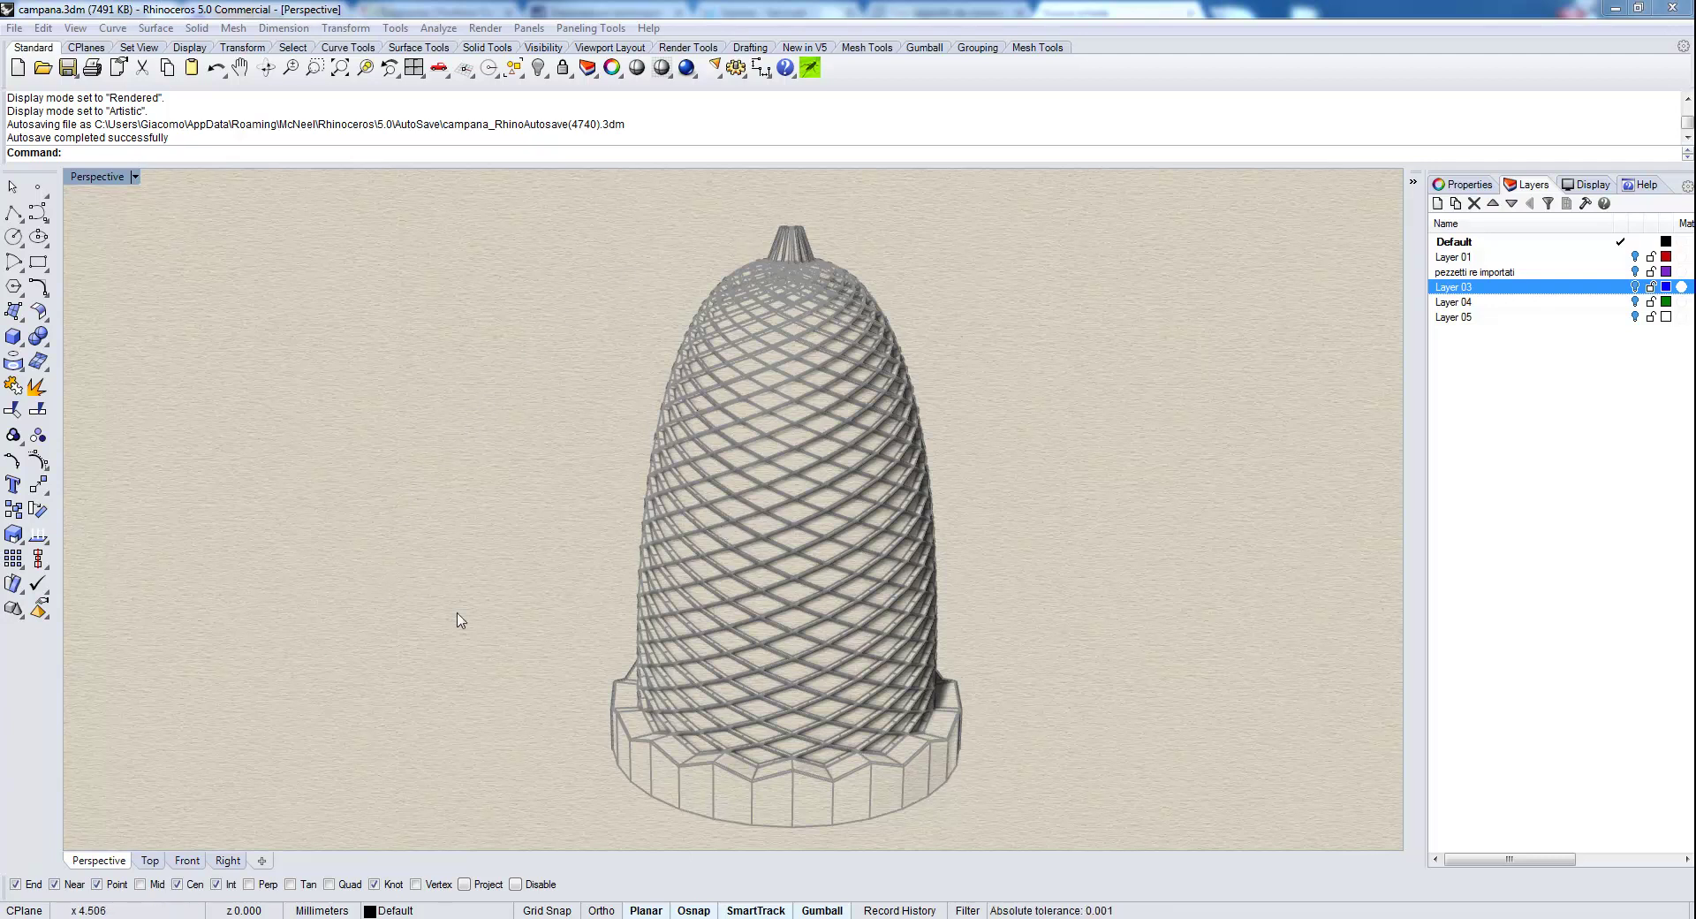
Examine the finished lattice bell model from several angles and at close range, including its strut pattern.
right_drag(583, 588, 714, 600)
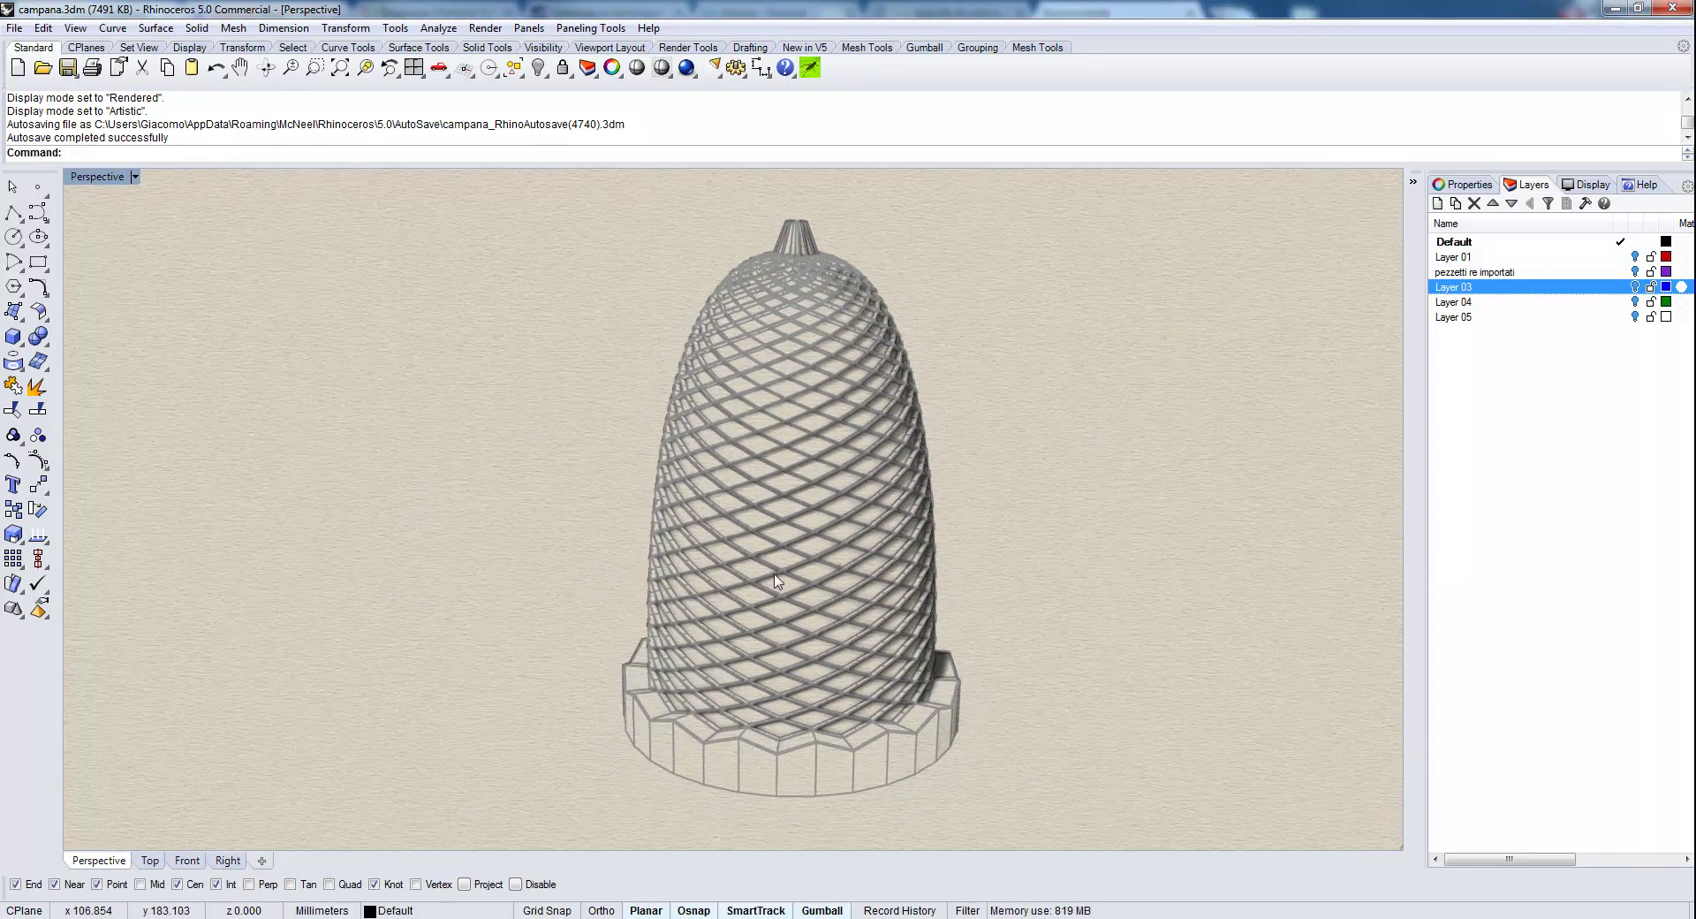
scroll(796, 556, up, 3)
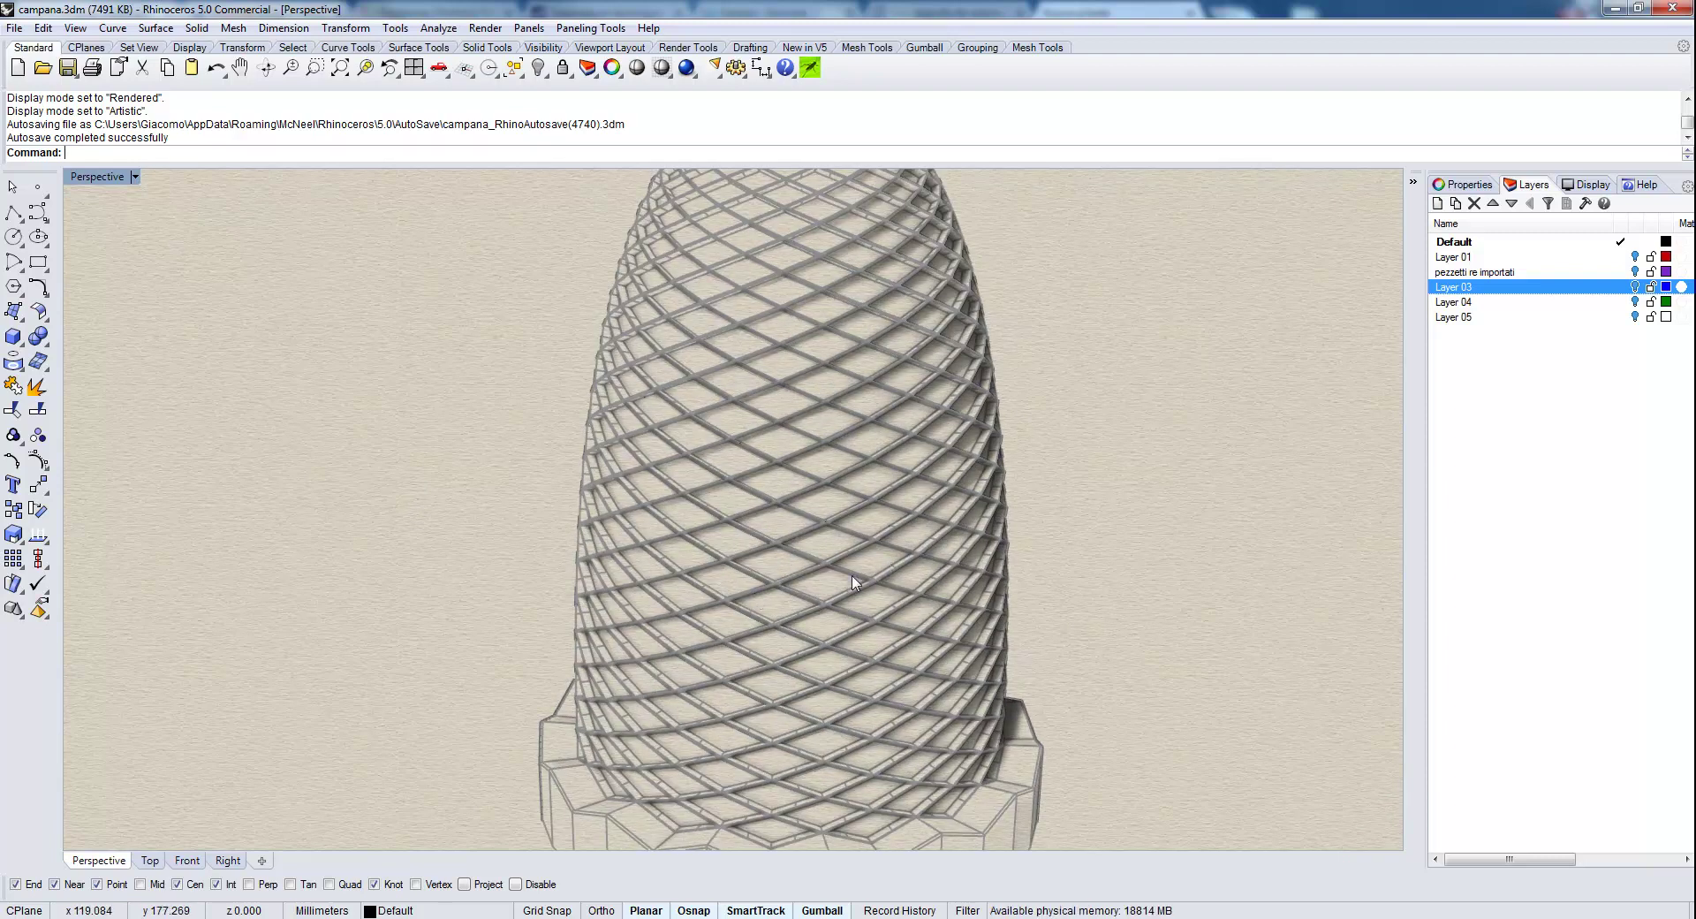
scroll(762, 550, up, 5)
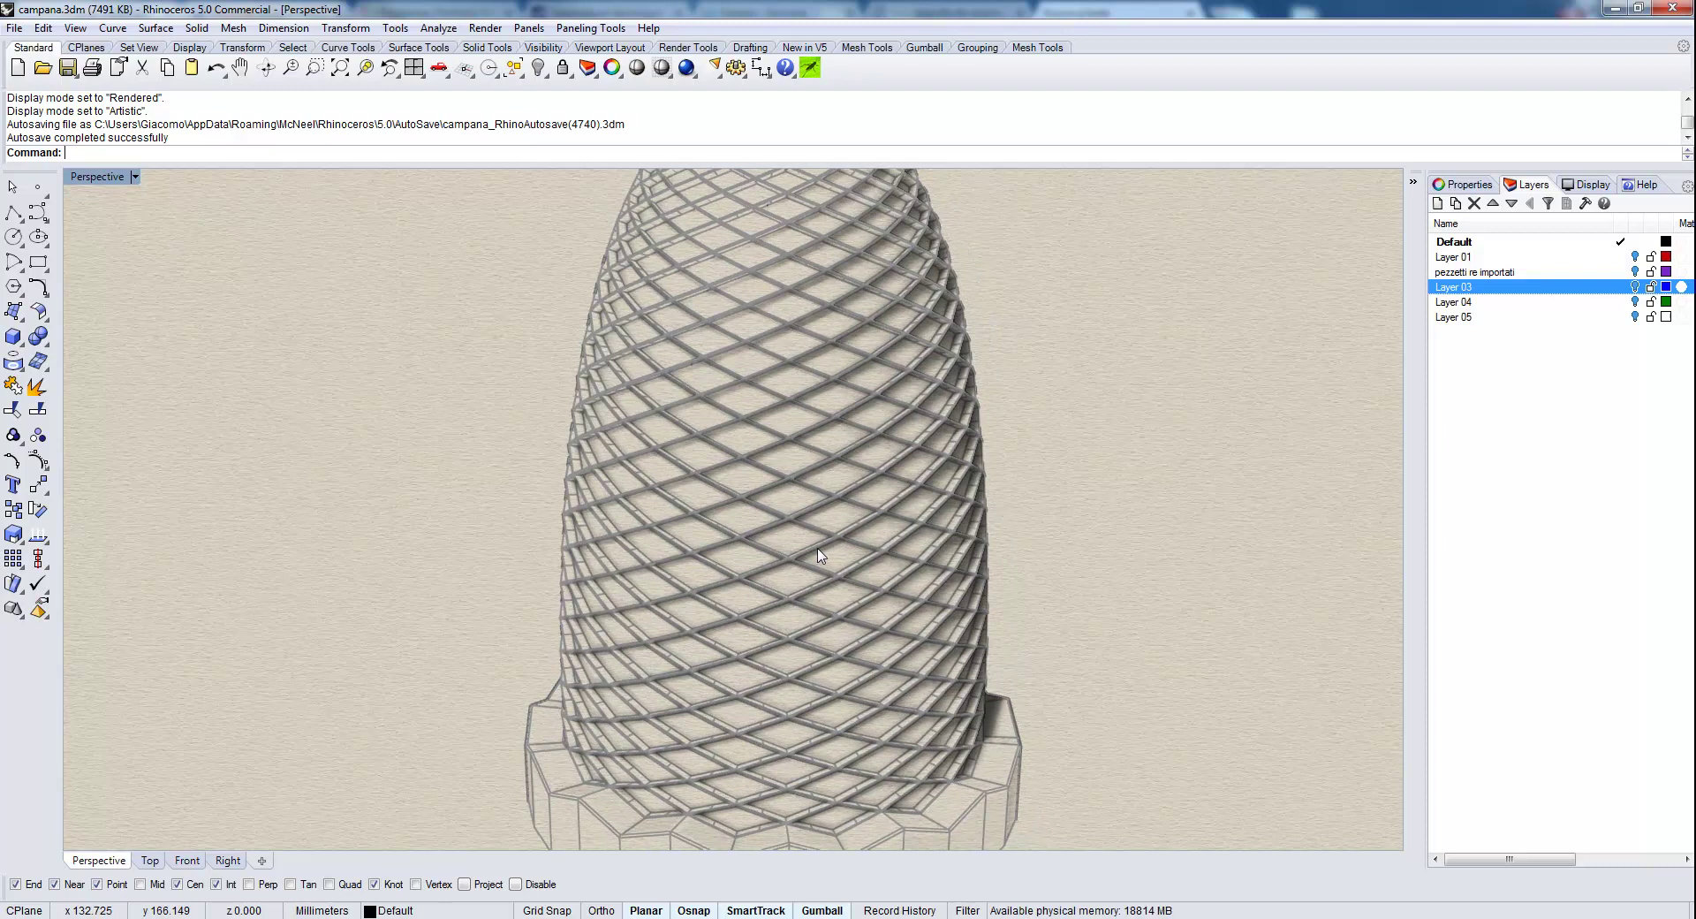
scroll(818, 553, up, 2)
right_drag(750, 561, 829, 552)
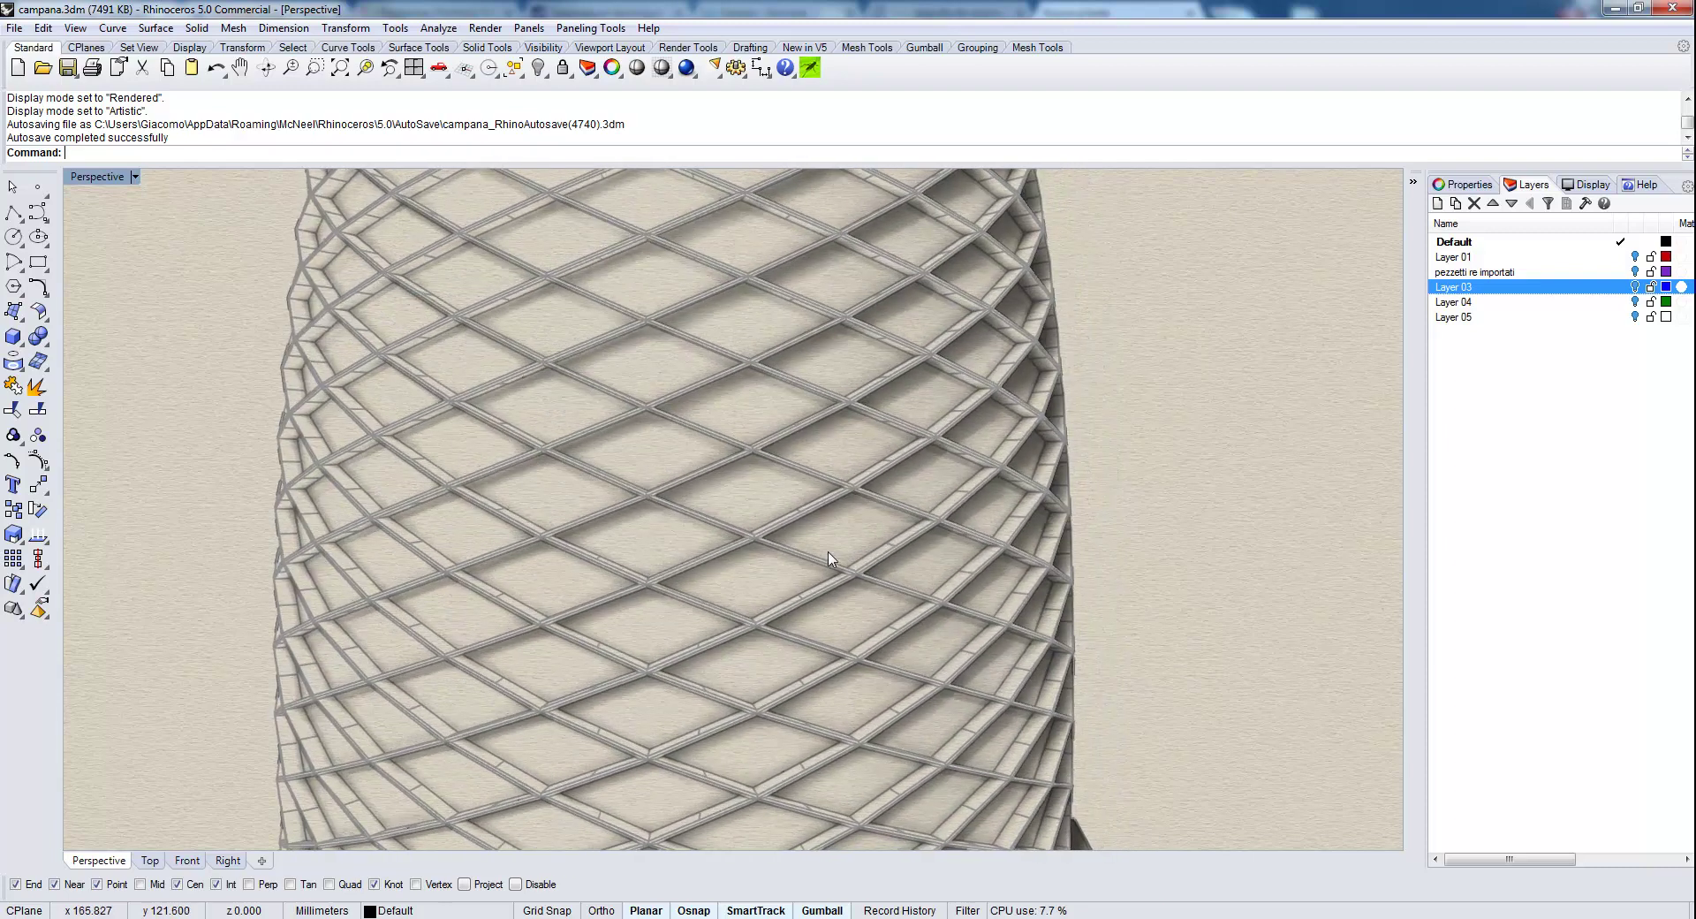
scroll(829, 552, down, 2)
scroll(733, 556, down, 5)
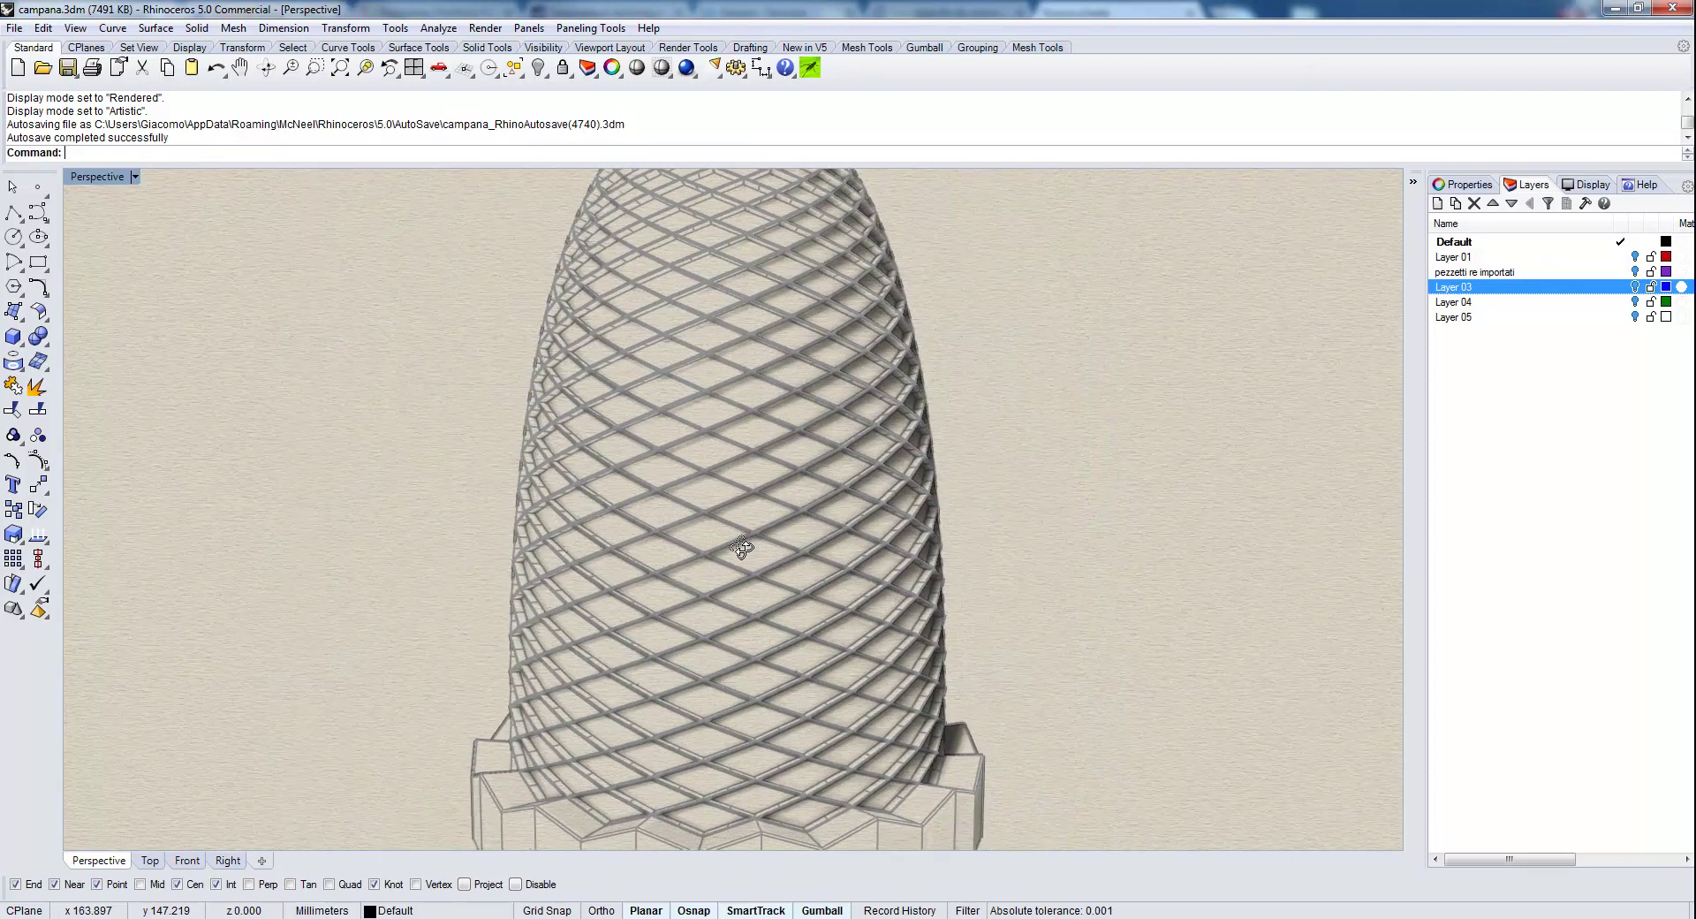
scroll(740, 553, up, 5)
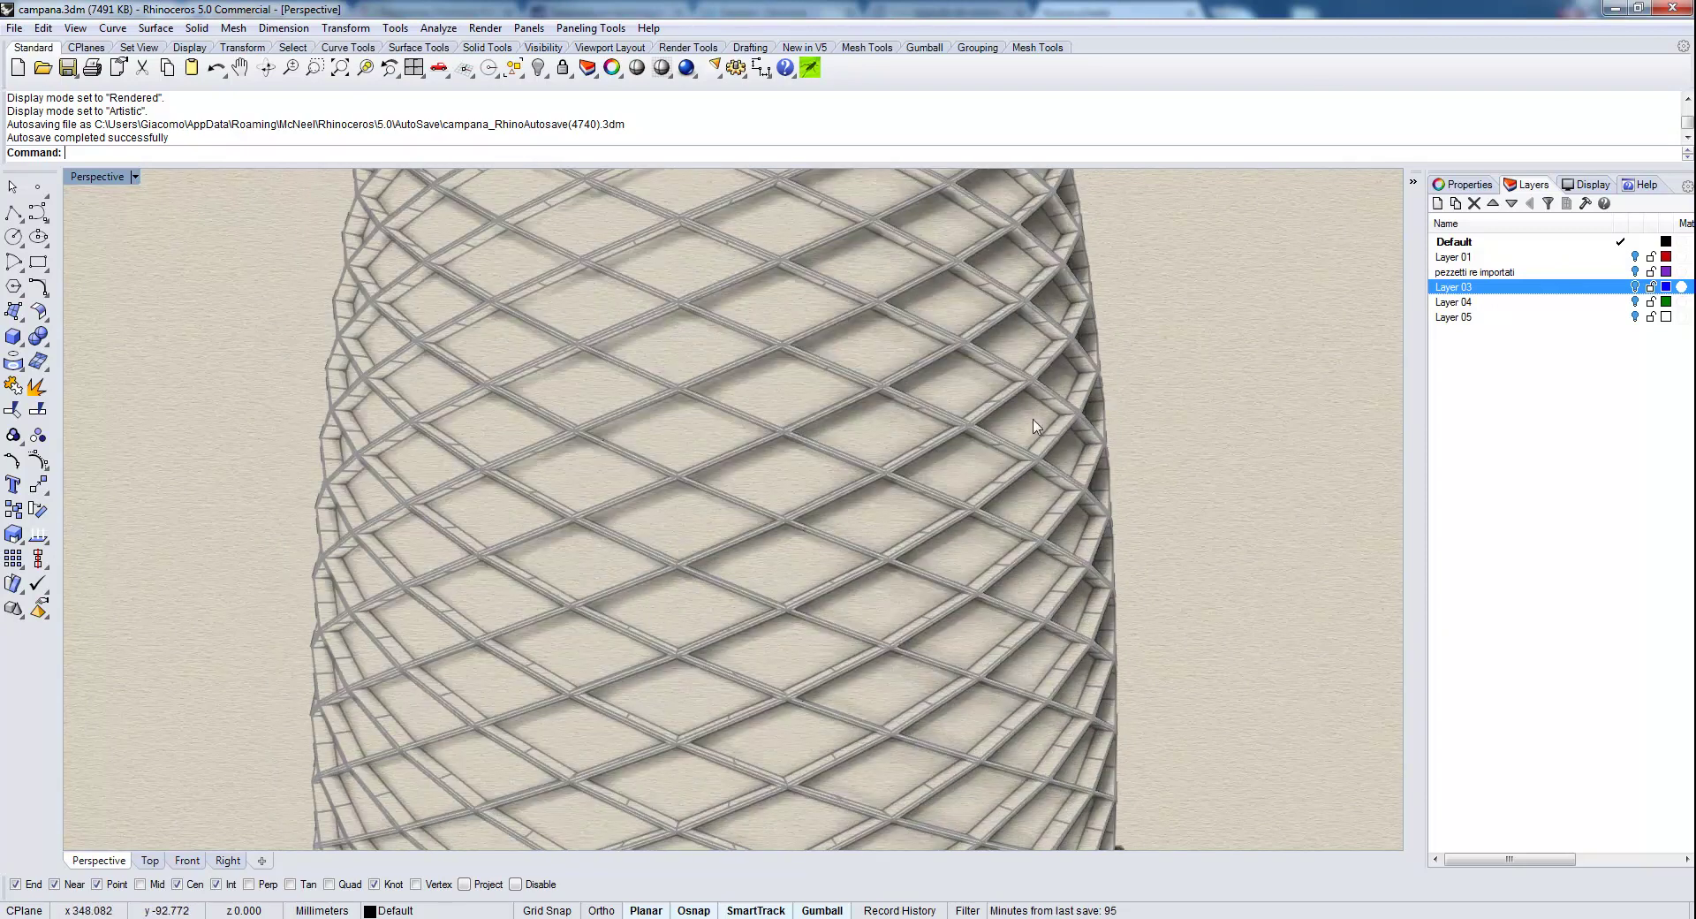
scroll(972, 424, down, 3)
scroll(804, 517, up, 3)
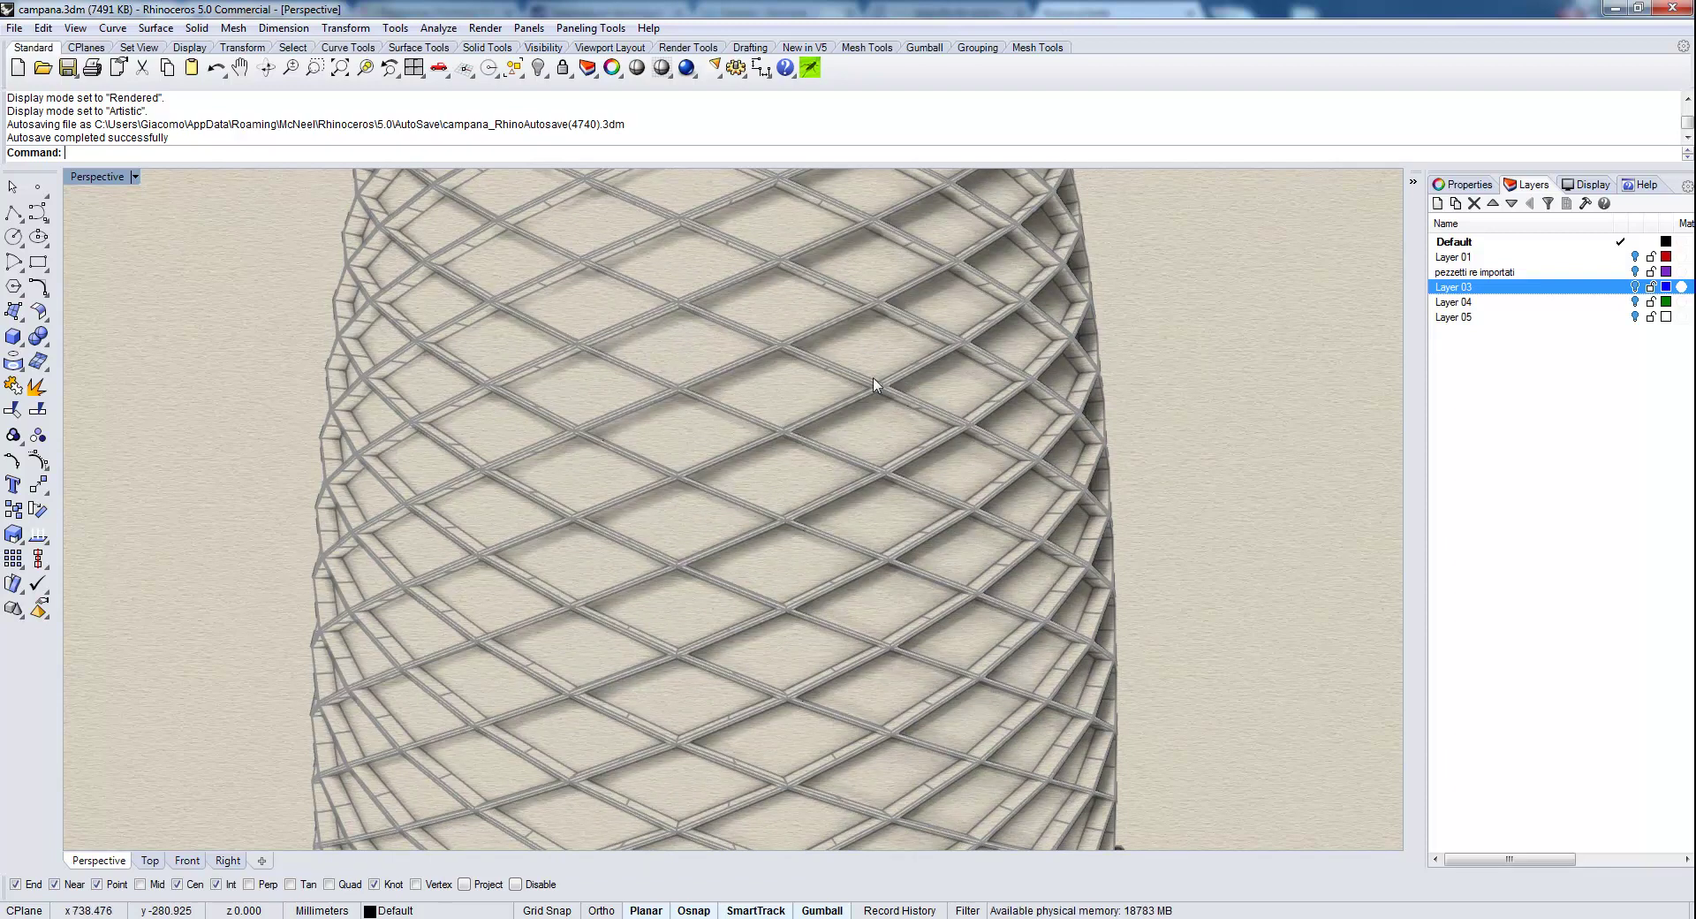
scroll(825, 605, down, 3)
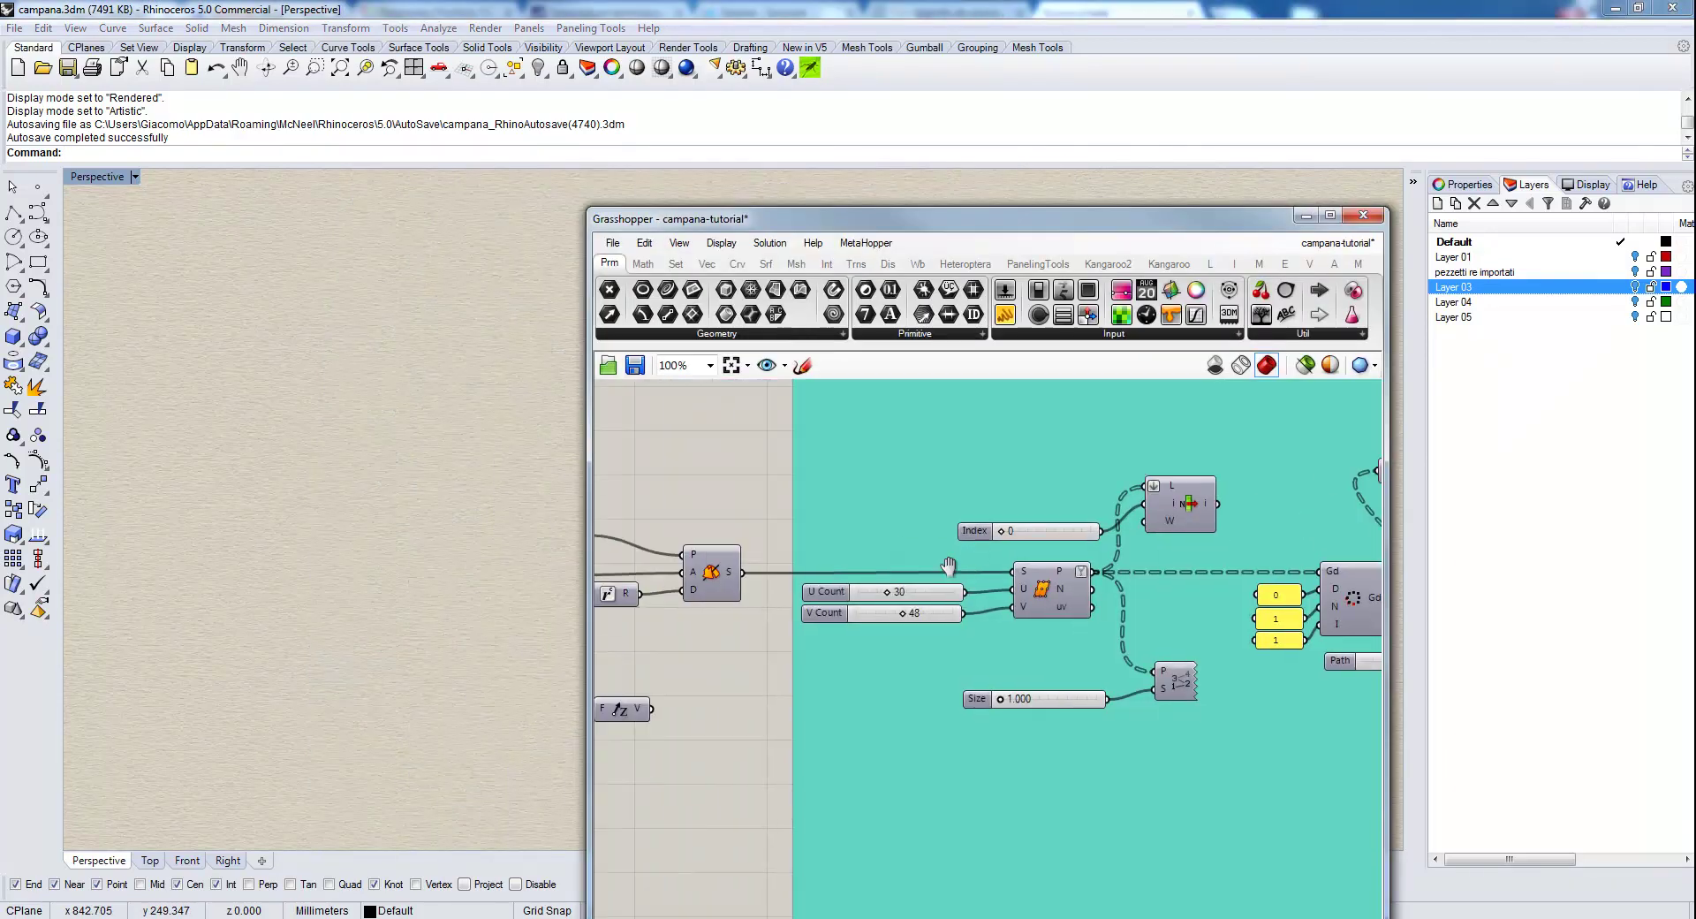
Review the campana-tutorial Grasshopper definition from the input curves and revolved surface to the surface division with U and V counts.
right_drag(676, 535, 906, 535)
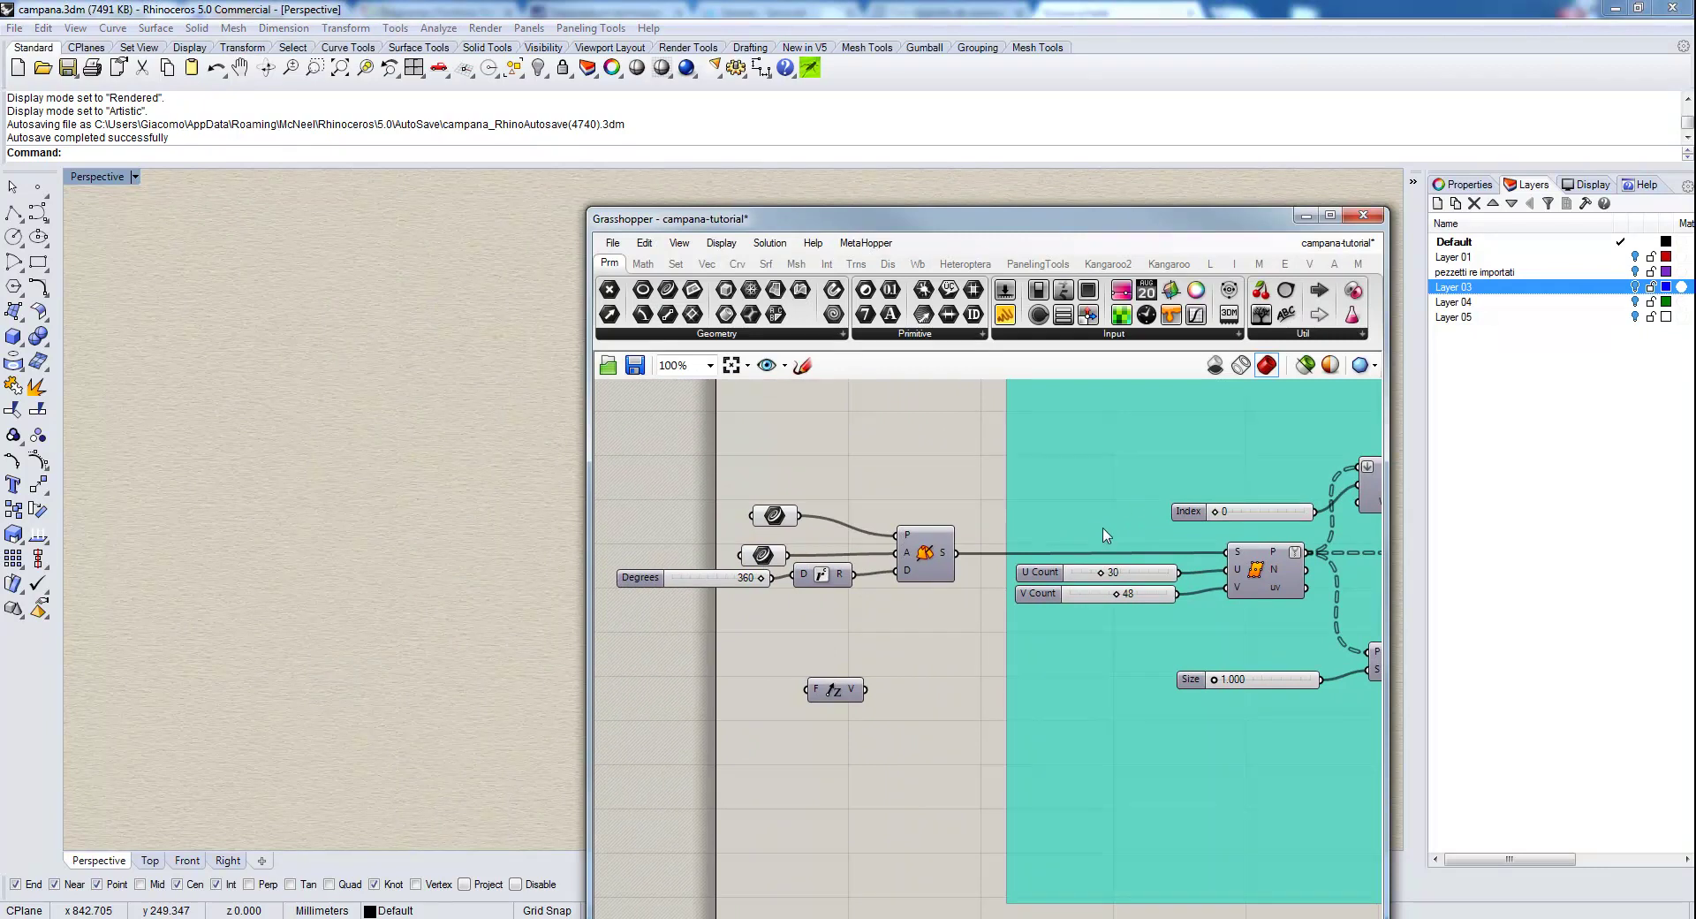
right_drag(1102, 534, 1089, 532)
right_click(1491, 606)
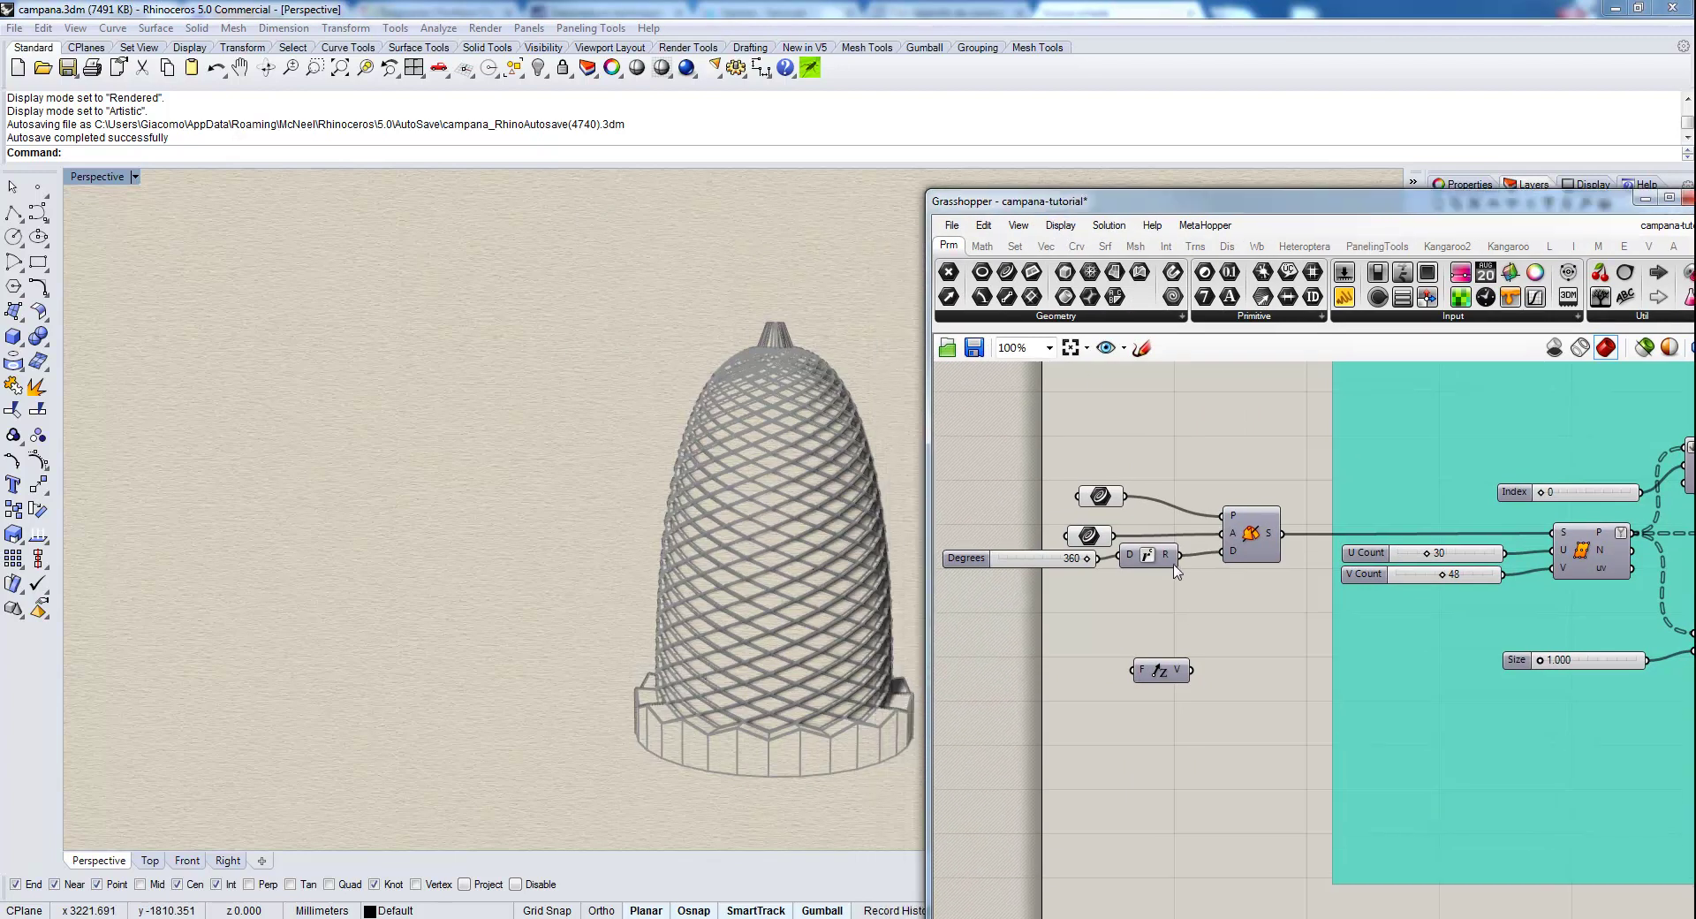
scroll(1175, 570, up, 2)
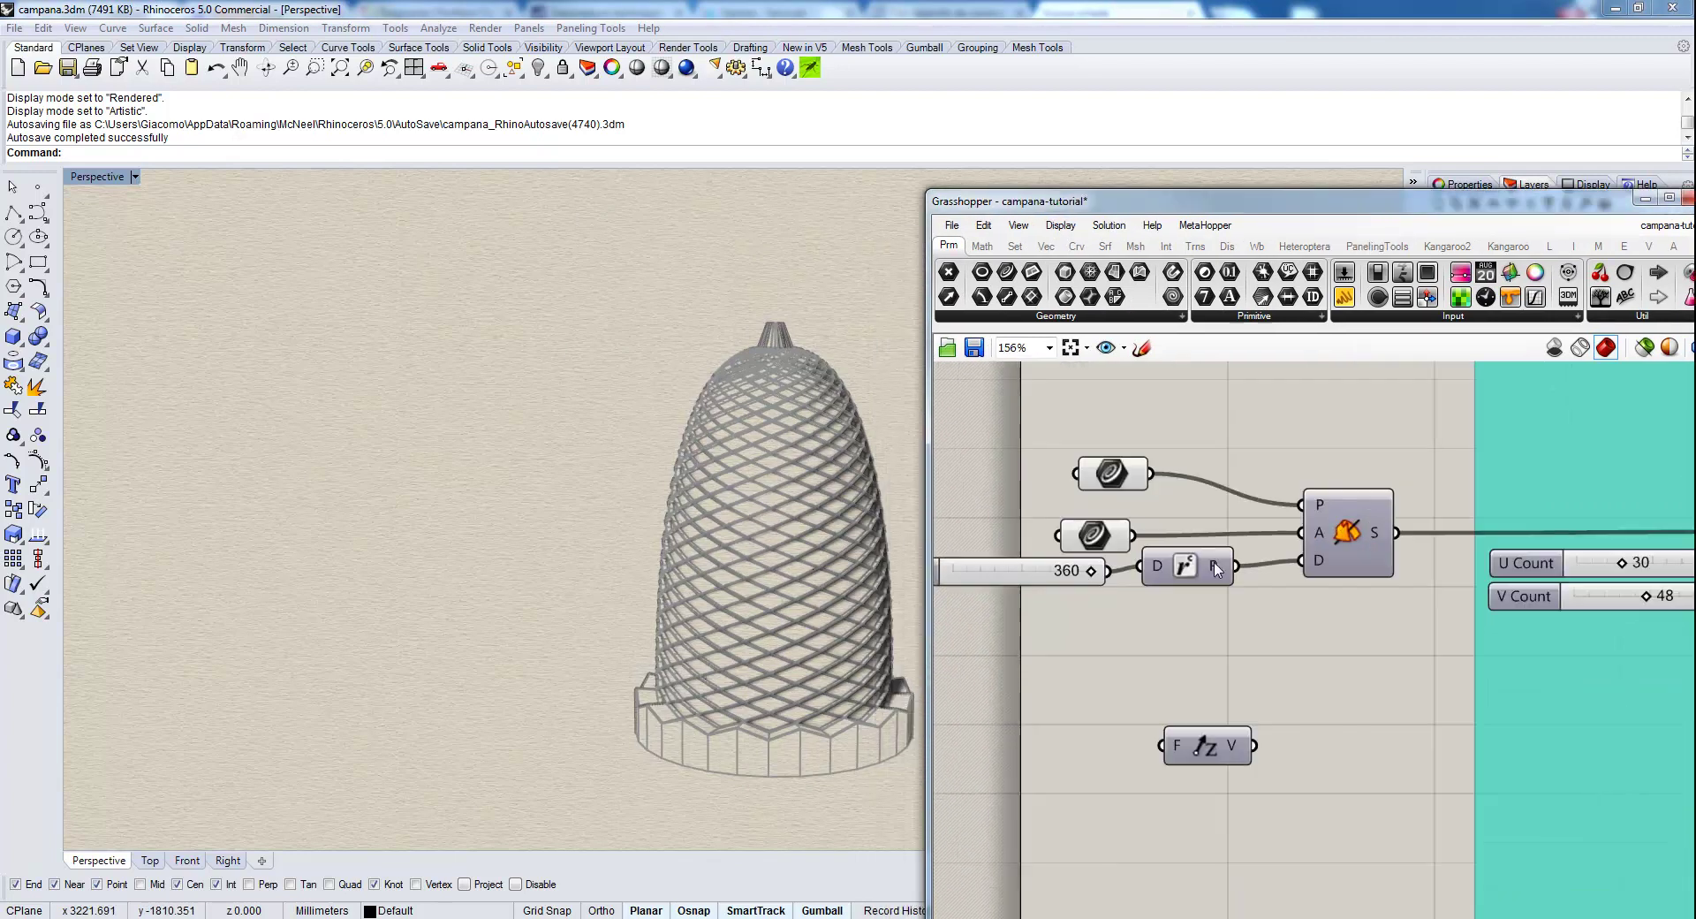
click(135, 177)
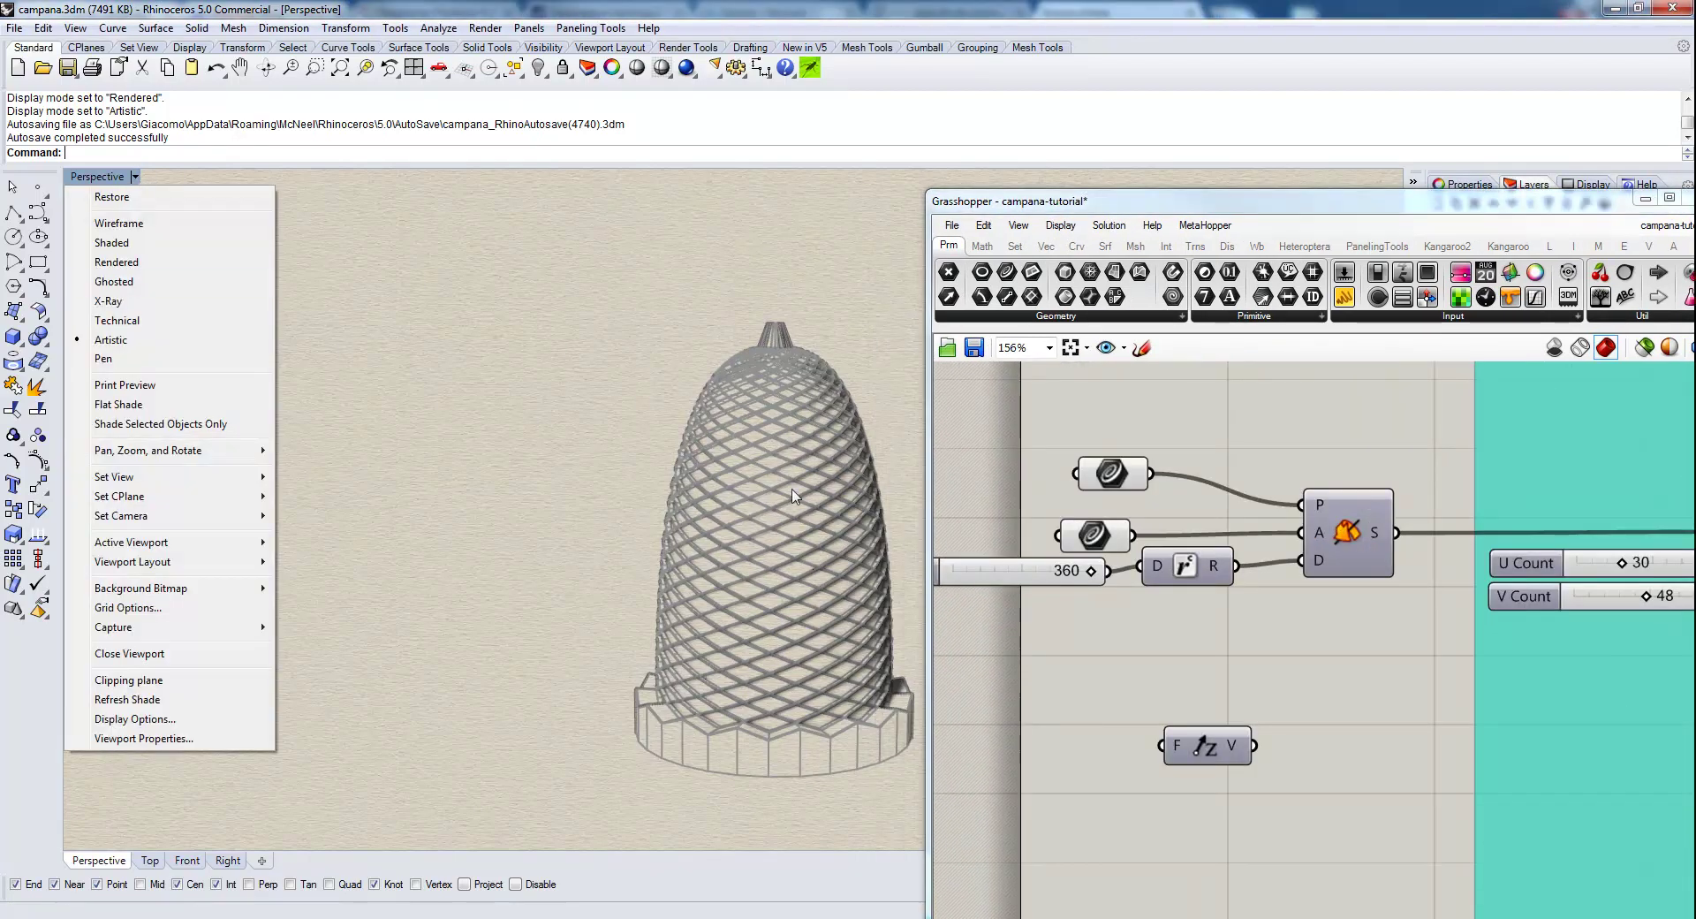
click(575, 424)
drag(1366, 539, 1375, 521)
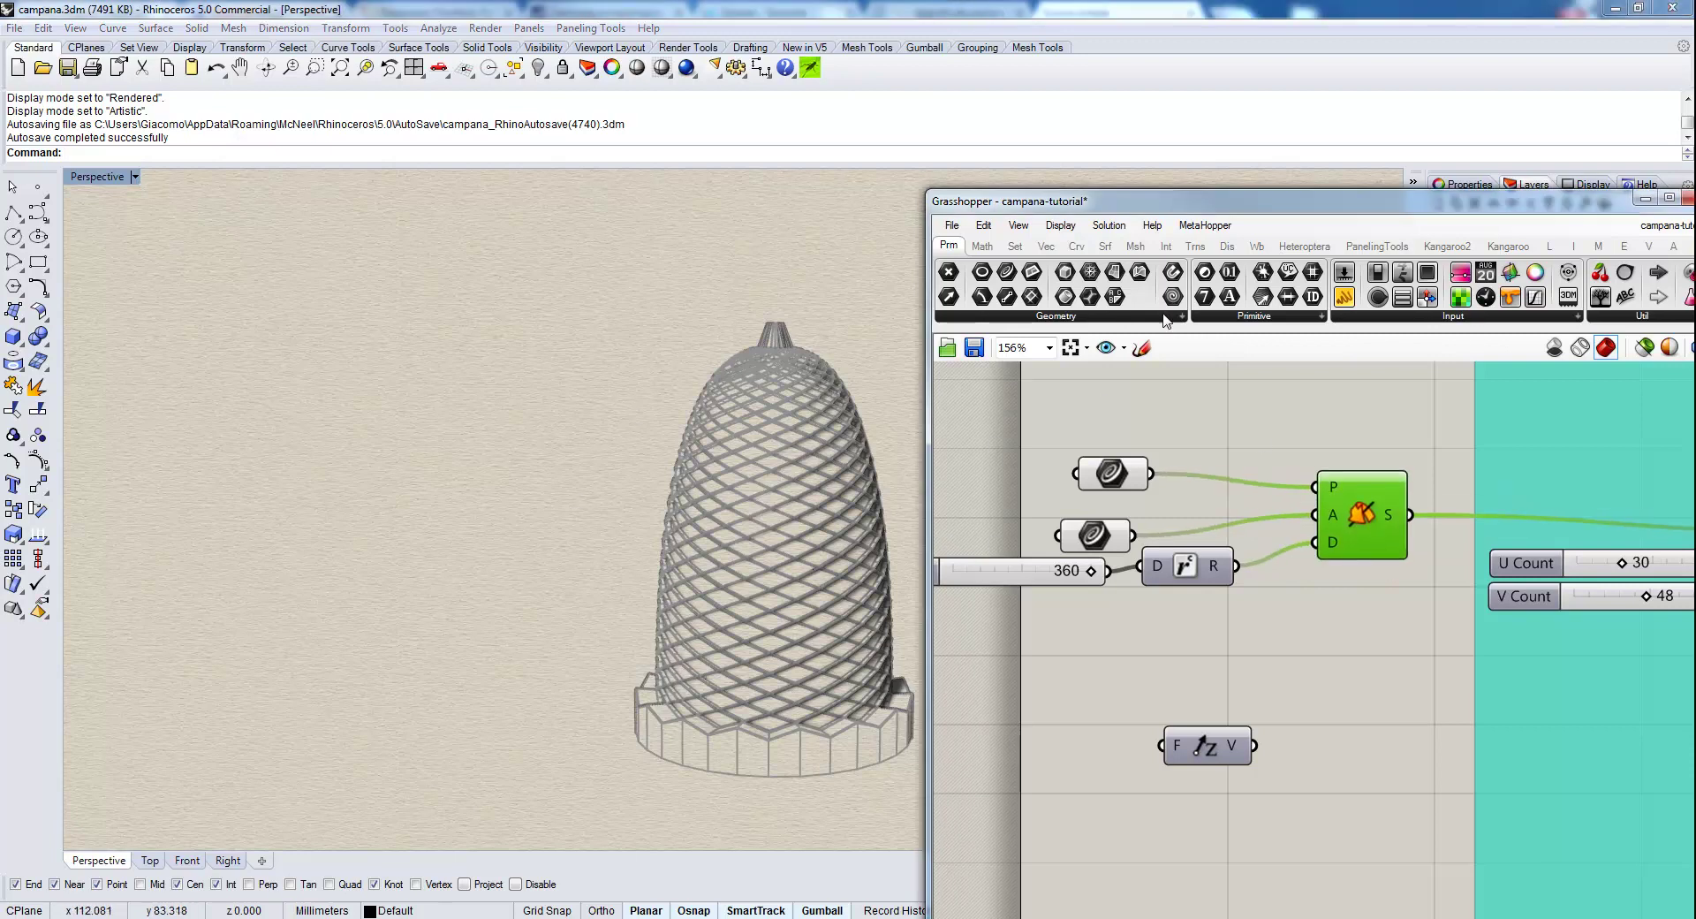
drag(1168, 202, 1151, 179)
right_drag(1381, 594, 1144, 528)
scroll(1349, 624, down, 6)
scroll(1226, 522, up, 4)
right_drag(1377, 515, 1244, 619)
click(1178, 573)
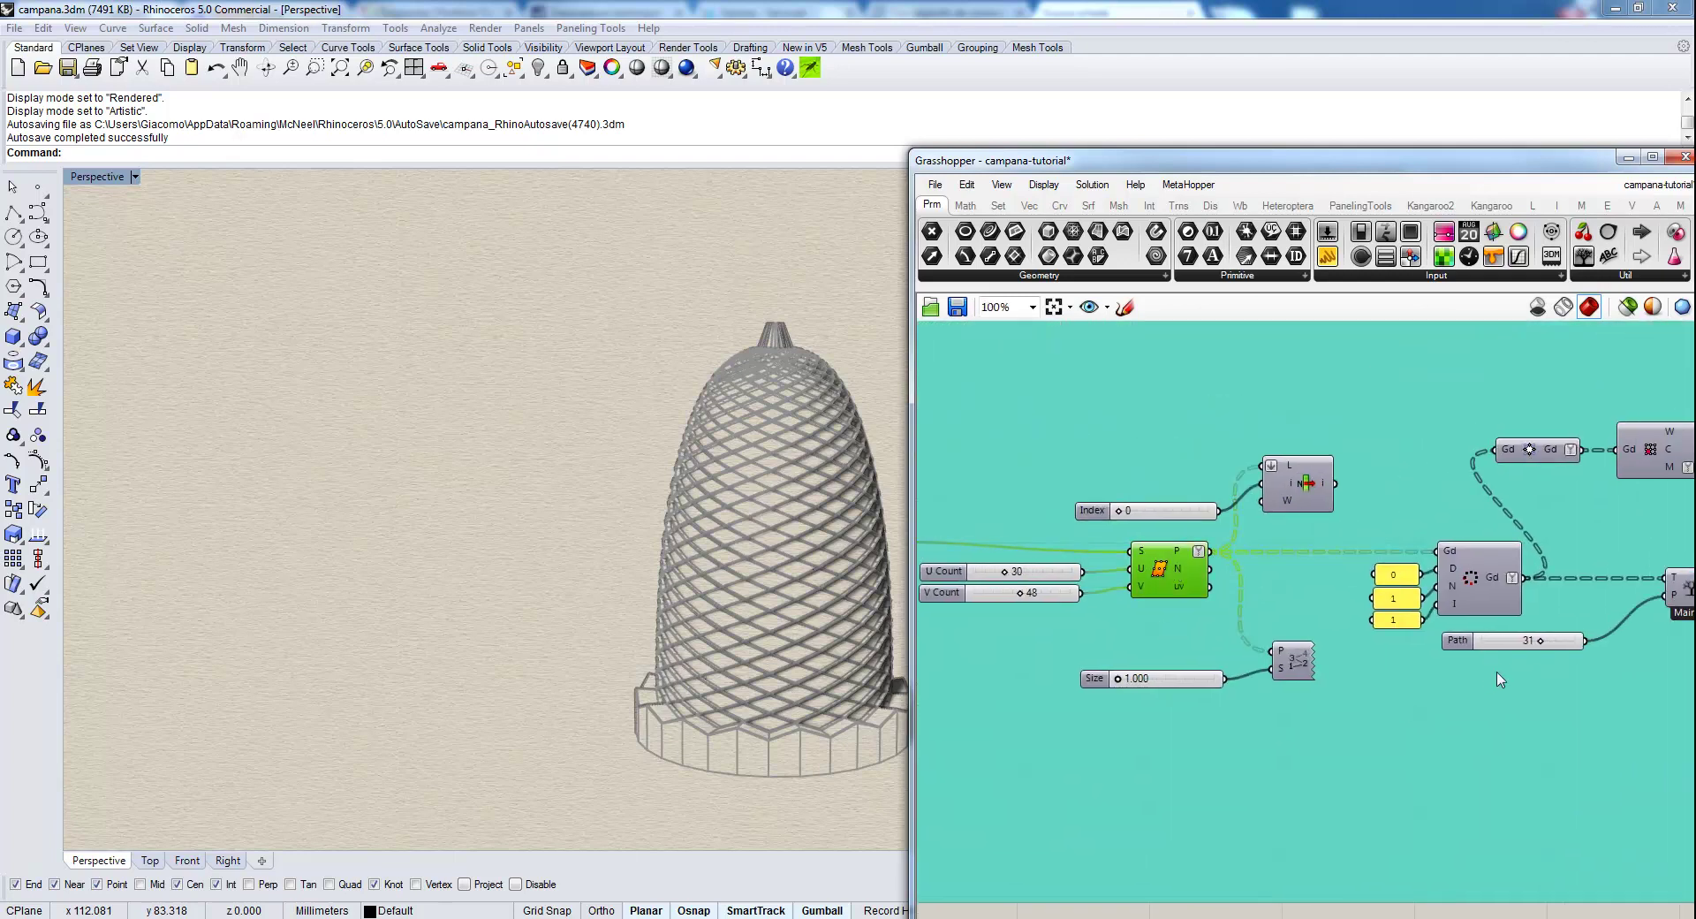
Review the rest of the definition, from the diamond grid components through mesh sorting to the offset and strut components.
right_drag(1504, 712, 1207, 753)
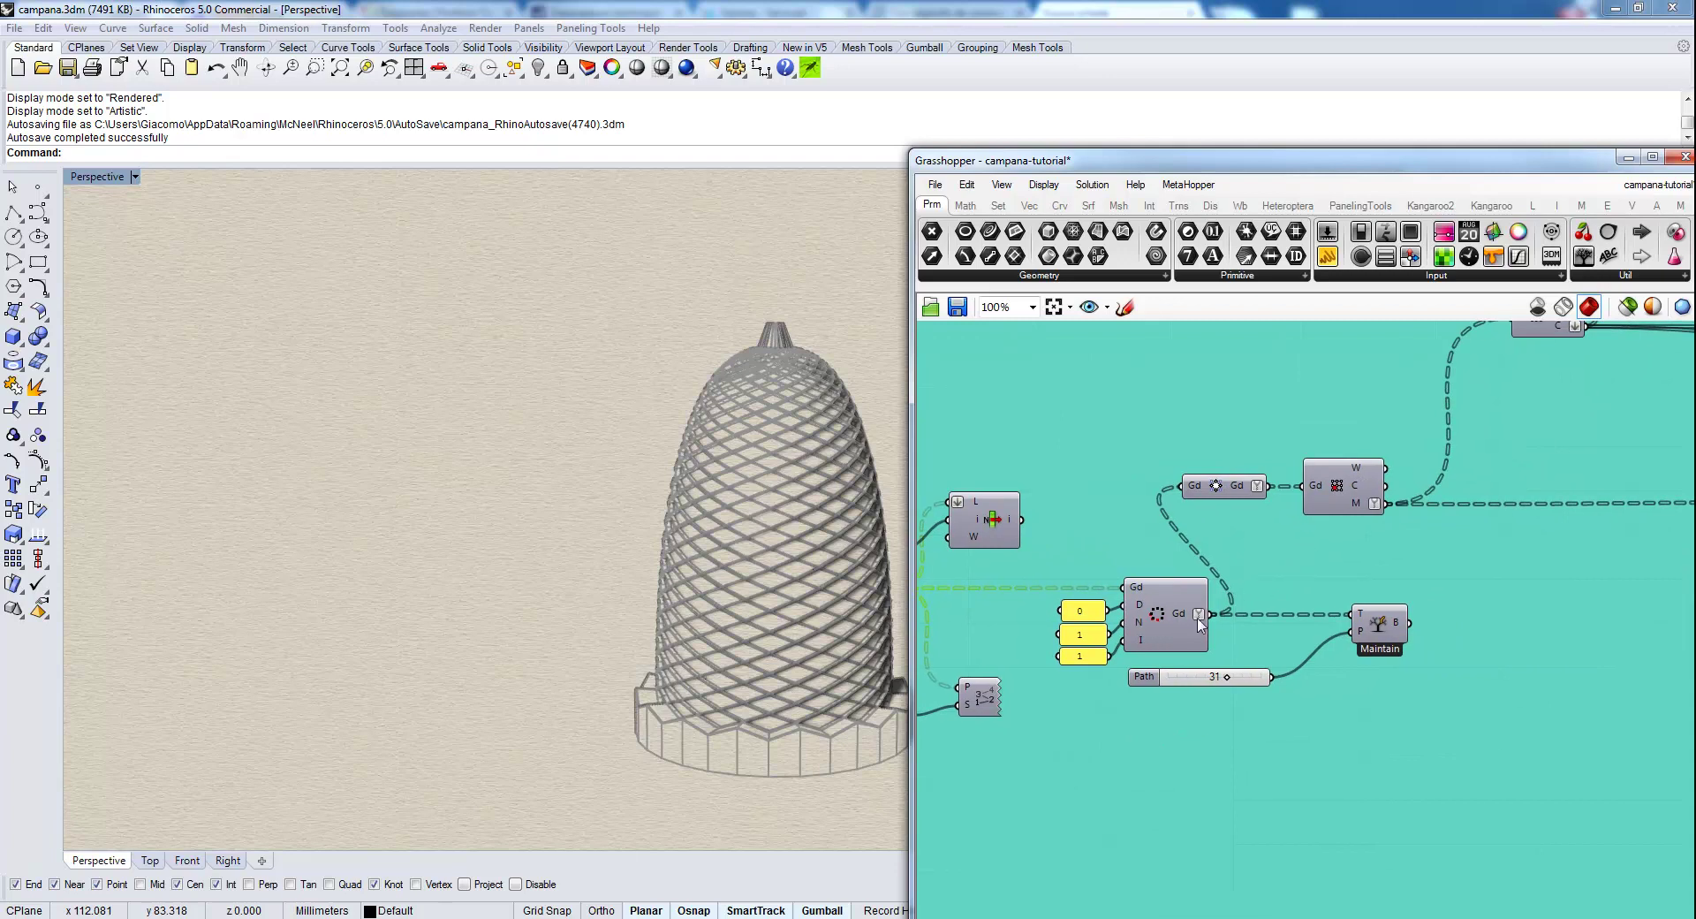
click(1164, 622)
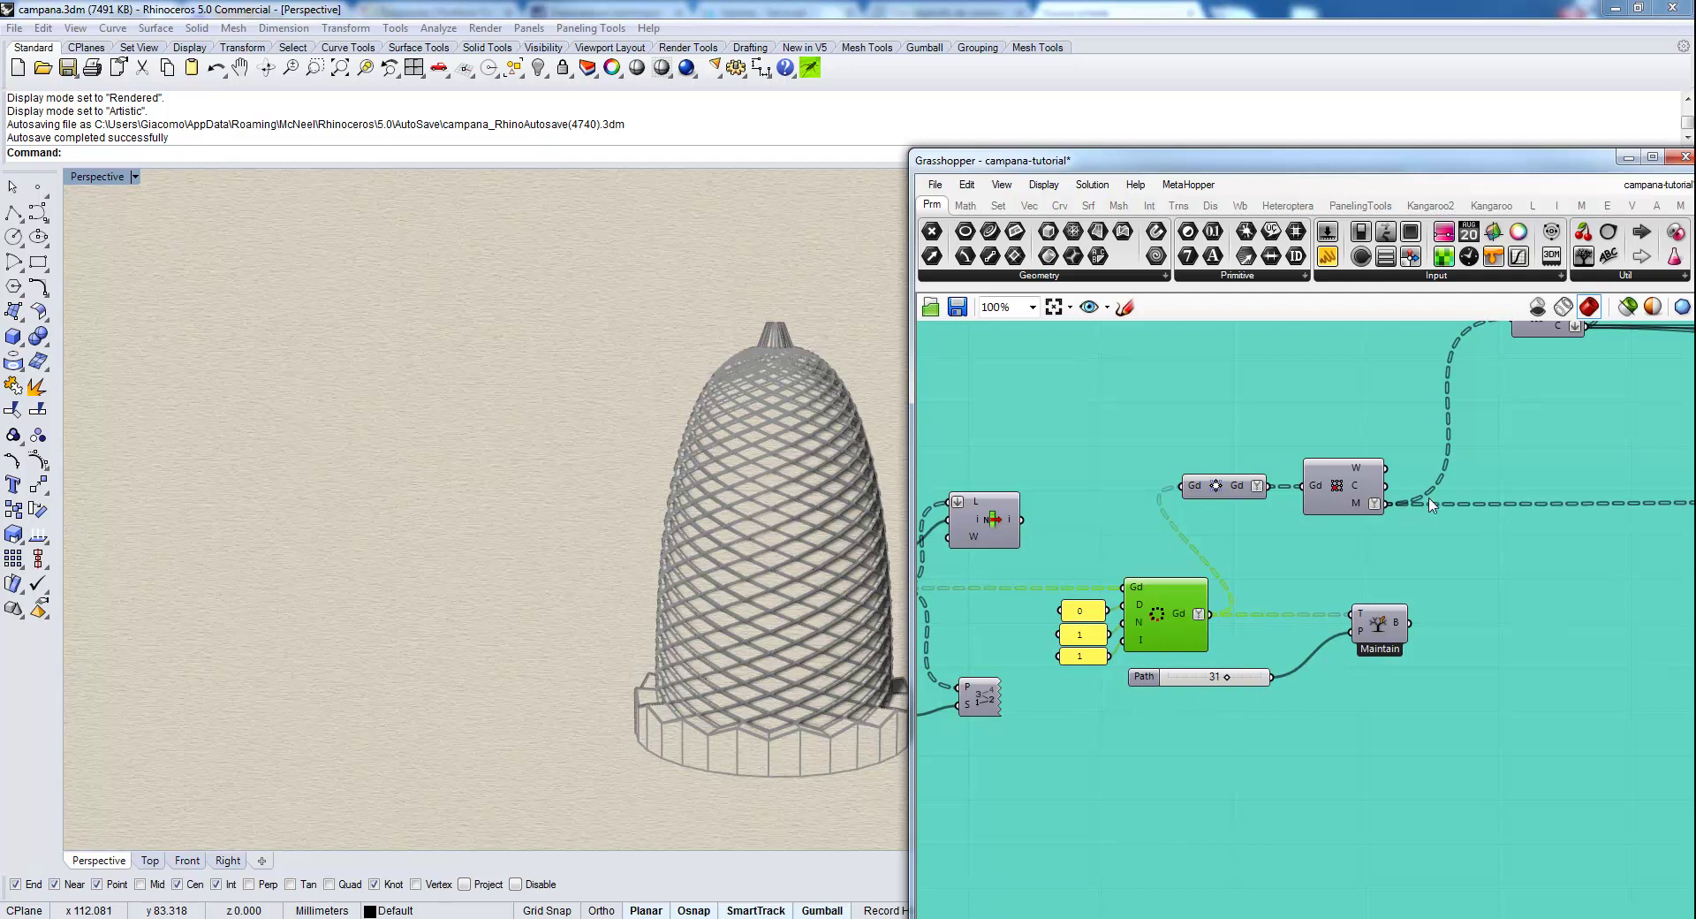
right_drag(1523, 592, 1083, 763)
scroll(1280, 783, down, 2)
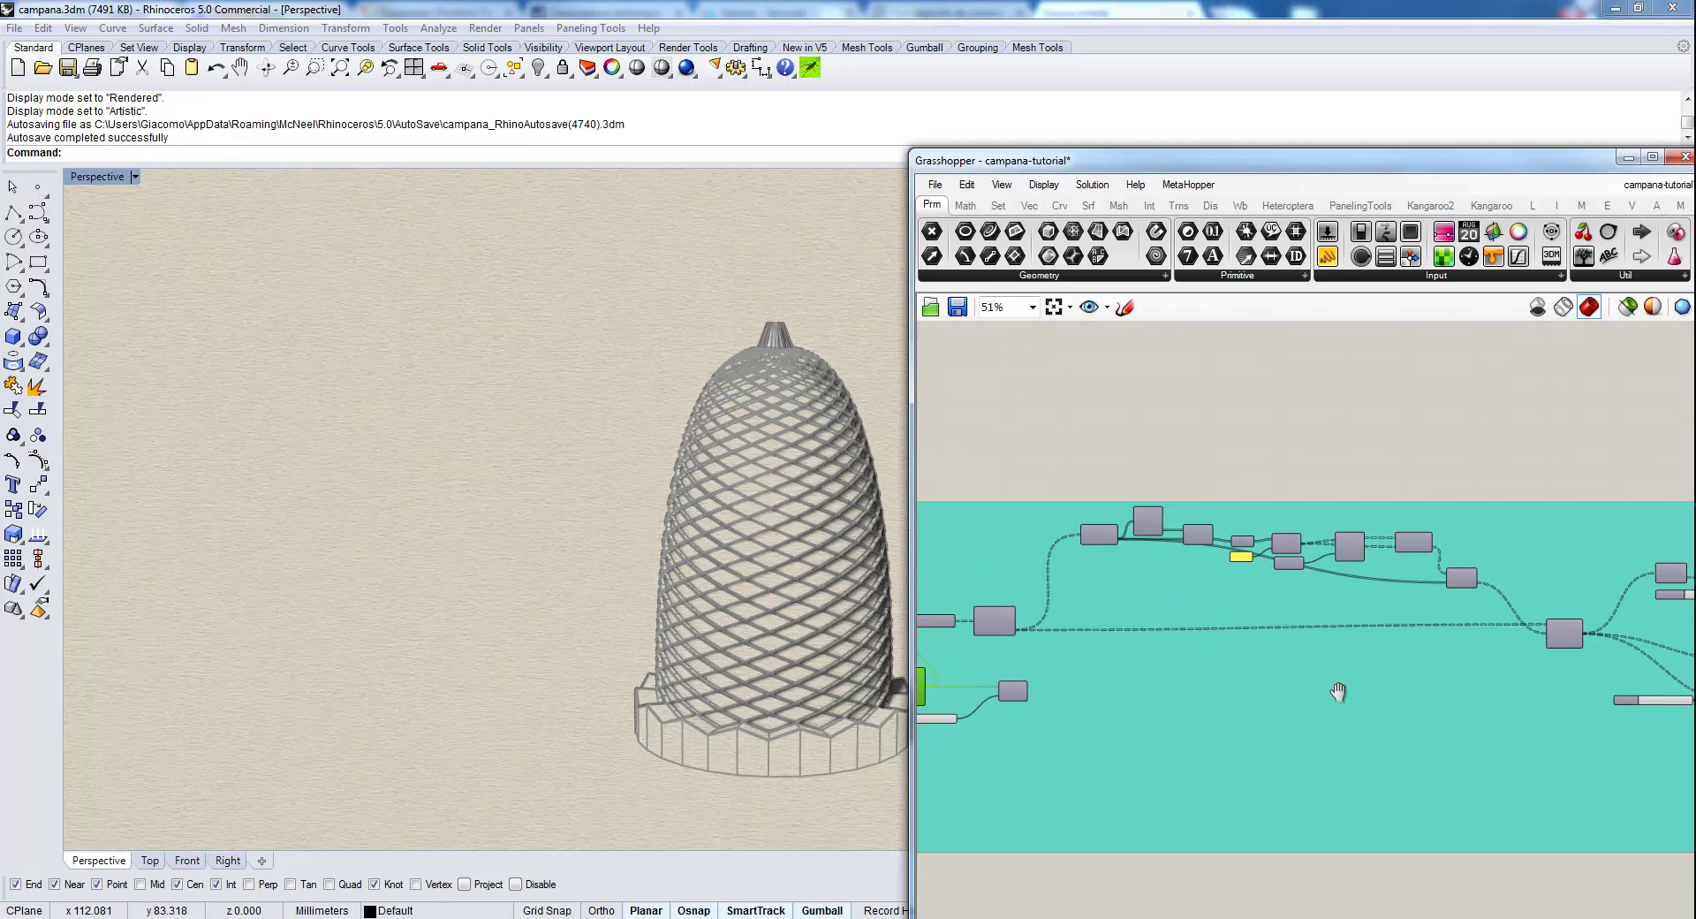
scroll(1302, 627, down, 1)
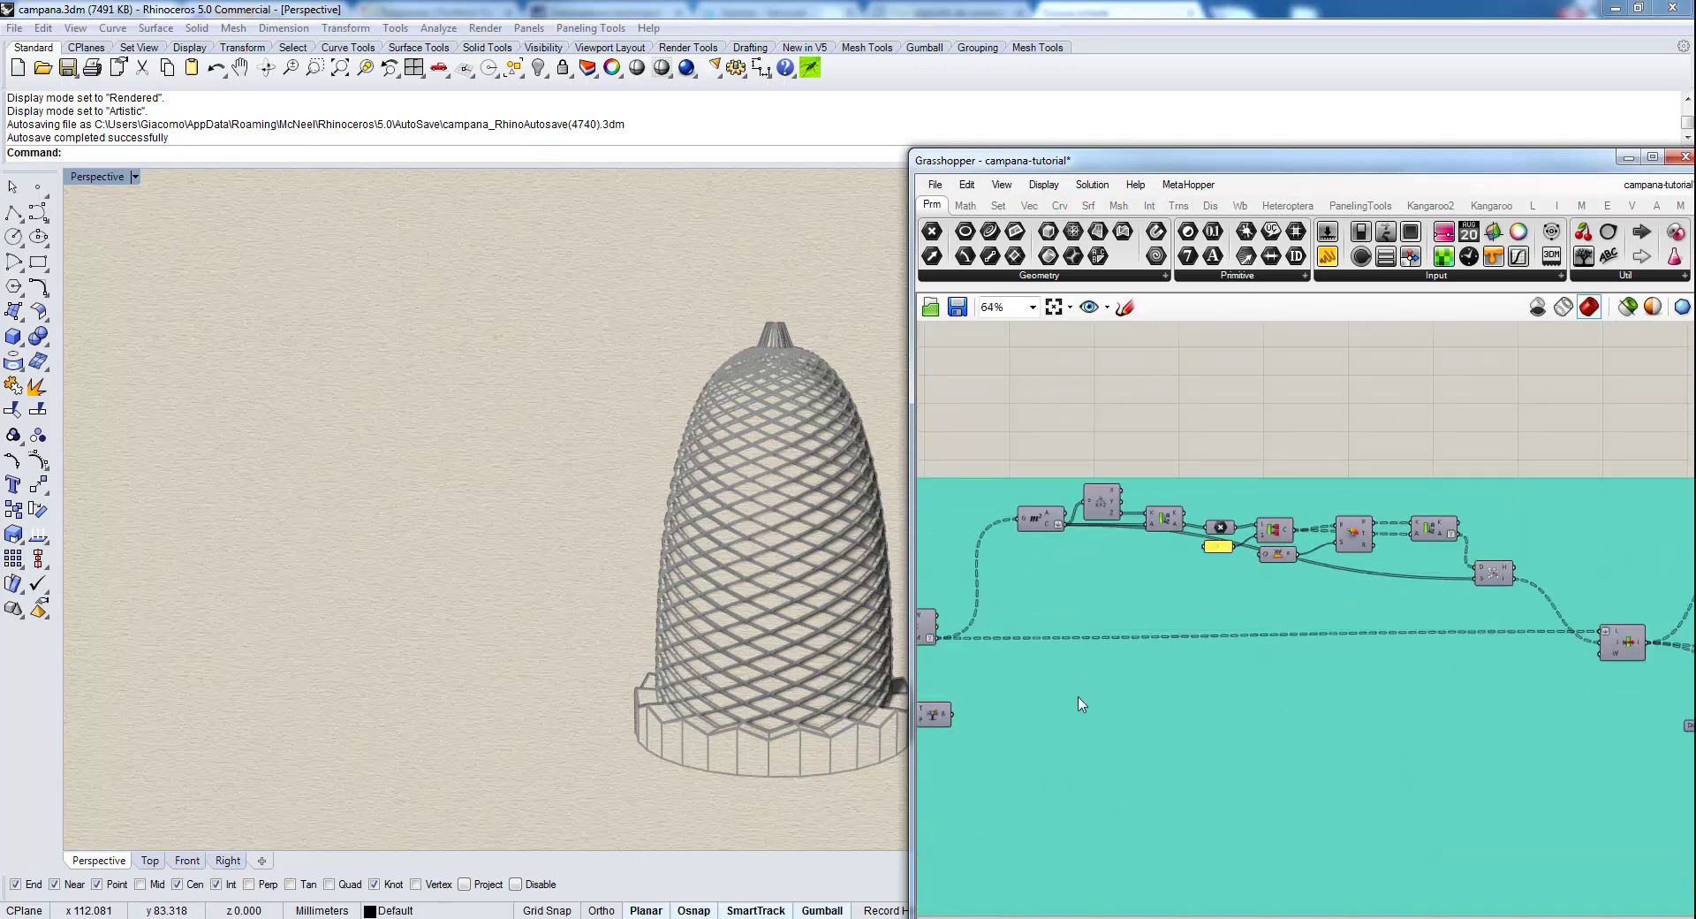
right_drag(1347, 687, 777, 605)
right_drag(1620, 672, 1520, 669)
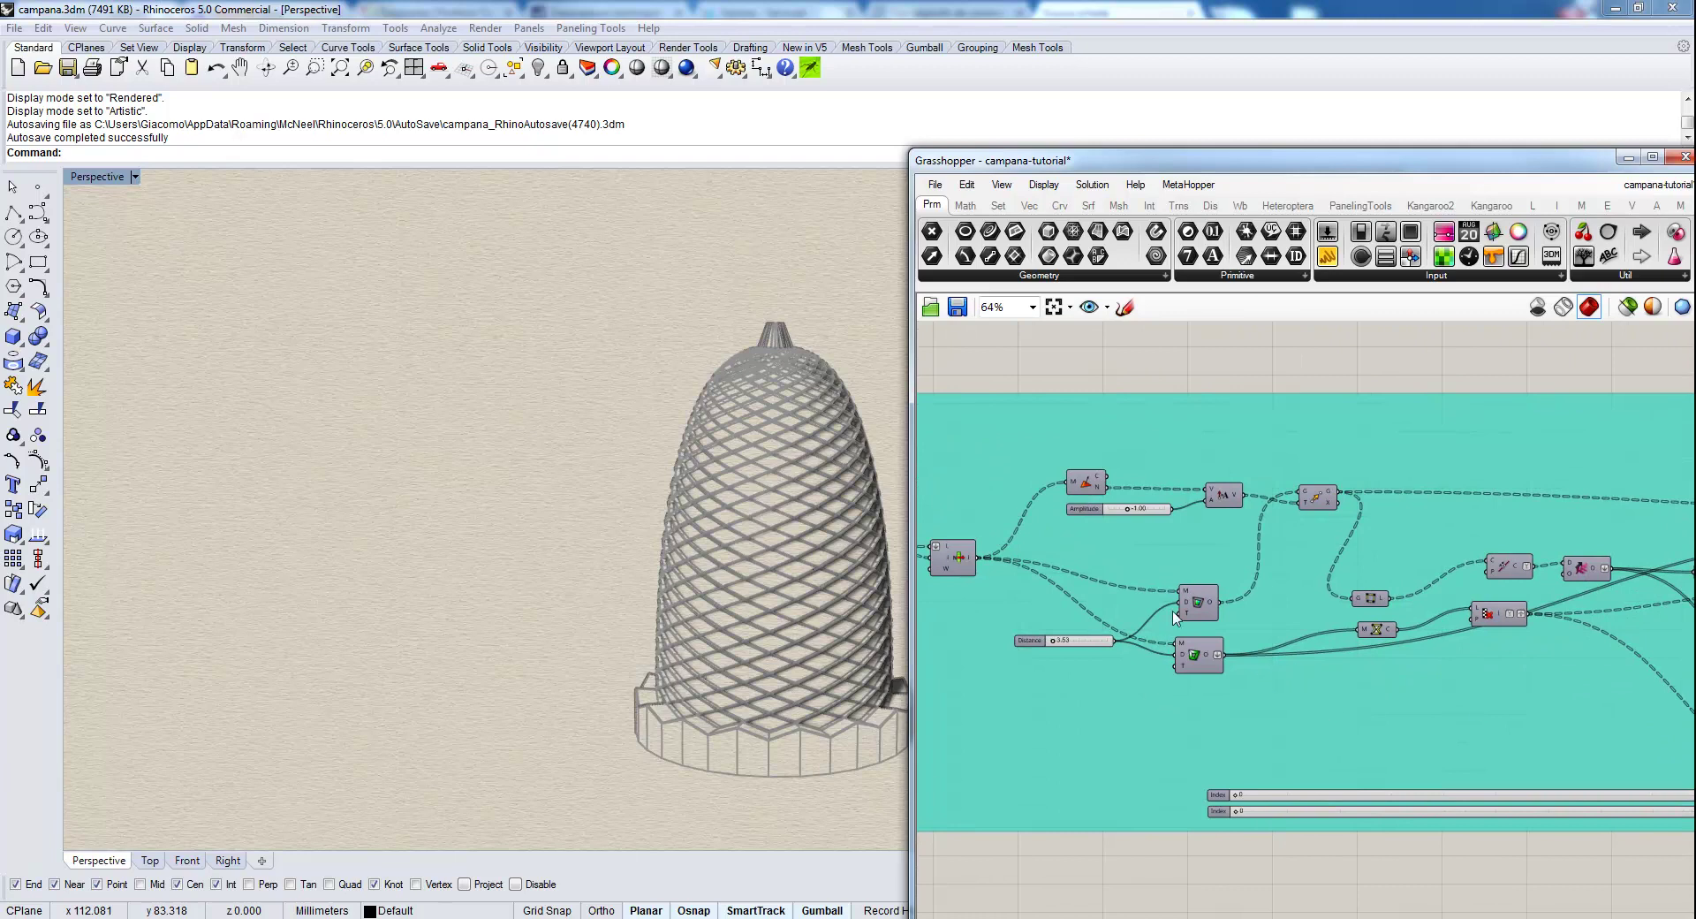
scroll(1192, 629, up, 3)
right_drag(1368, 647, 1181, 639)
scroll(1295, 648, down, 2)
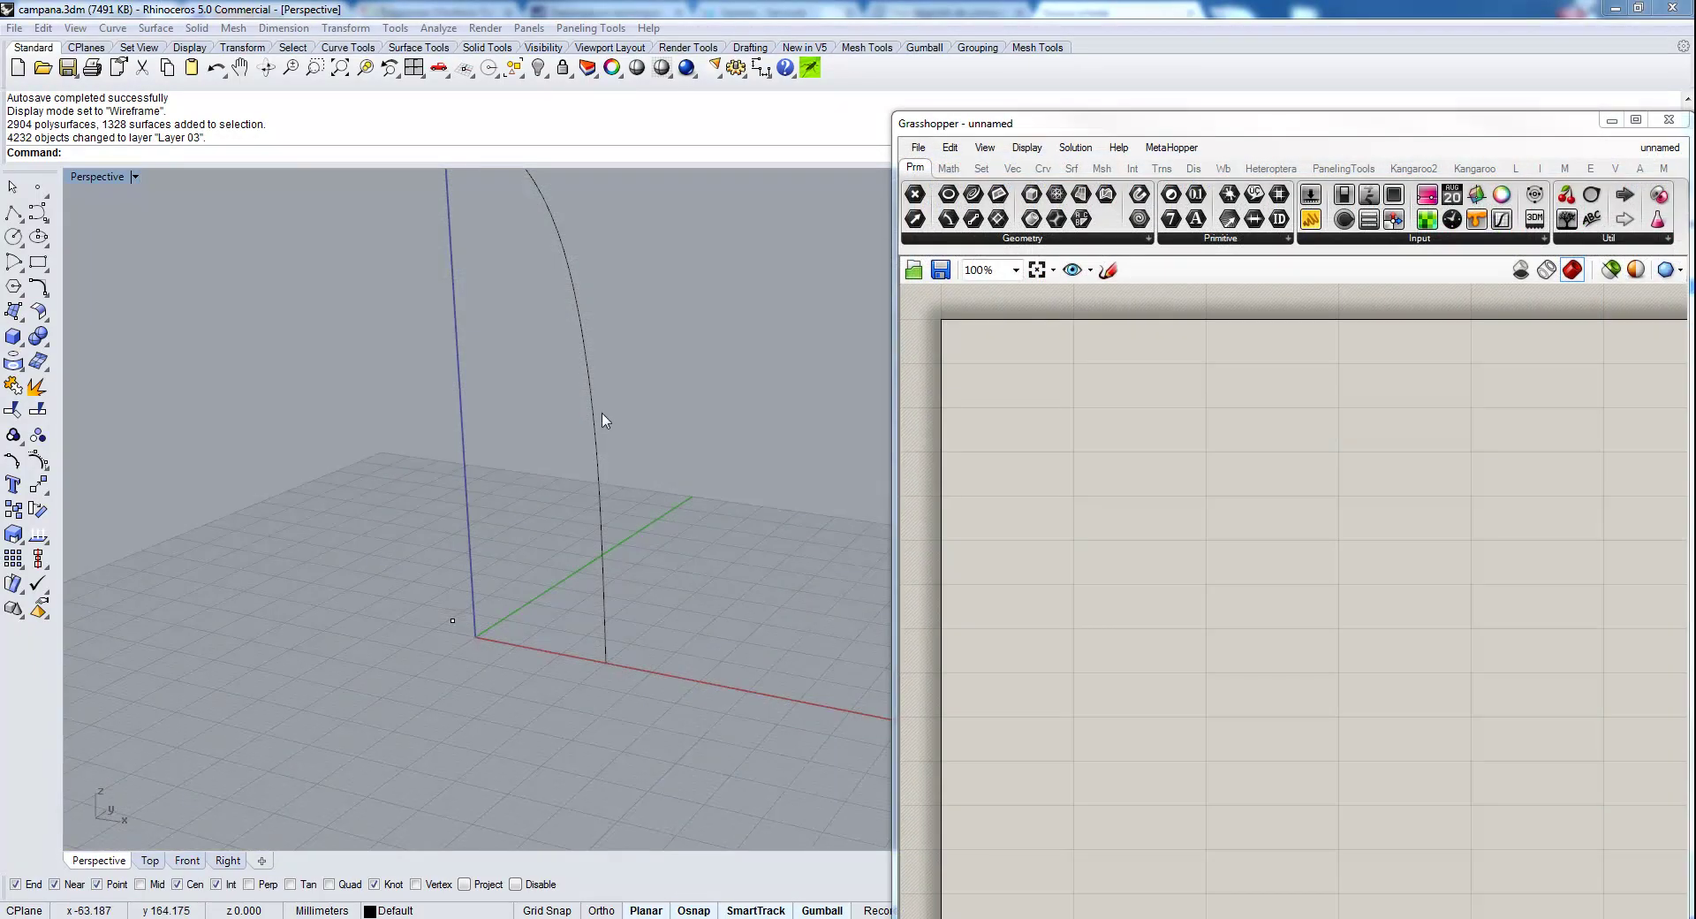
Draw a vertical polyline about 32 mm long from the origin 0 along the Z axis, picking its end in the Front view.
shift+right_drag(603, 415, 596, 504)
click(509, 305)
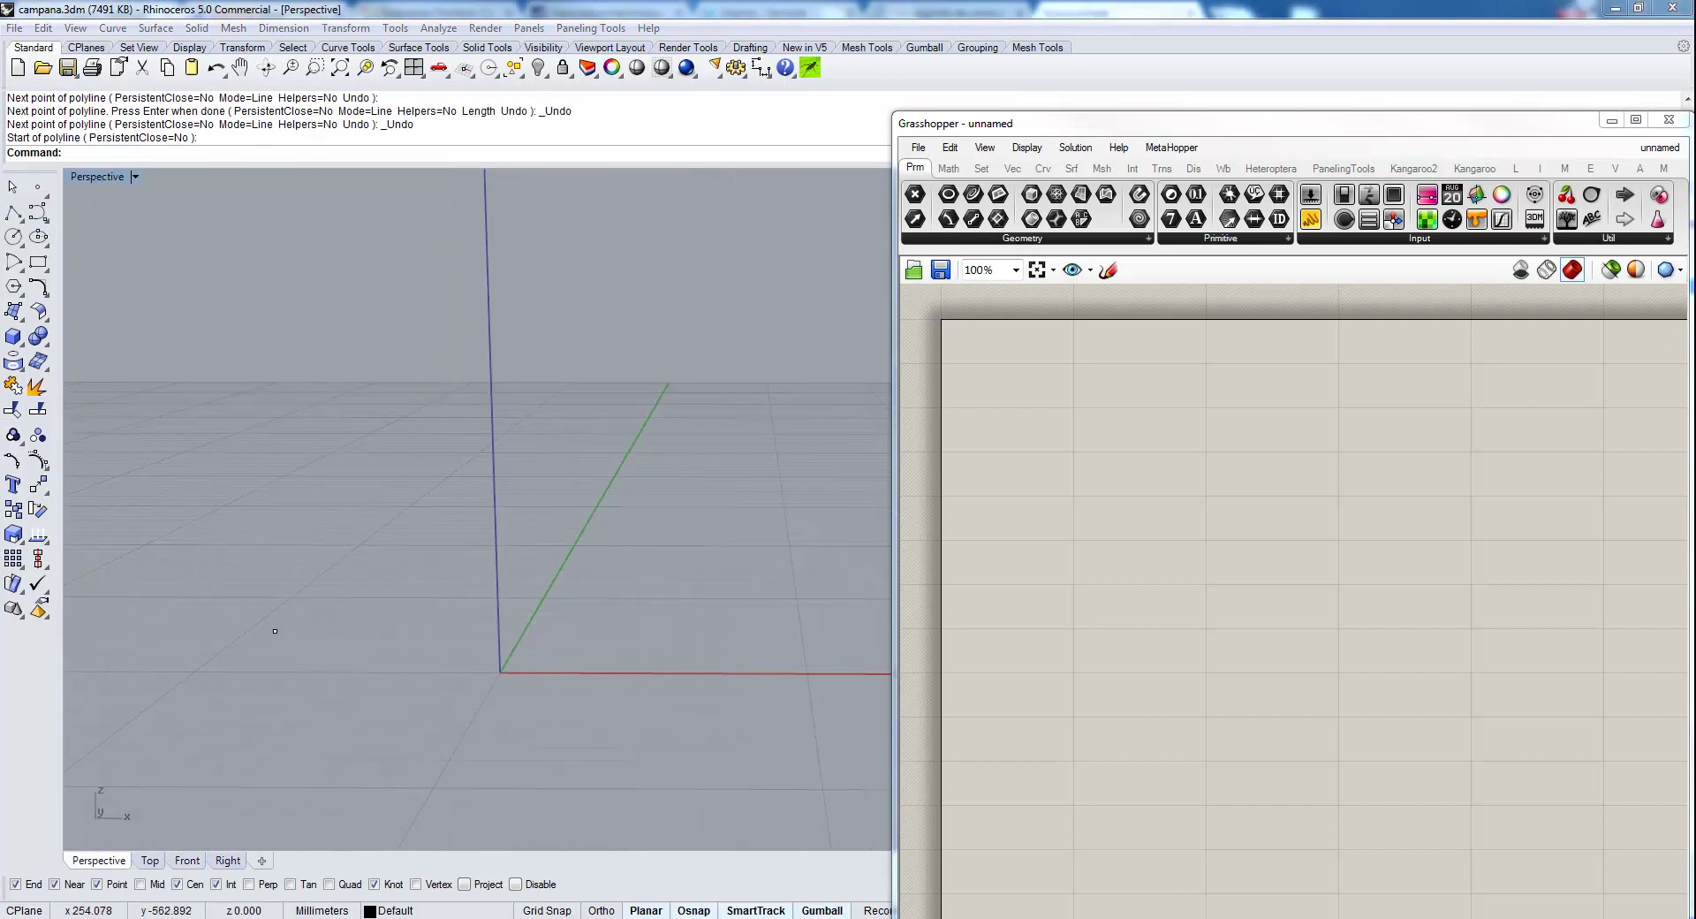
click(12, 213)
text(0)
key(Return)
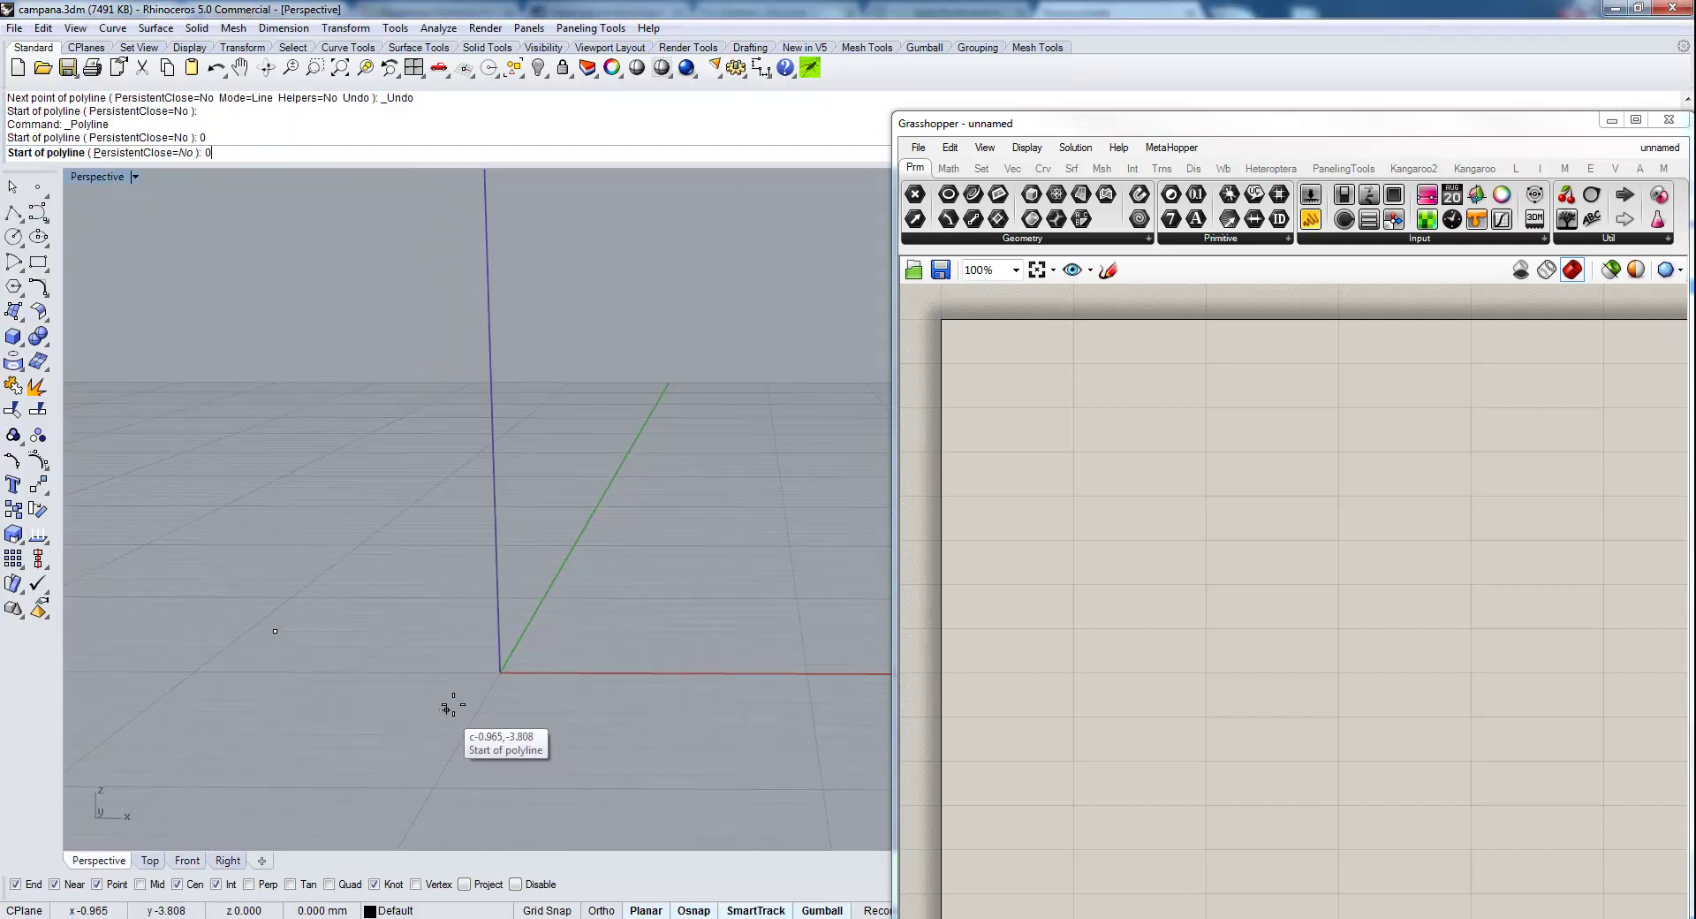
double_click(99, 176)
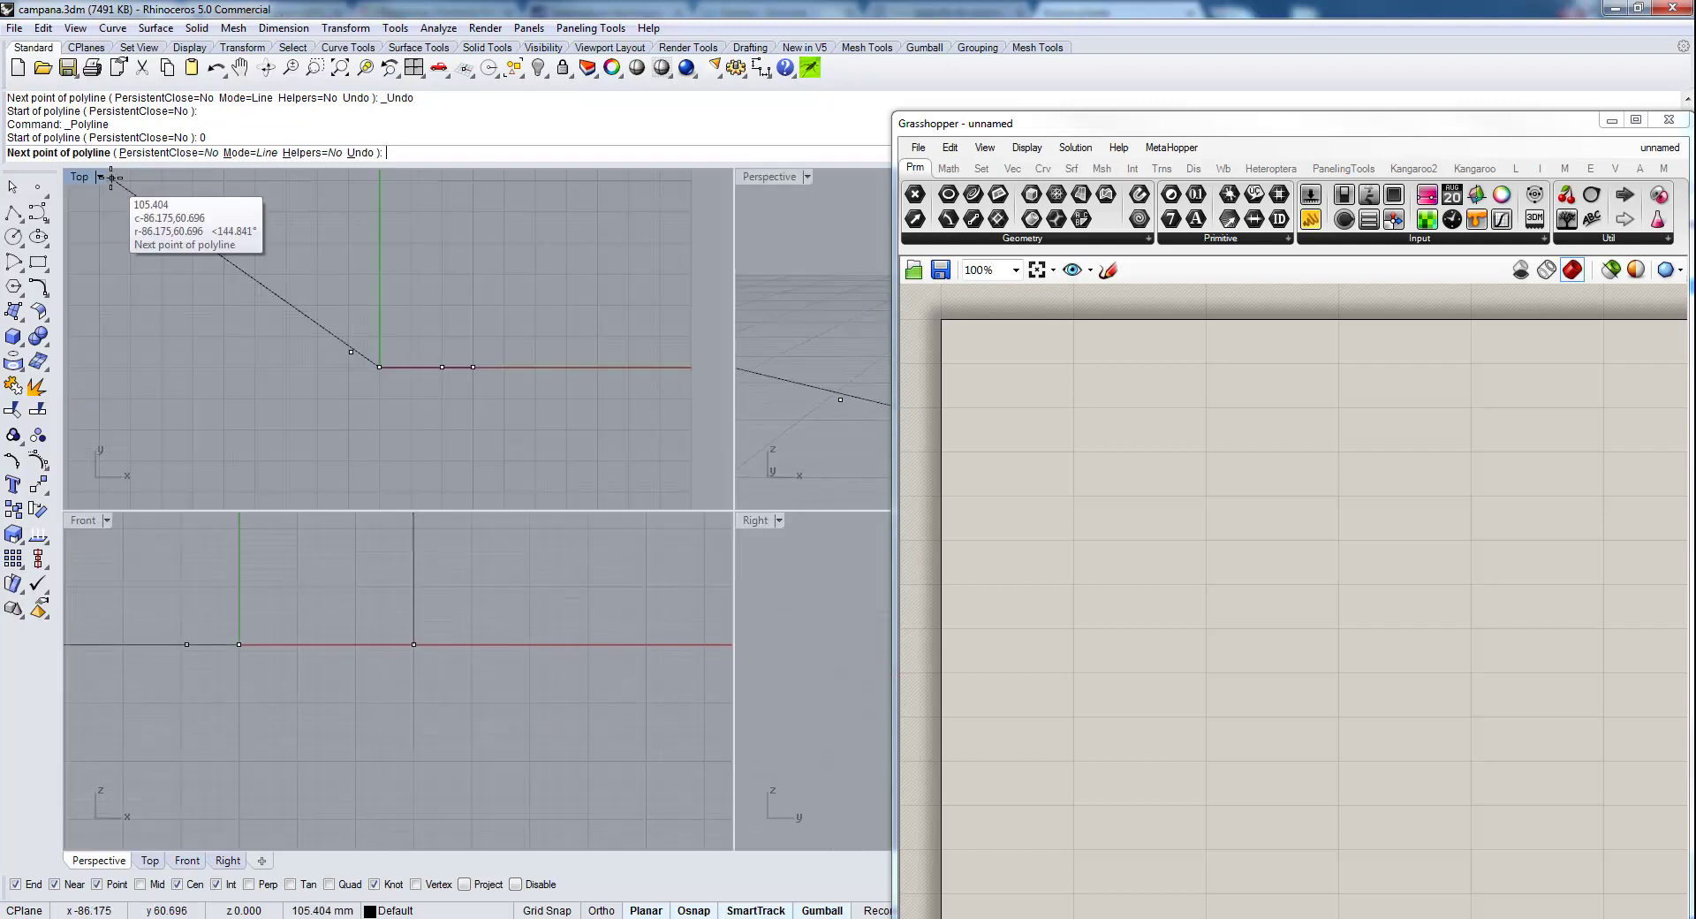
scroll(457, 765, down, 4)
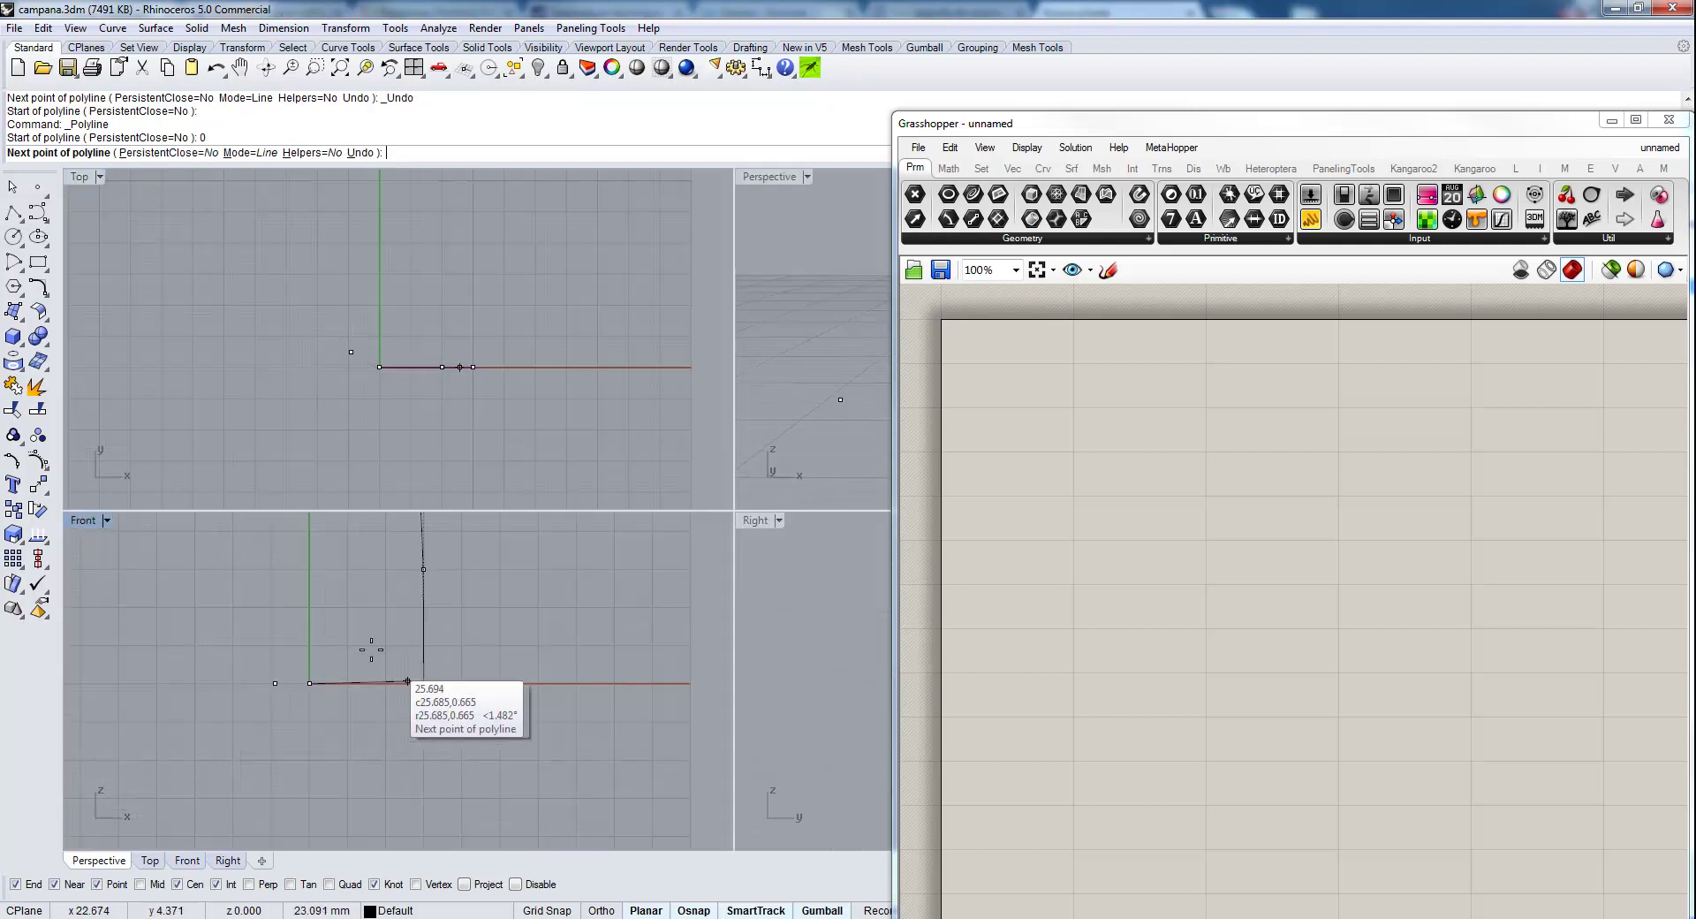
click(310, 557)
key(Return)
Add a Curve parameter to the Grasshopper canvas and assign the vertical axis line to it.
click(309, 614)
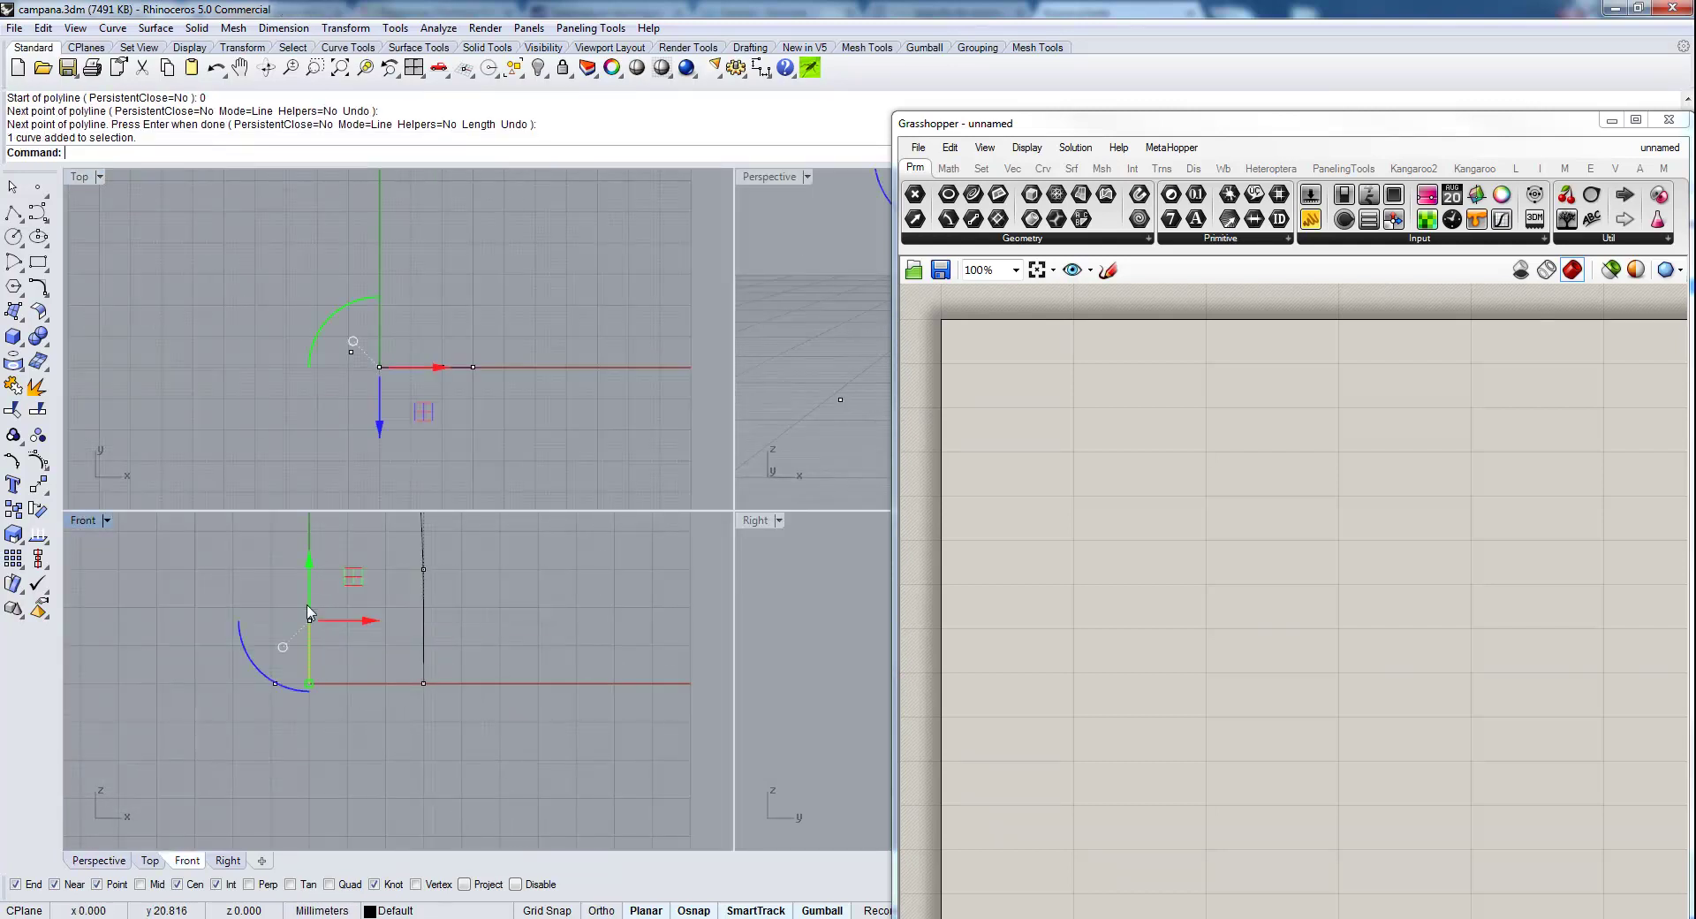
drag(973, 194, 1047, 426)
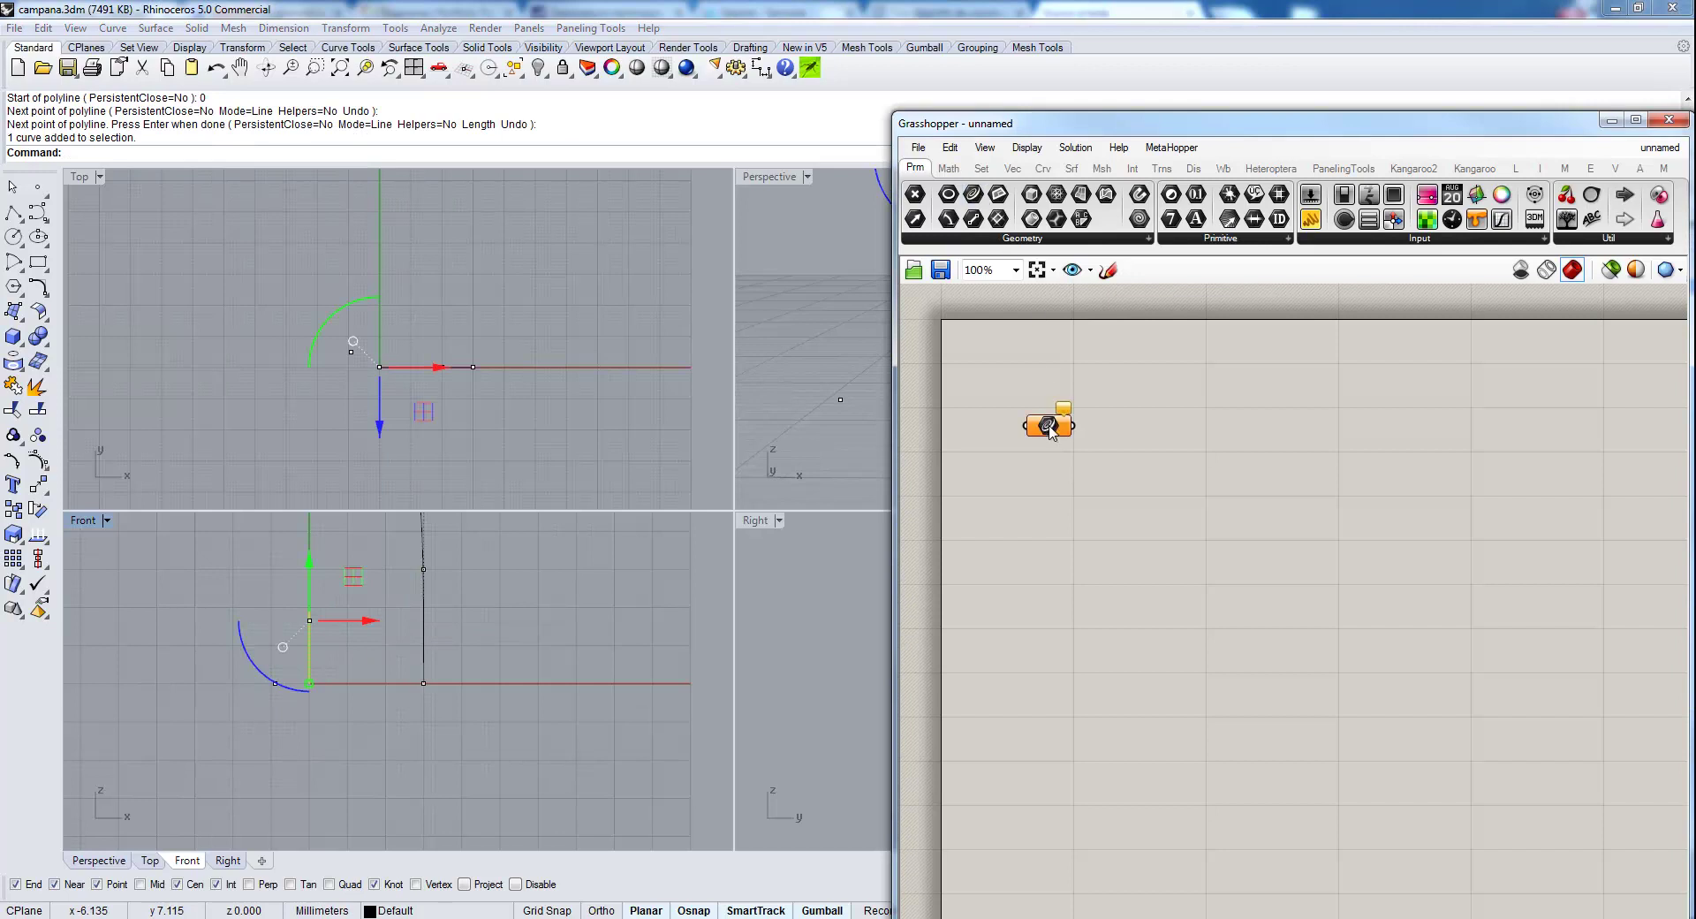
right_click(1049, 427)
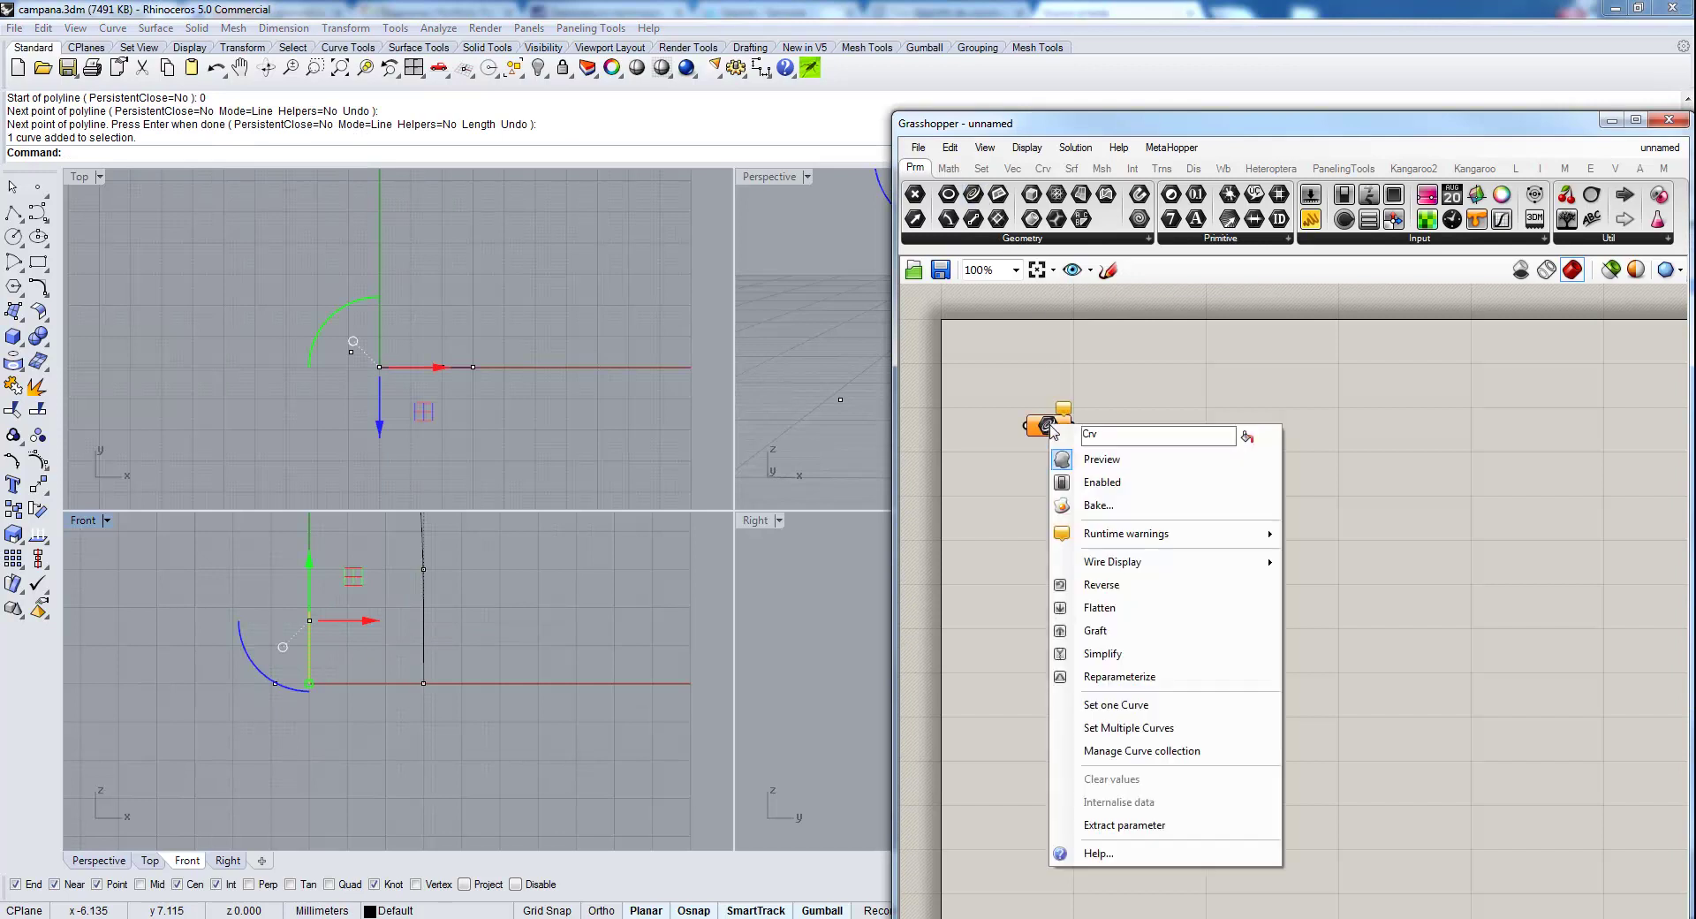
click(1188, 712)
Maximize the Perspective viewport beside the Grasshopper window and turn off the control points of the bell's profile curve.
drag(1014, 137, 1207, 118)
click(800, 218)
double_click(788, 176)
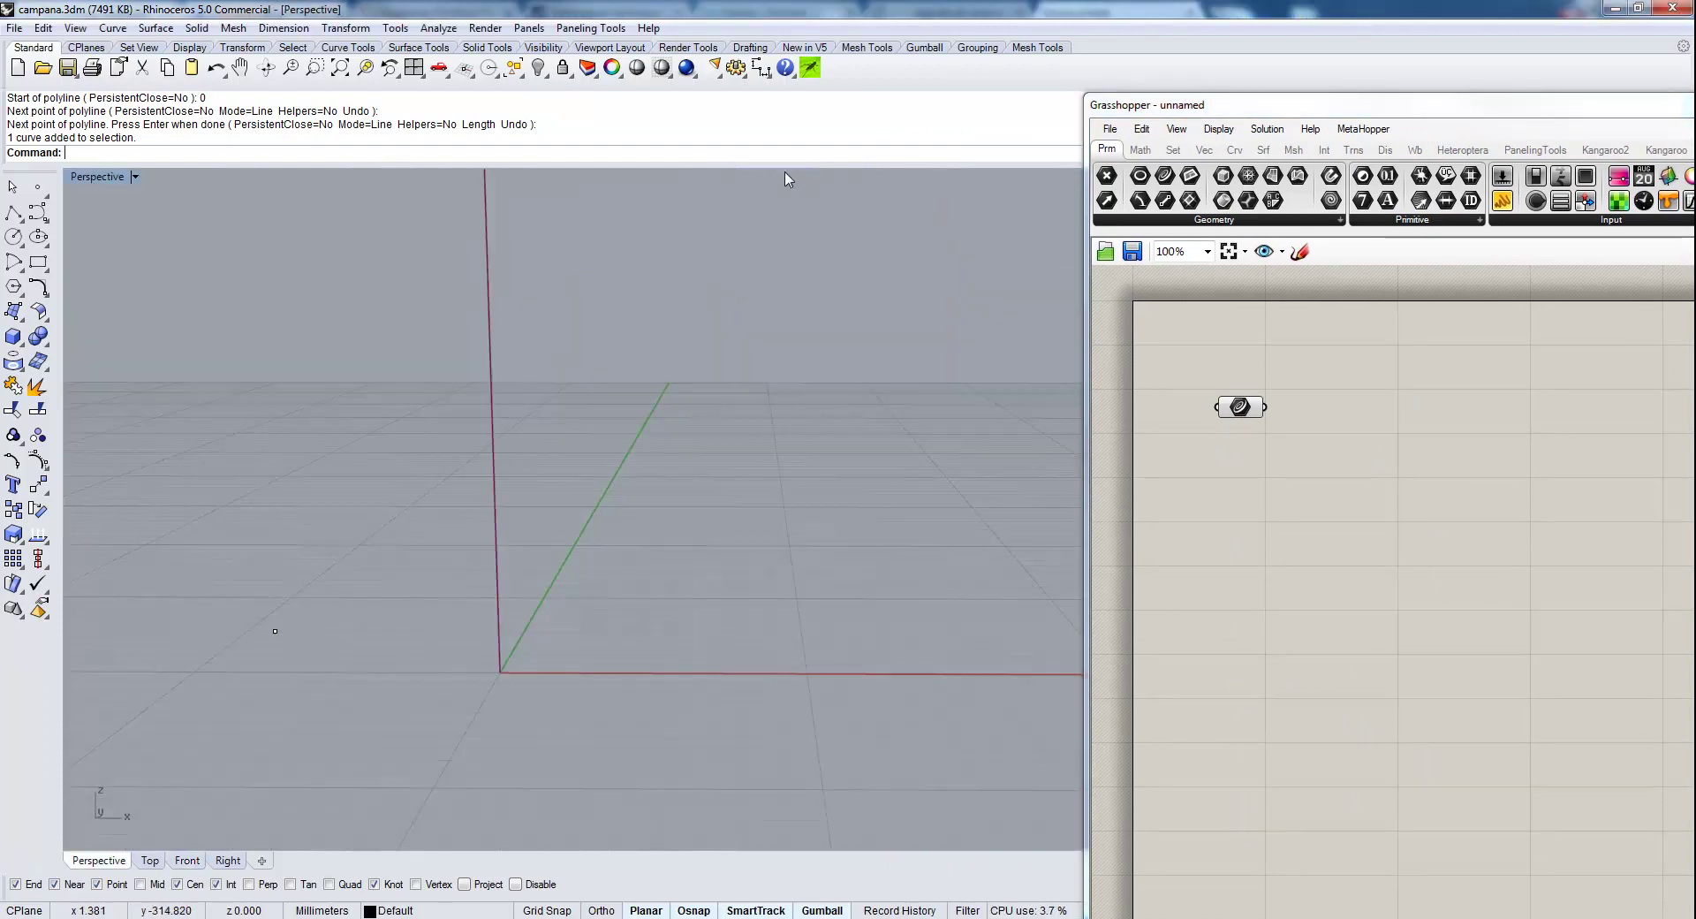
scroll(808, 397, down, 3)
shift+right_drag(810, 398, 570, 509)
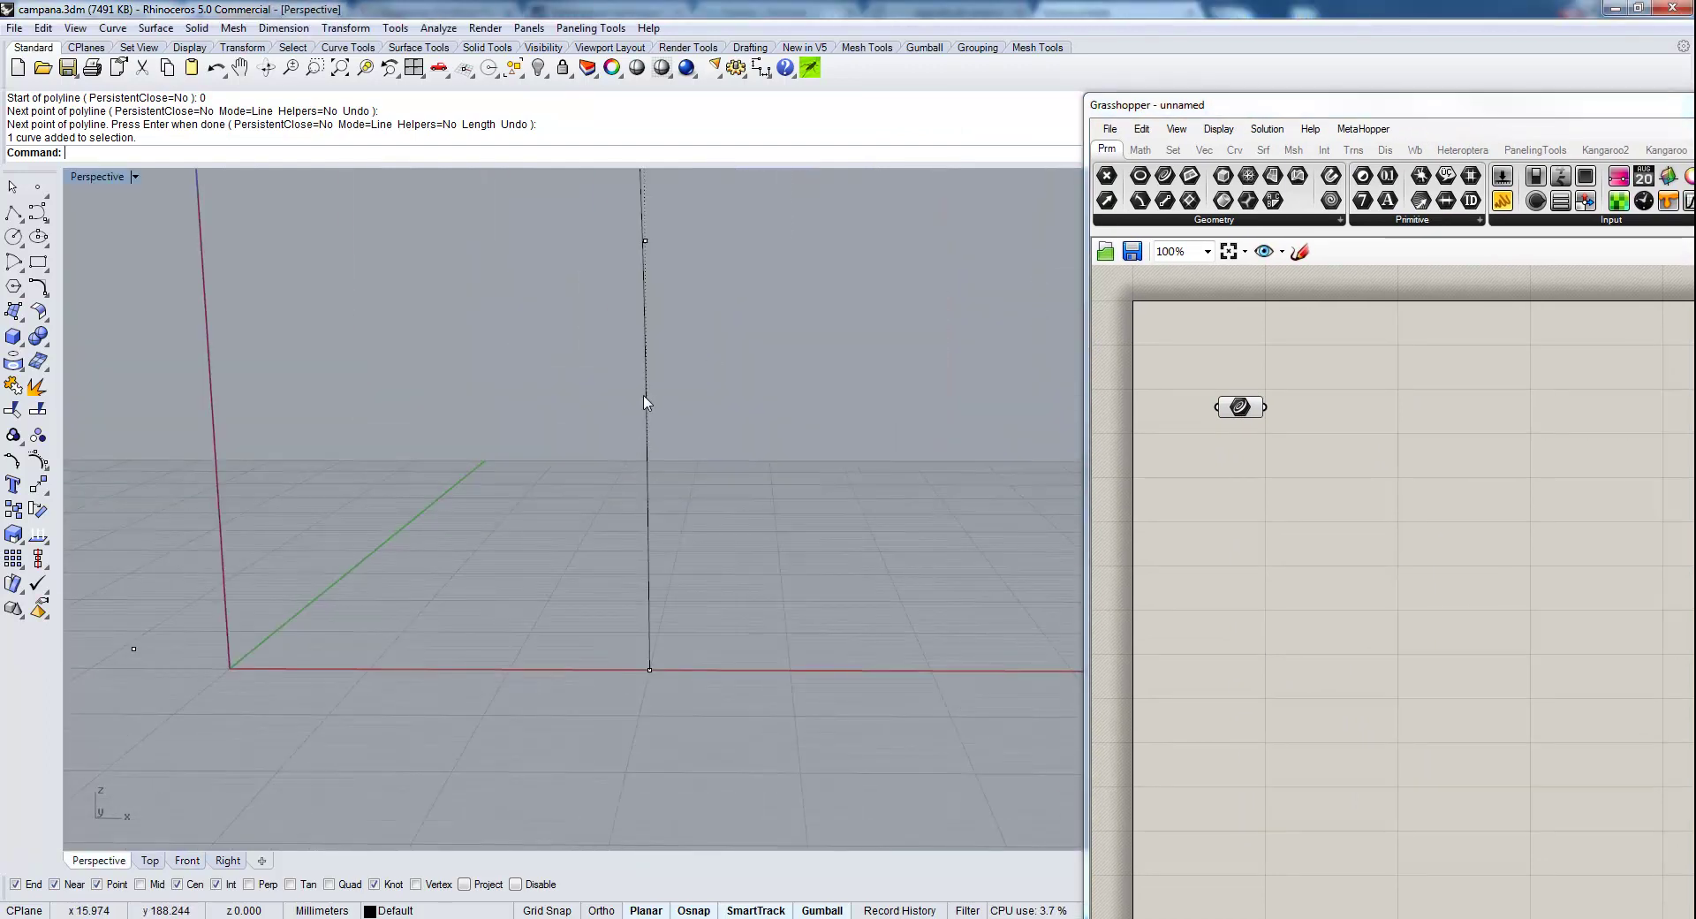
middle_click(644, 402)
click(547, 395)
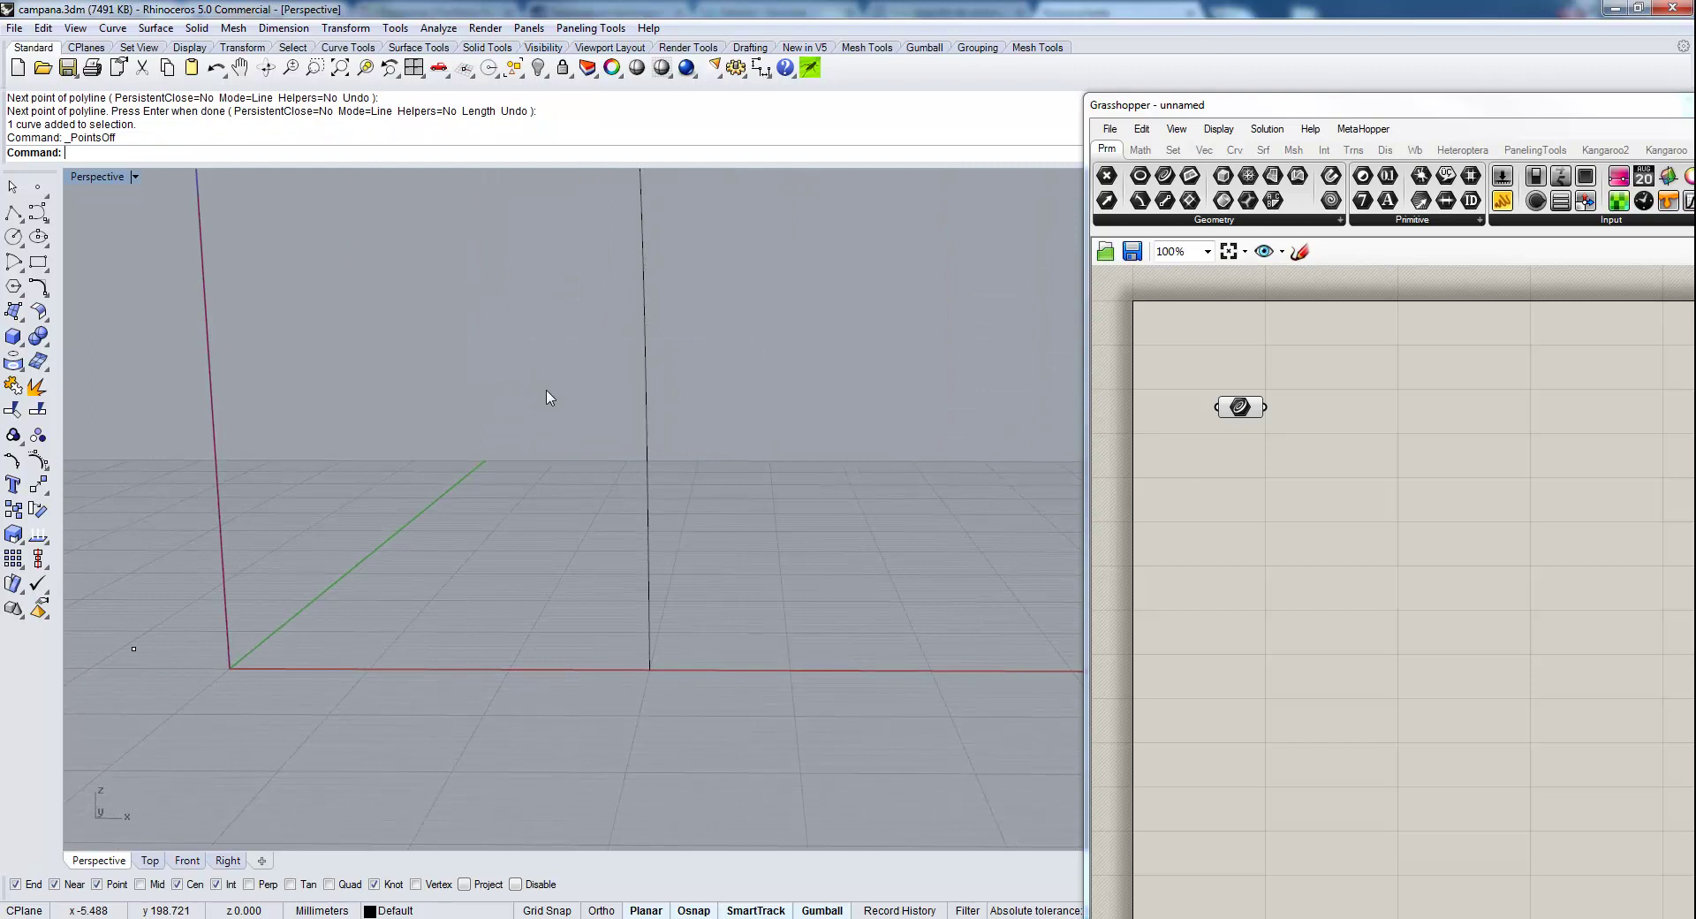
Select the bell's profile curve and place a second Curve parameter above the axis parameter on the canvas.
click(646, 355)
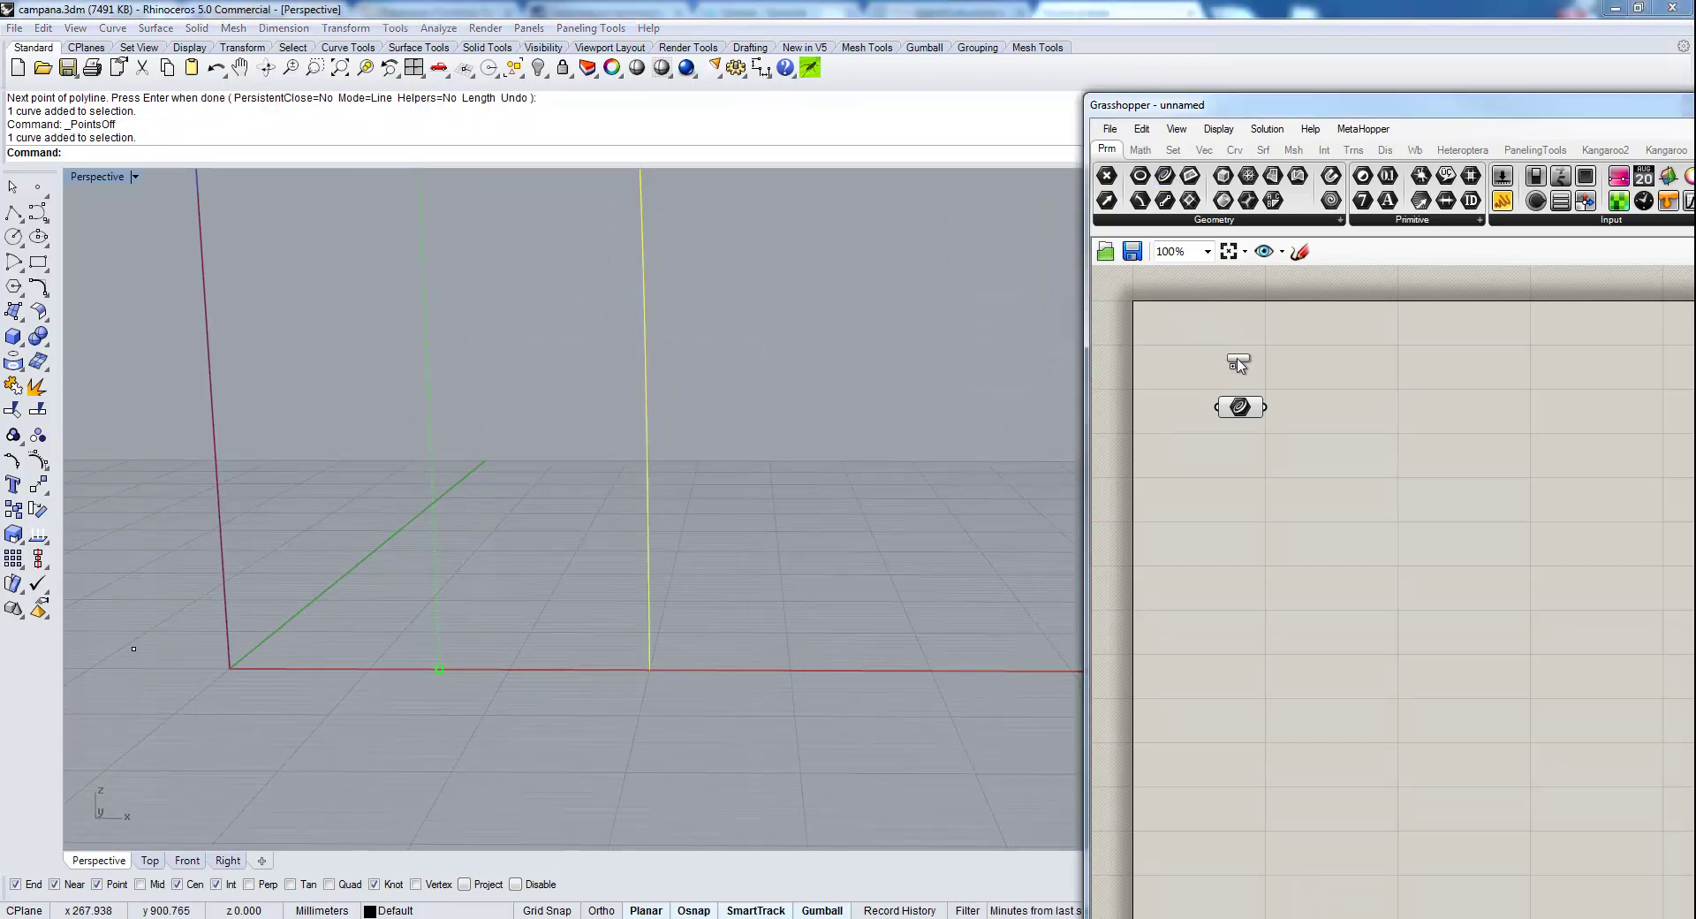
click(1238, 362)
scroll(1307, 486, up, 1)
Add a Revolution component to the canvas and place it beside the two Curve parameters.
double_click(1327, 474)
text(r)
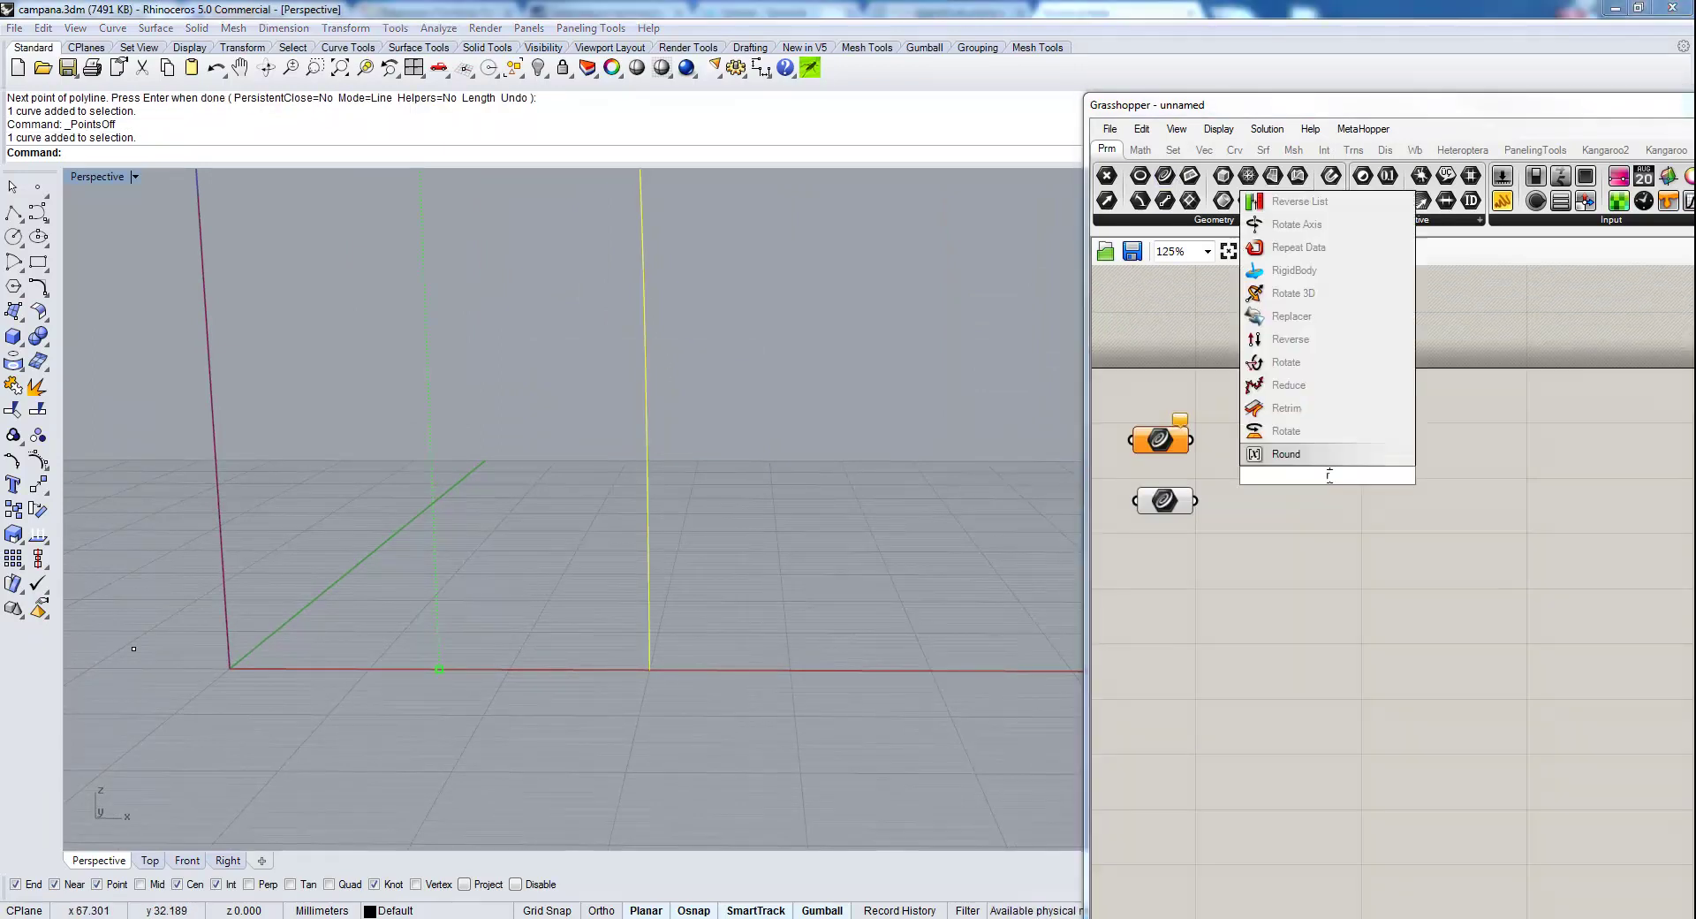
text(evo)
click(1325, 457)
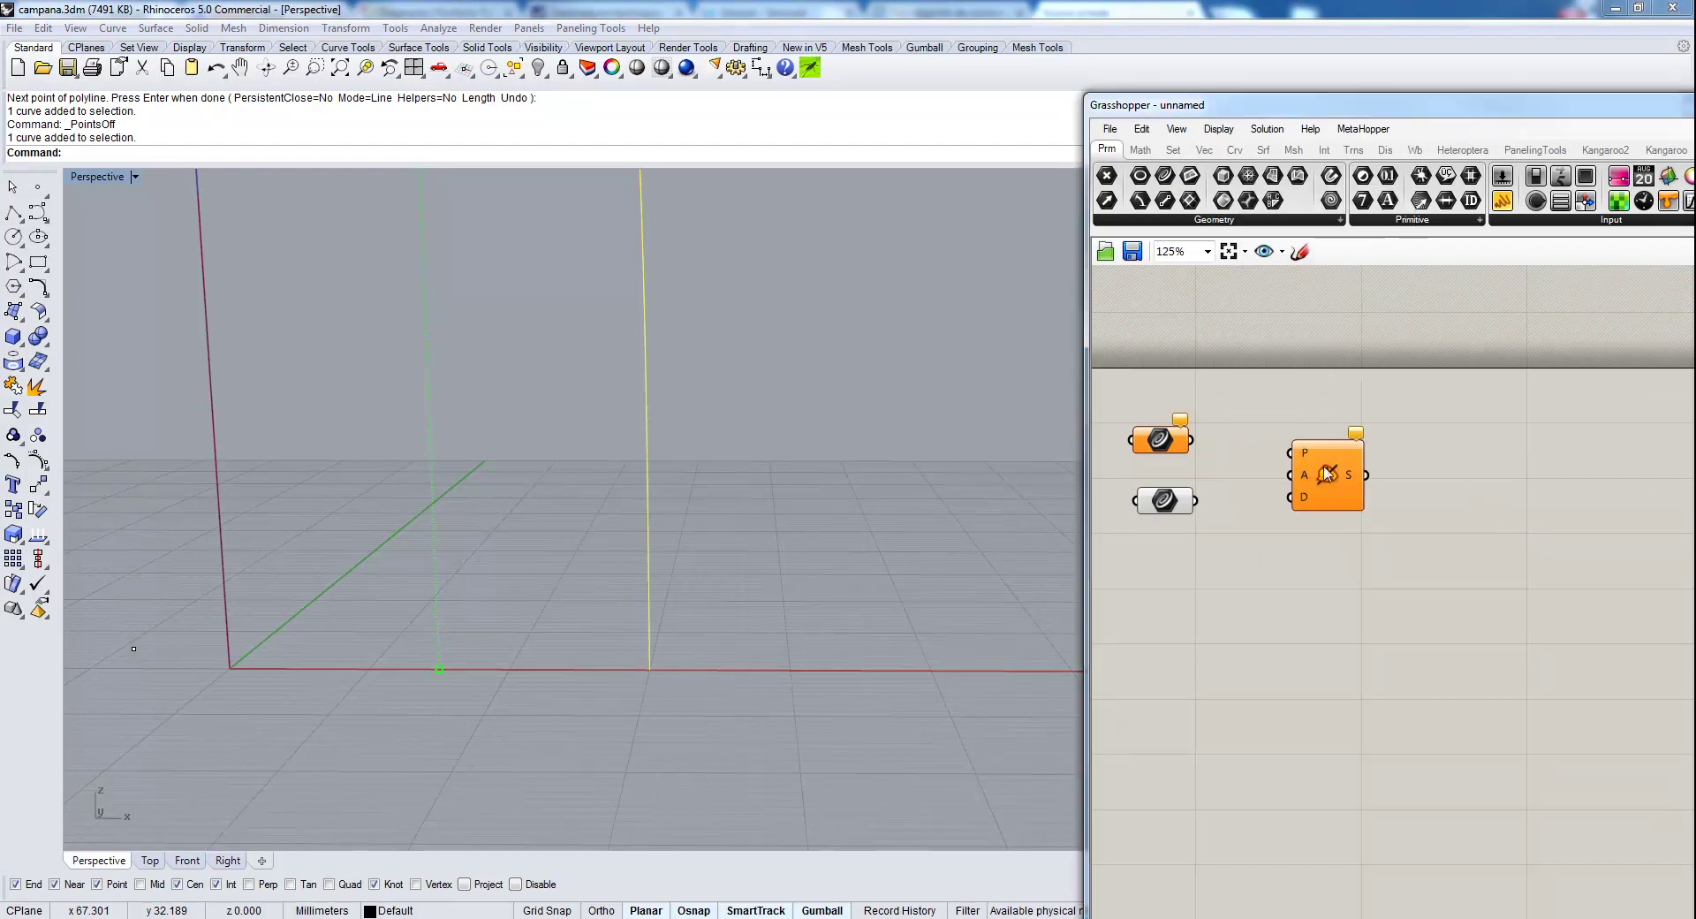
drag(1327, 474, 1367, 476)
Add a number slider with a 0 to 360 range below the Curve parameters and set it to 360.
double_click(1245, 633)
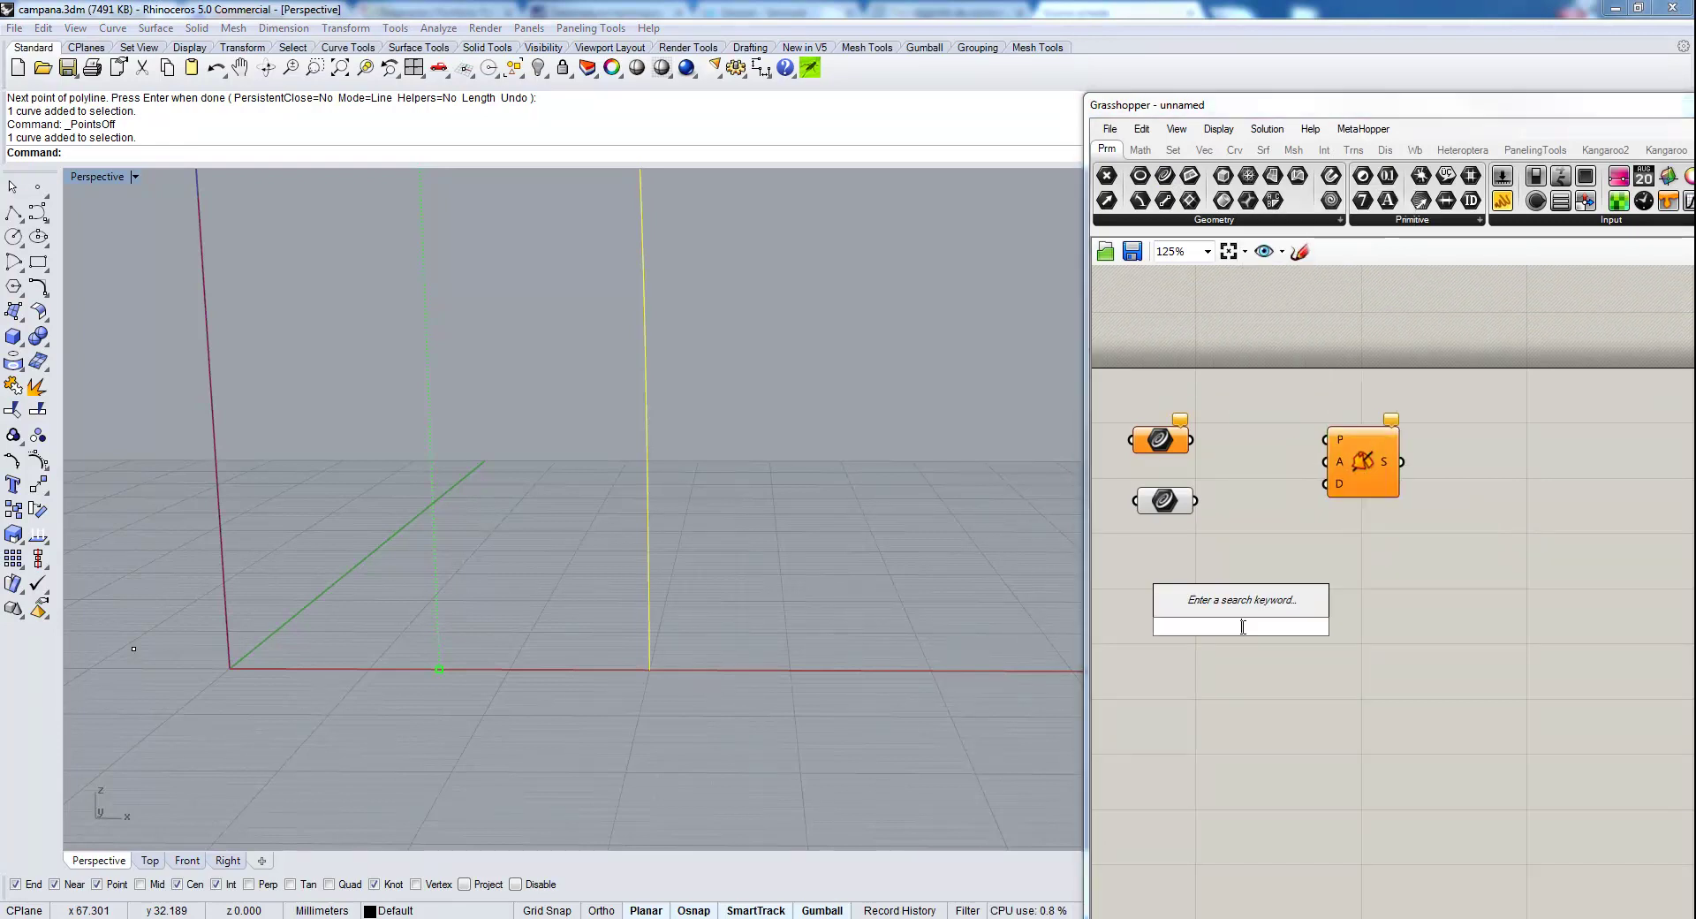
text(0<360)
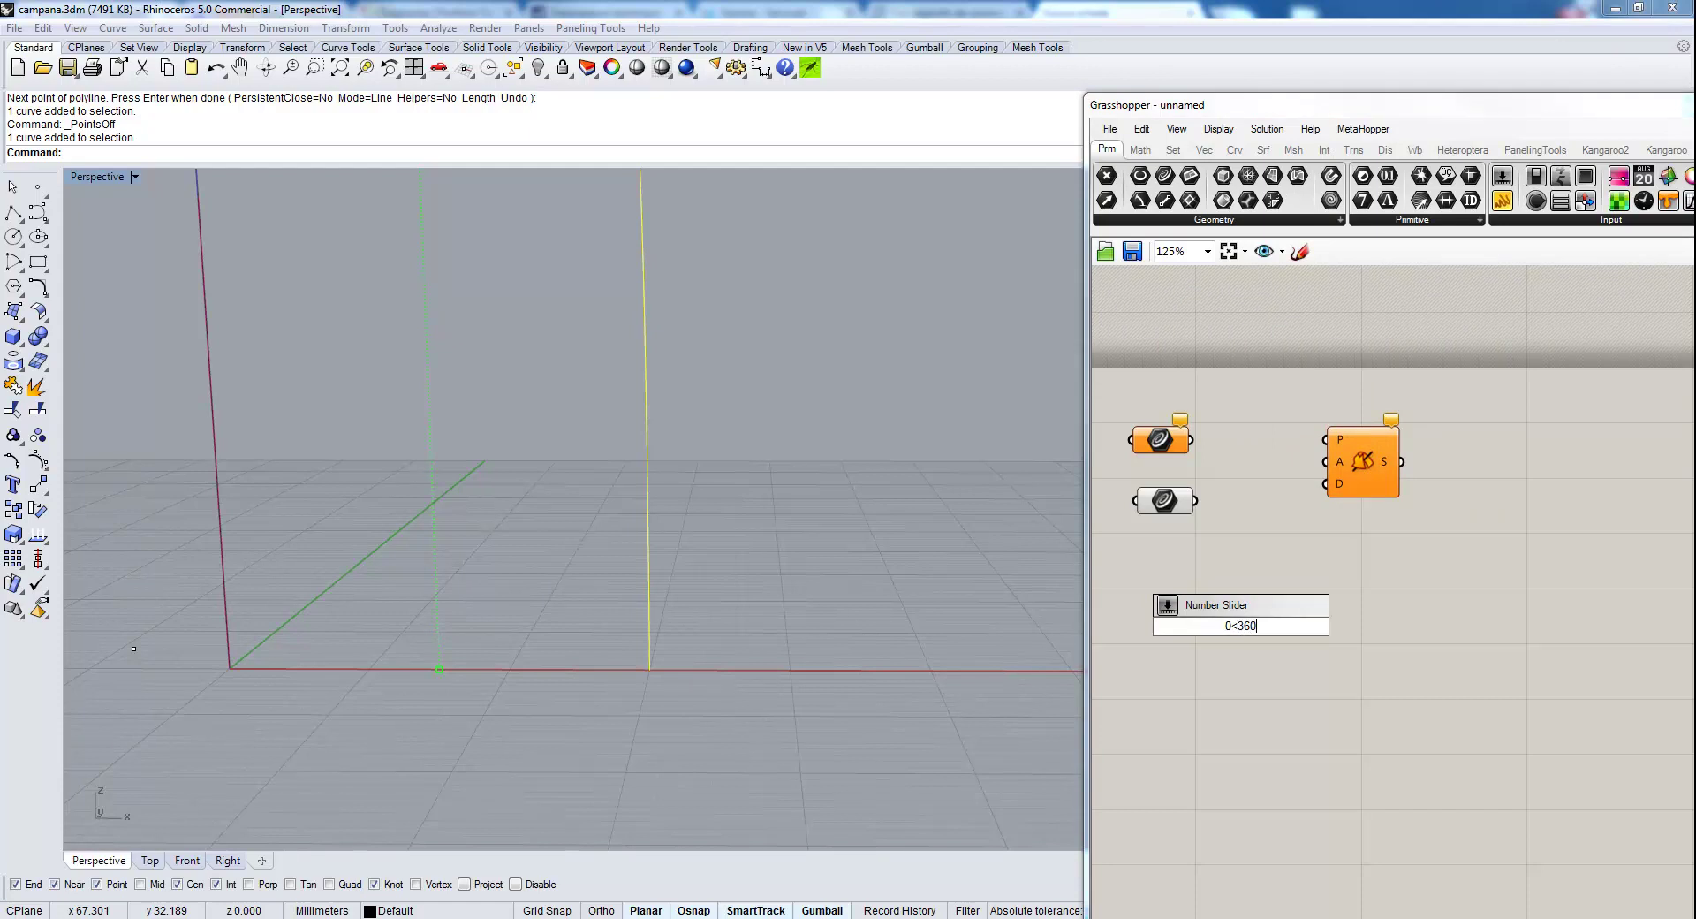
key(Return)
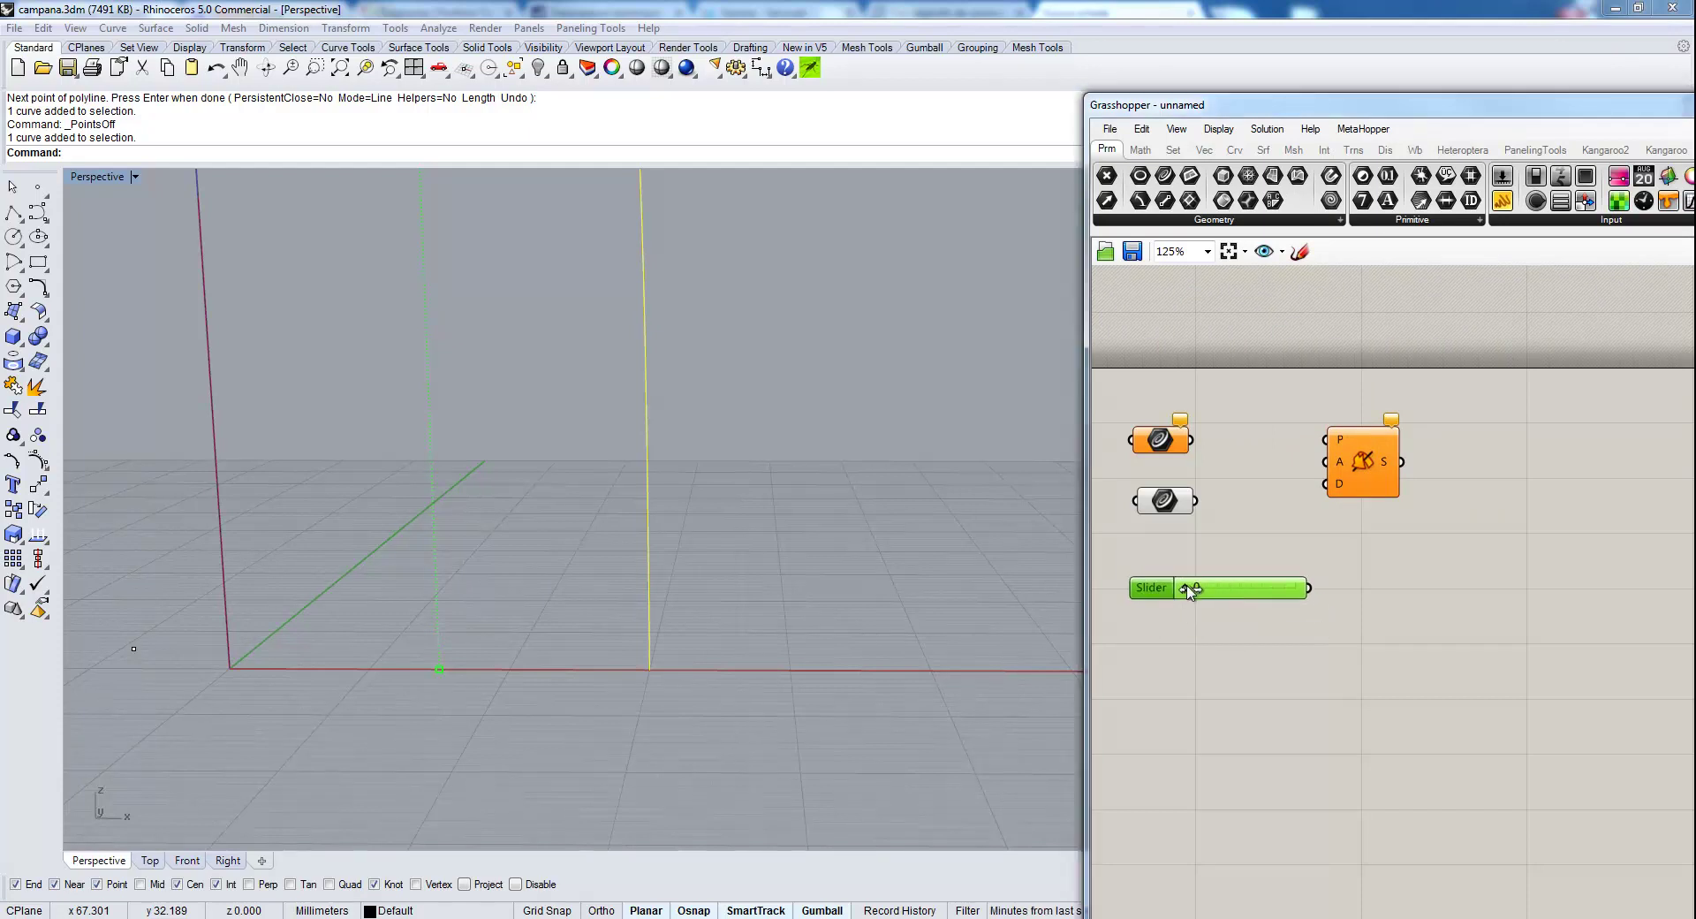
drag(1190, 590, 1300, 589)
Add a Radians component, feed it the 360 slider, and wire its result to the Revolution component's D input.
double_click(1405, 589)
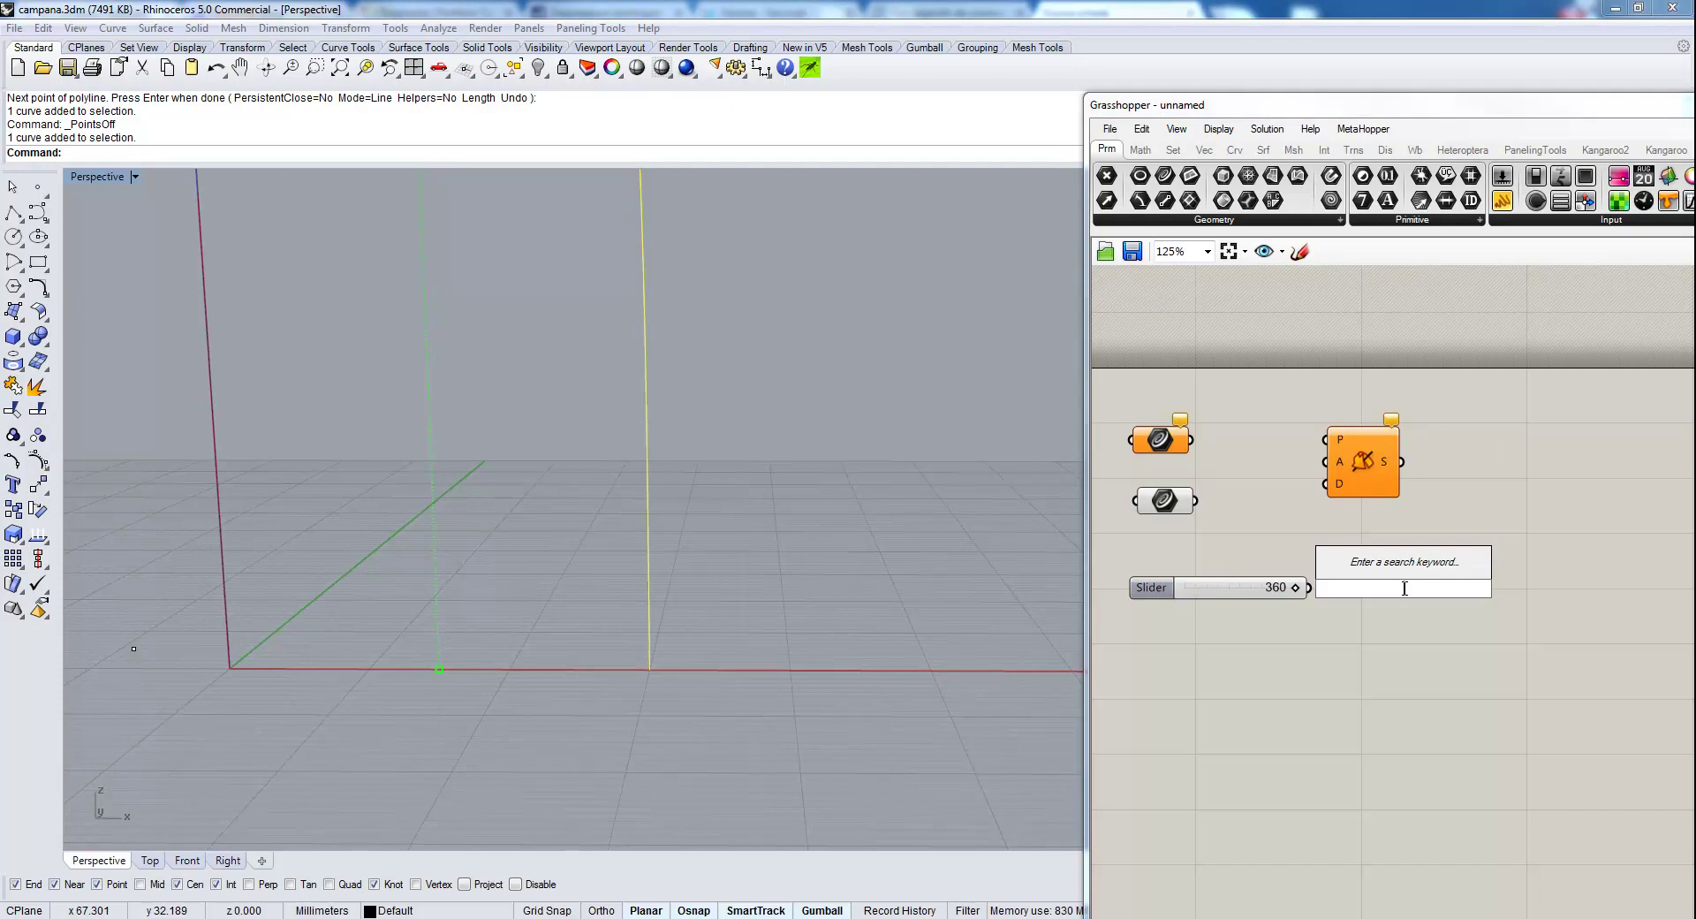
text(radi)
click(1384, 570)
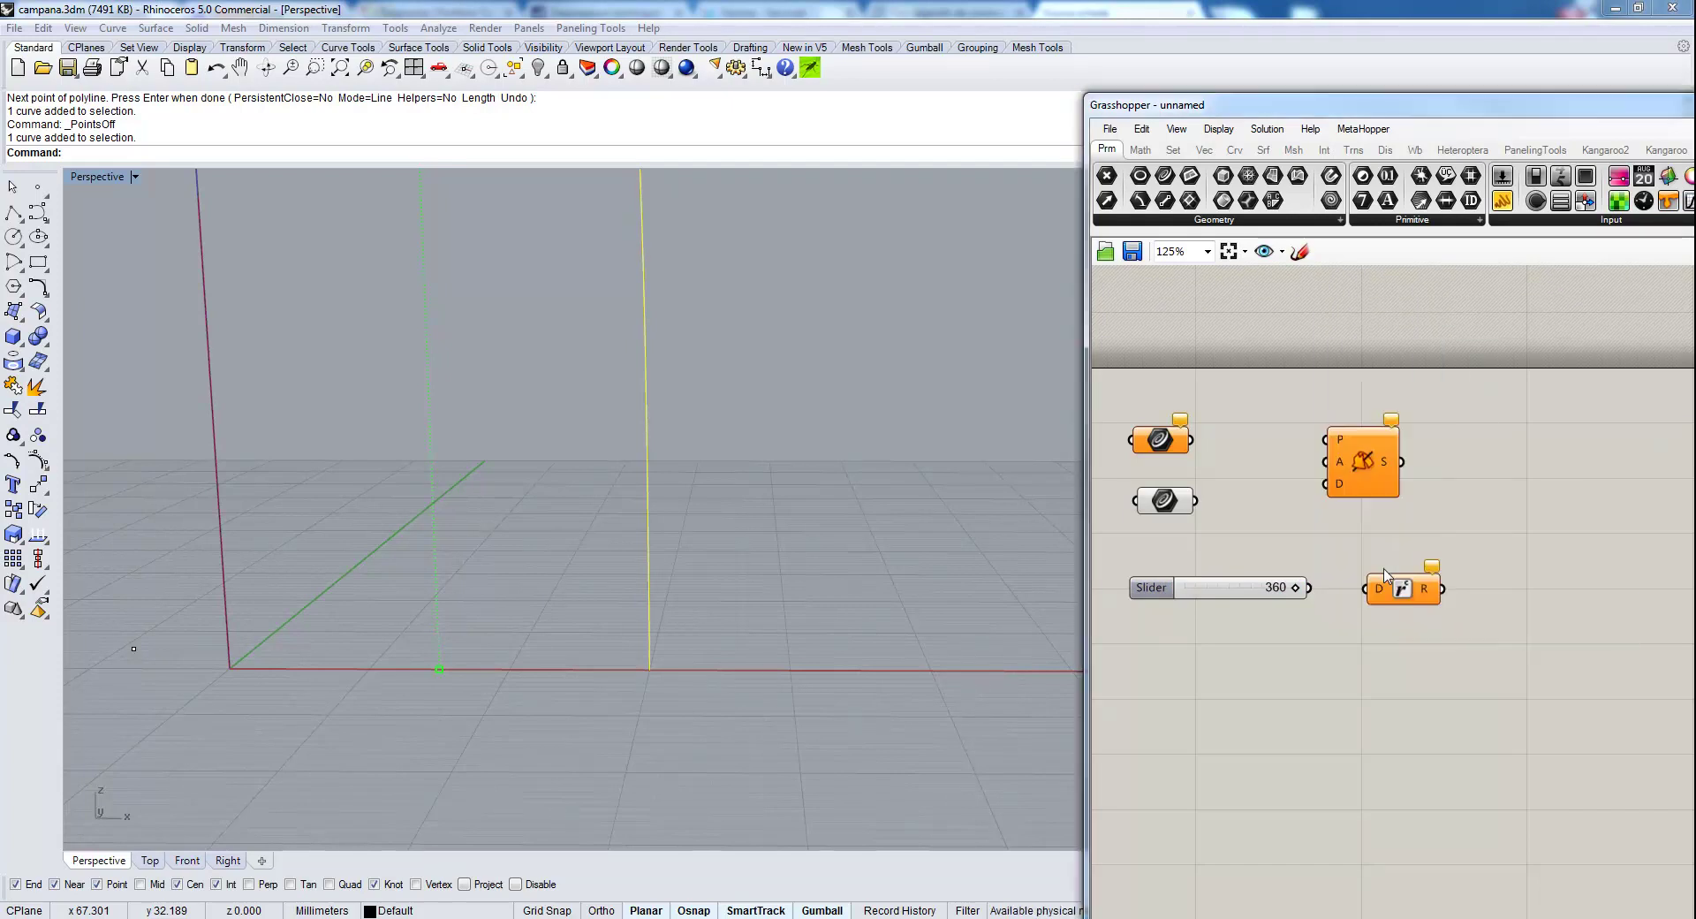
drag(1311, 588, 1332, 496)
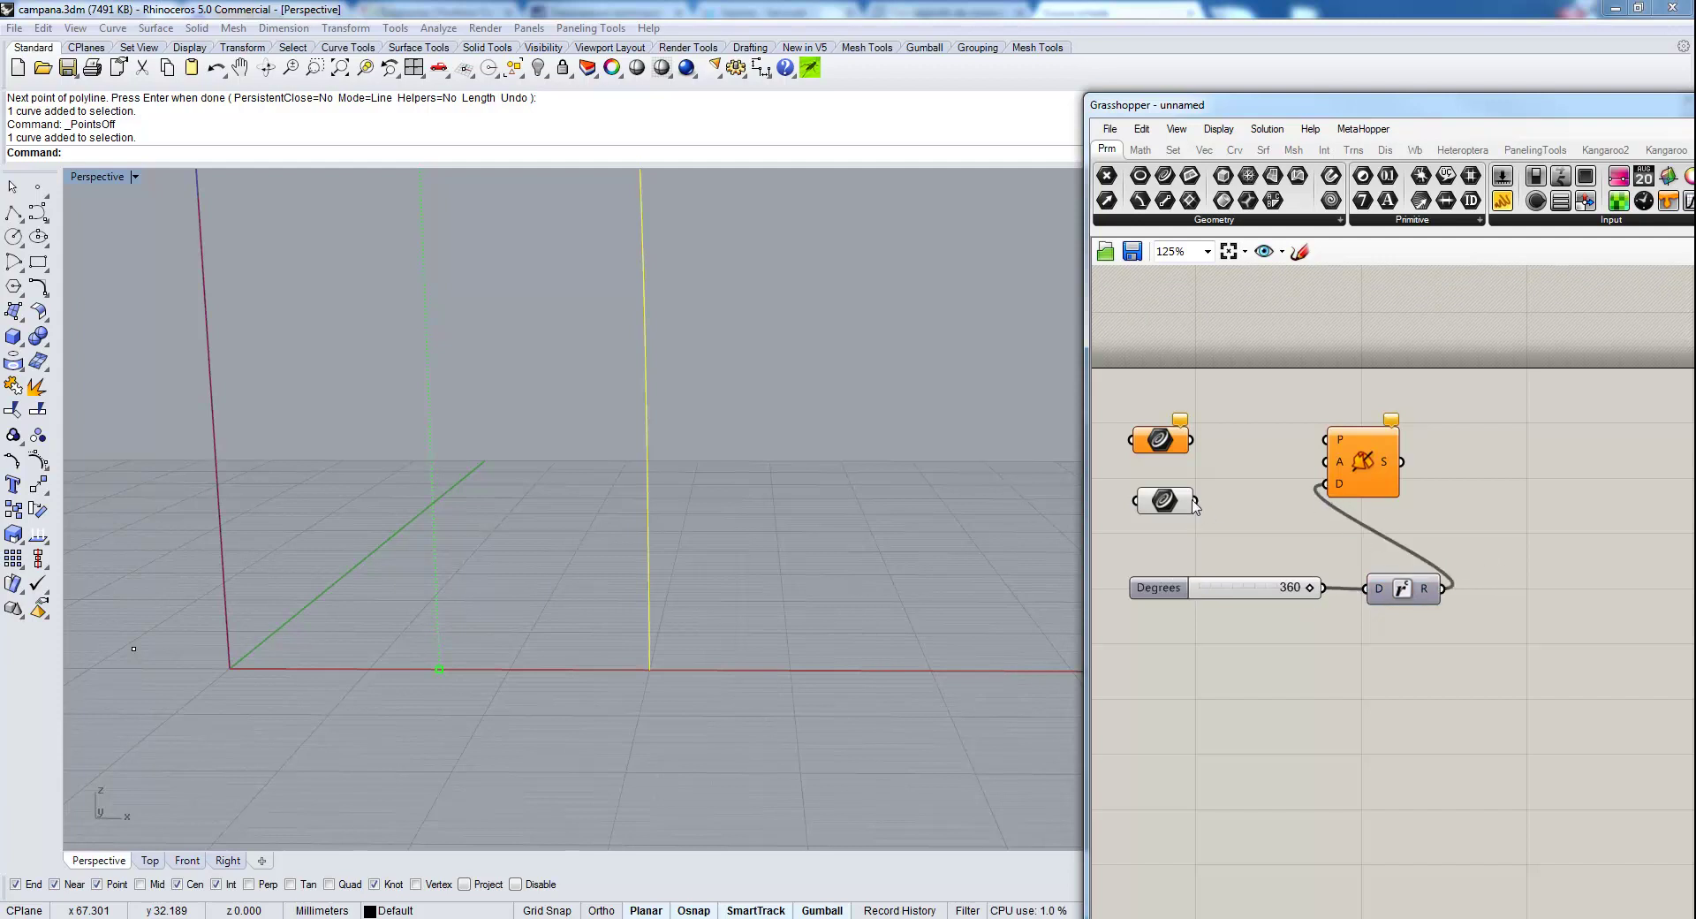
Assign the bell's profile curve to the empty upper Curve parameter.
right_click(1167, 440)
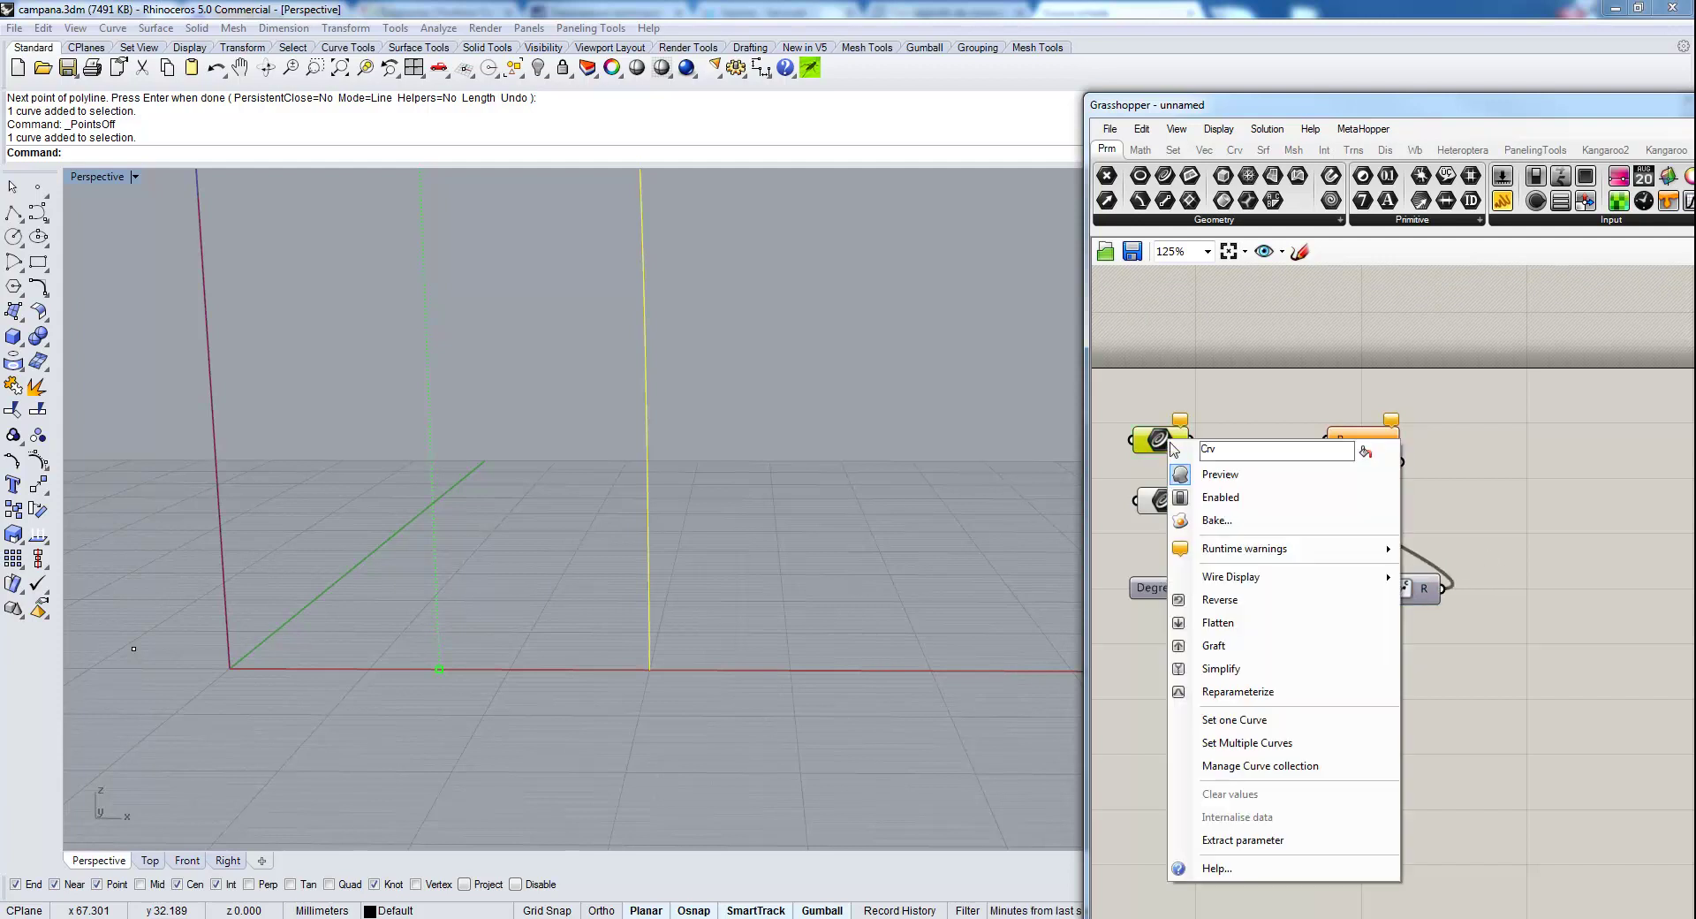
click(1263, 721)
click(645, 469)
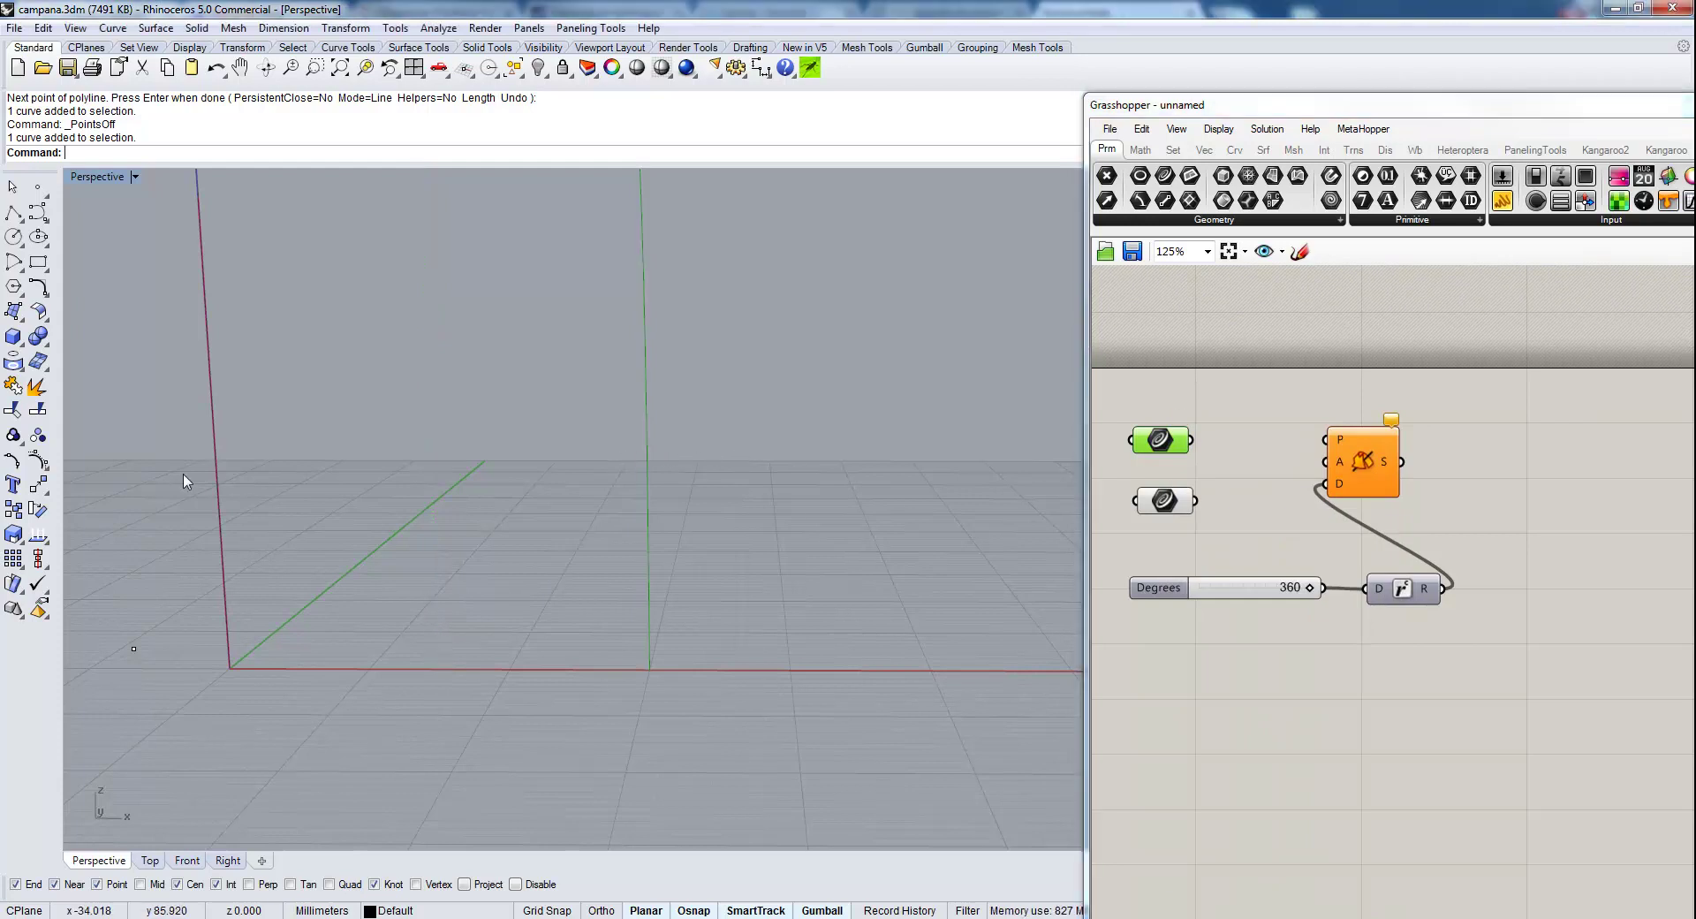
Connect the profile Curve parameter to the Revolution's P input and the axis Curve parameter to its A input.
click(1157, 501)
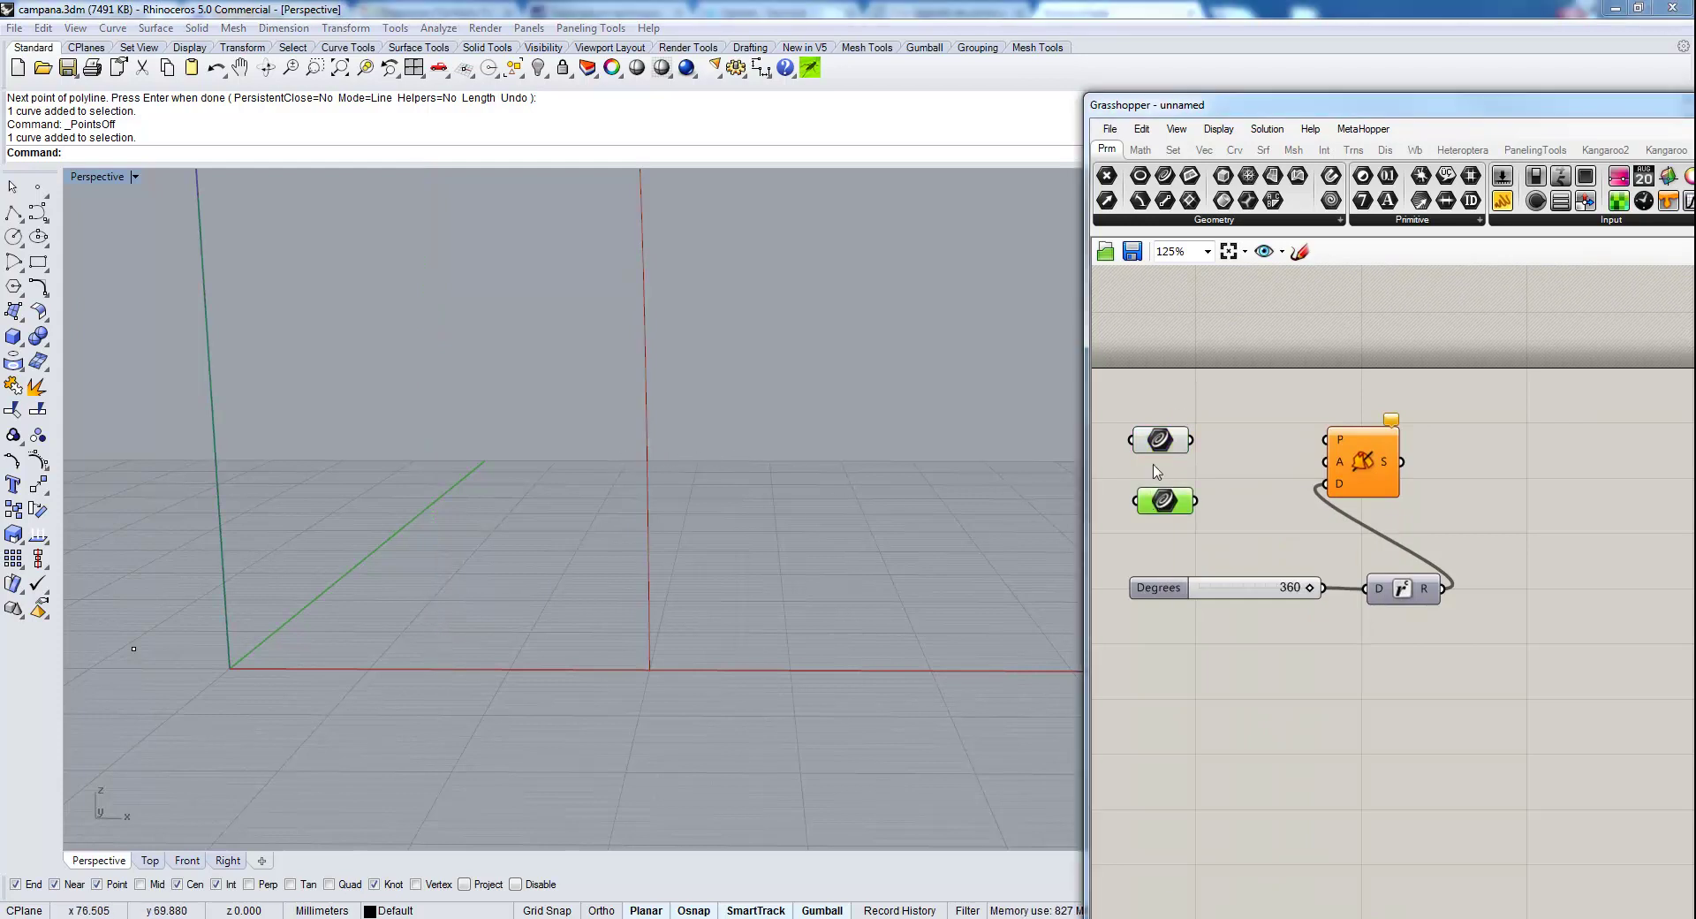
click(1180, 444)
drag(1190, 443, 1325, 439)
drag(1194, 501, 1325, 461)
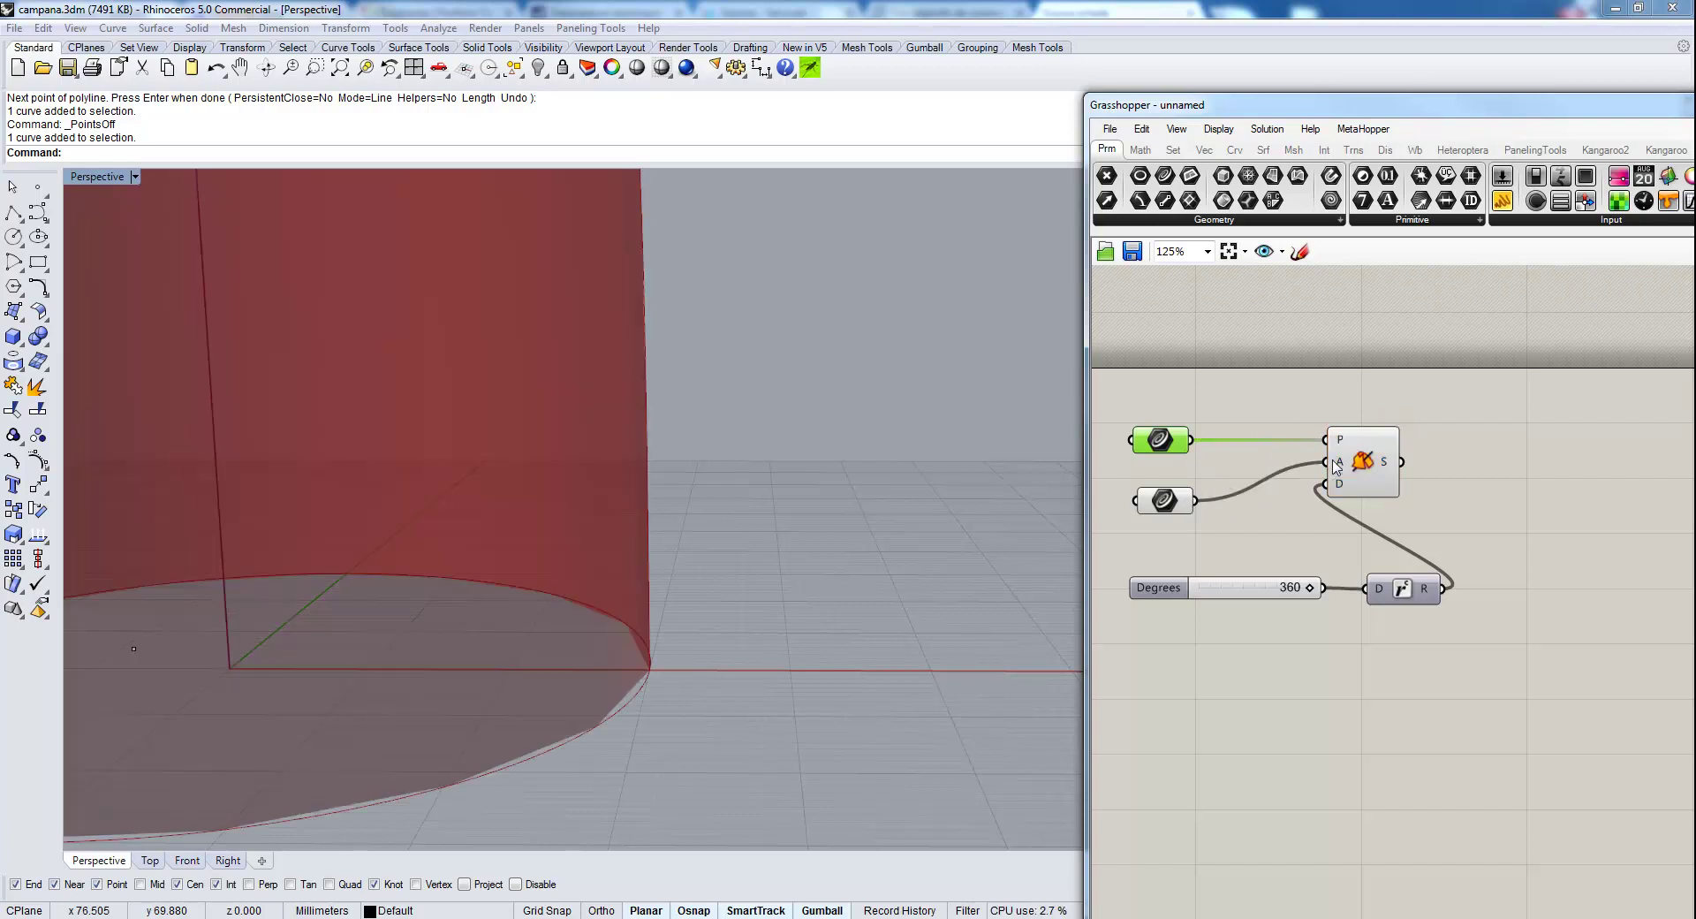
Move the Revolution component farther from its inputs and line up the Radians component and degrees slider beneath the curve wires.
shift+right_drag(626, 530, 729, 583)
scroll(719, 567, down, 6)
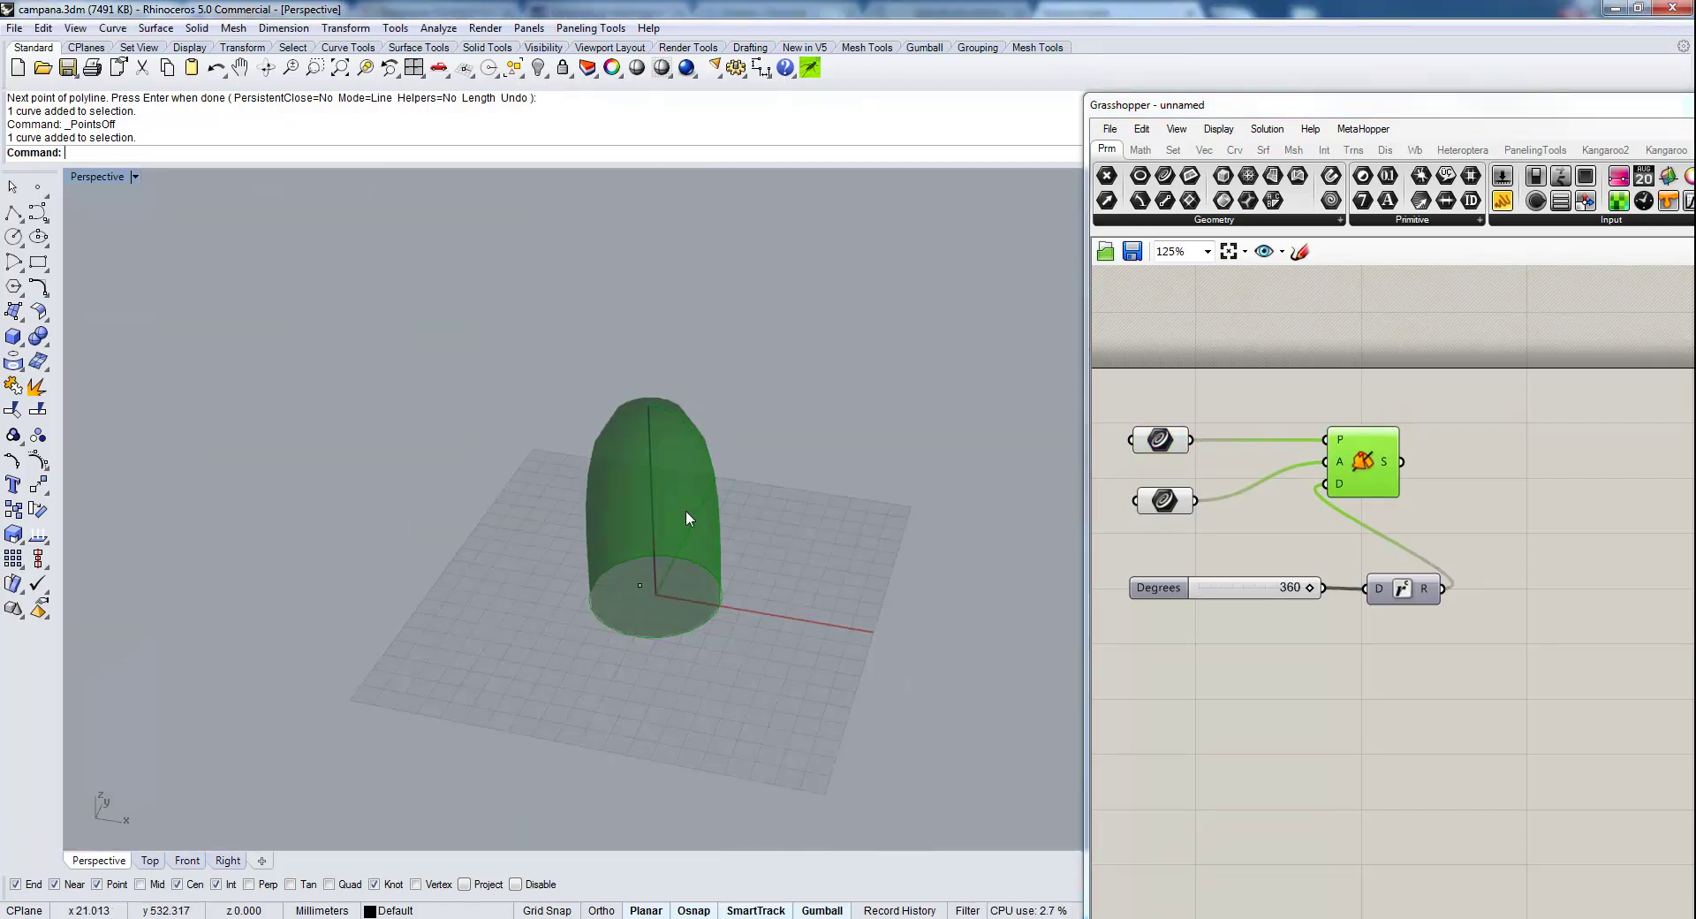
scroll(686, 511, up, 2)
drag(1360, 482, 1538, 486)
drag(1413, 601, 1408, 545)
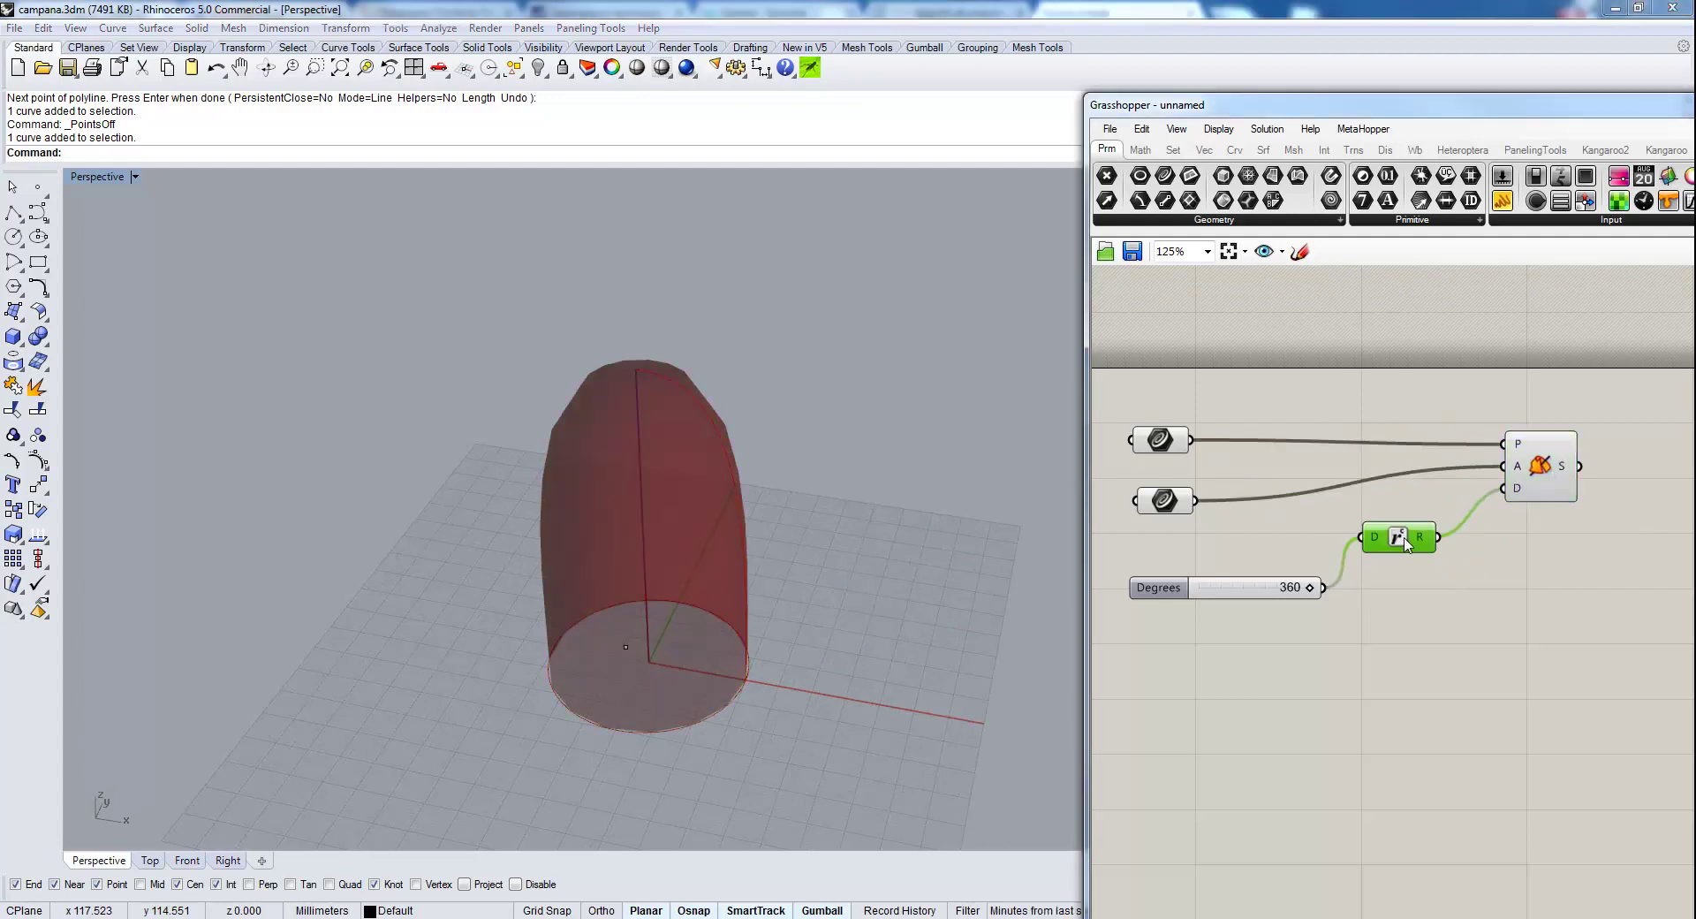
click(1276, 592)
right_drag(1588, 552, 1489, 565)
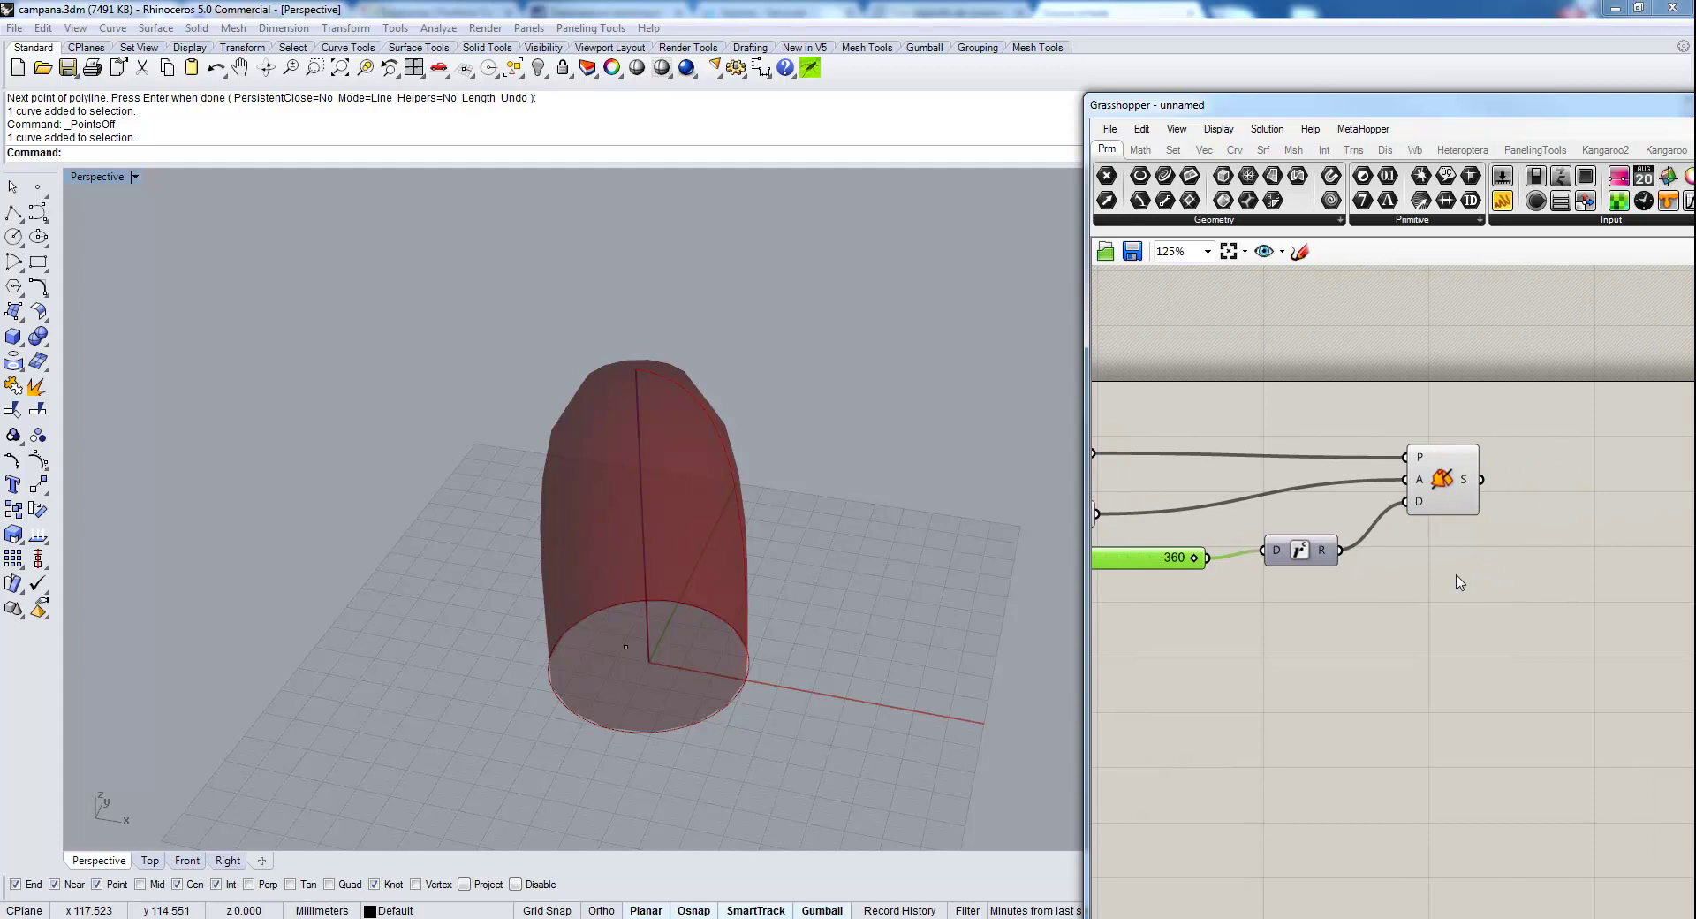
Add a Divide Surface component beside the Revolution component and connect the revolved surface to its S input.
double_click(1579, 510)
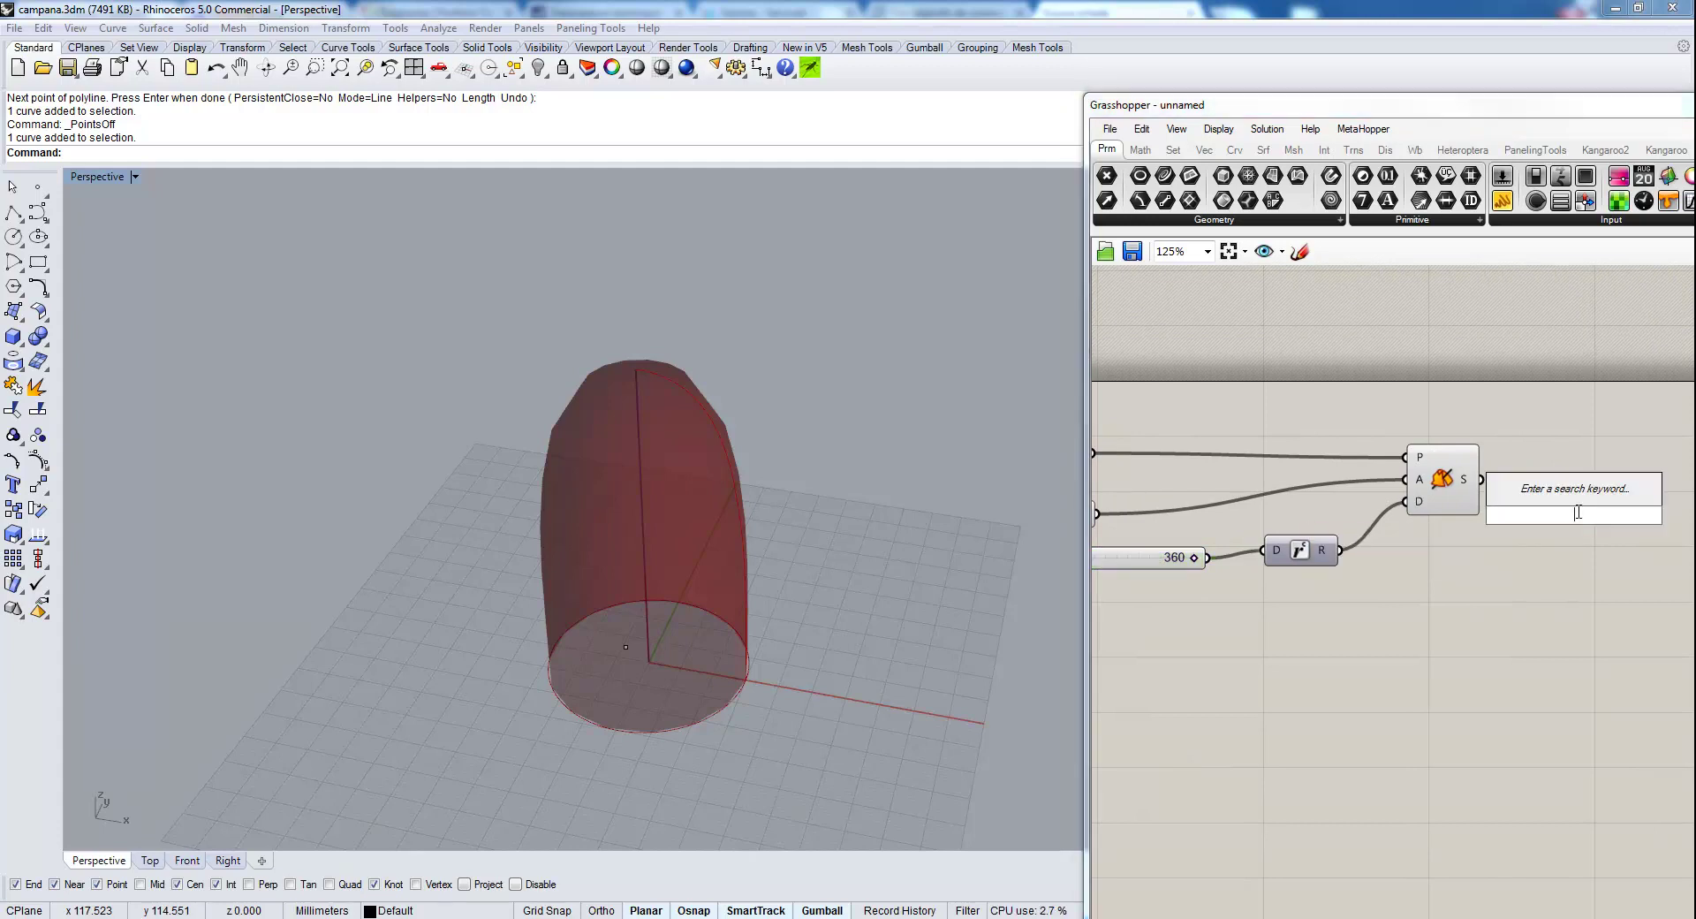
text(divide)
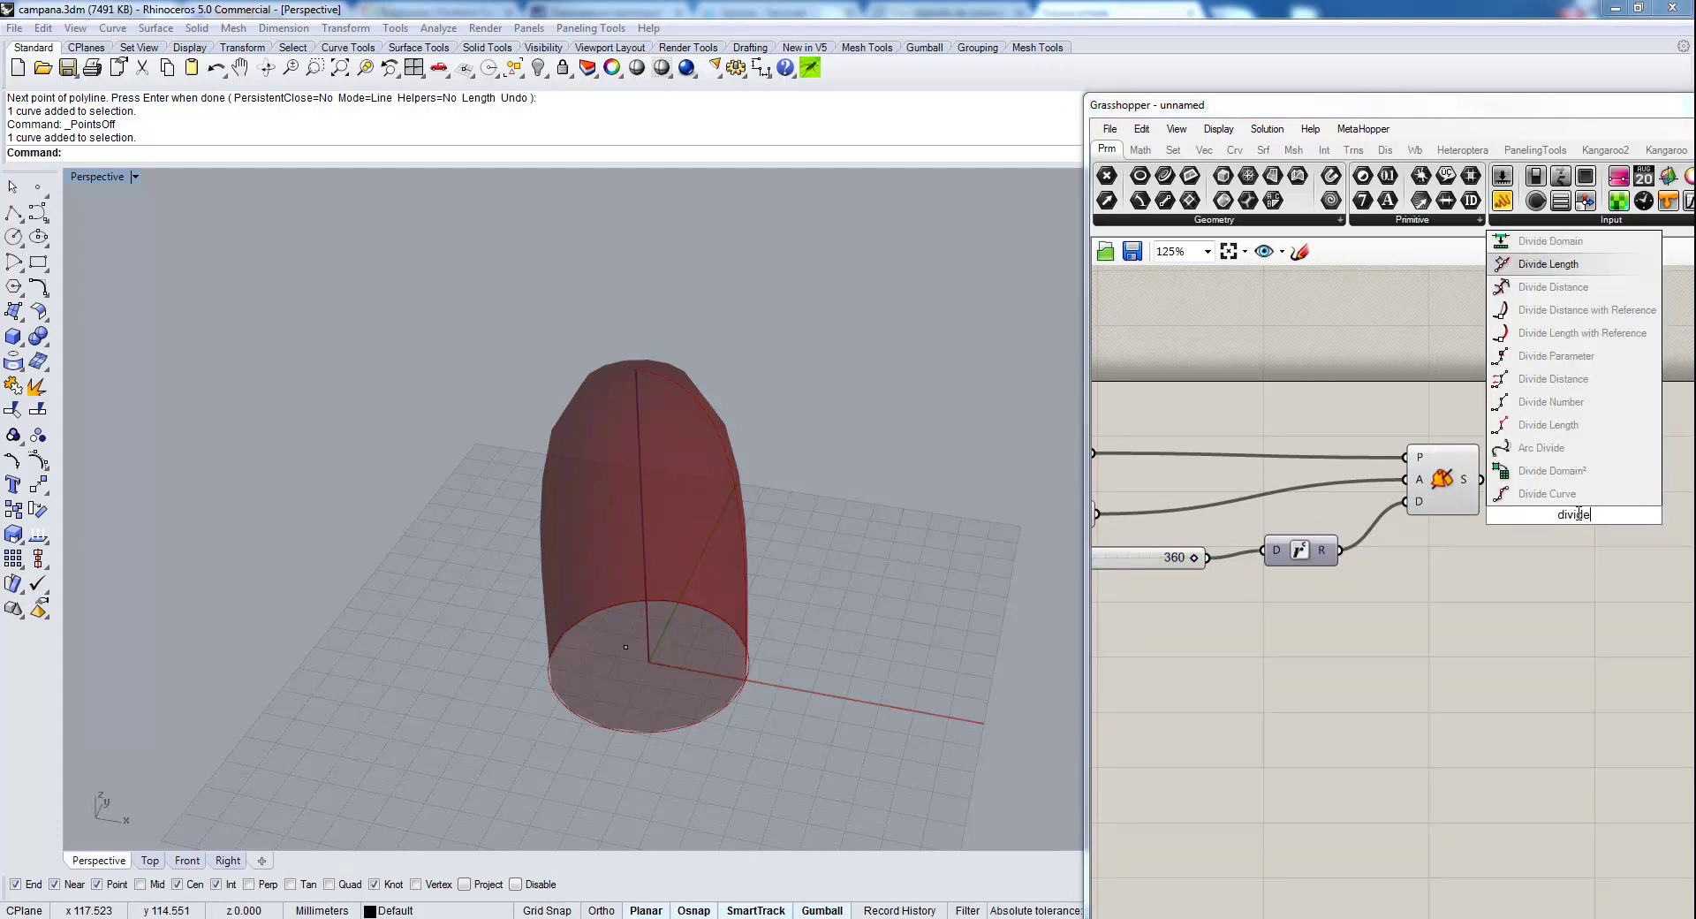
text( sur)
click(1577, 497)
right_drag(1610, 586, 1459, 562)
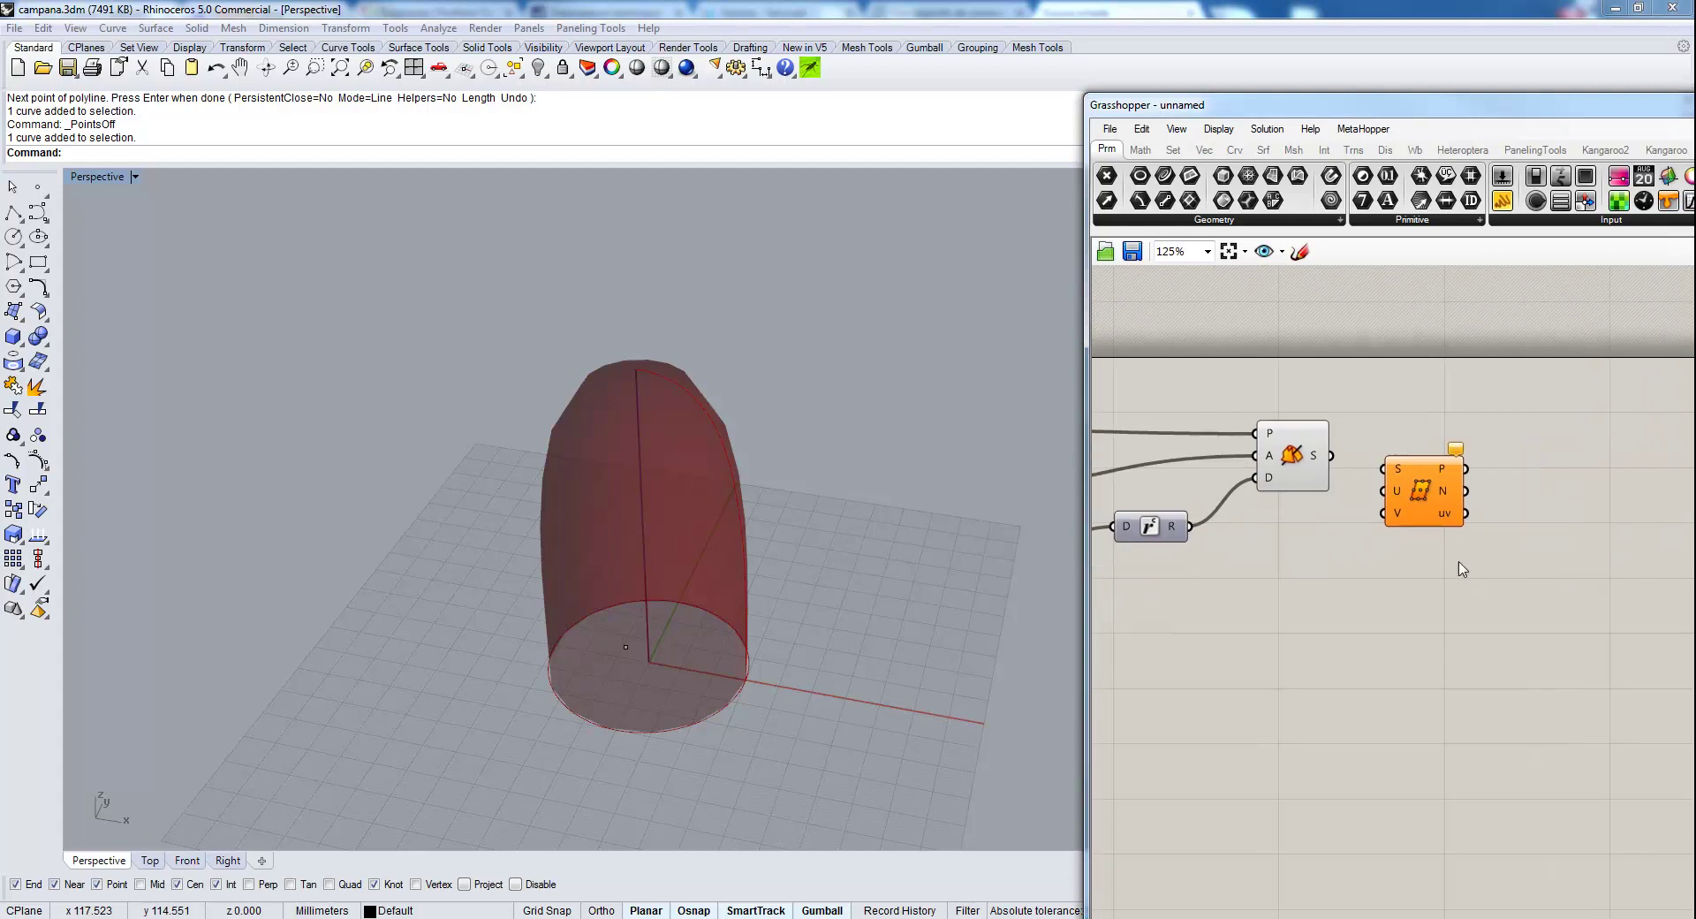
double_click(1298, 624)
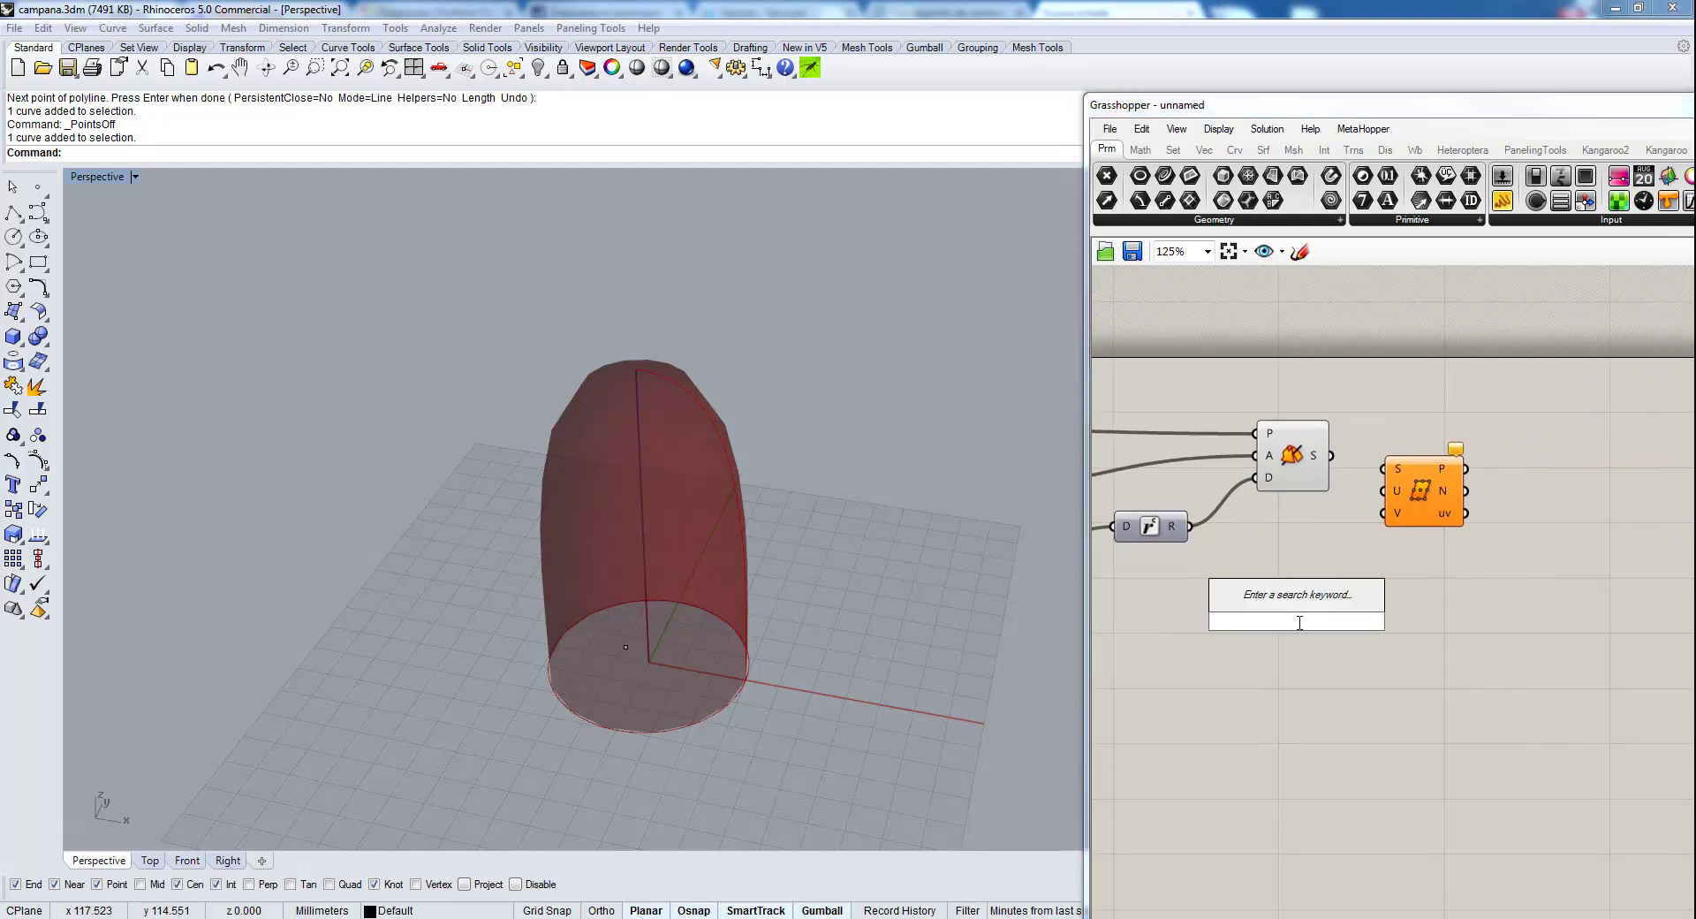
click(1436, 579)
drag(1426, 492, 1431, 484)
drag(1335, 458, 1396, 460)
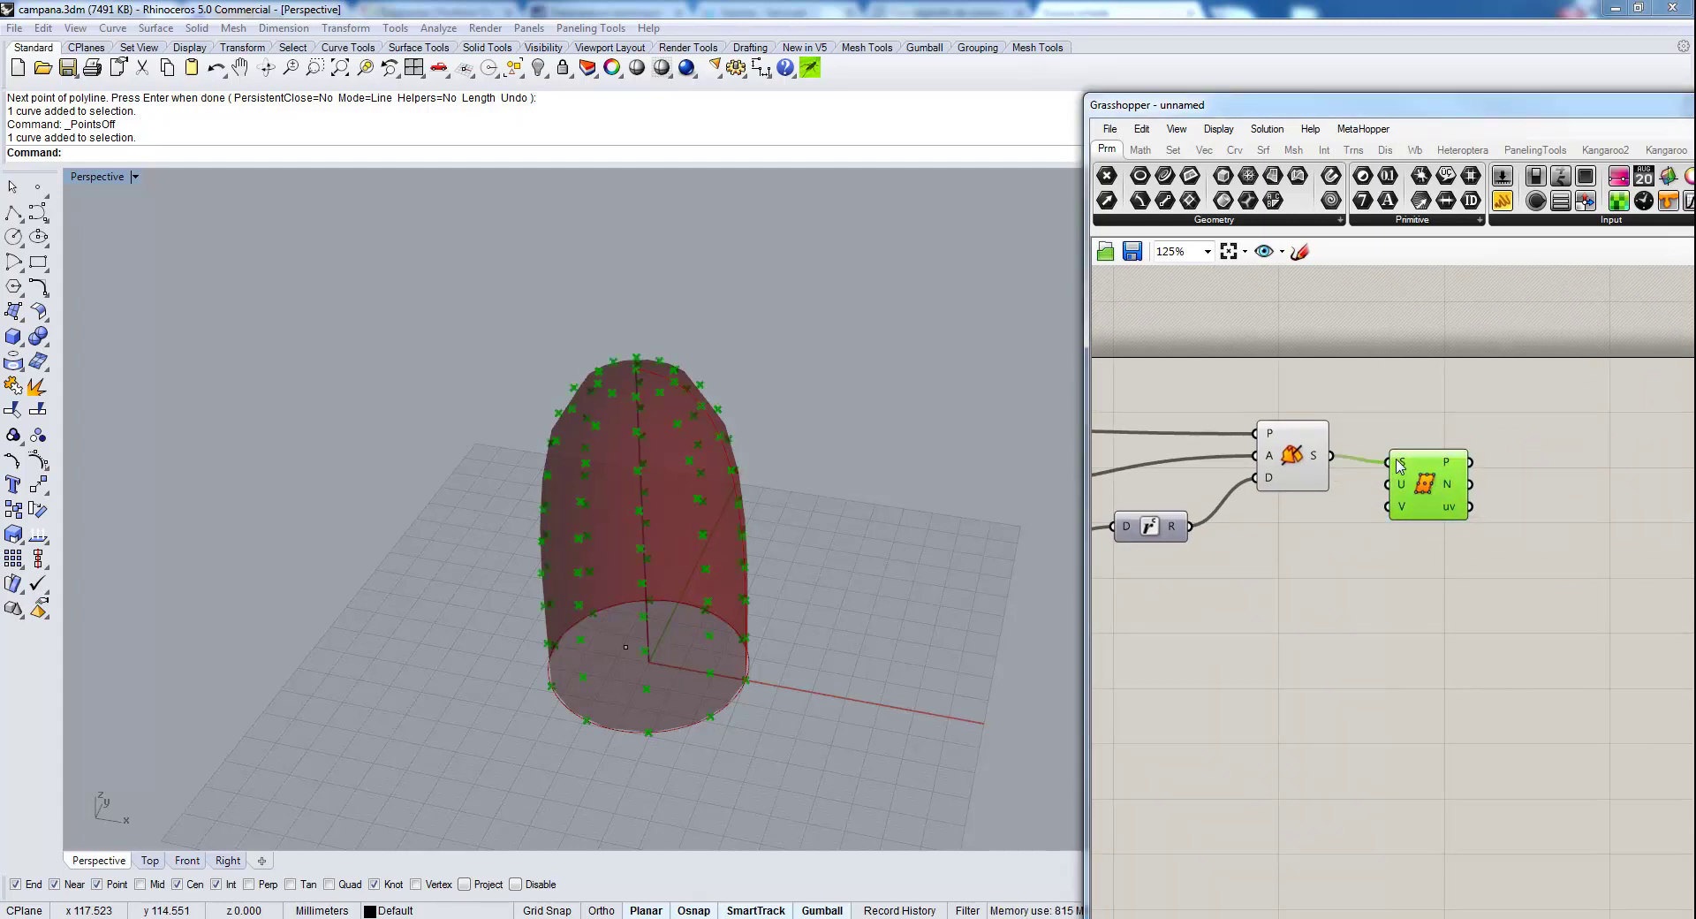
Turn off the preview of the Revolution component.
click(1302, 458)
middle_click(1299, 456)
click(1343, 415)
click(1272, 648)
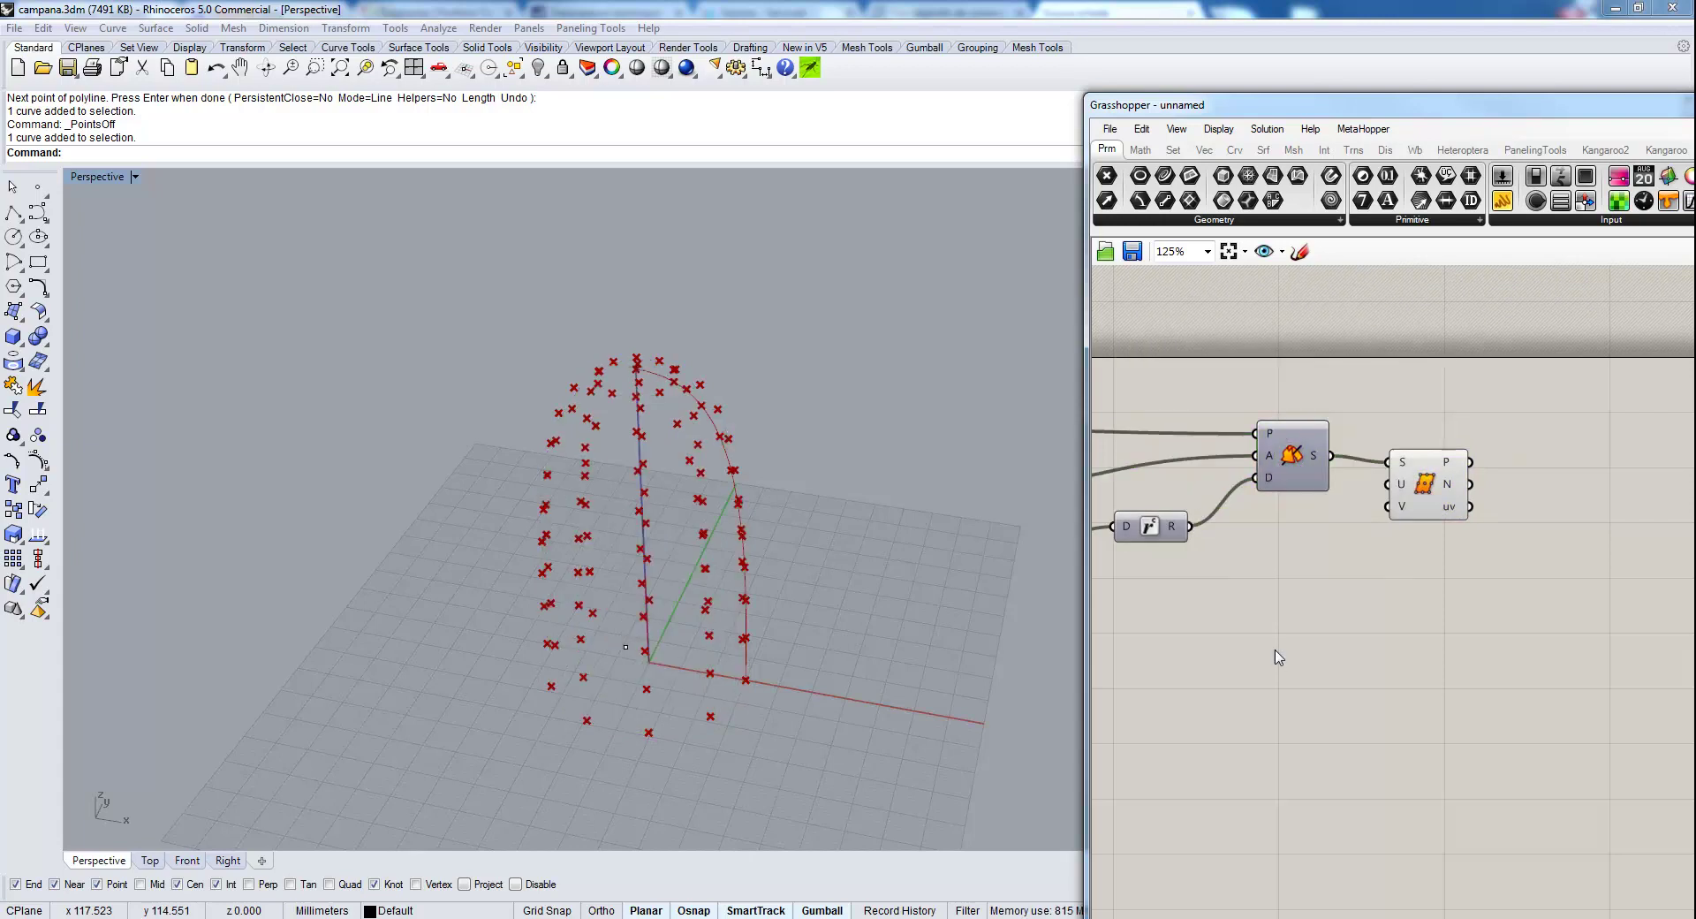
Add a number slider with a 0 to 50 range beneath the Divide Surface component and restrict it to even numbers.
double_click(1278, 657)
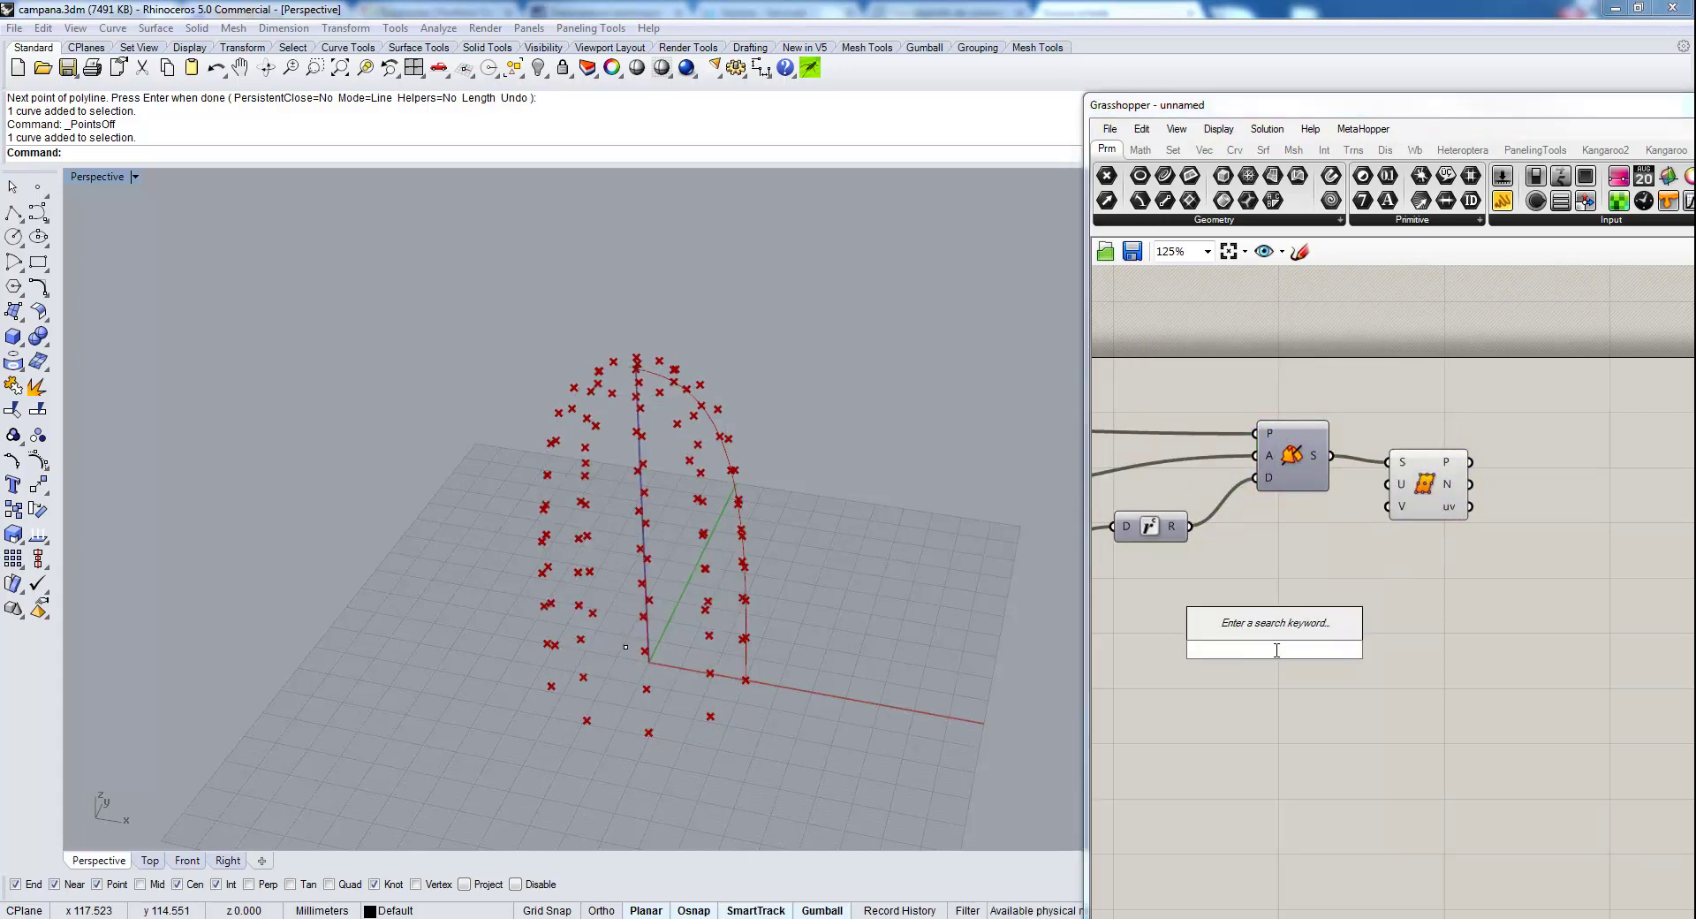
text(0)
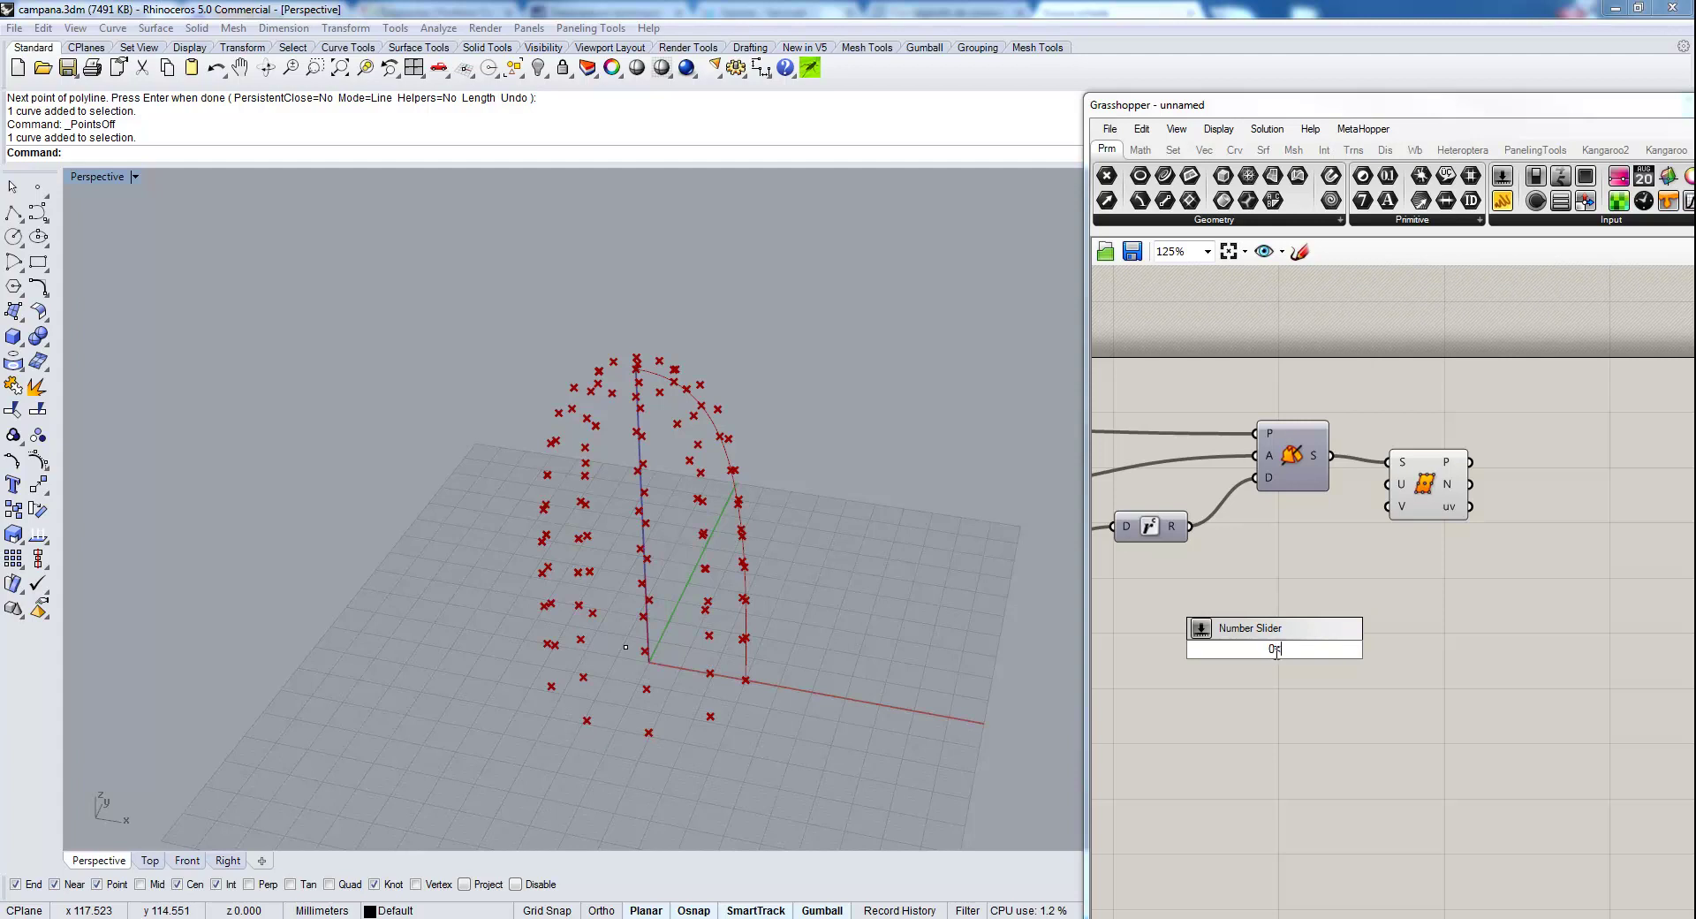
text(<50)
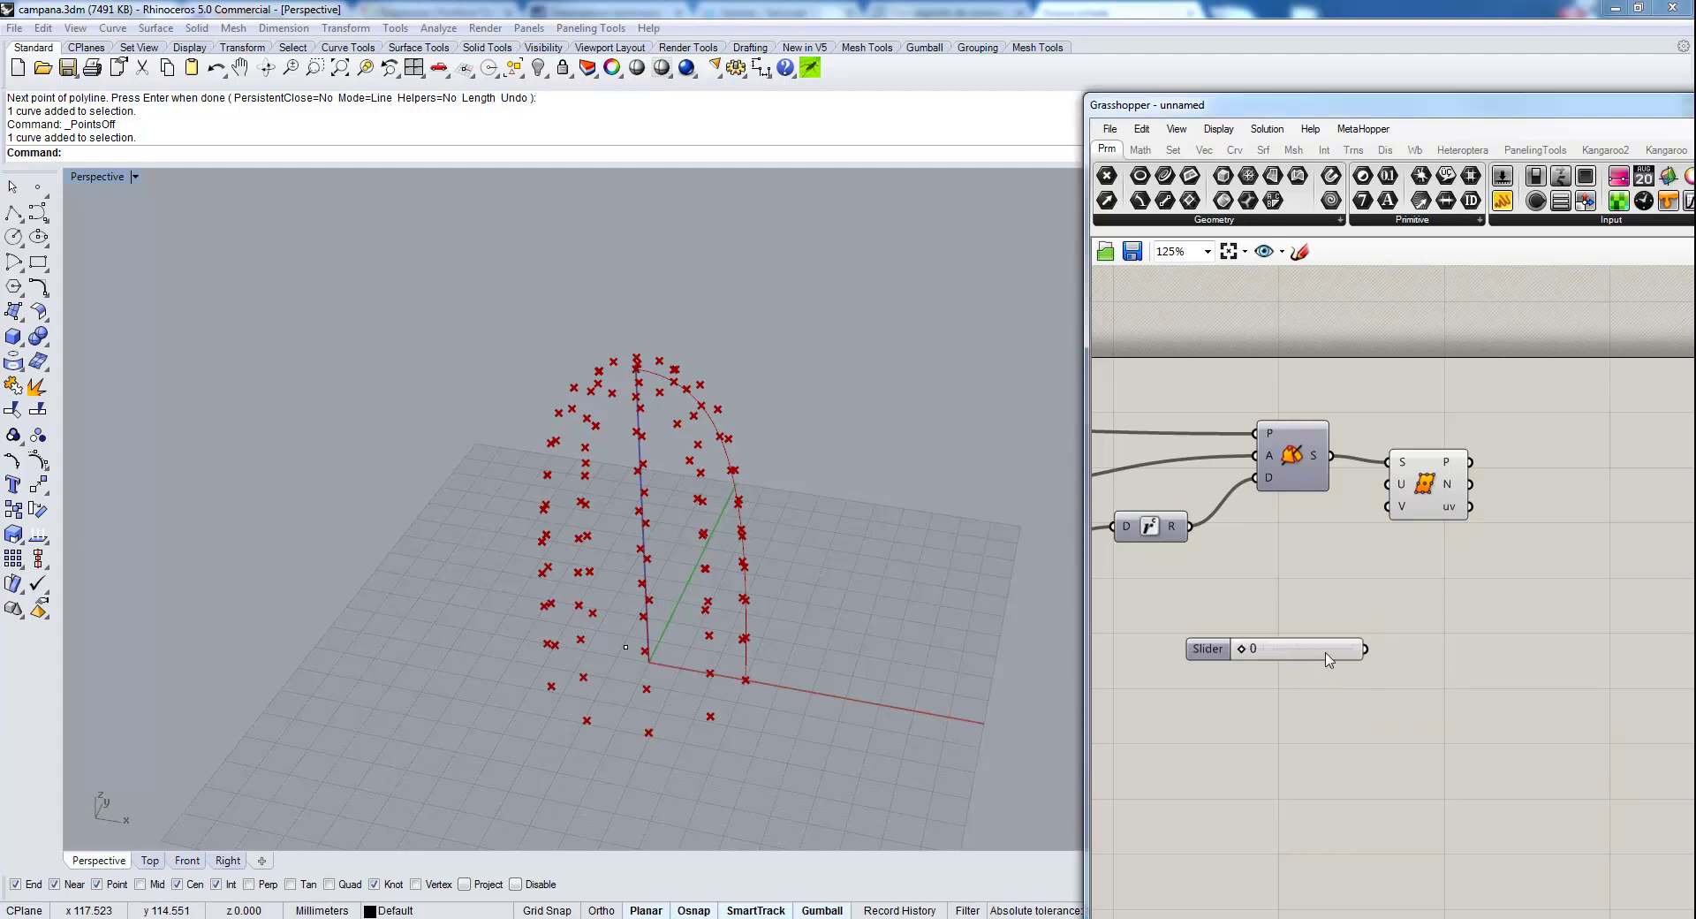
key(Return)
drag(1437, 493, 1490, 486)
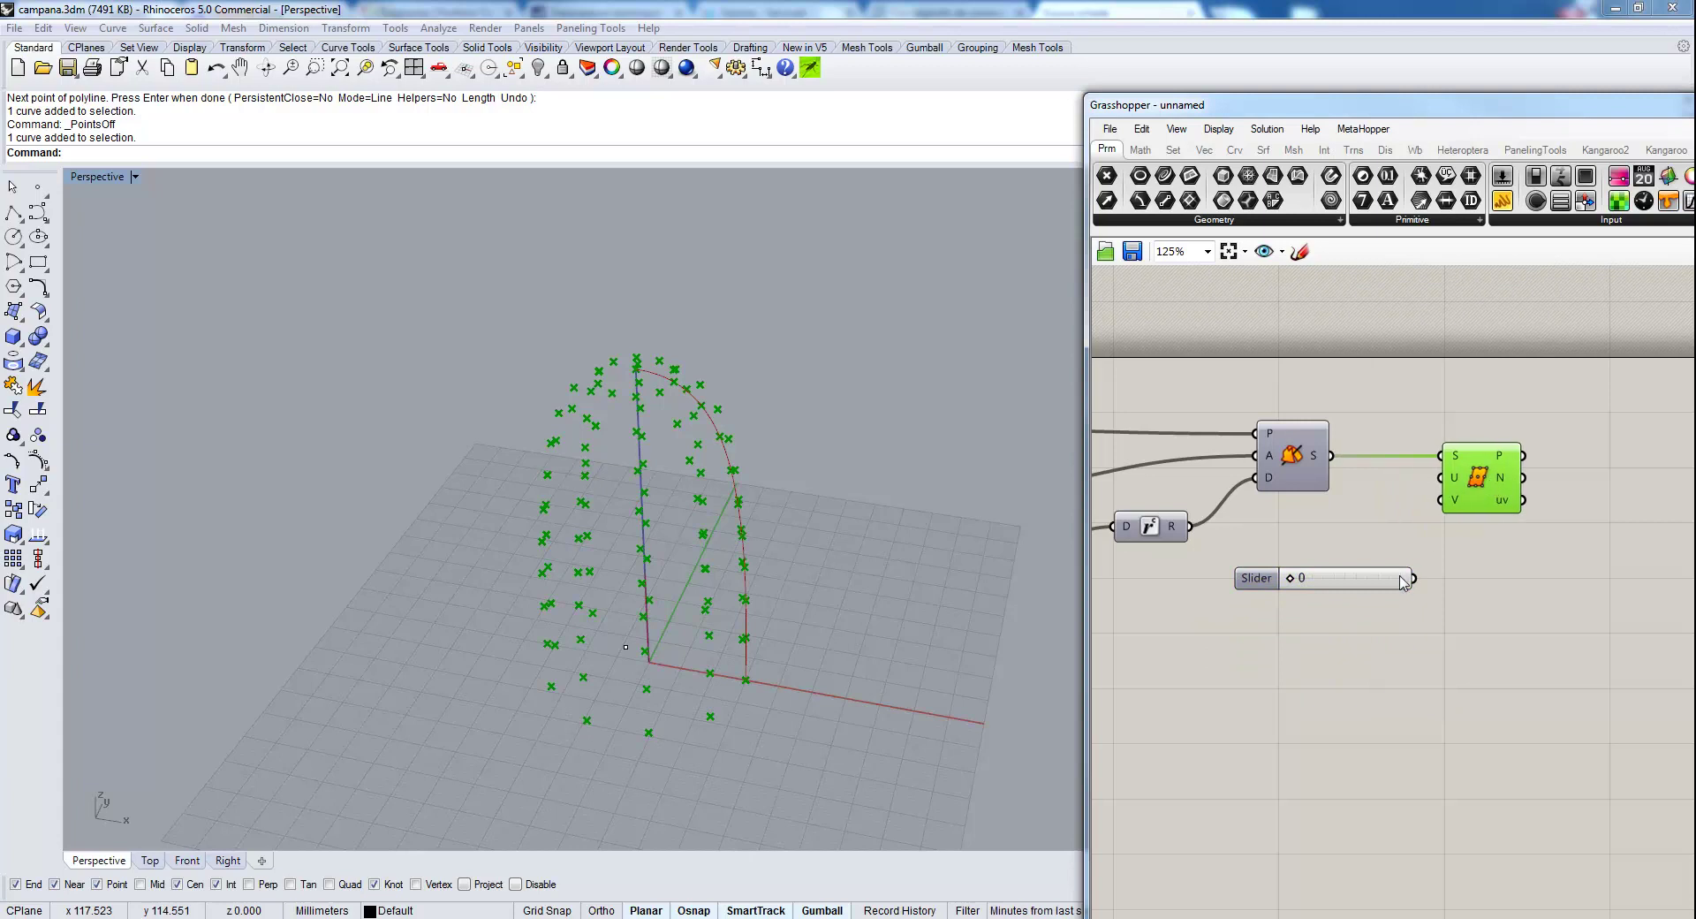
right_click(1369, 578)
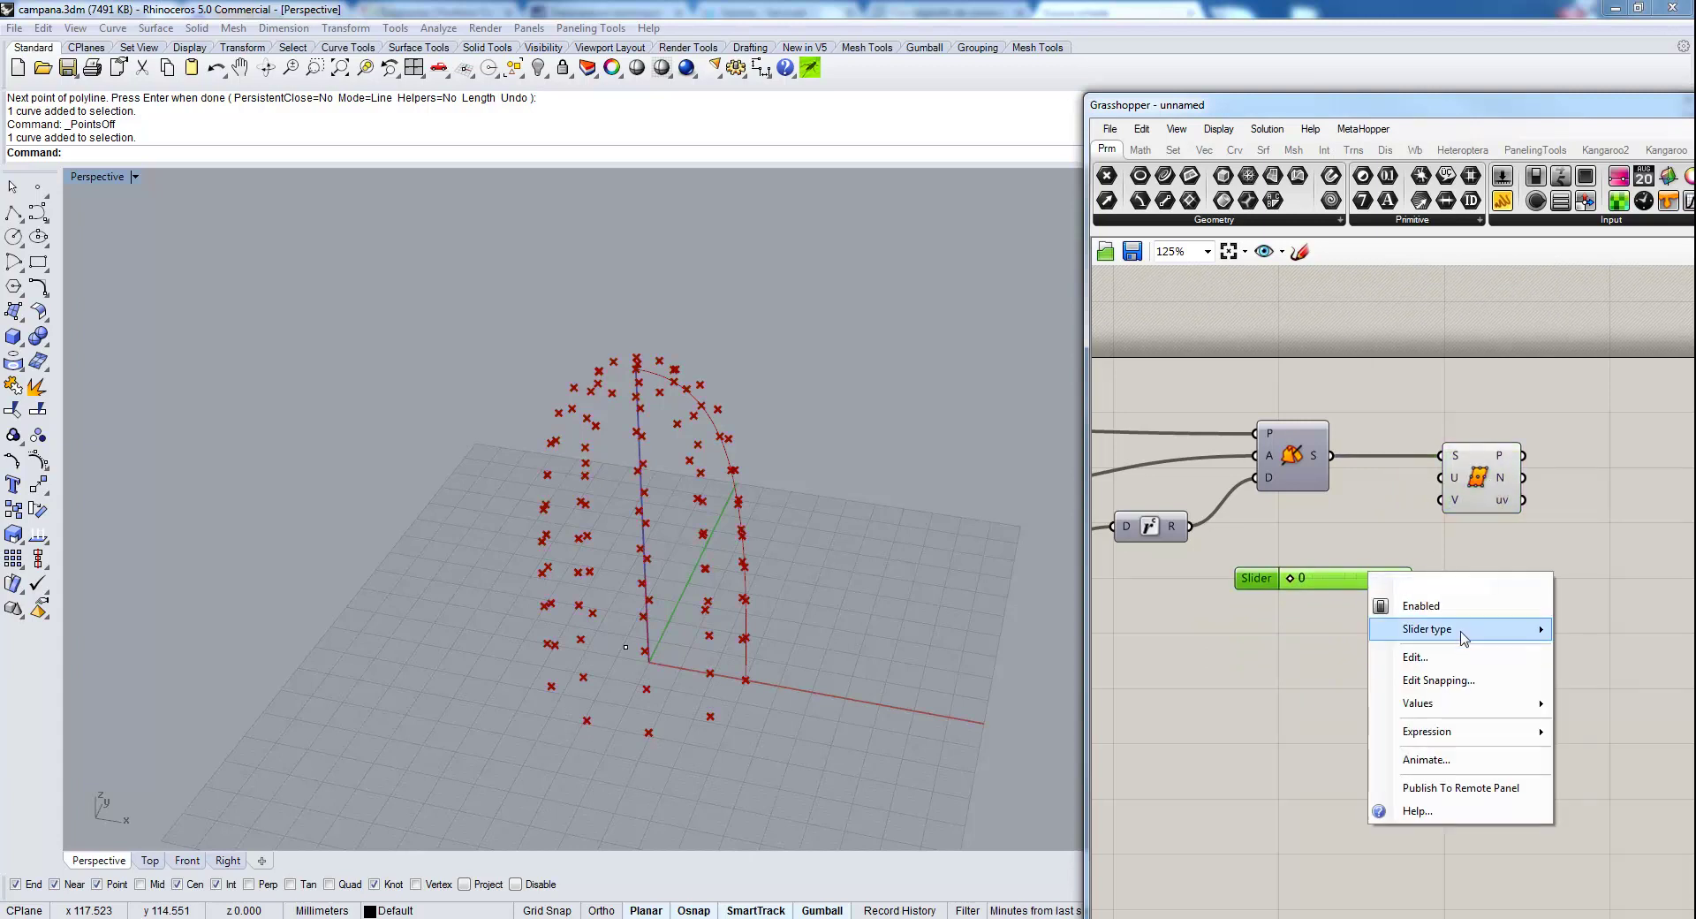
mouse_move(1462, 636)
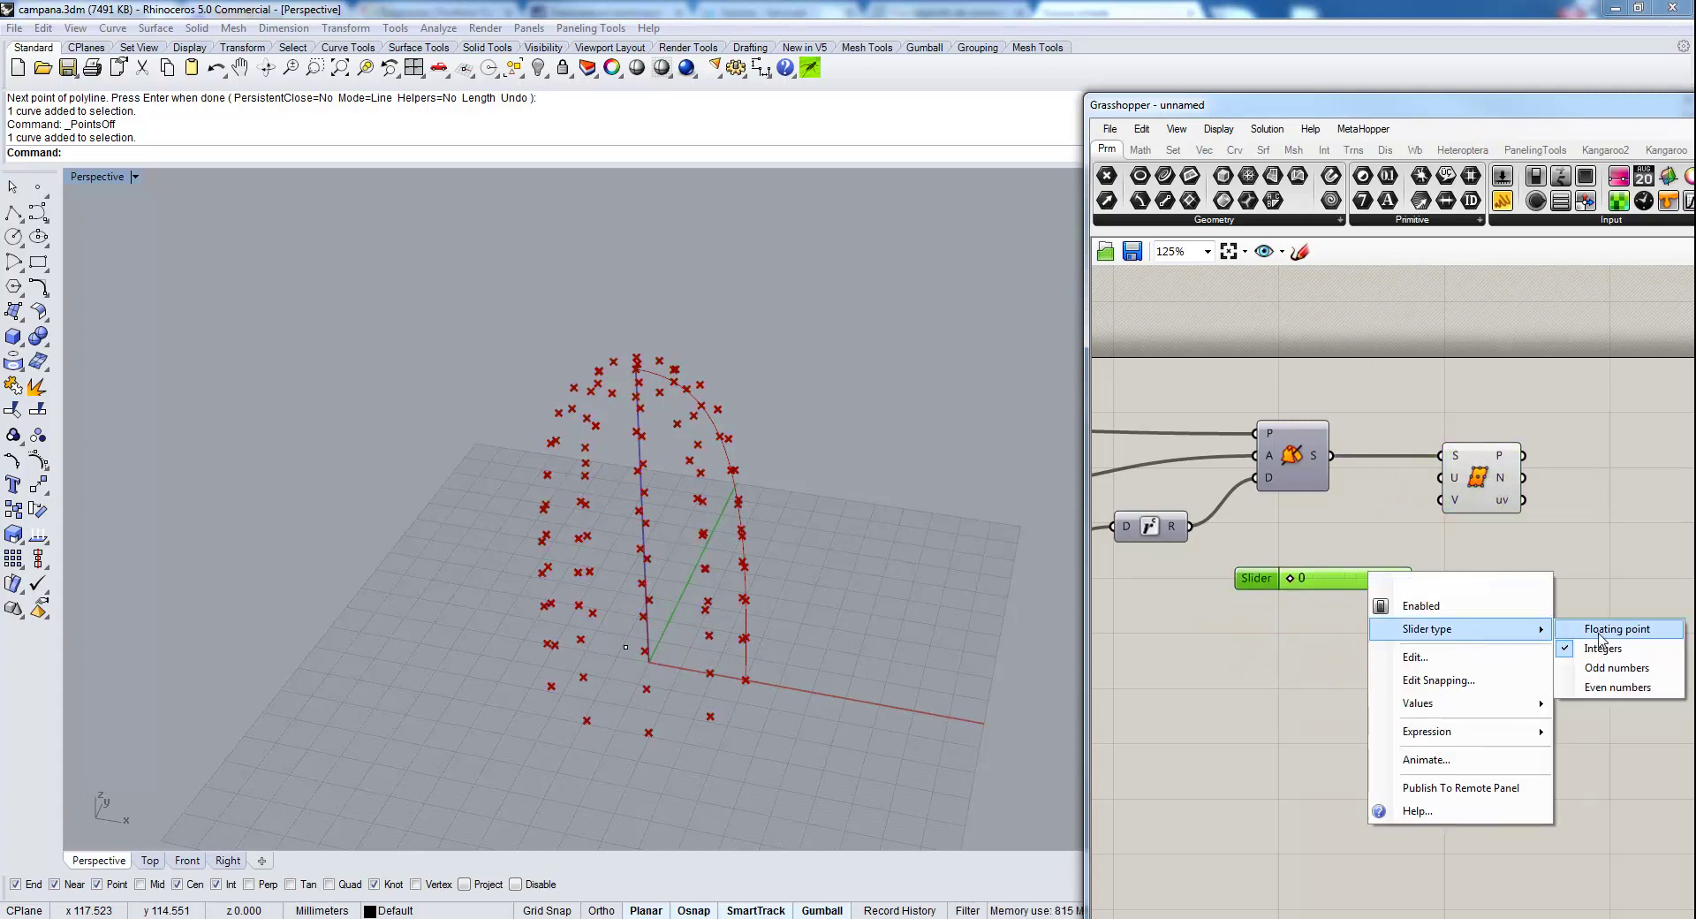
click(1597, 687)
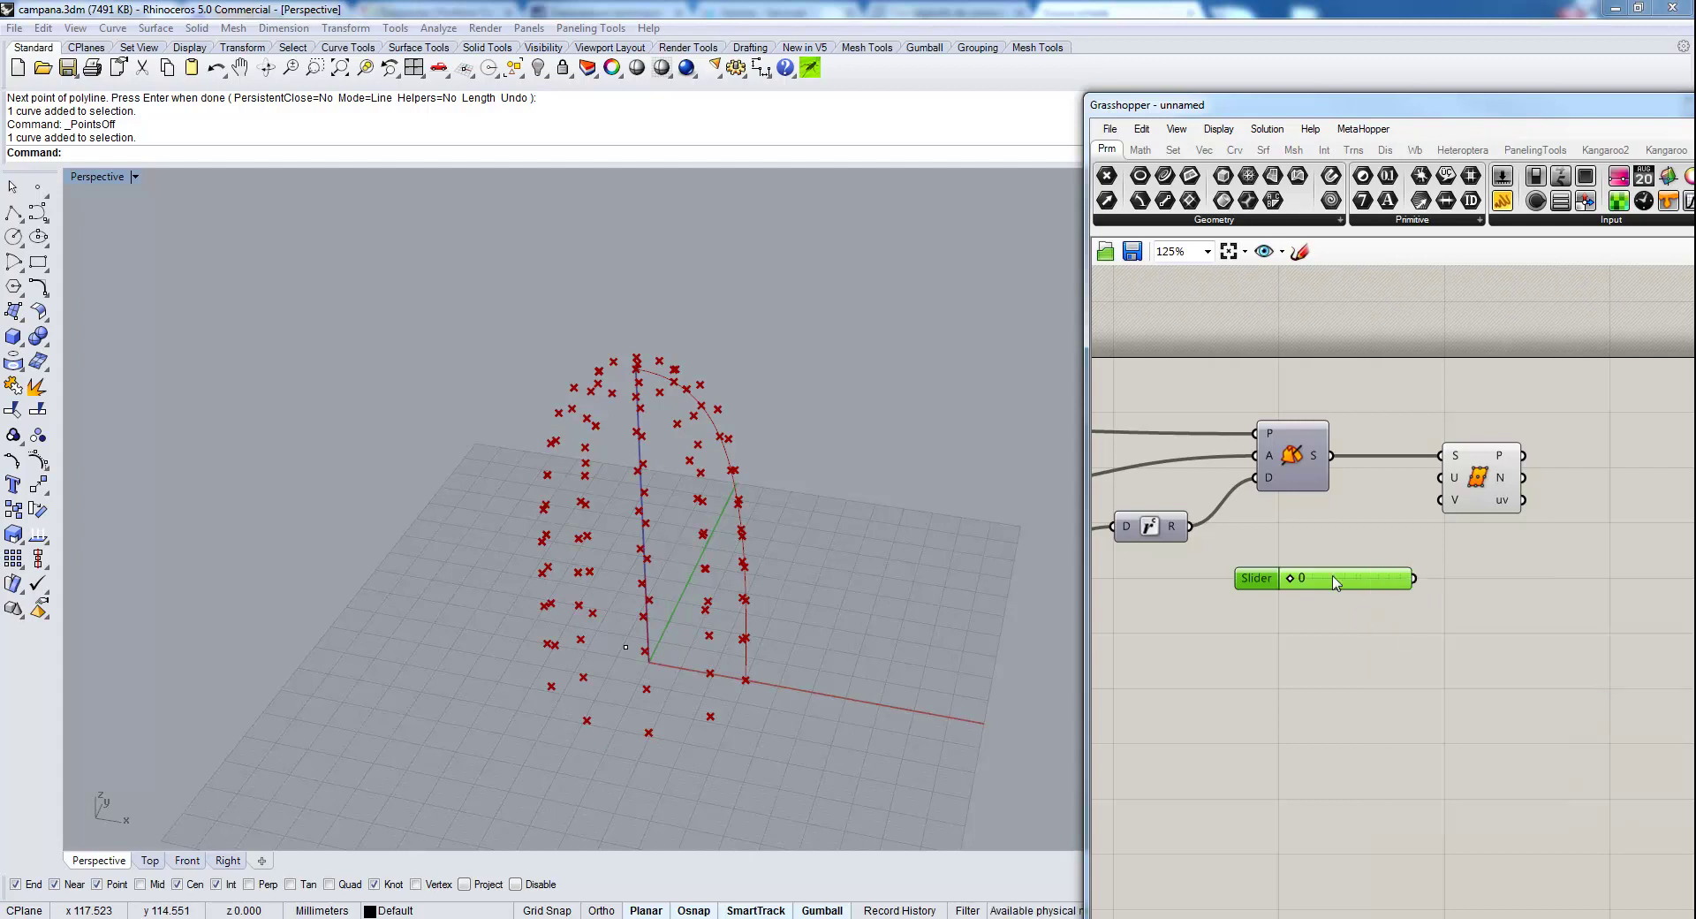
Duplicate the even-number slider and wire the two sliders to the Divide Surface component's U and V inputs.
drag(1324, 587, 1322, 635)
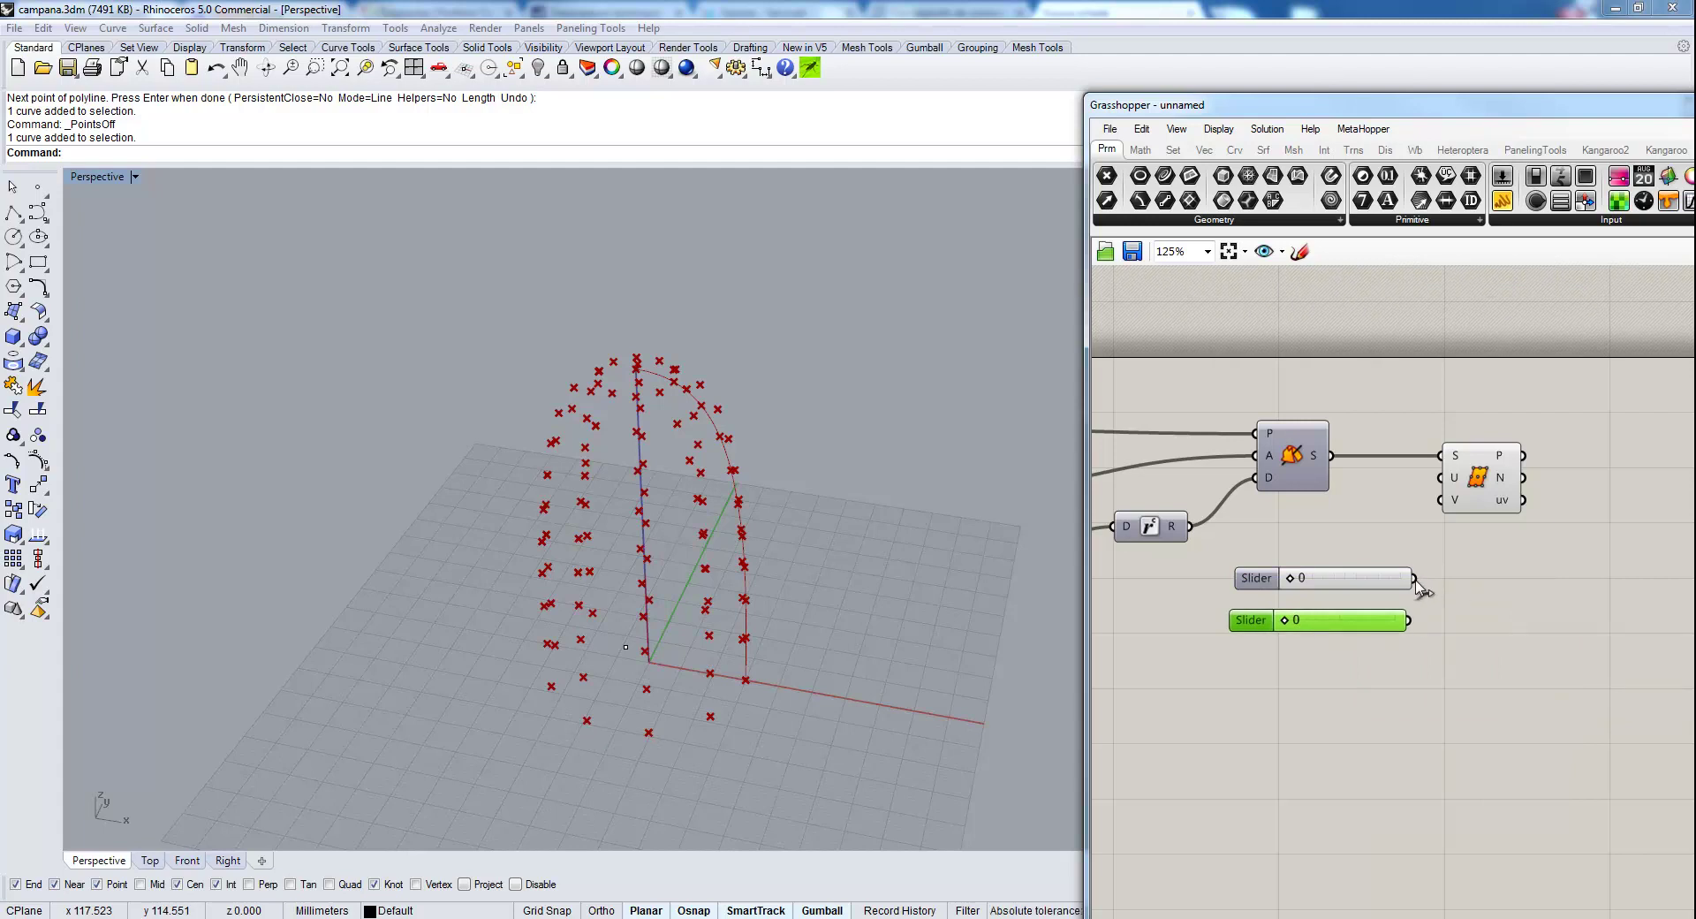
drag(1414, 578, 1442, 478)
drag(1410, 622, 1442, 500)
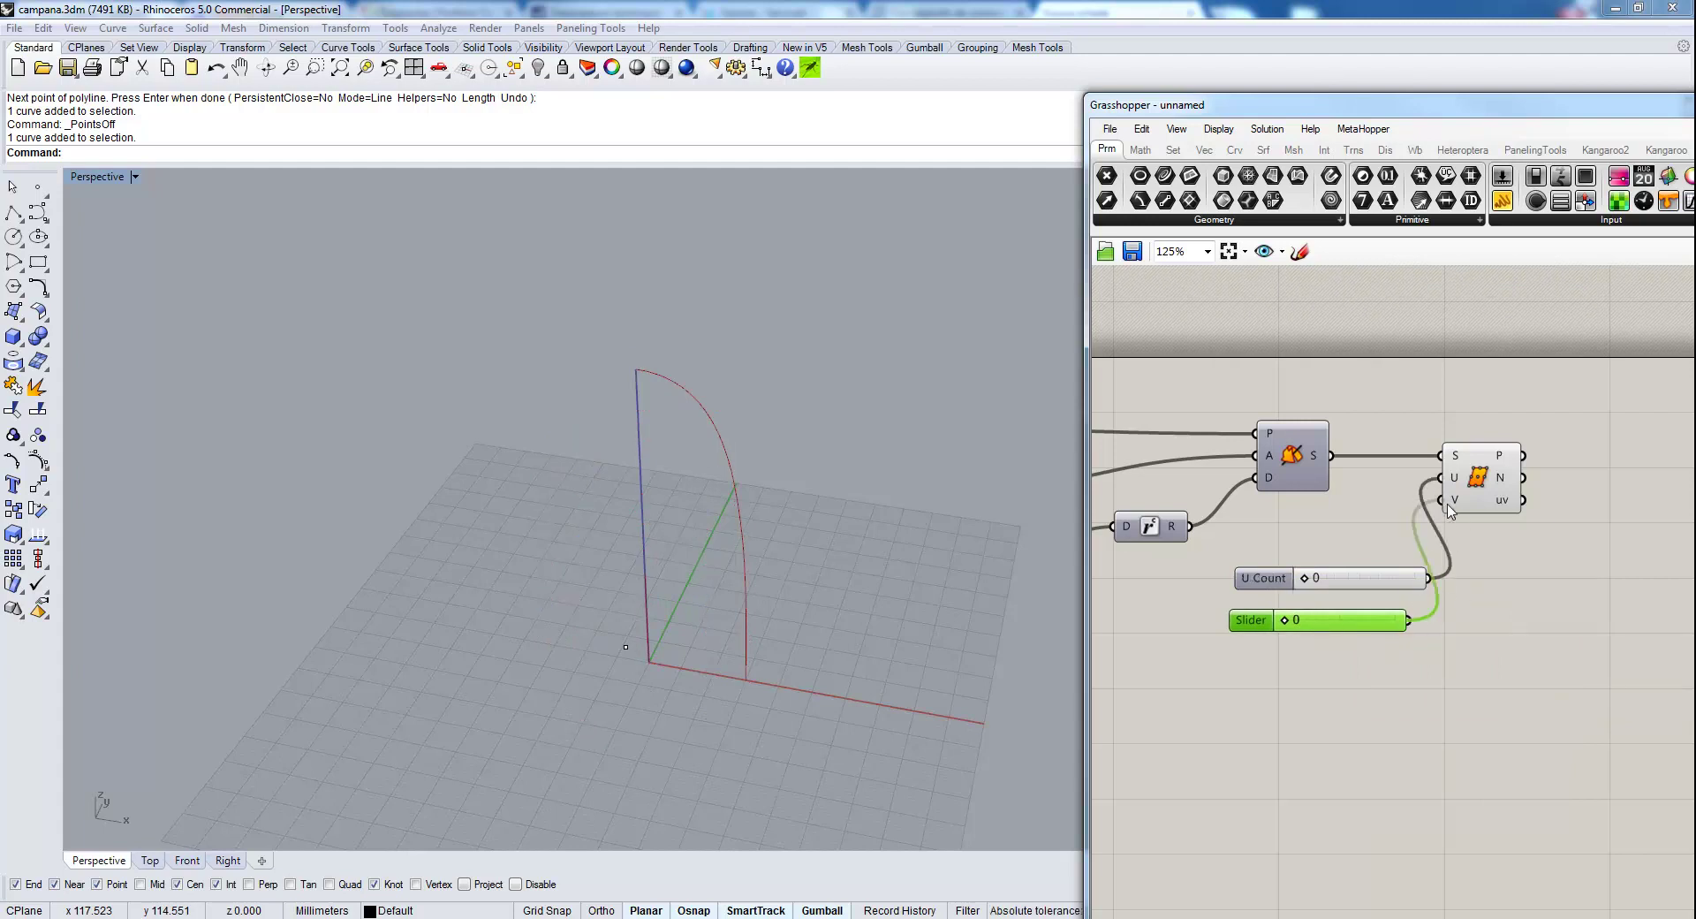
Set the U Count to 24 and the V Count to 48, and space the Divide Surface component away from its sliders.
drag(1305, 578, 1403, 623)
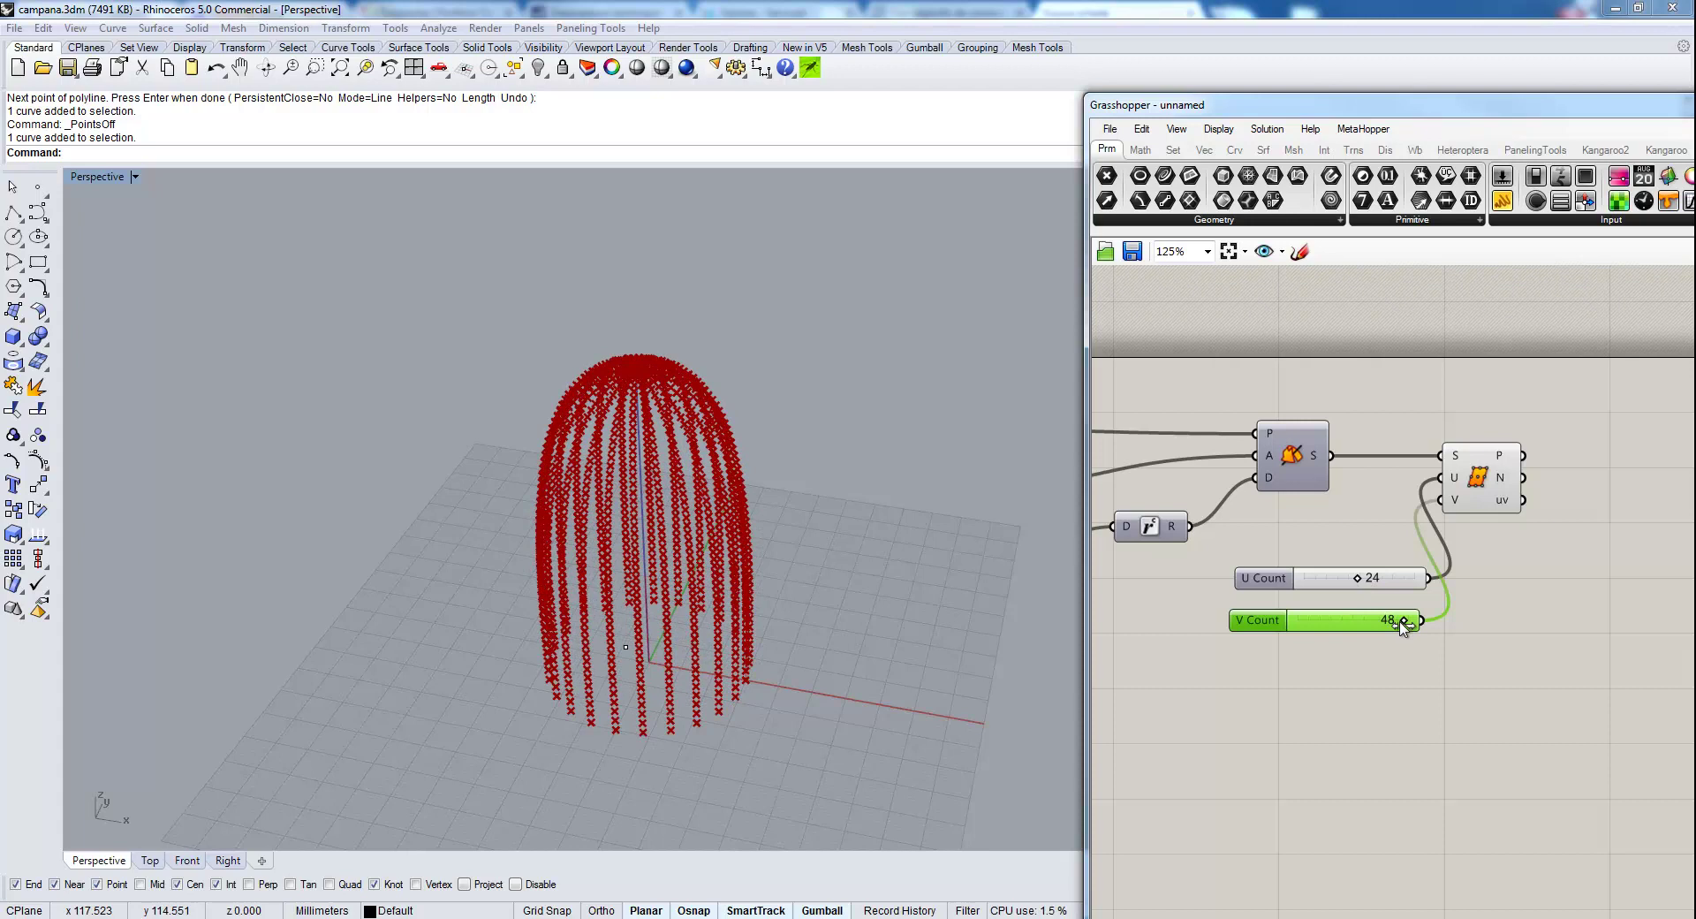
click(1577, 652)
right_drag(1594, 604, 1533, 601)
drag(1449, 495, 1516, 540)
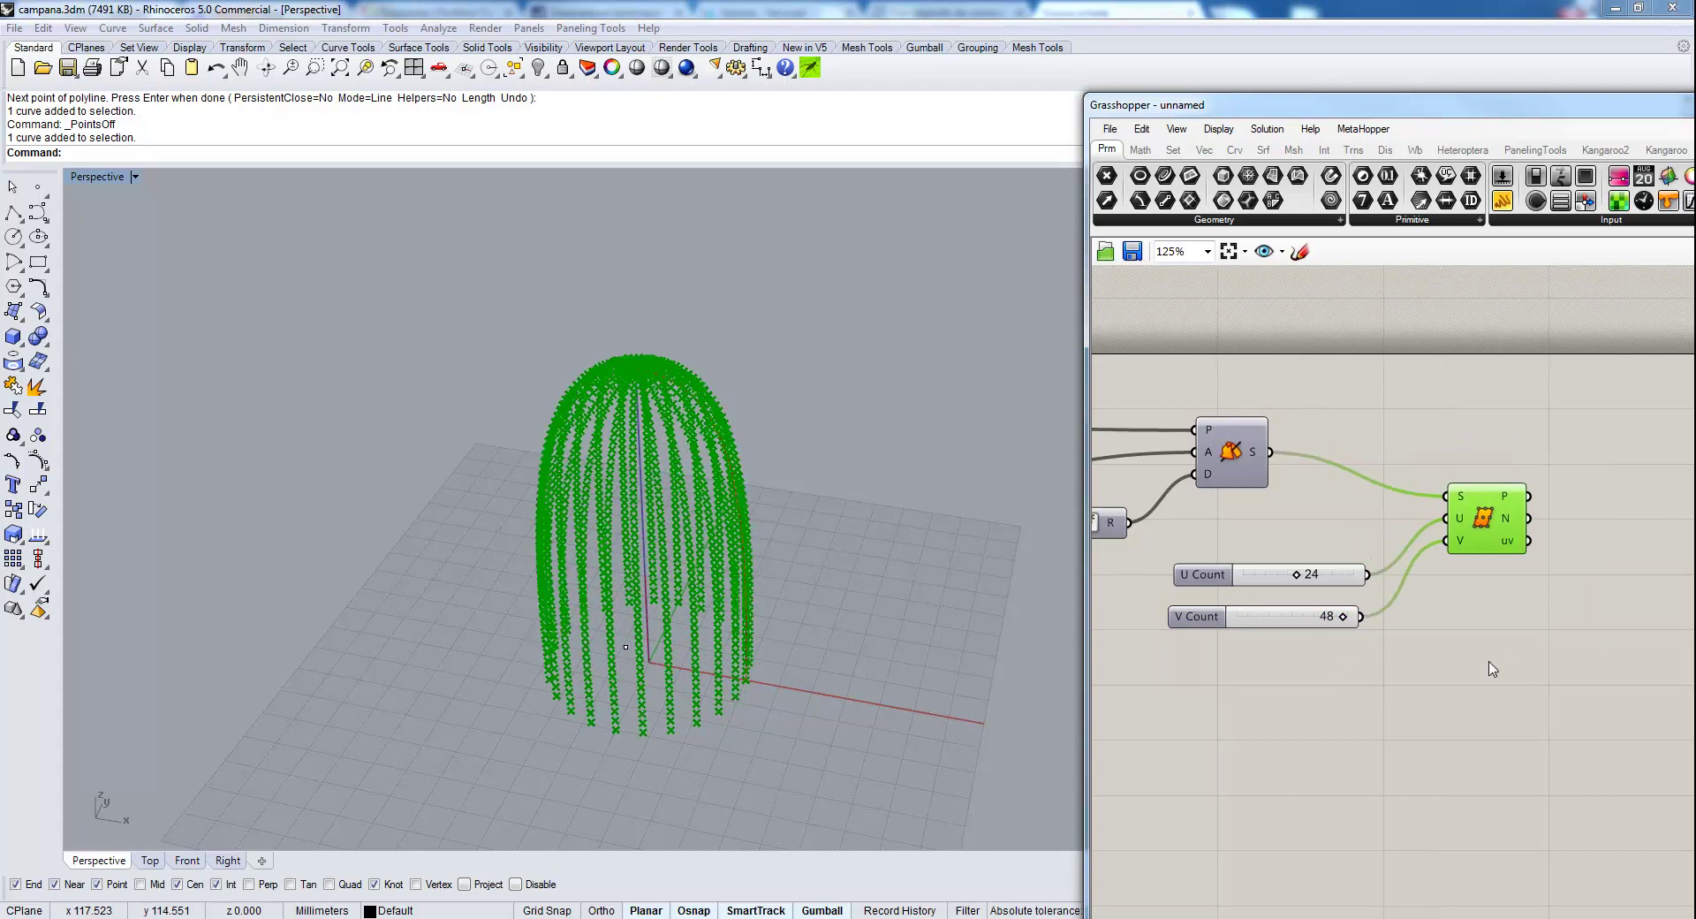
shift+right_drag(863, 560, 727, 484)
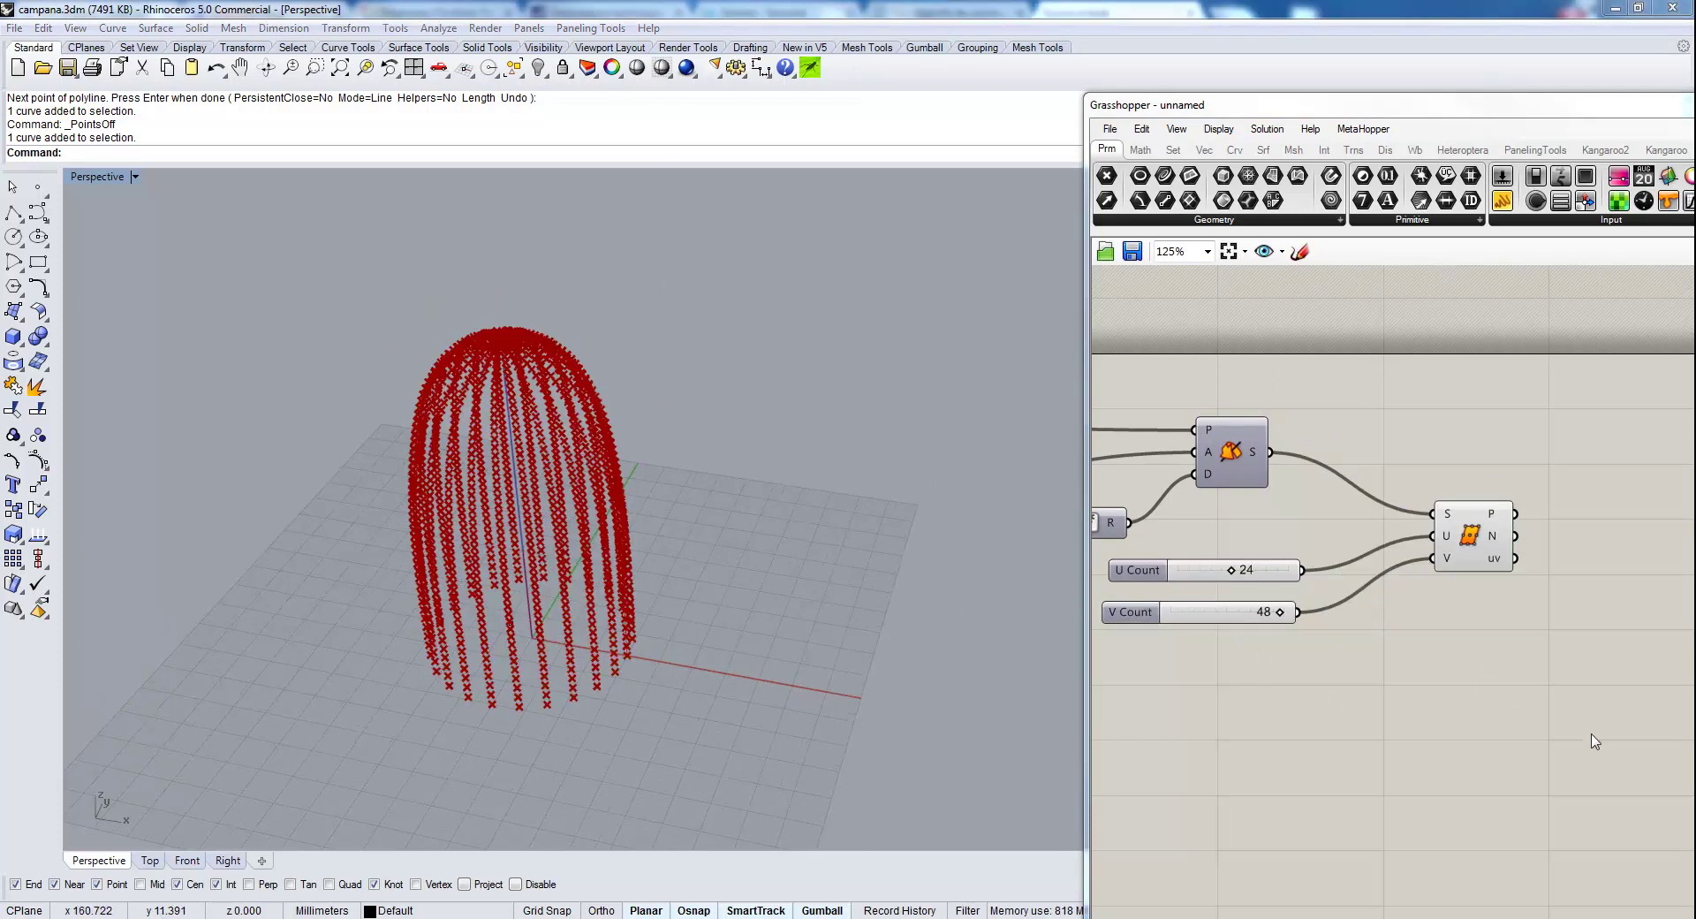
right_drag(1589, 673, 1522, 663)
Shift the Grasshopper window over to reach its utilities, add a Param Viewer, and connect the Divide Surface points output to it.
drag(1533, 113, 1256, 101)
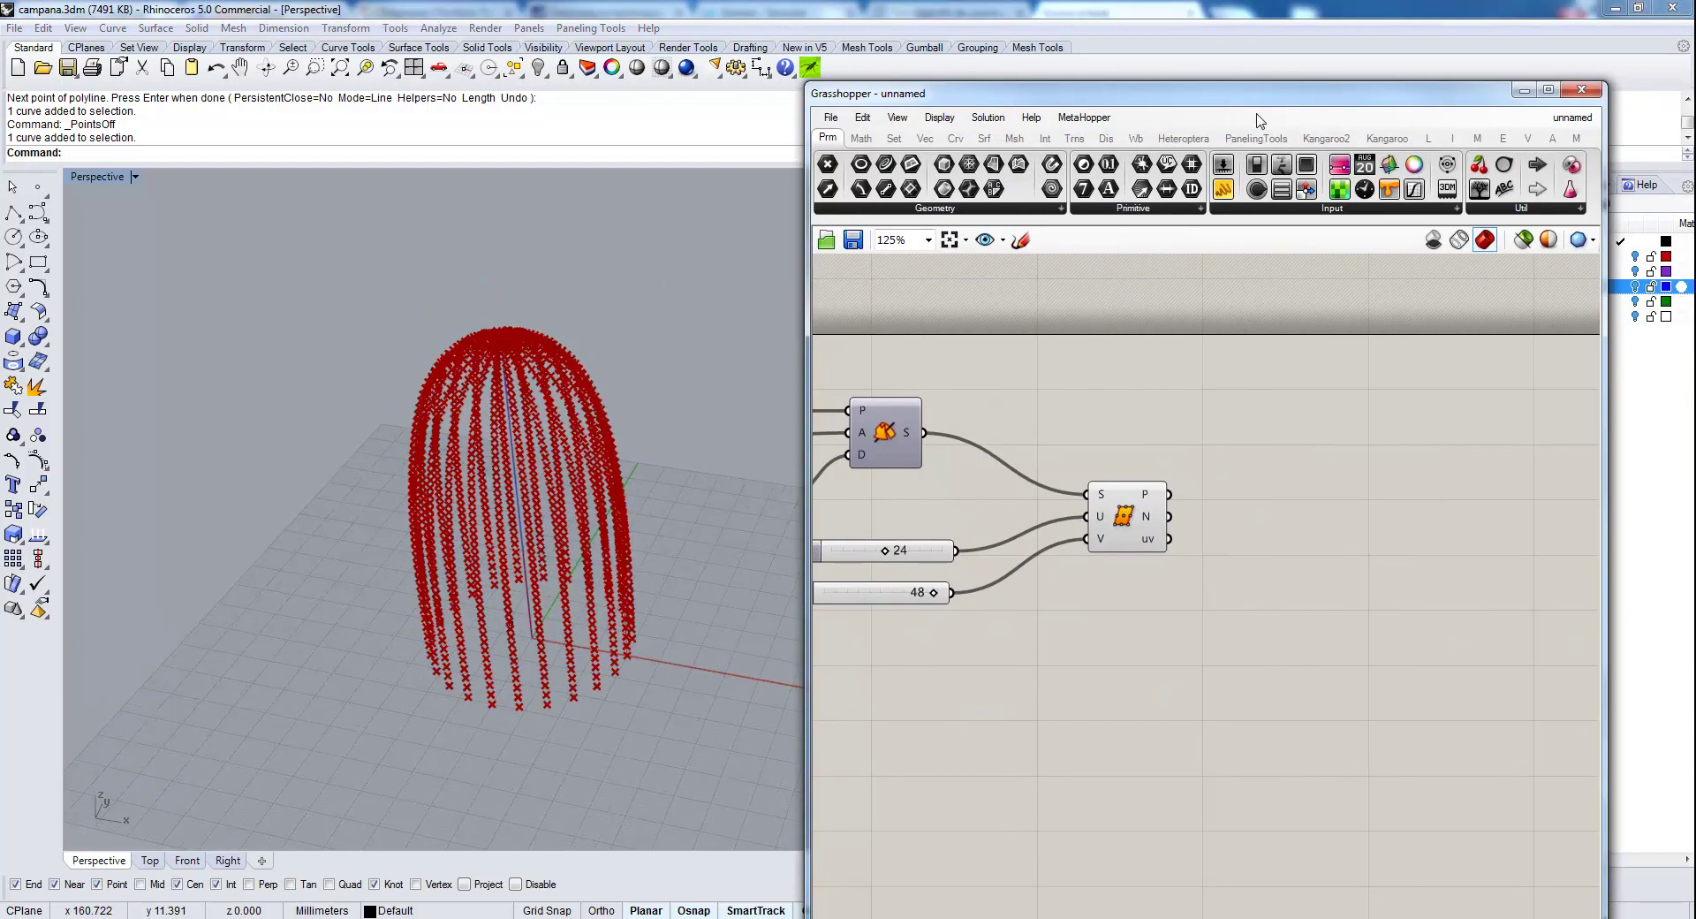
drag(1480, 190, 1425, 467)
drag(1170, 495, 1305, 481)
right_drag(1426, 380, 1406, 477)
drag(1406, 477, 1384, 552)
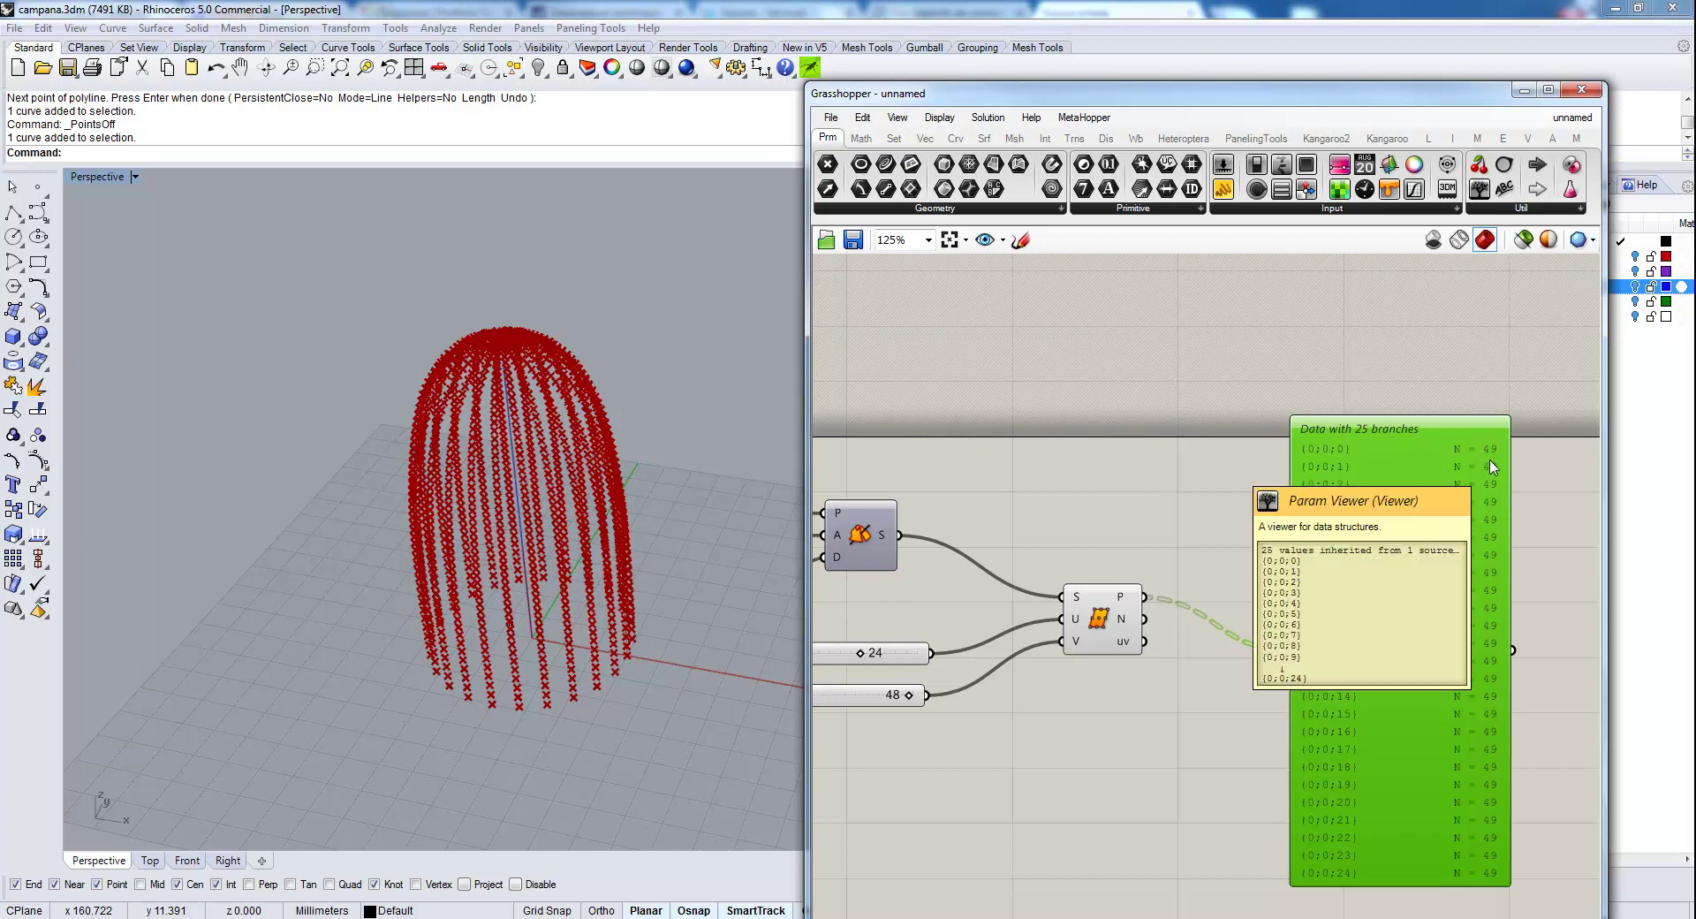
drag(1377, 648, 1418, 583)
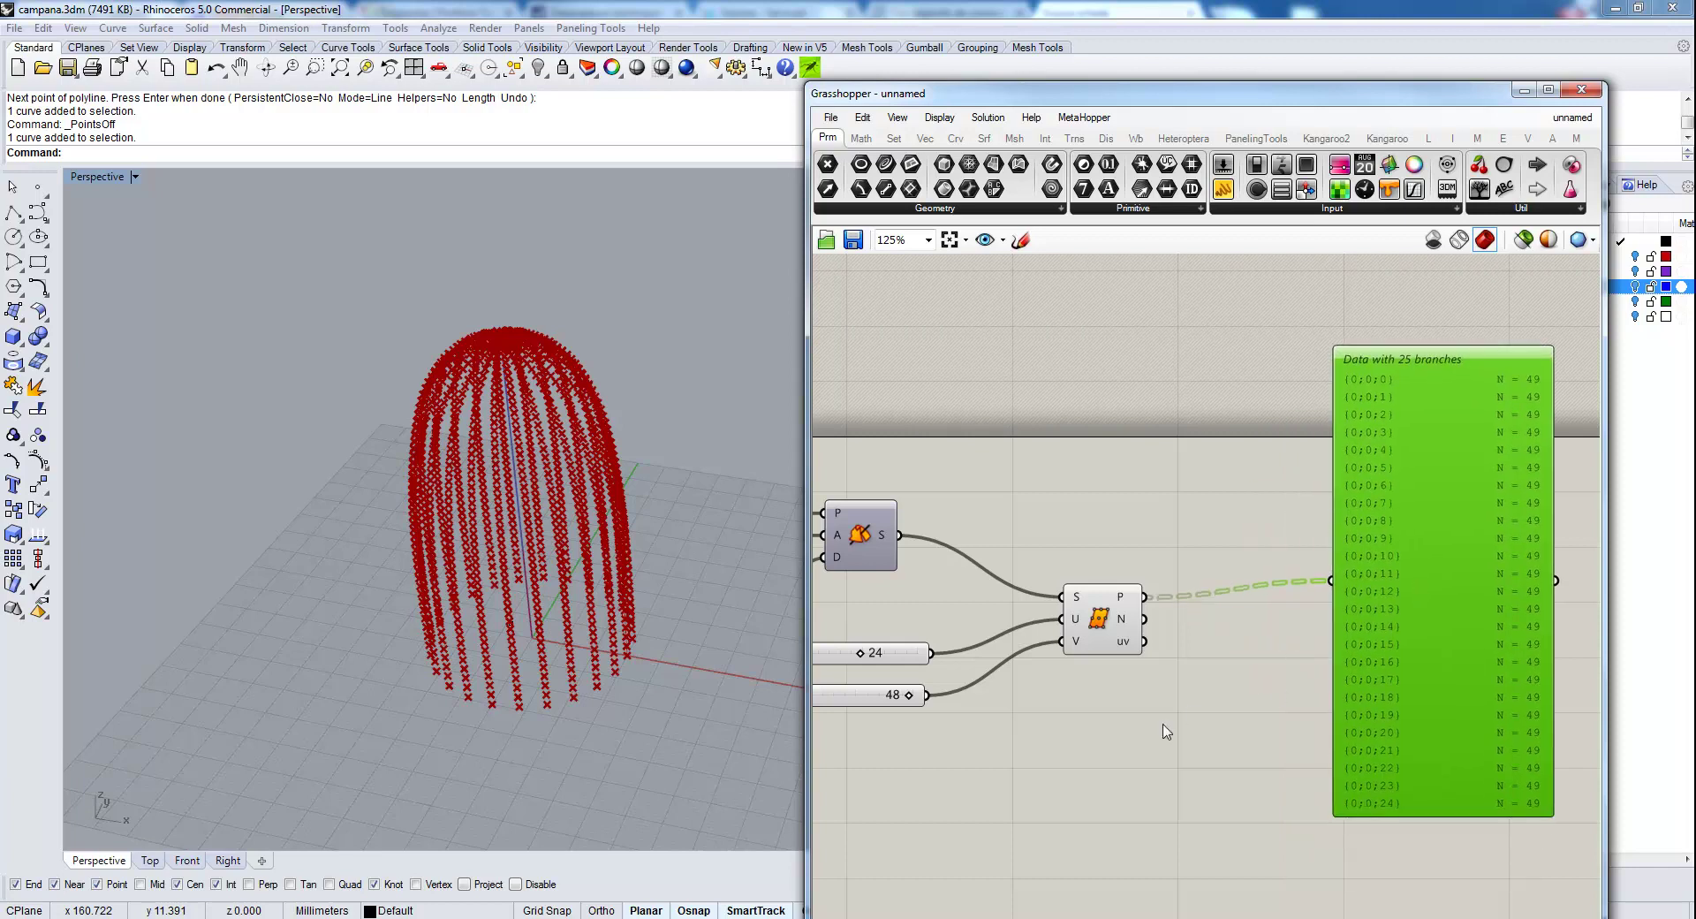
Add a Tree Branch component between the Divide Surface component and the Param Viewer, slightly below their connection.
right_drag(1159, 703, 1131, 549)
click(1179, 650)
double_click(1182, 655)
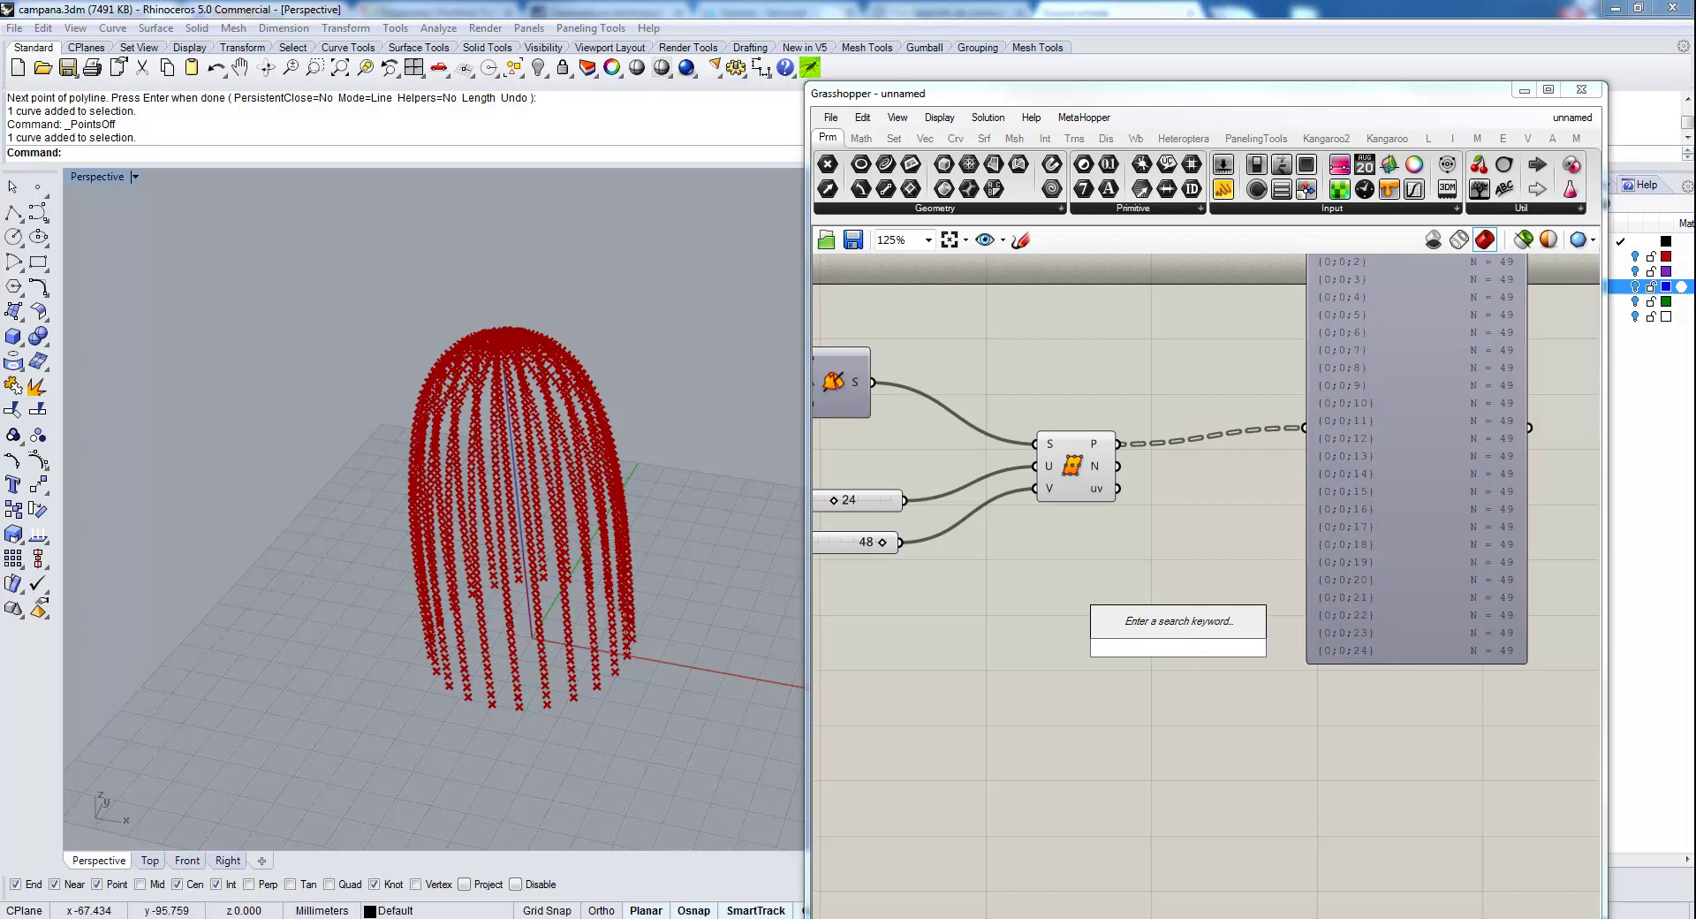
text(tree)
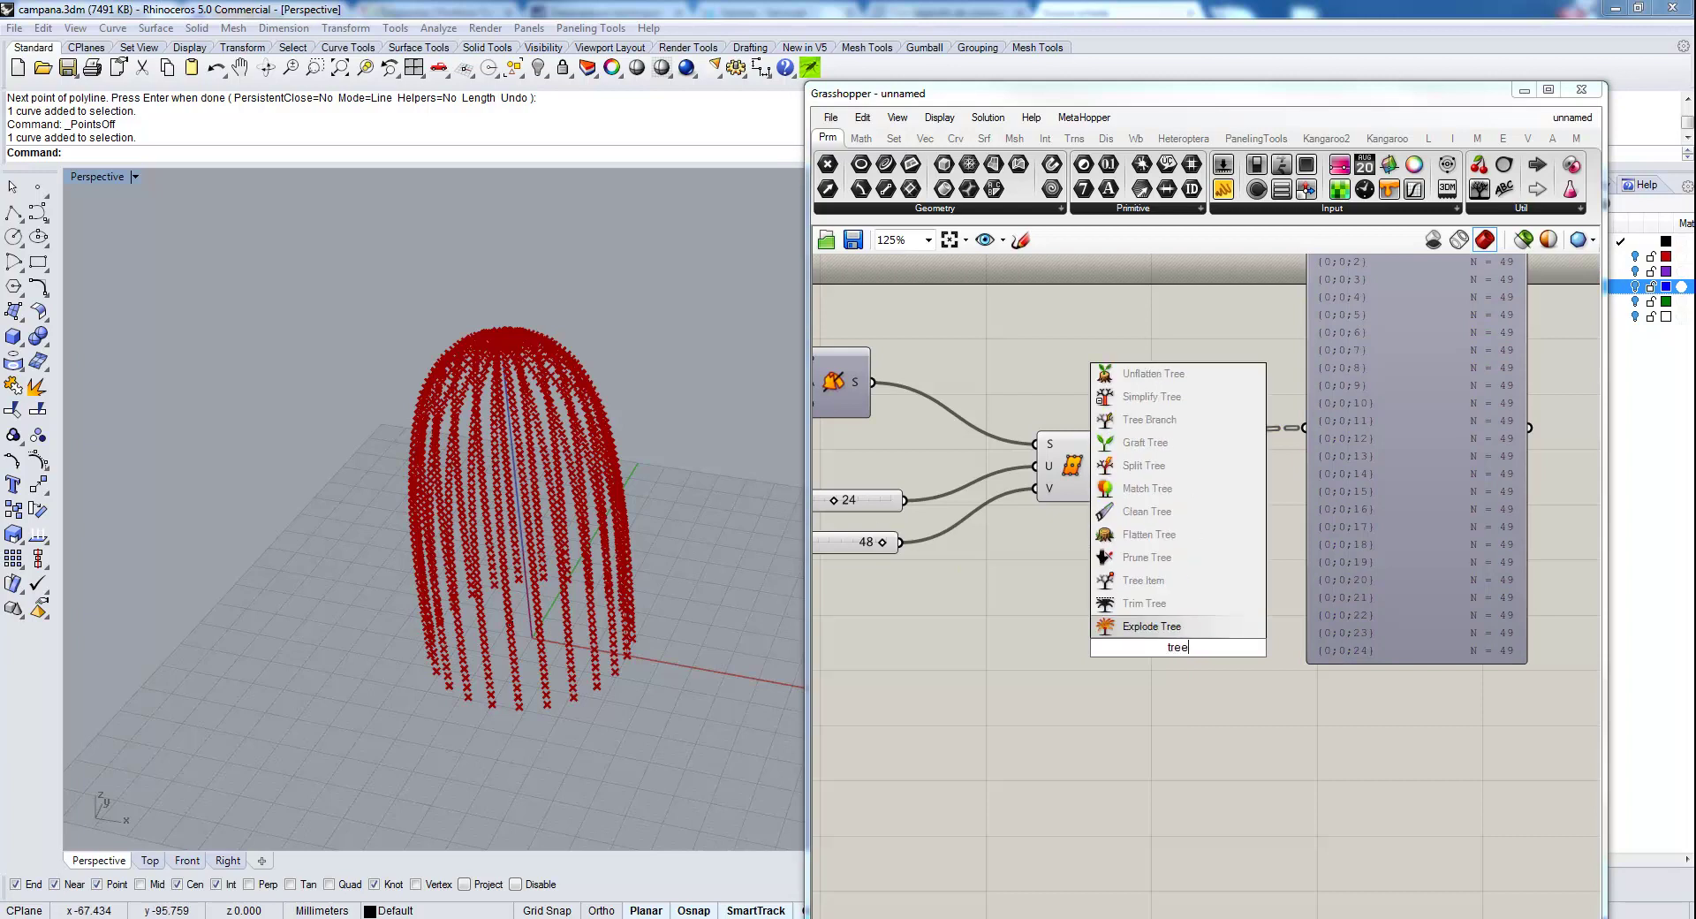
text( b)
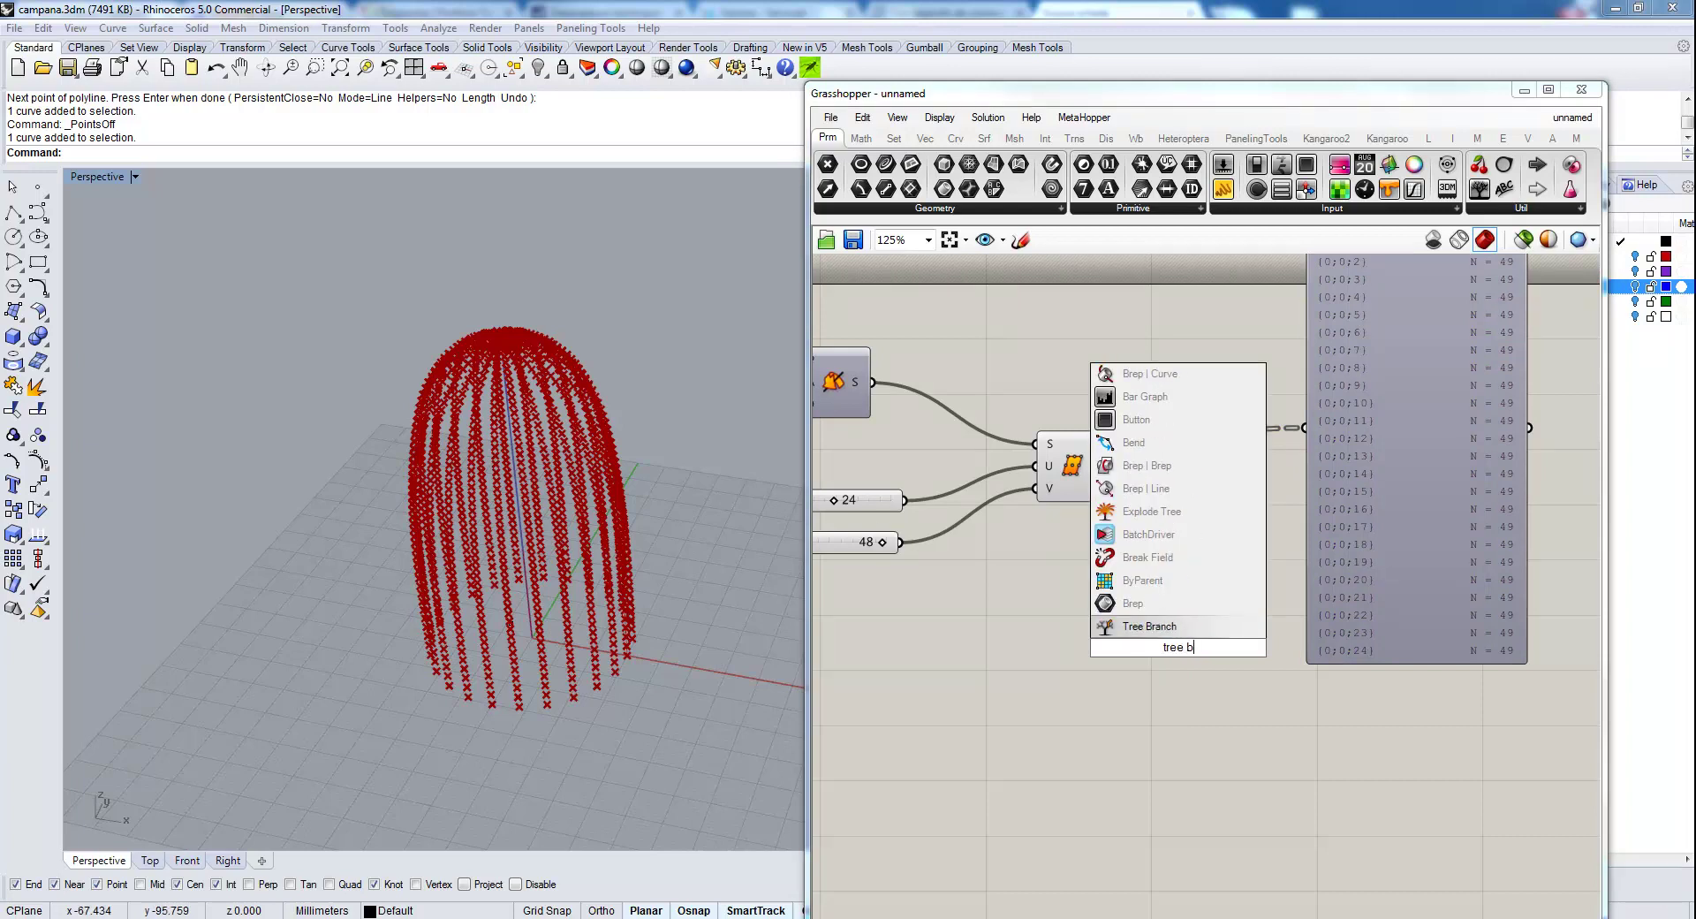
key(Return)
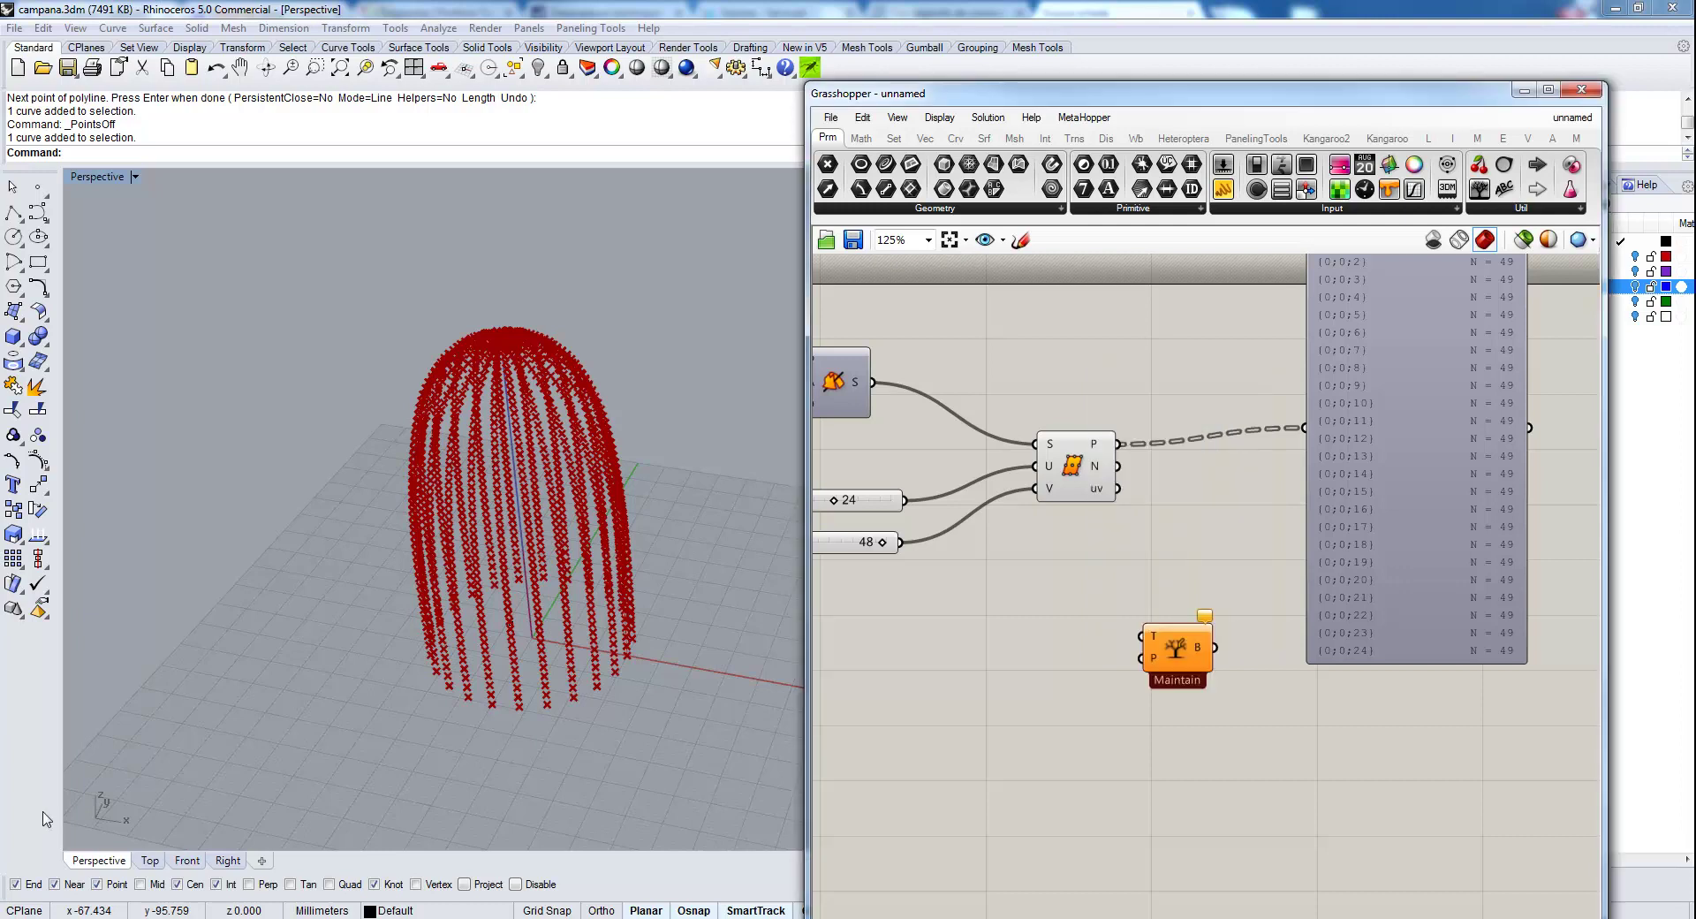
drag(1163, 664, 1210, 615)
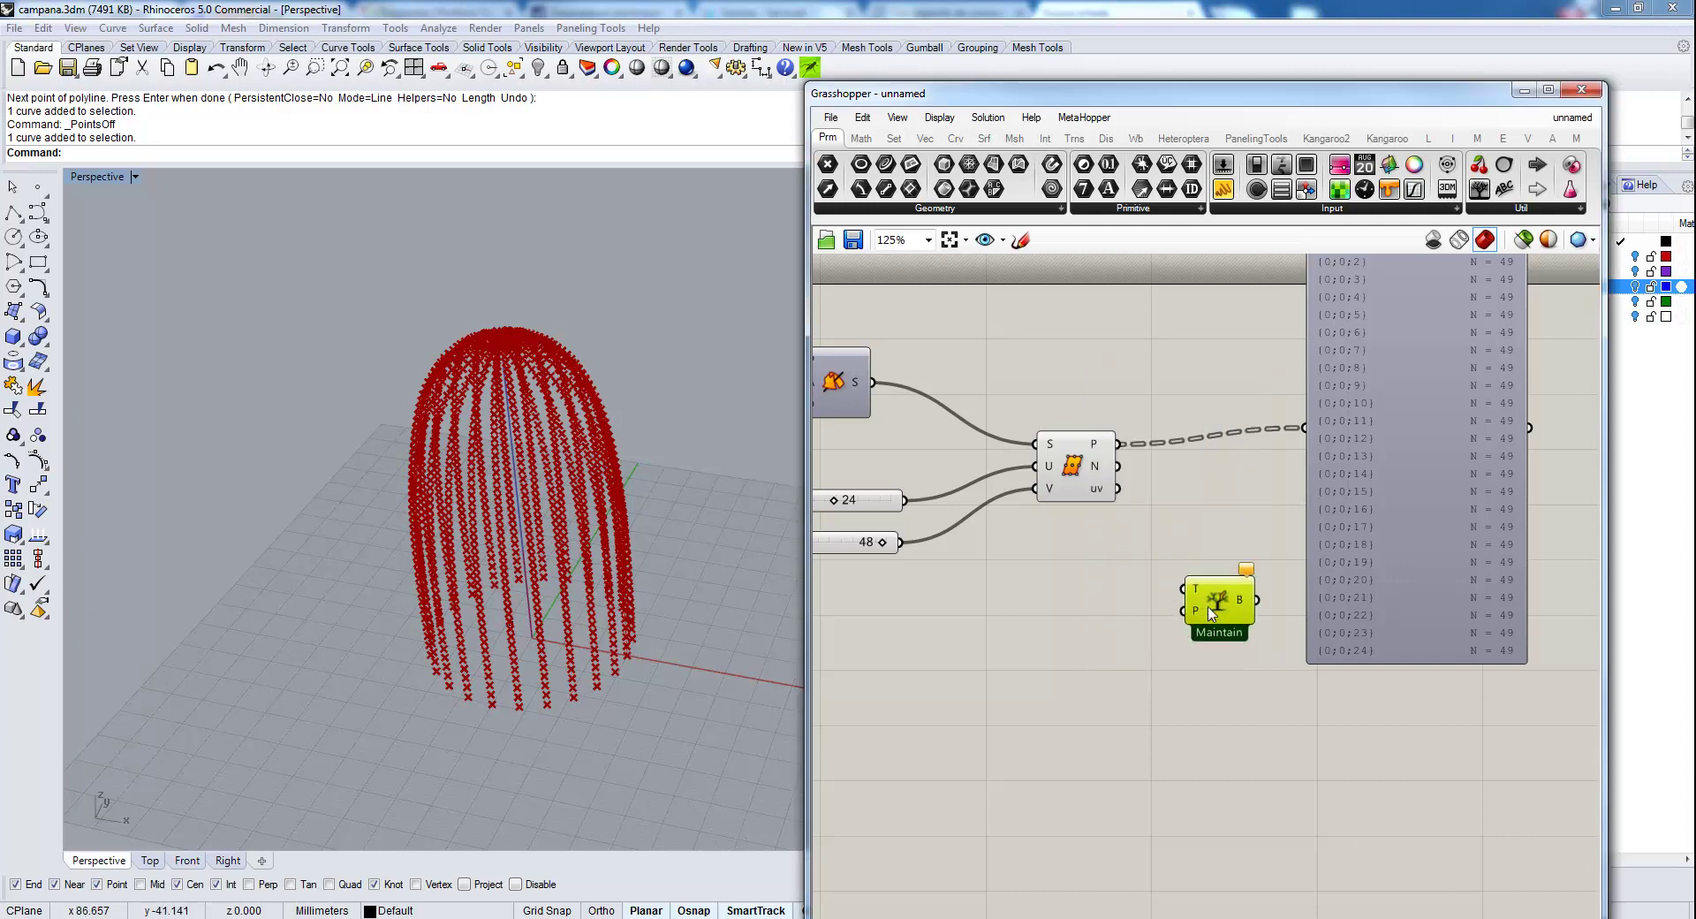
Add a number slider starting at 0 beneath the Divide Surface component for the branch path.
double_click(1060, 672)
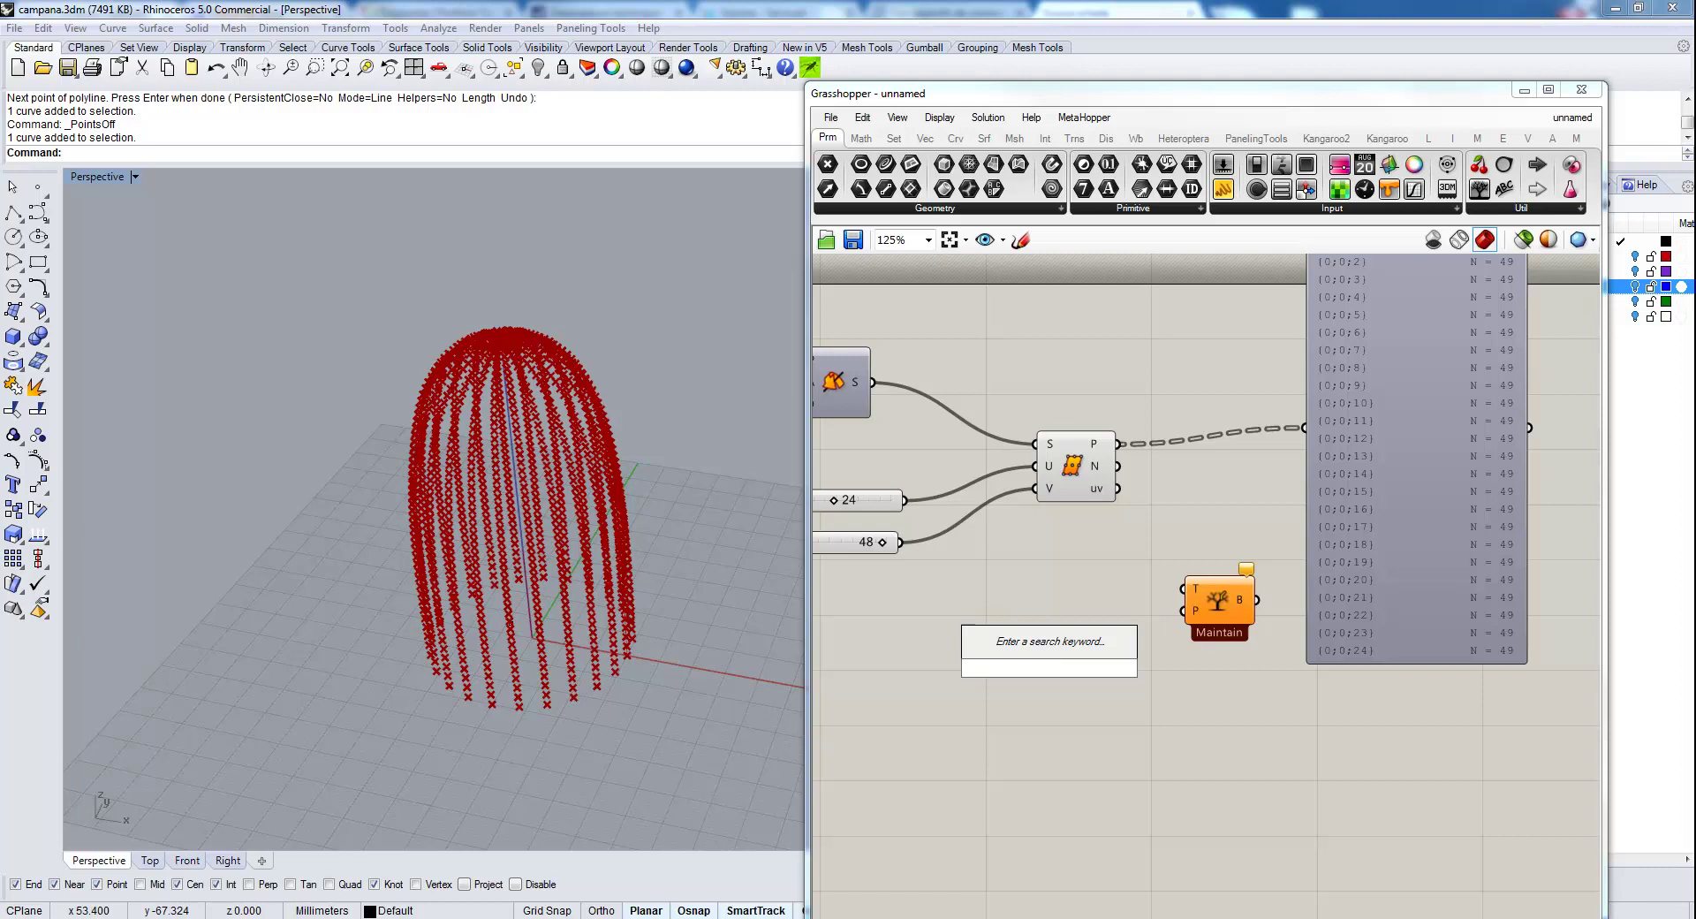
mouse_move(421, 918)
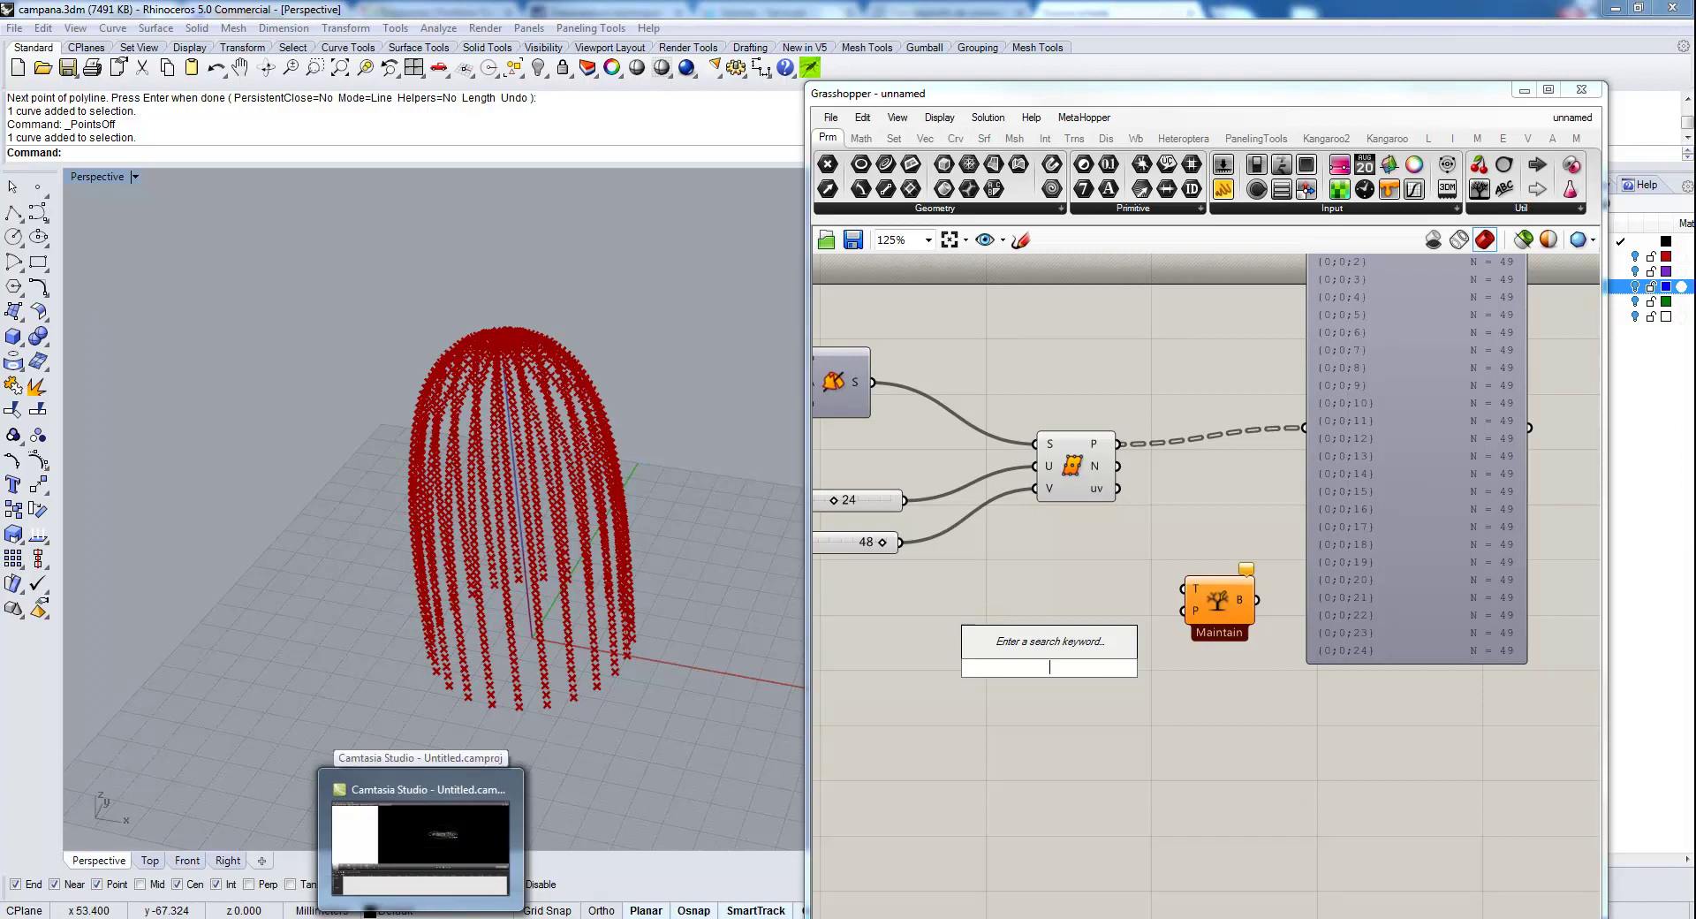
text(0<2)
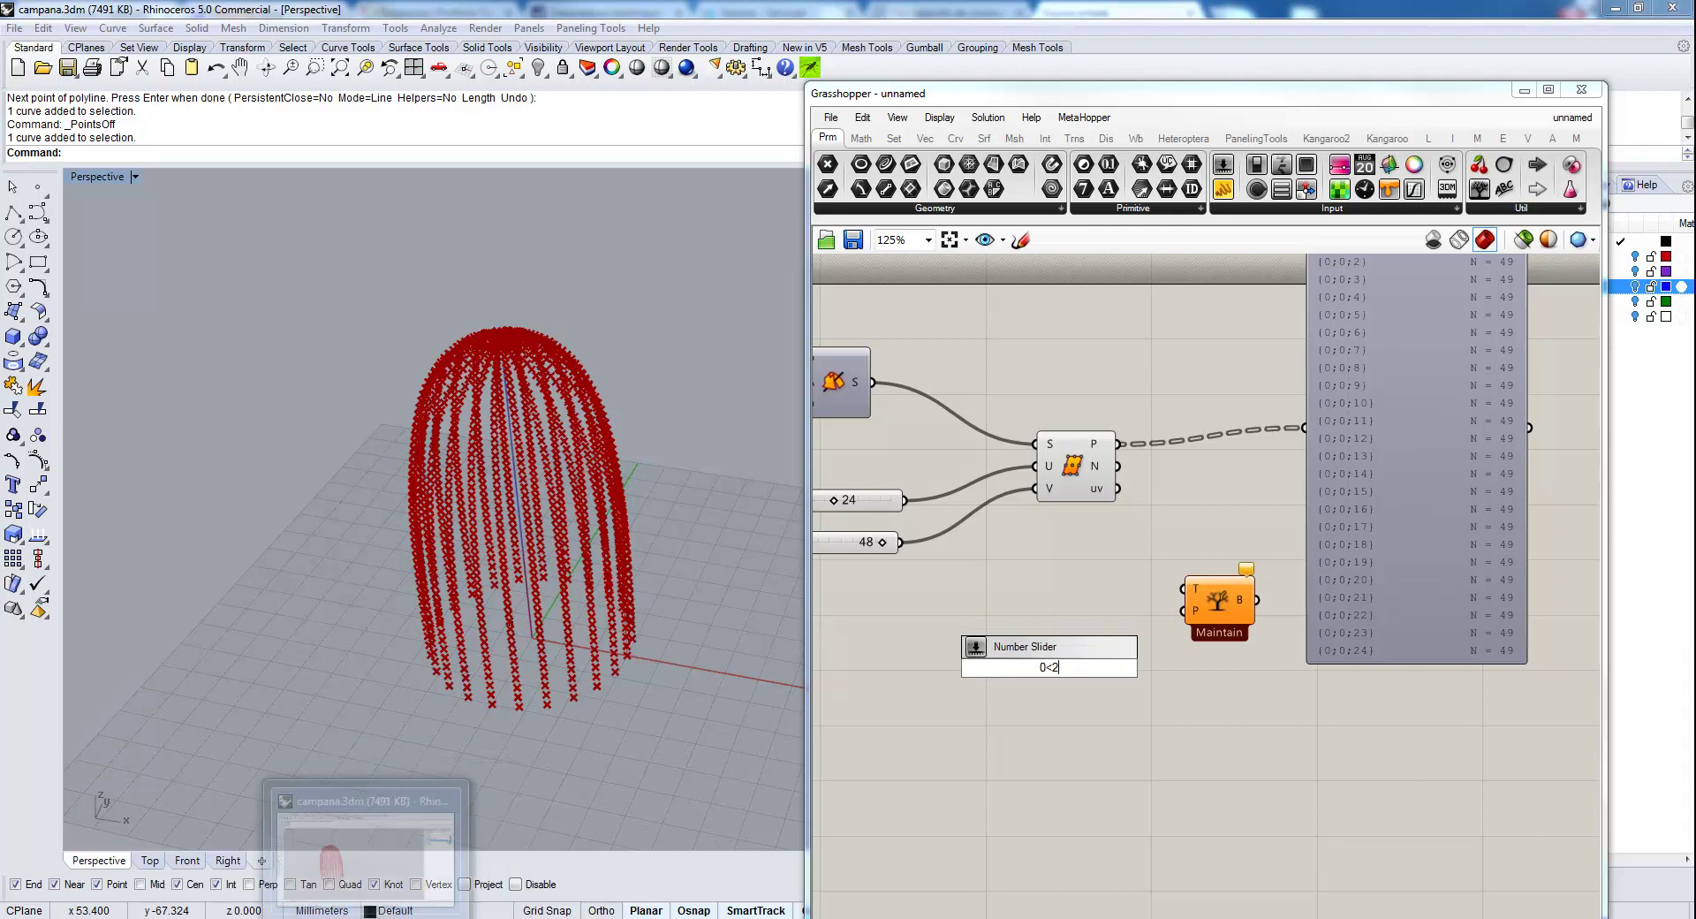
key(Return)
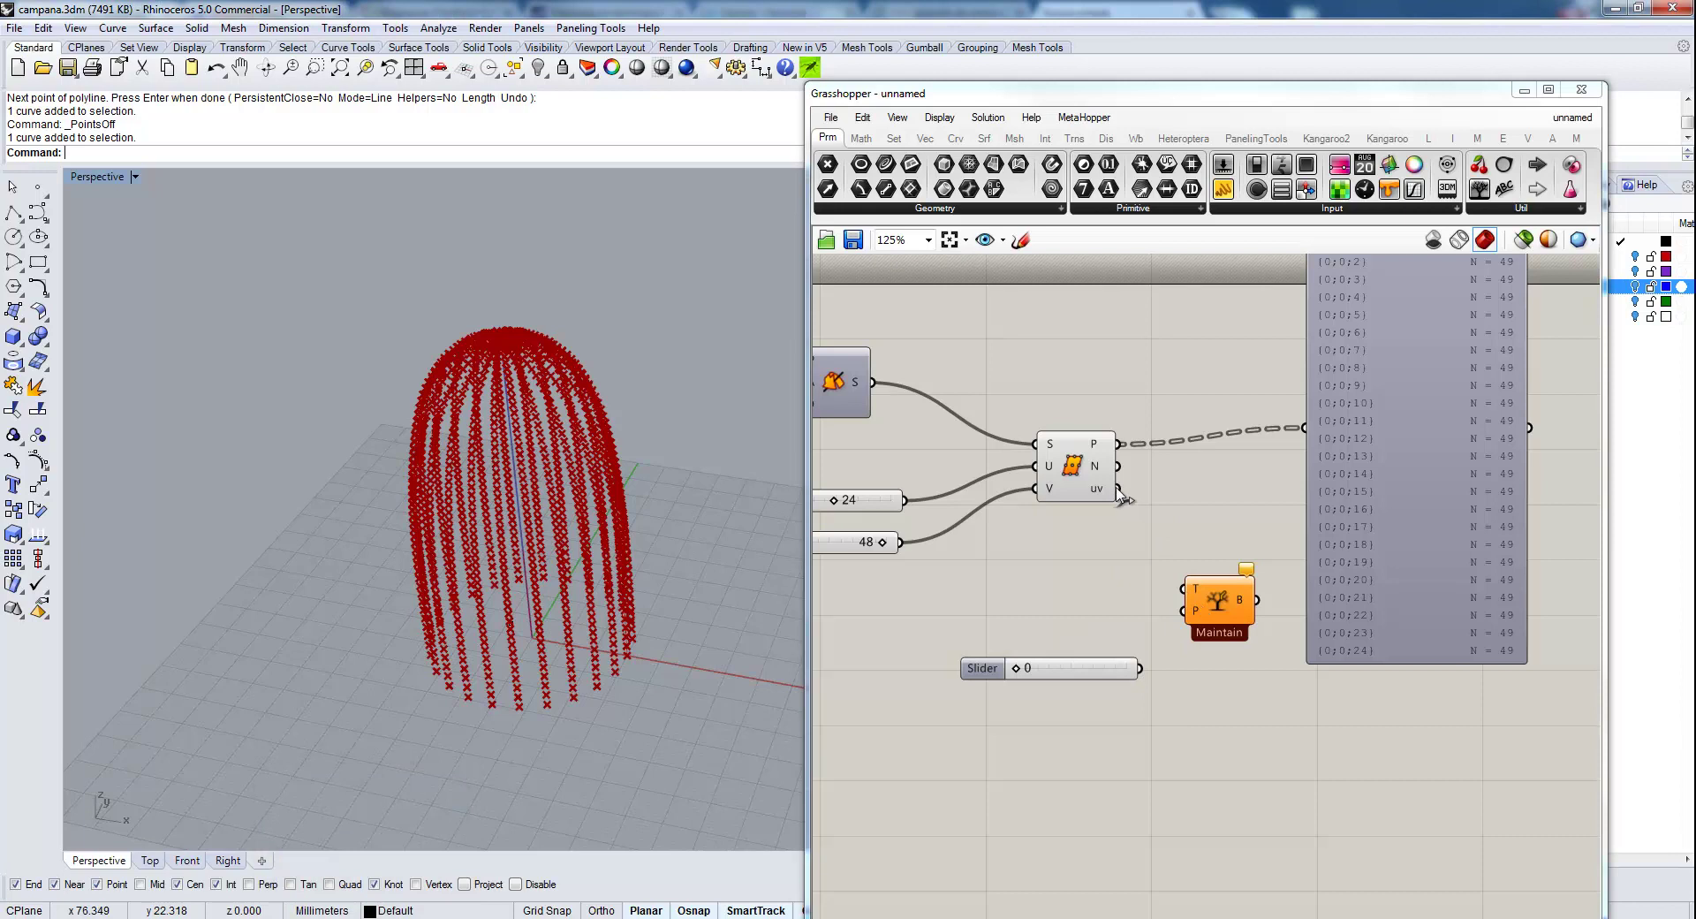
Wire the Divide Surface points to Tree Branch's T input and the slider to its P input, and simplify the T input.
drag(1119, 443, 1184, 588)
drag(1140, 669, 1184, 610)
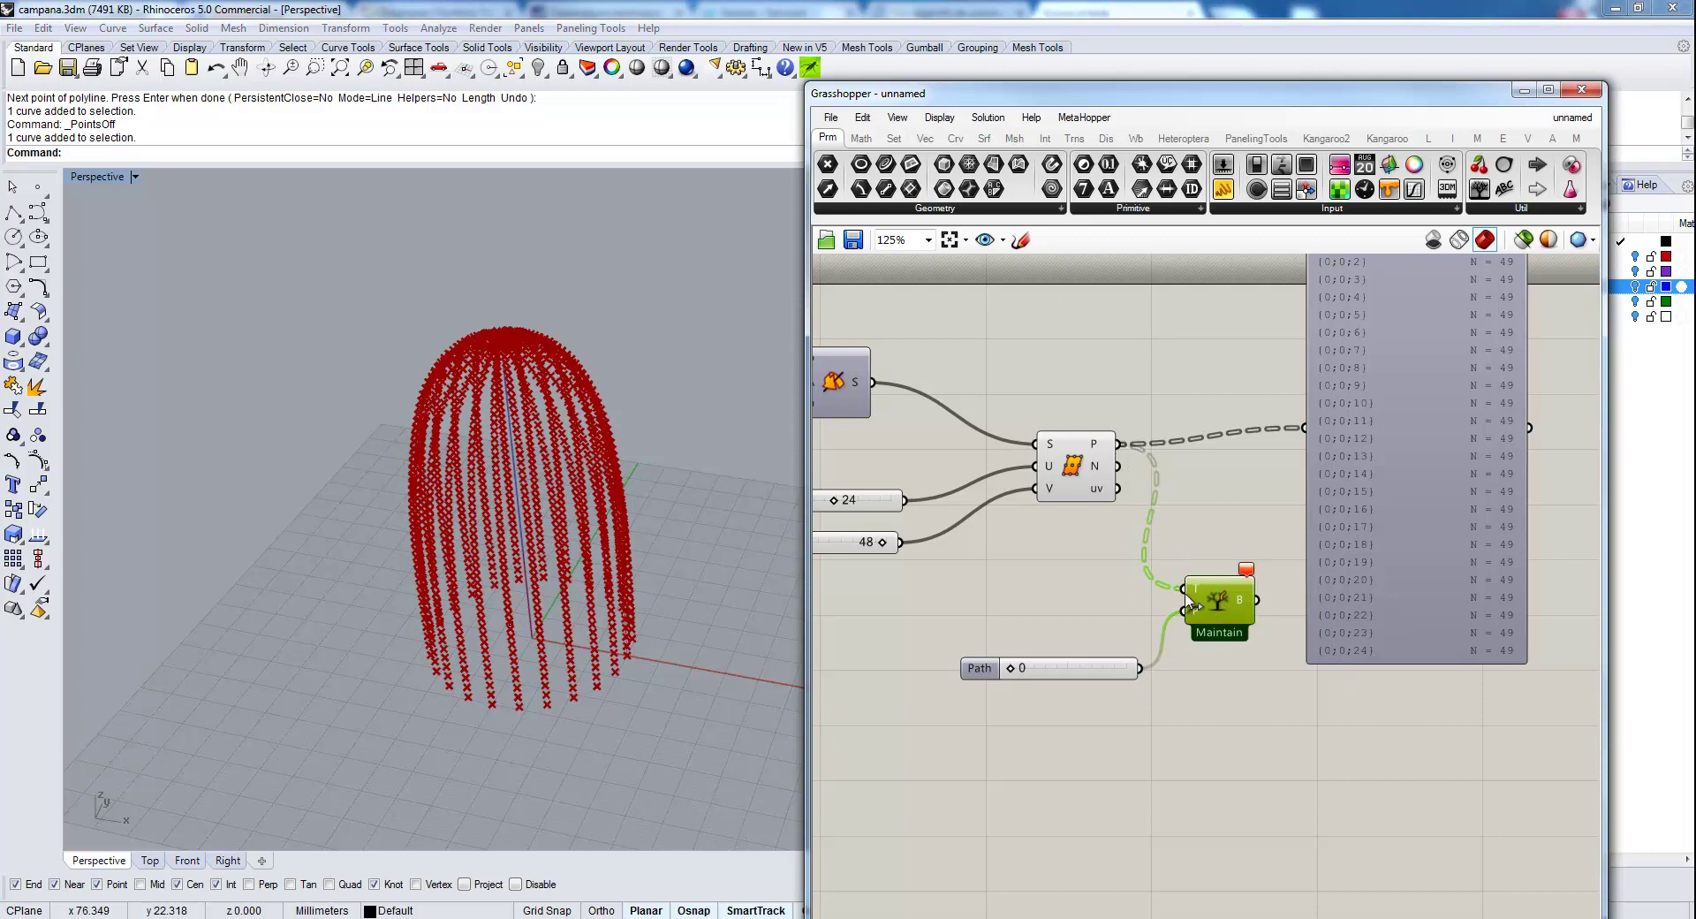
right_click(1193, 601)
click(1272, 724)
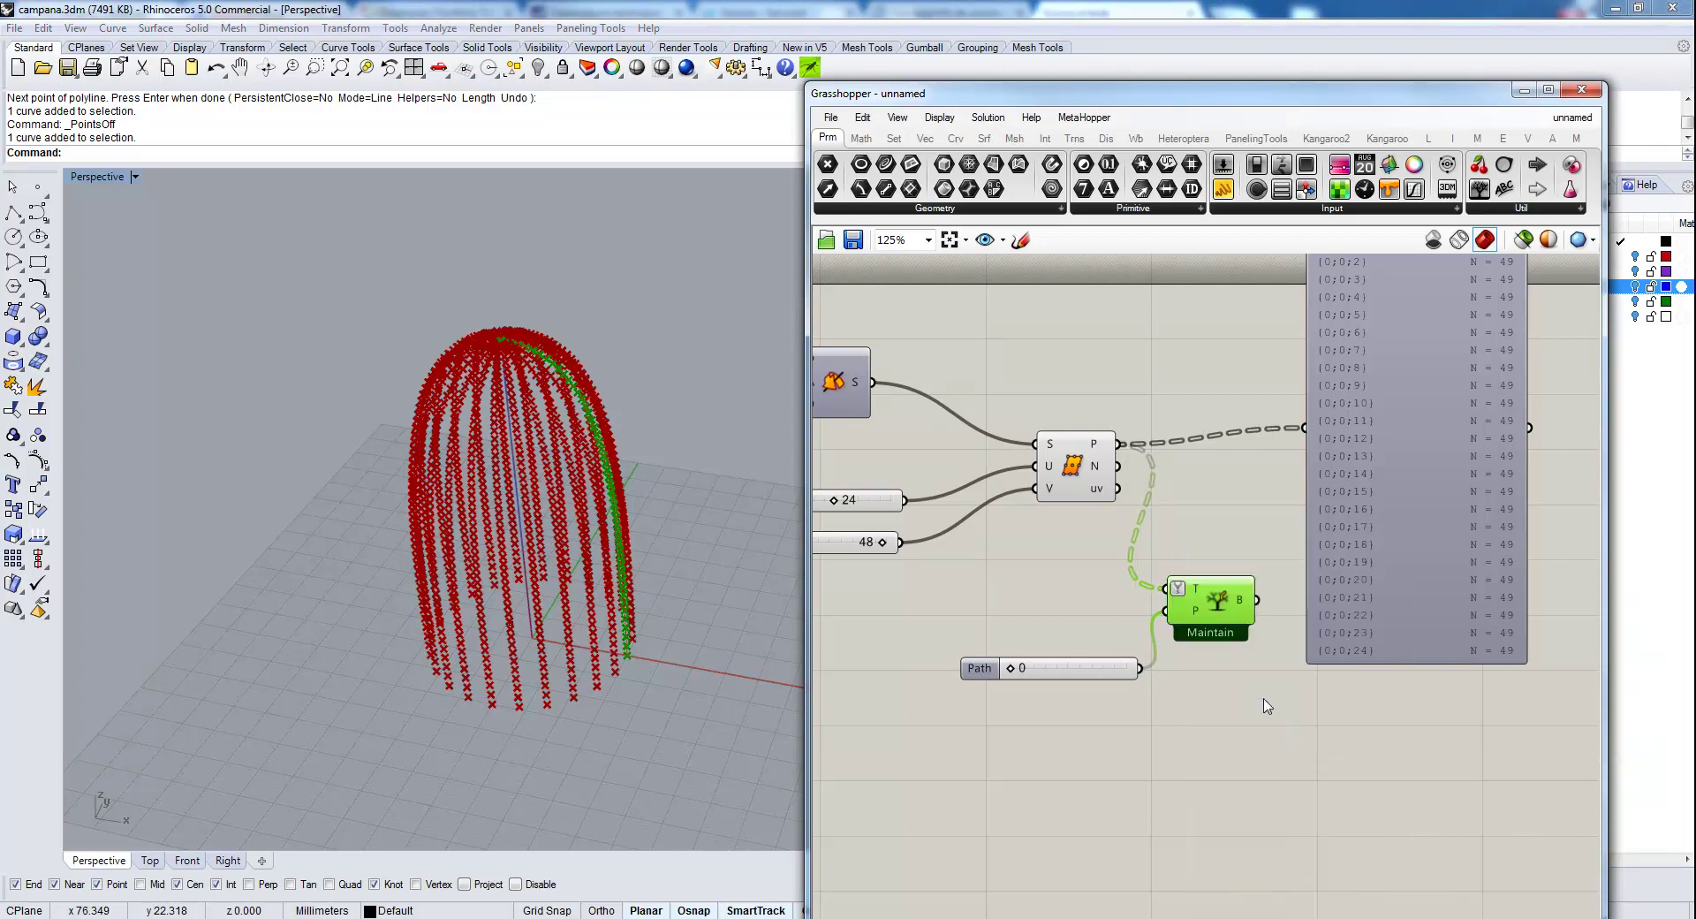
Inspect the highlighted branch of points on the bell and set the Path slider to 24.
scroll(625, 568, up, 5)
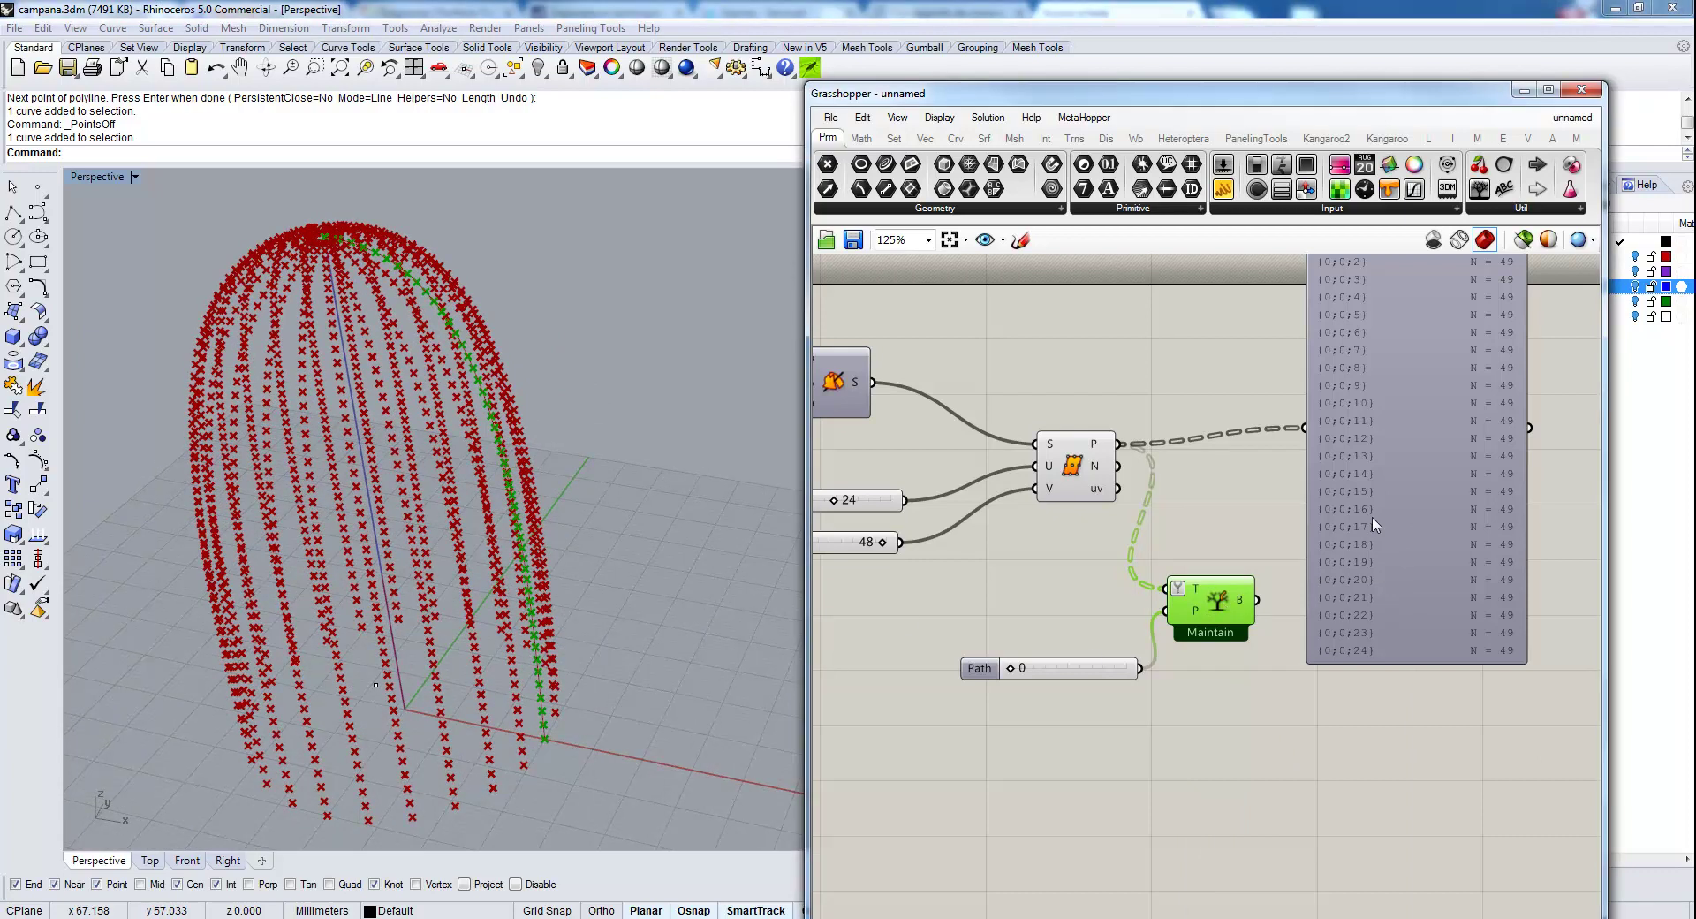
right_drag(1319, 690, 1319, 697)
scroll(1319, 697, down, 4)
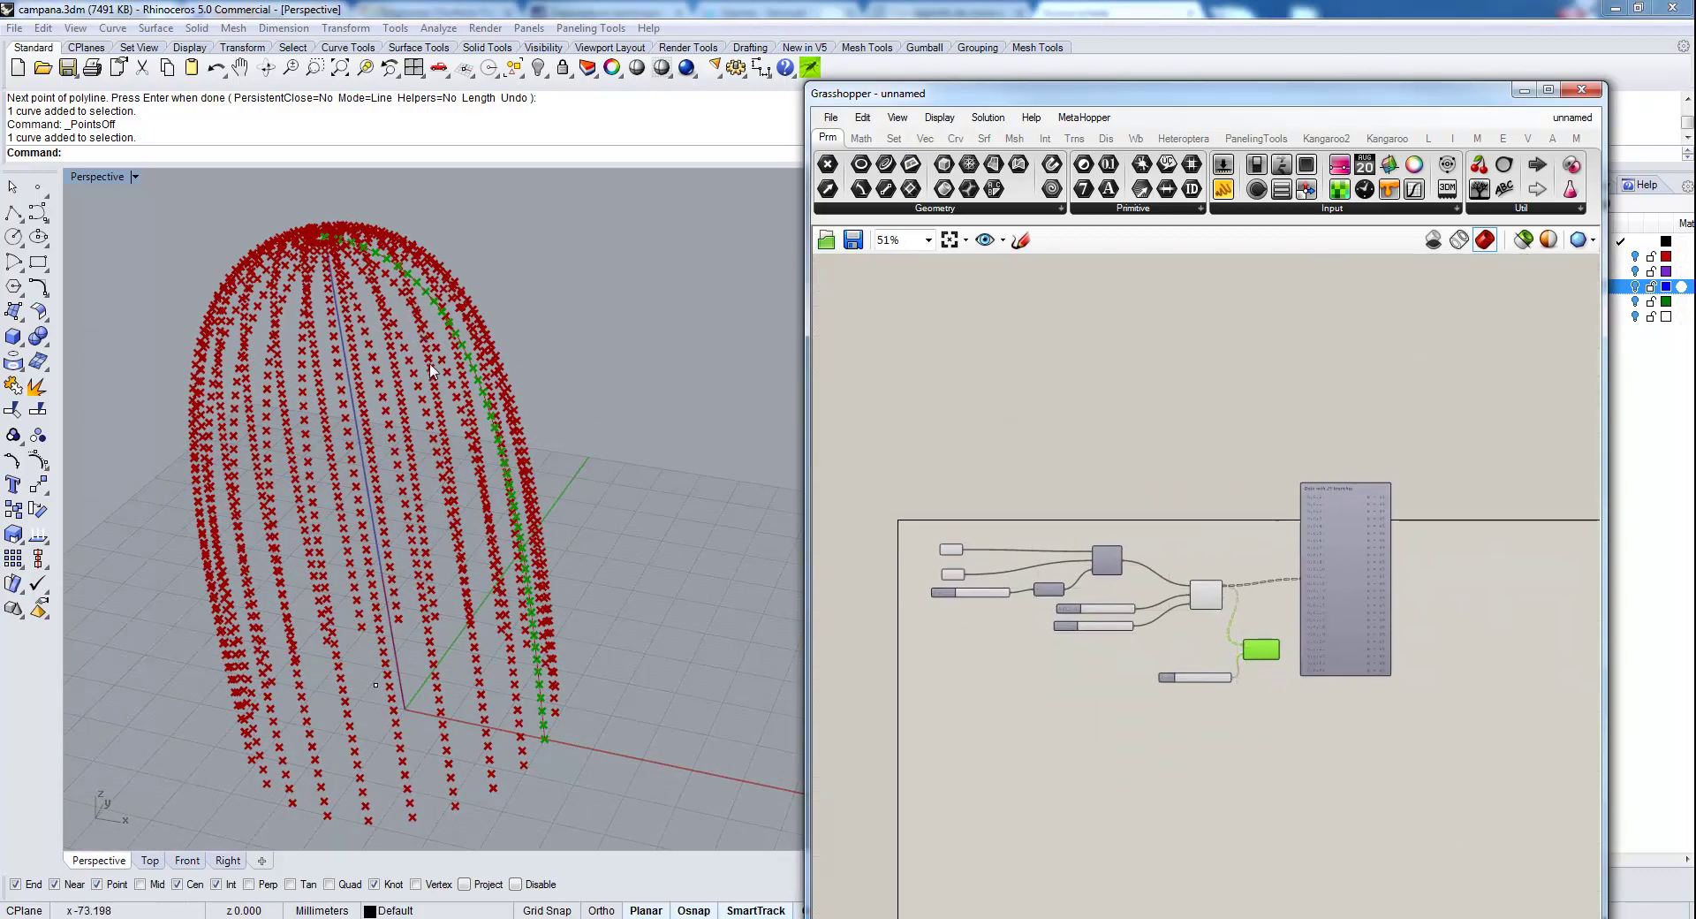
right_drag(518, 343, 413, 411)
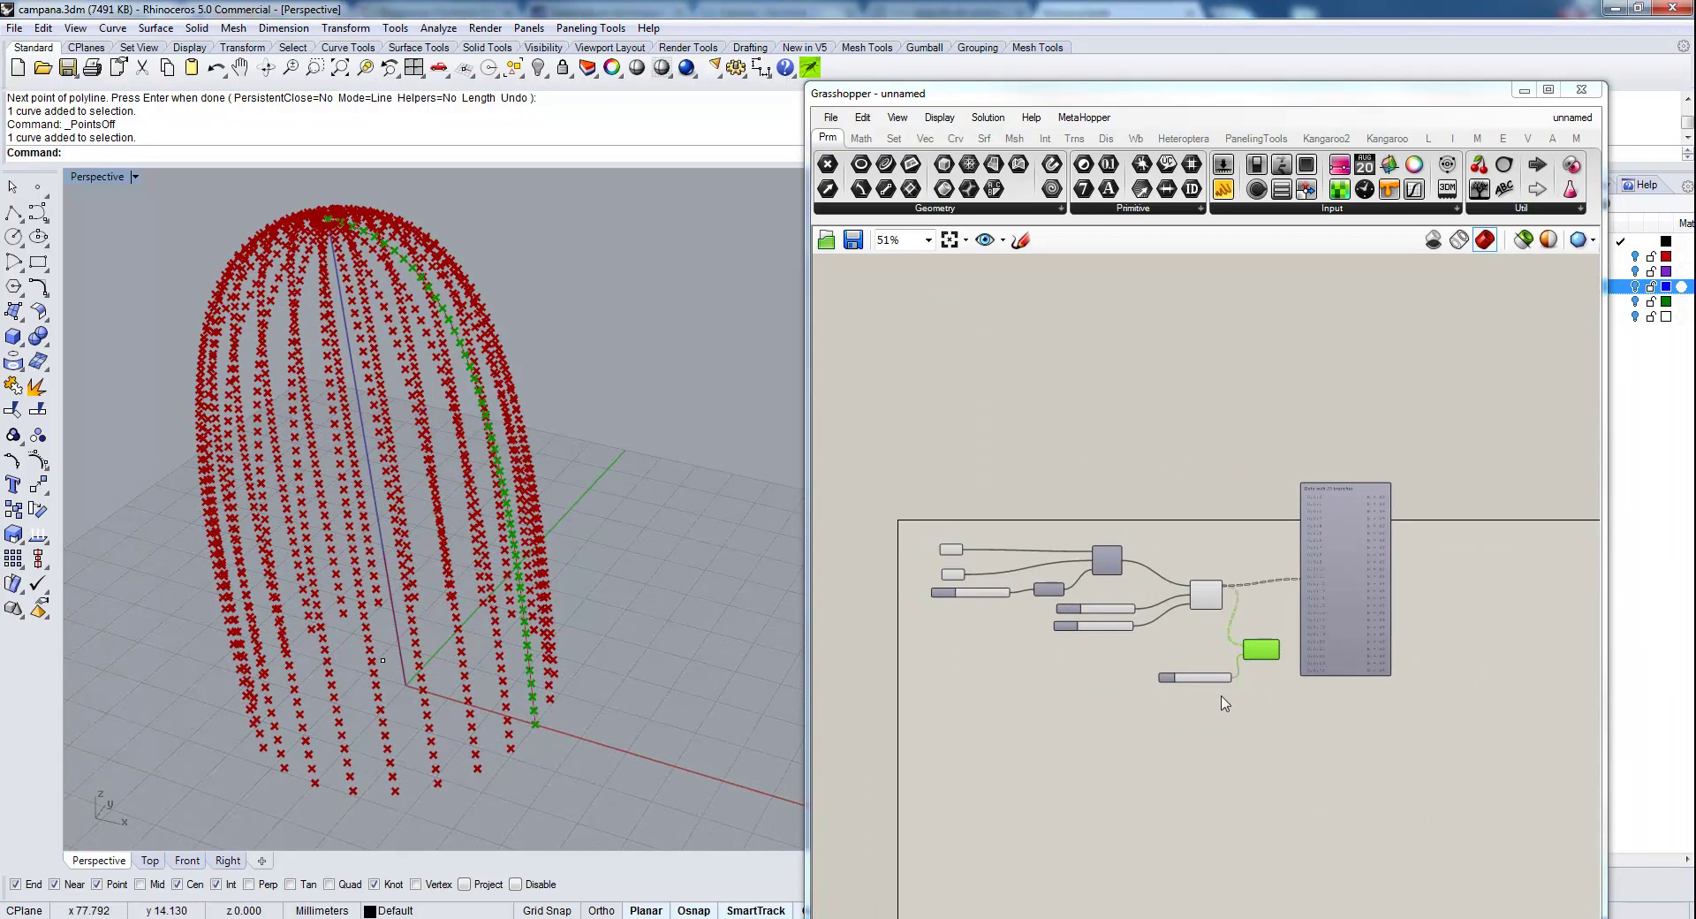
scroll(1178, 682, up, 3)
drag(1051, 642, 1173, 664)
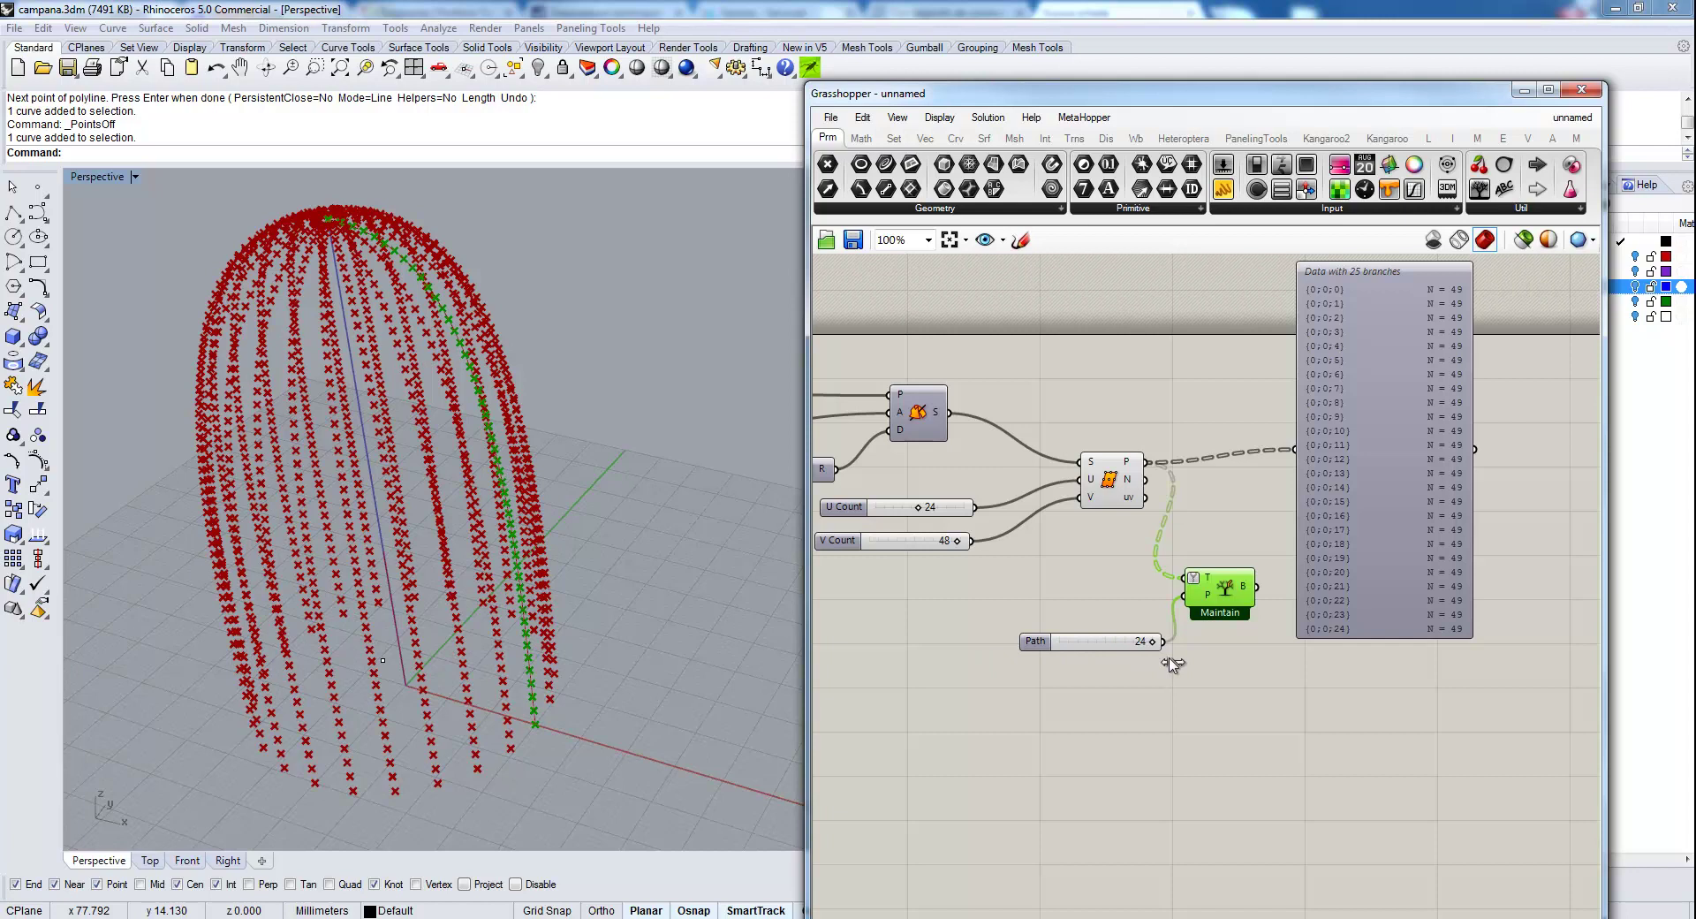
double_click(1285, 765)
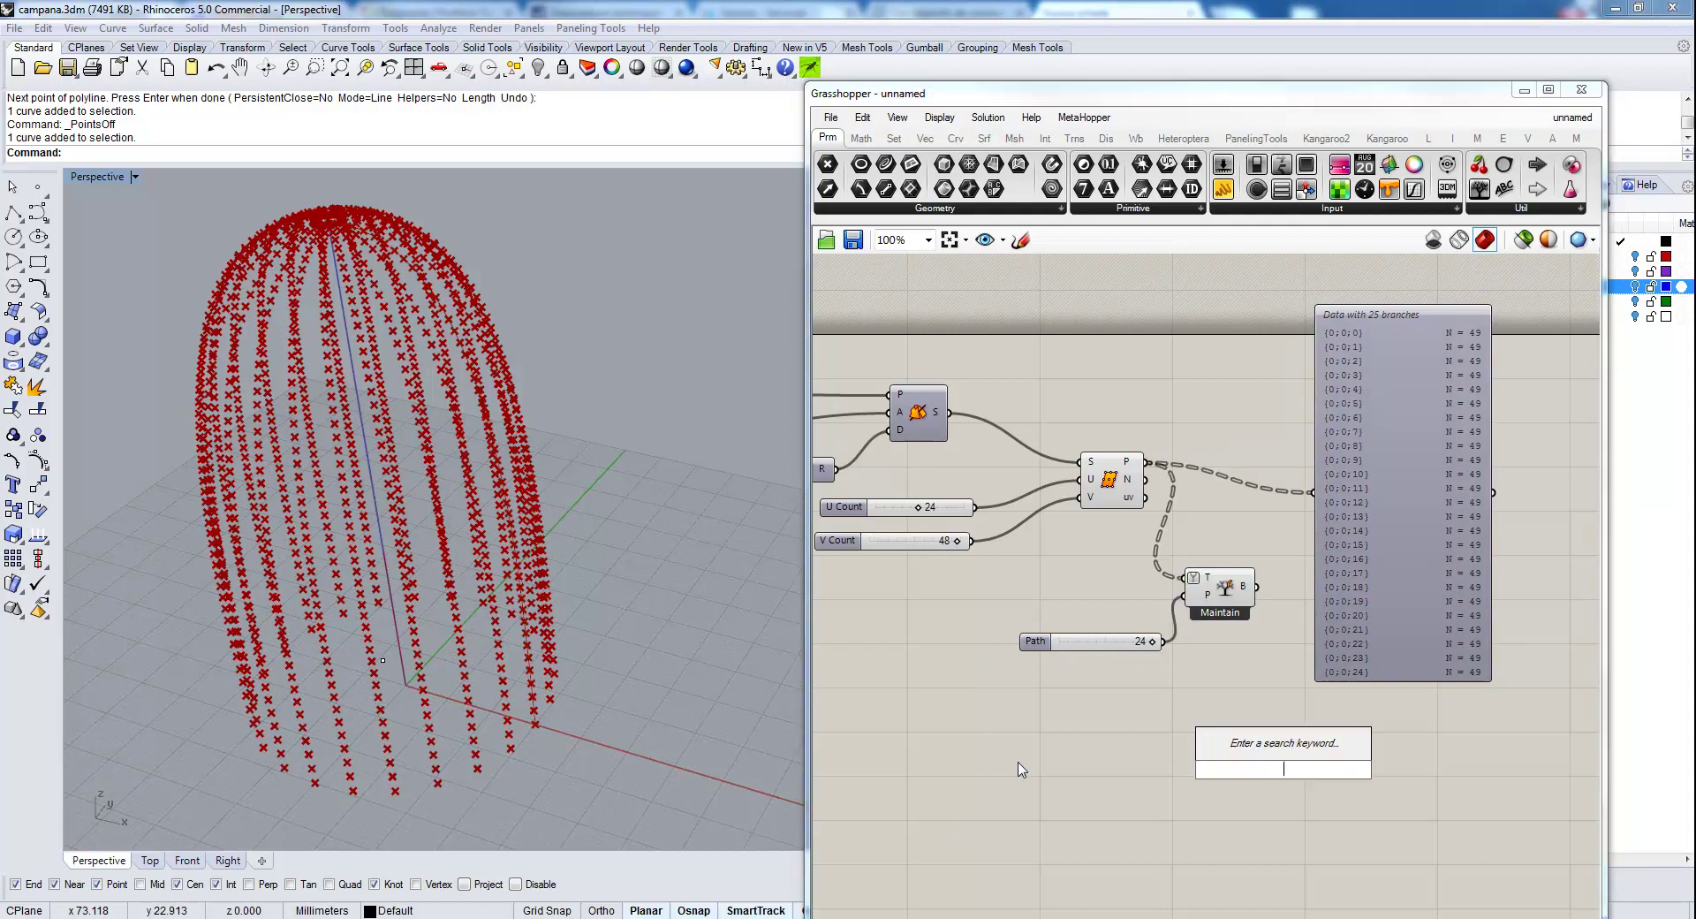
text(cell)
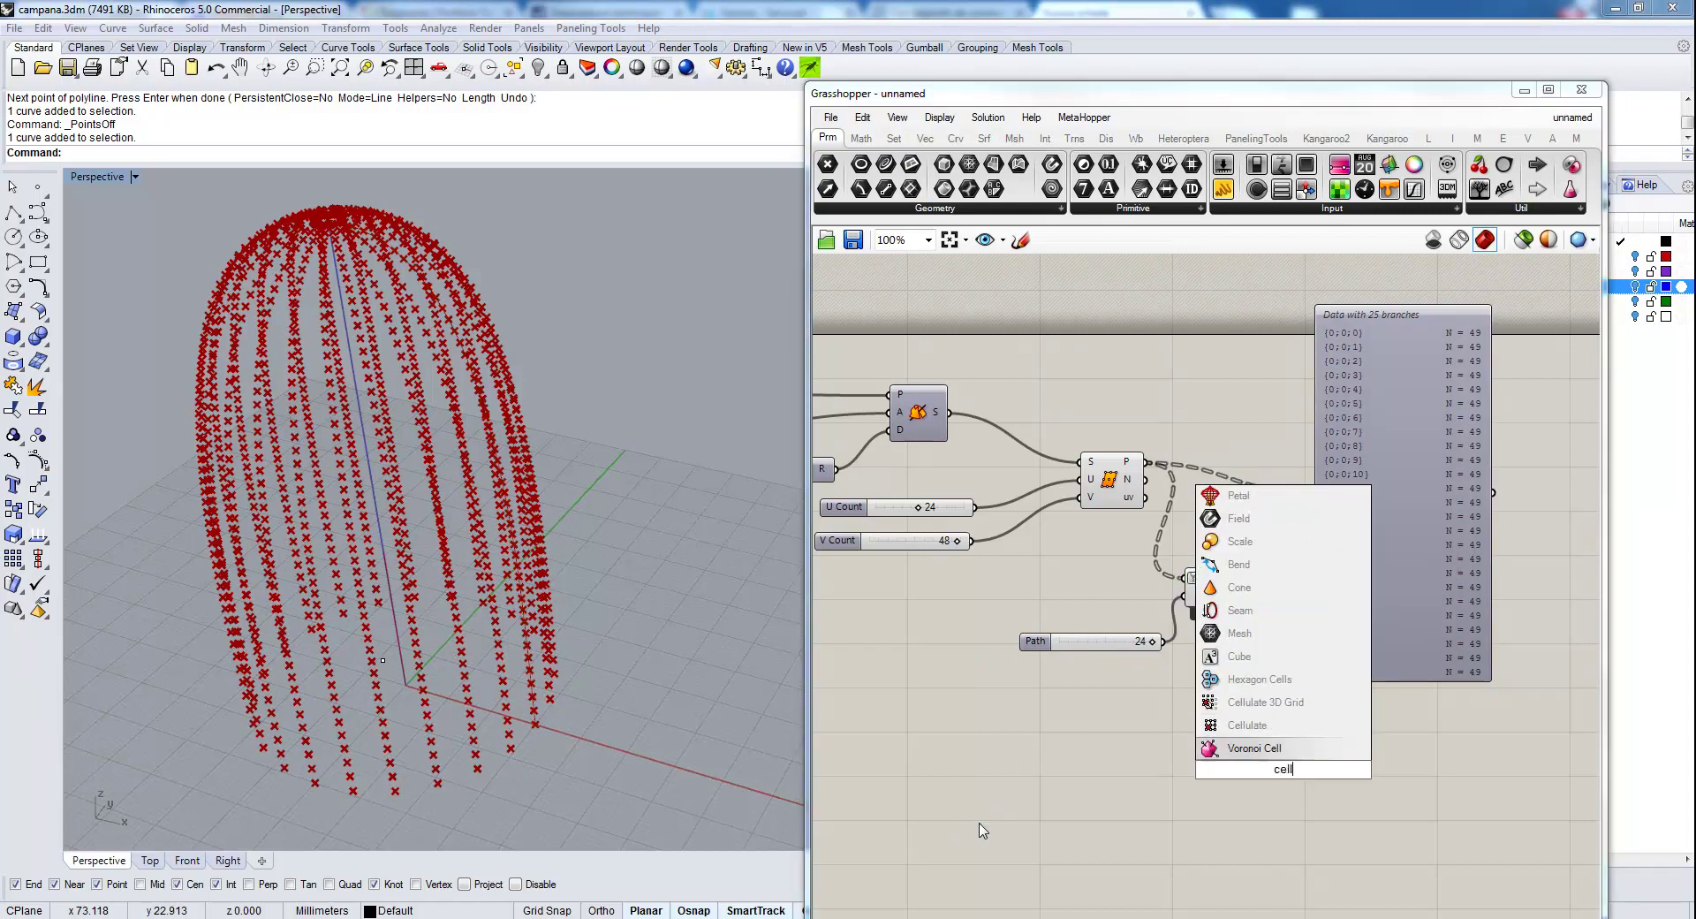
click(1616, 328)
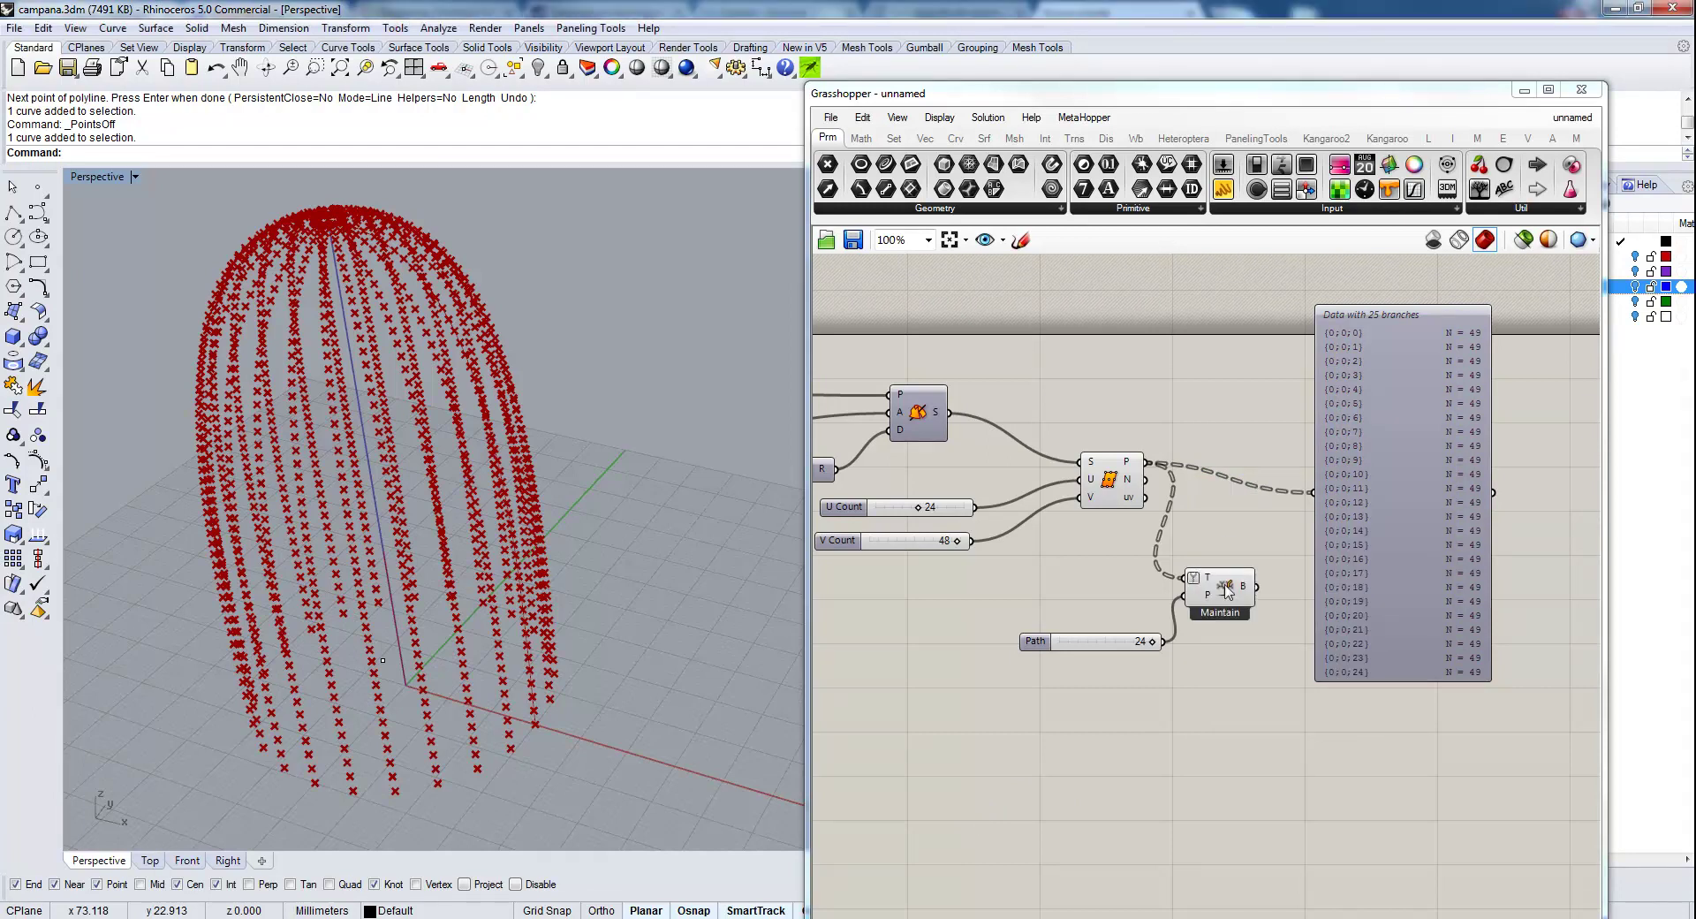
Add a Cellulate component below the Tree Branch component and shift the Param Viewer away to make room.
double_click(1232, 765)
text(ce)
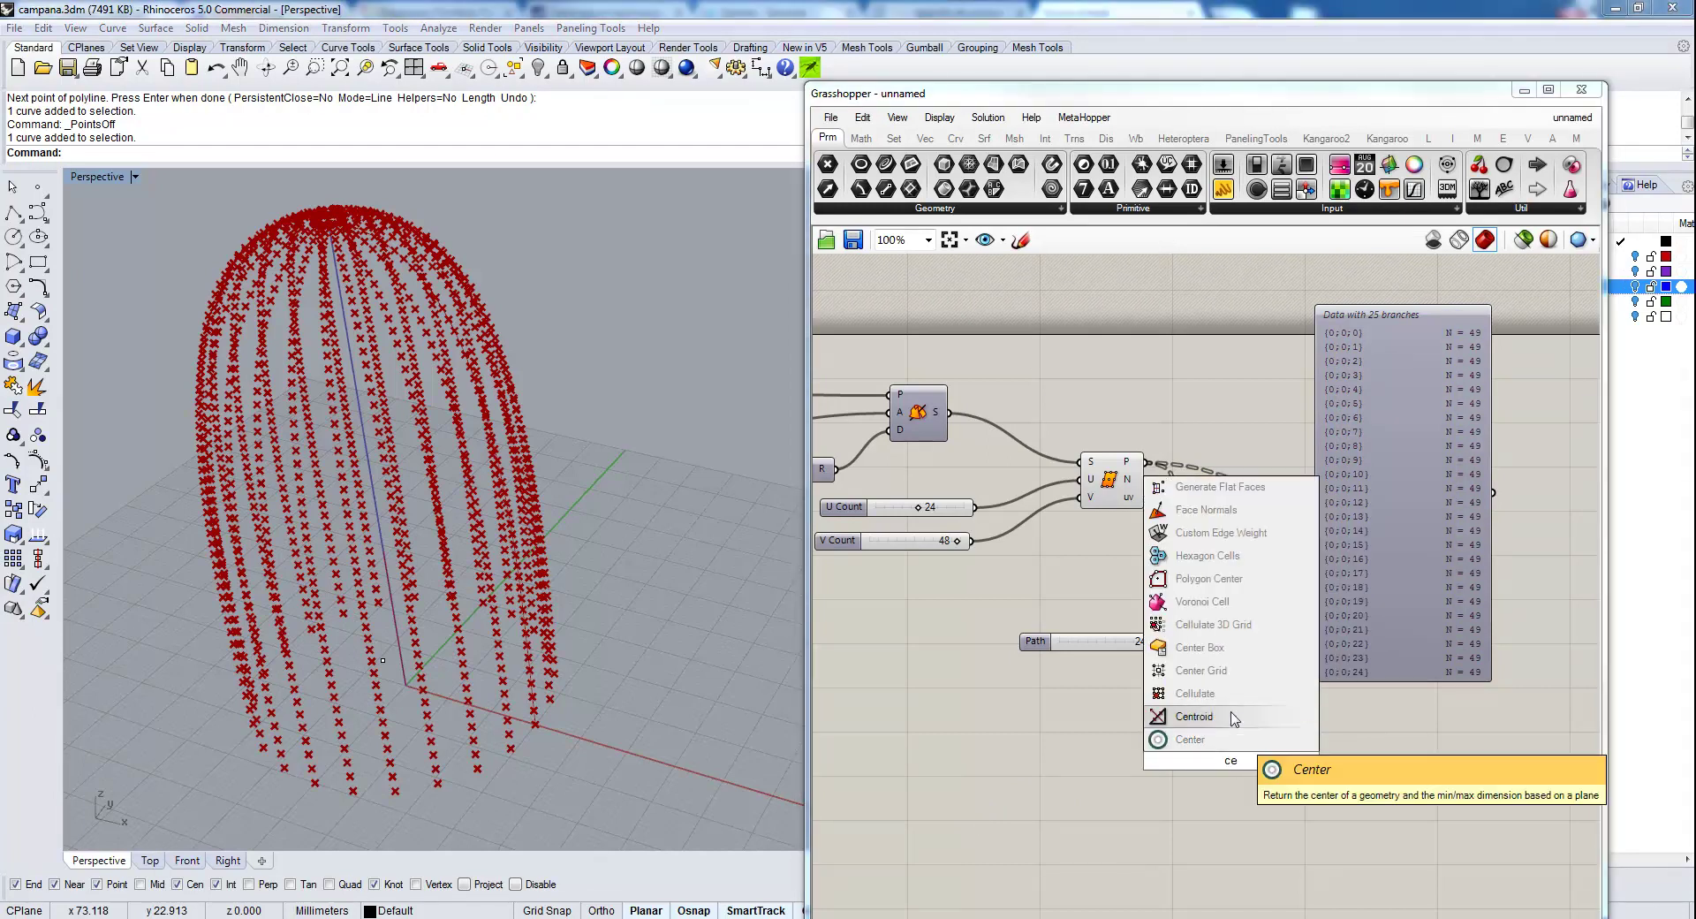
click(1195, 693)
right_drag(1414, 768, 1262, 650)
drag(1215, 441, 1266, 459)
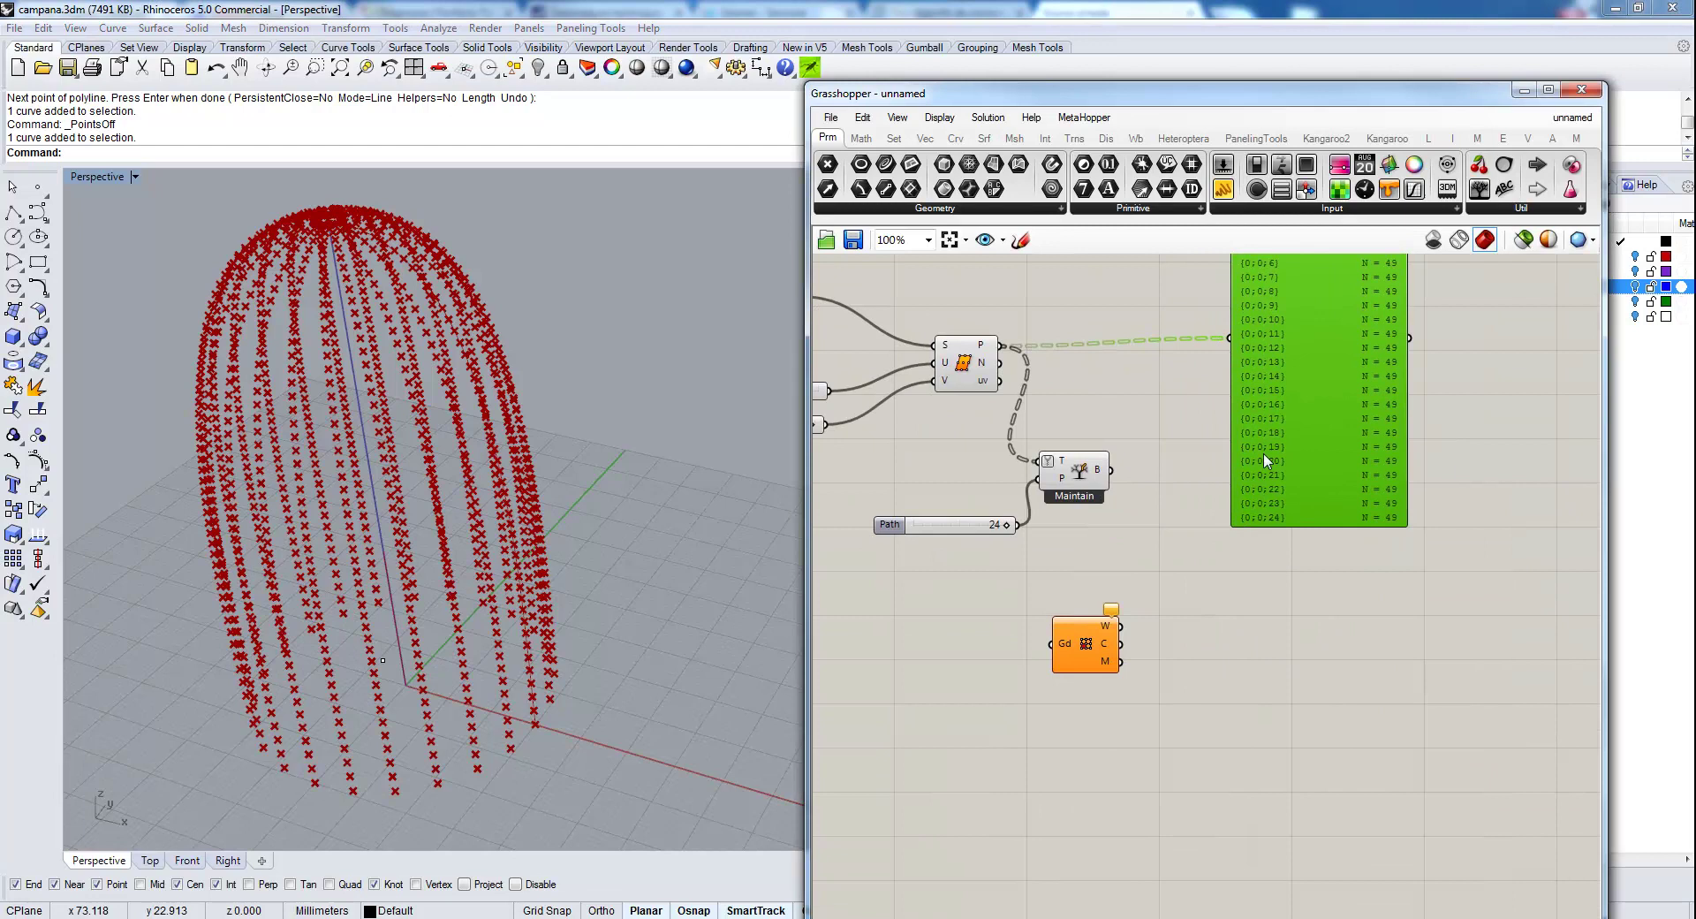
drag(1075, 649, 1174, 605)
scroll(1177, 599, up, 2)
right_drag(1349, 597, 1204, 622)
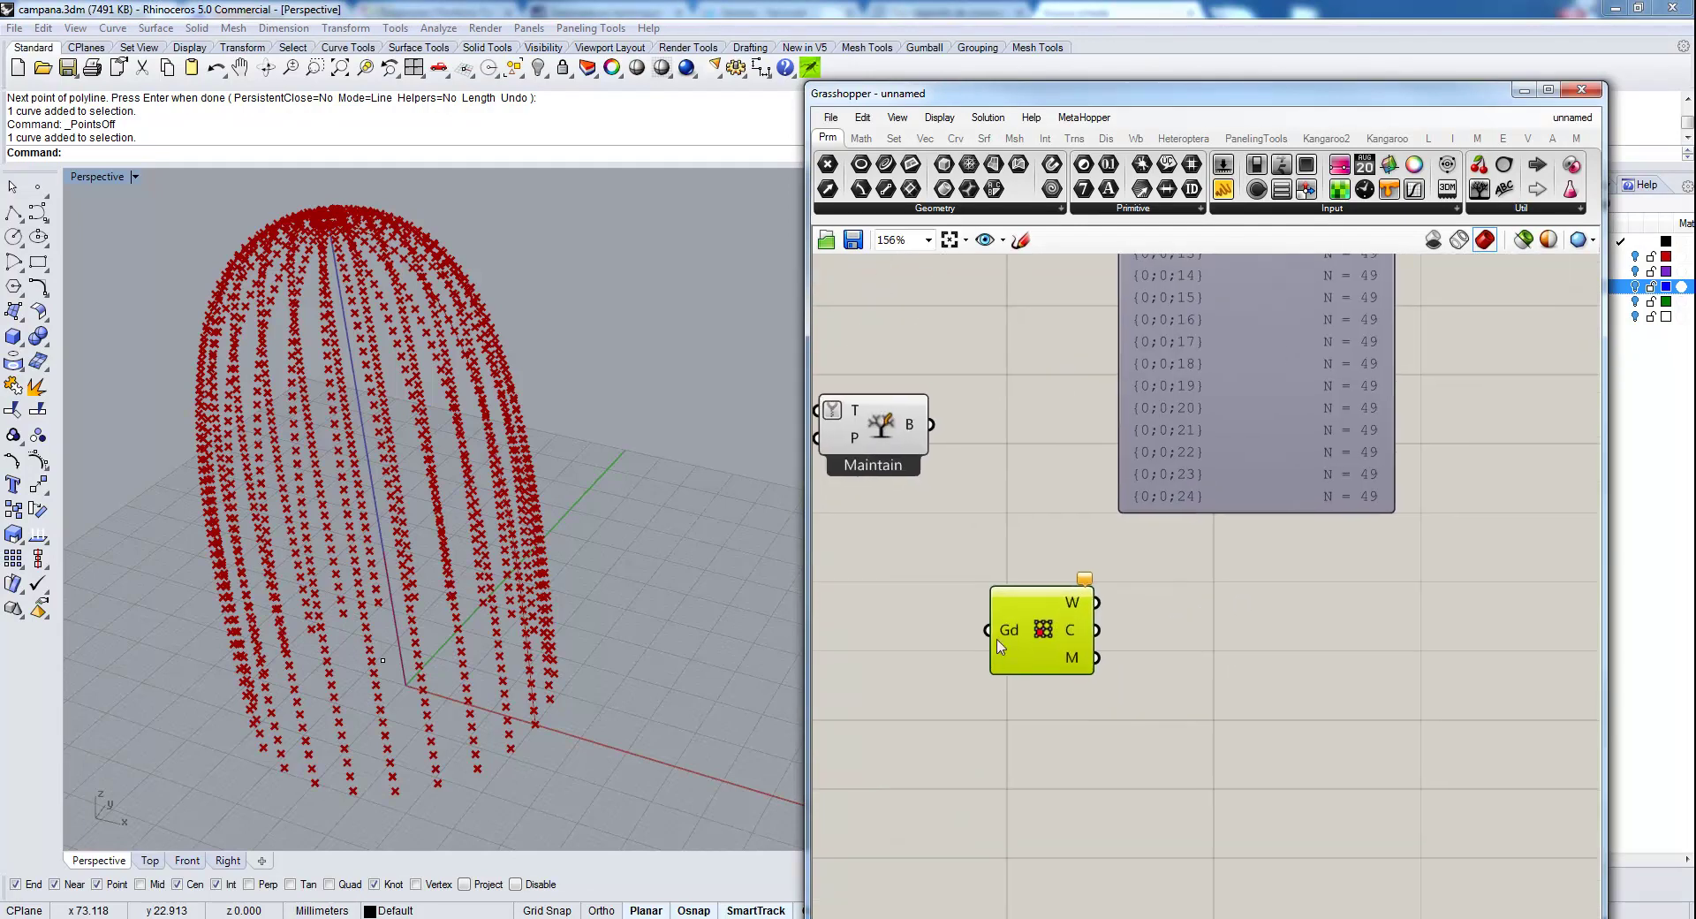
drag(1015, 615, 1053, 613)
Connect the Divide Surface points to Cellulate's Gd input and inspect the cell mesh on the bell.
scroll(1130, 605, down, 2)
drag(891, 364, 1063, 620)
click(1103, 643)
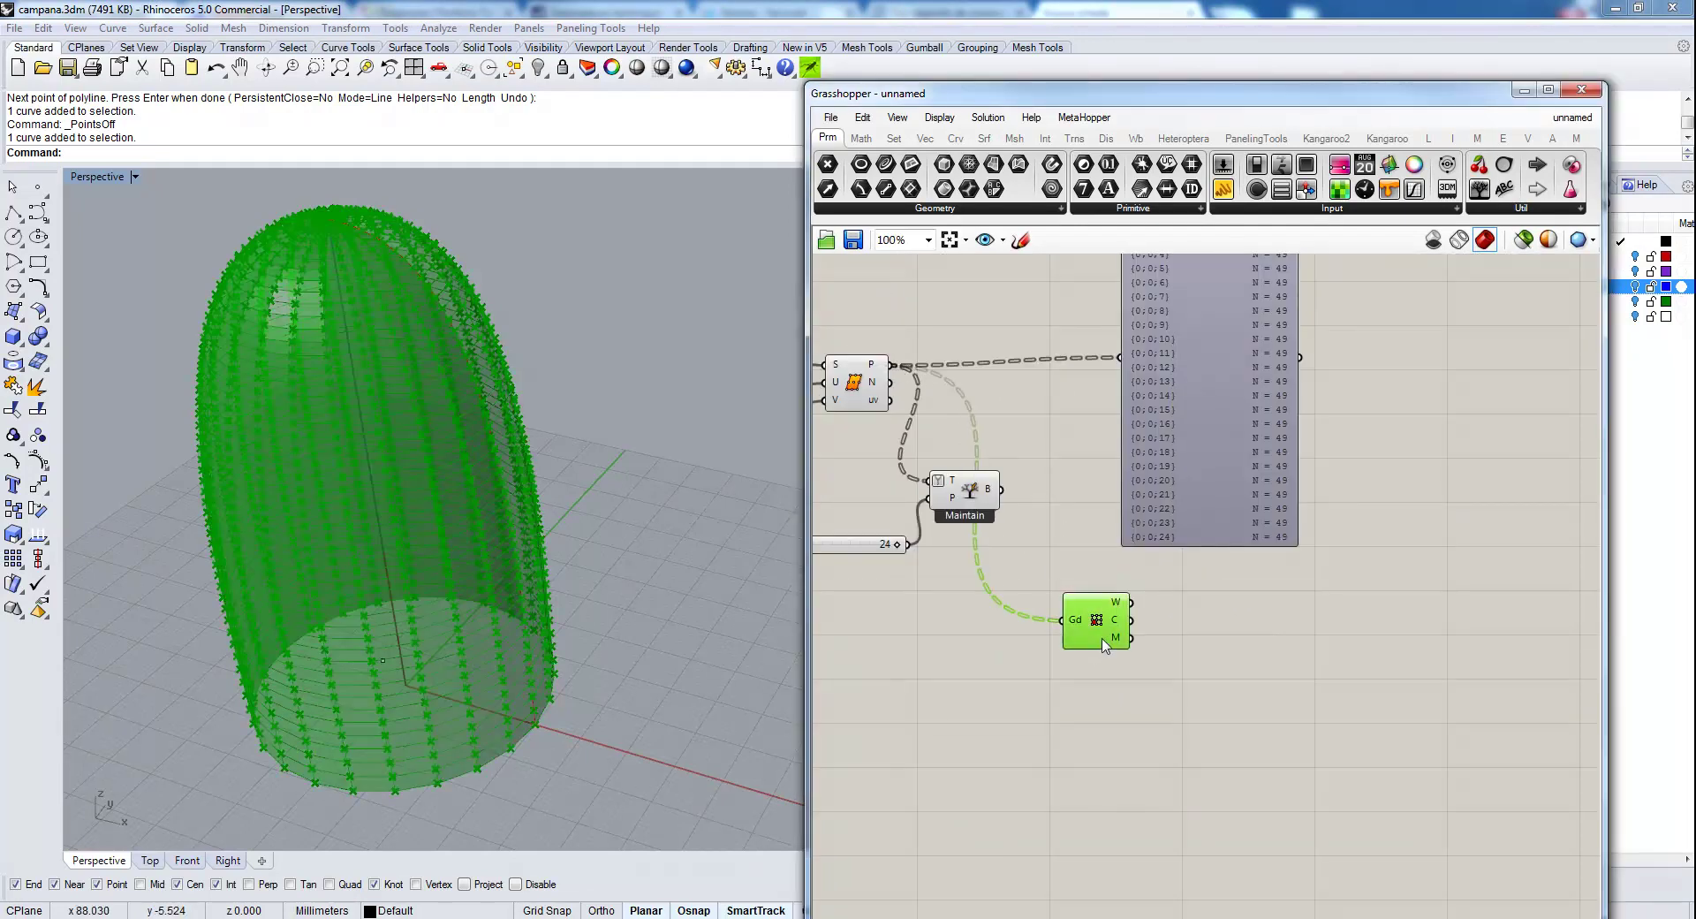
right_drag(306, 728, 295, 685)
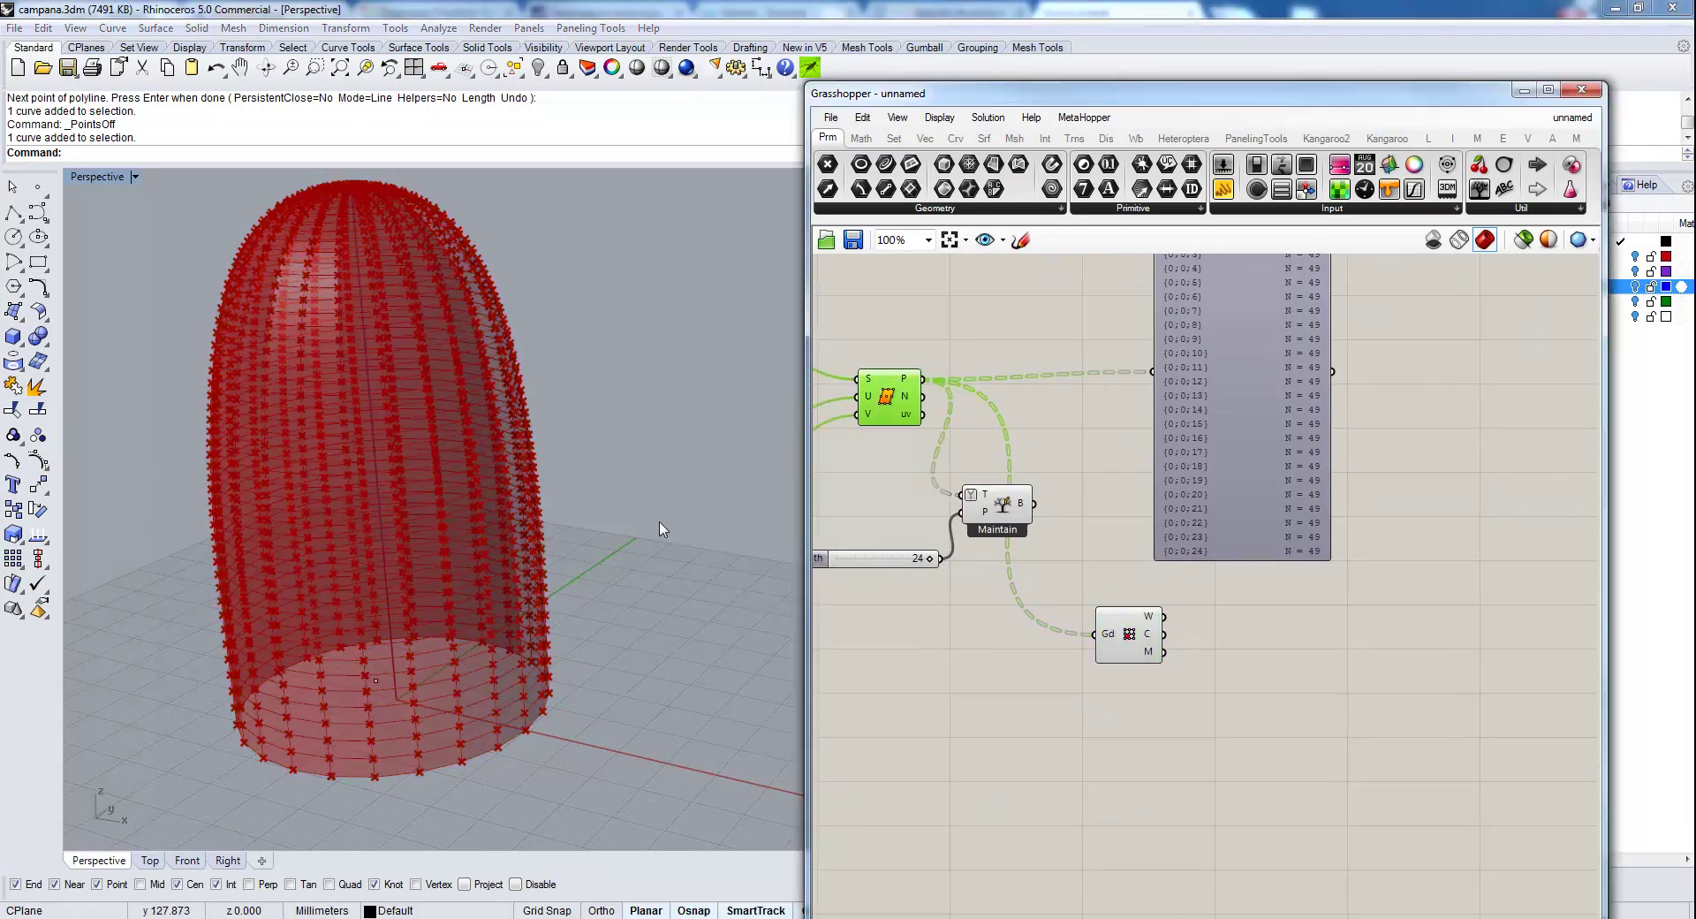
click(1115, 641)
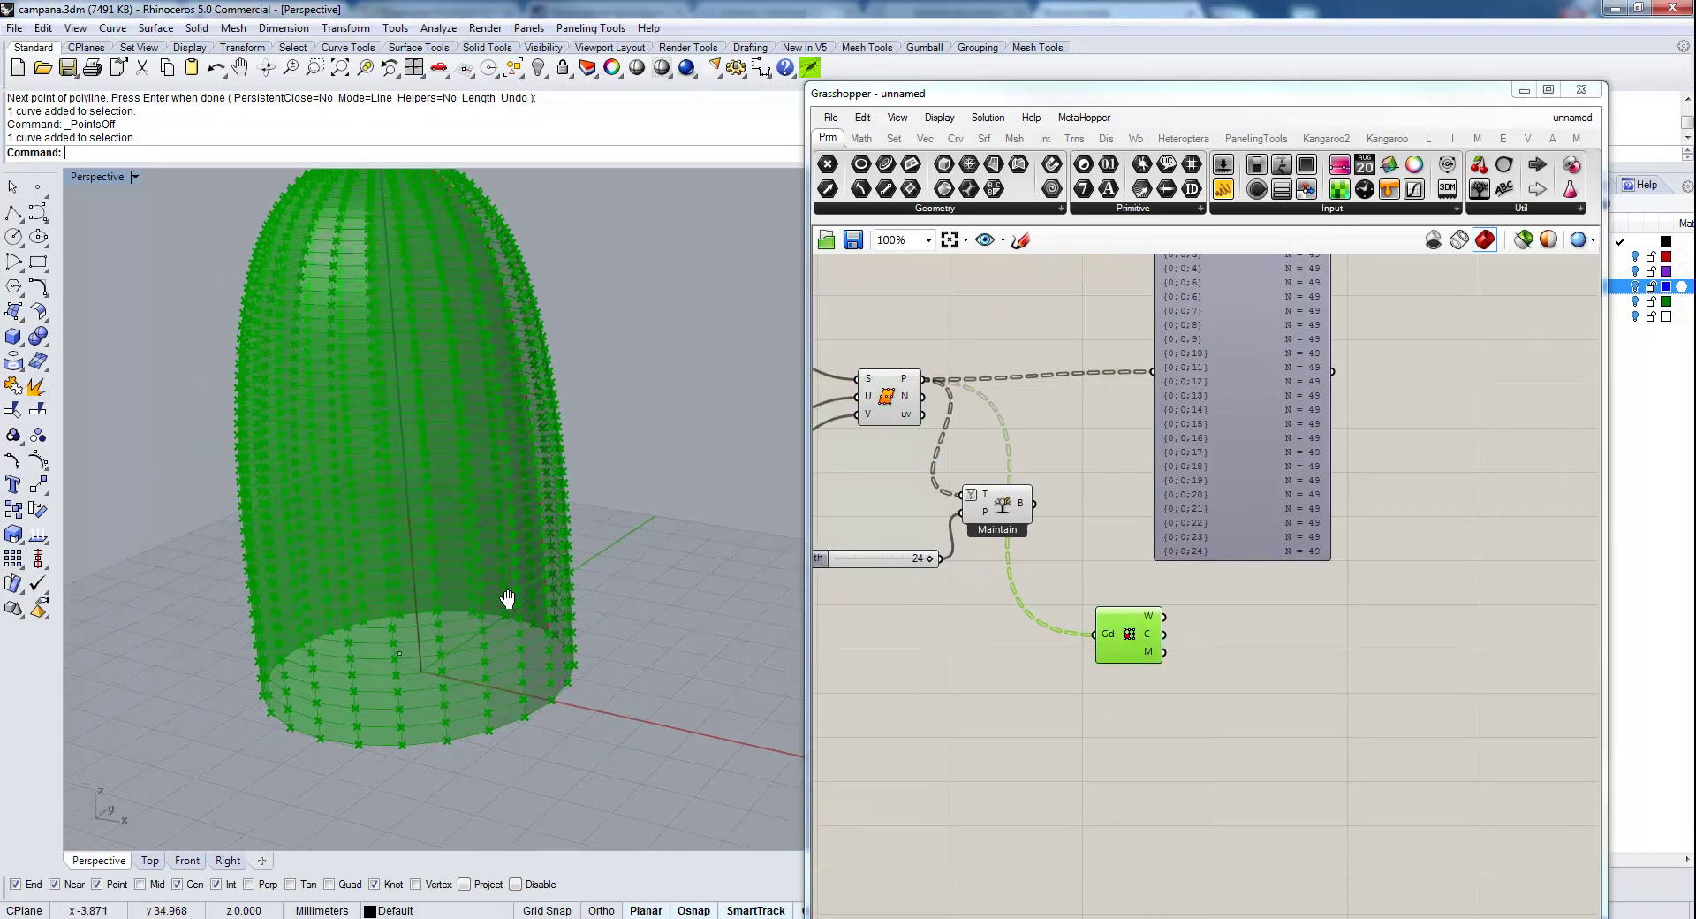
scroll(455, 643, up, 5)
scroll(455, 643, down, 4)
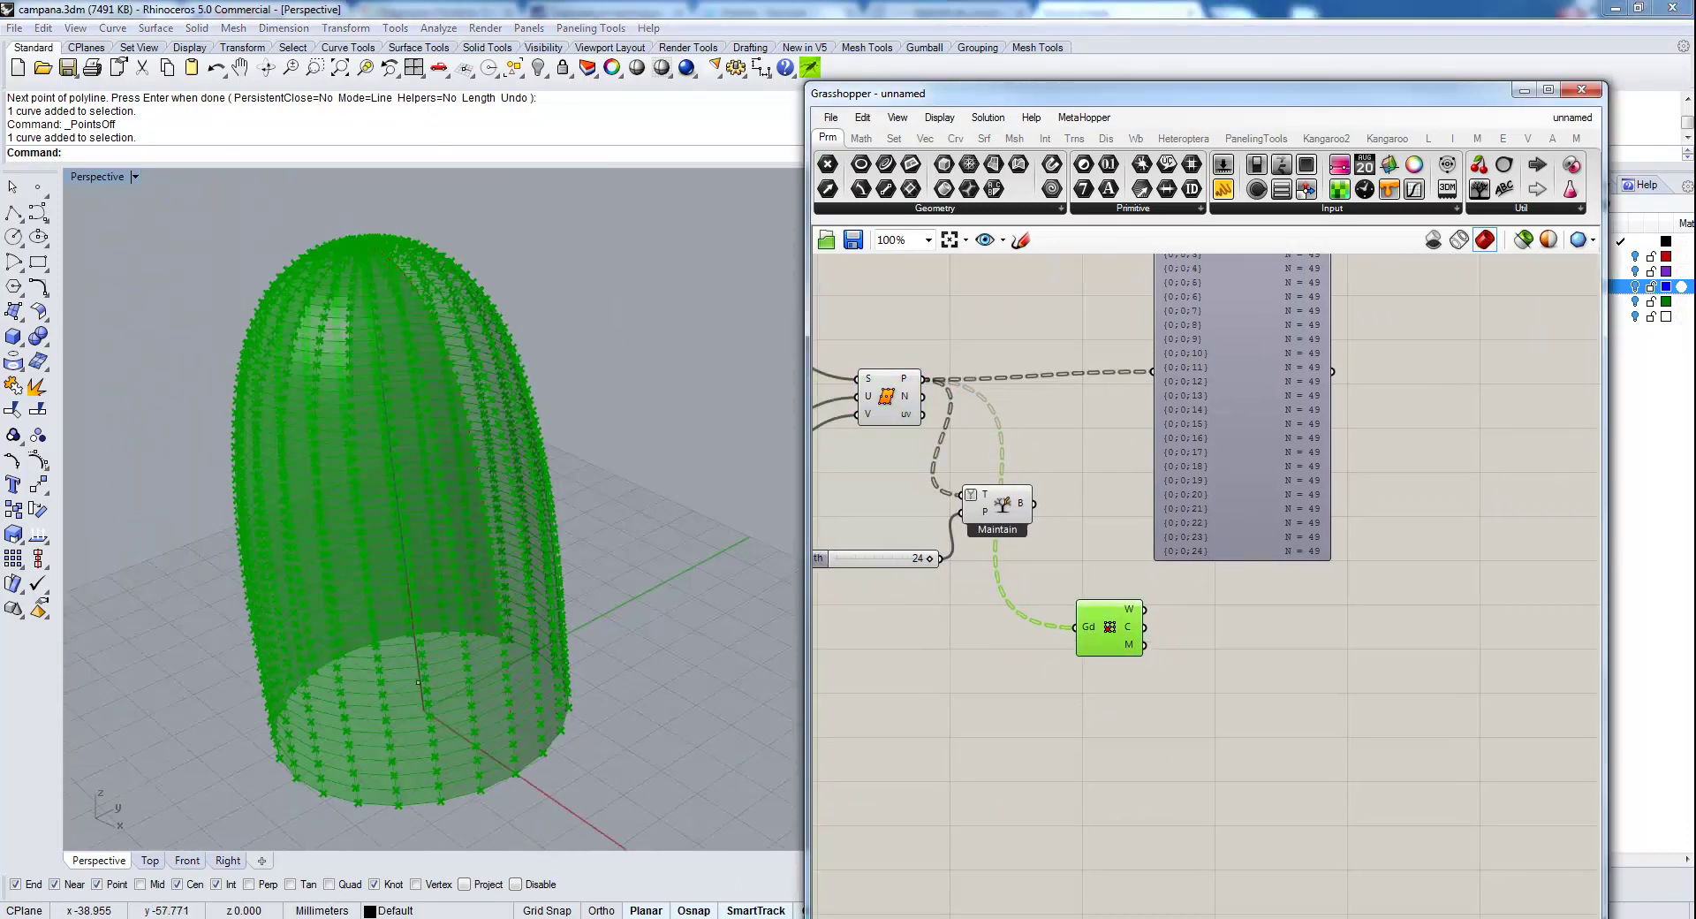
click(908, 733)
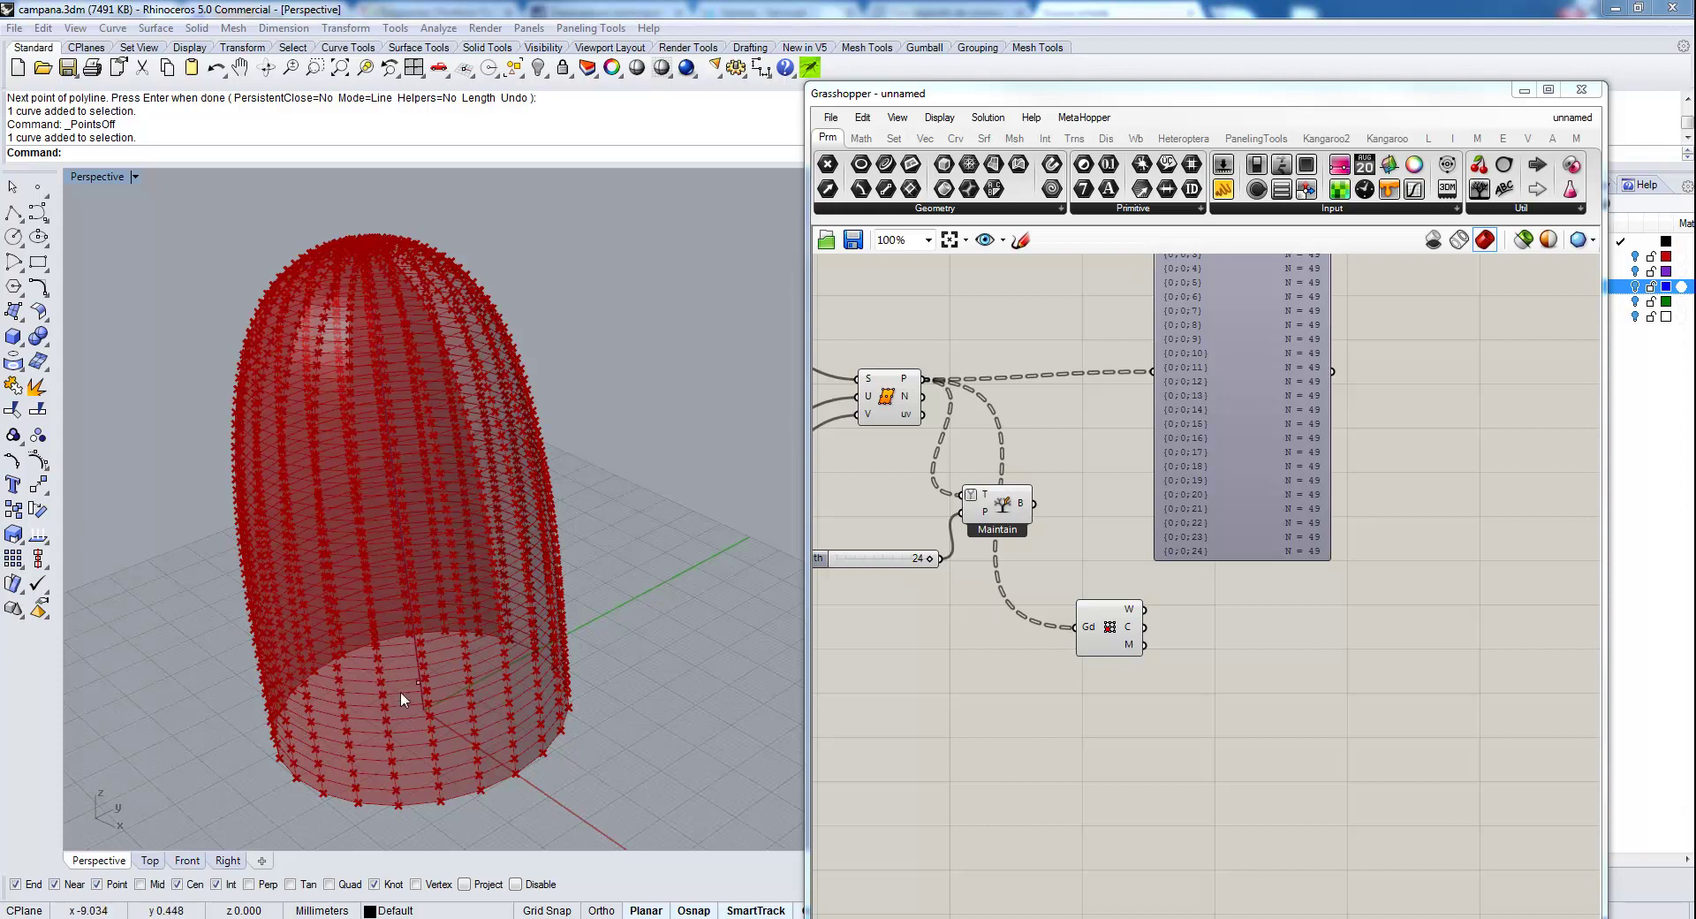
Add a Convert to Diamond component beside the Cellulate component.
double_click(1293, 664)
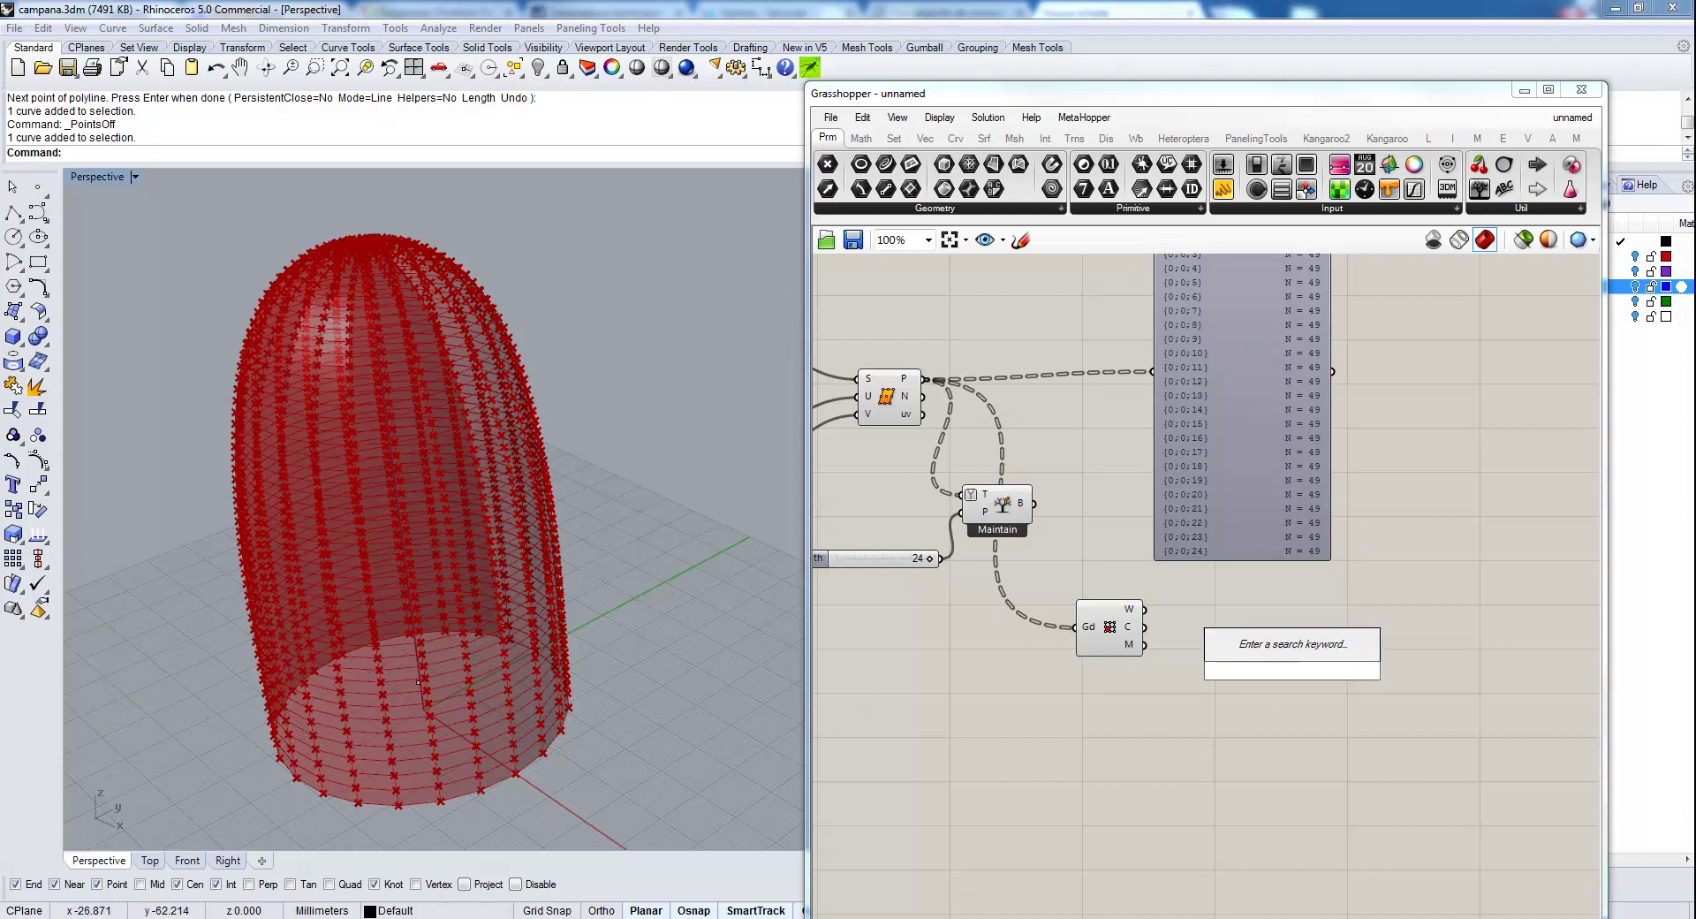
text(convert)
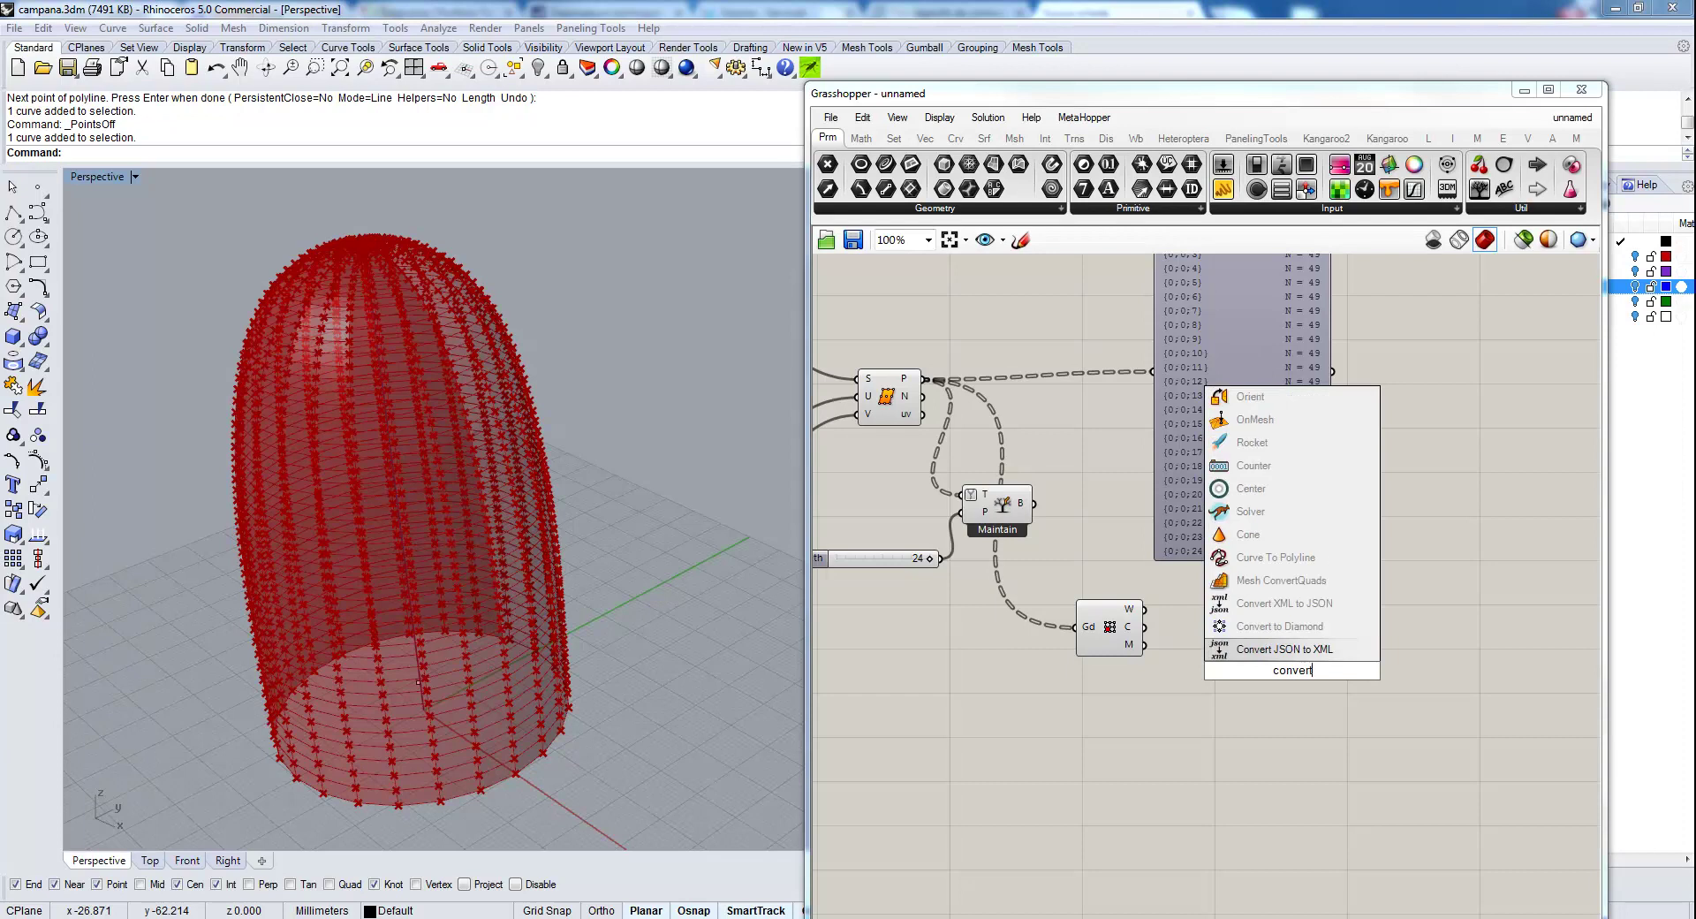
text( to dia)
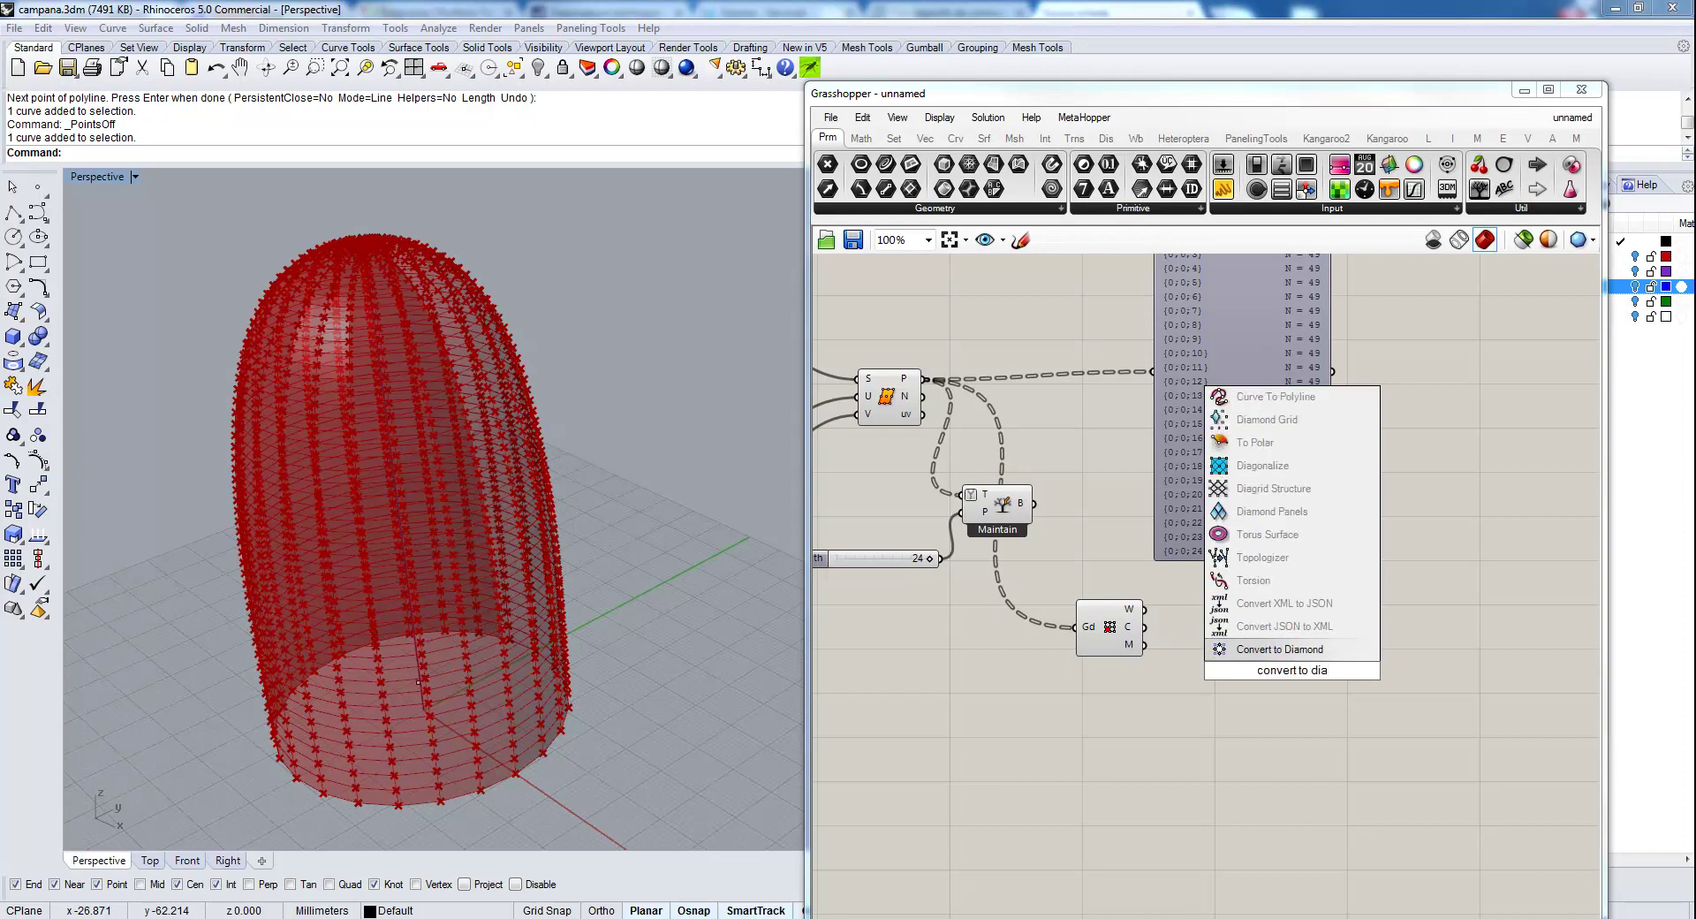
click(1350, 652)
right_drag(1346, 750, 1252, 682)
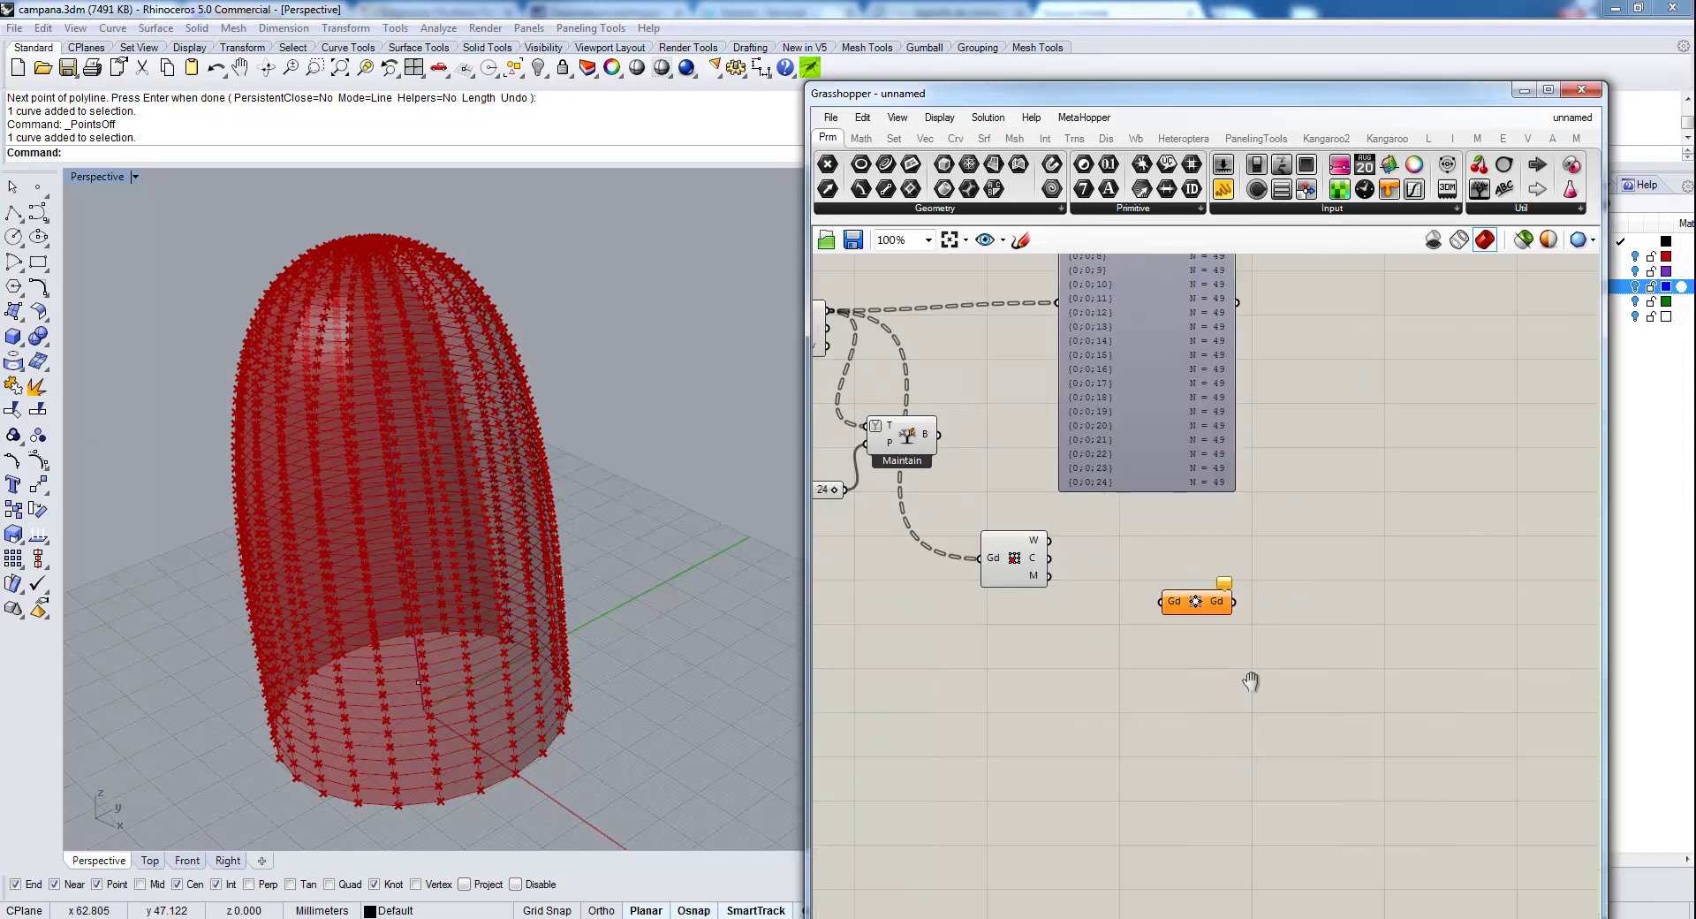
scroll(1251, 682, up, 2)
drag(1207, 593, 1184, 554)
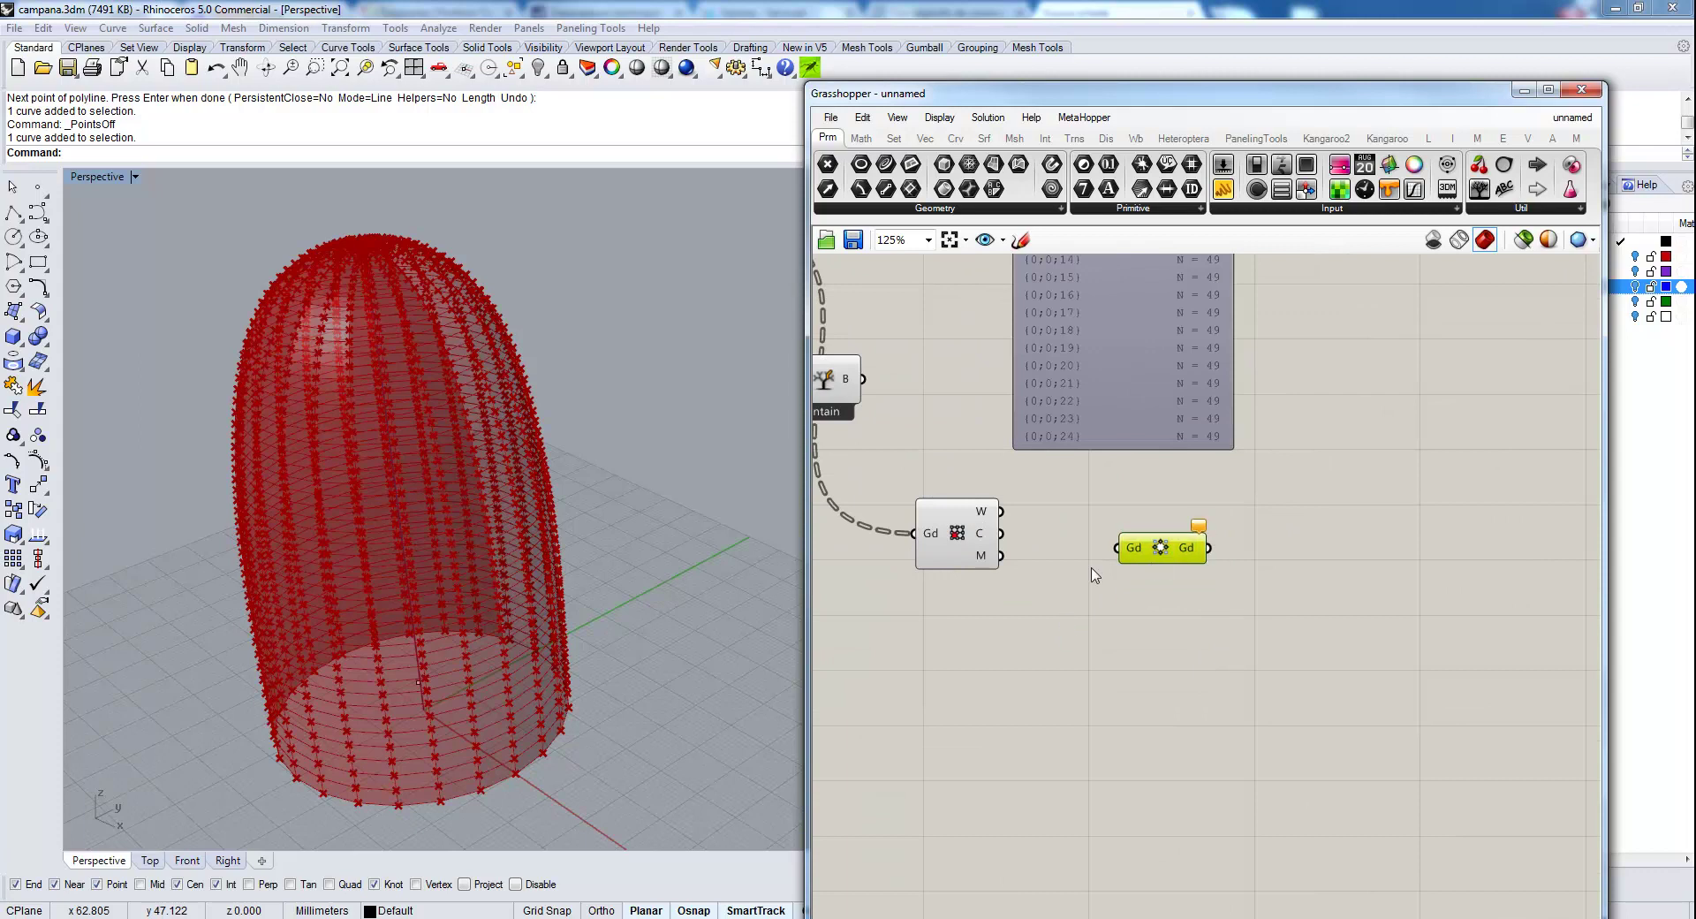
Connect the Divide Surface points to Convert to Diamond, place it right after Divide Surface, and move the Param Viewer farther away.
scroll(952, 502, down, 4)
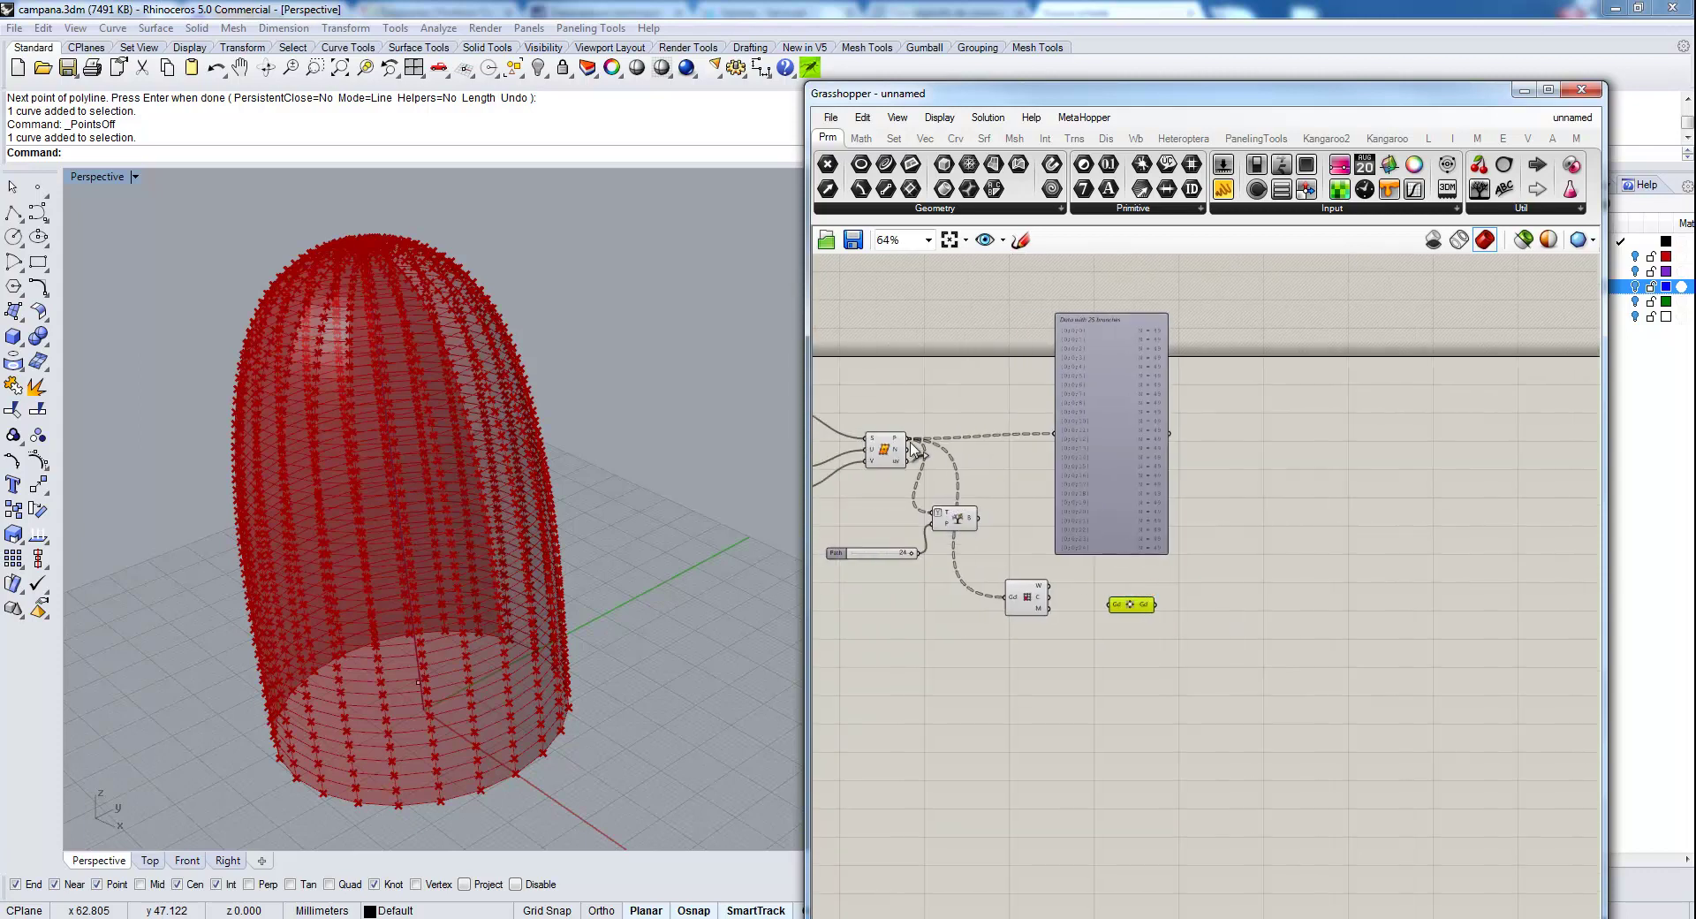
drag(908, 438, 1292, 547)
drag(1137, 610, 1062, 476)
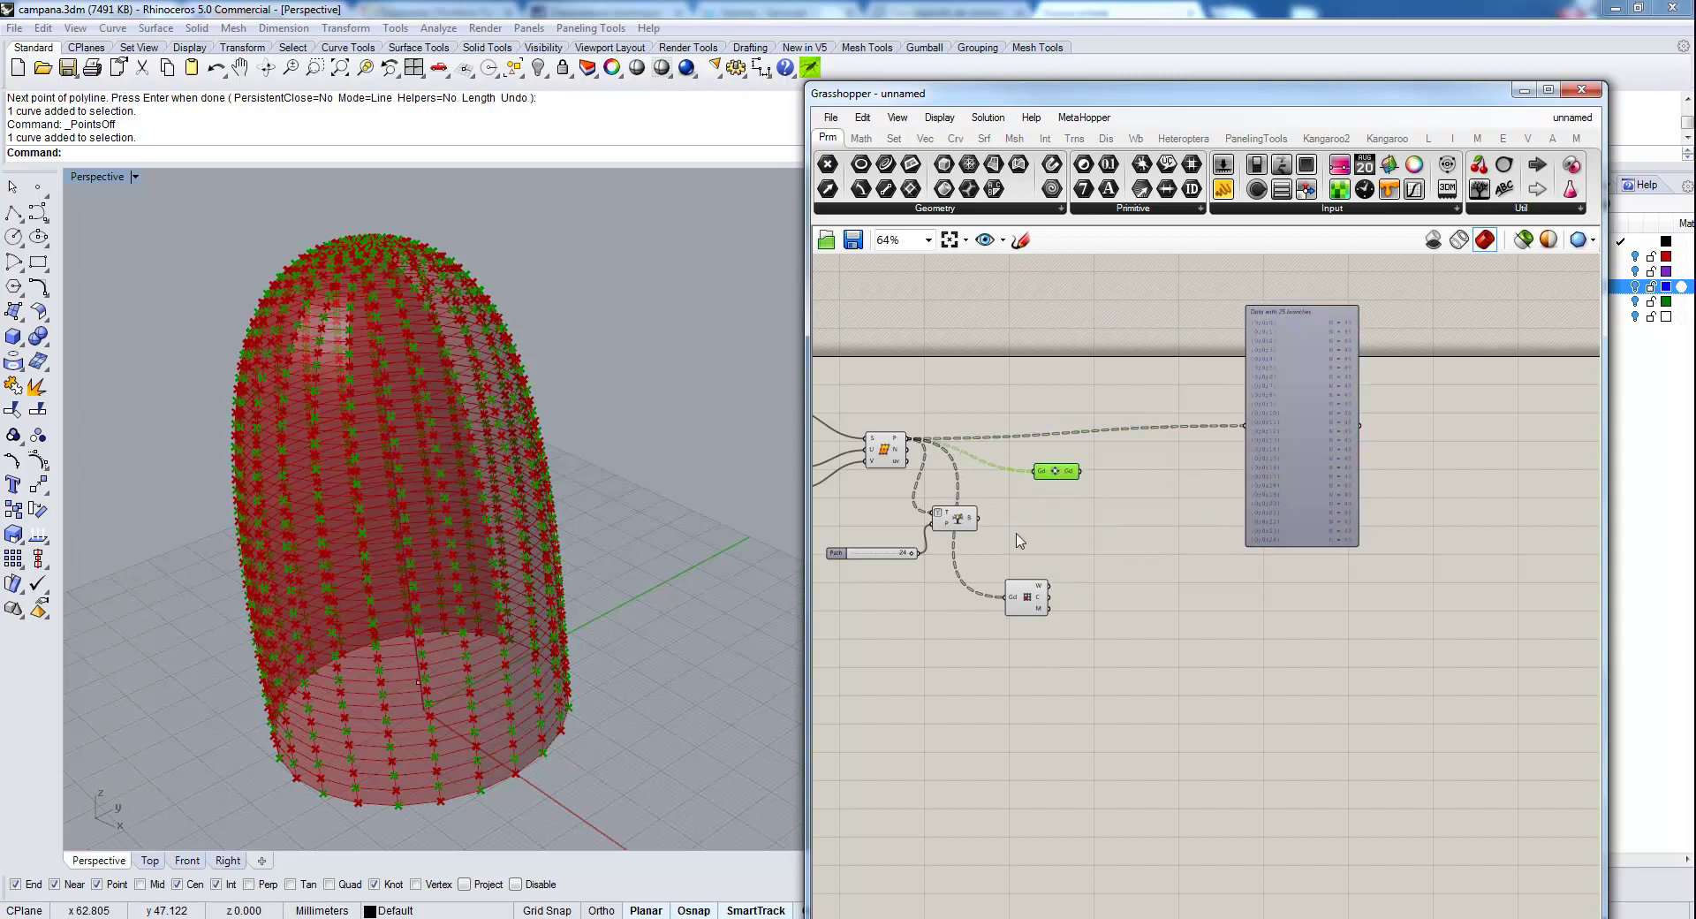
Move Cellulate after Convert to Diamond and replace its Gd input with the diamond grid output.
drag(1032, 610, 1202, 493)
scroll(1077, 474, up, 3)
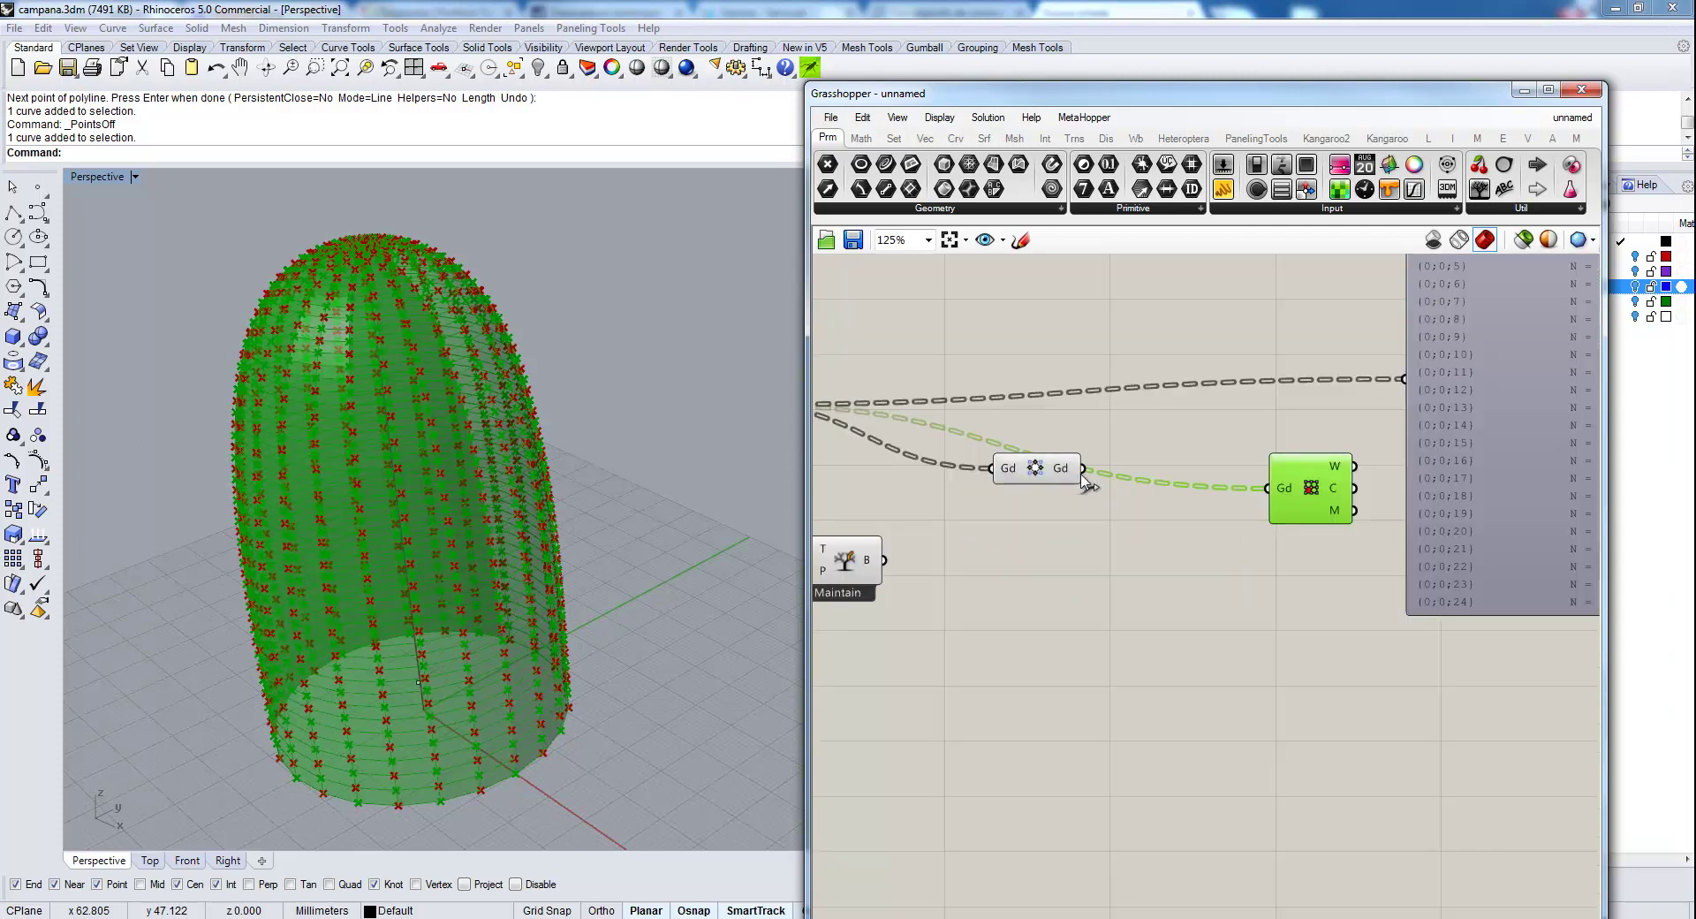
drag(1087, 474, 1285, 496)
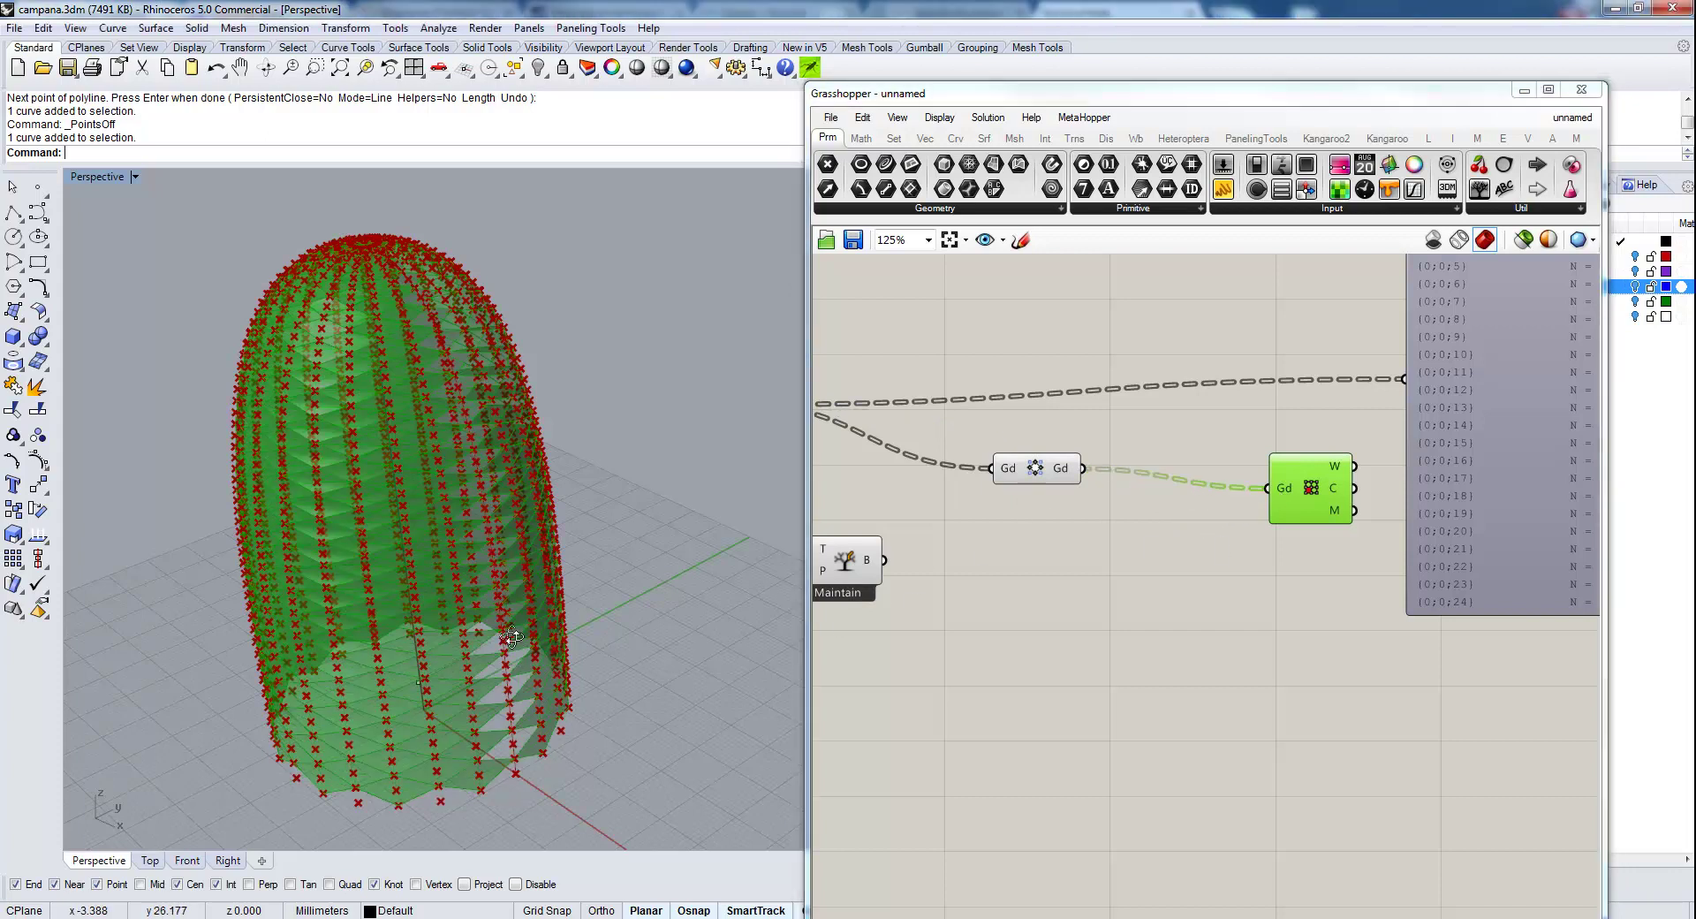
Turn off the preview of the Divide Surface and Convert to Diamond components.
click(995, 594)
scroll(1086, 610, down, 3)
right_drag(1087, 611, 1114, 595)
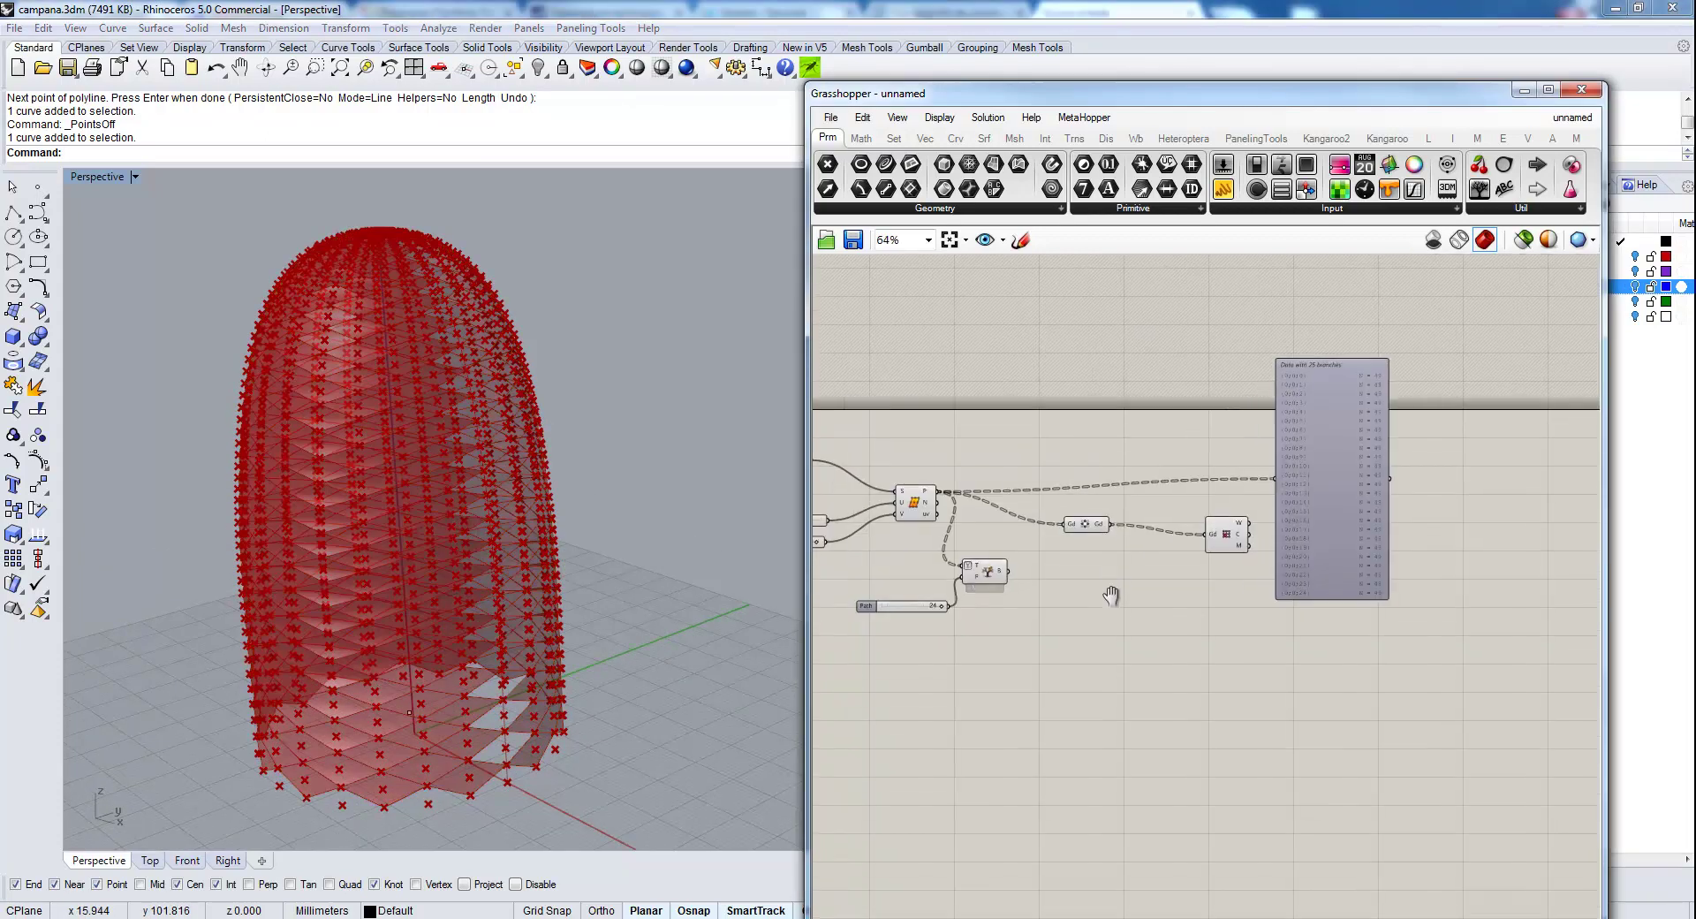
drag(1087, 391, 880, 551)
middle_click(1073, 603)
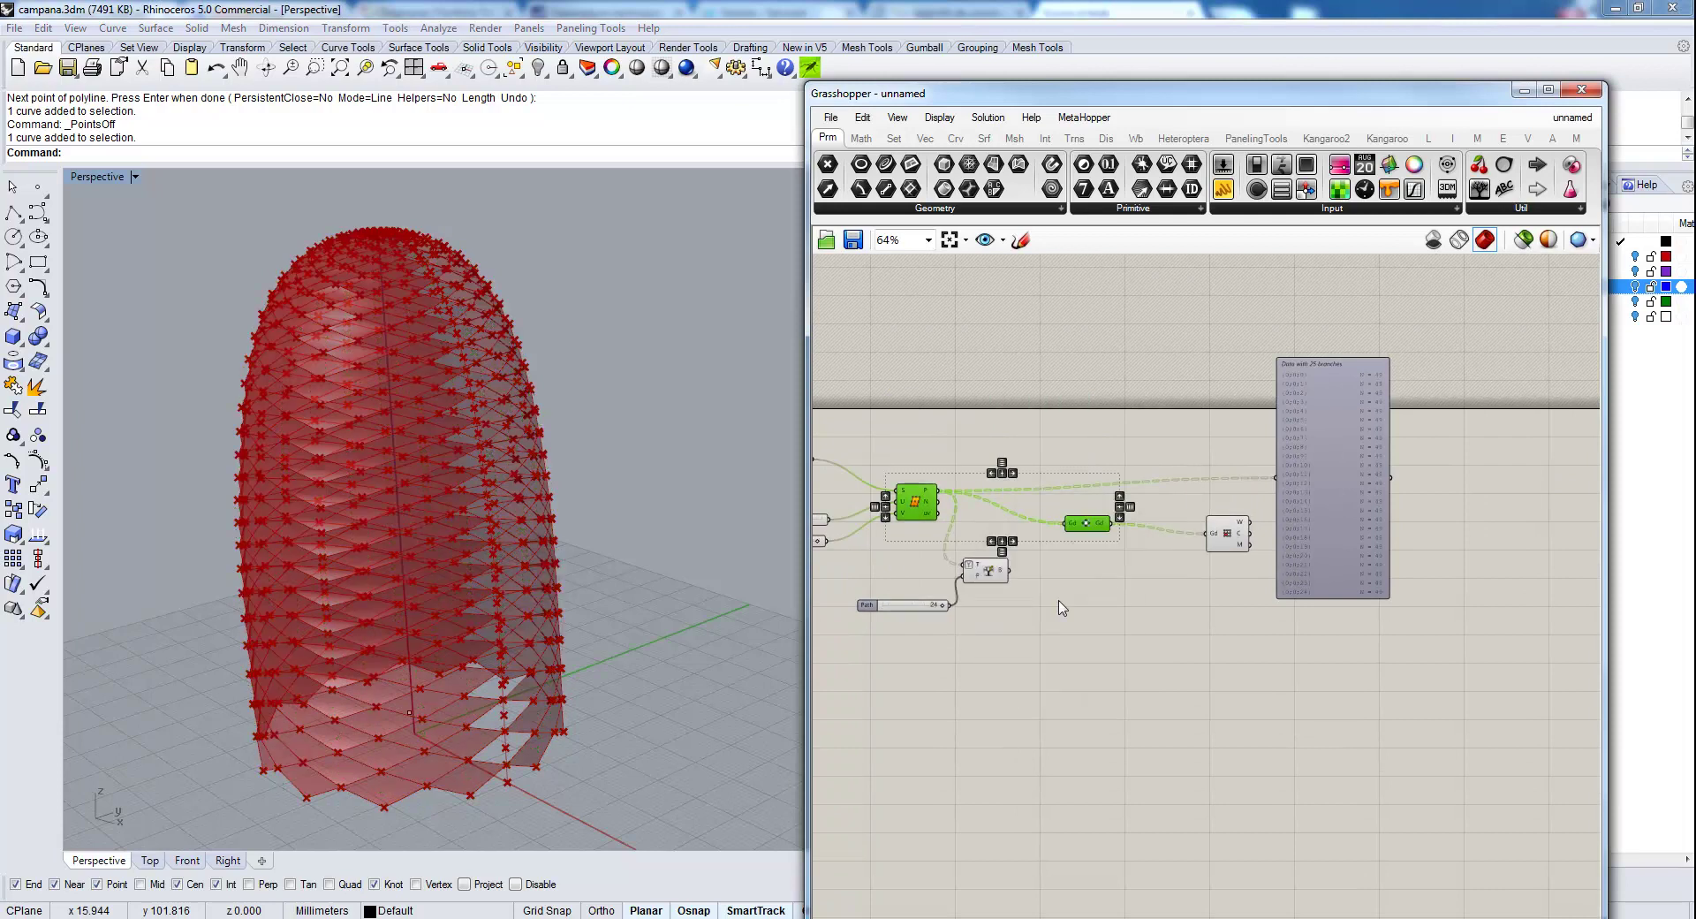
click(1130, 550)
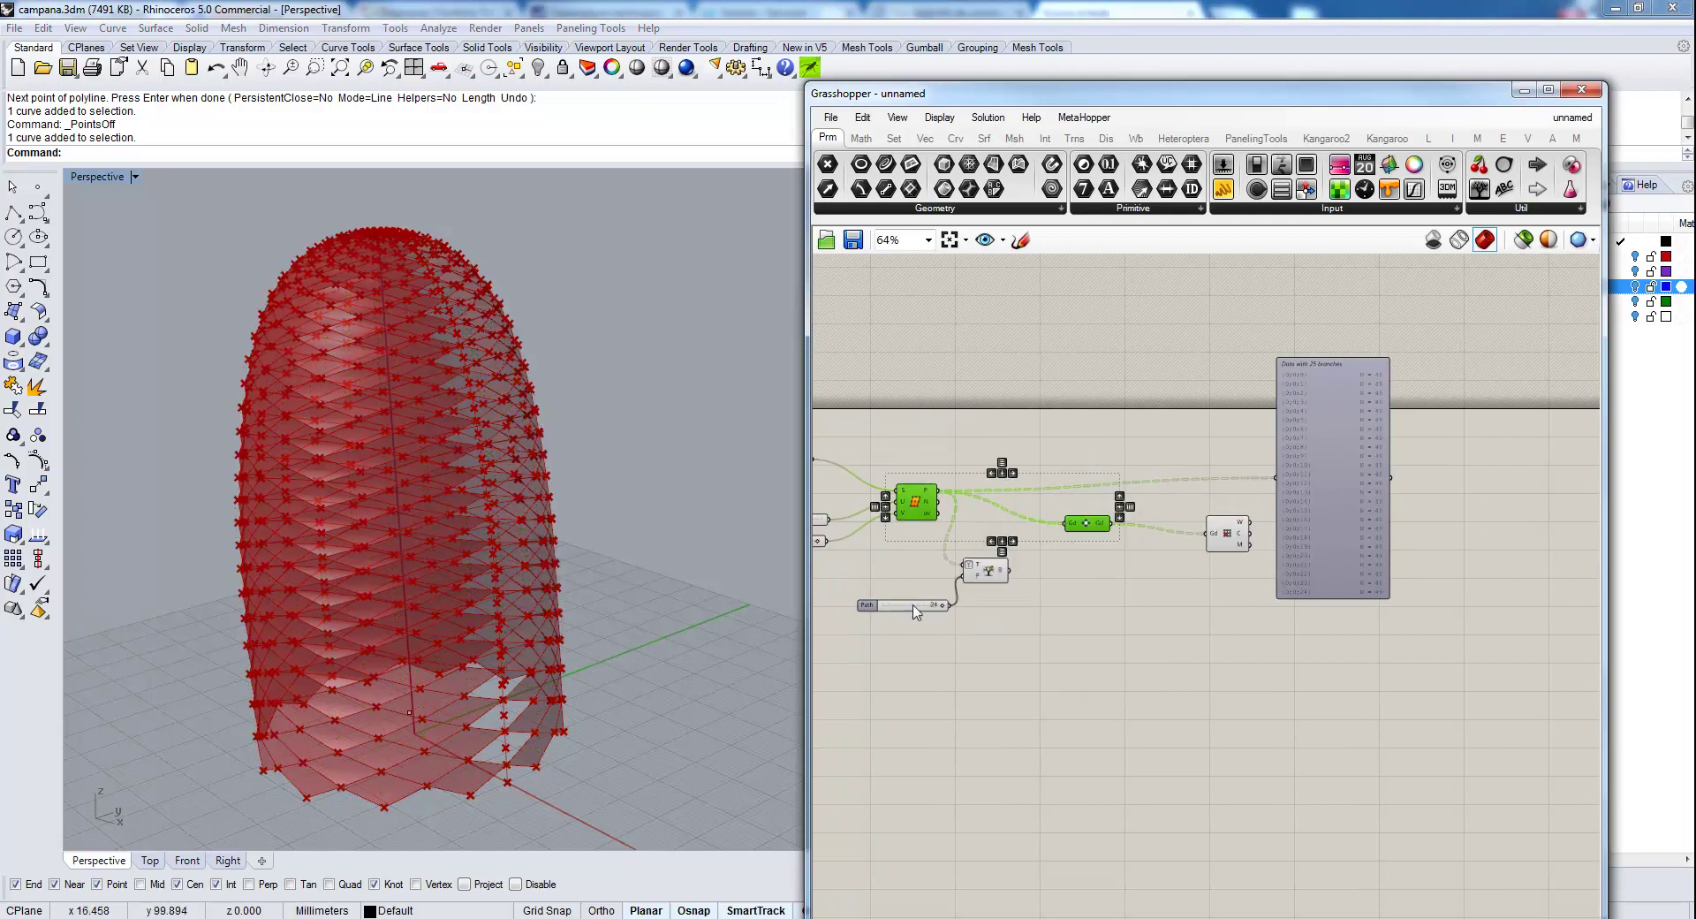
Select Cellulate and examine the open seam of the diamond mesh around the bell.
click(1226, 533)
click(636, 625)
scroll(636, 625, up, 3)
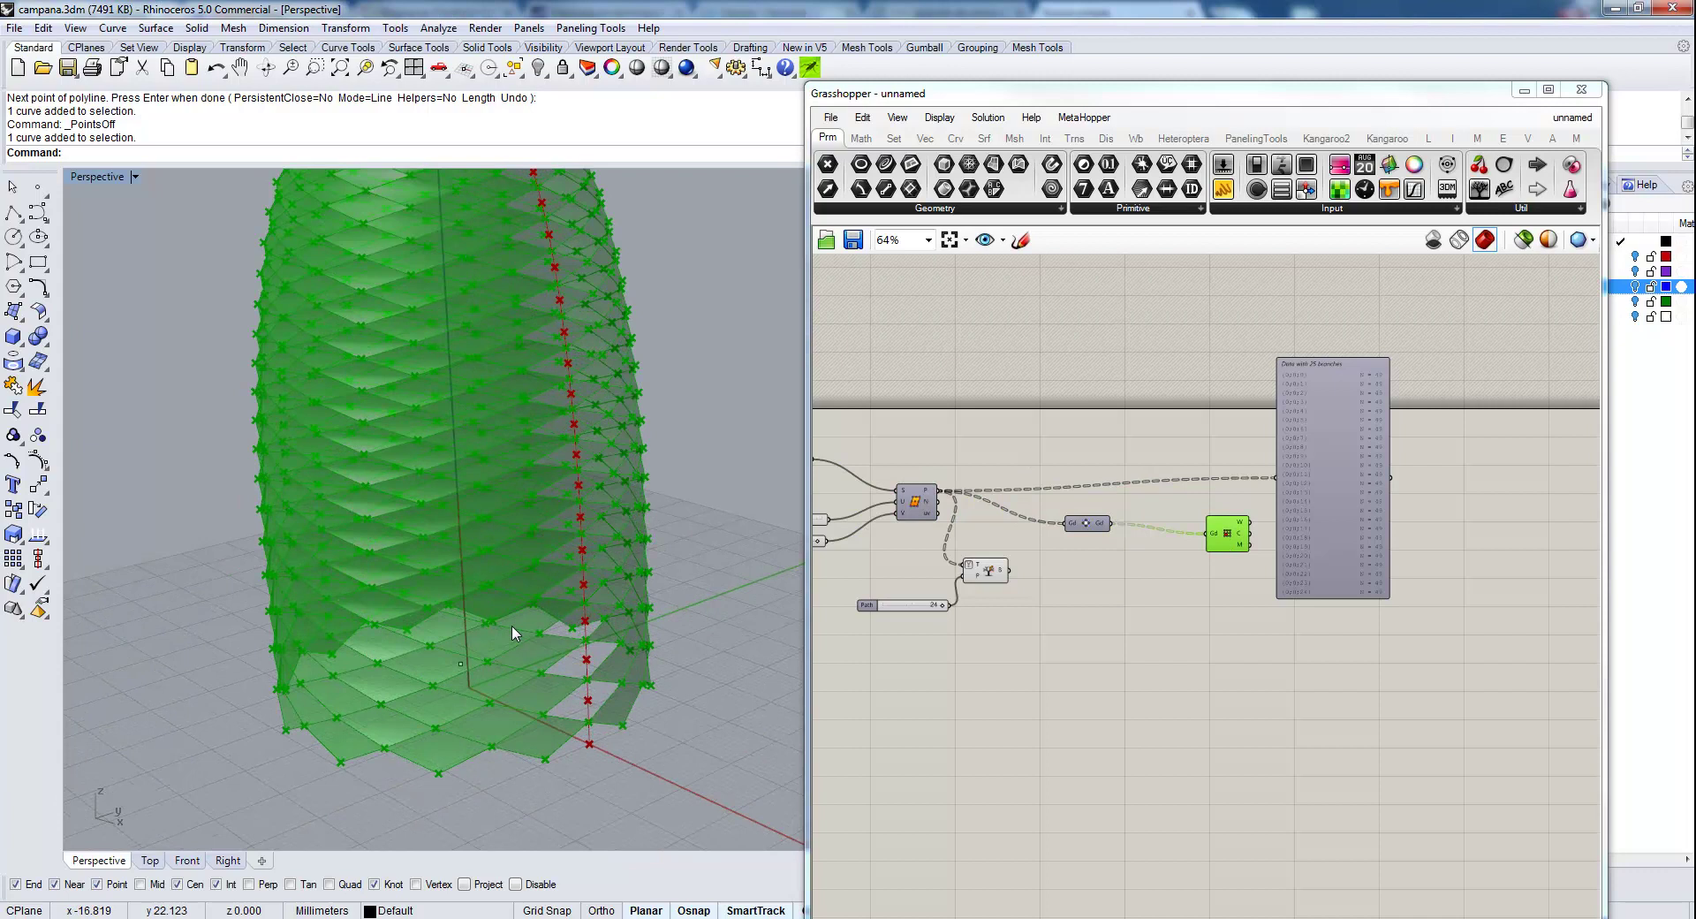
right_drag(640, 652, 565, 629)
scroll(562, 629, down, 3)
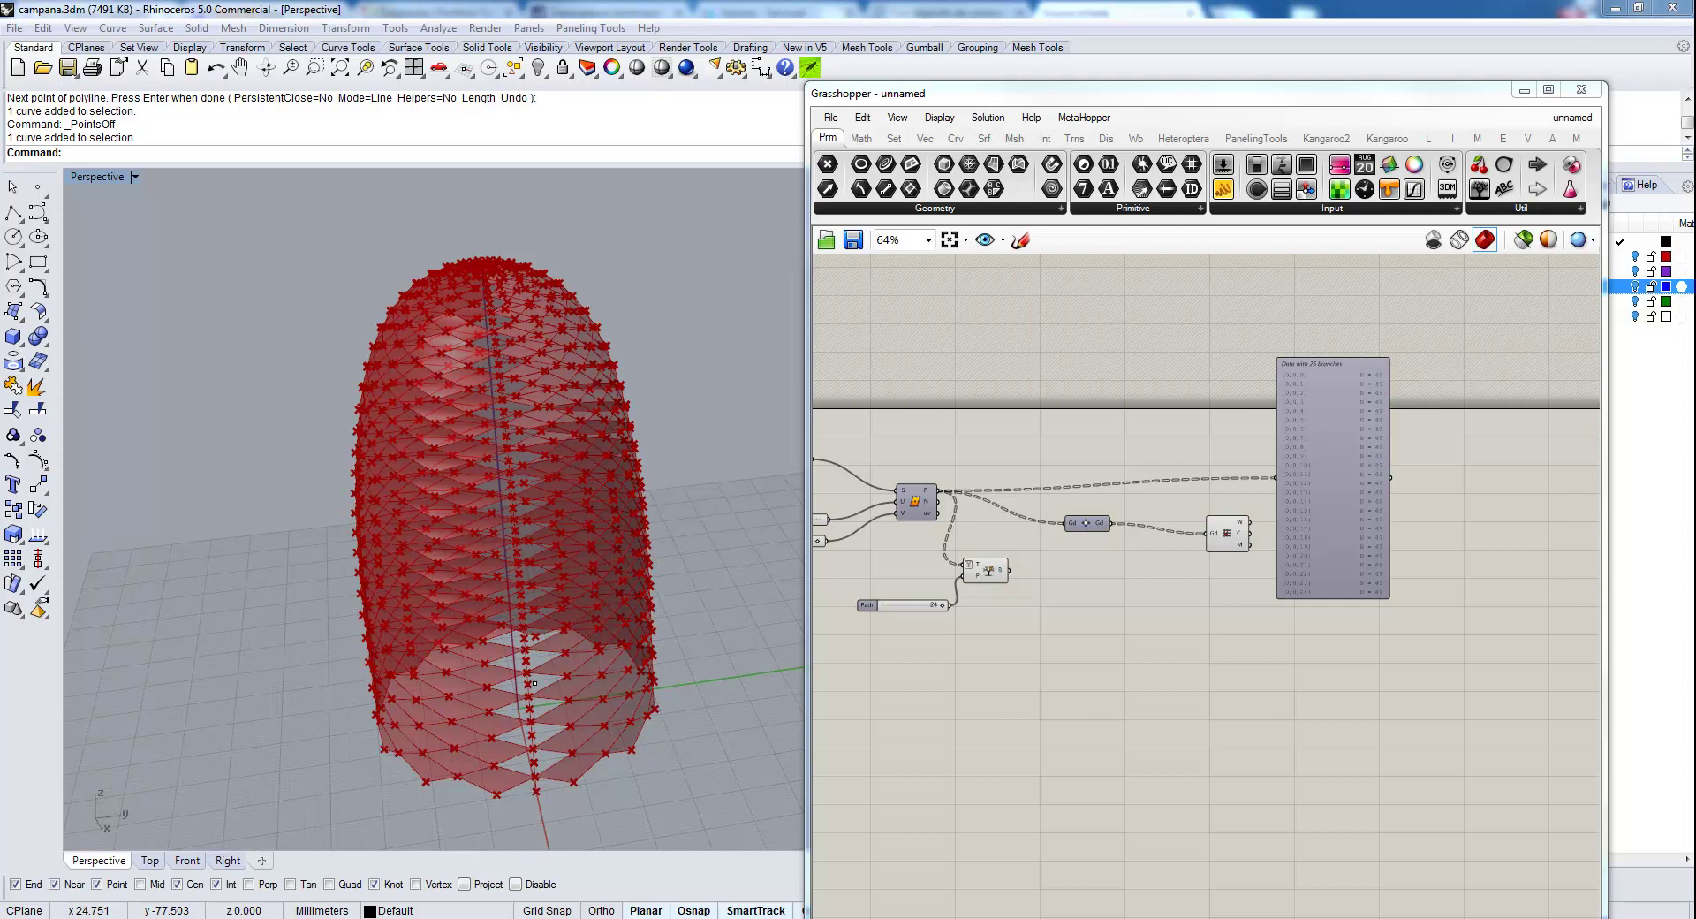
Add a Wrap Grids component below the wire between Convert to Diamond and Cellulate.
double_click(1103, 651)
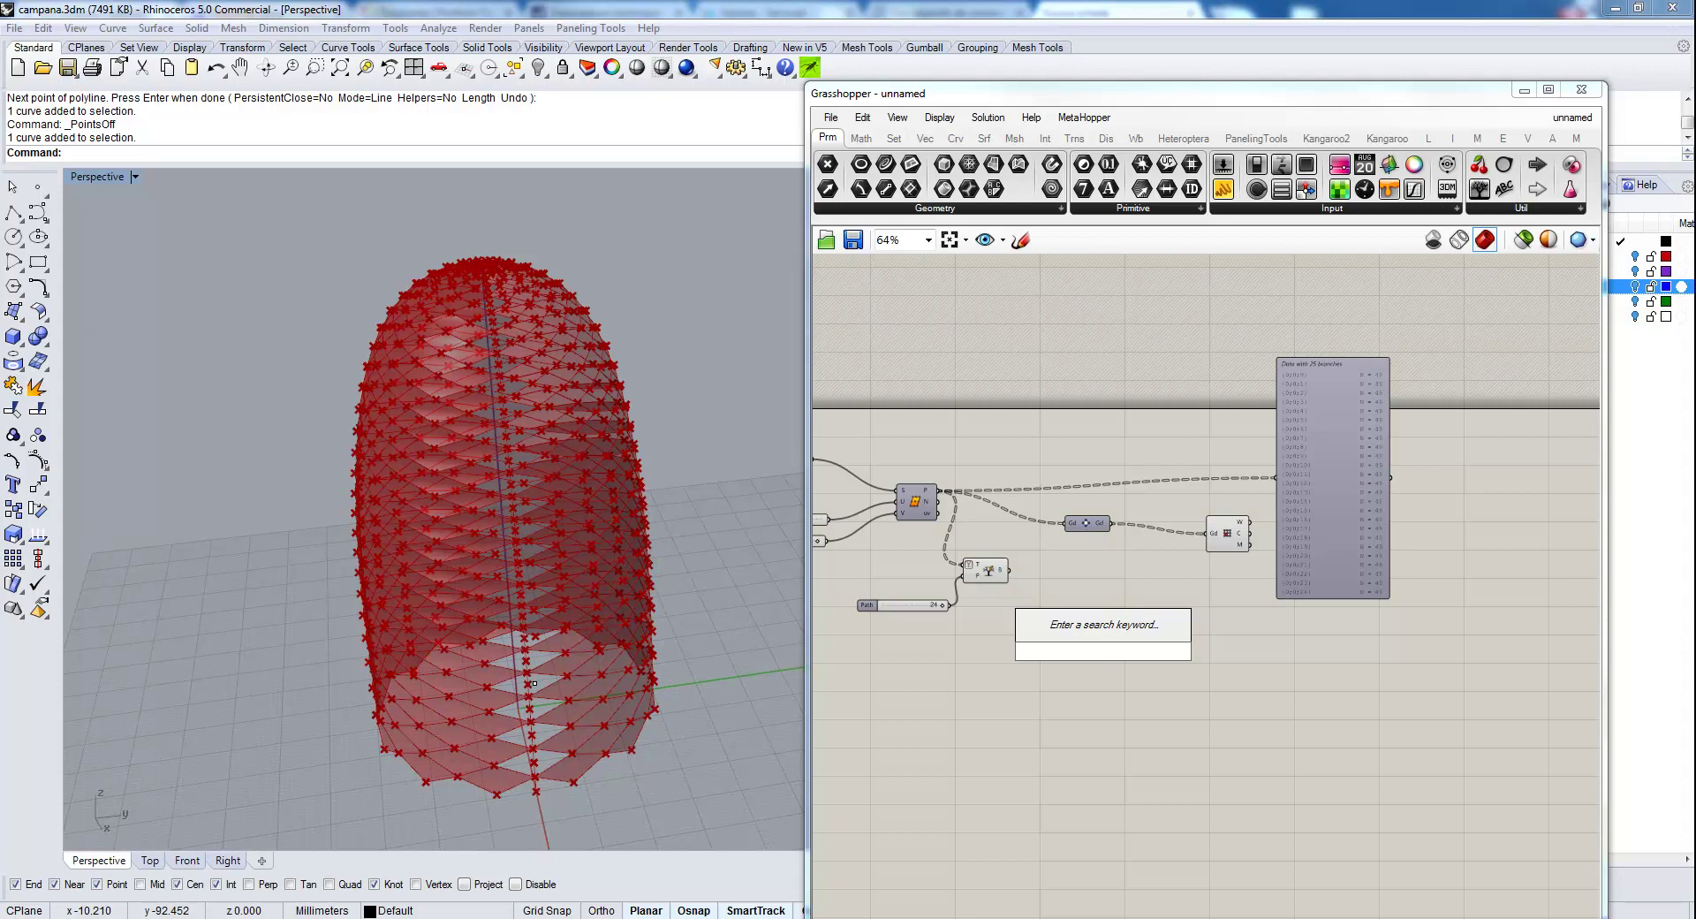
text(wrap )
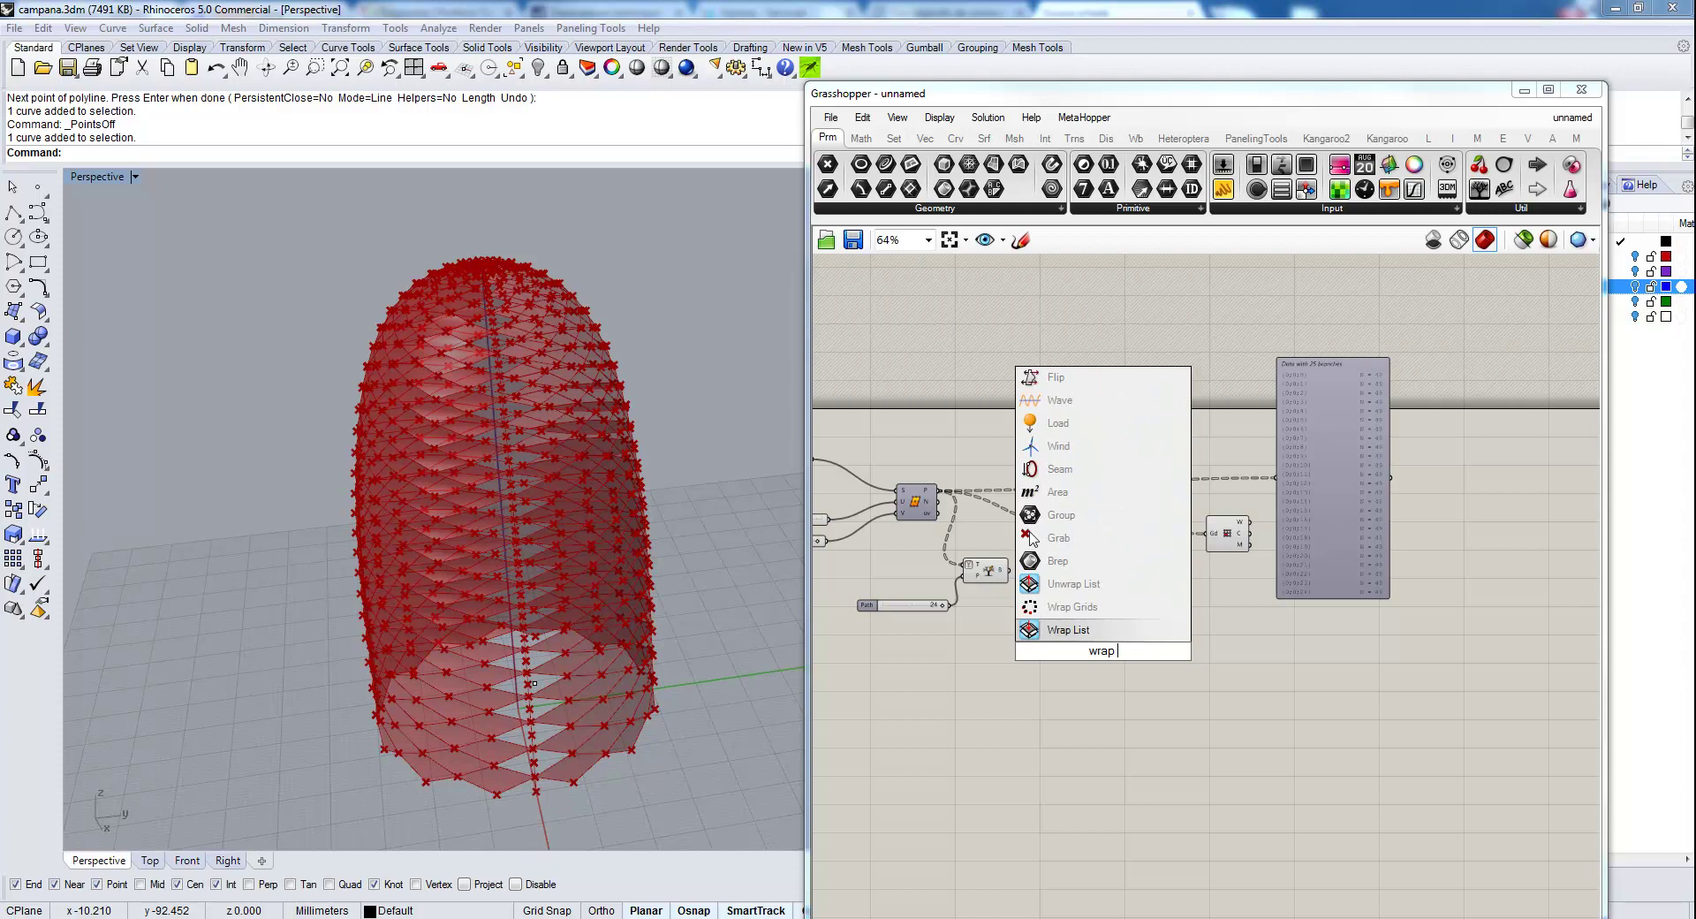
text(grio)
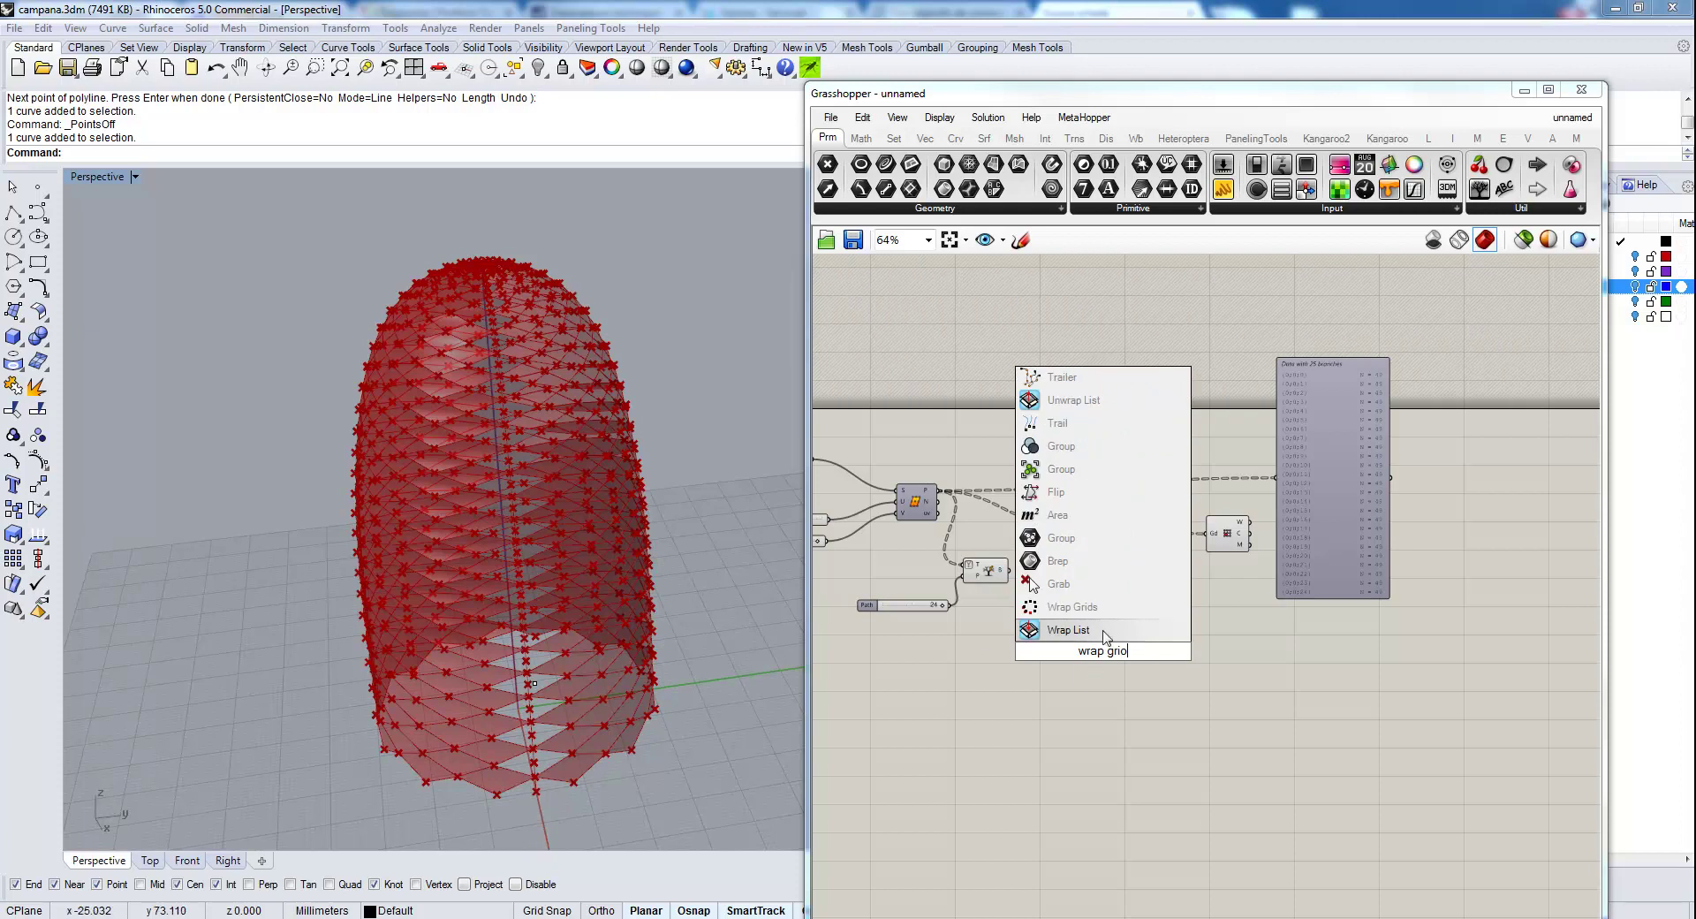
click(1104, 607)
scroll(1125, 661, up, 5)
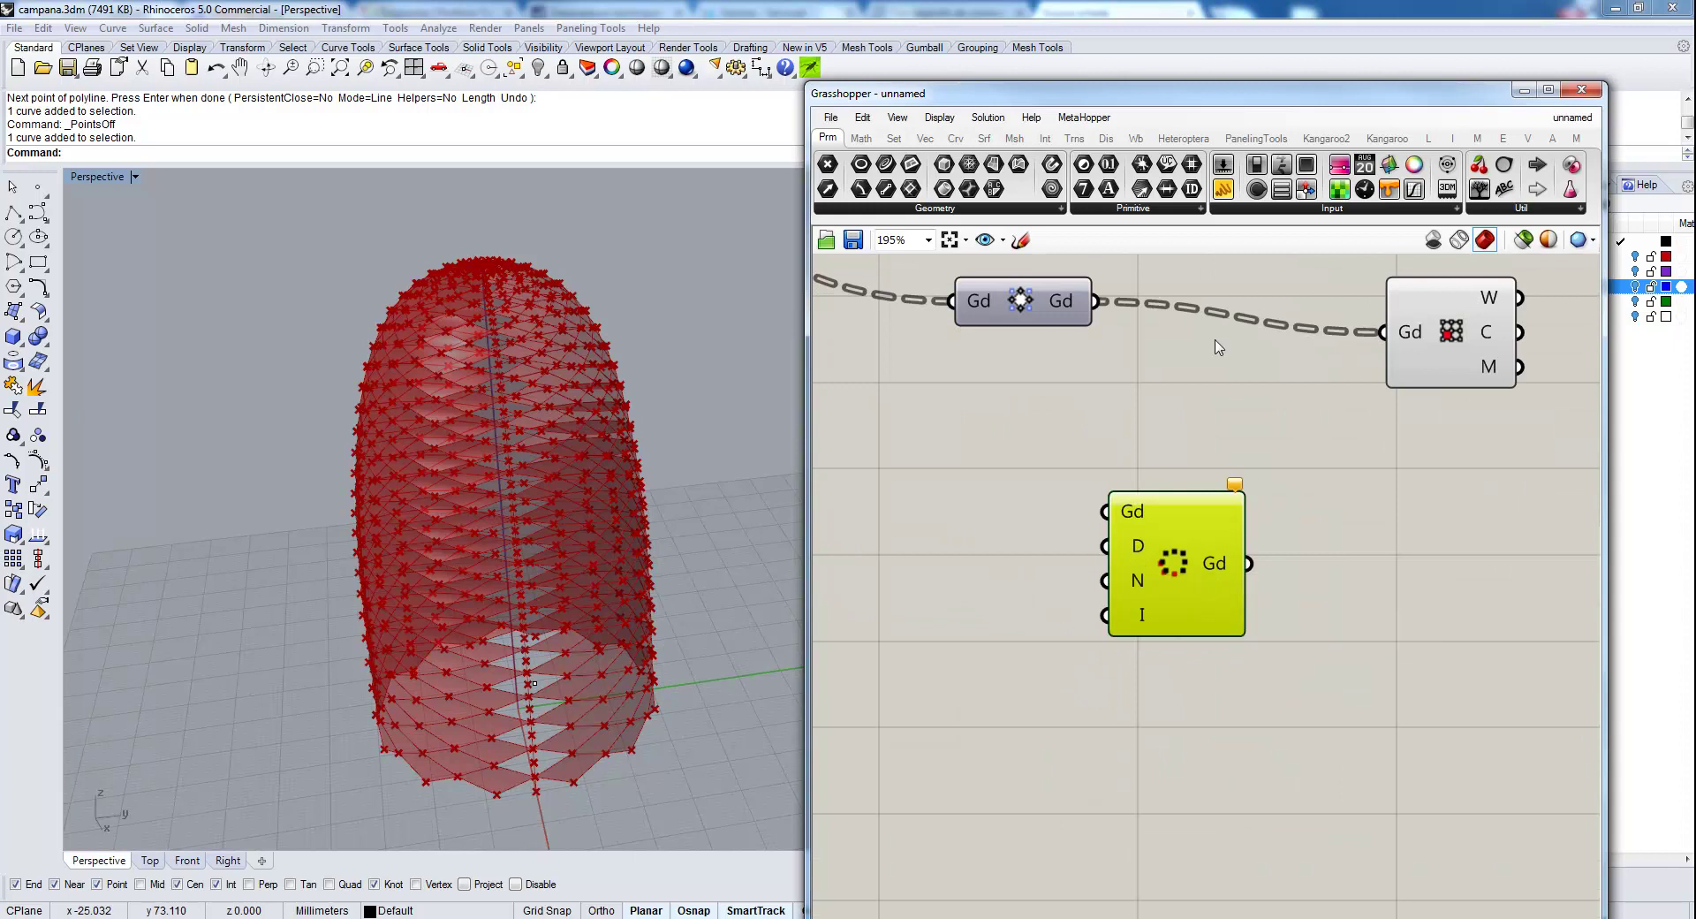
Add a small text panel containing 0 beside the inputs of Wrap Grids.
drag(1238, 194, 949, 549)
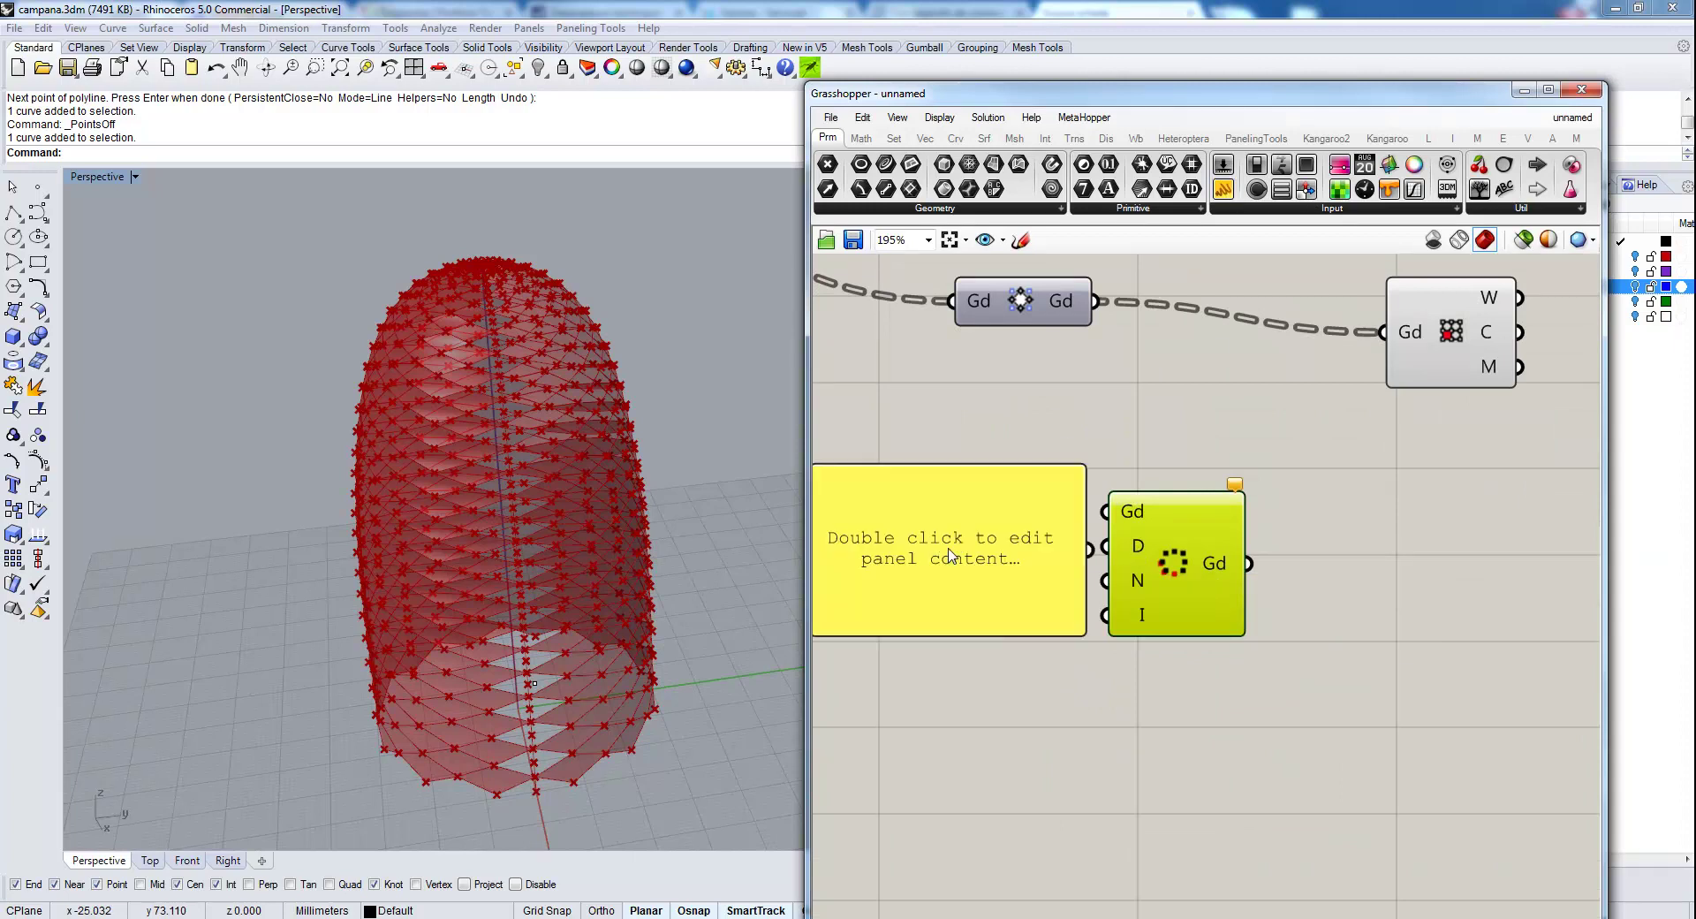
double_click(994, 528)
key(ctrl+a)
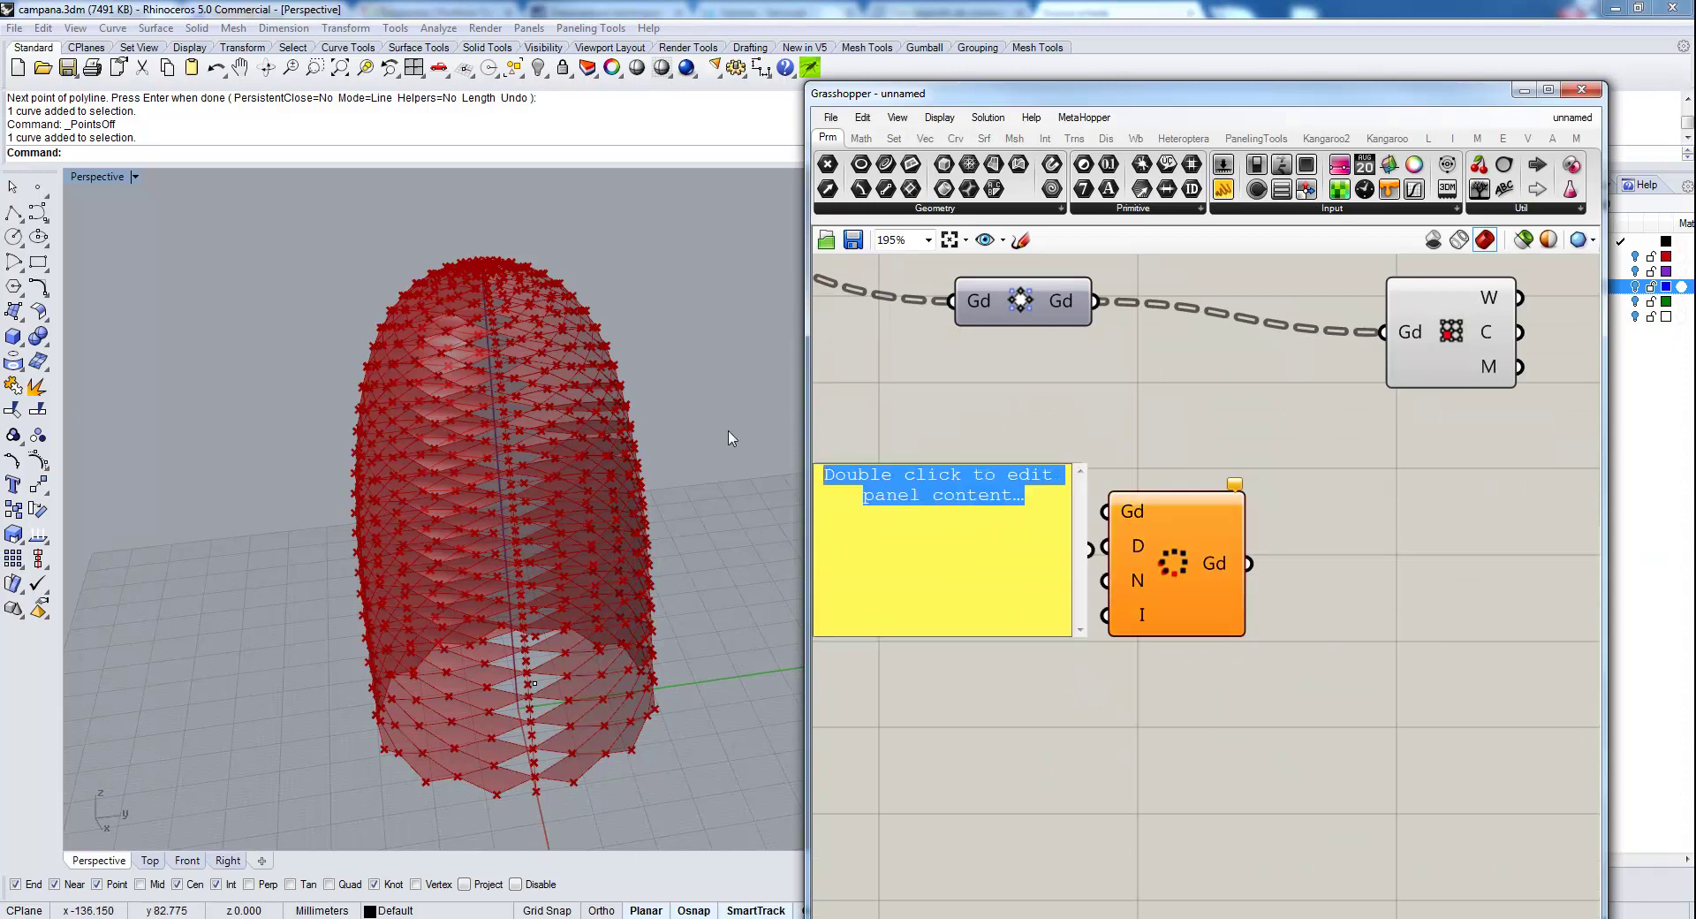
text(0)
click(1071, 728)
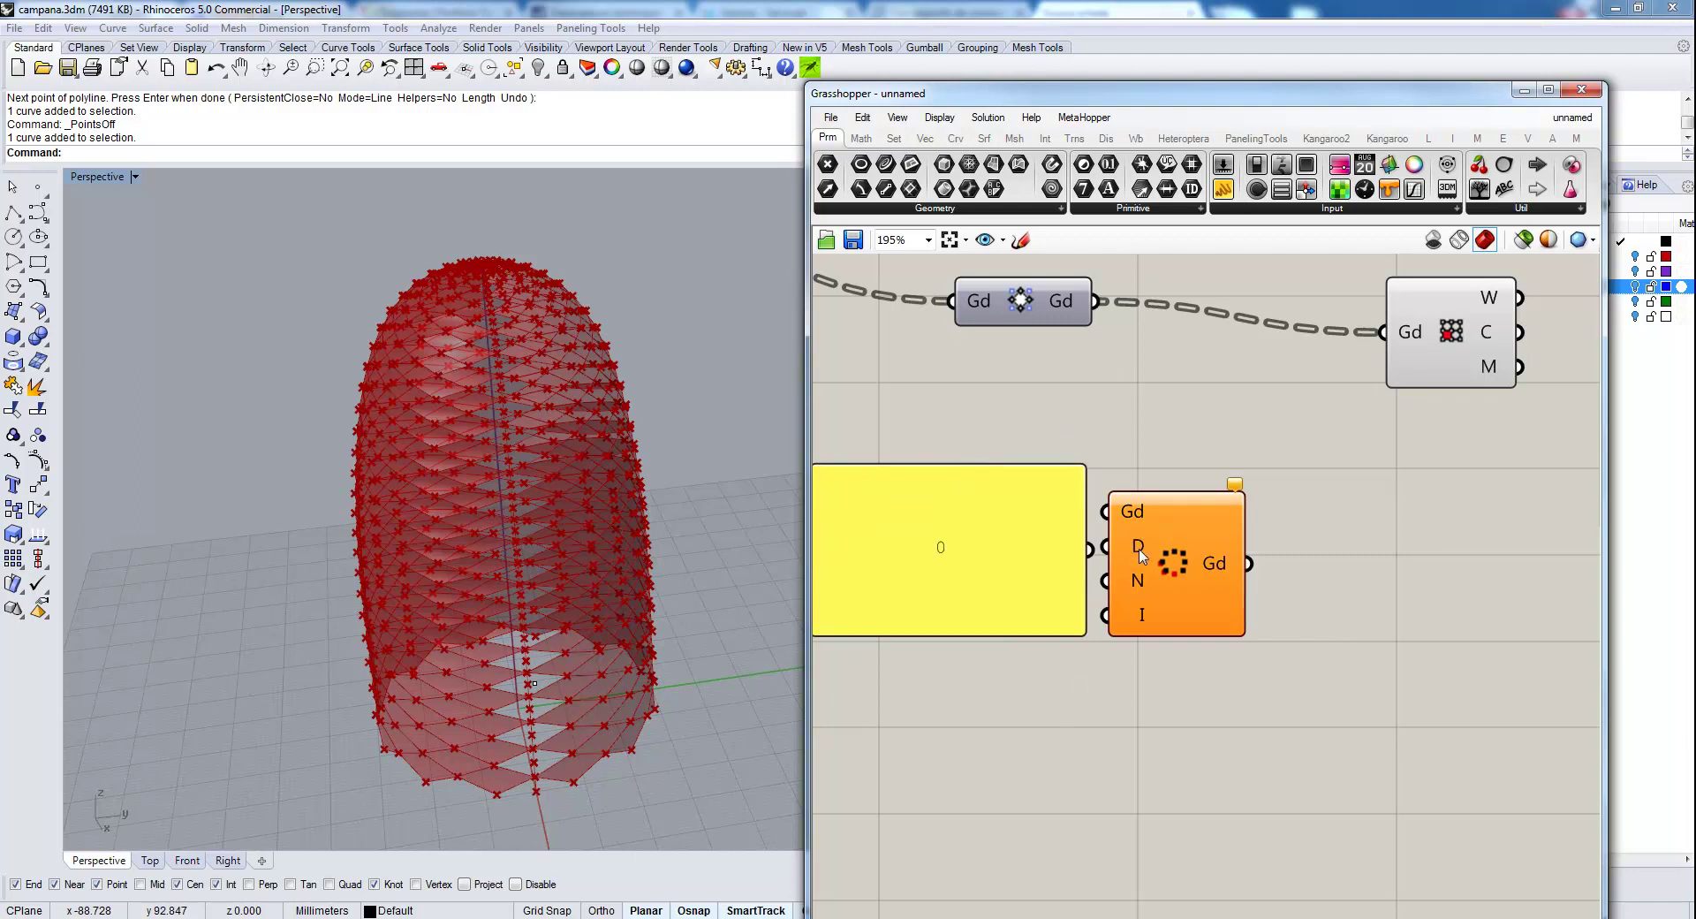
mouse_move(1141, 554)
drag(1079, 463, 940, 541)
drag(895, 605, 968, 536)
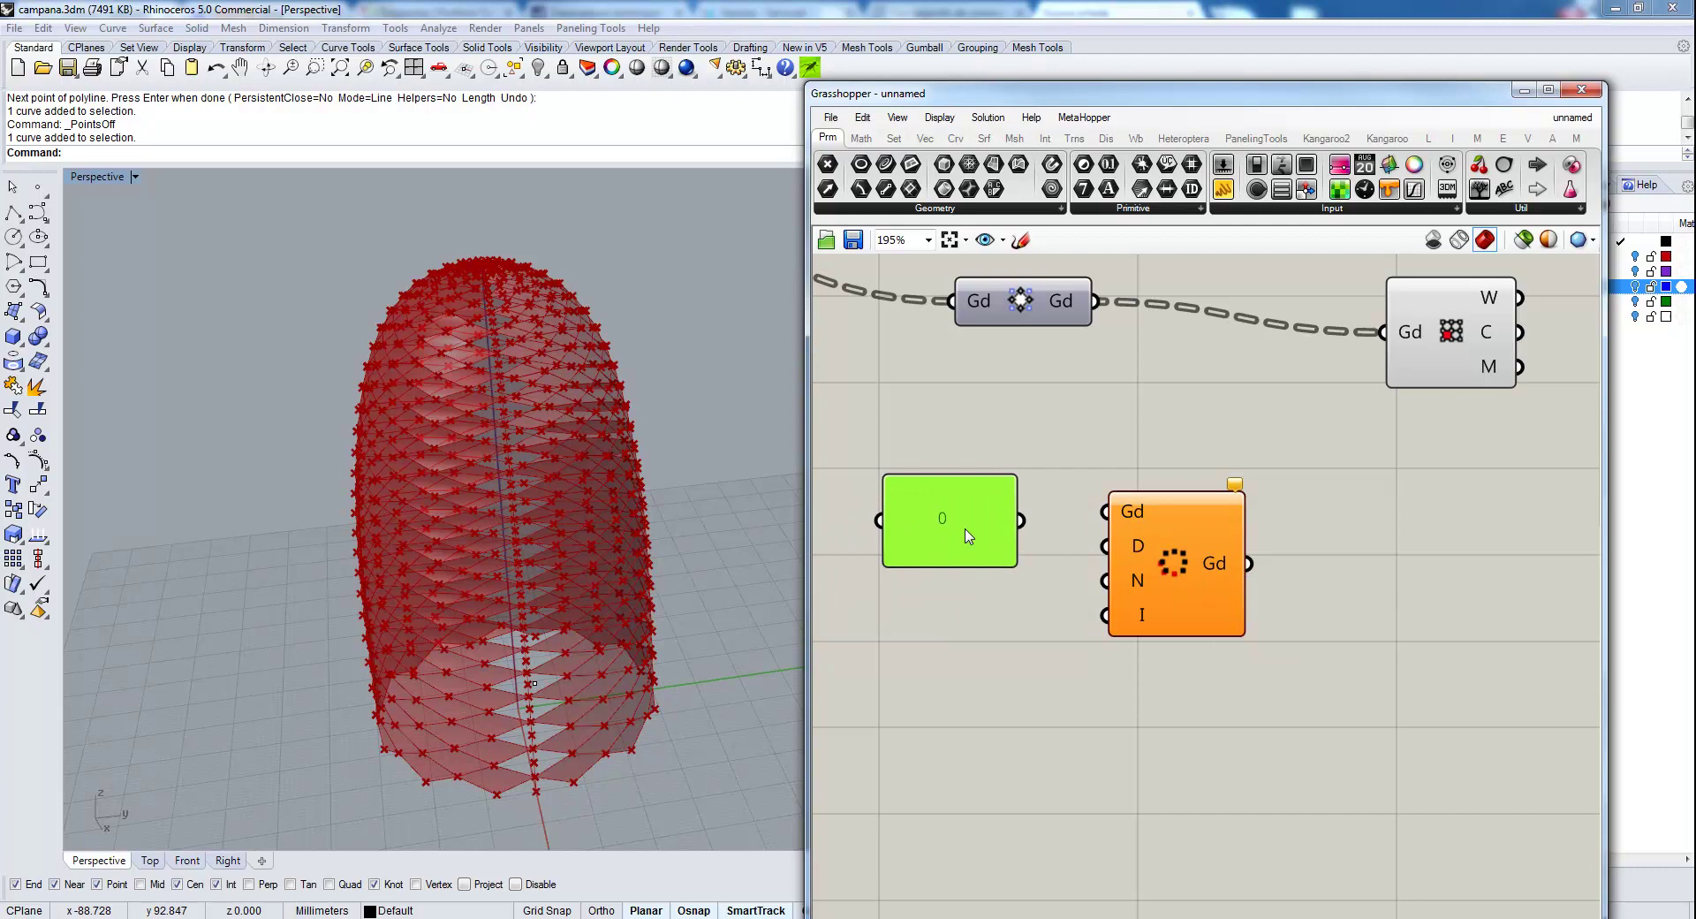
Duplicate the 0 panel twice, stack the copies below the original, and set the middle one to 1.
mouse_move(1137, 582)
key(ctrl+c)
key(ctrl+v)
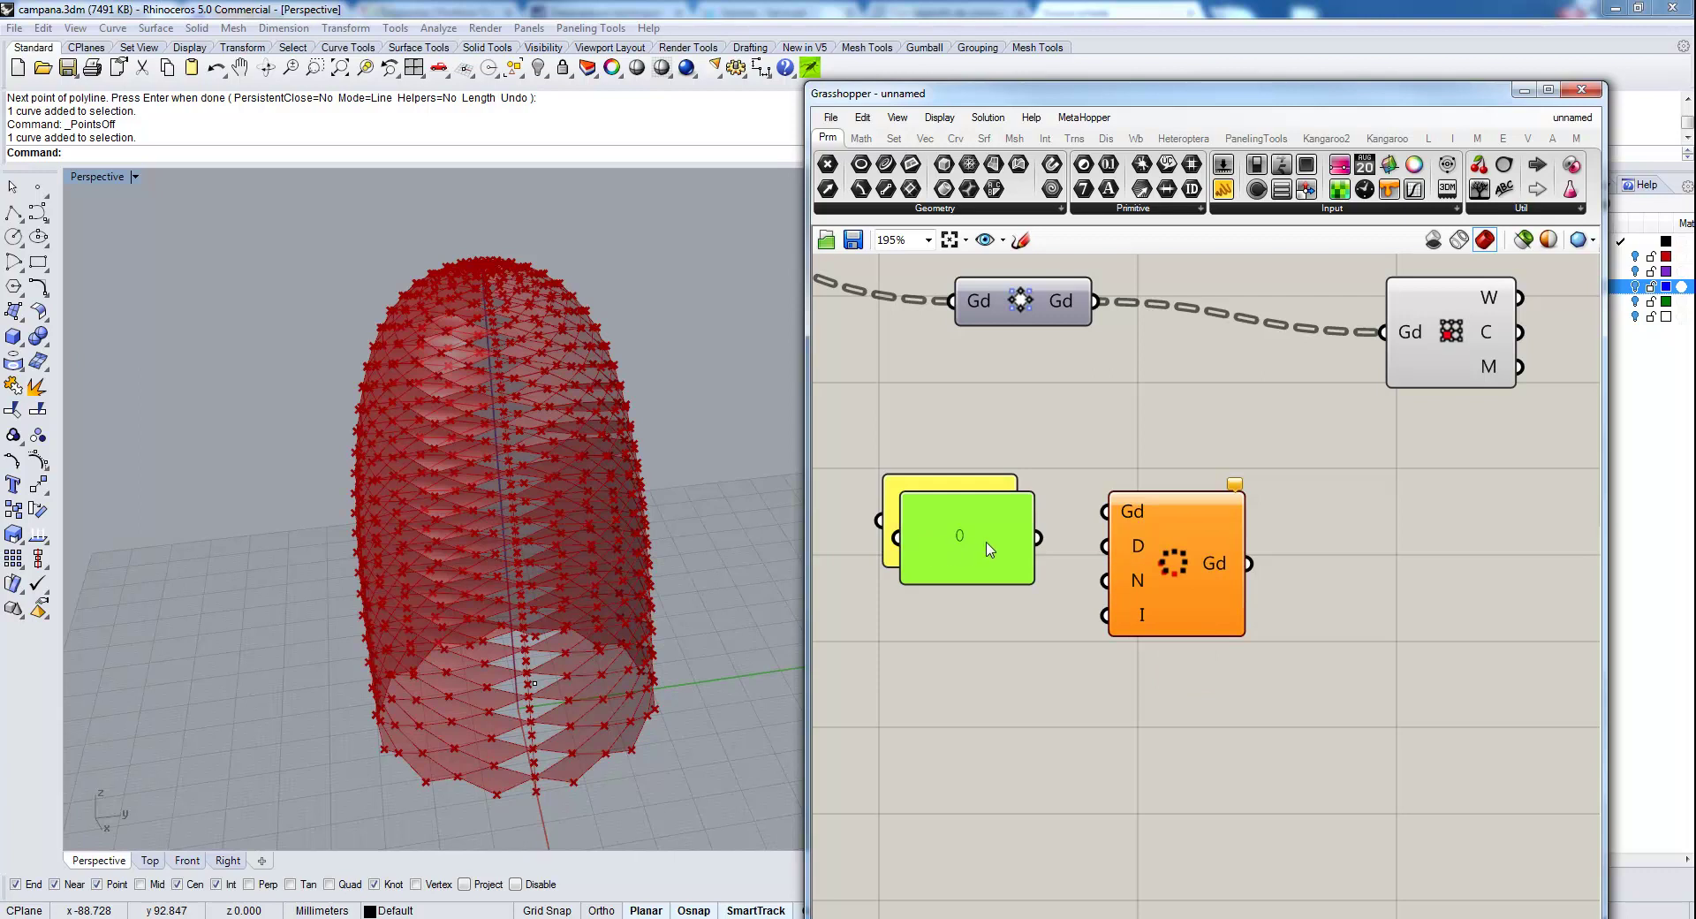
drag(991, 549, 964, 636)
double_click(963, 634)
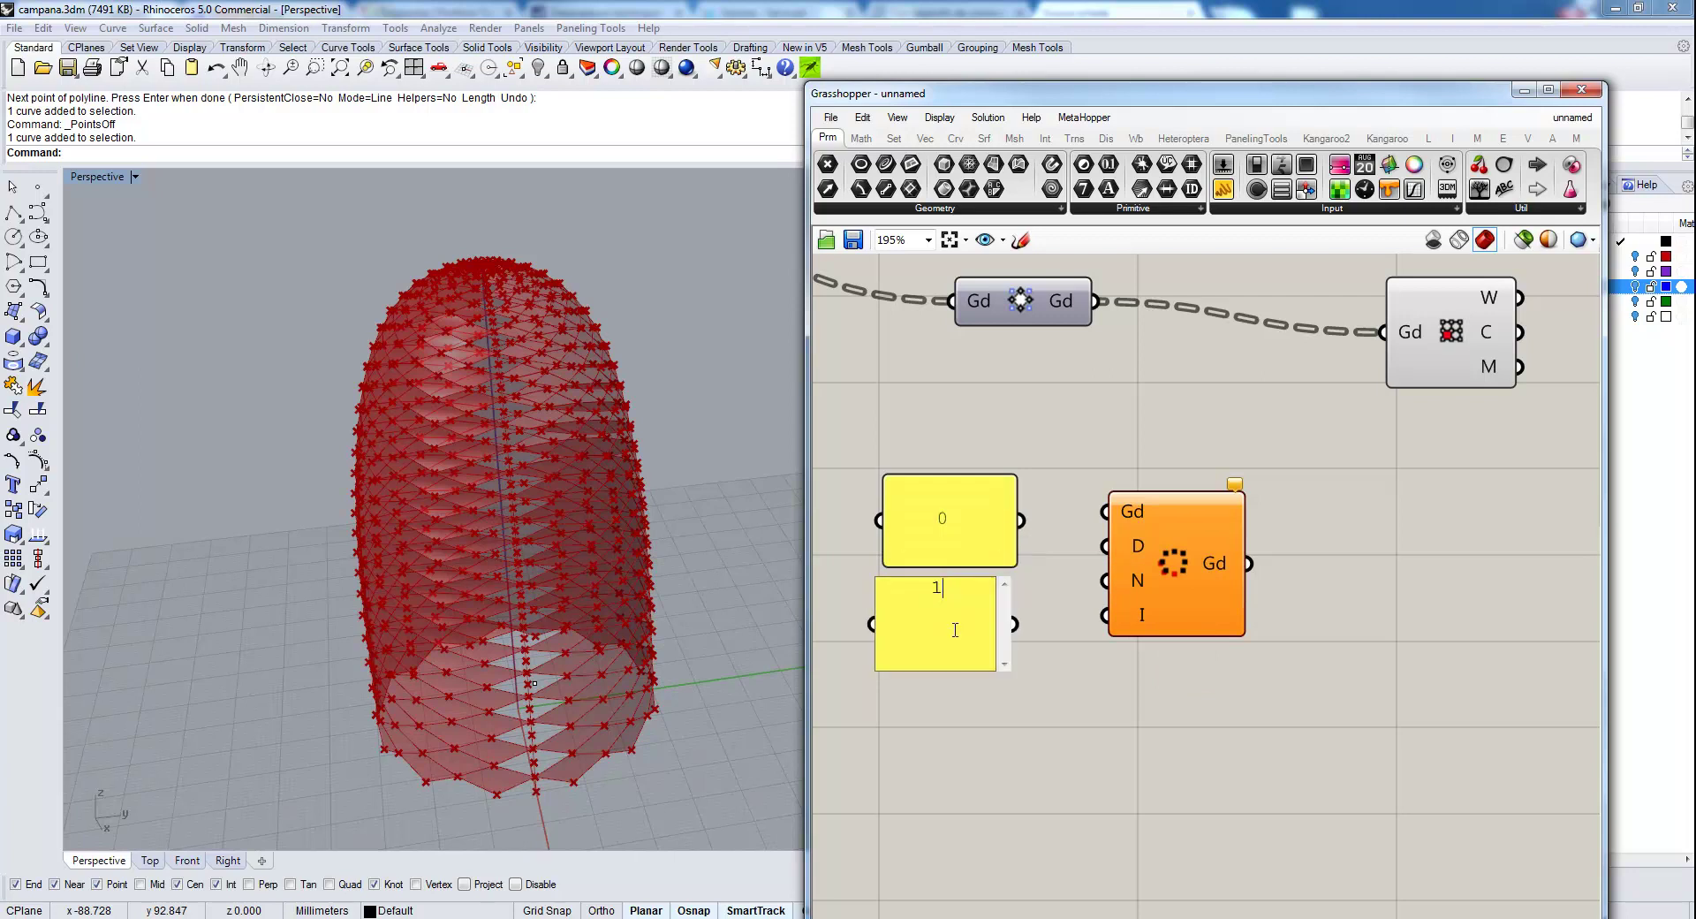
text(1)
click(976, 703)
click(988, 535)
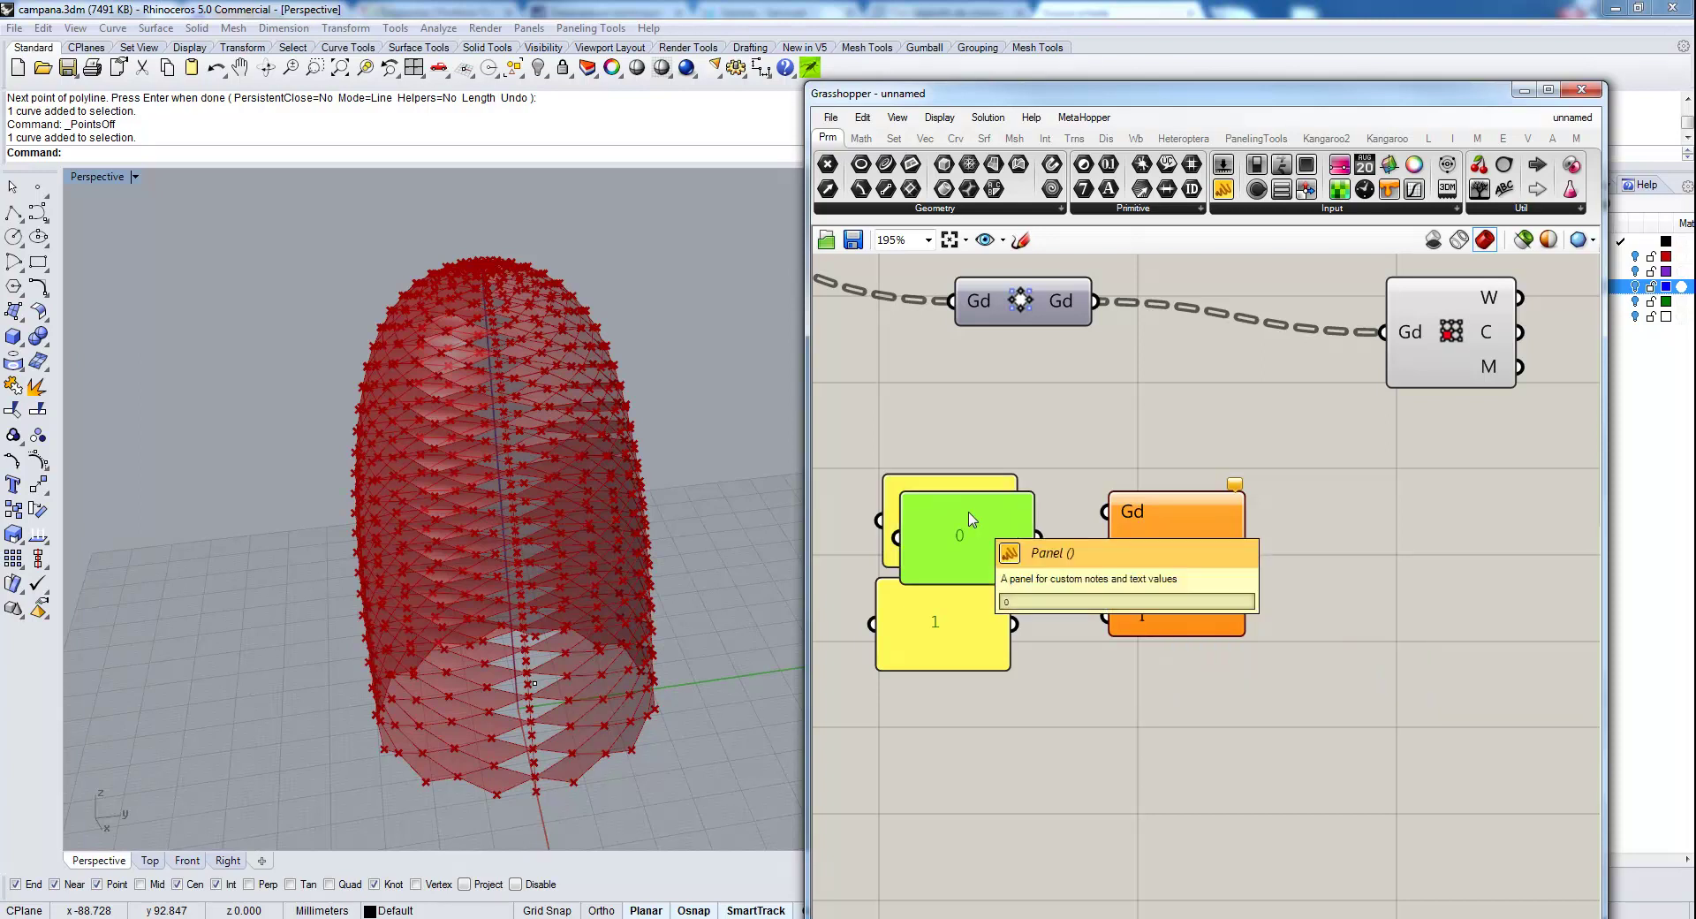
alt+drag(972, 519, 964, 707)
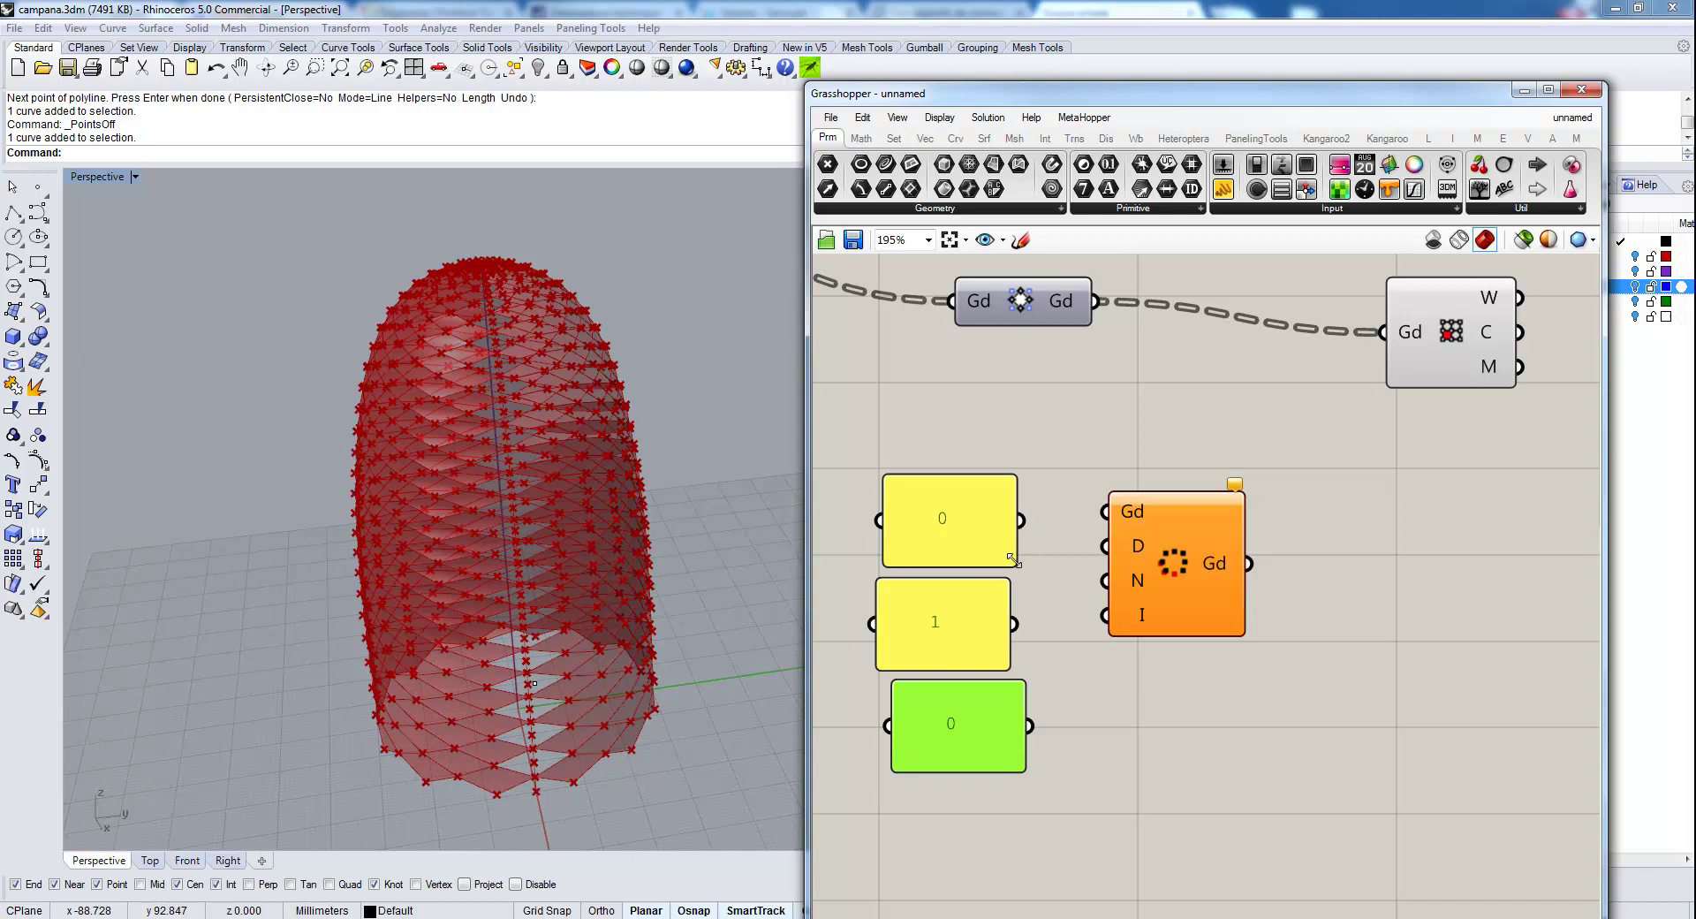
Shrink the first 0 panel and connect the 0, 1 and 0 panels to Wrap Grids' D, N and I inputs.
drag(1012, 560, 1105, 545)
drag(1015, 623, 1105, 581)
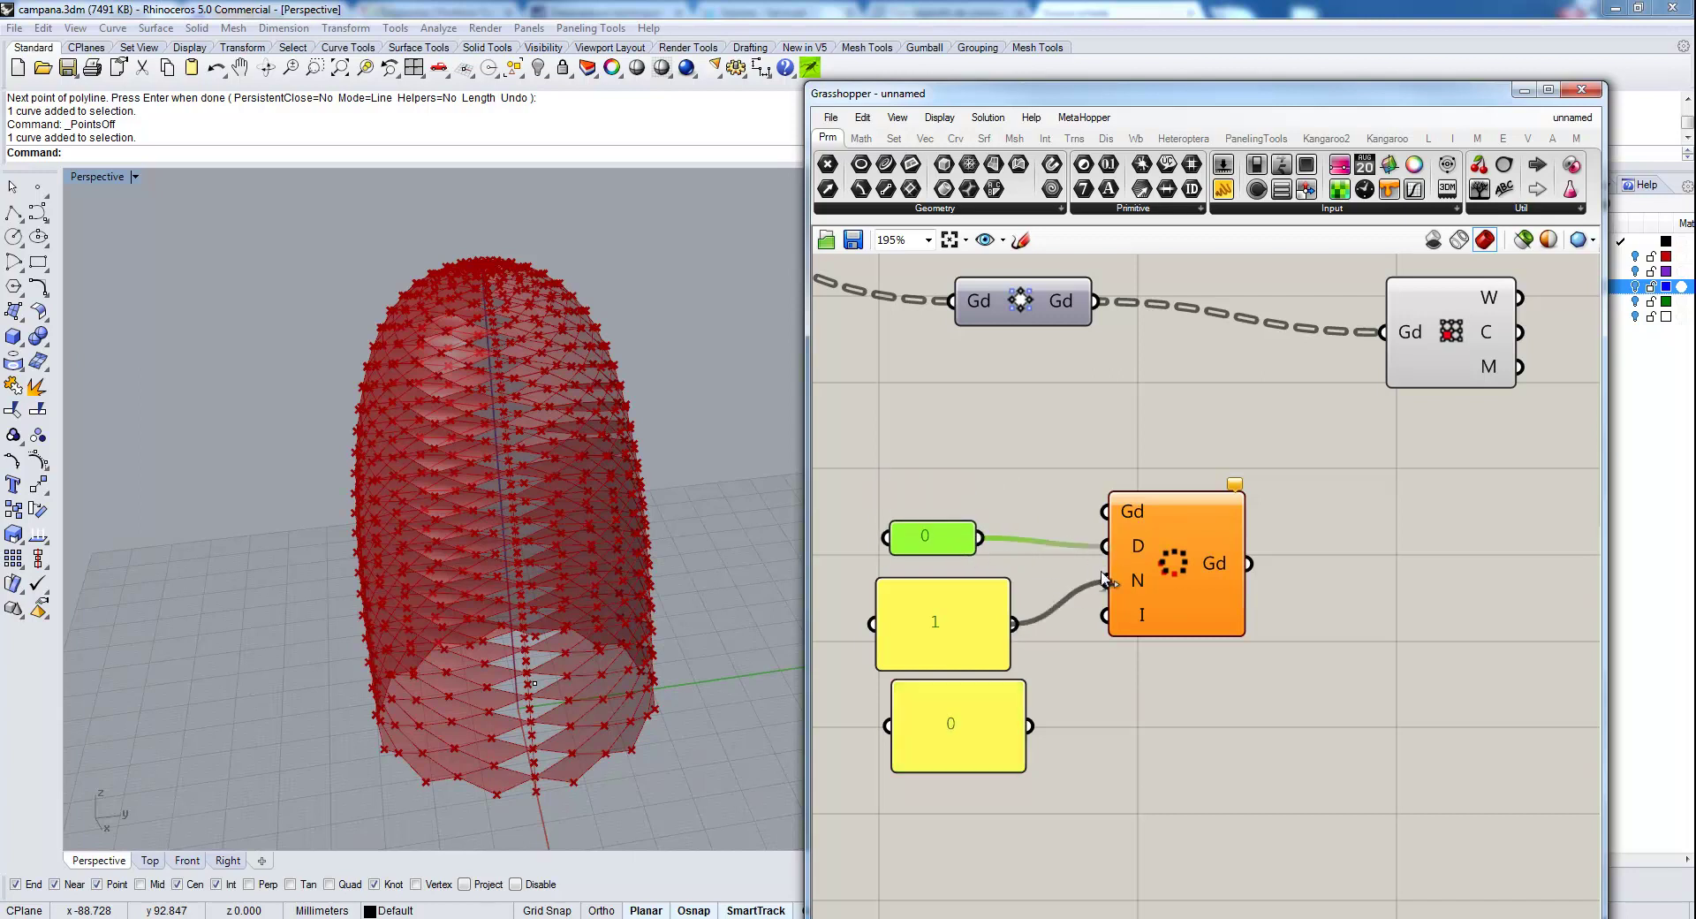
drag(1031, 726, 1106, 616)
Connect the Divide Surface points to Wrap Grids' Gd input and feed its output into Convert to Diamond instead.
scroll(1152, 704, down, 1)
right_drag(1152, 705, 1265, 771)
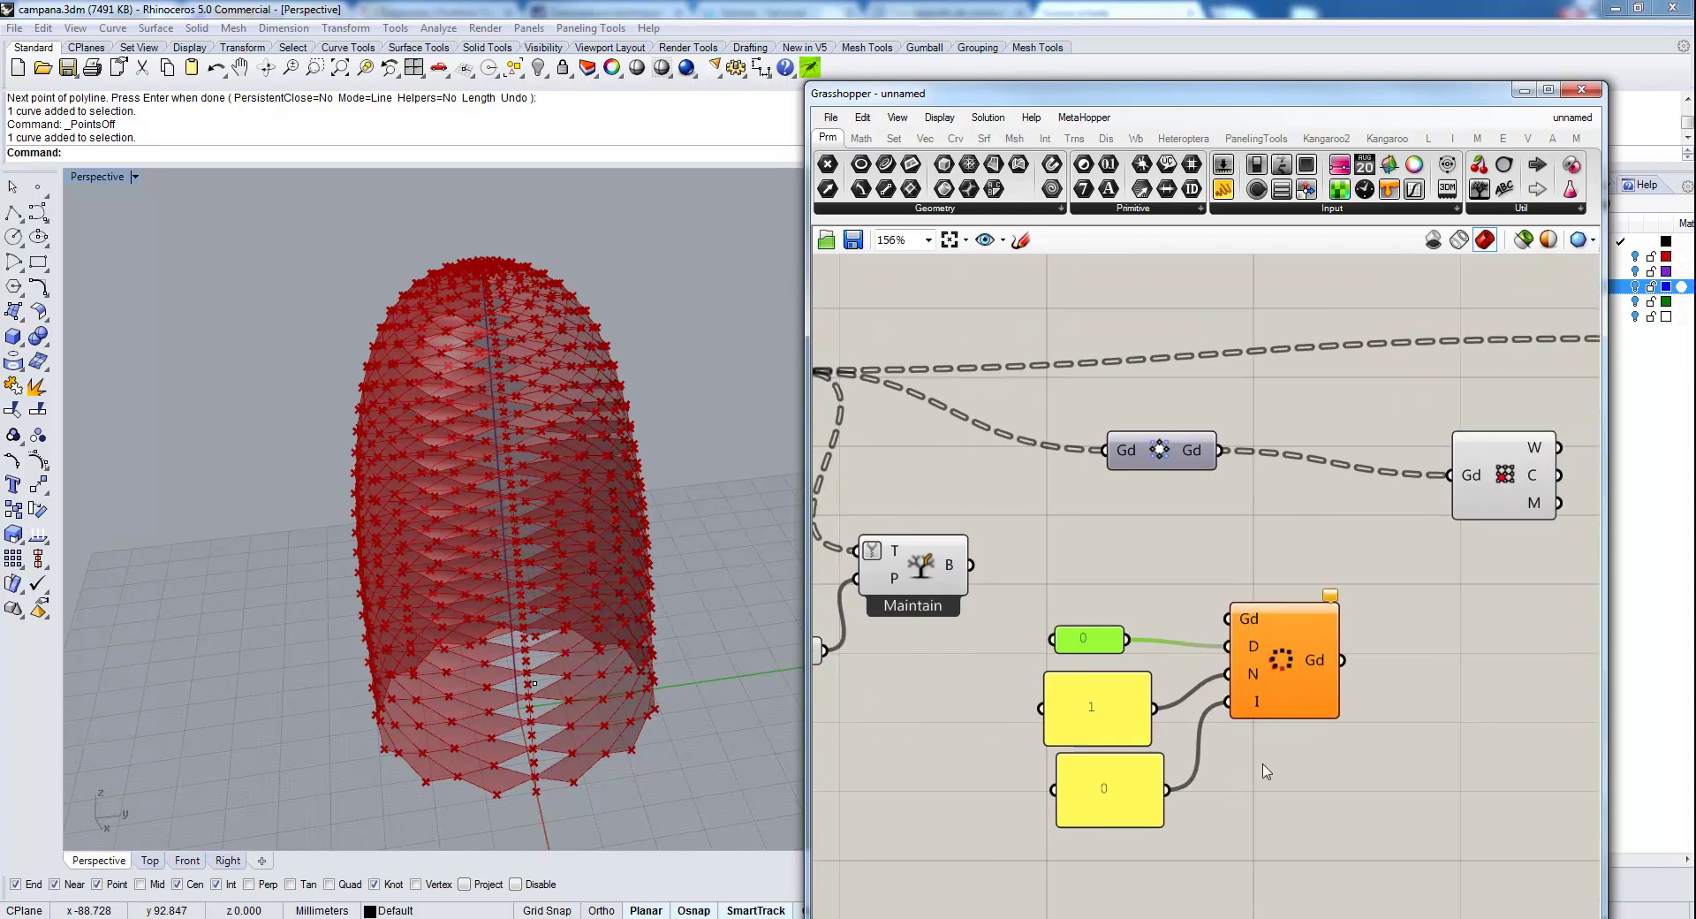
scroll(1265, 770, down, 2)
right_drag(1268, 638, 1247, 610)
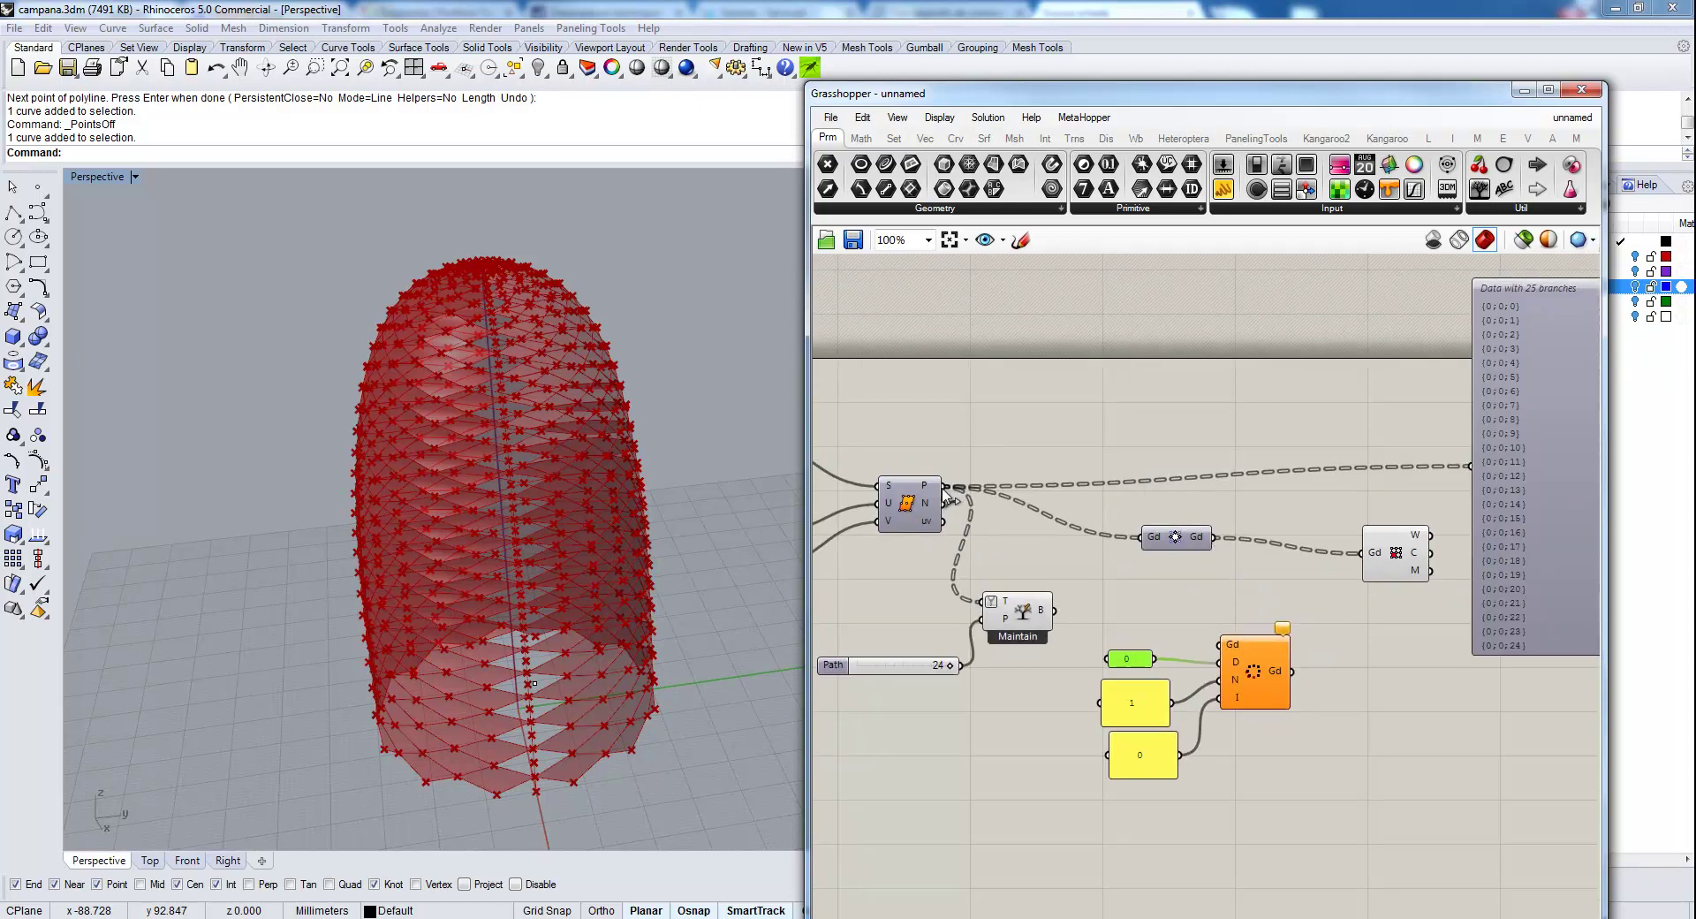
drag(945, 485, 1211, 646)
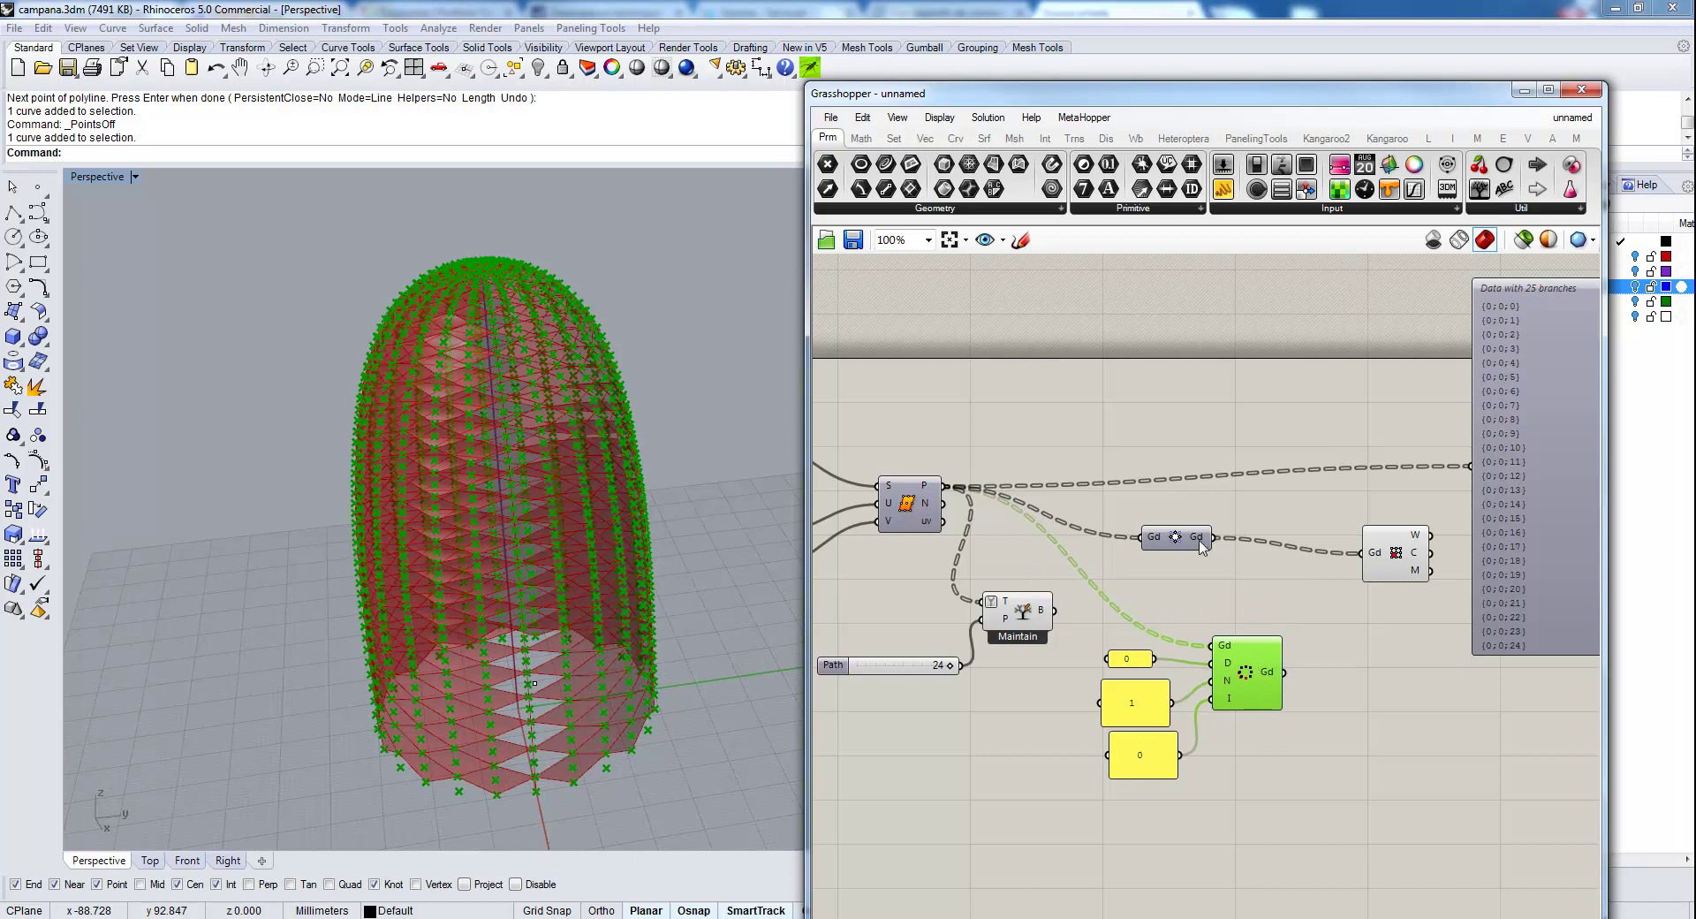
drag(1202, 546, 1248, 547)
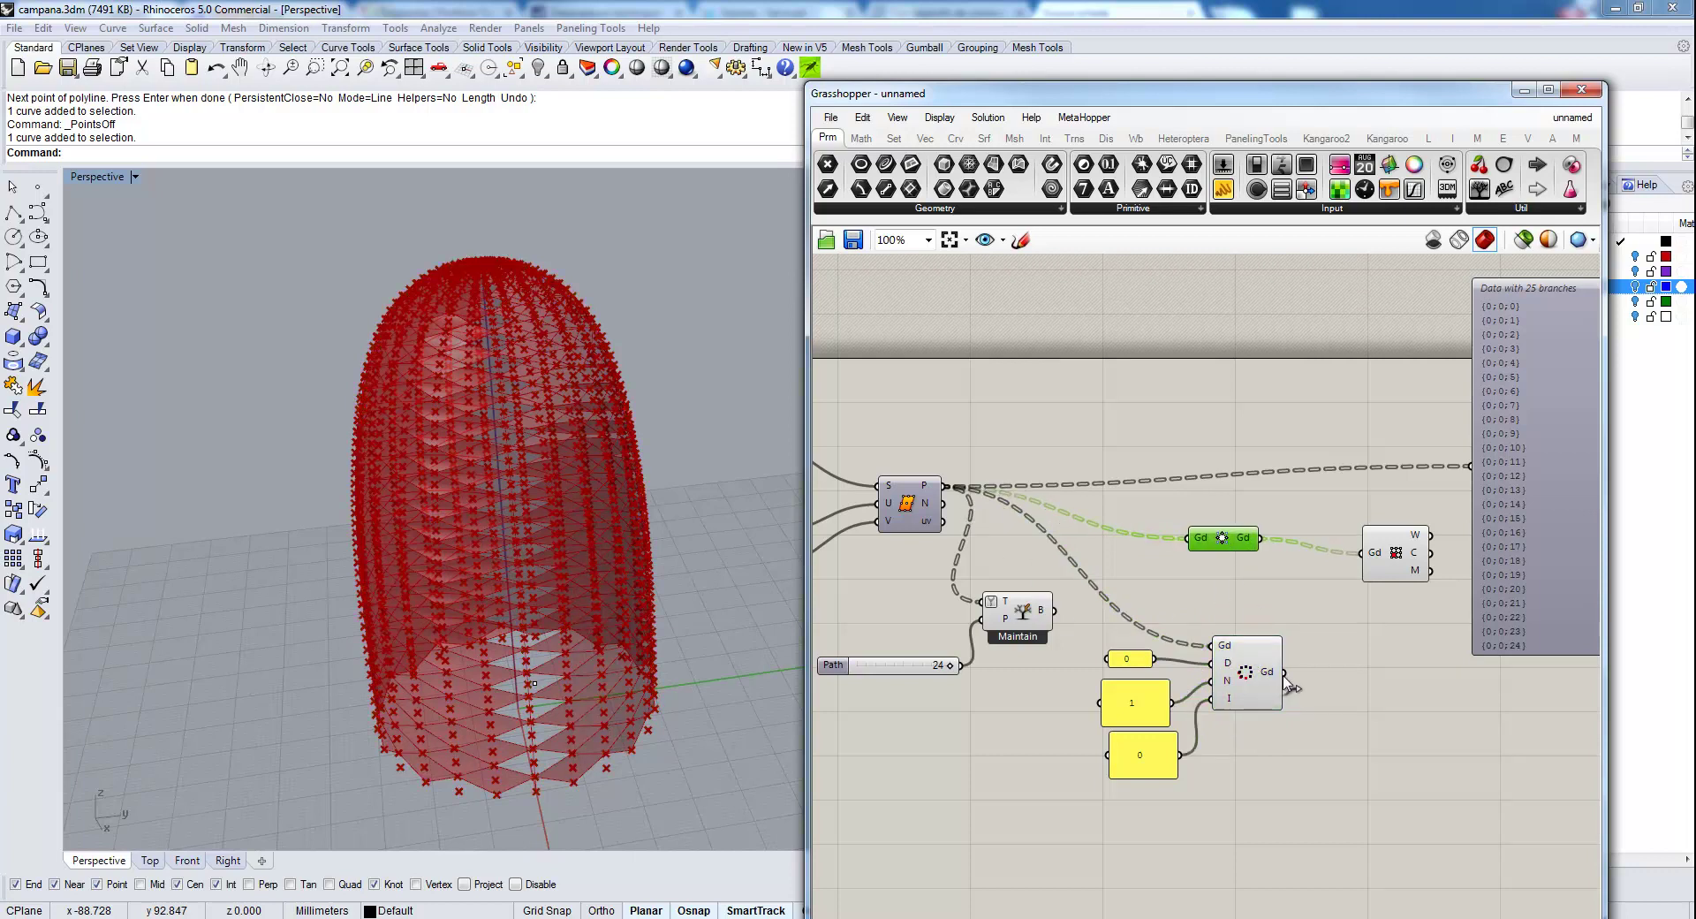
drag(1285, 676, 1252, 541)
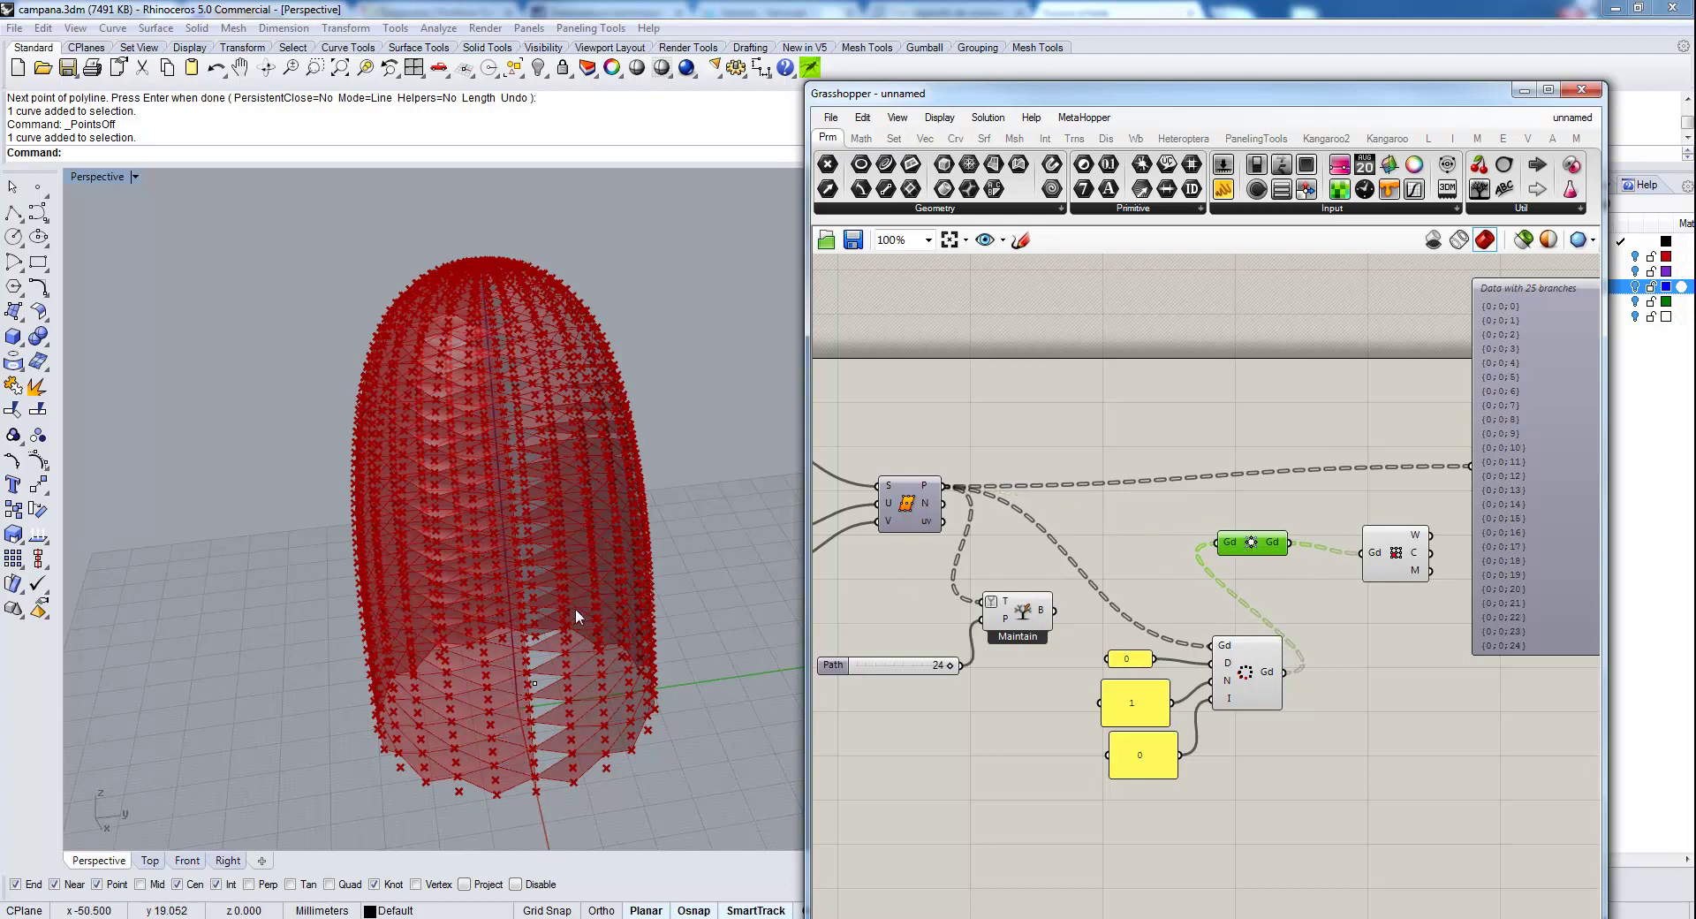
scroll(568, 648, up, 3)
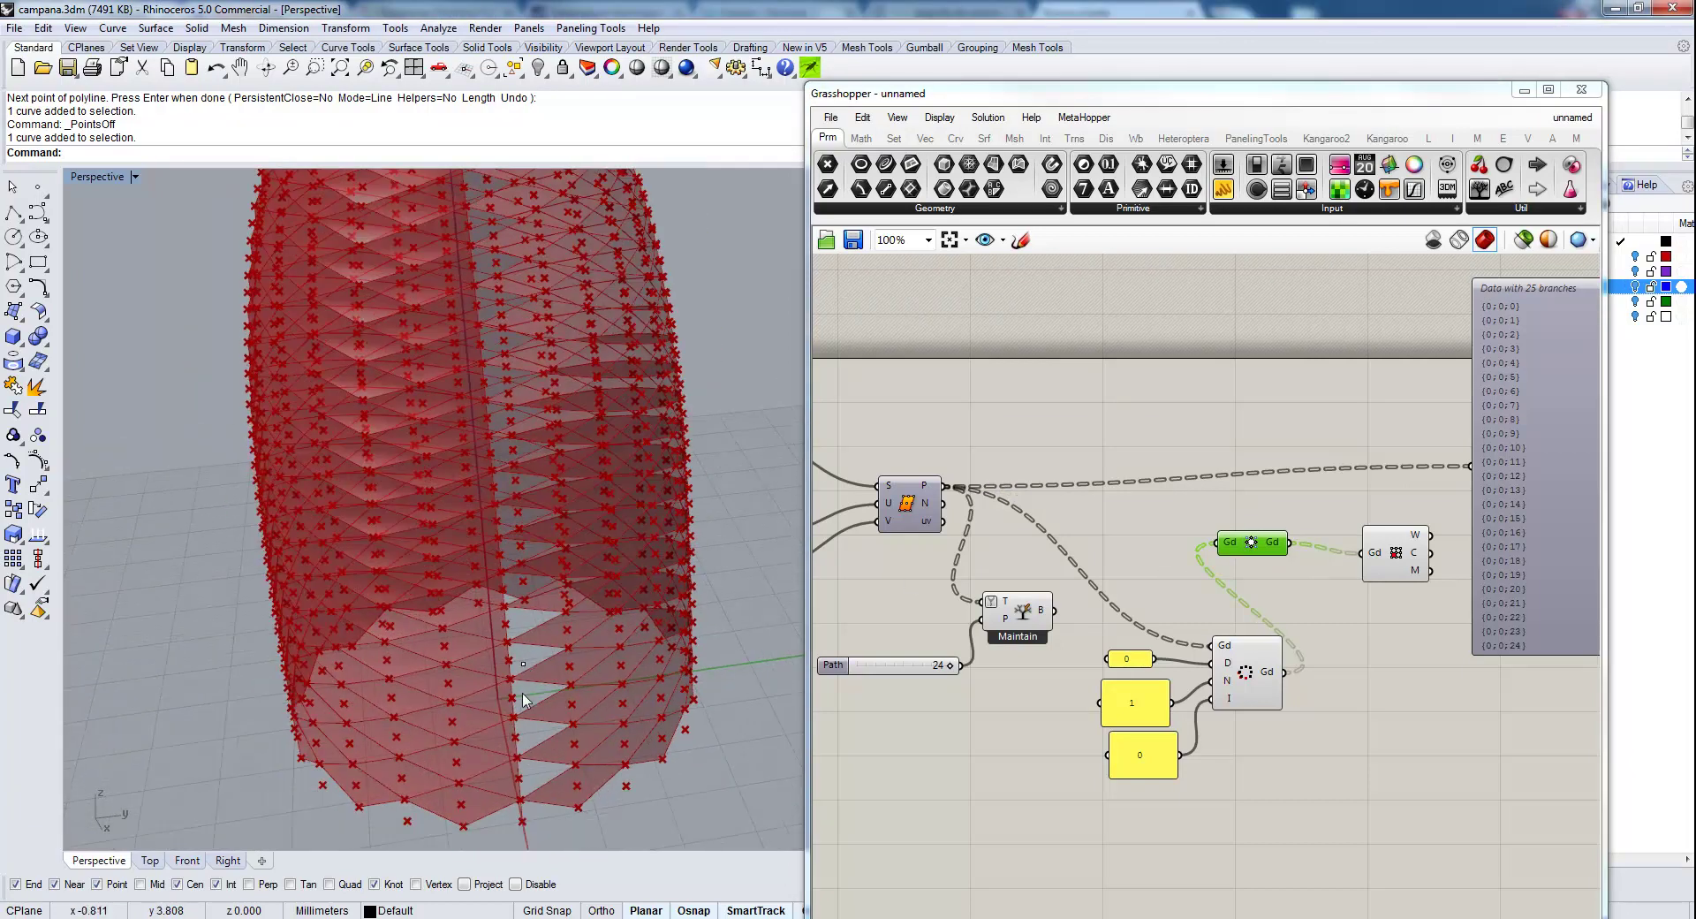
Set the Path slider to 0 and change the panel feeding Wrap Grids' I input to 1.
click(1159, 769)
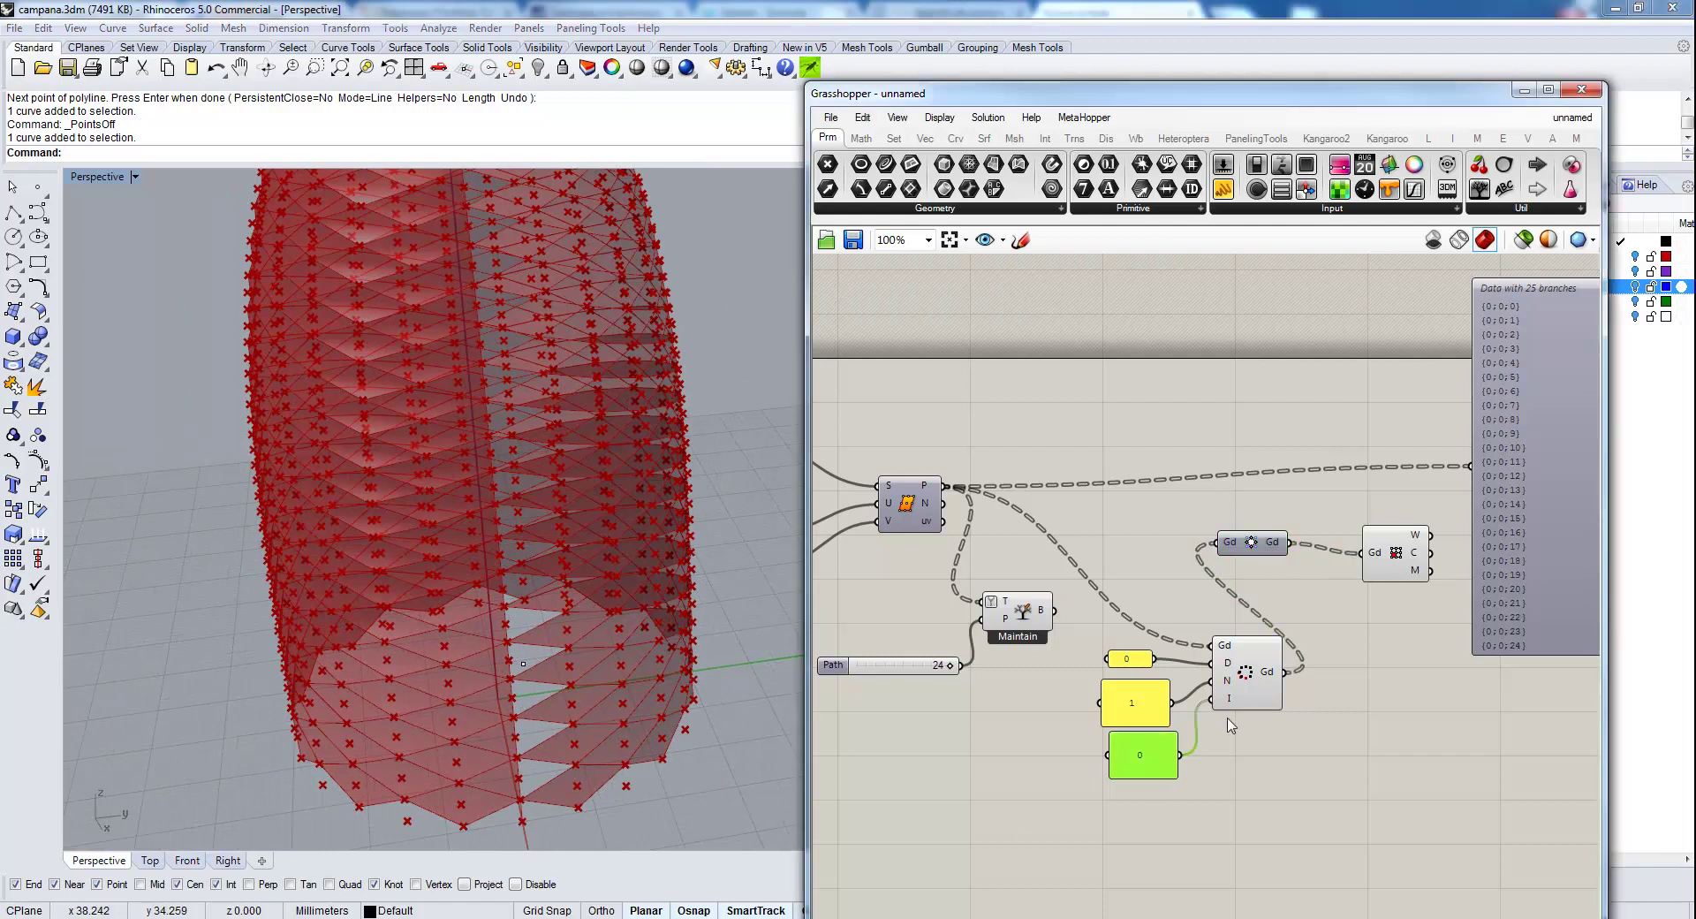
click(1023, 616)
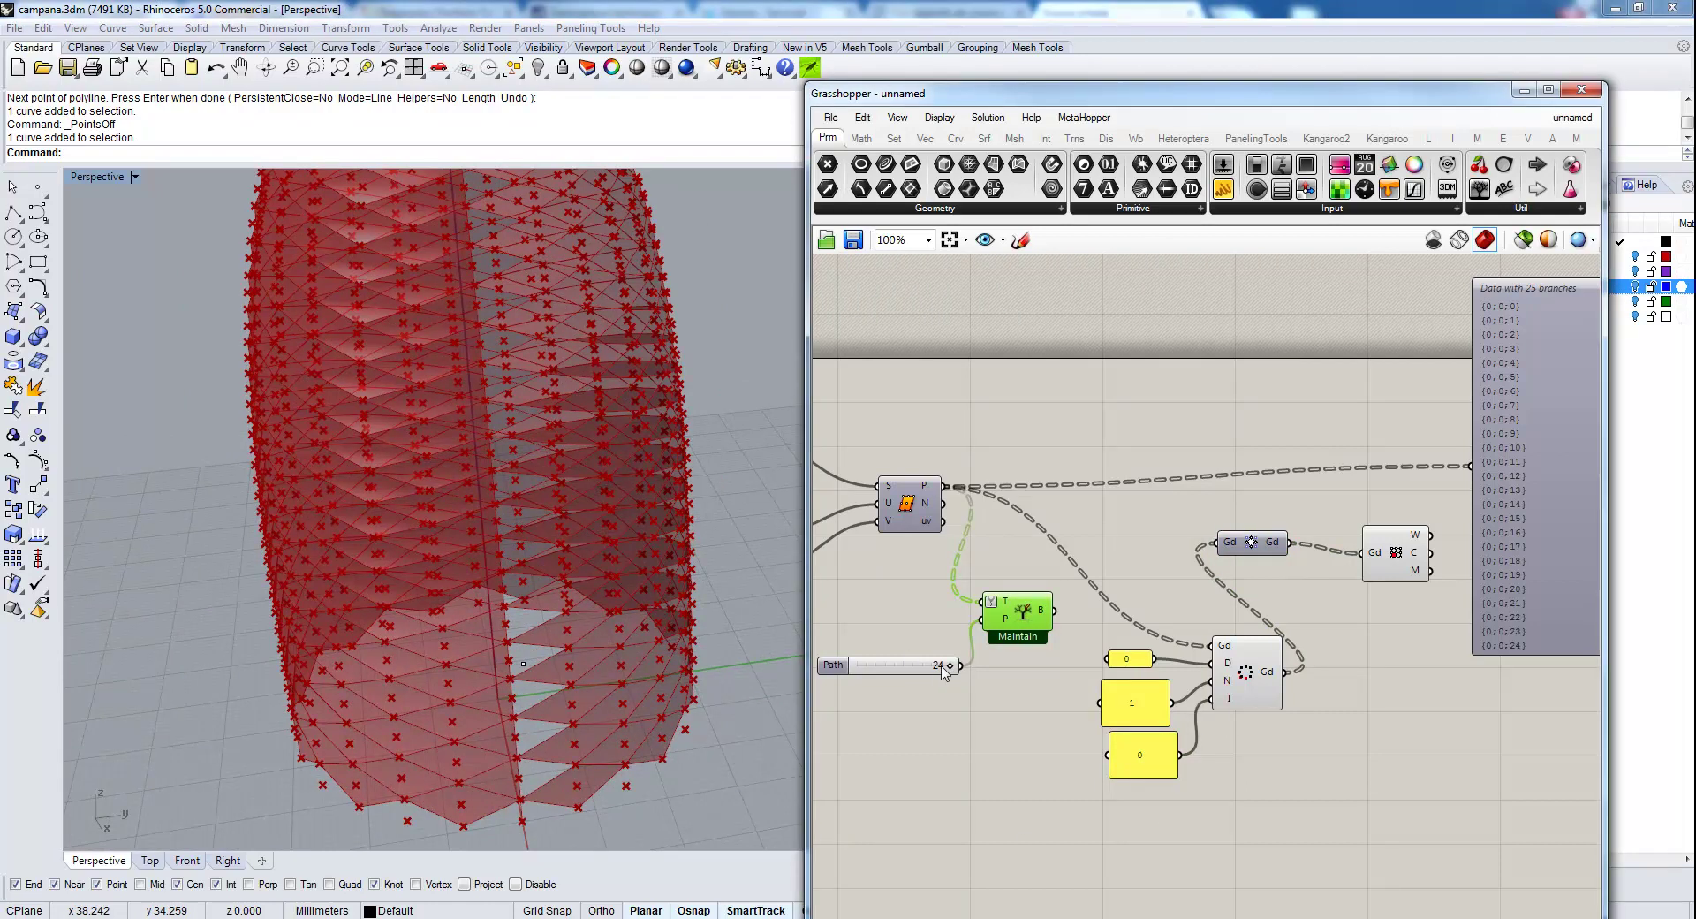
drag(943, 667, 795, 676)
double_click(1145, 777)
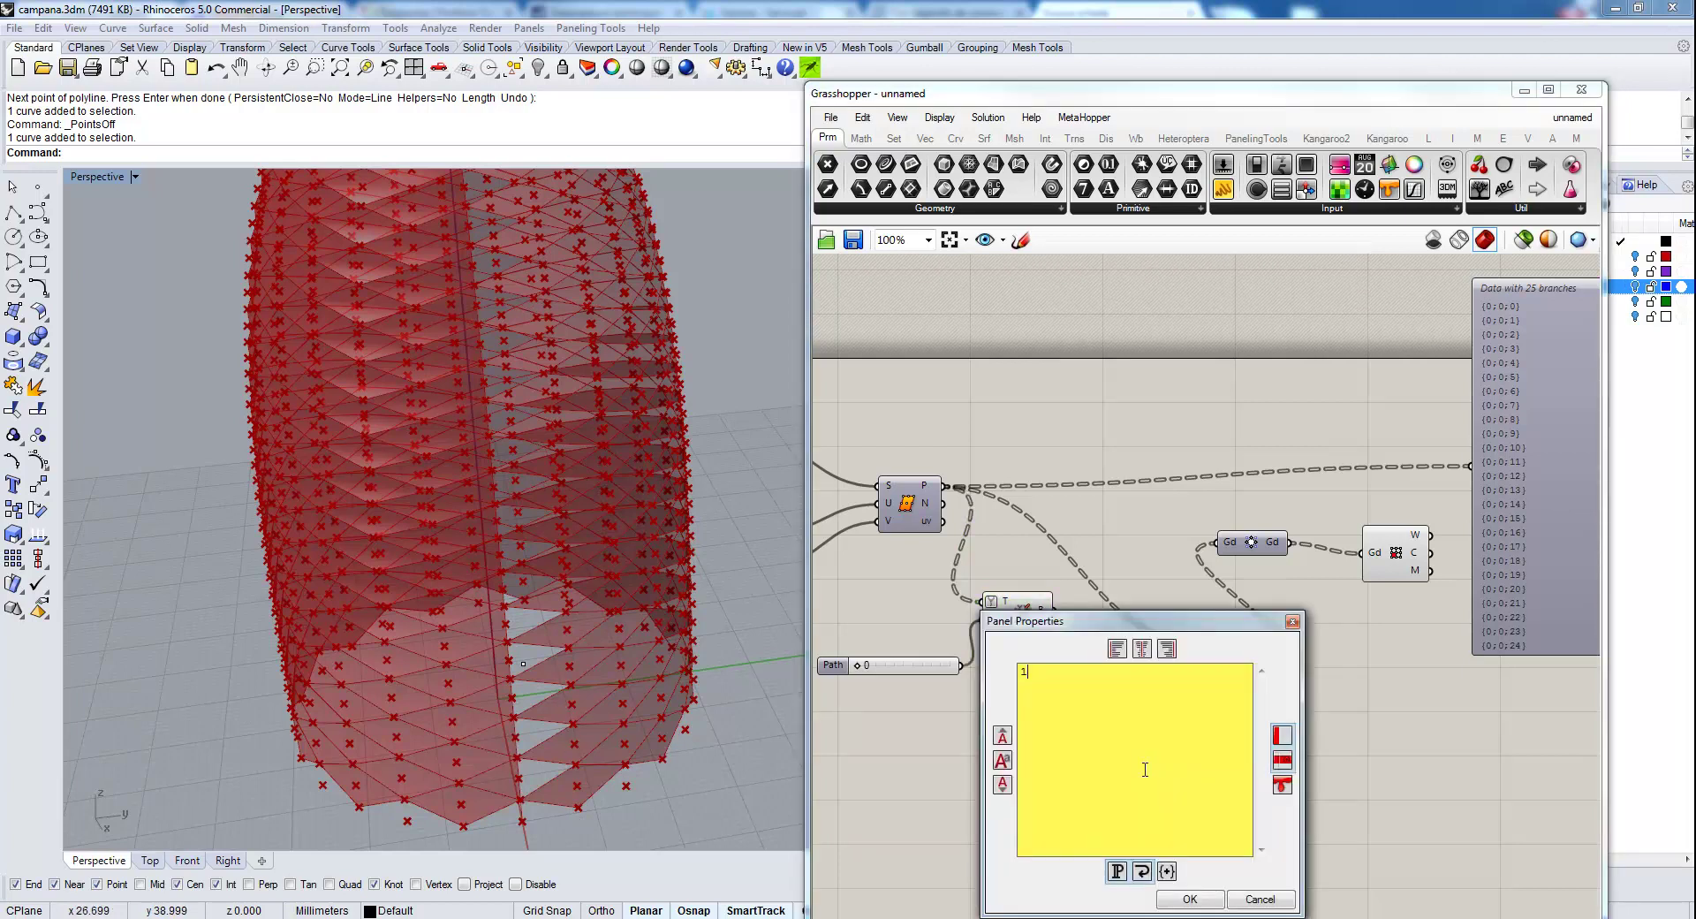
text(1)
click(1189, 899)
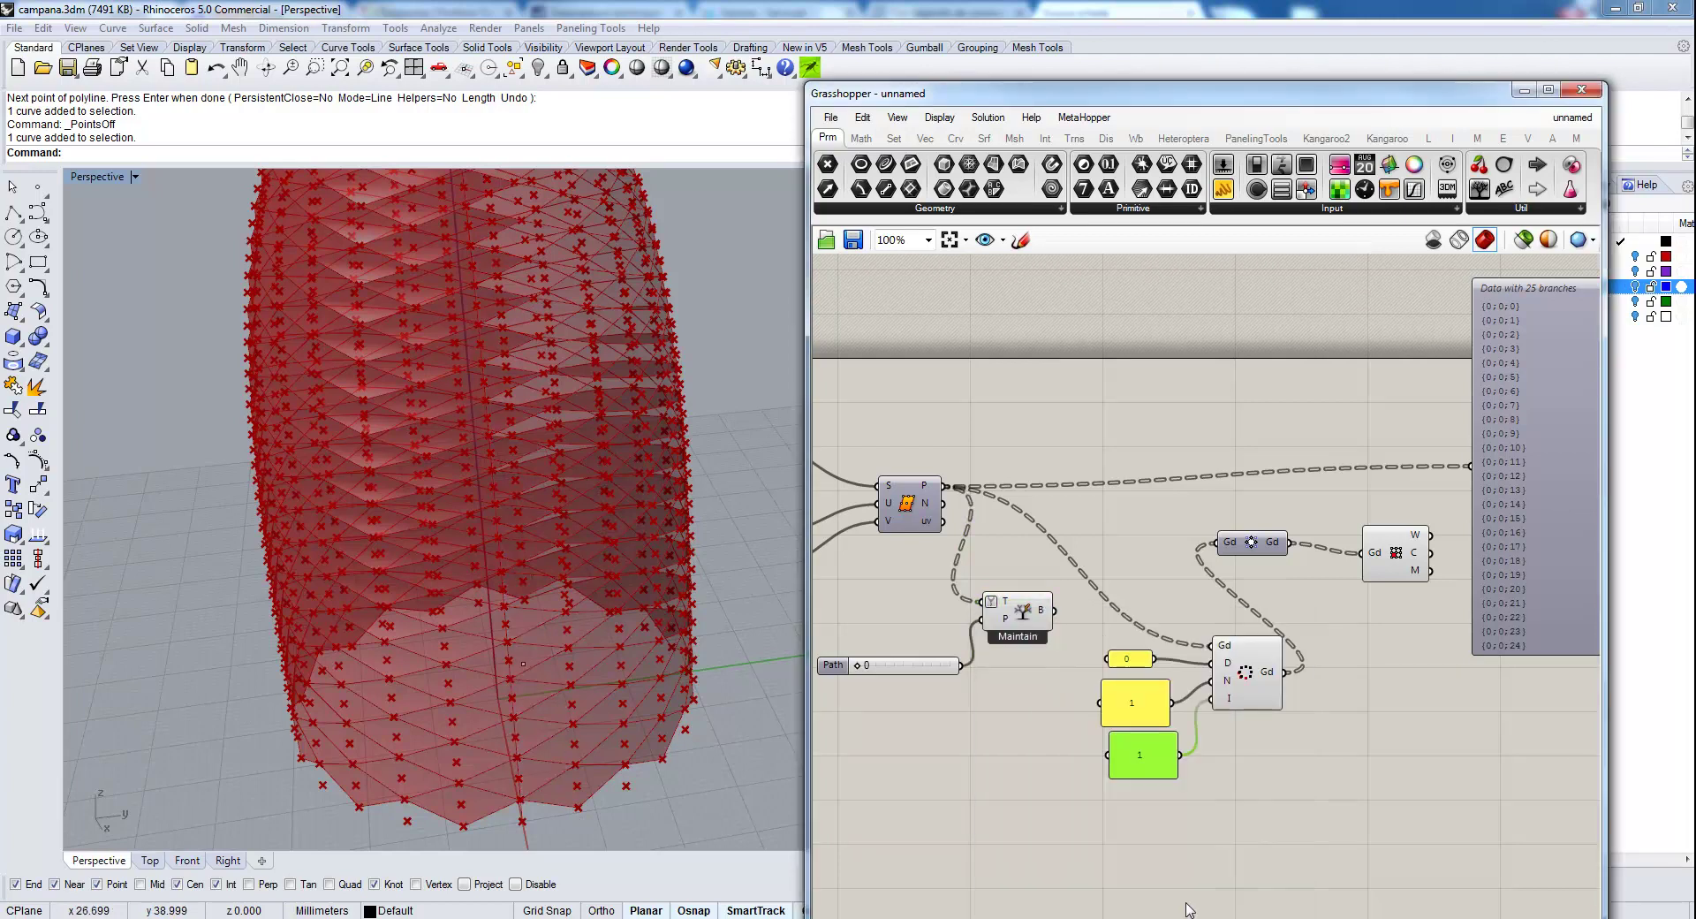
Simplify the Gd output of Wrap Grids and the M output of Cellulate.
right_click(1273, 680)
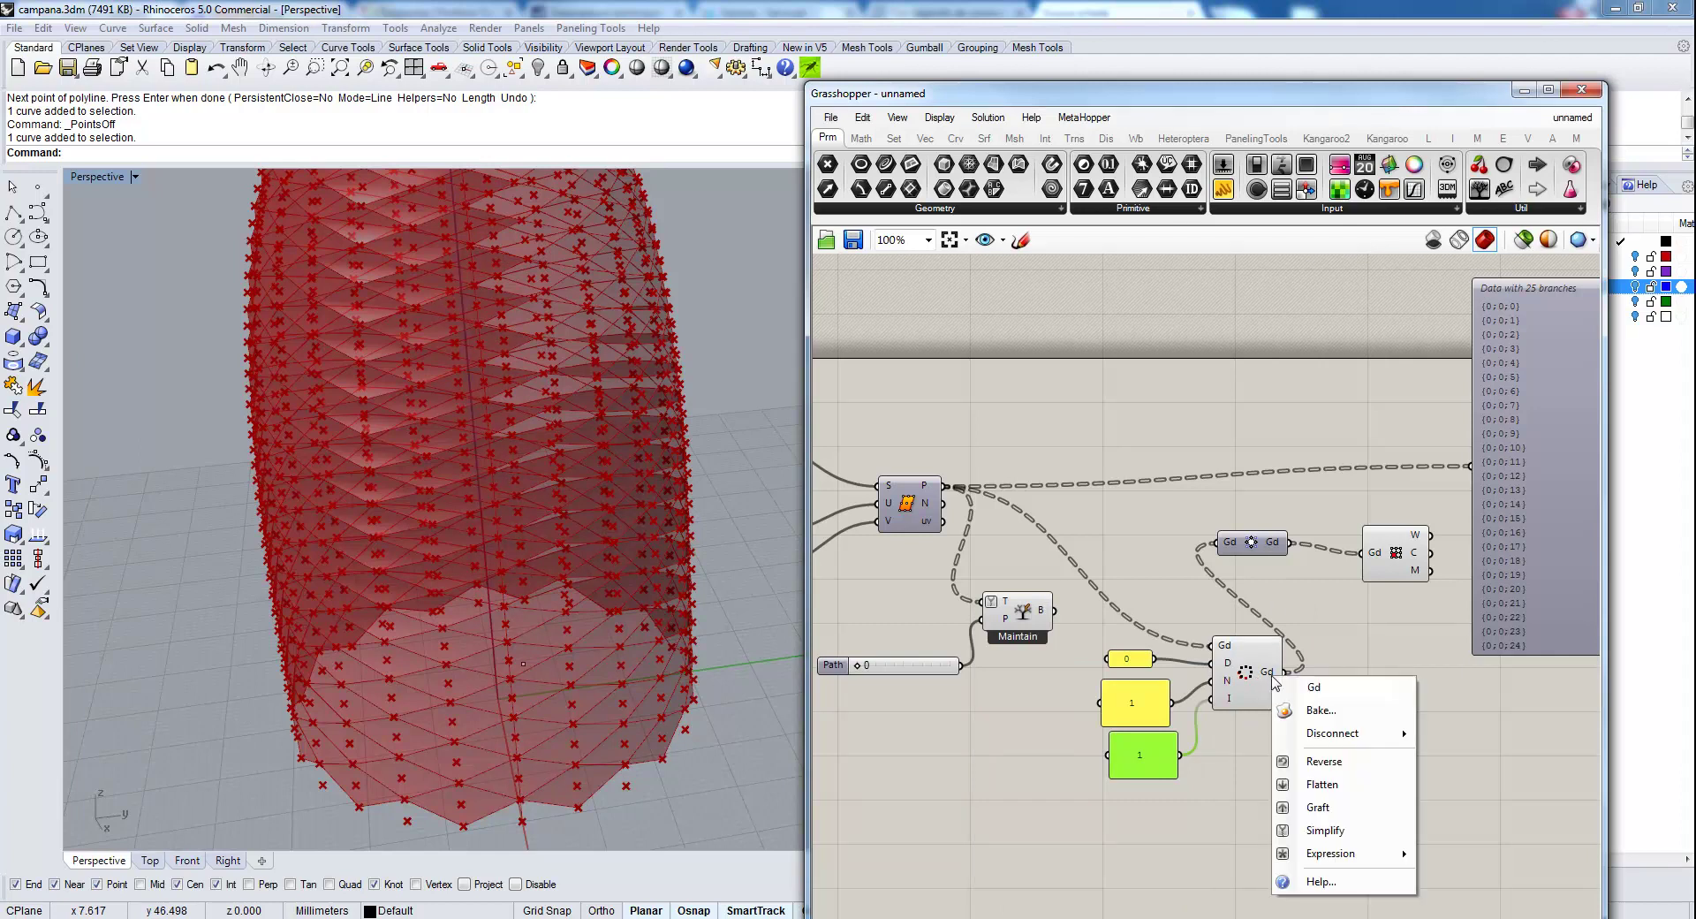
click(1314, 833)
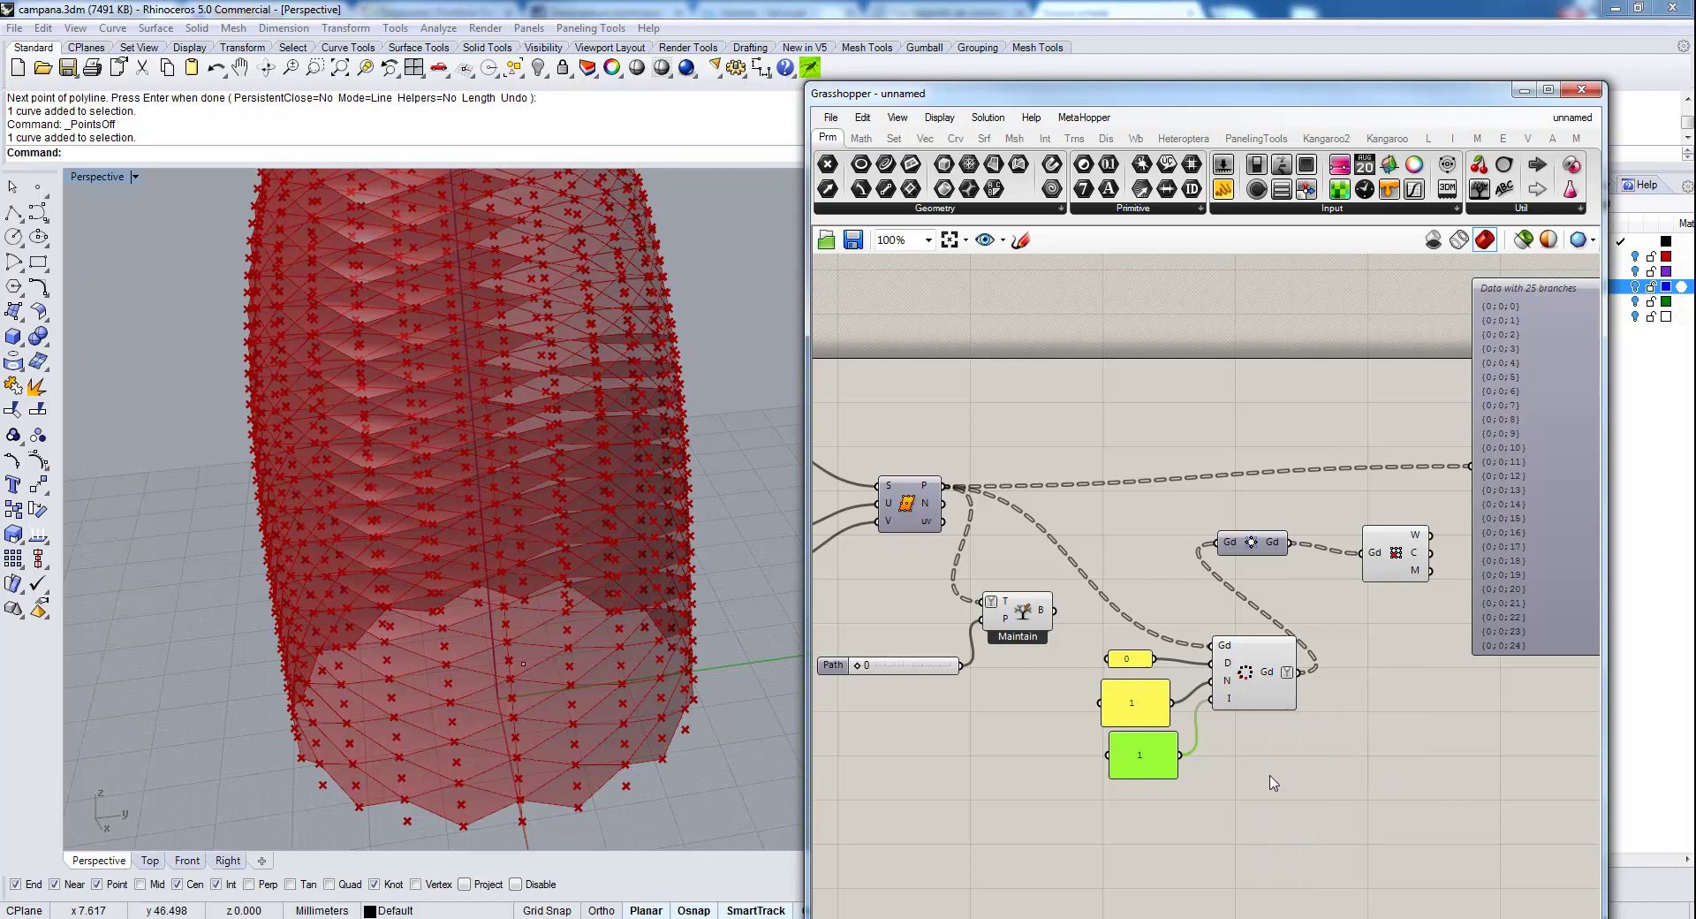
right_drag(1401, 689, 1325, 729)
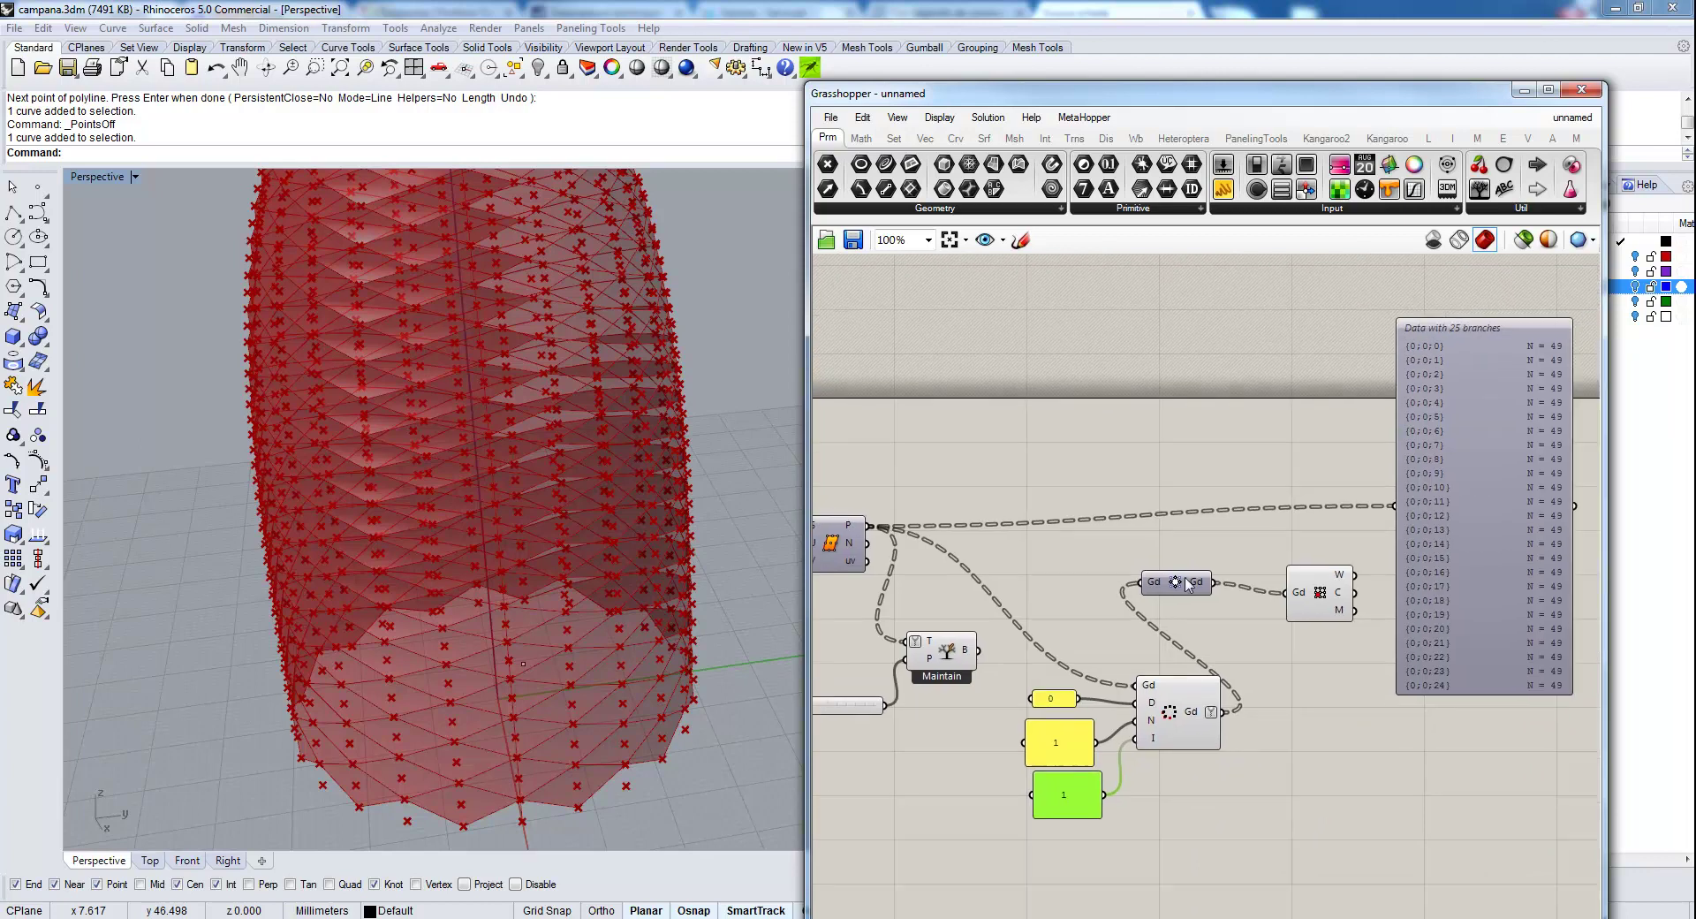
right_click(1350, 611)
click(1380, 775)
scroll(523, 663, down, 3)
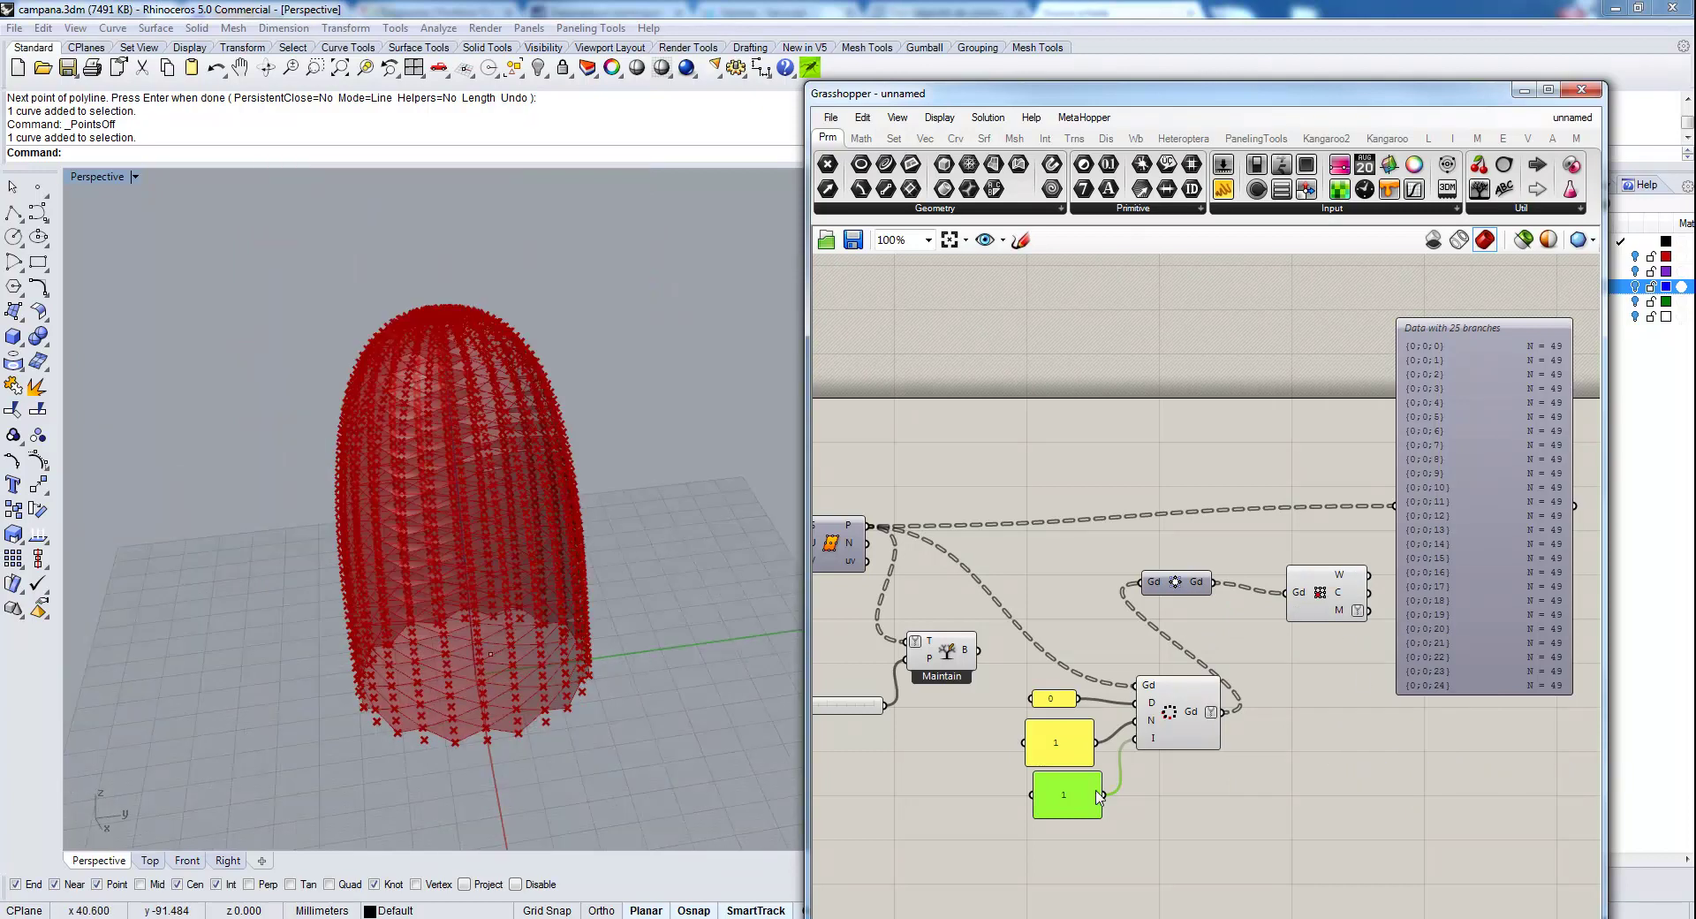
Examine the data structure of Cellulate's W, C and M outputs.
right_click(1284, 682)
click(1254, 661)
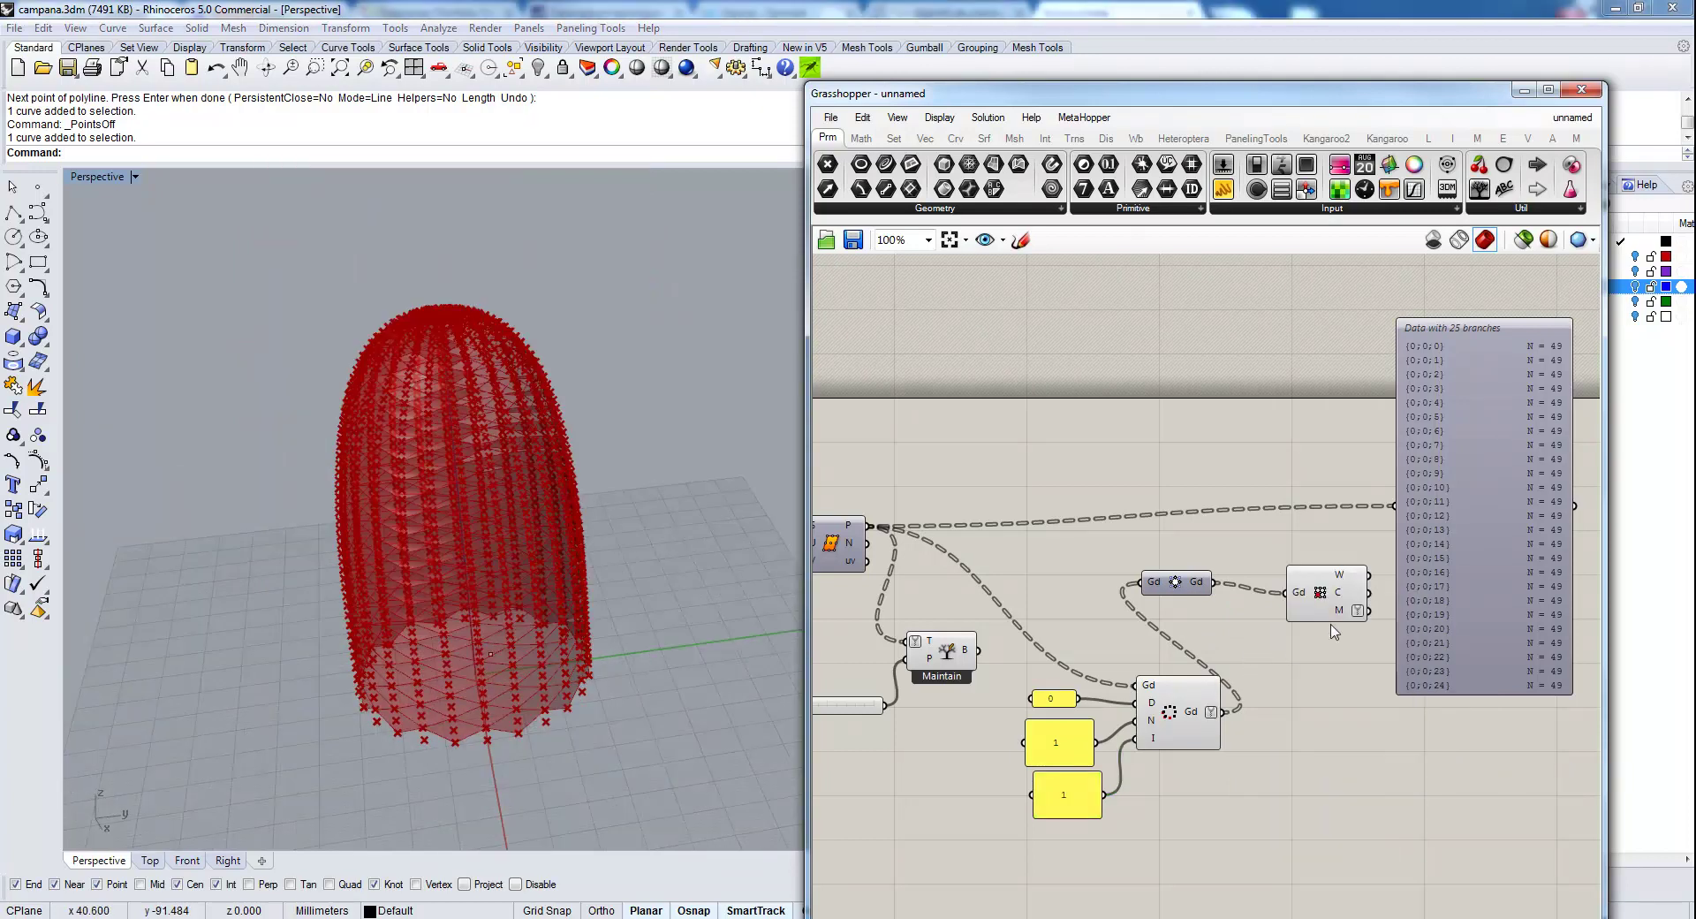
scroll(1263, 618, up, 5)
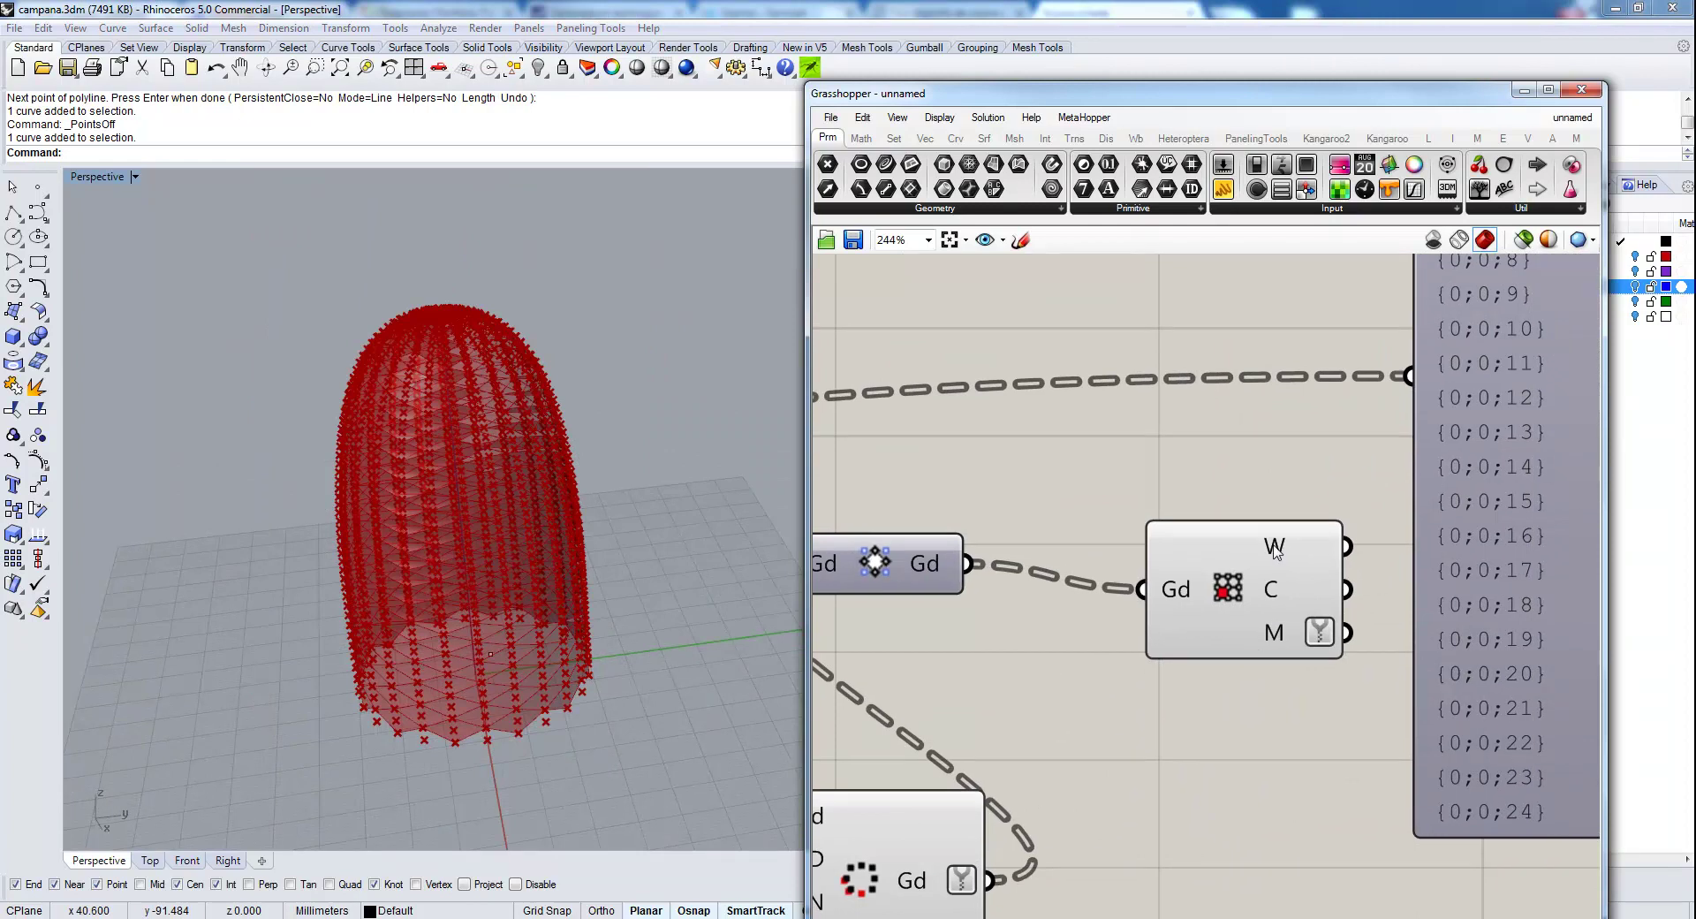
mouse_move(1275, 549)
mouse_move(1275, 599)
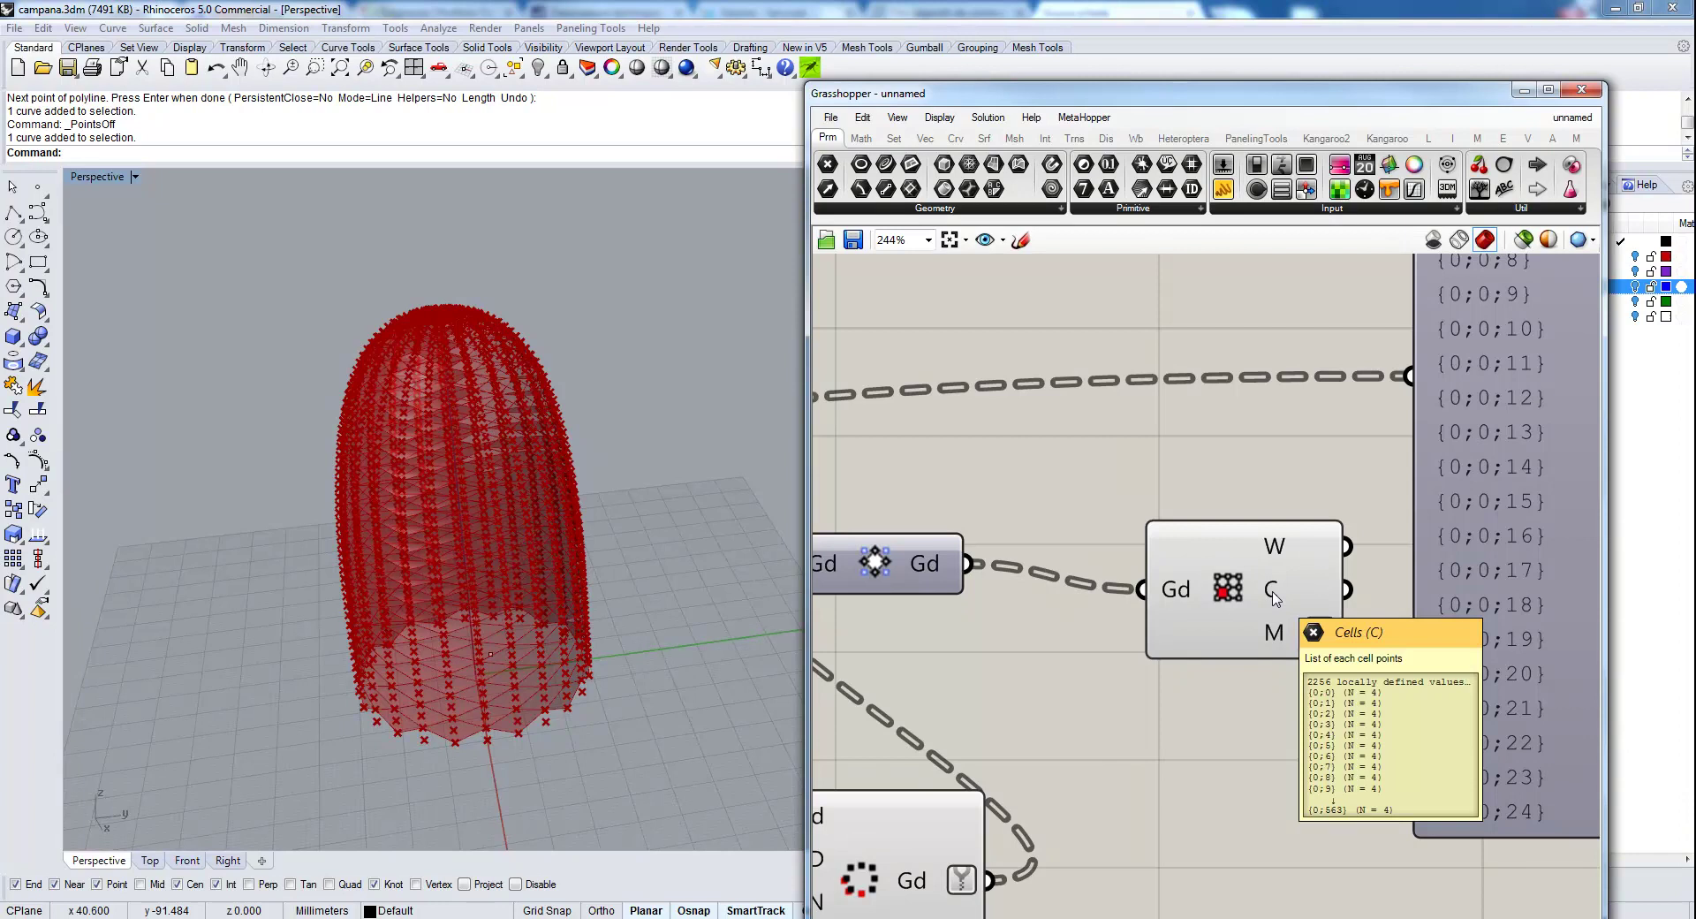
mouse_move(1278, 638)
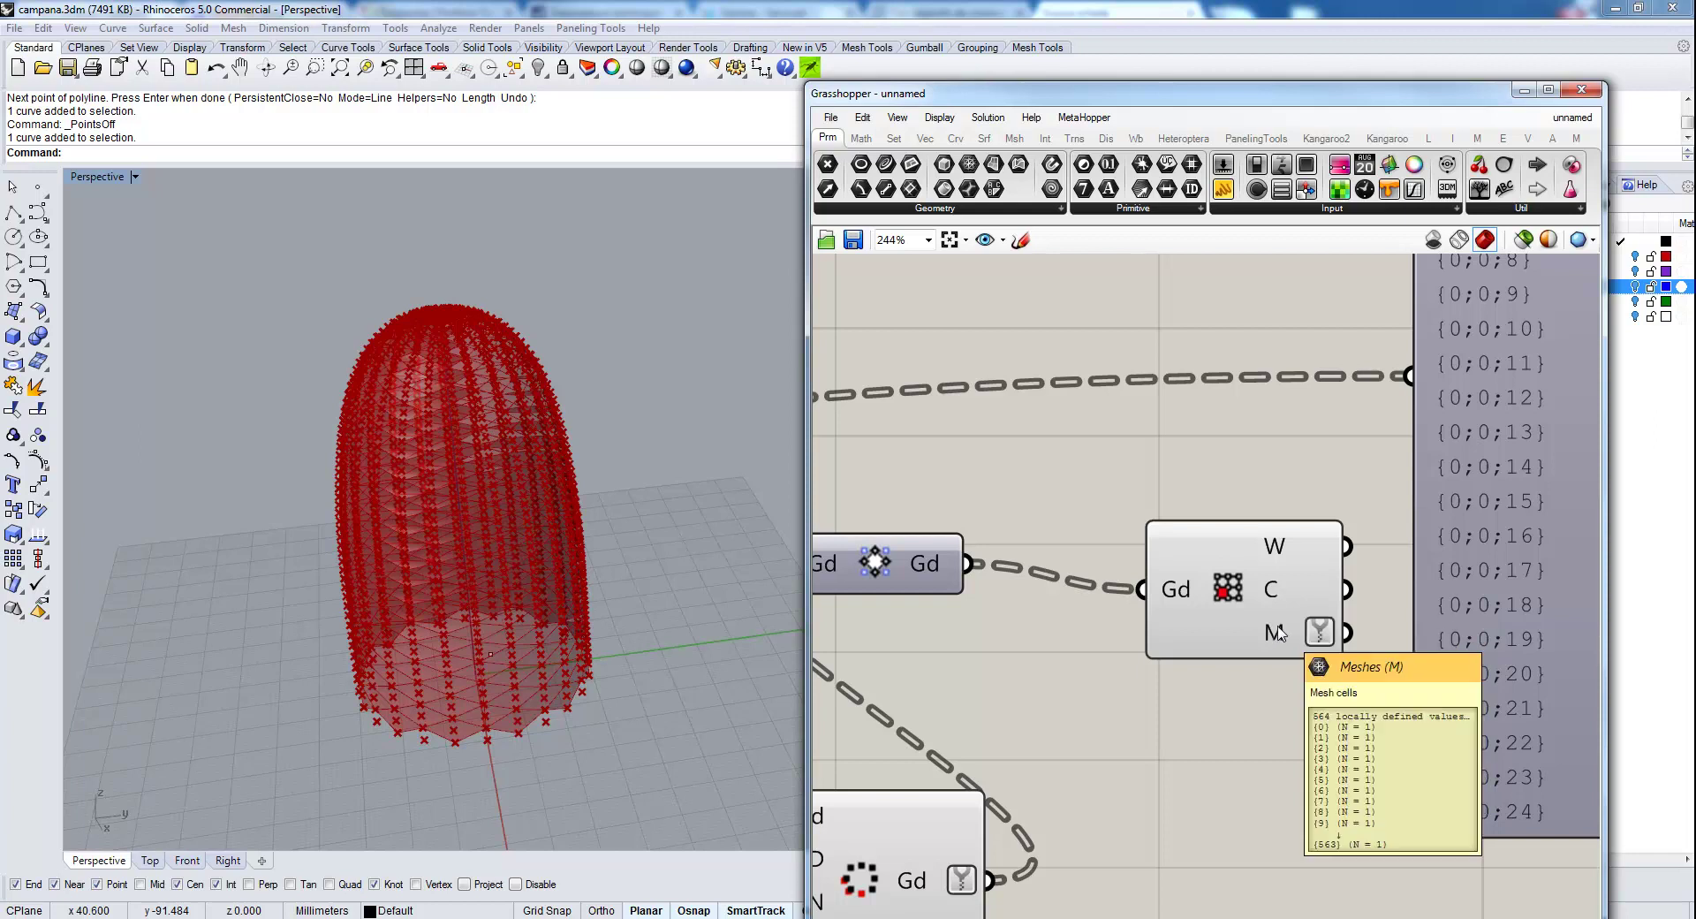
Add a List Item component to the canvas below Cellulate.
scroll(1211, 782, down, 8)
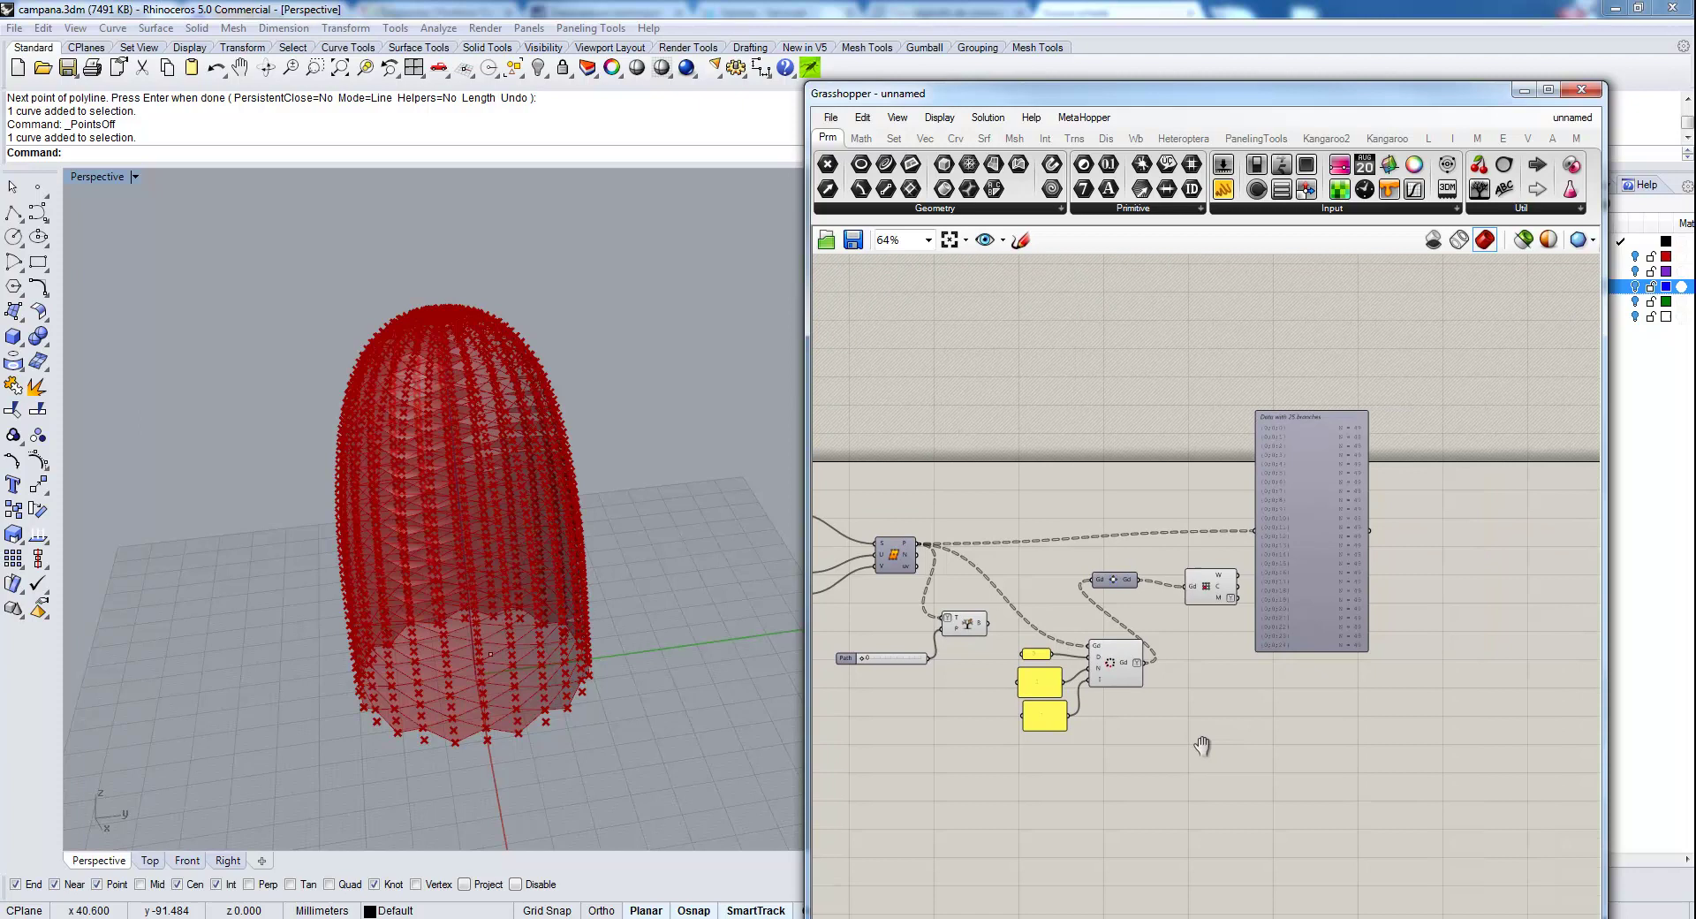
right_drag(1201, 744, 1198, 743)
click(492, 811)
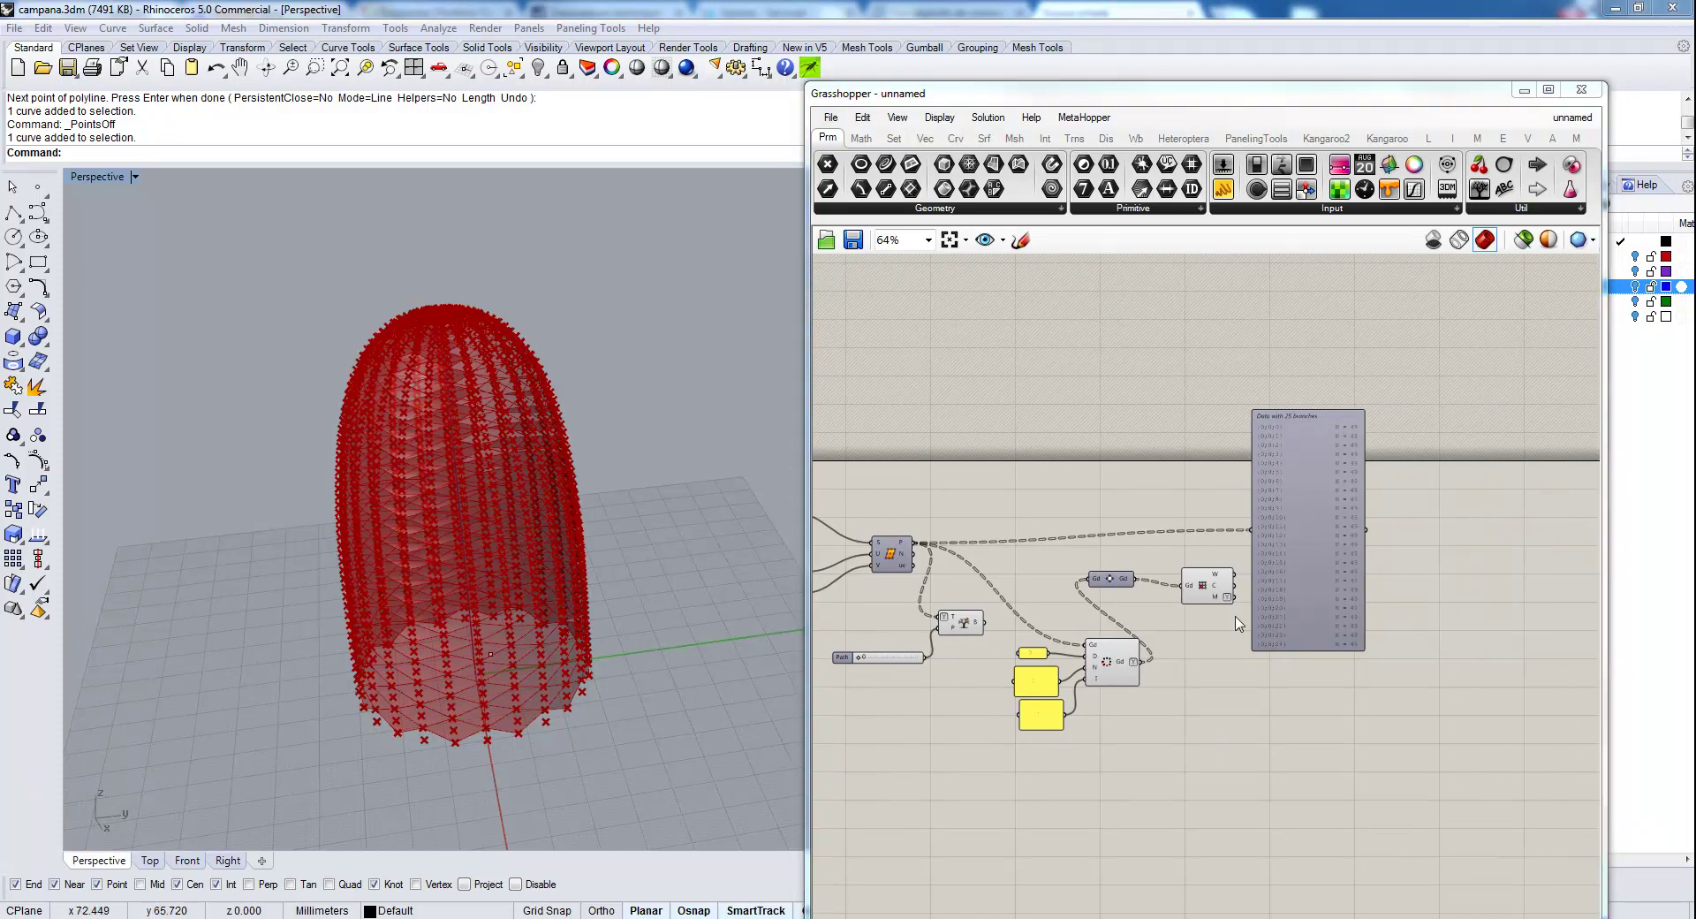
double_click(1253, 693)
text(li)
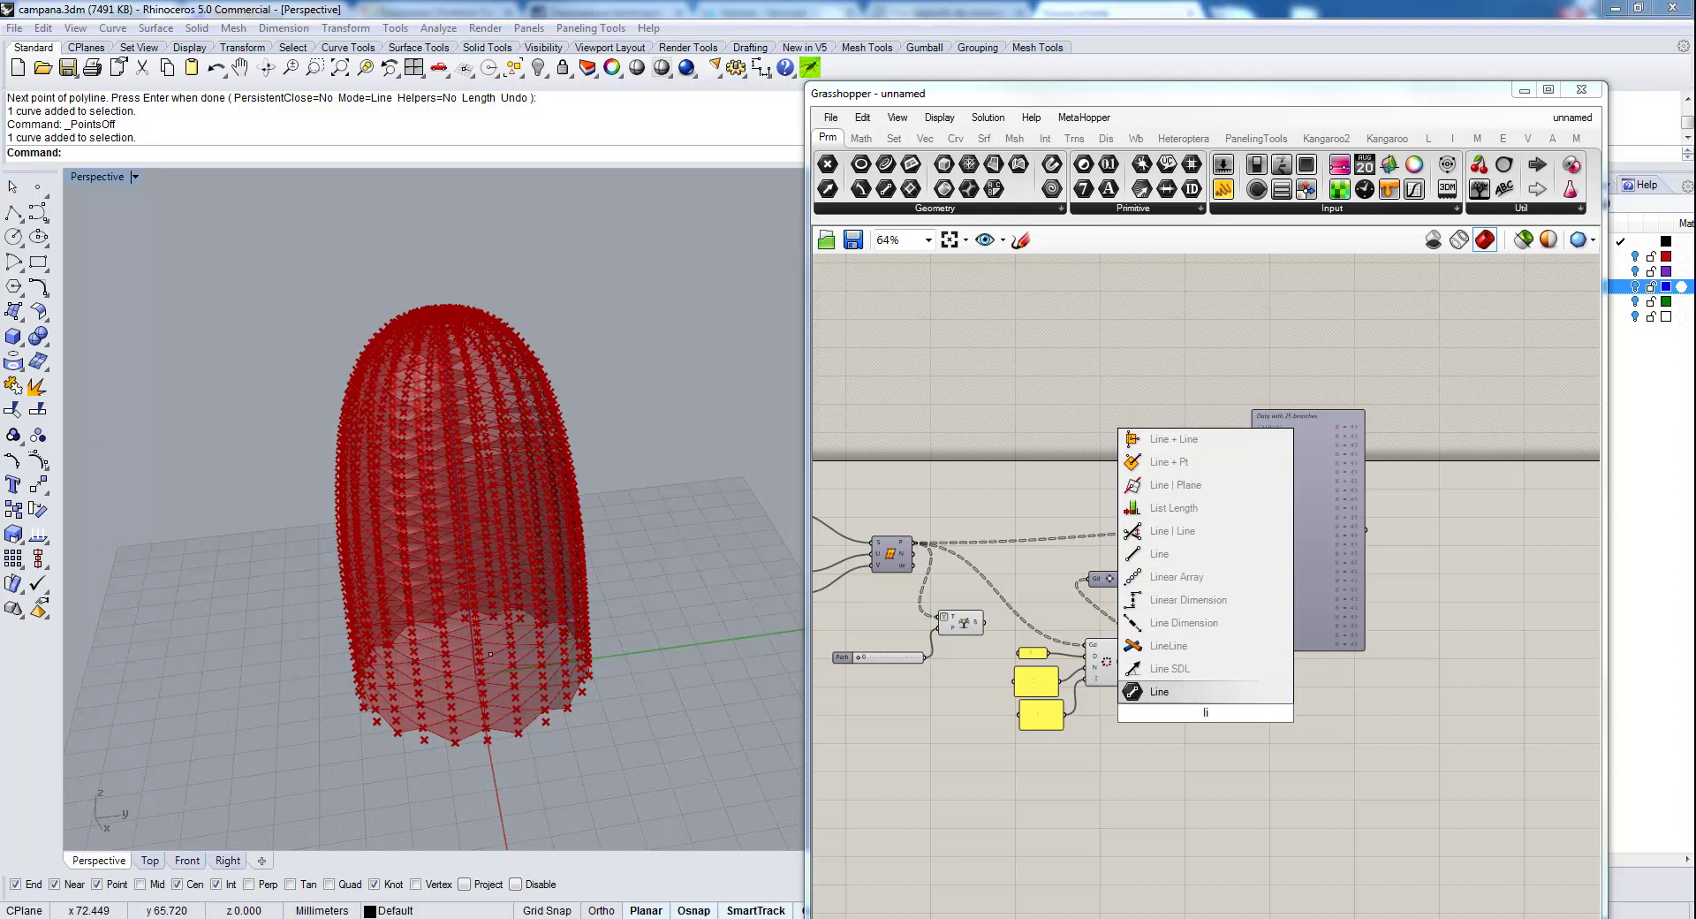
text(st)
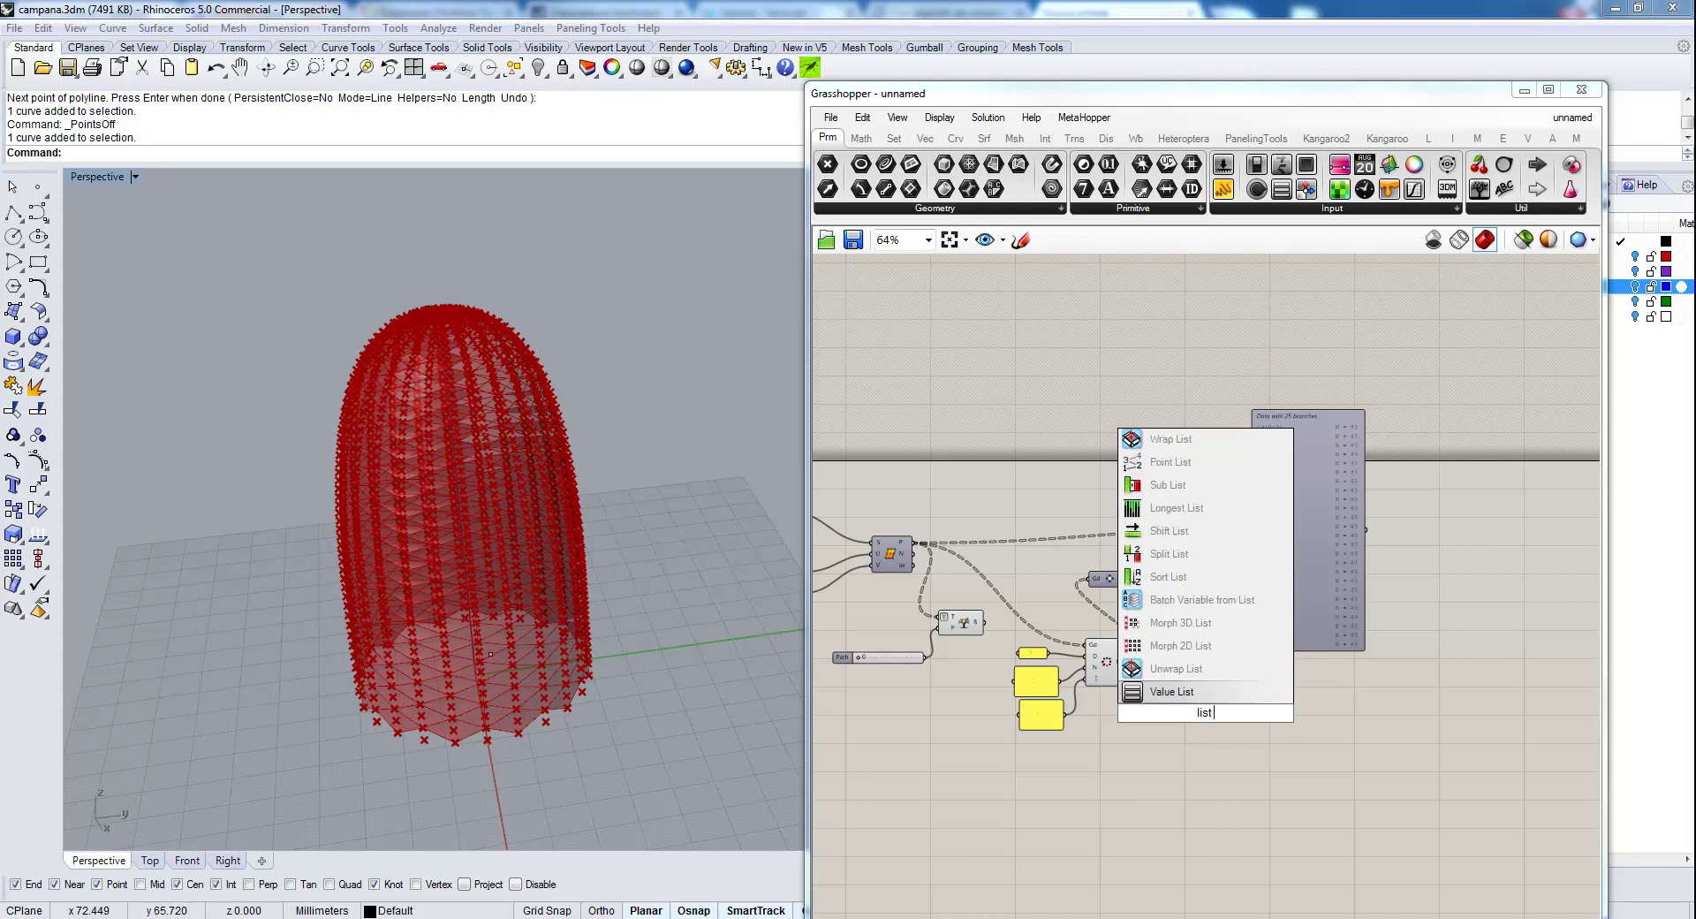
text( item)
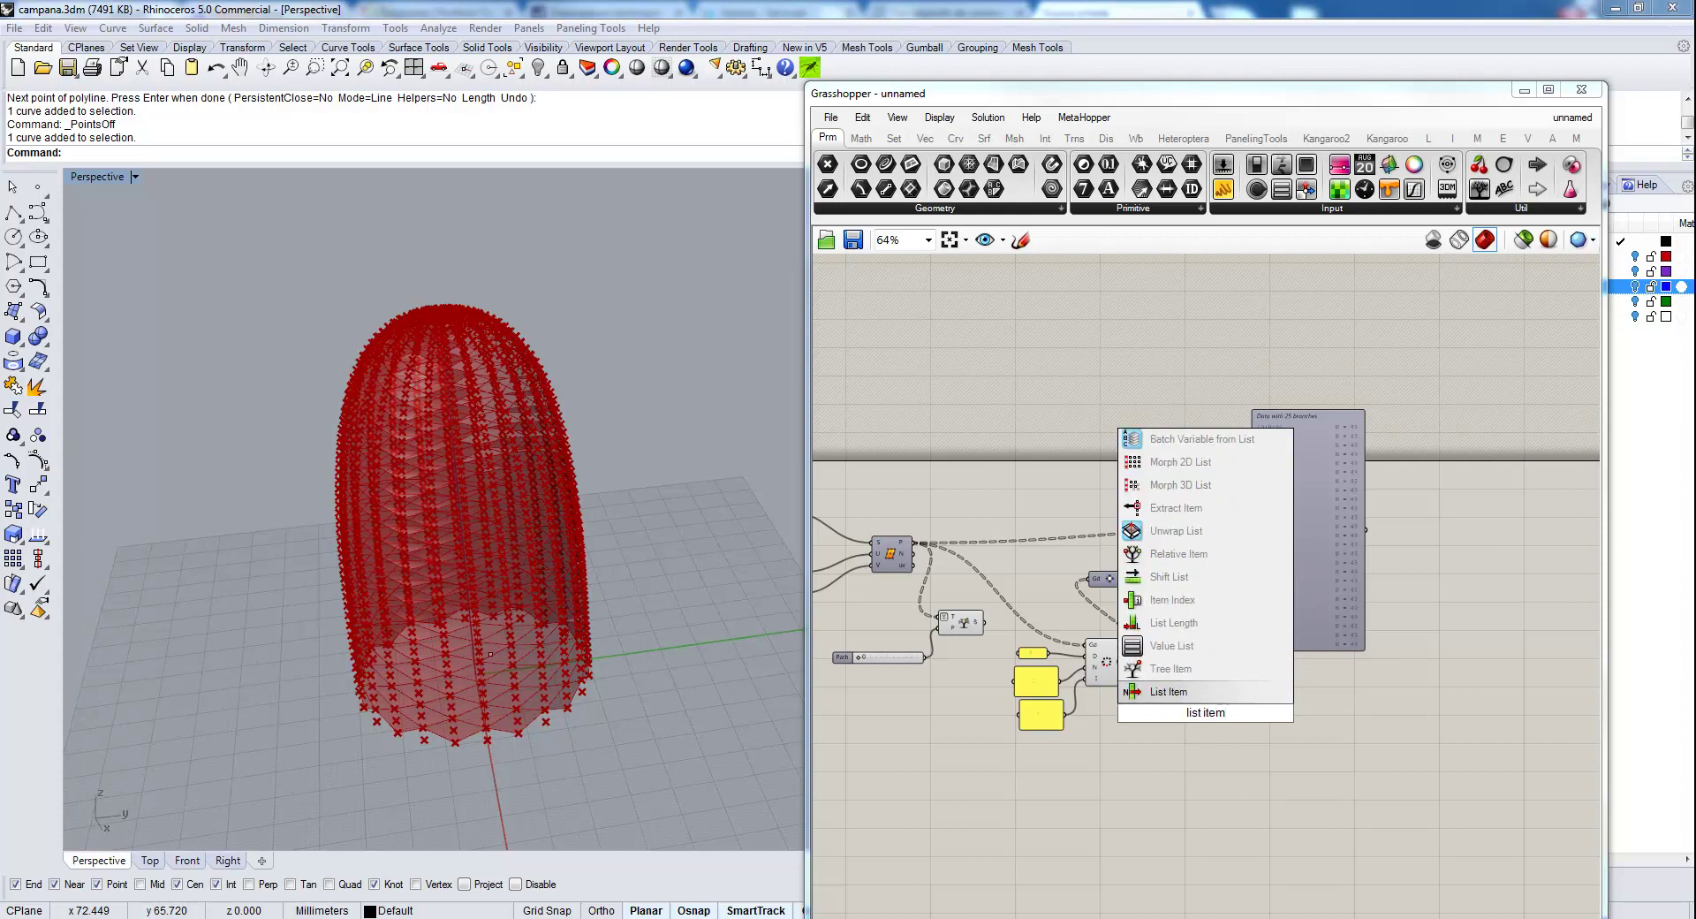
key(Return)
scroll(1235, 698, up, 3)
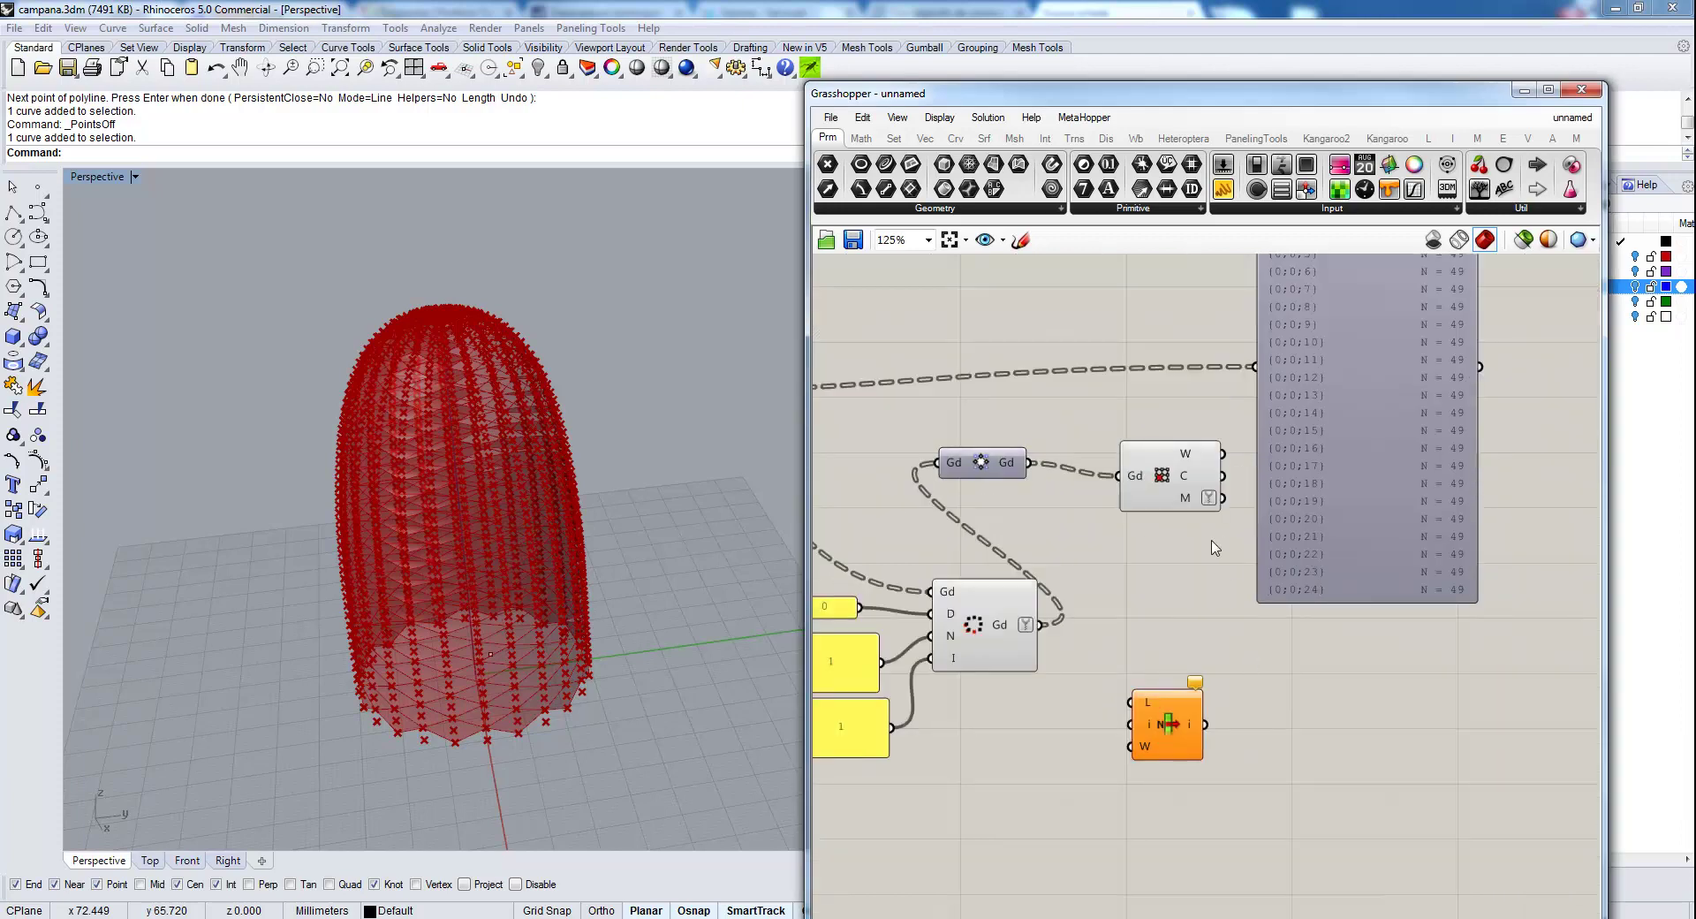
mouse_move(1190, 504)
drag(1164, 741, 1240, 727)
Create a 0 to 563 slider feeding List Item's index and connect Cellulate's M output to its L input.
double_click(1093, 717)
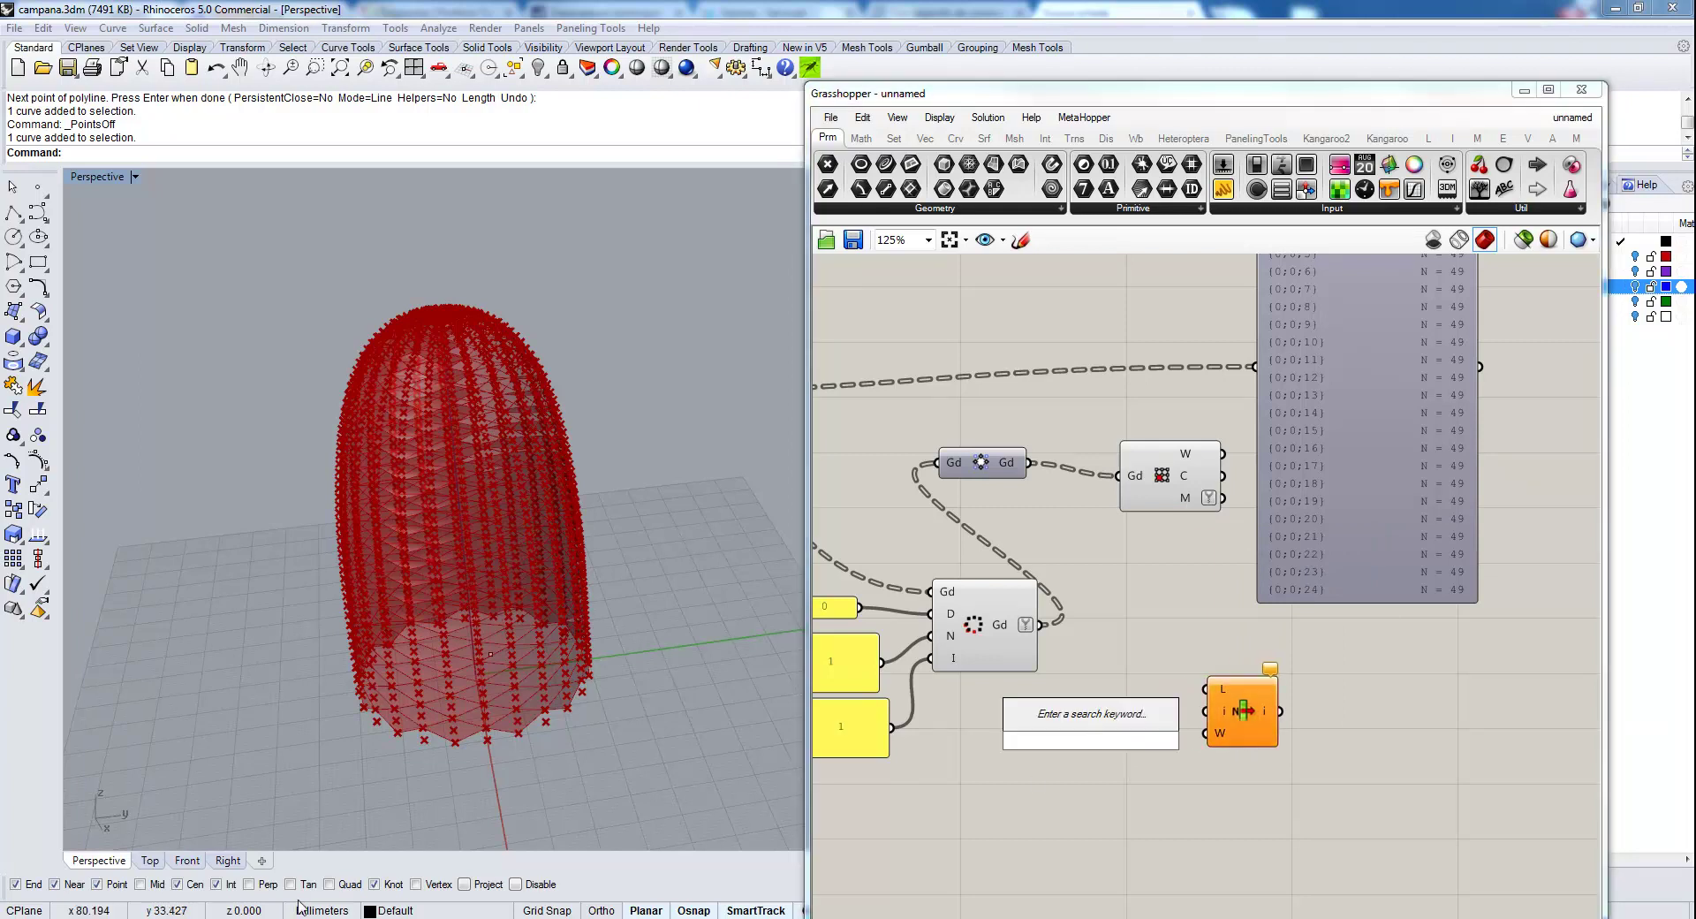
text(0<563)
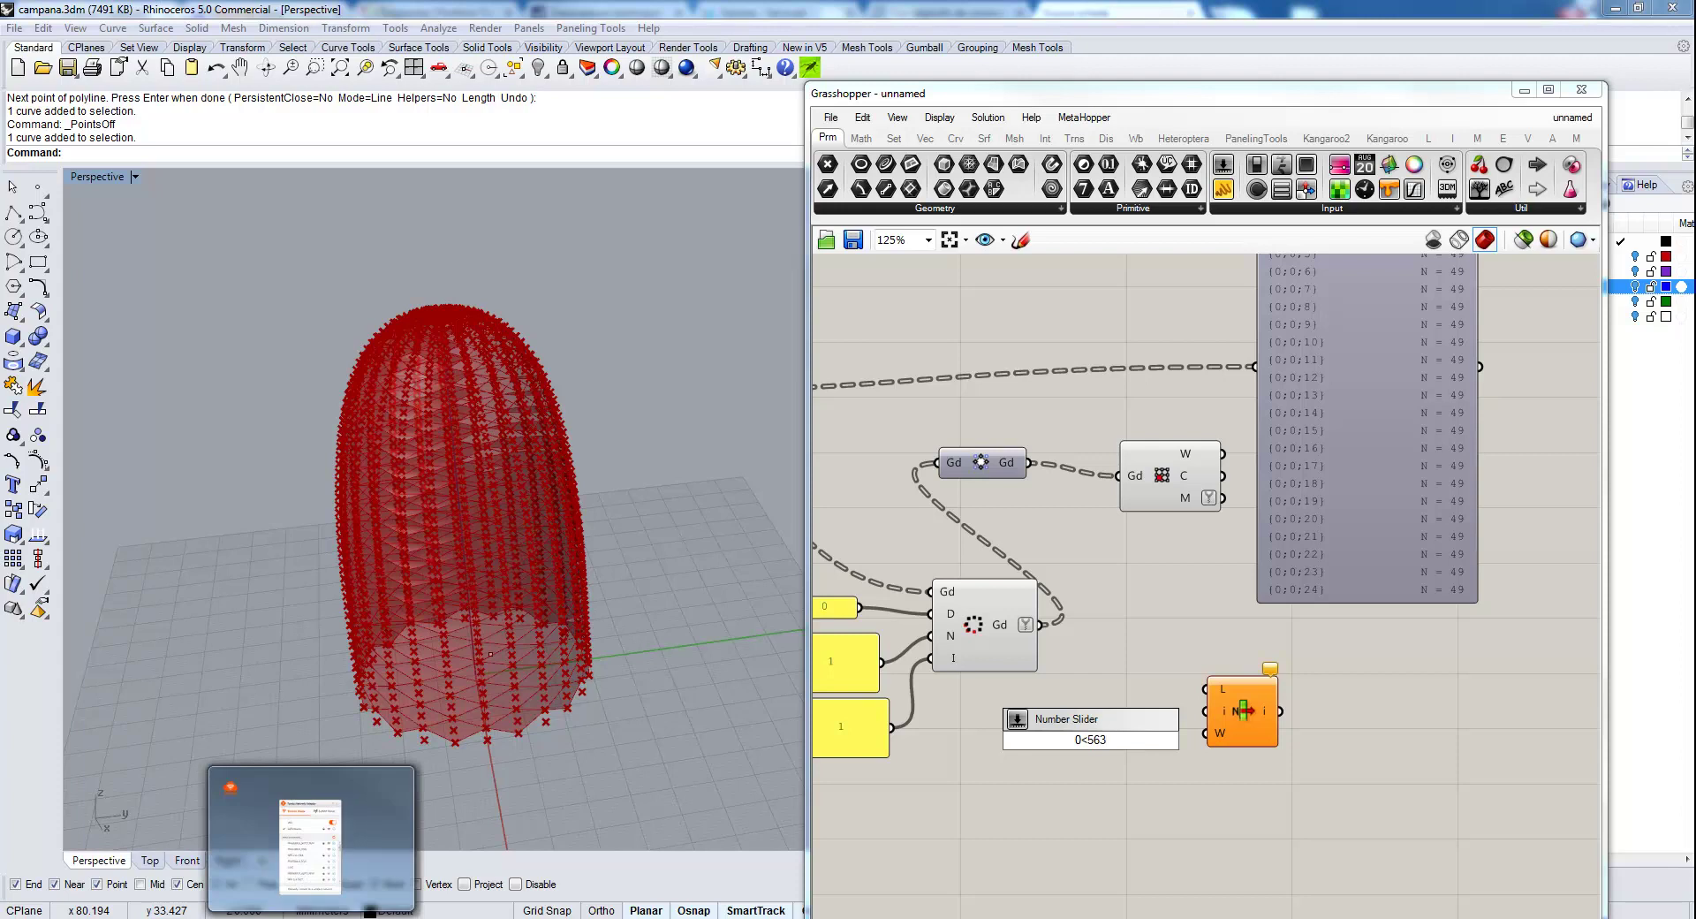
key(Return)
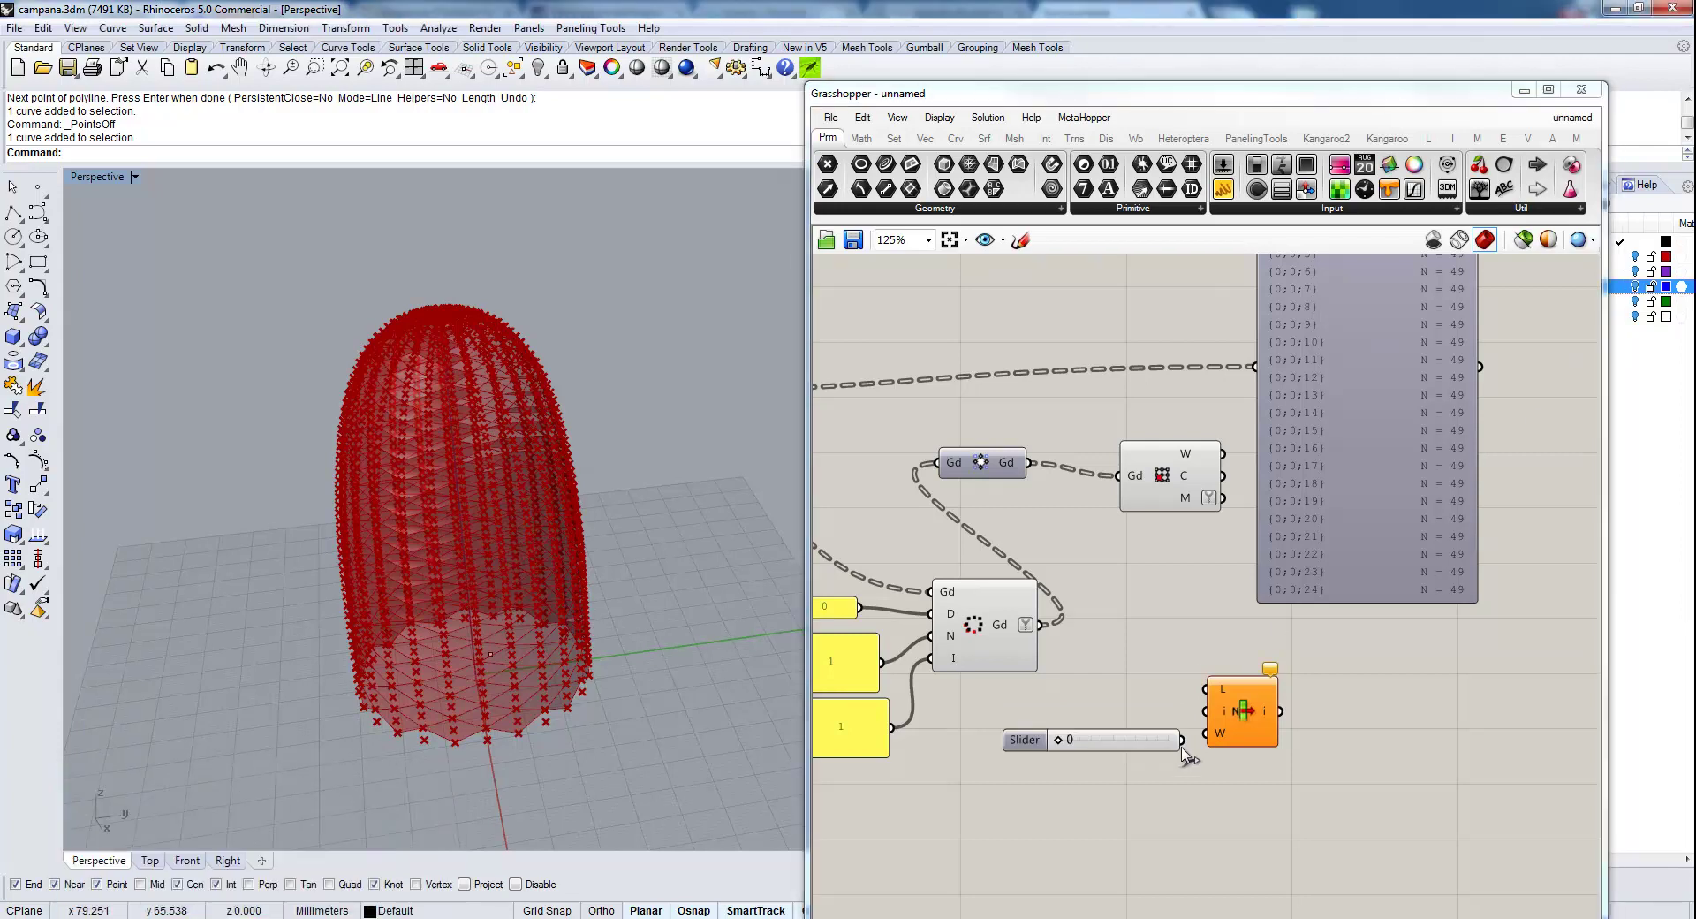
drag(1182, 739, 1206, 711)
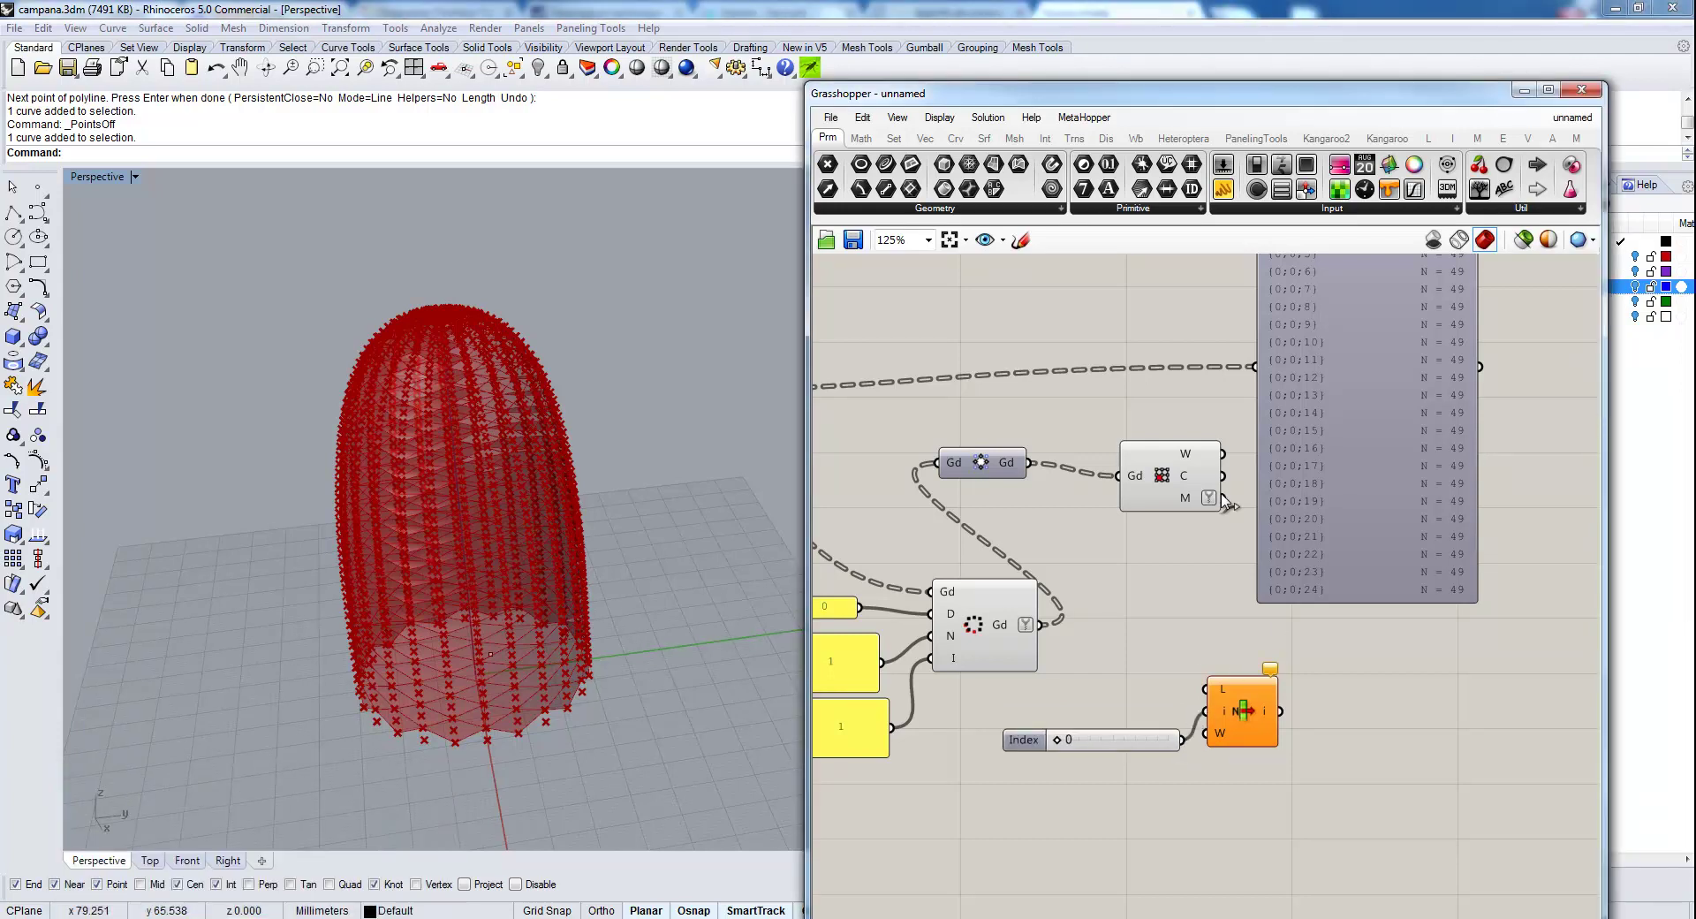
drag(1222, 497, 1207, 690)
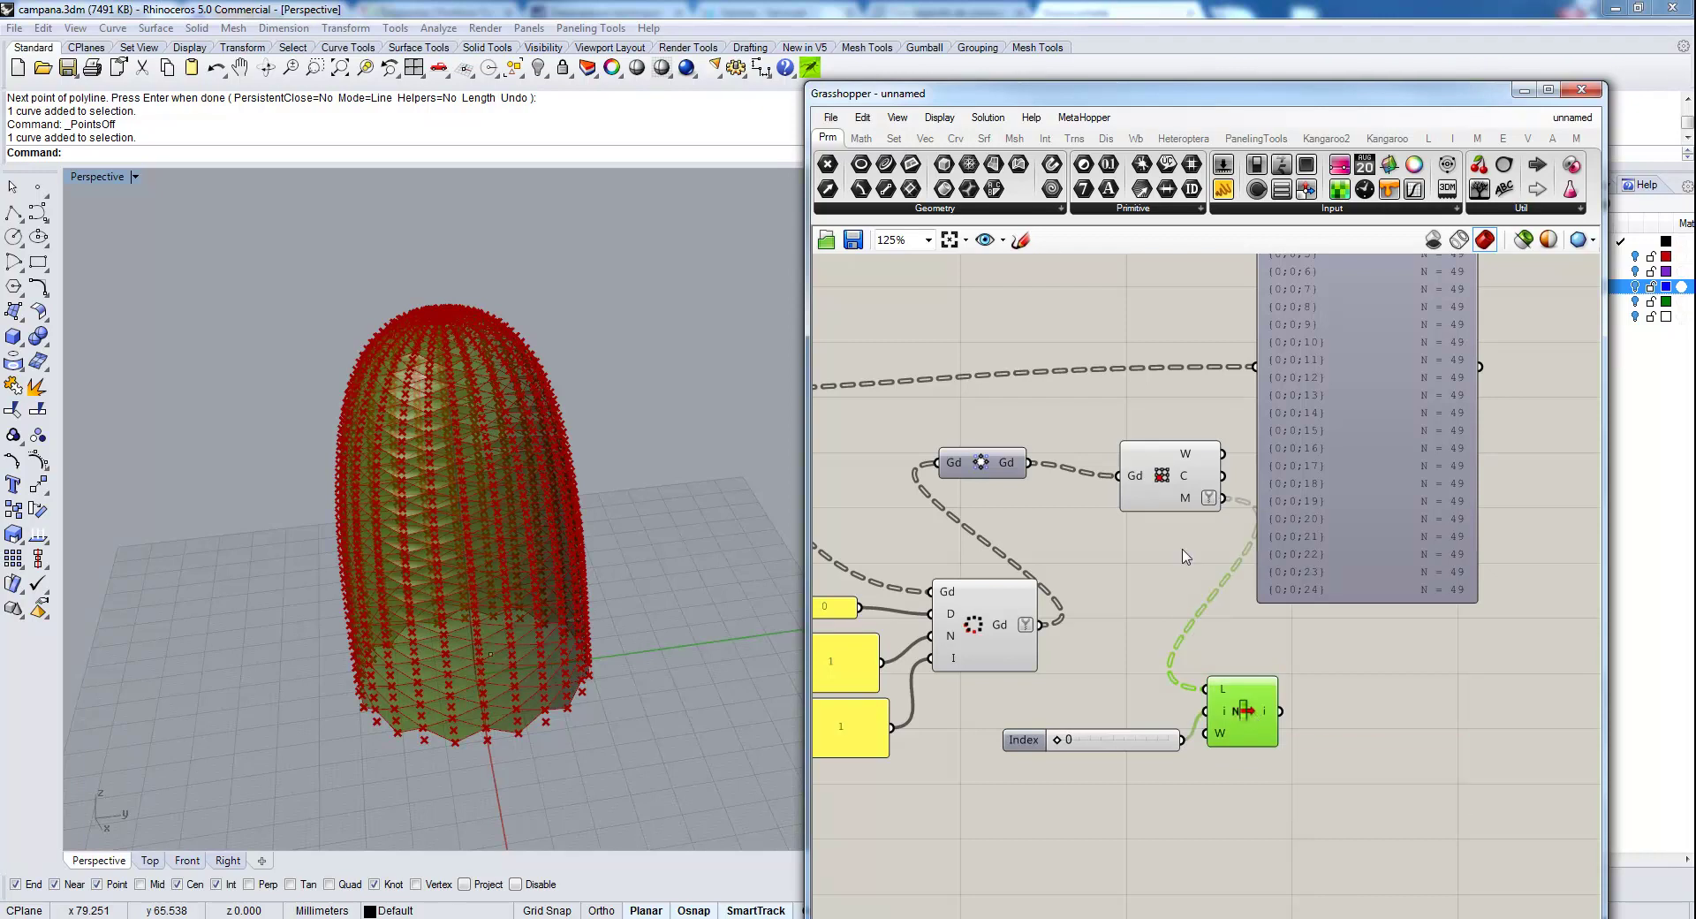
Hide the preview of the Cellulate component.
click(1168, 464)
middle_click(1167, 407)
click(1224, 352)
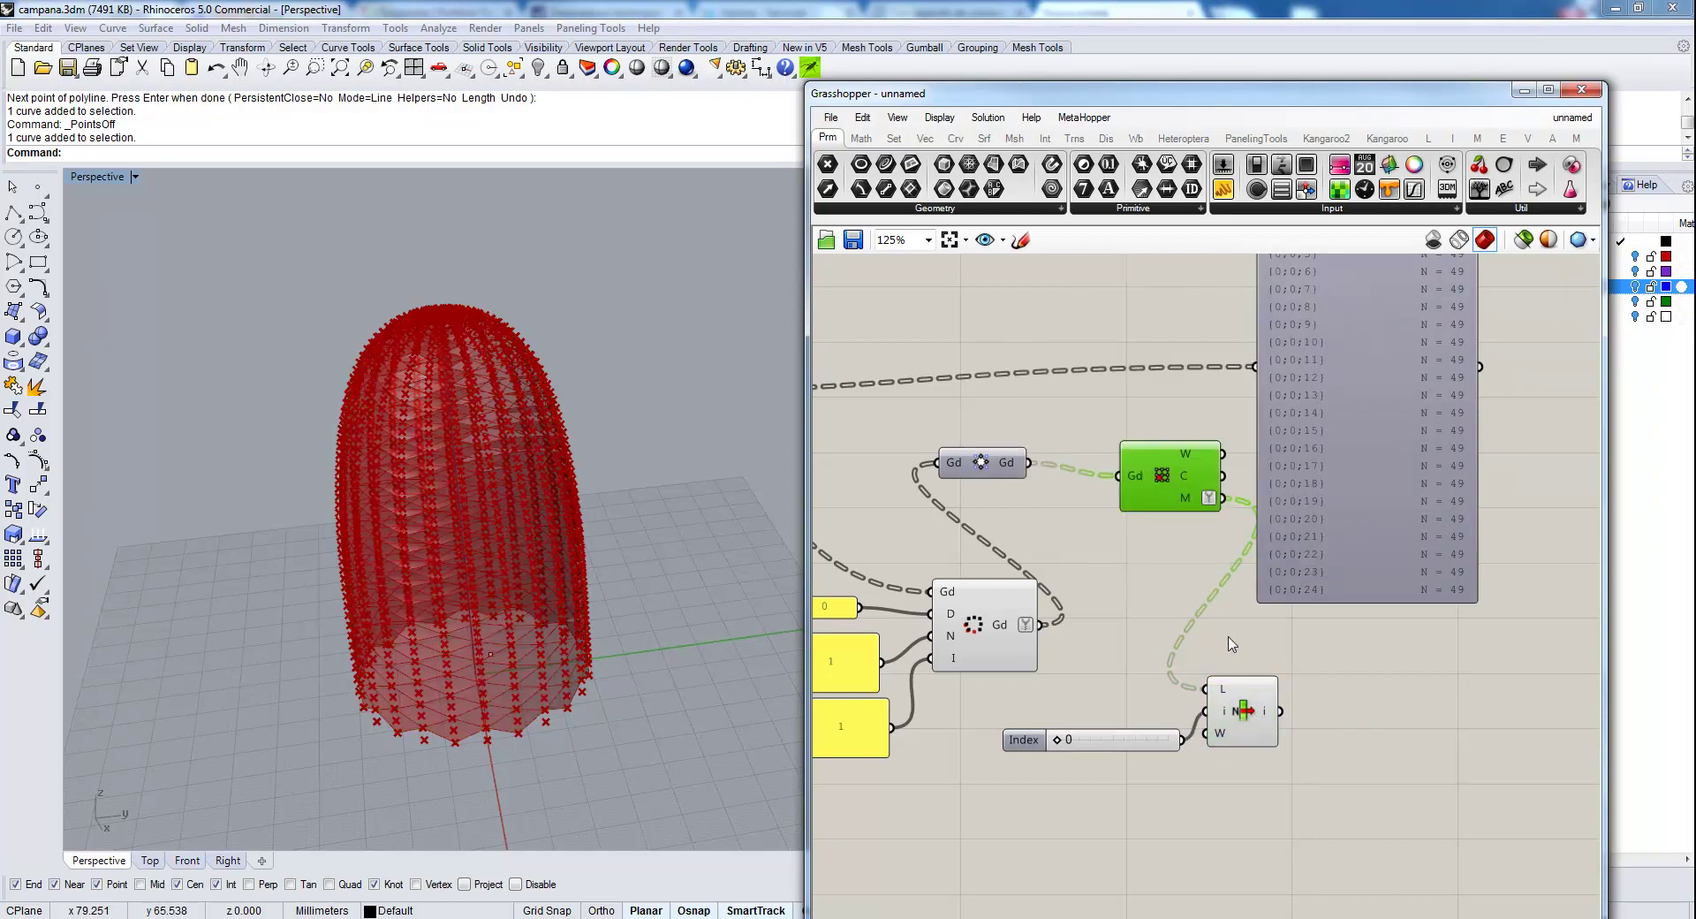
Flatten List Item's L input and set the Index slider to 330.
right_click(1219, 686)
click(1265, 686)
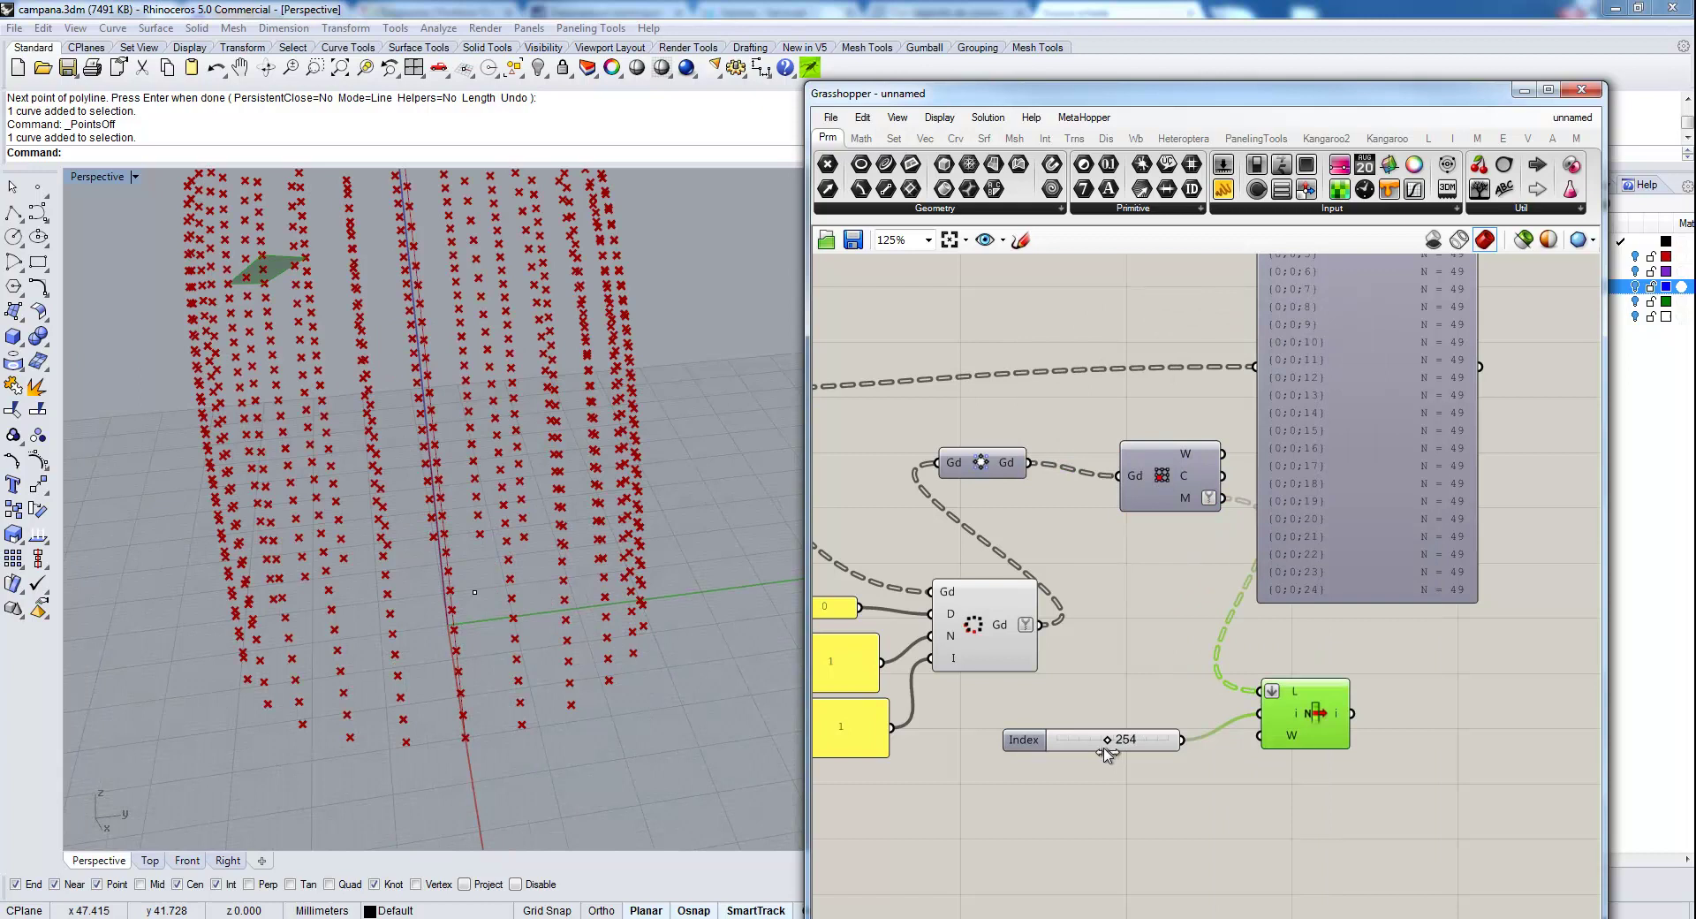
drag(1105, 749, 1122, 753)
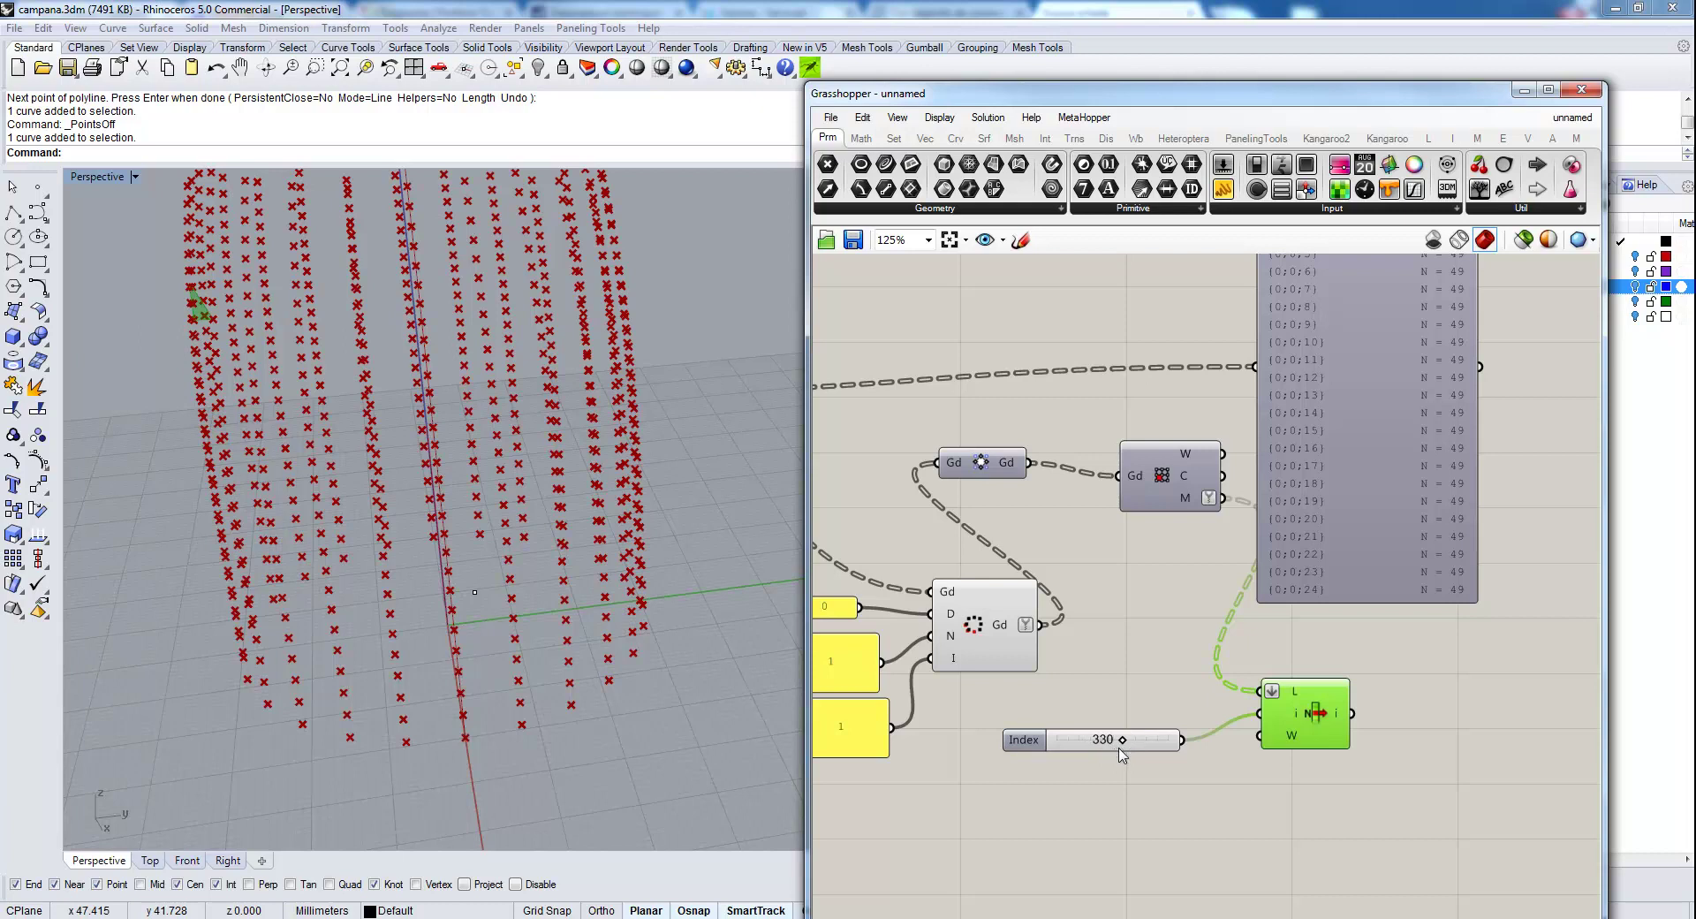
Move the Param Viewer clear of the wires and place List Item with its Index slider closer to Cellulate.
drag(1270, 714, 1255, 736)
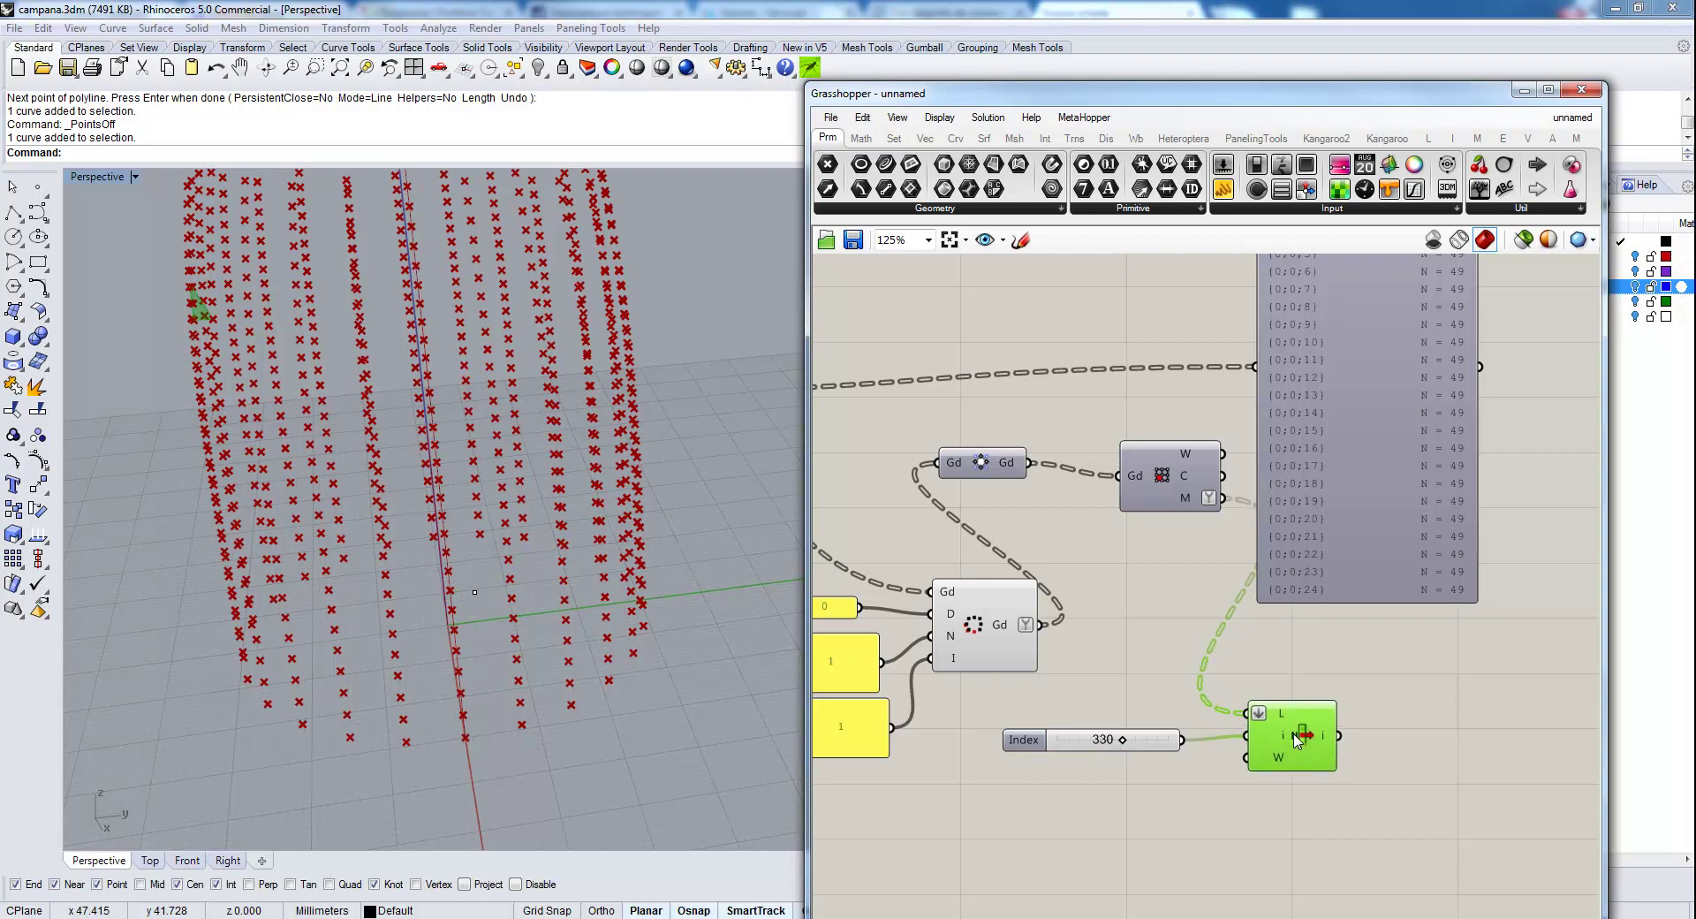
right_drag(1411, 729, 1349, 753)
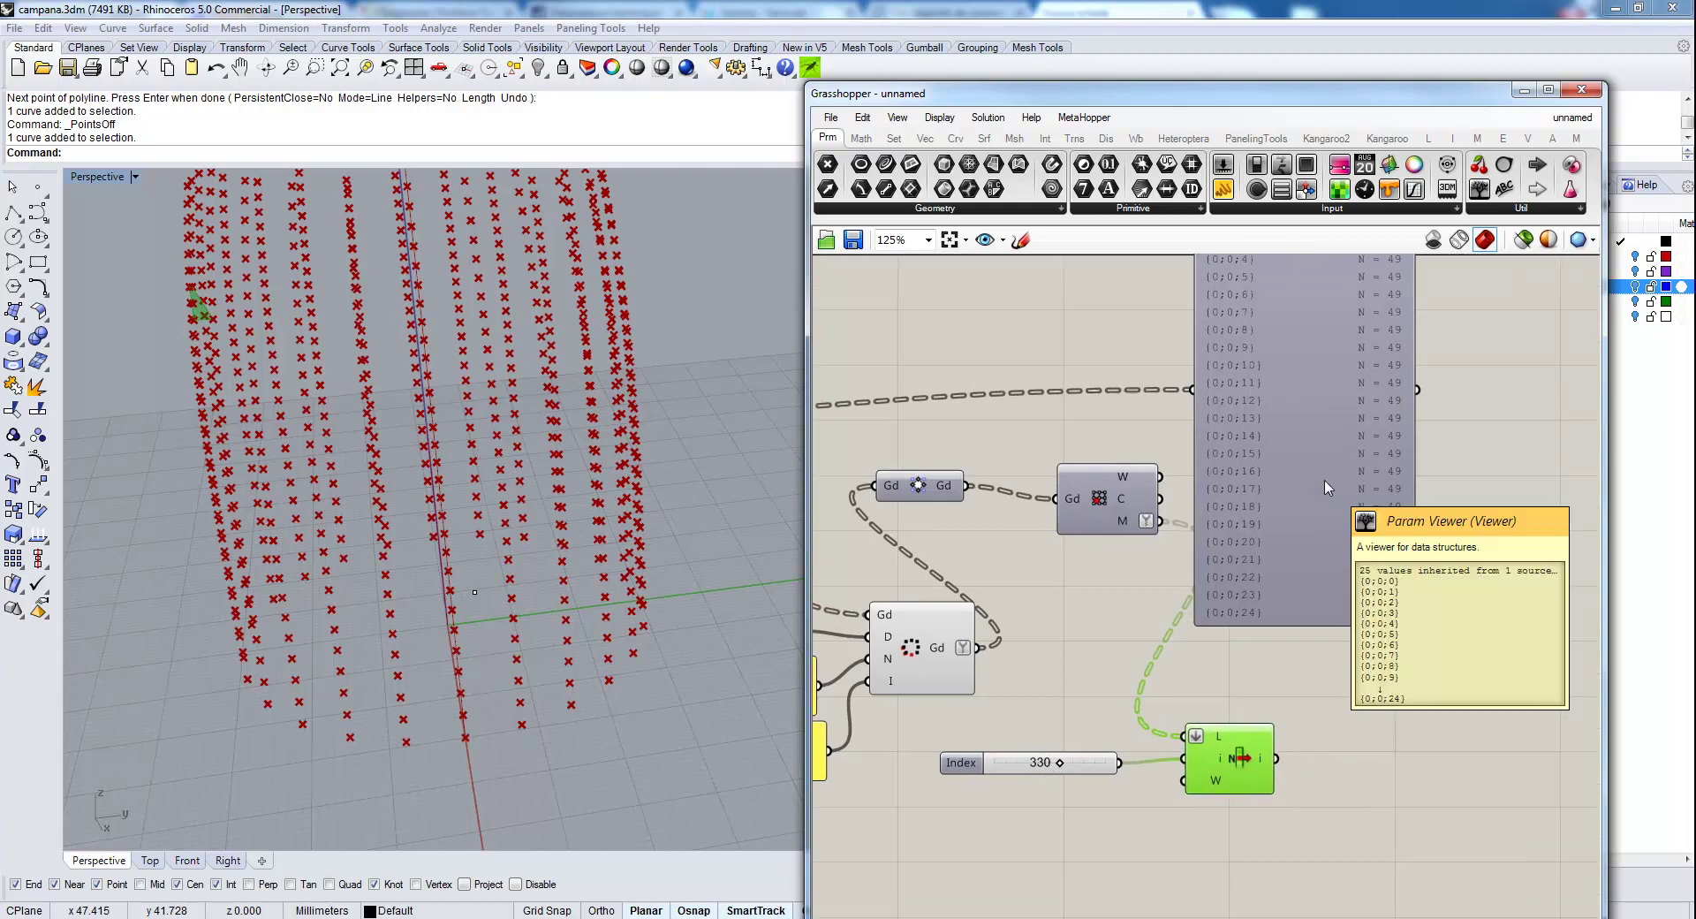
drag(1325, 487, 1387, 479)
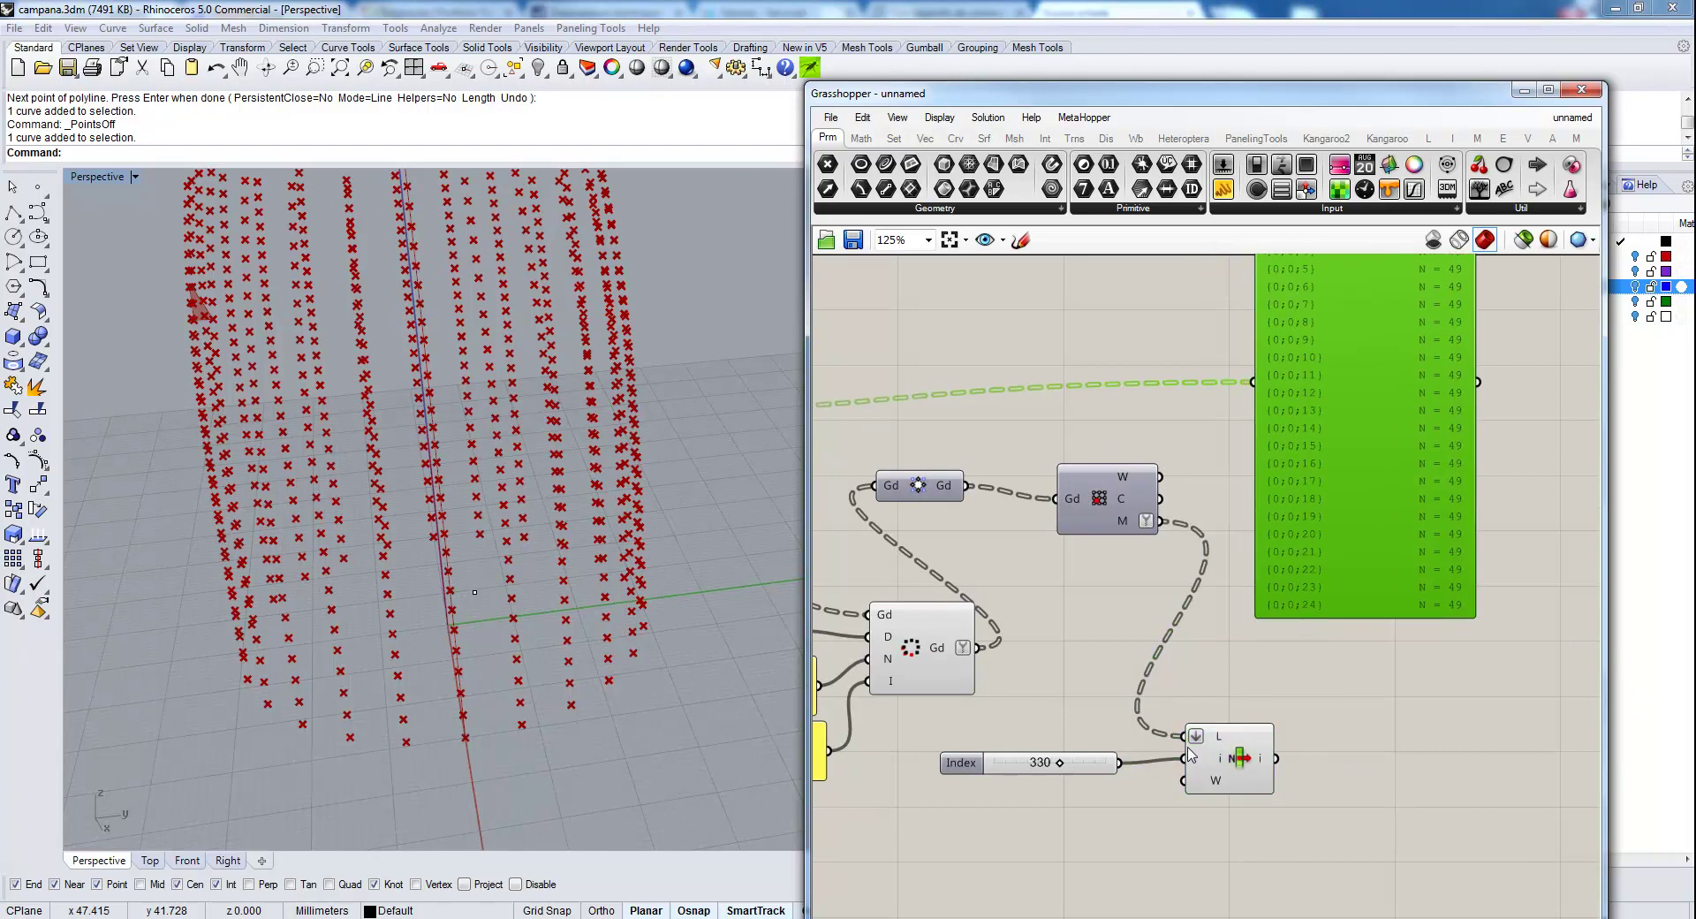
mouse_move(447, 644)
right_down()
mouse_move(435, 621)
mouse_move(452, 617)
right_up()
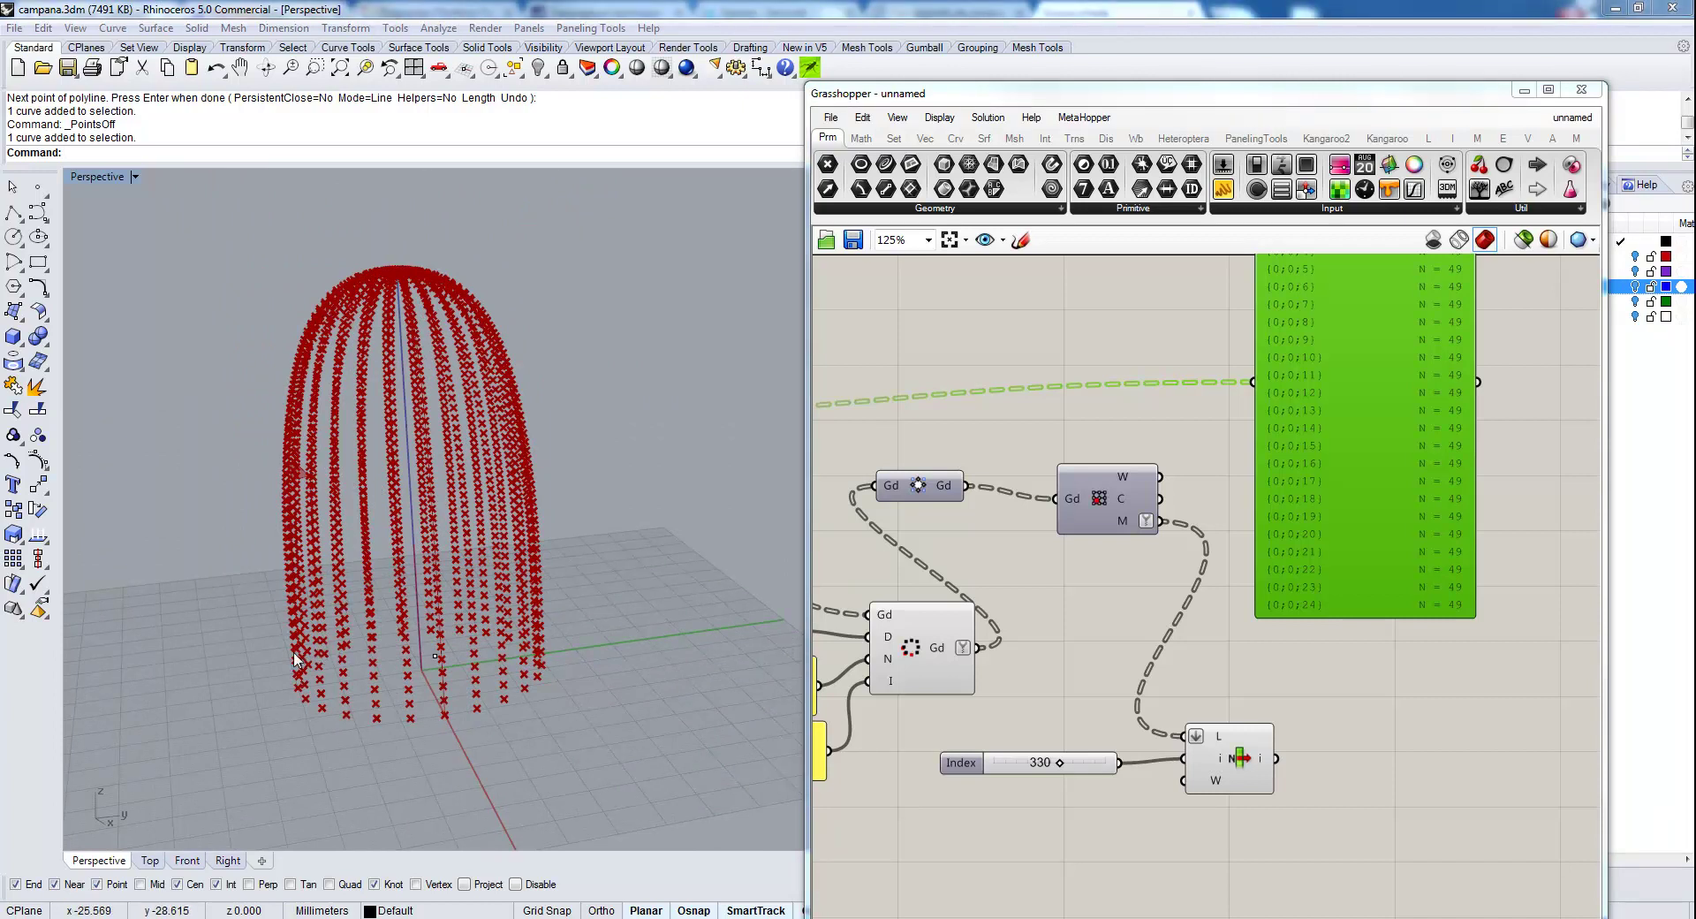
drag(1269, 784, 1042, 707)
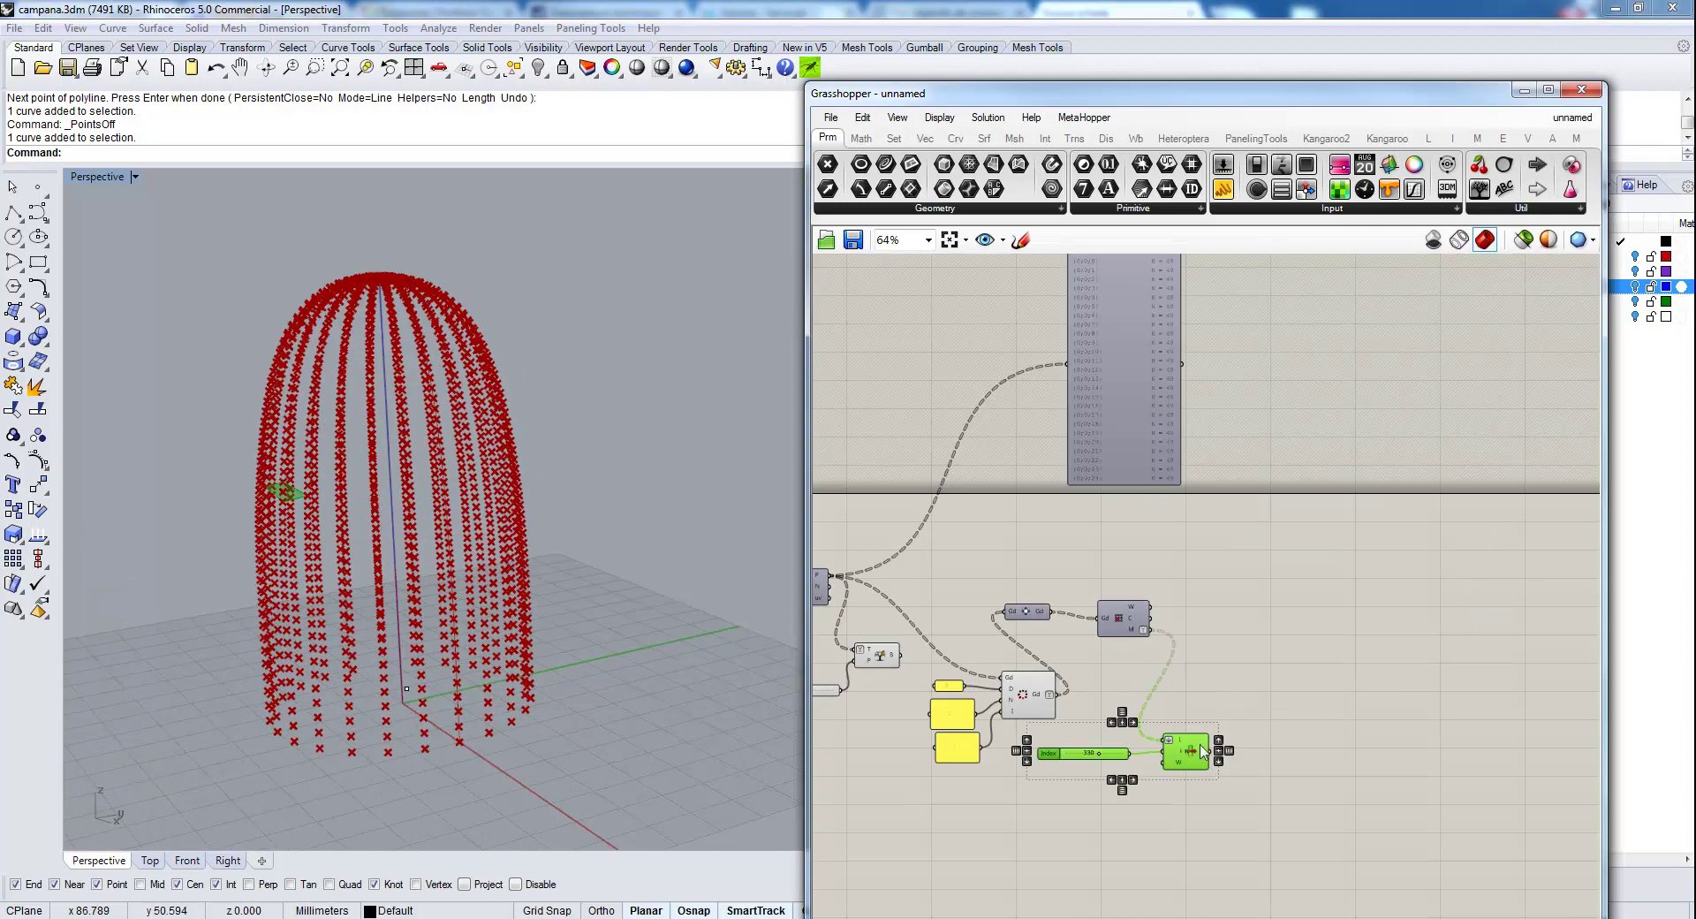
drag(1185, 757, 1252, 680)
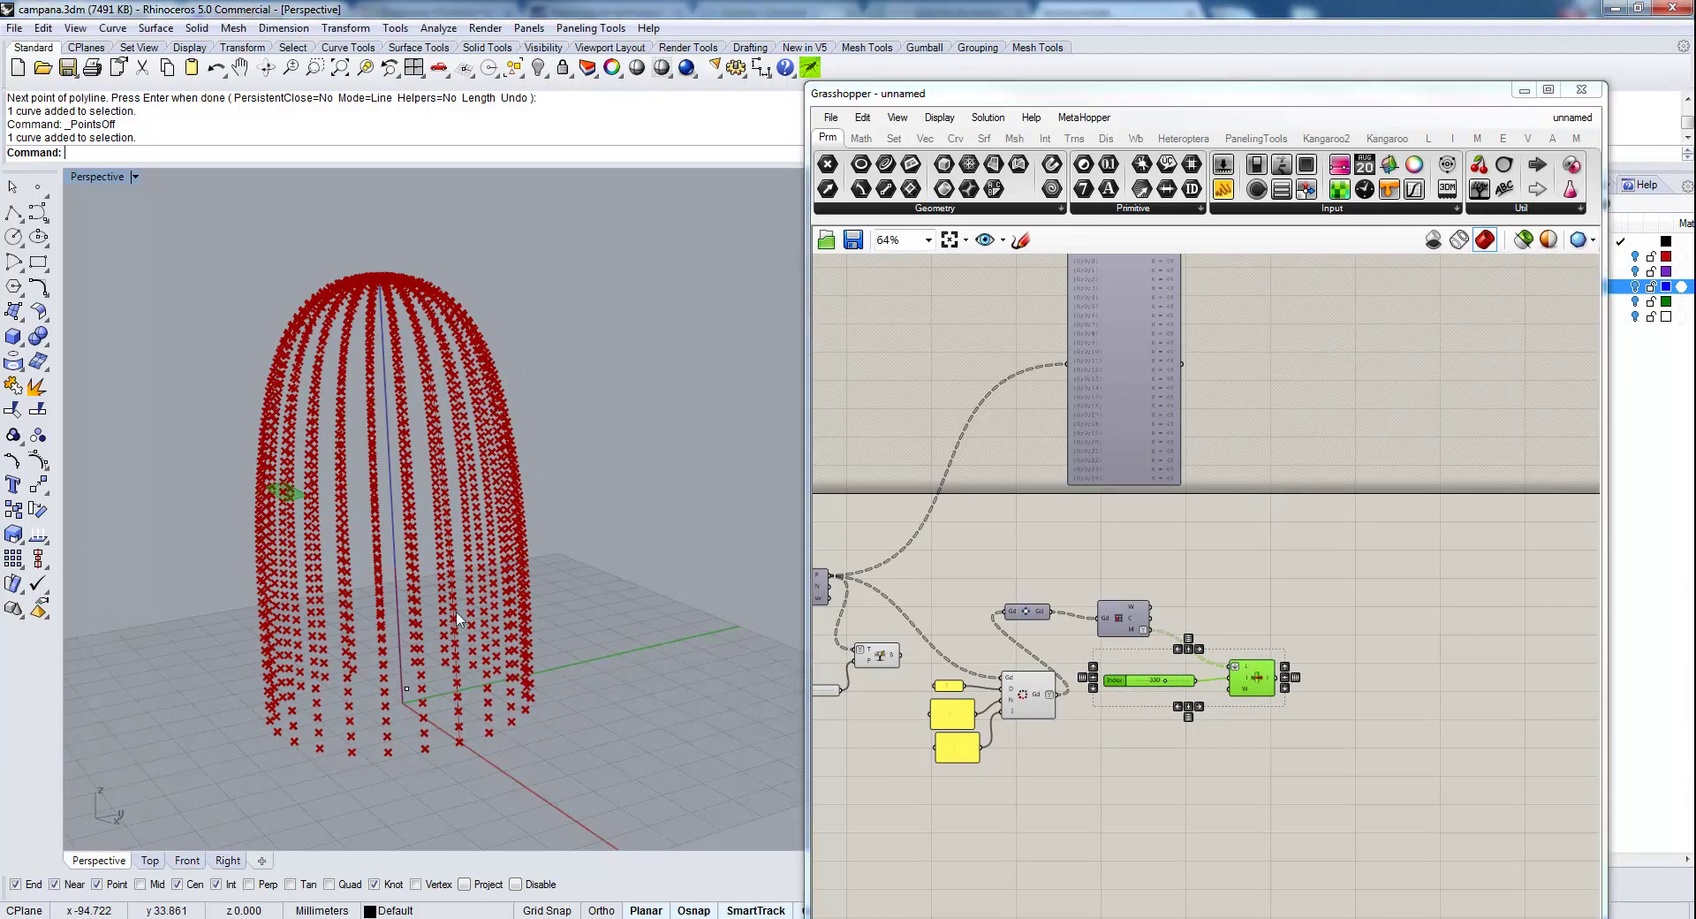
click(1255, 751)
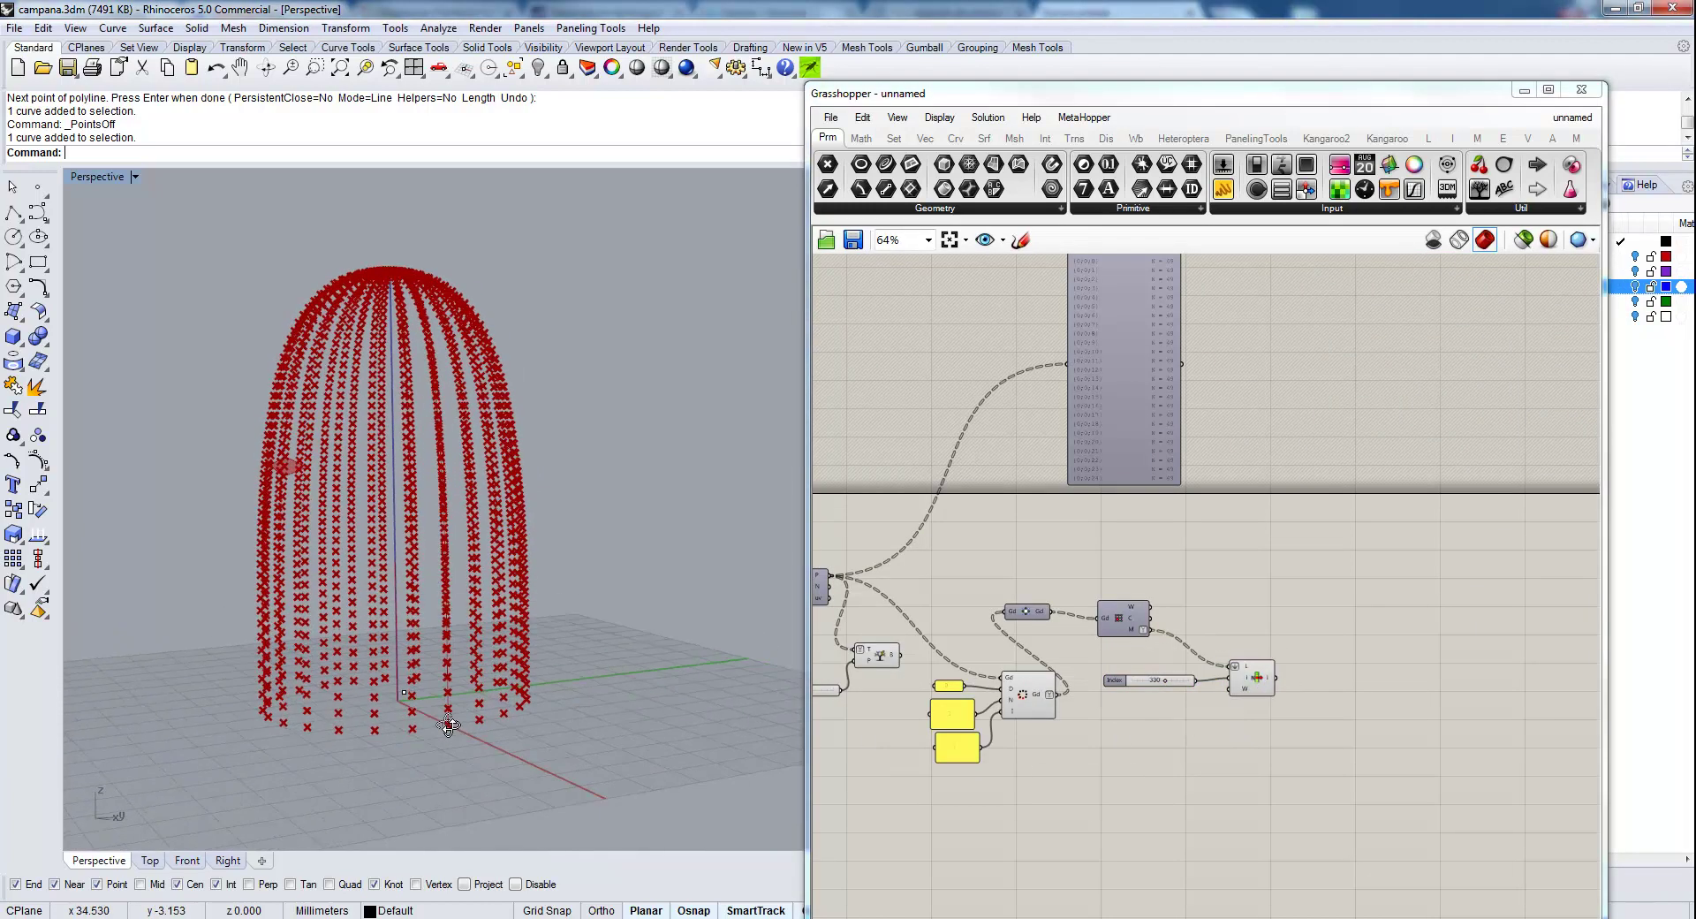
Examine the bell's point columns and their base points from several angles in the Perspective viewport.
scroll(385, 724, up, 5)
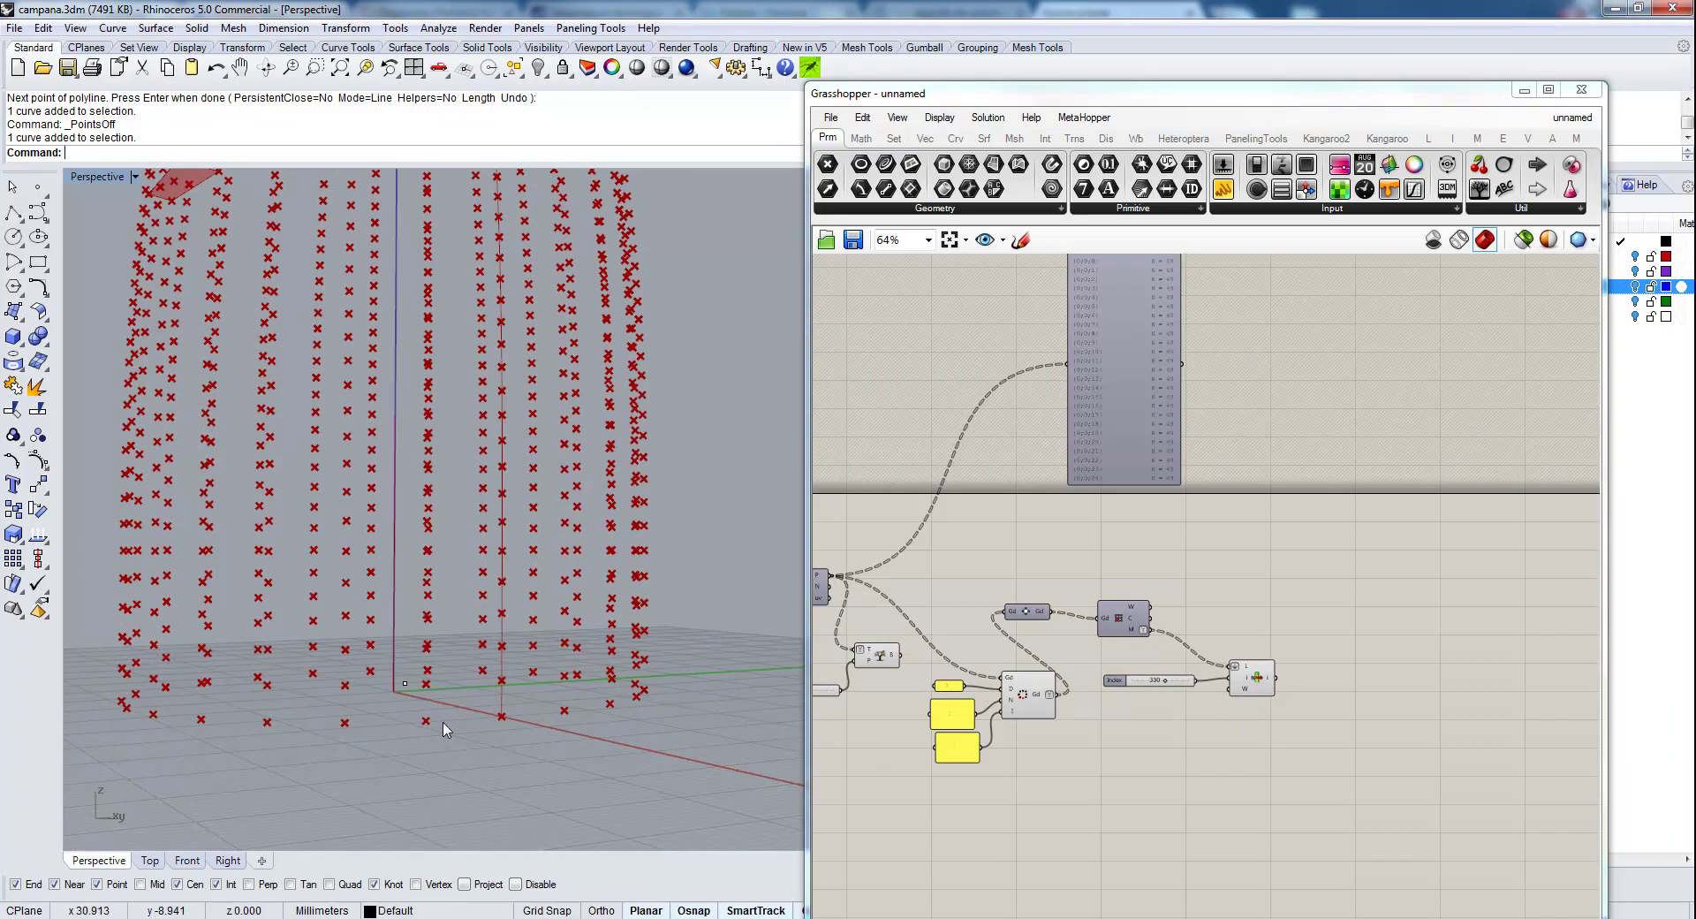
scroll(537, 724, down, 6)
right_drag(544, 719, 512, 709)
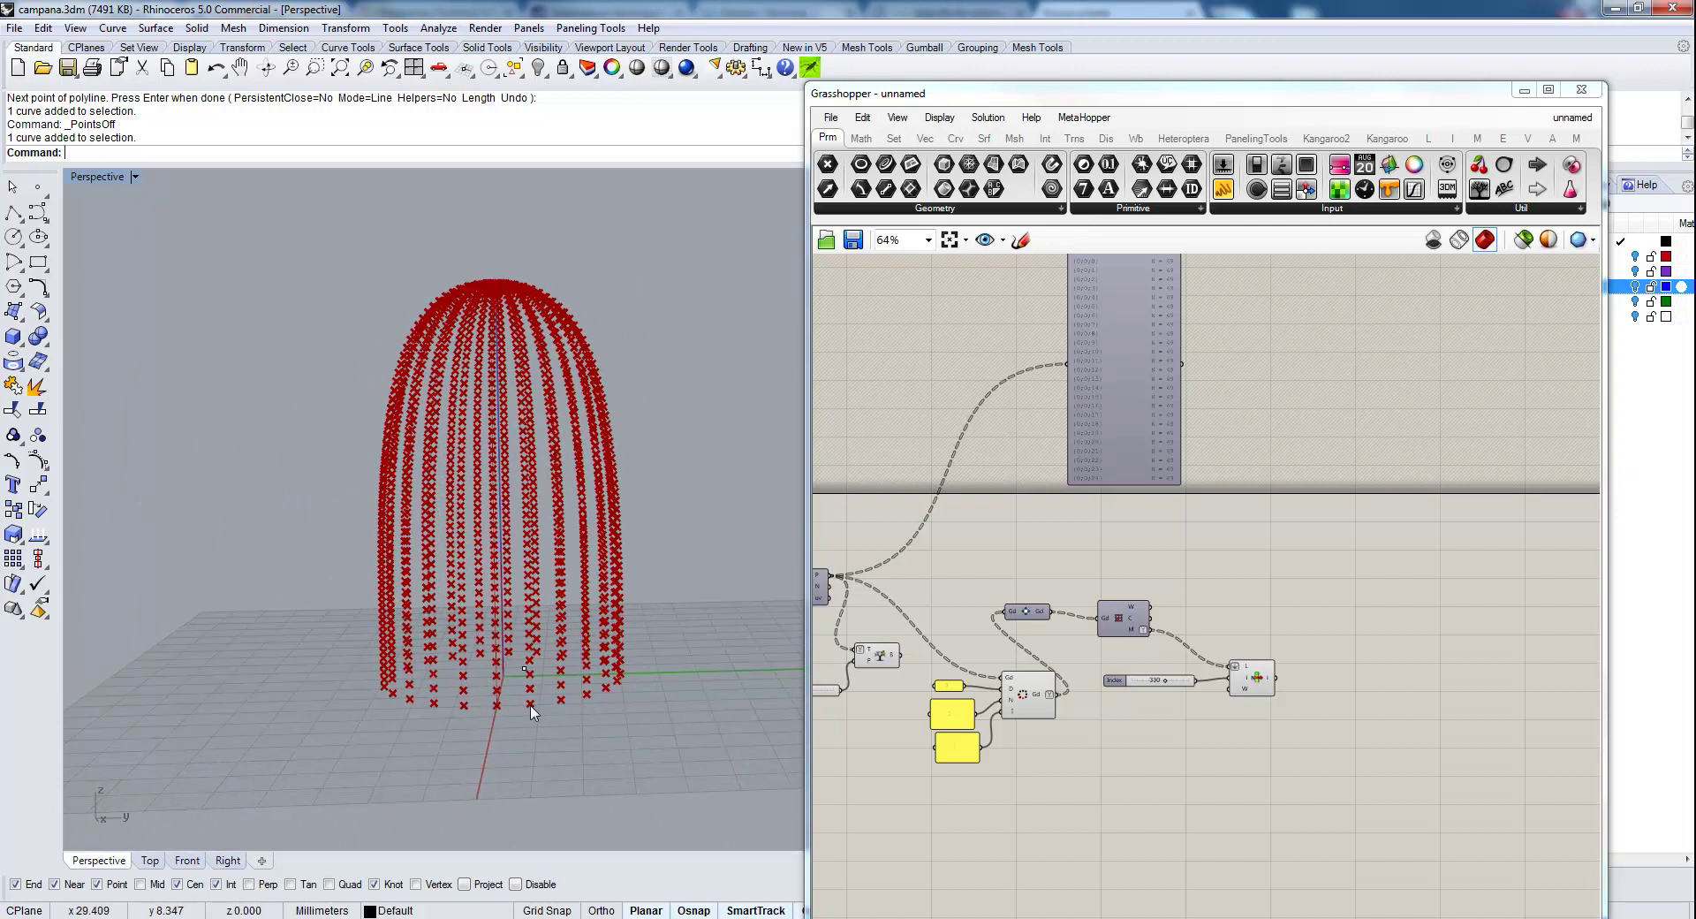
right_drag(533, 712, 419, 678)
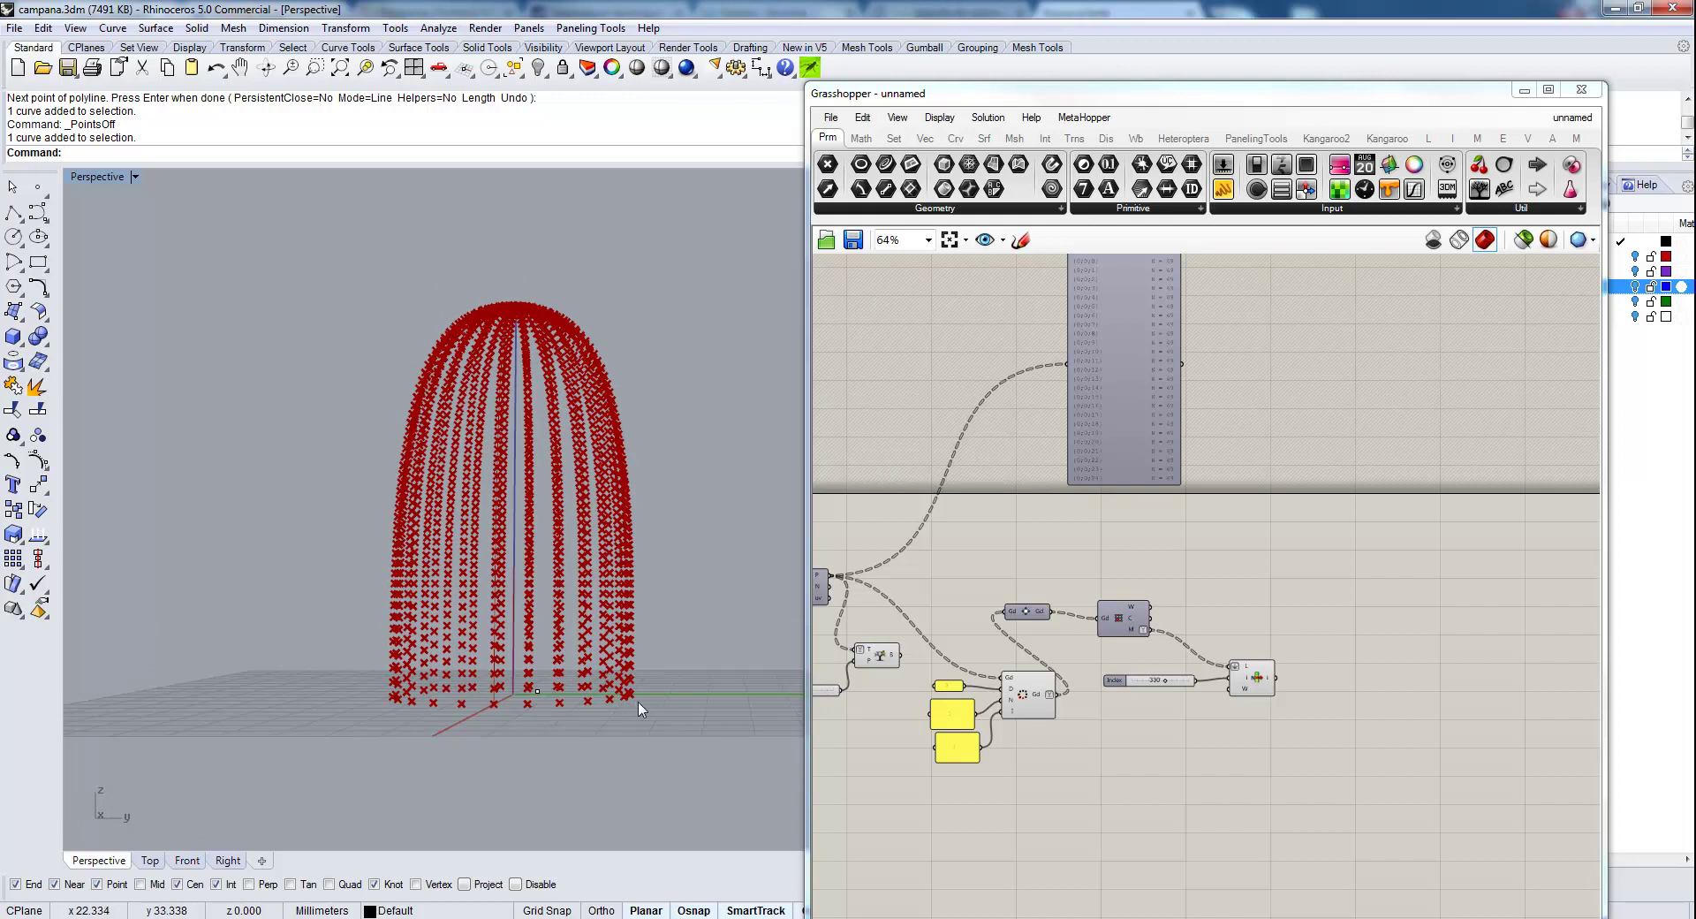
right_drag(592, 713, 496, 676)
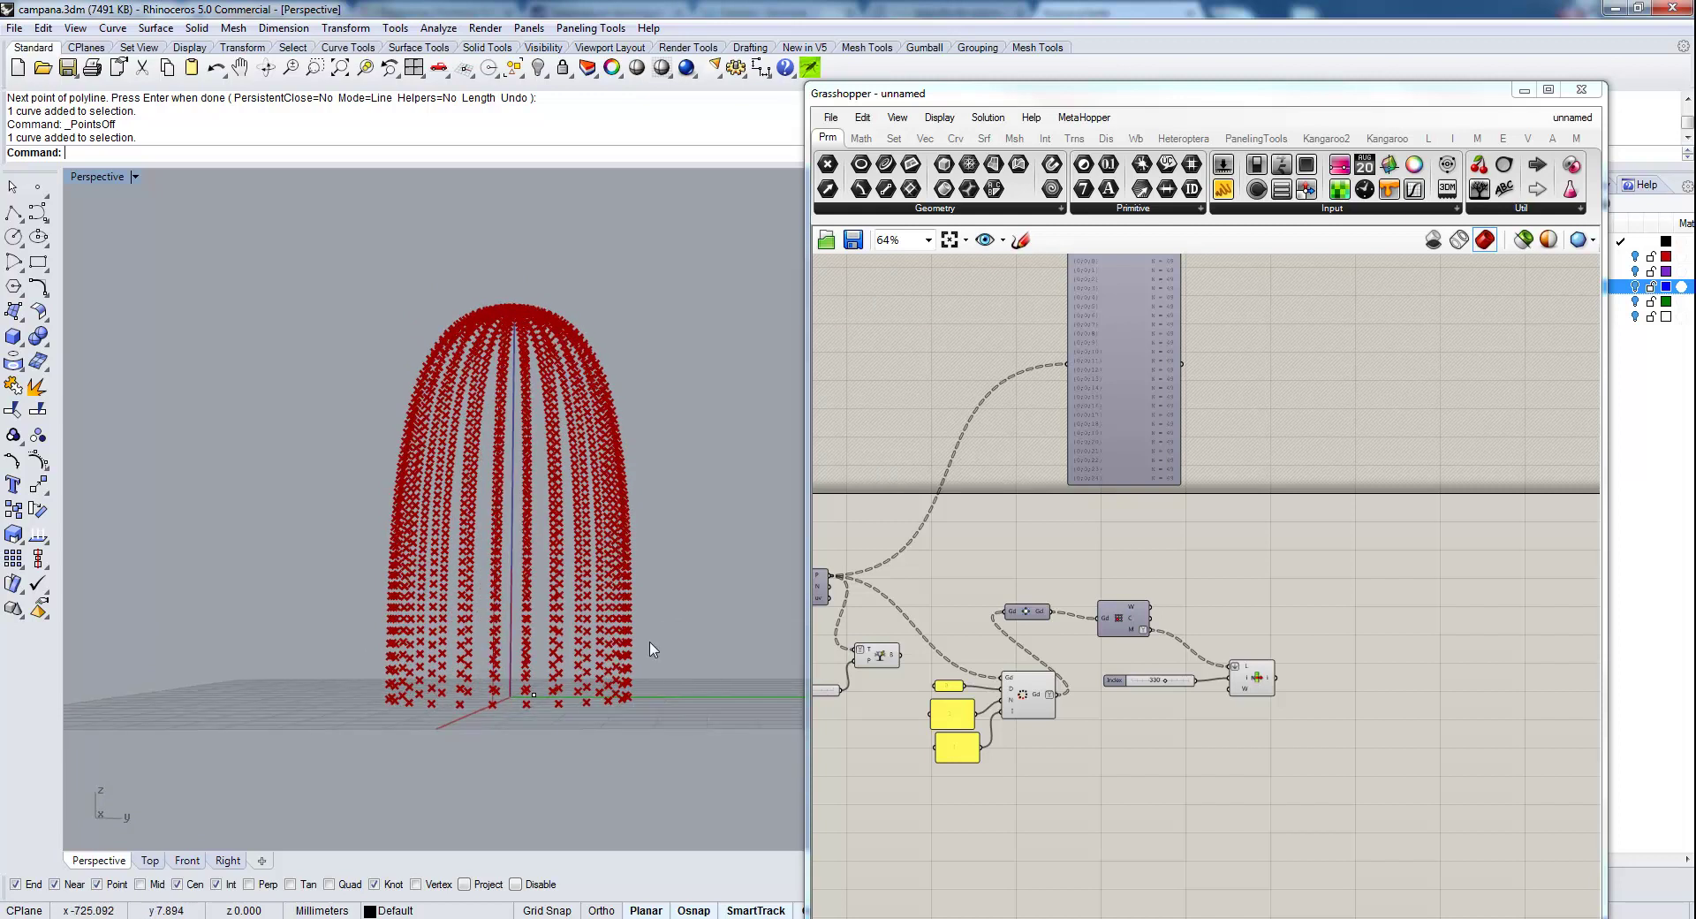
right_drag(404, 625, 539, 700)
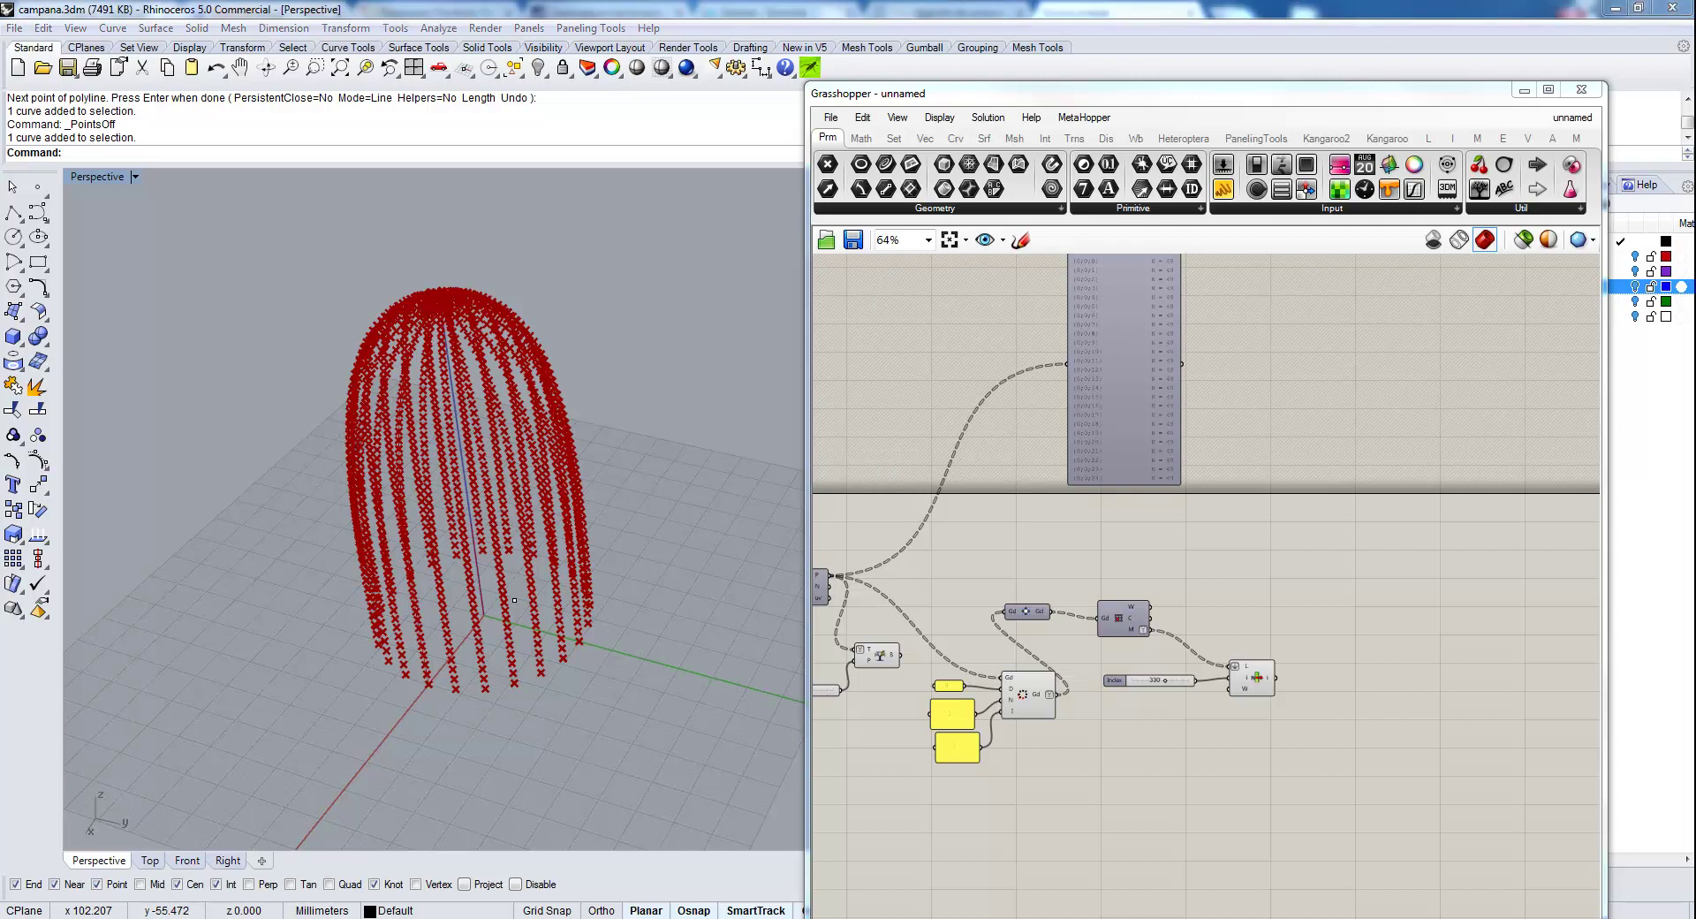
Add a Mesh Area component and connect Cellulate's M output to its M input.
right_click(1285, 770)
click(1156, 769)
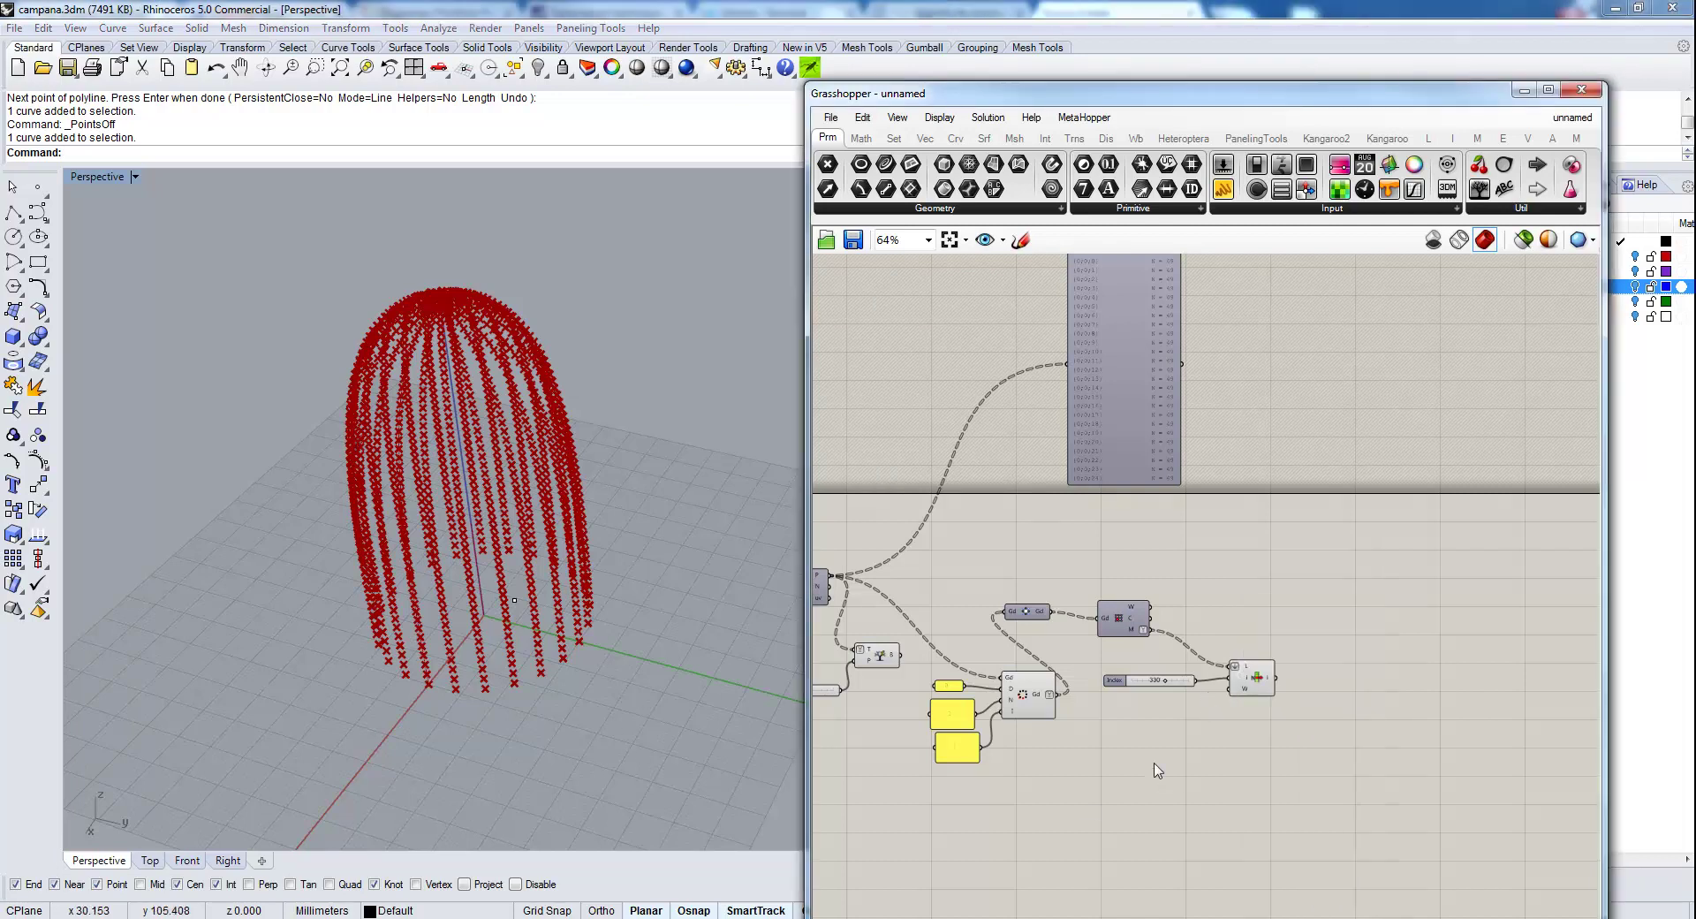
scroll(1158, 634, up, 3)
double_click(1273, 608)
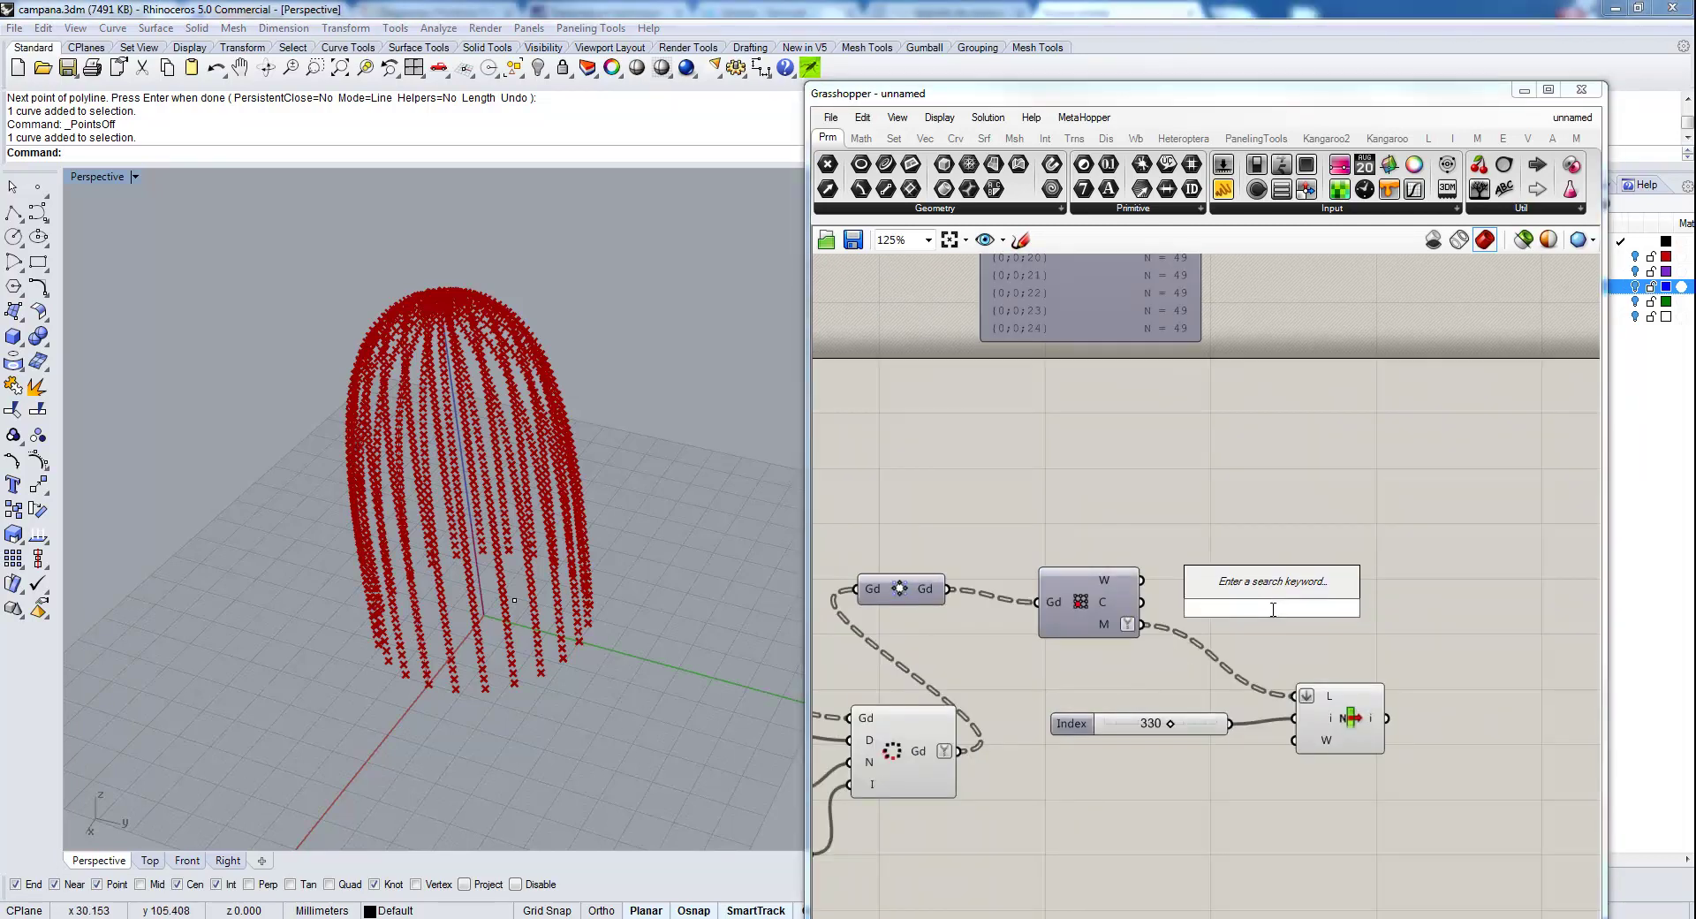
text(mes)
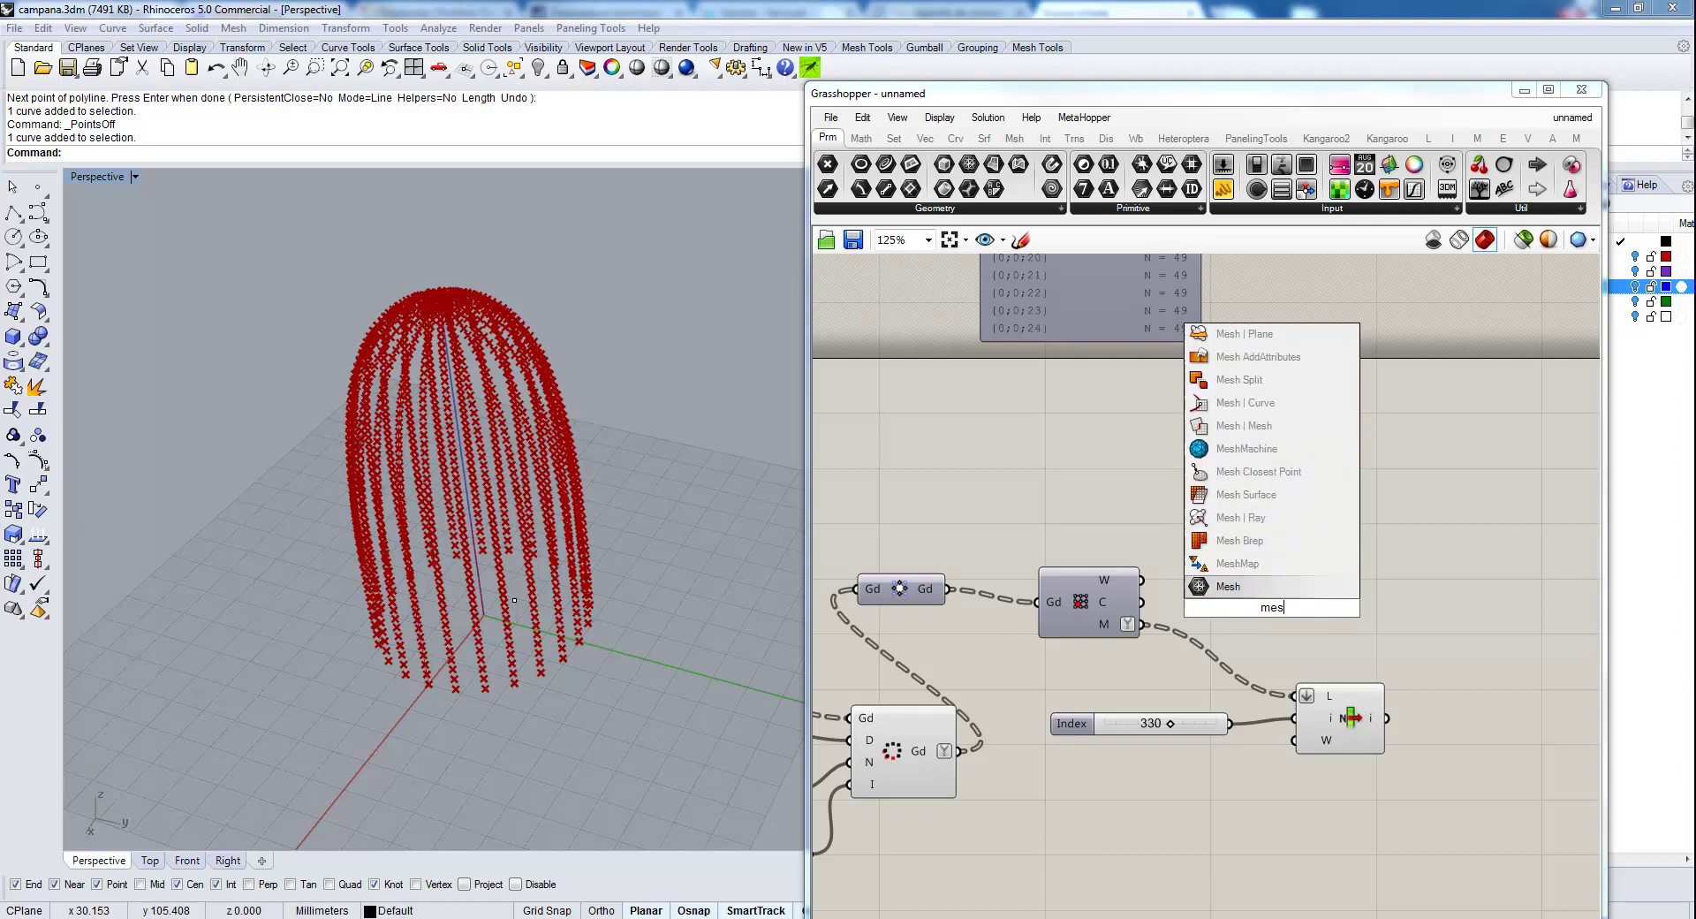
text(h ce)
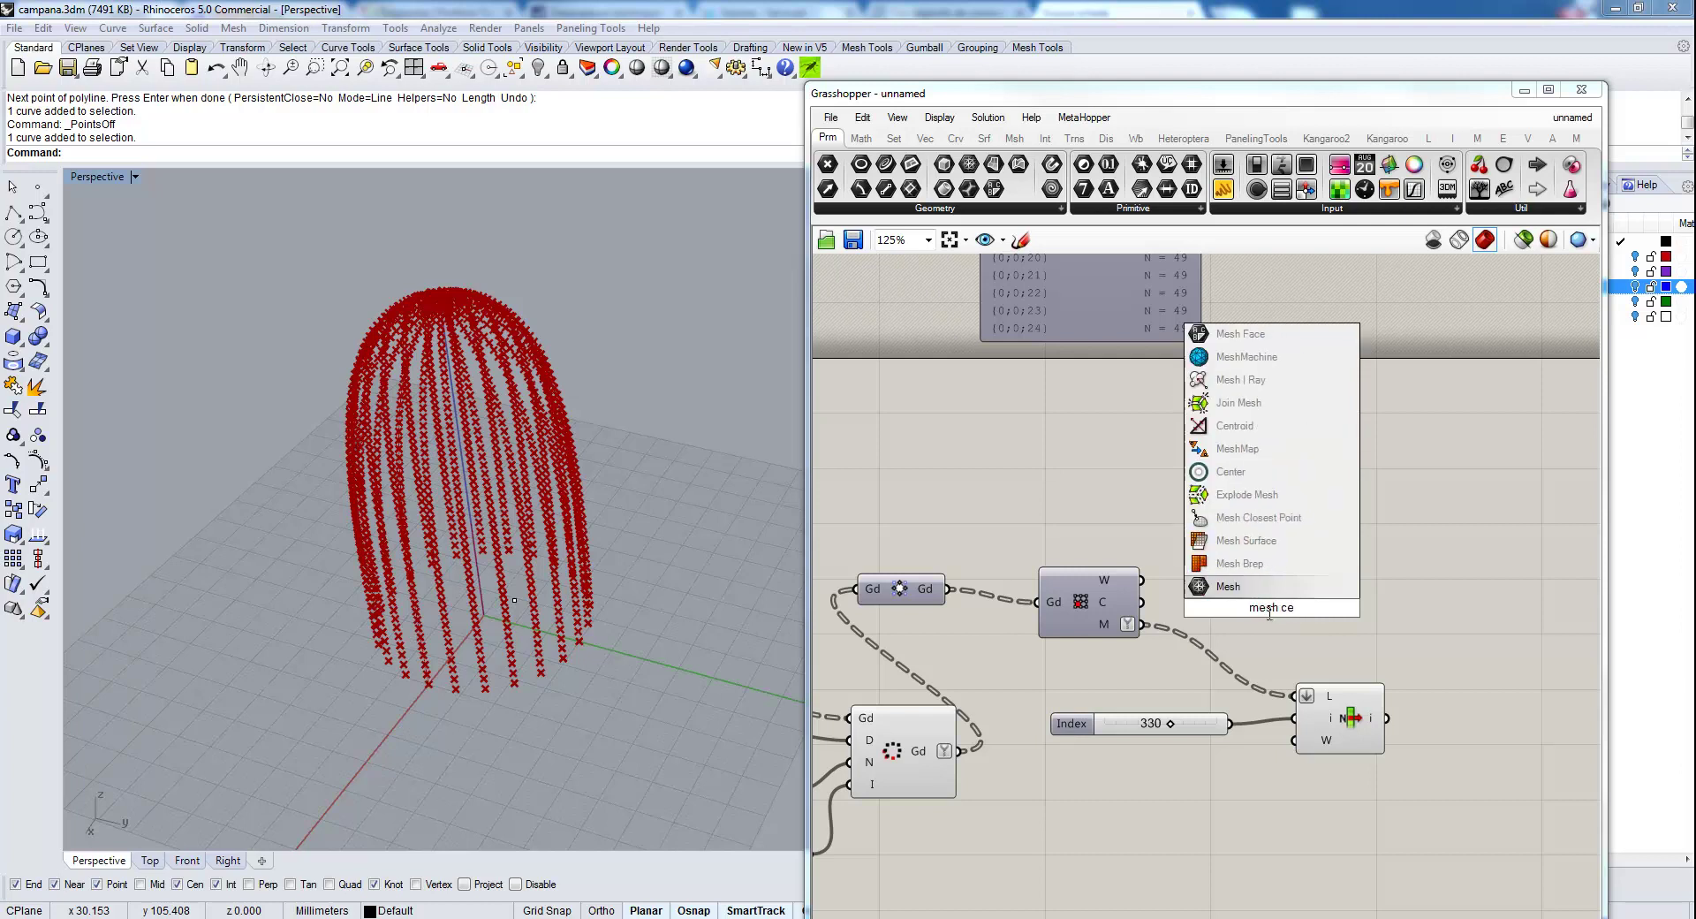
key(BackSpace)
key(BackSpace)
text(are)
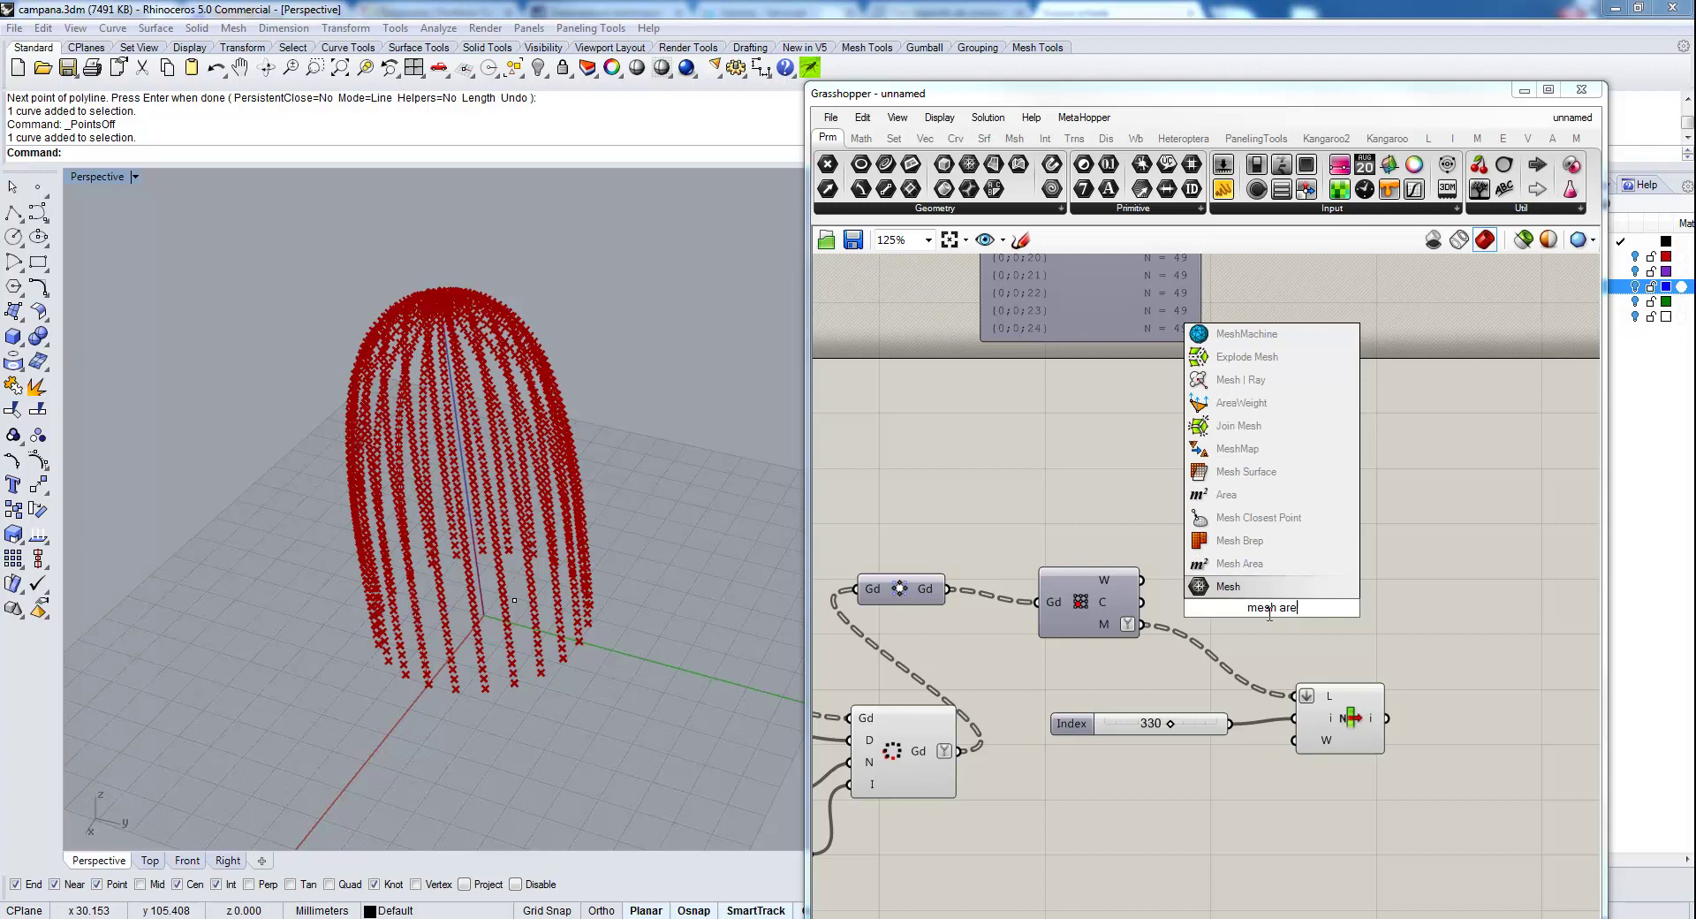
click(1246, 563)
drag(1134, 620, 1233, 608)
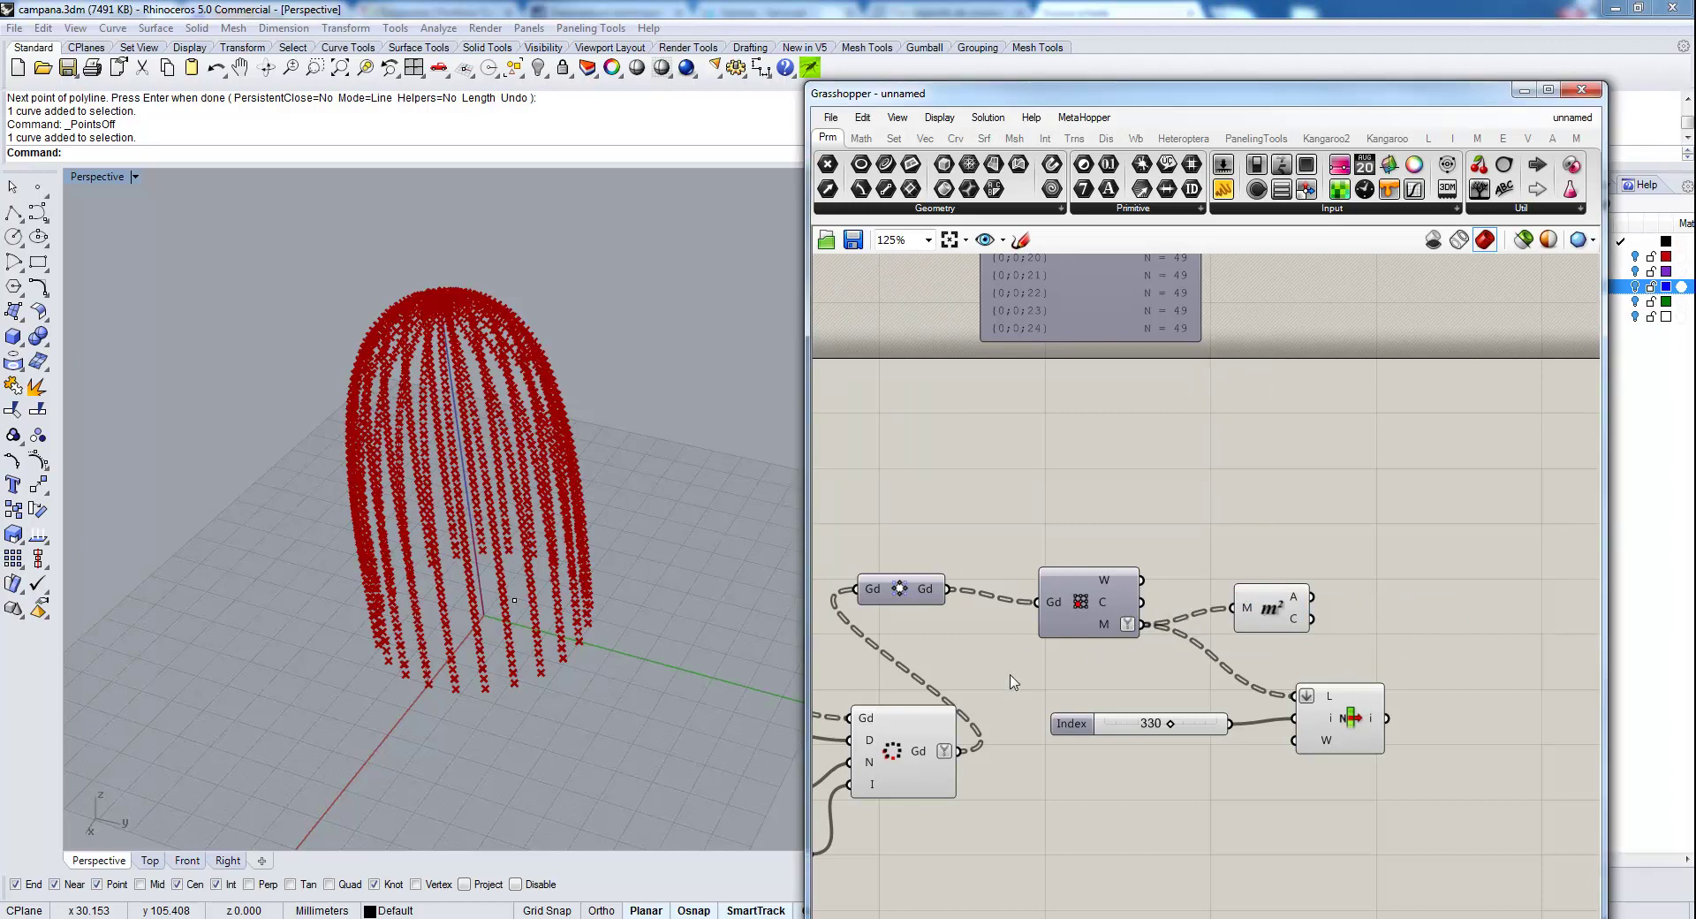
Hide the preview of the Wrap Grids component.
right_drag(1010, 682, 1057, 626)
click(961, 709)
middle_click(1098, 780)
click(1141, 734)
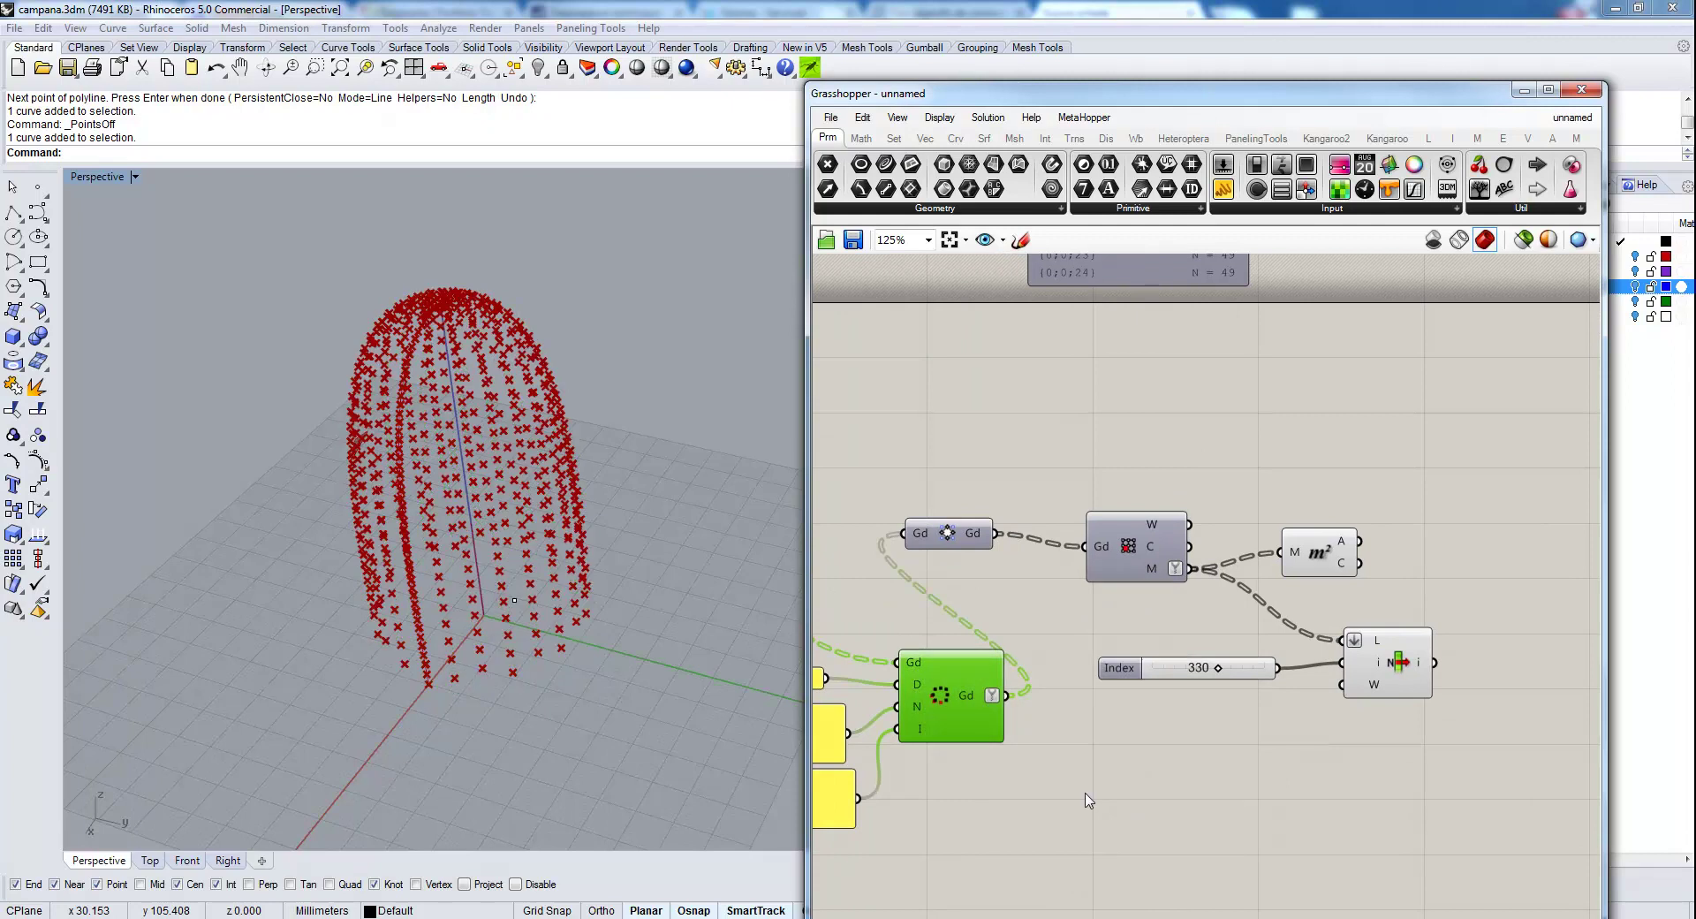
Flatten the C output of the Mesh Area component.
right_drag(1085, 793, 1087, 732)
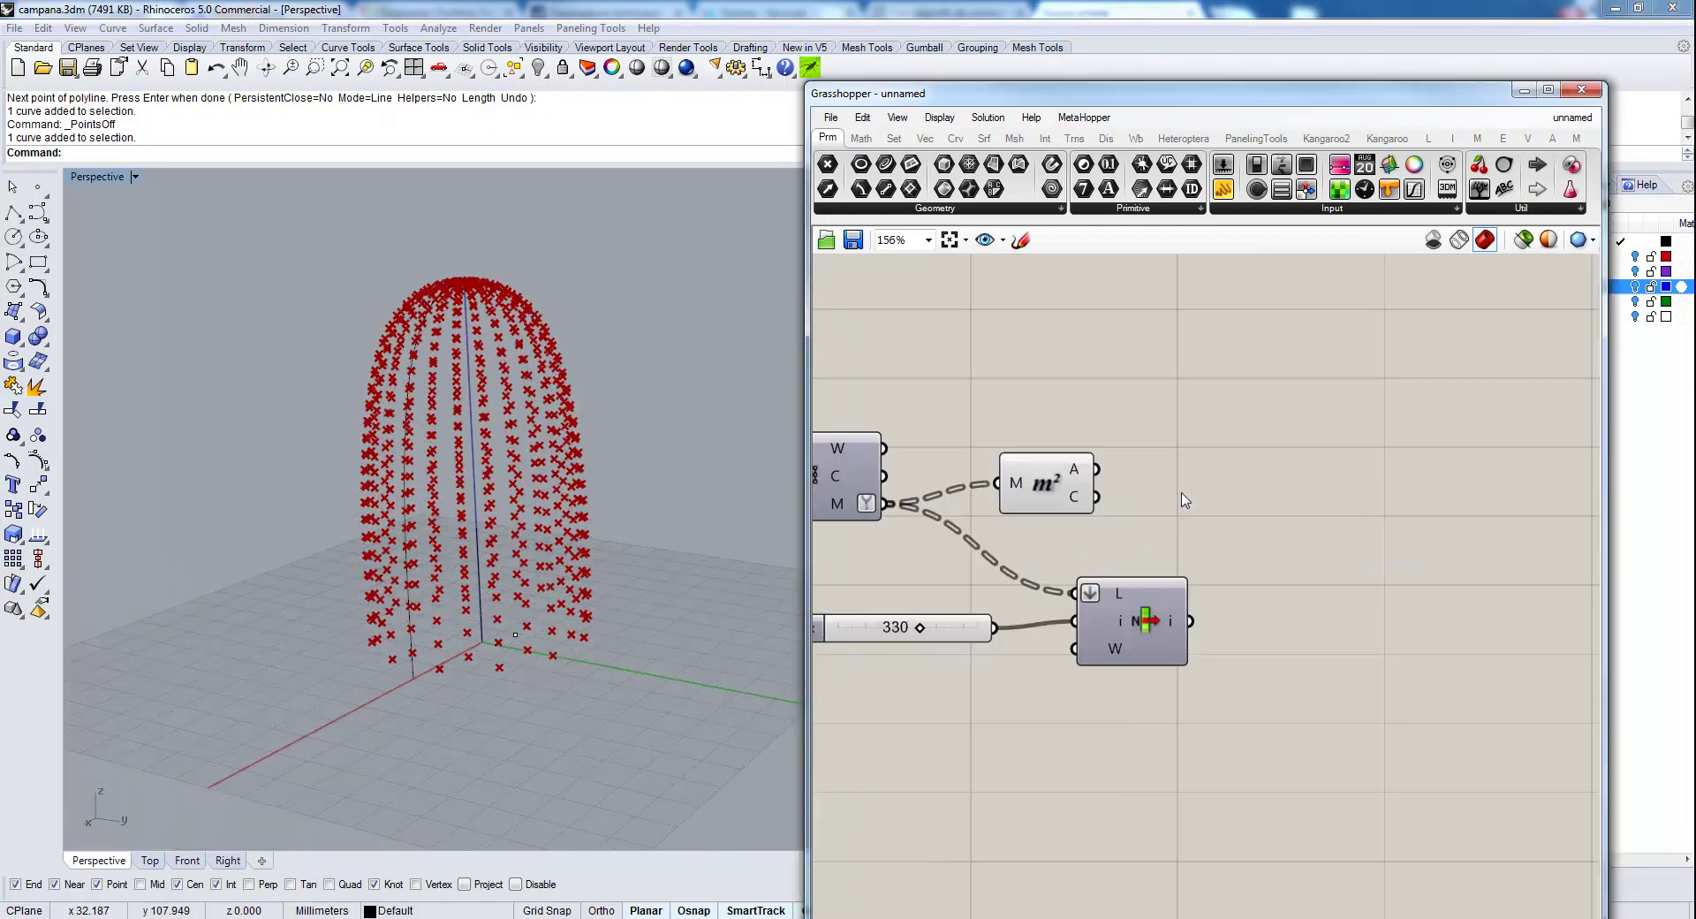
right_click(1080, 503)
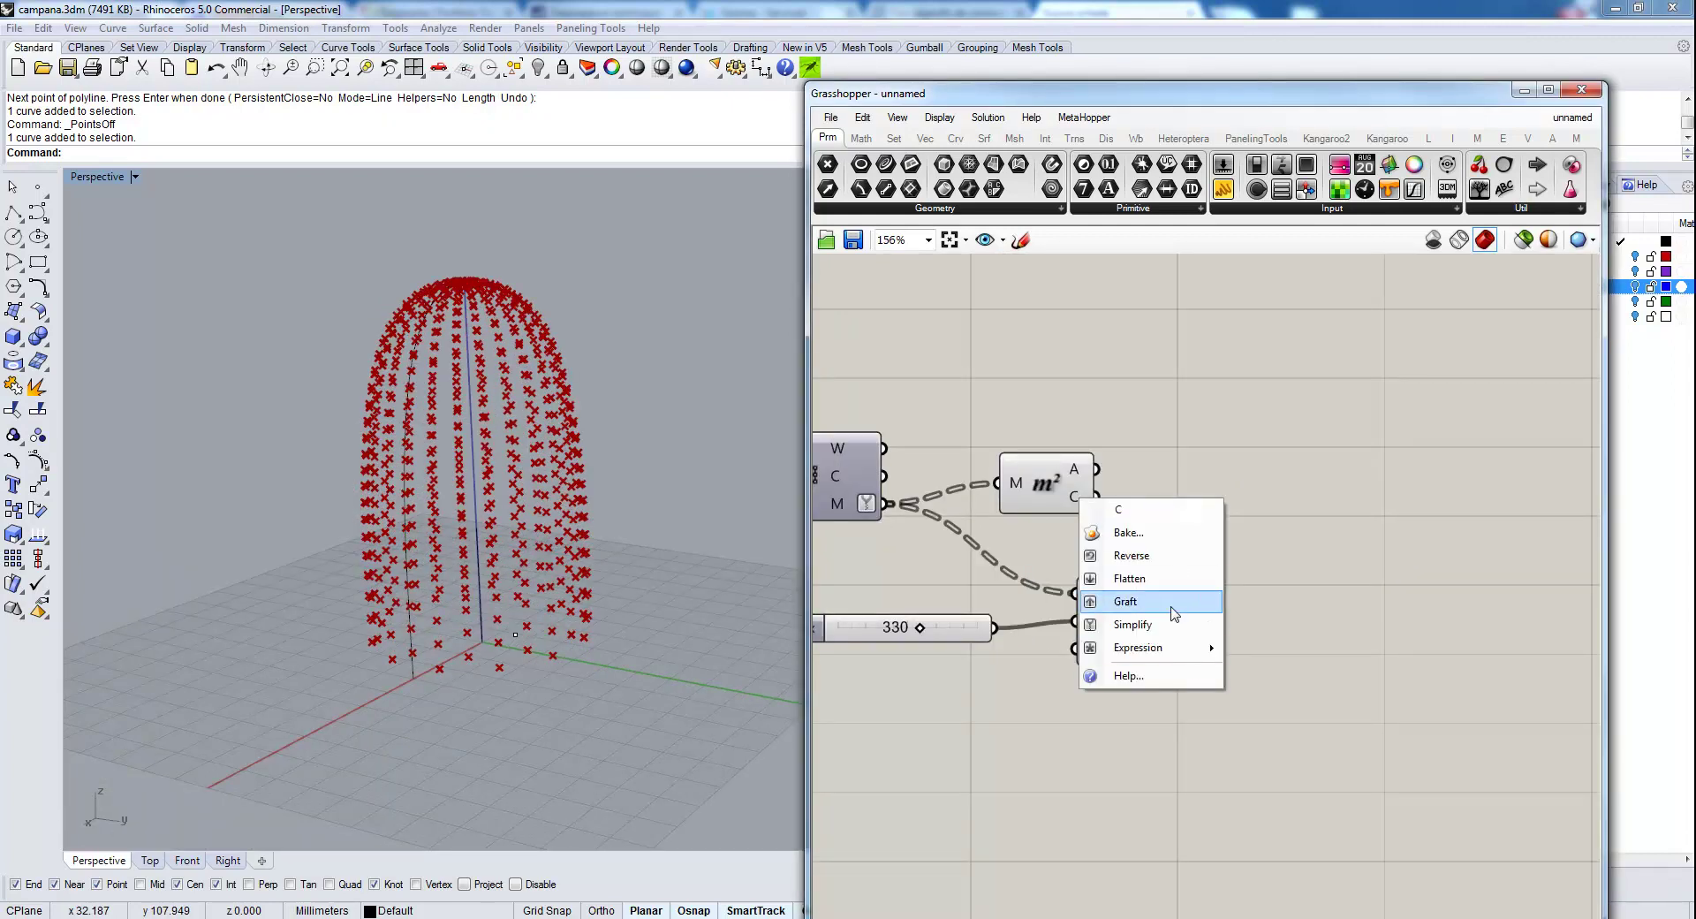
click(1171, 579)
Add a Deconstruct point component beside Mesh Area and connect Mesh Area's flattened C output to its P input.
scroll(1193, 497, up, 2)
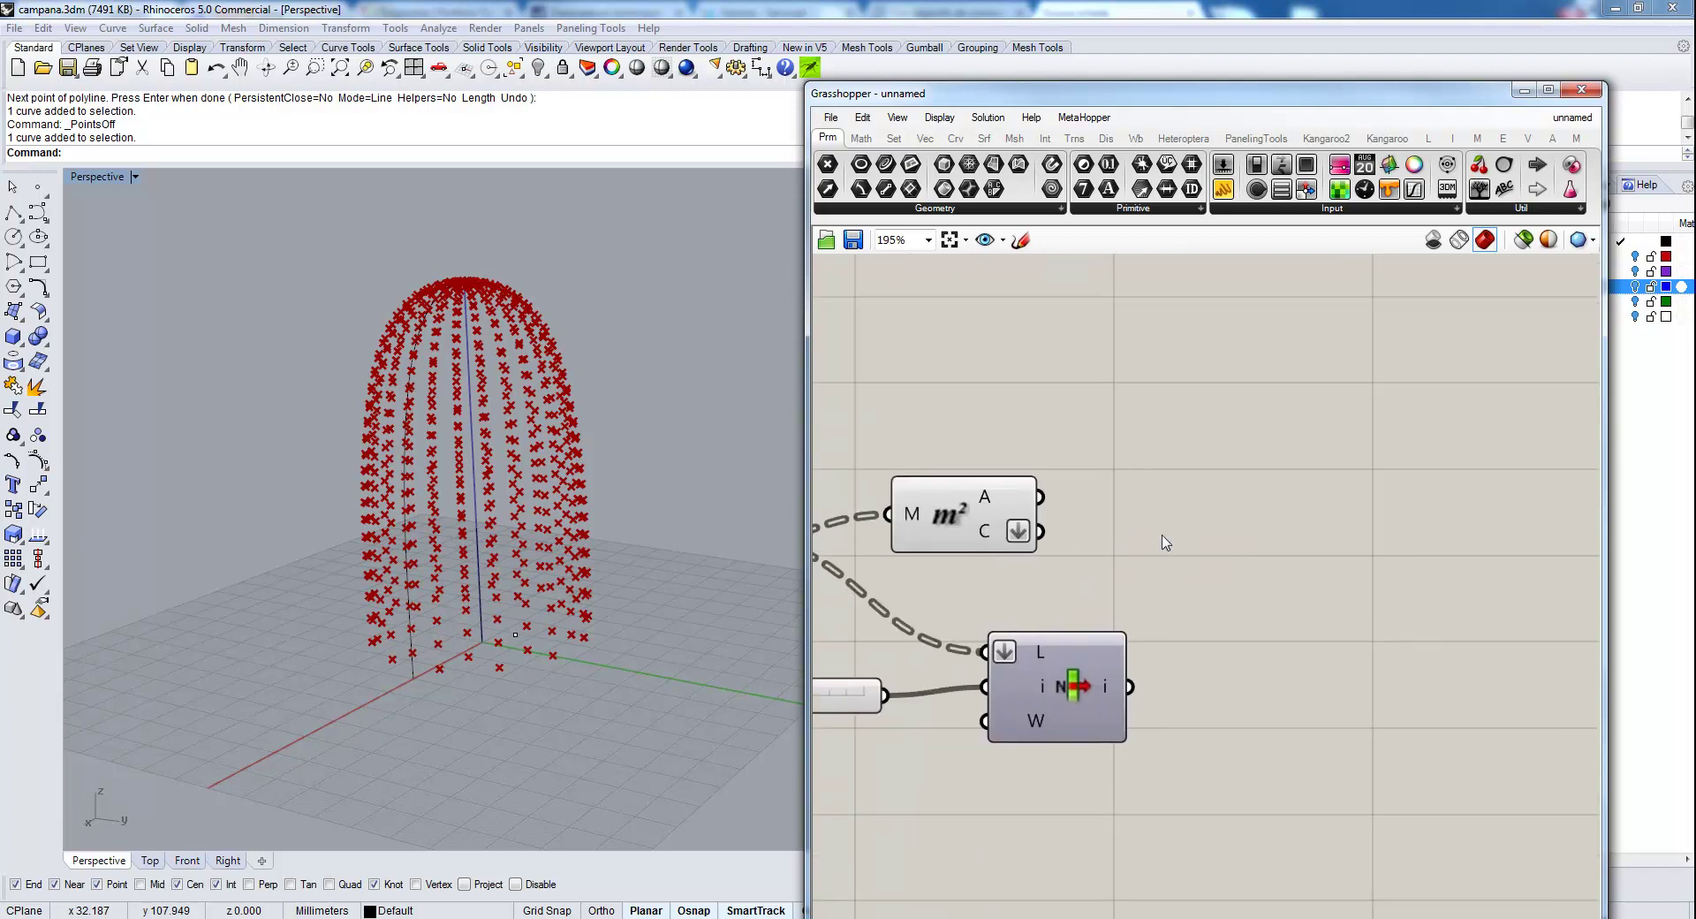
double_click(1166, 540)
text(deco)
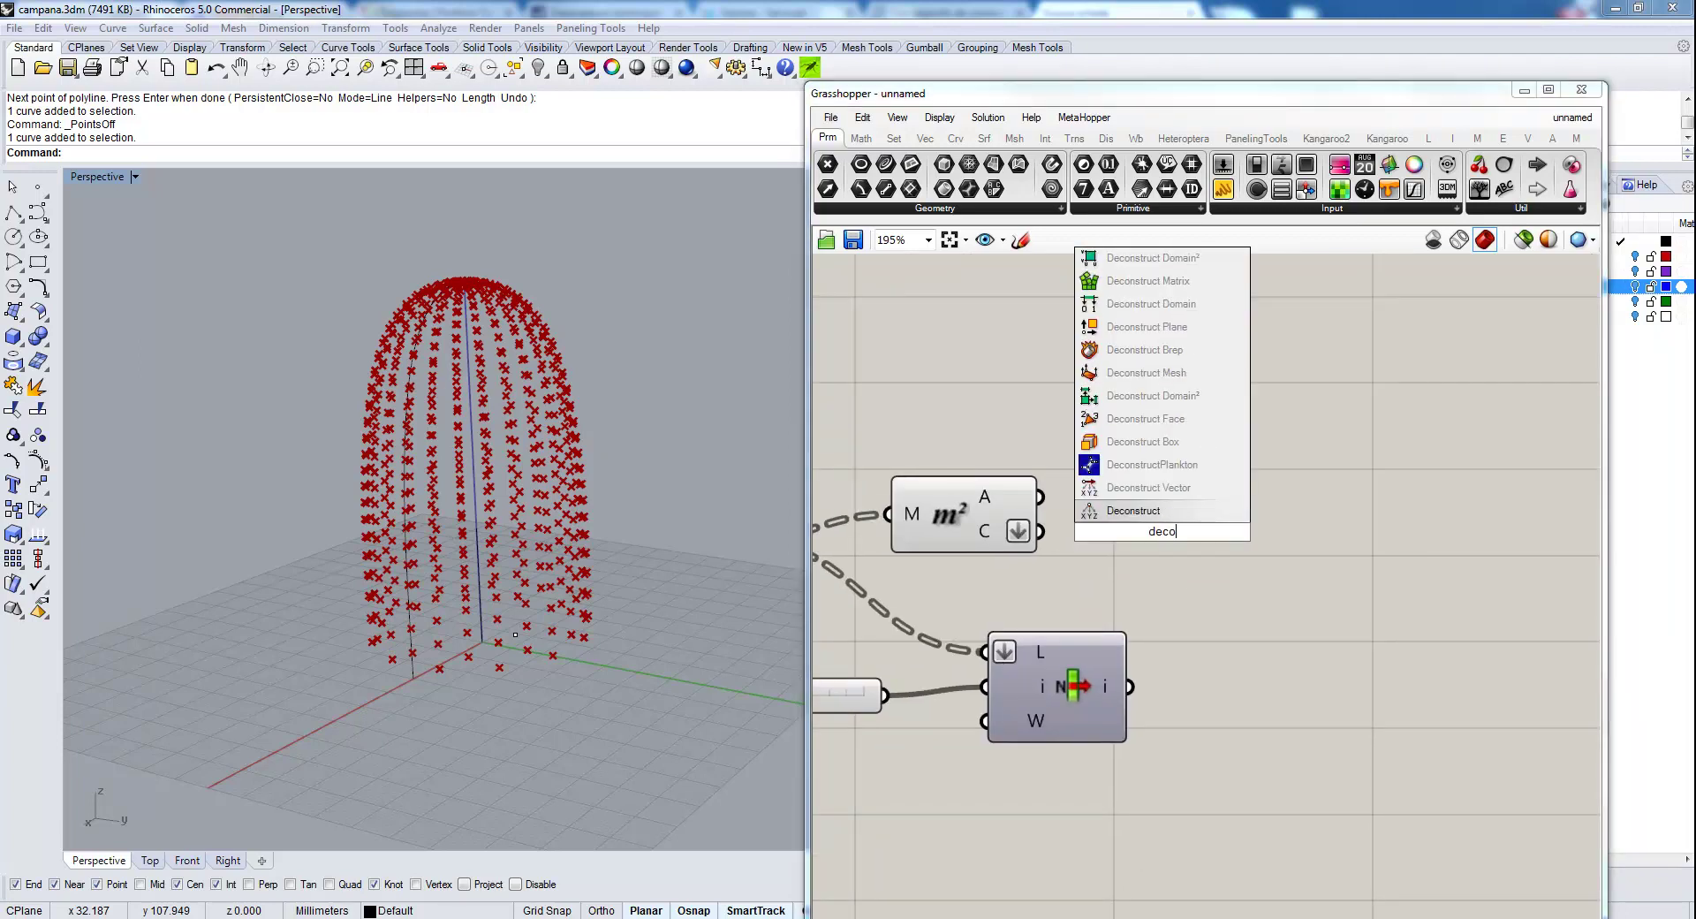
text(nstr)
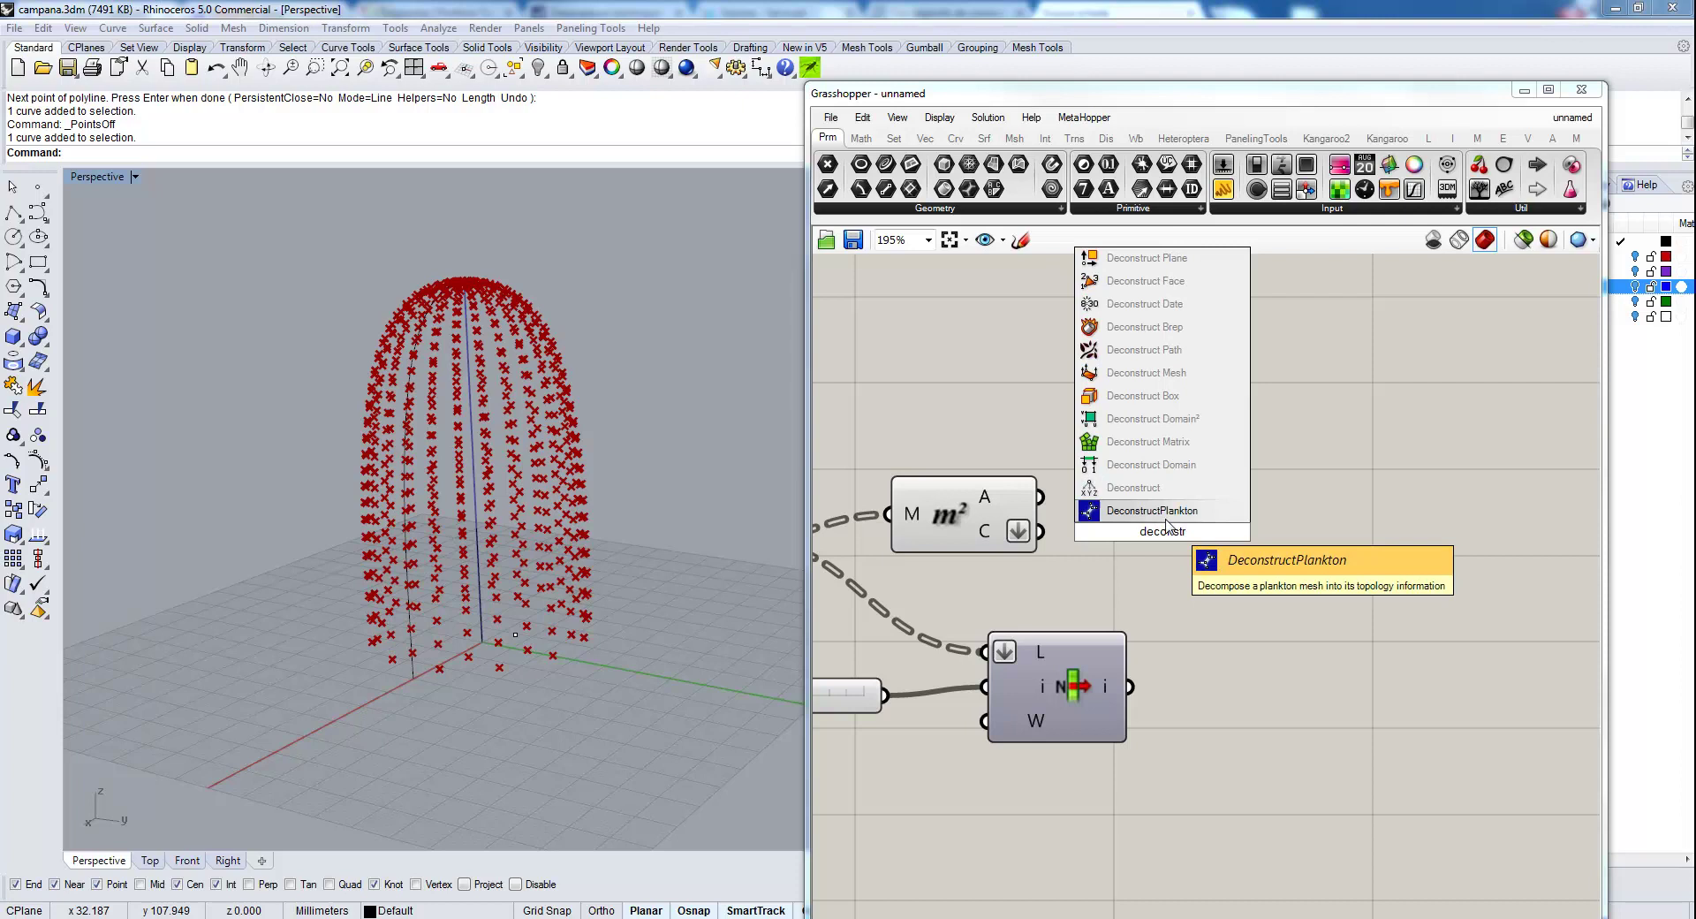
click(1167, 490)
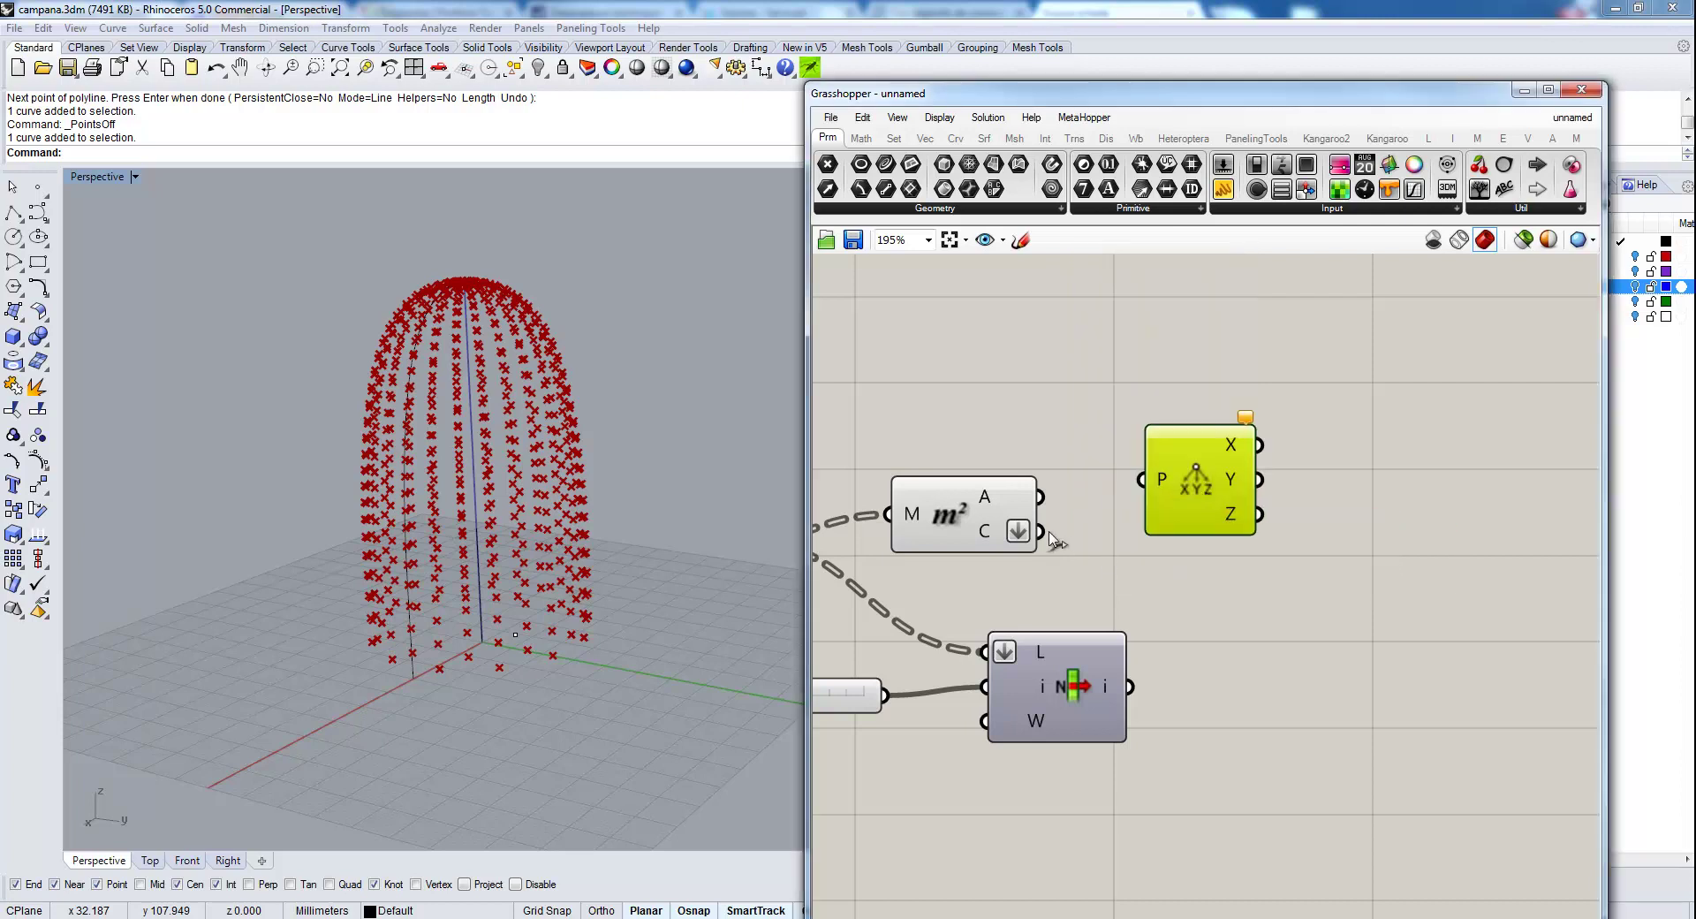
drag(1042, 531, 1184, 528)
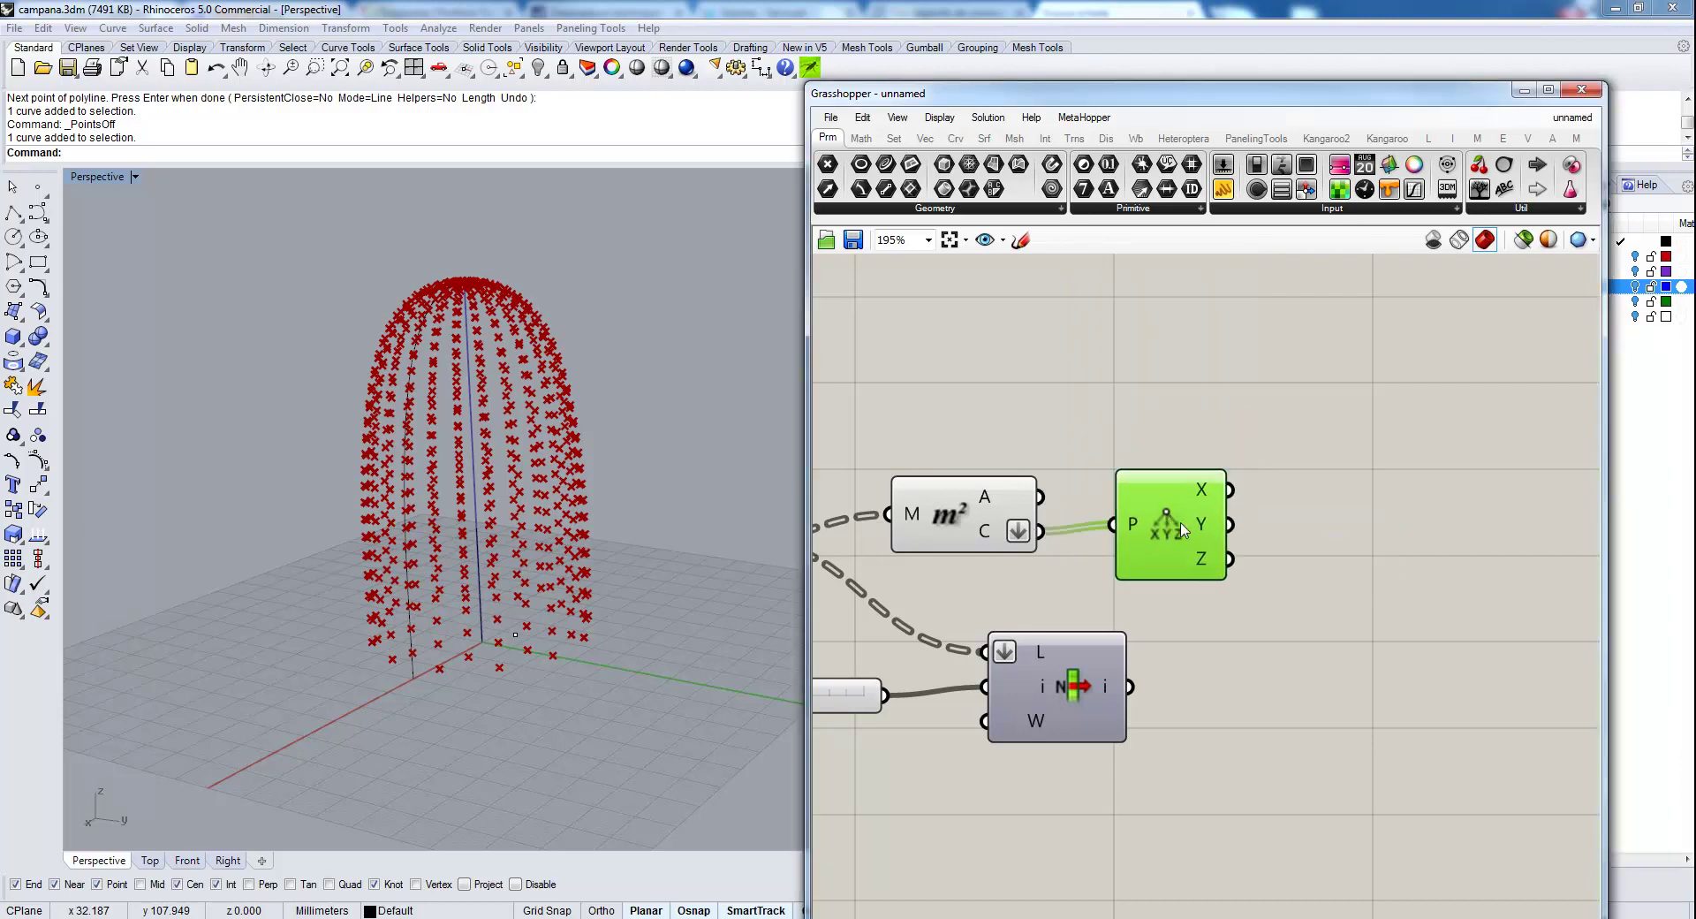
right_drag(1261, 616, 1229, 590)
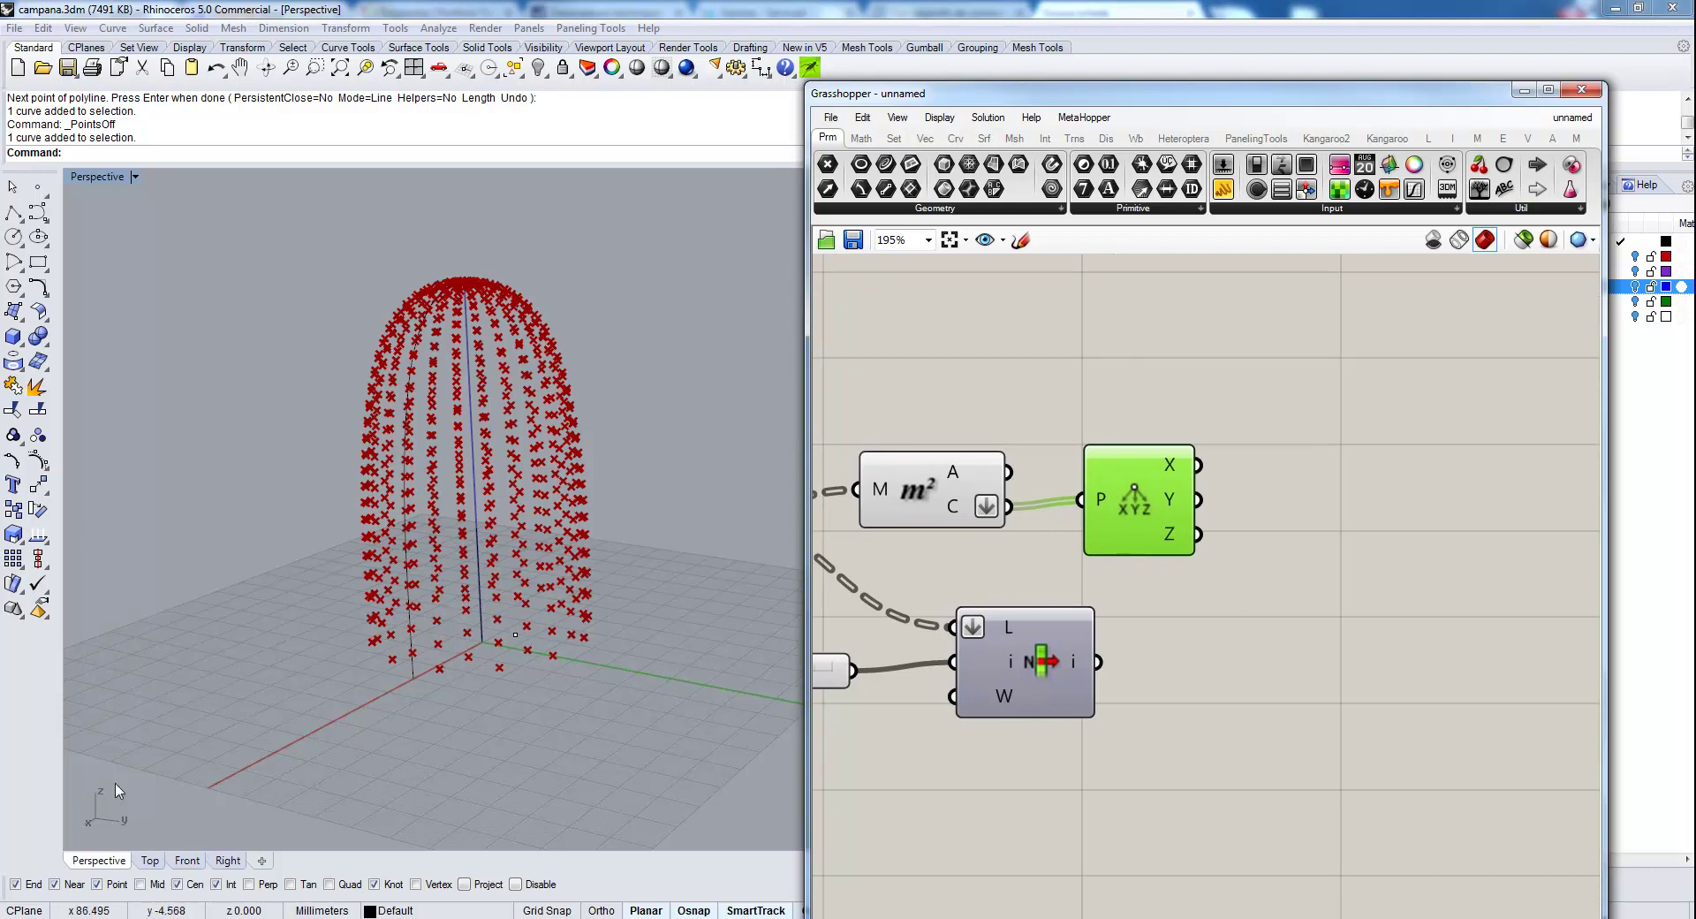
Add a Sort List component and place it beside the Deconstruct component.
click(652, 820)
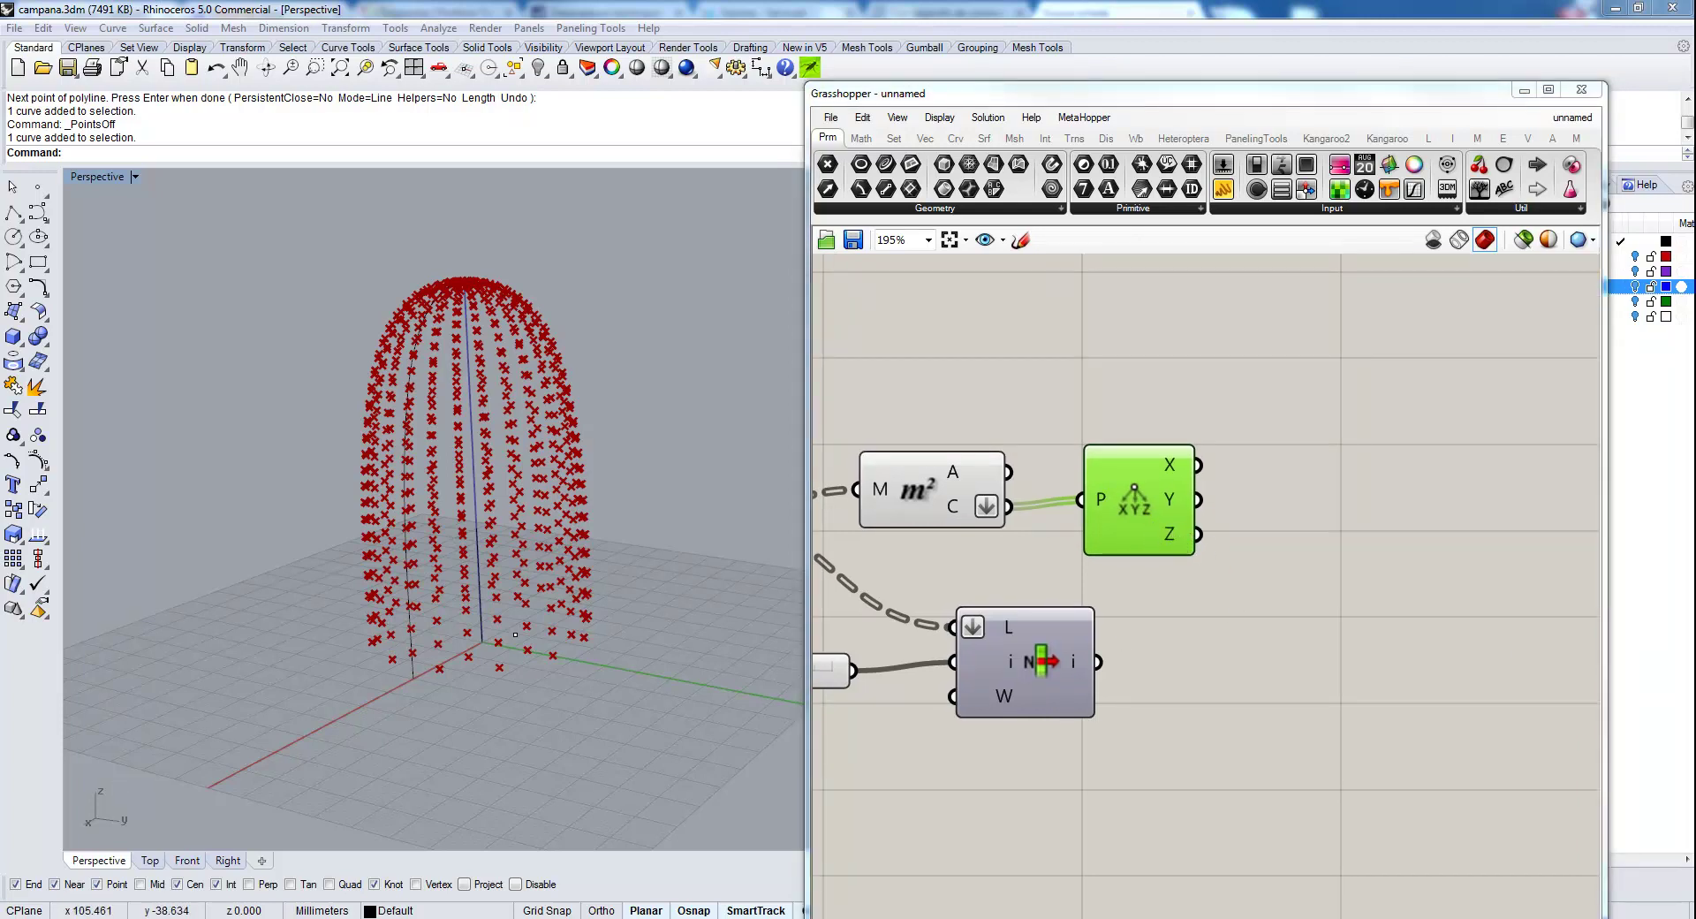
click(892, 138)
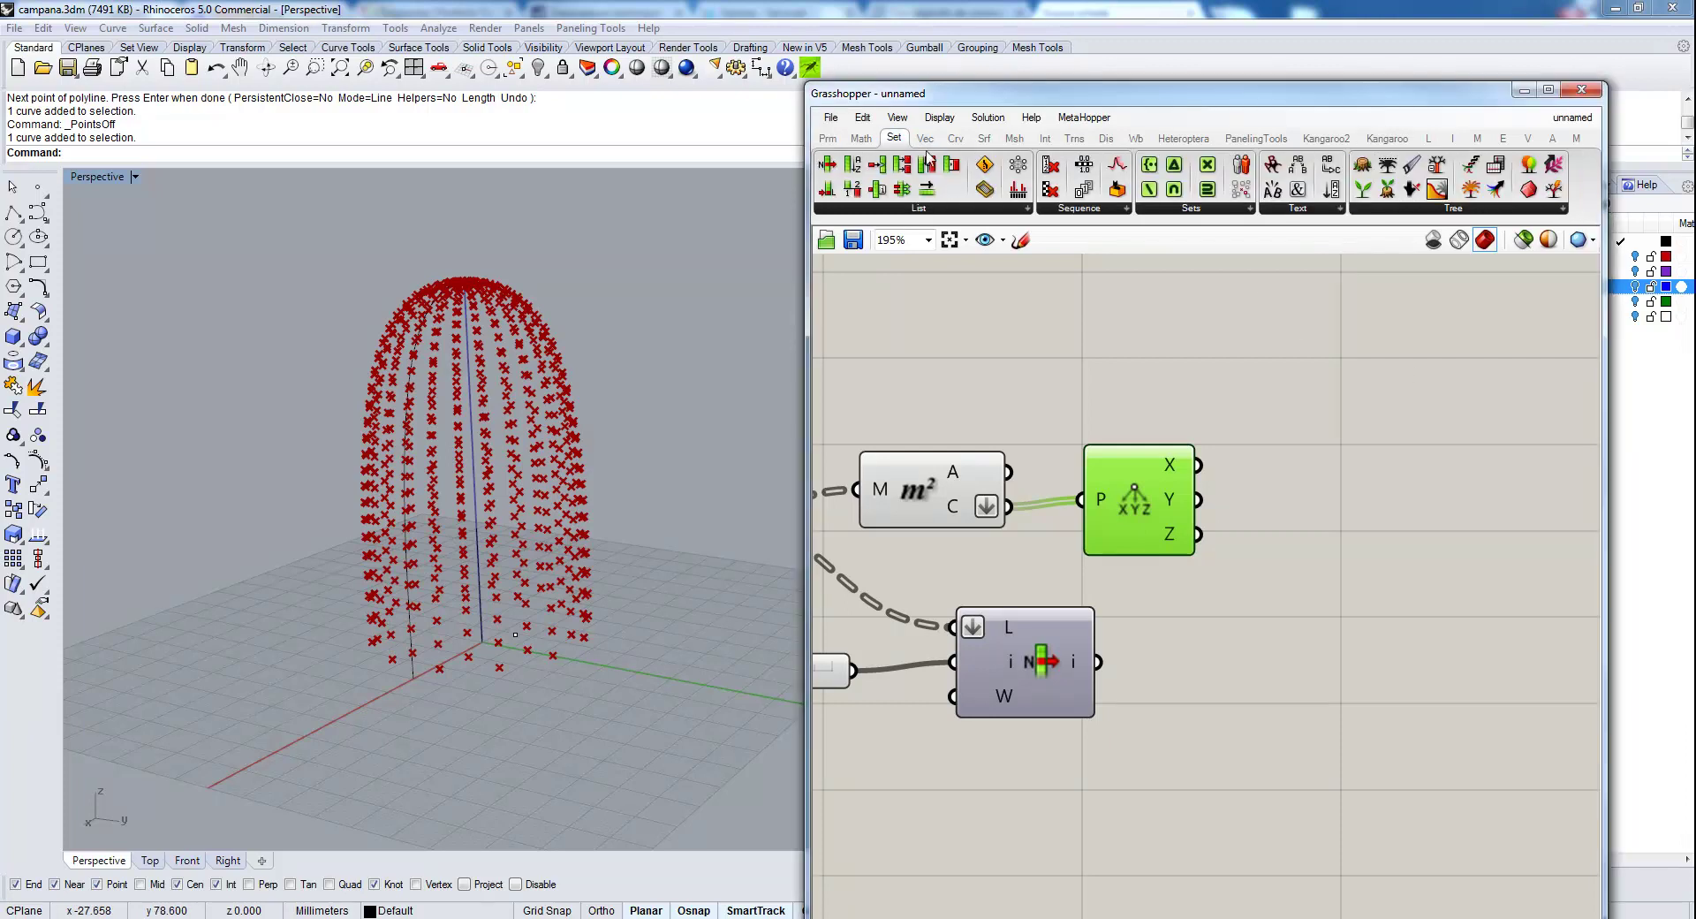
click(962, 210)
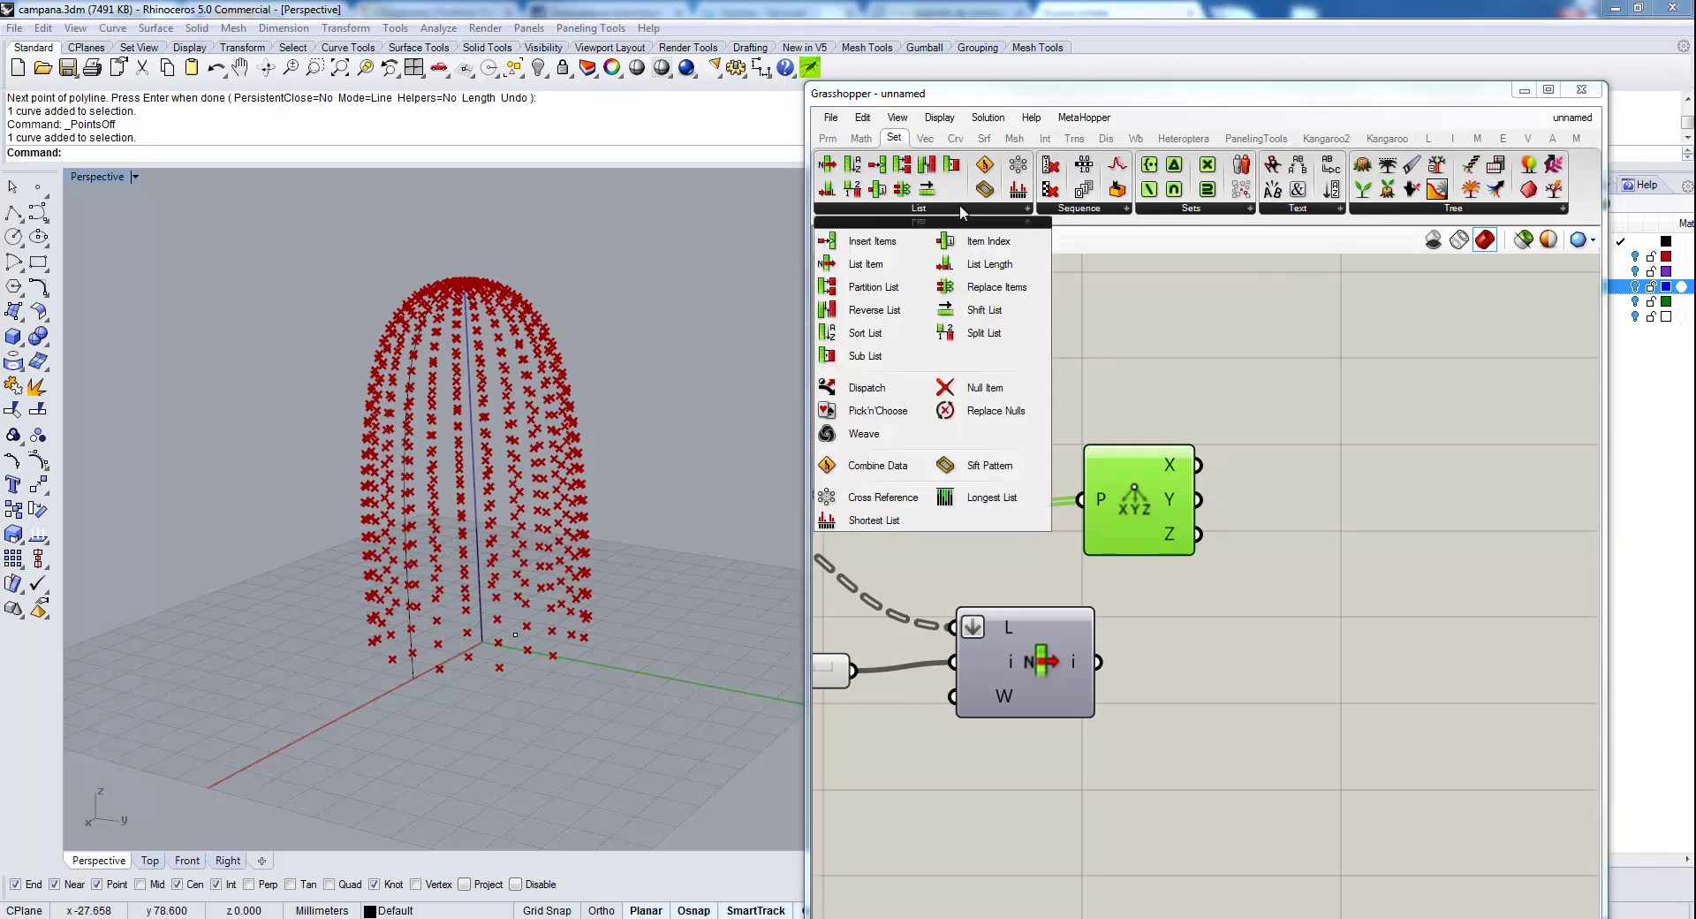
click(892, 337)
click(1347, 500)
right_drag(1283, 678, 1248, 644)
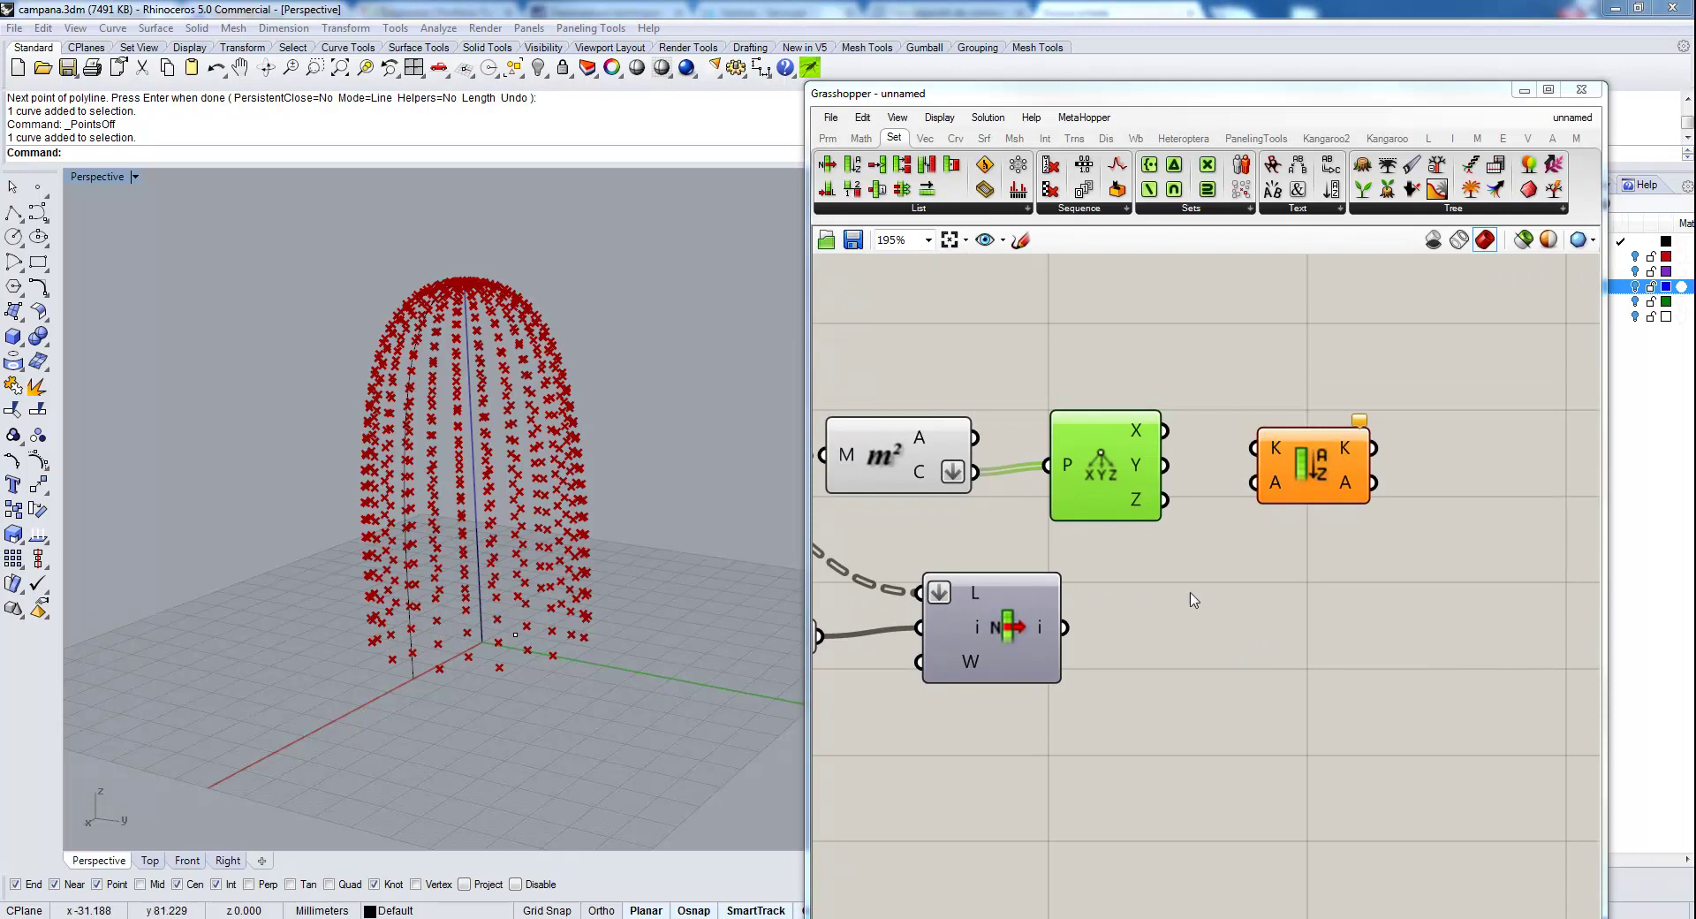
scroll(1189, 601, up, 3)
drag(1319, 528, 1356, 601)
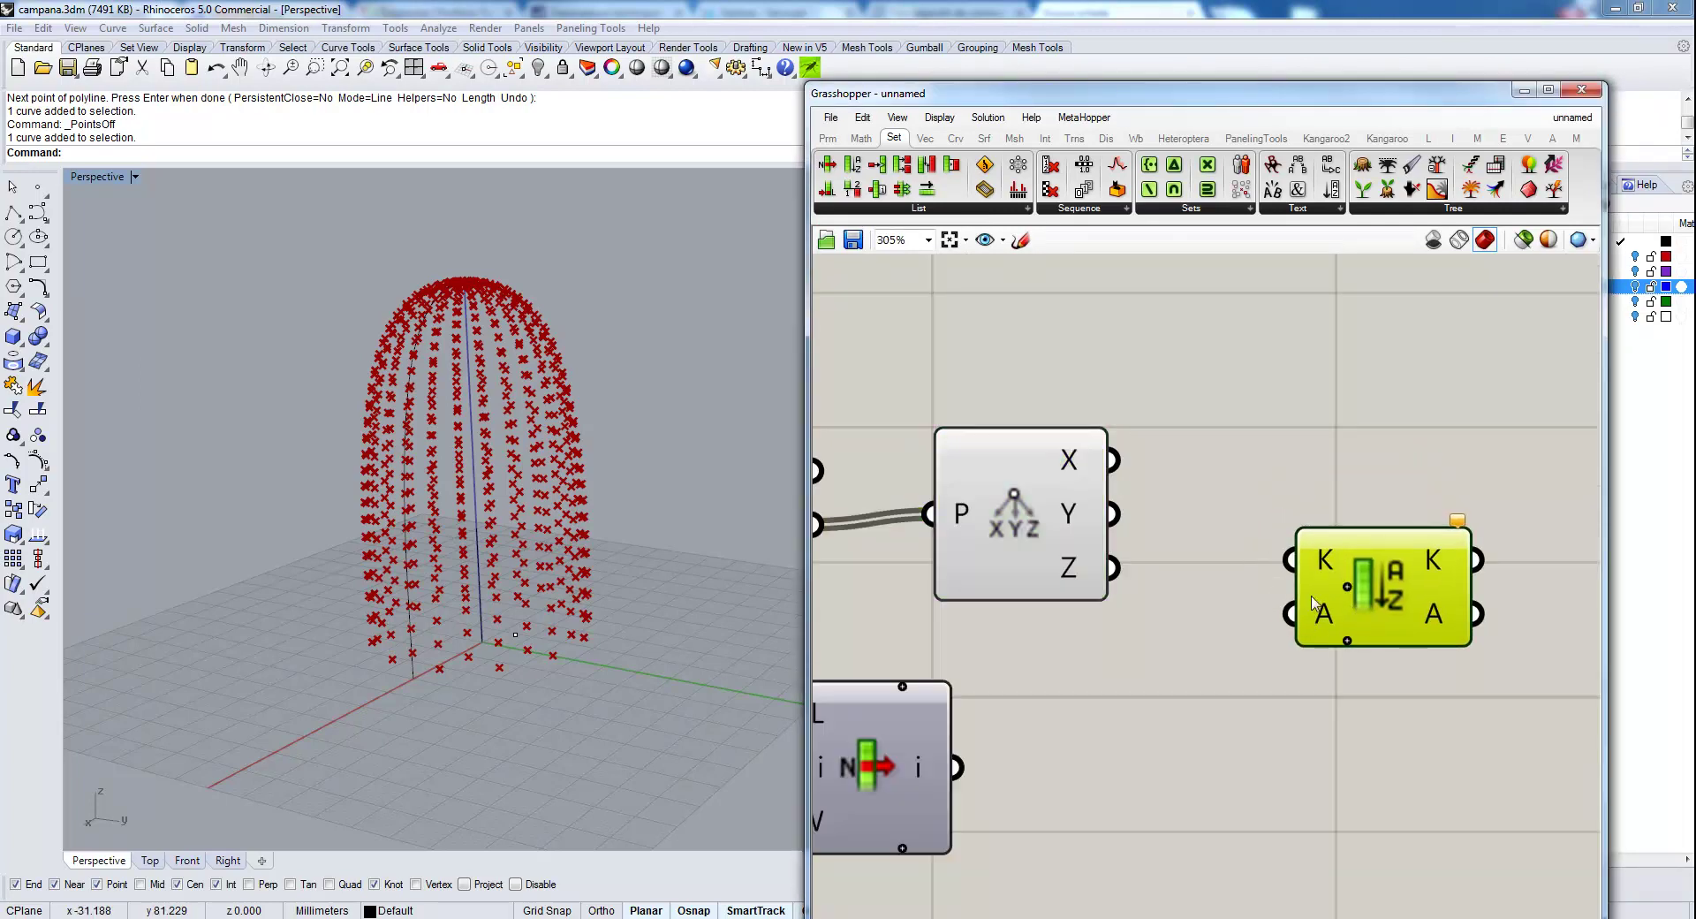
Connect Deconstruct's Z output to Sort List's K input and Mesh Area's C output to its A input, arranging the components clear of the wires.
mouse_move(1326, 568)
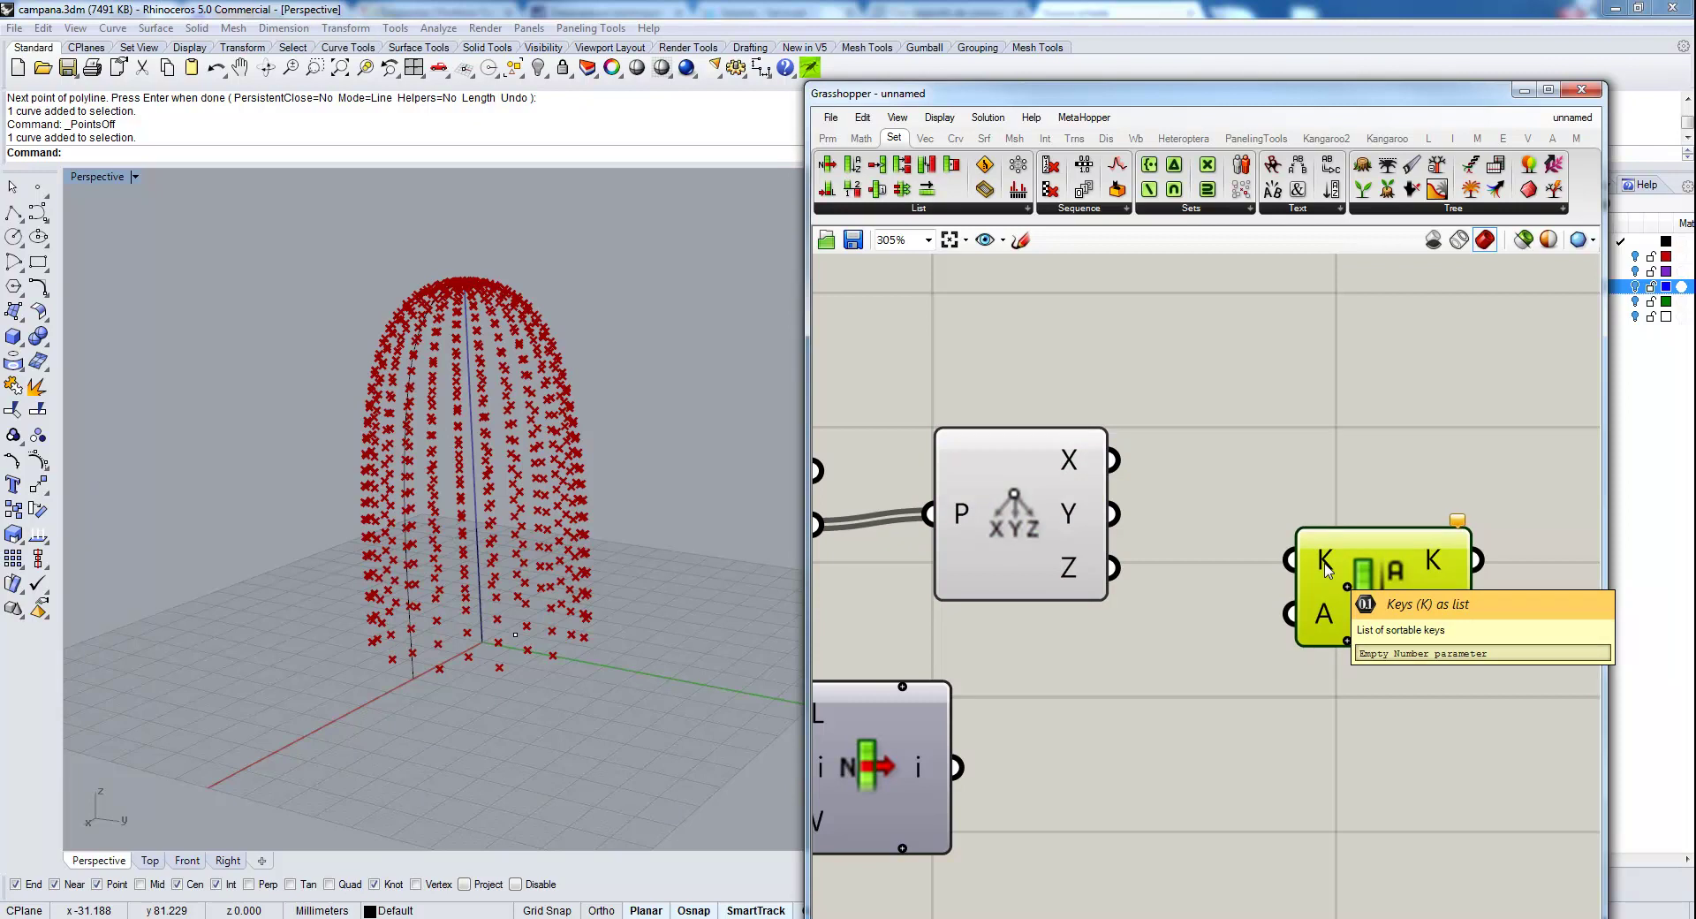
mouse_move(1329, 618)
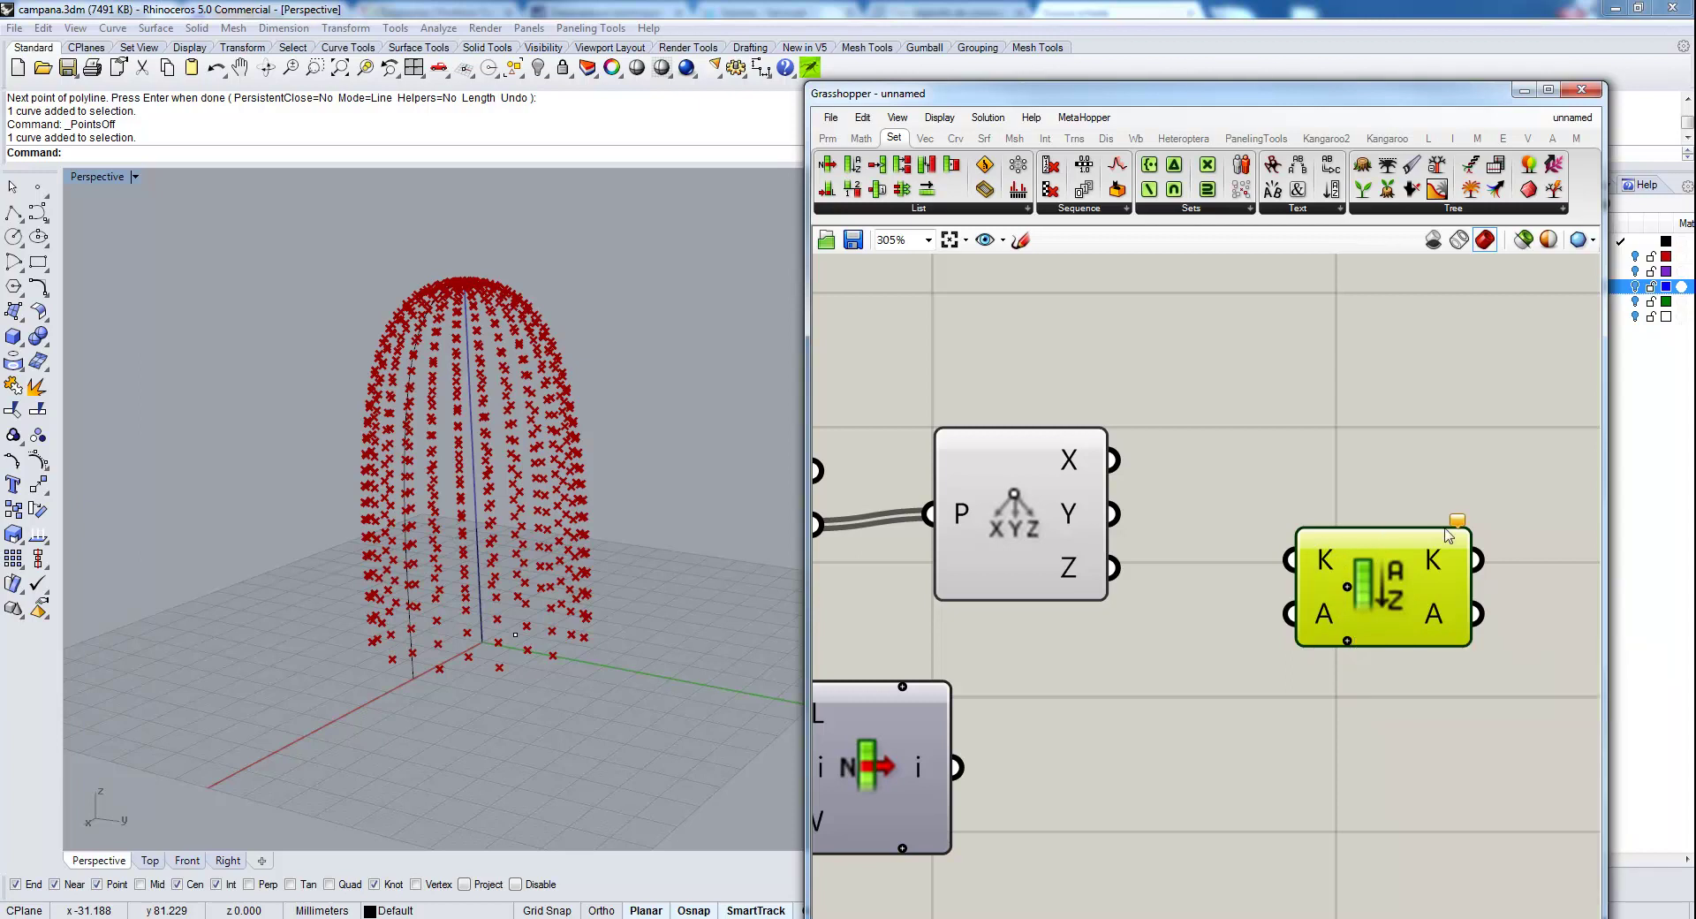
click(1300, 716)
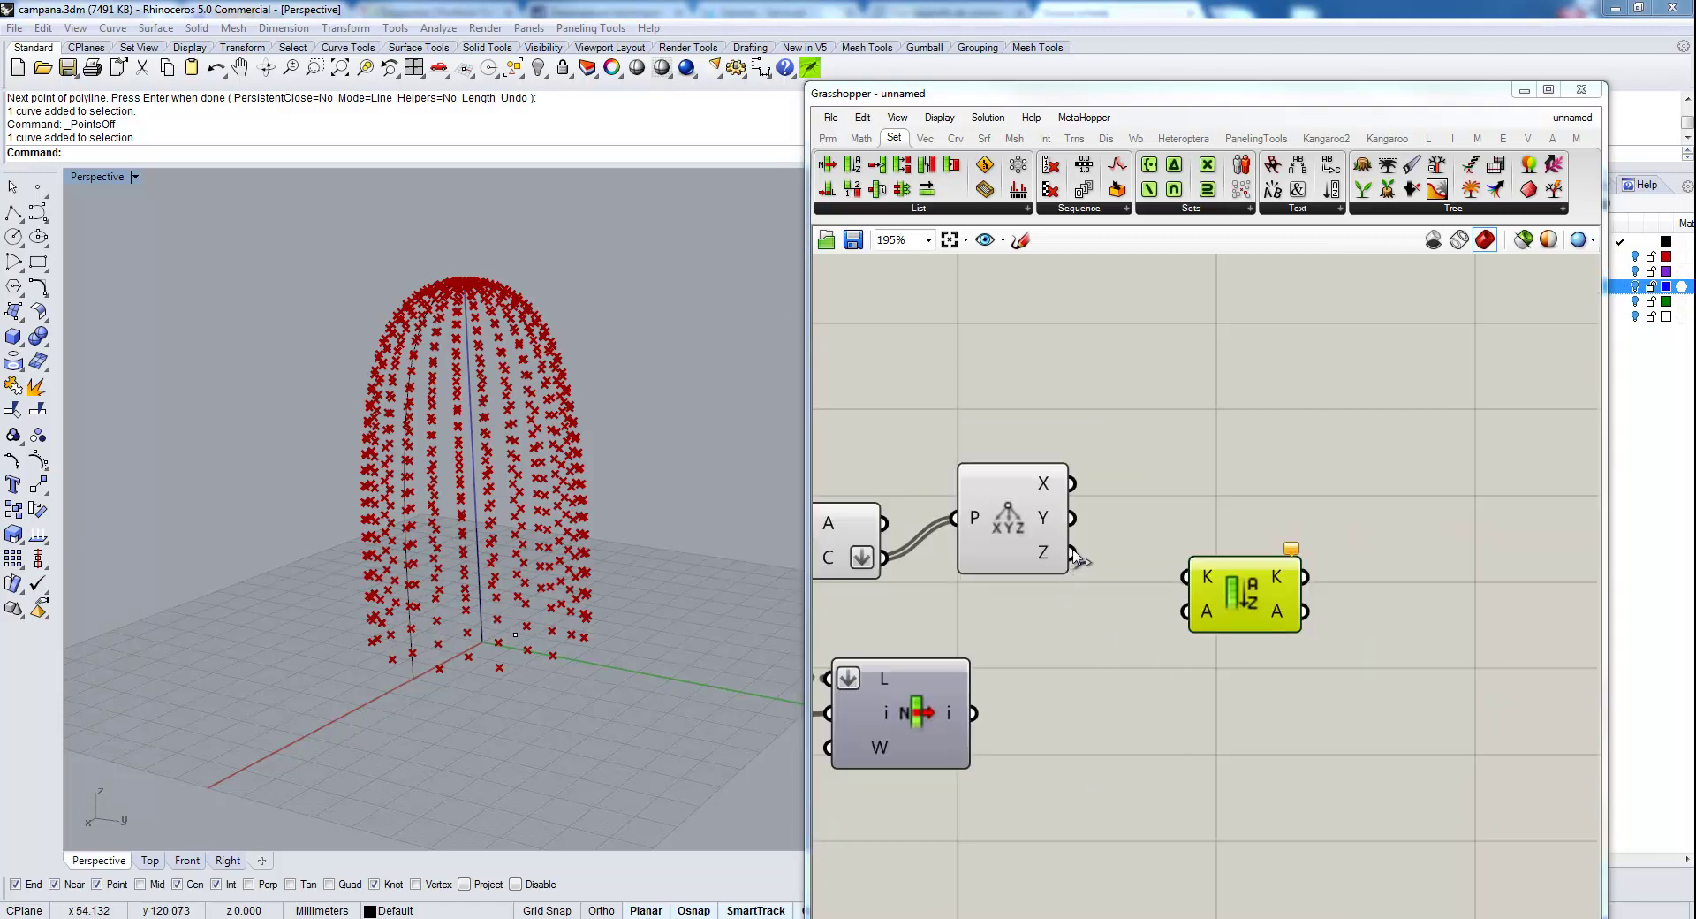
drag(1074, 554, 1177, 583)
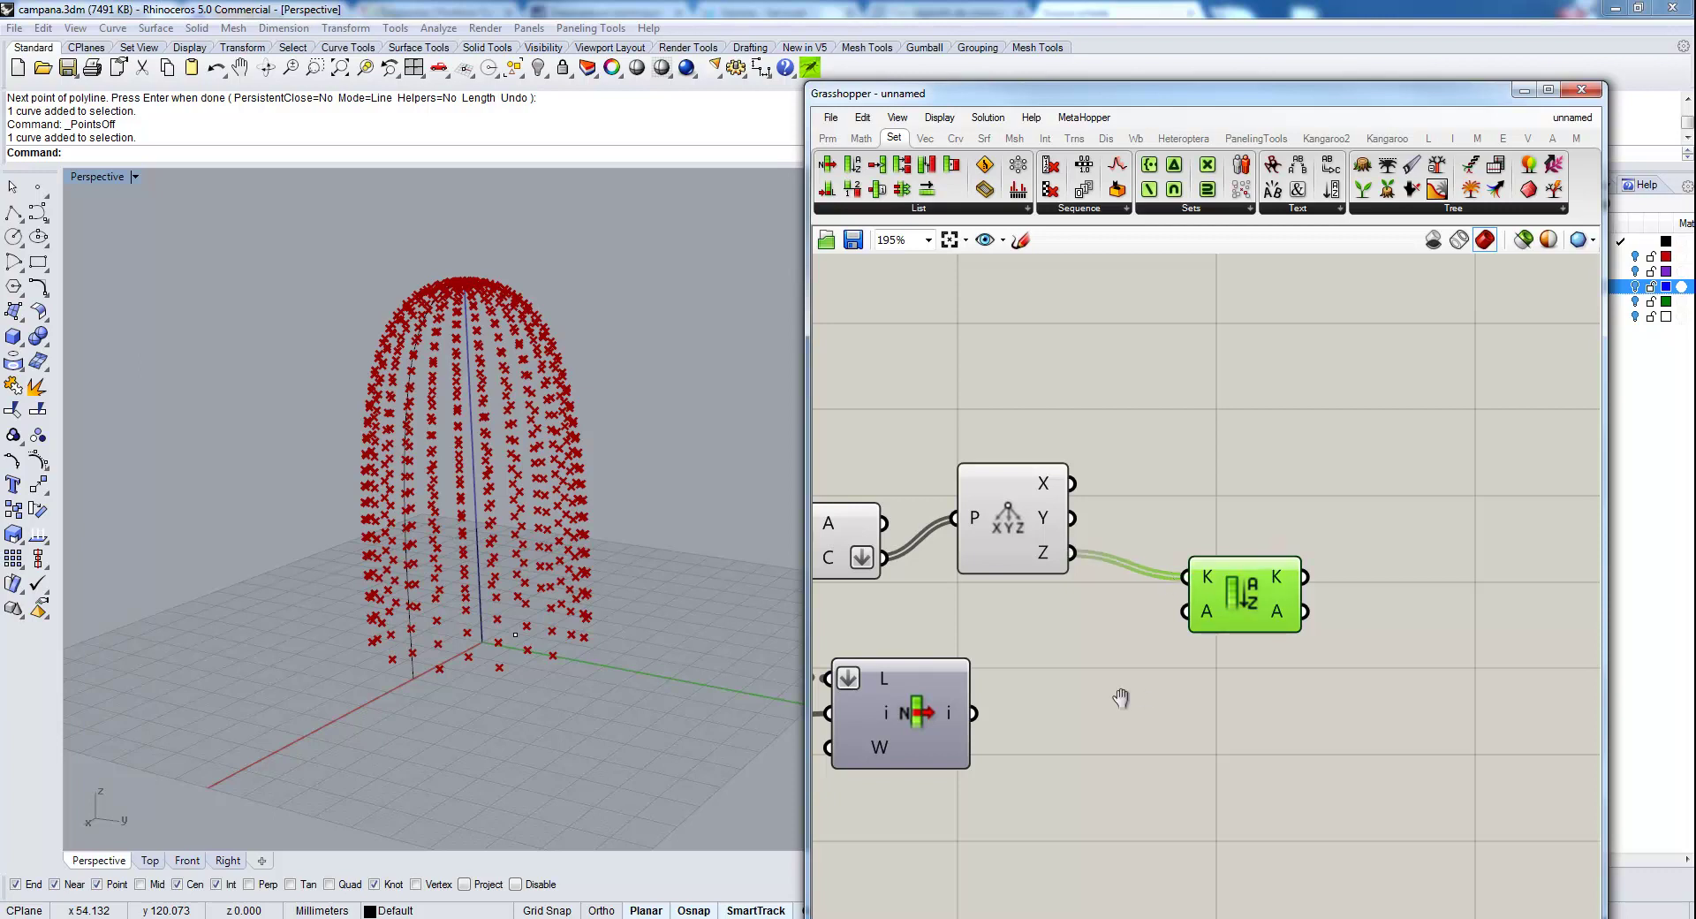
right_drag(1113, 689, 1175, 623)
drag(1088, 478, 1089, 423)
drag(1325, 521, 1320, 455)
drag(947, 484, 1228, 485)
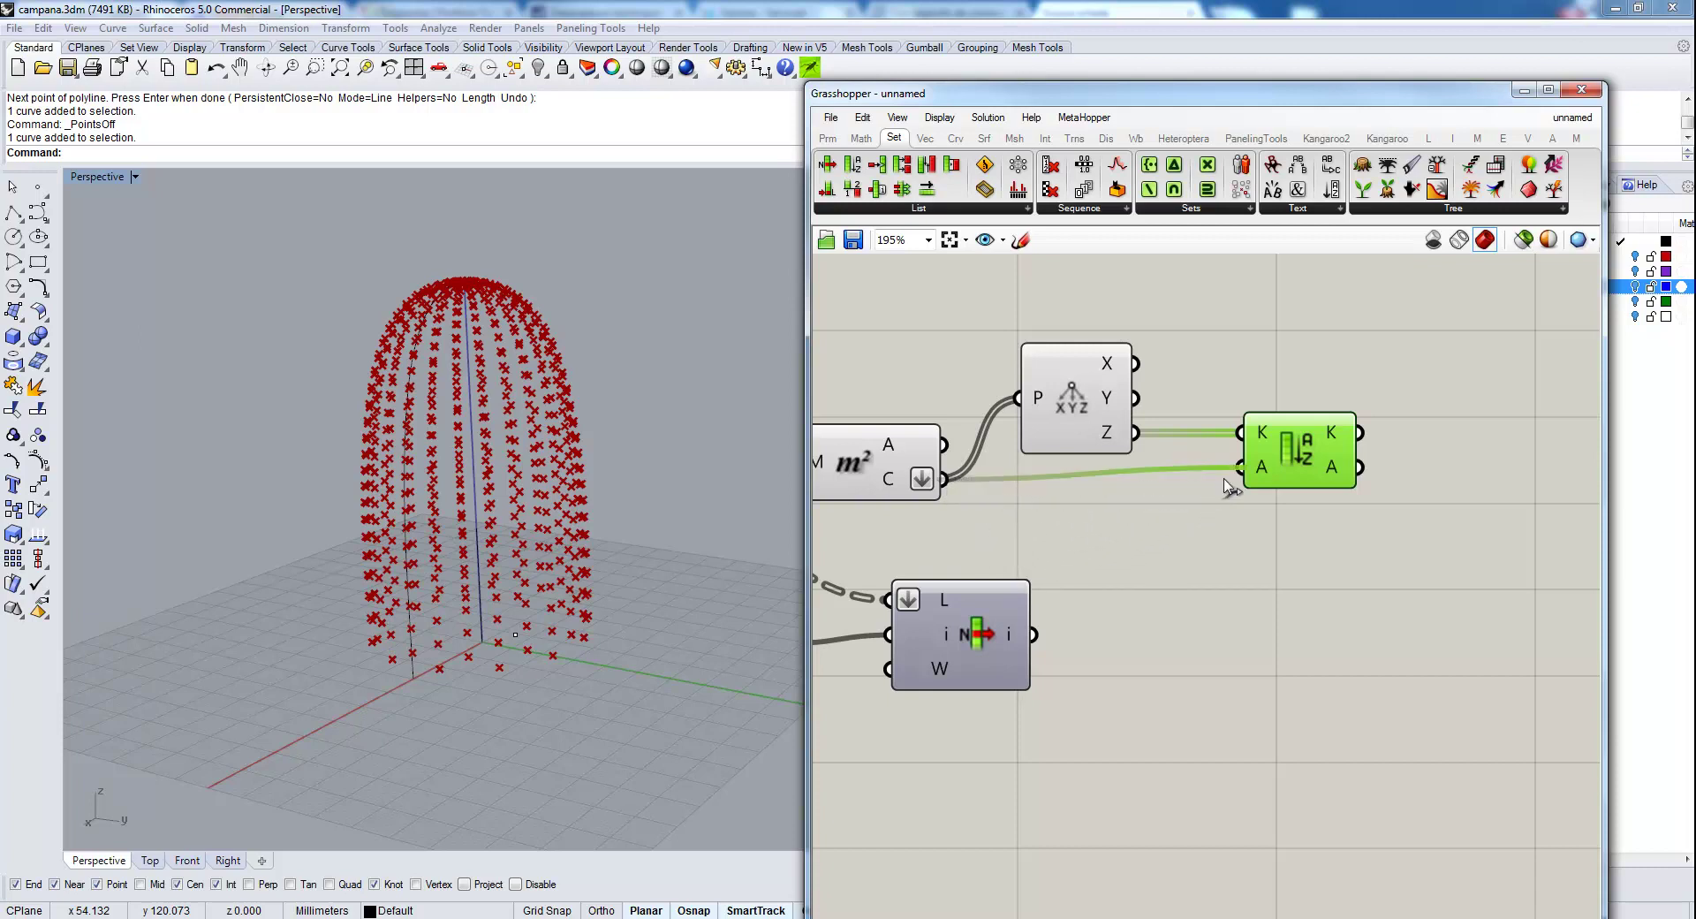
click(1230, 484)
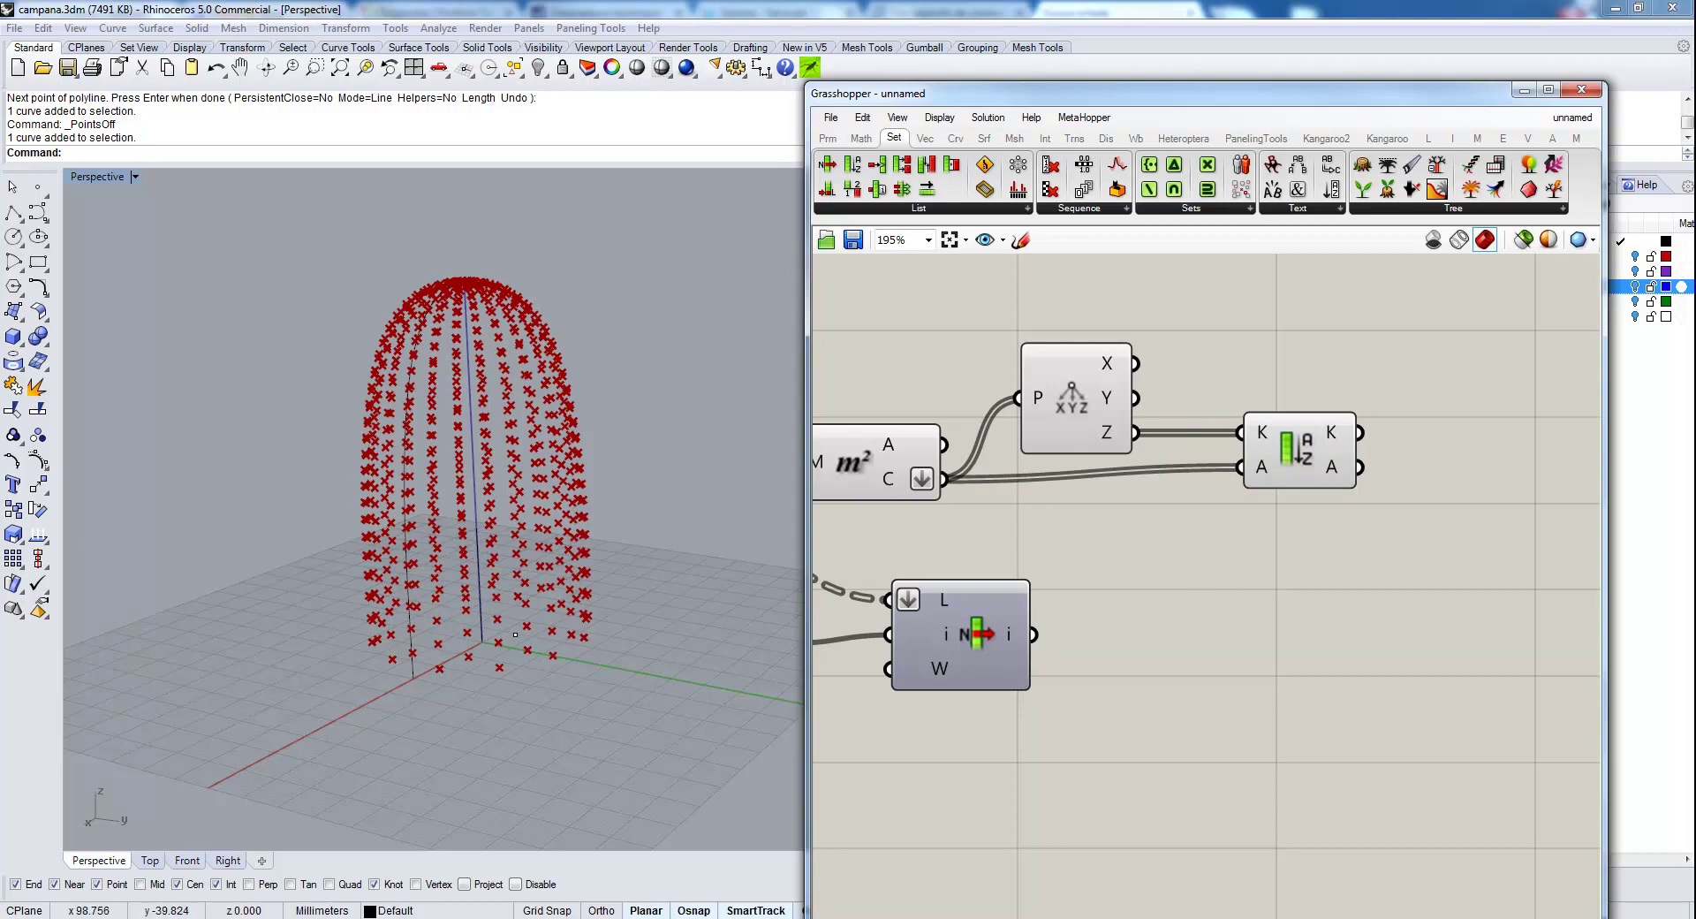
Add a Point parameter fed by Sort List's A output and view the sorted points in the Perspective viewport.
click(828, 138)
drag(828, 165, 1405, 483)
scroll(1502, 454, down, 3)
right_drag(471, 679, 443, 681)
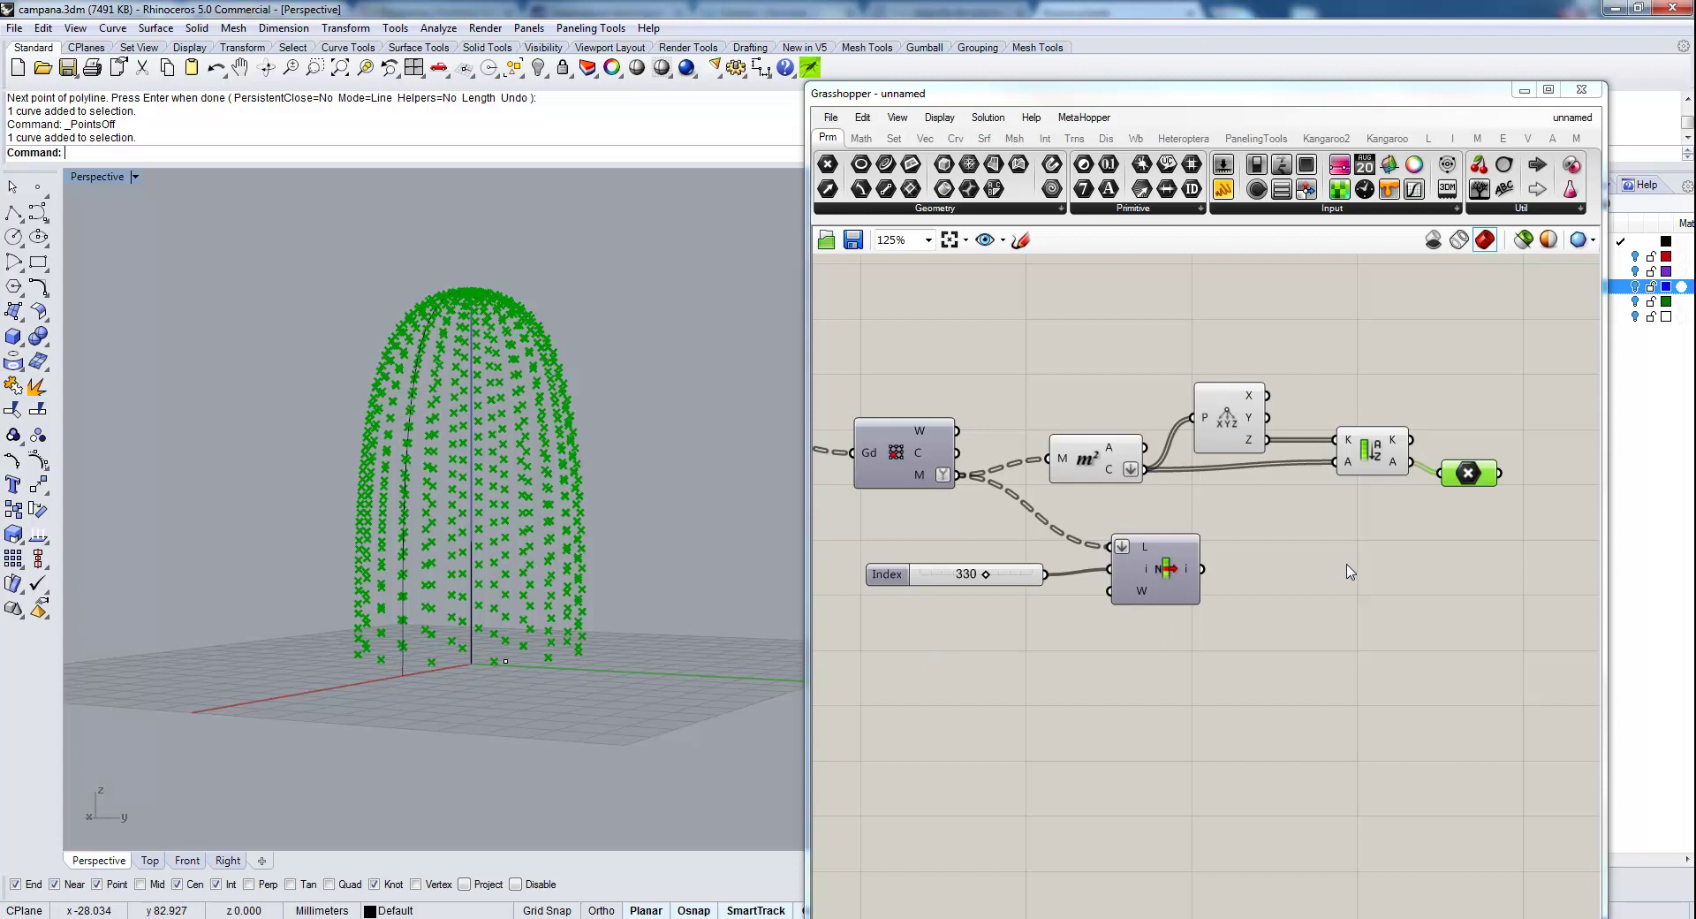
Hide the previews of the Mesh Area, Deconstruct and Sort List components together.
drag(1396, 327, 1065, 482)
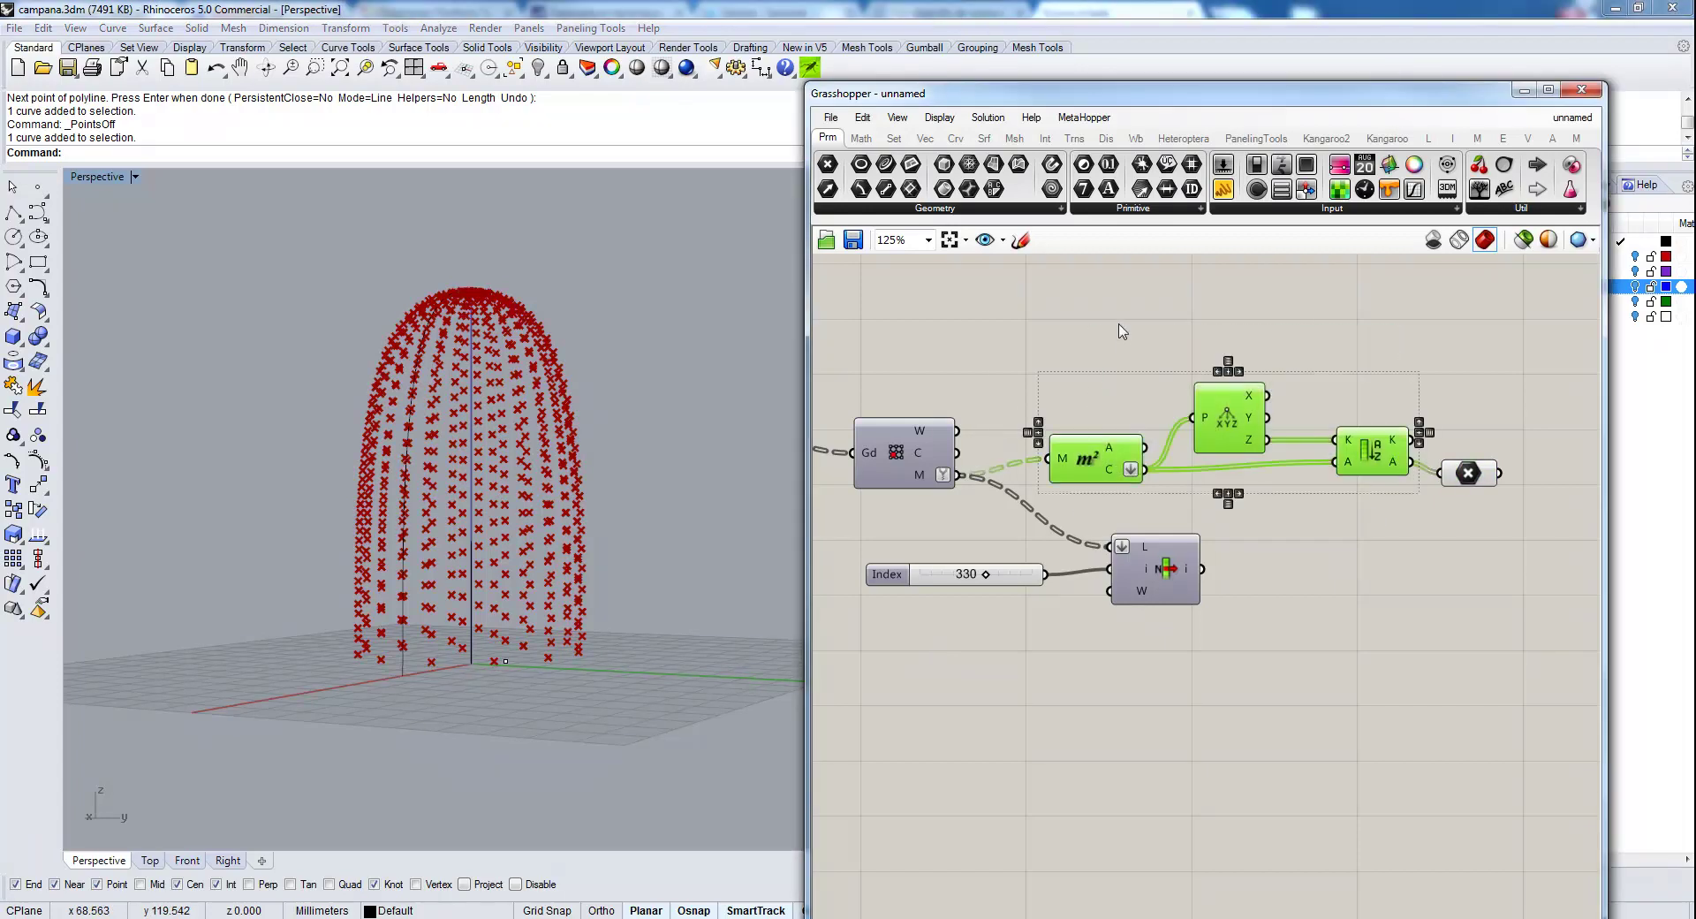
middle_click(1120, 326)
click(1177, 283)
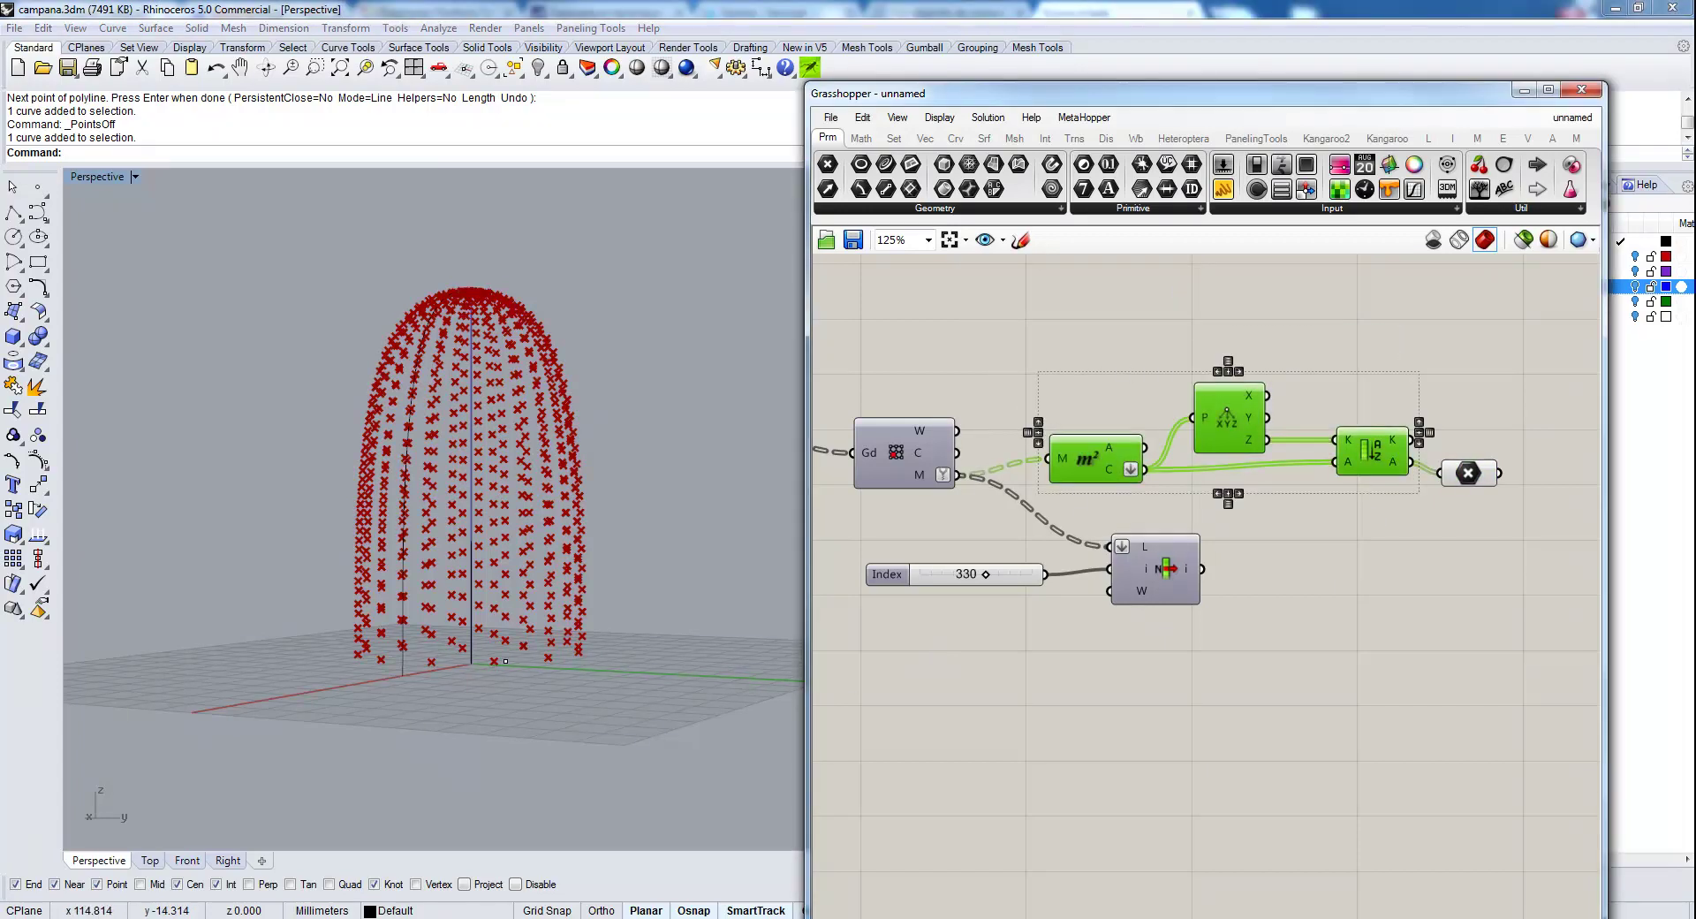
Feed the sorted points into List Item and step its Index slider up to 31, checking the point order in the Front viewport.
click(1162, 595)
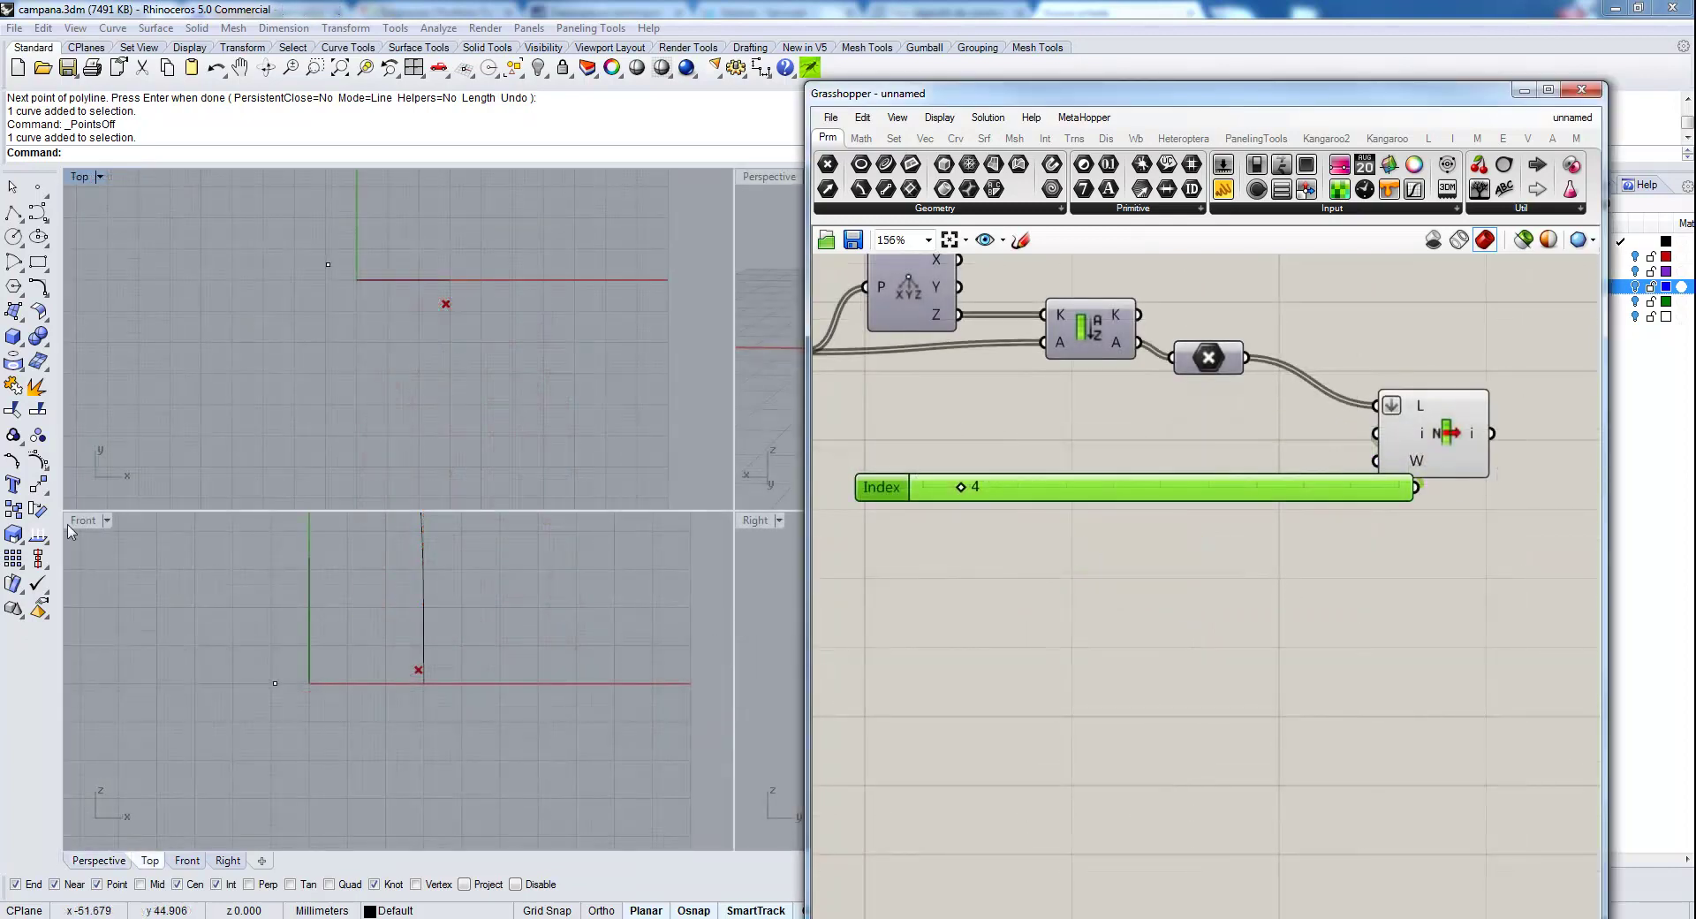
double_click(80, 521)
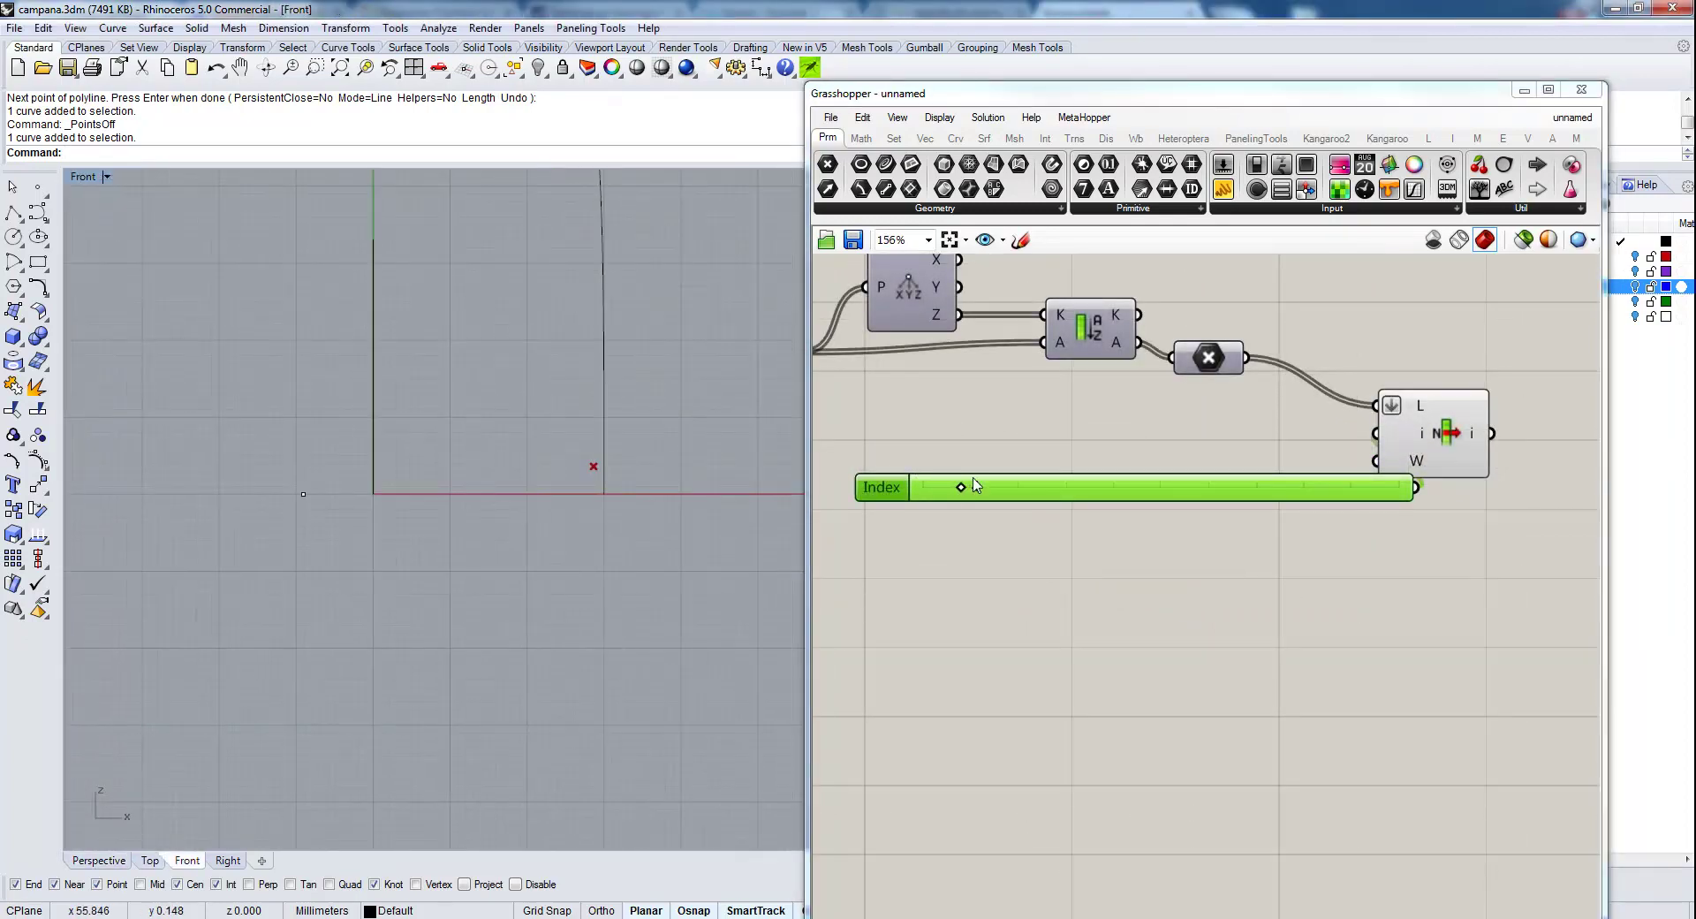
drag(975, 485, 1220, 519)
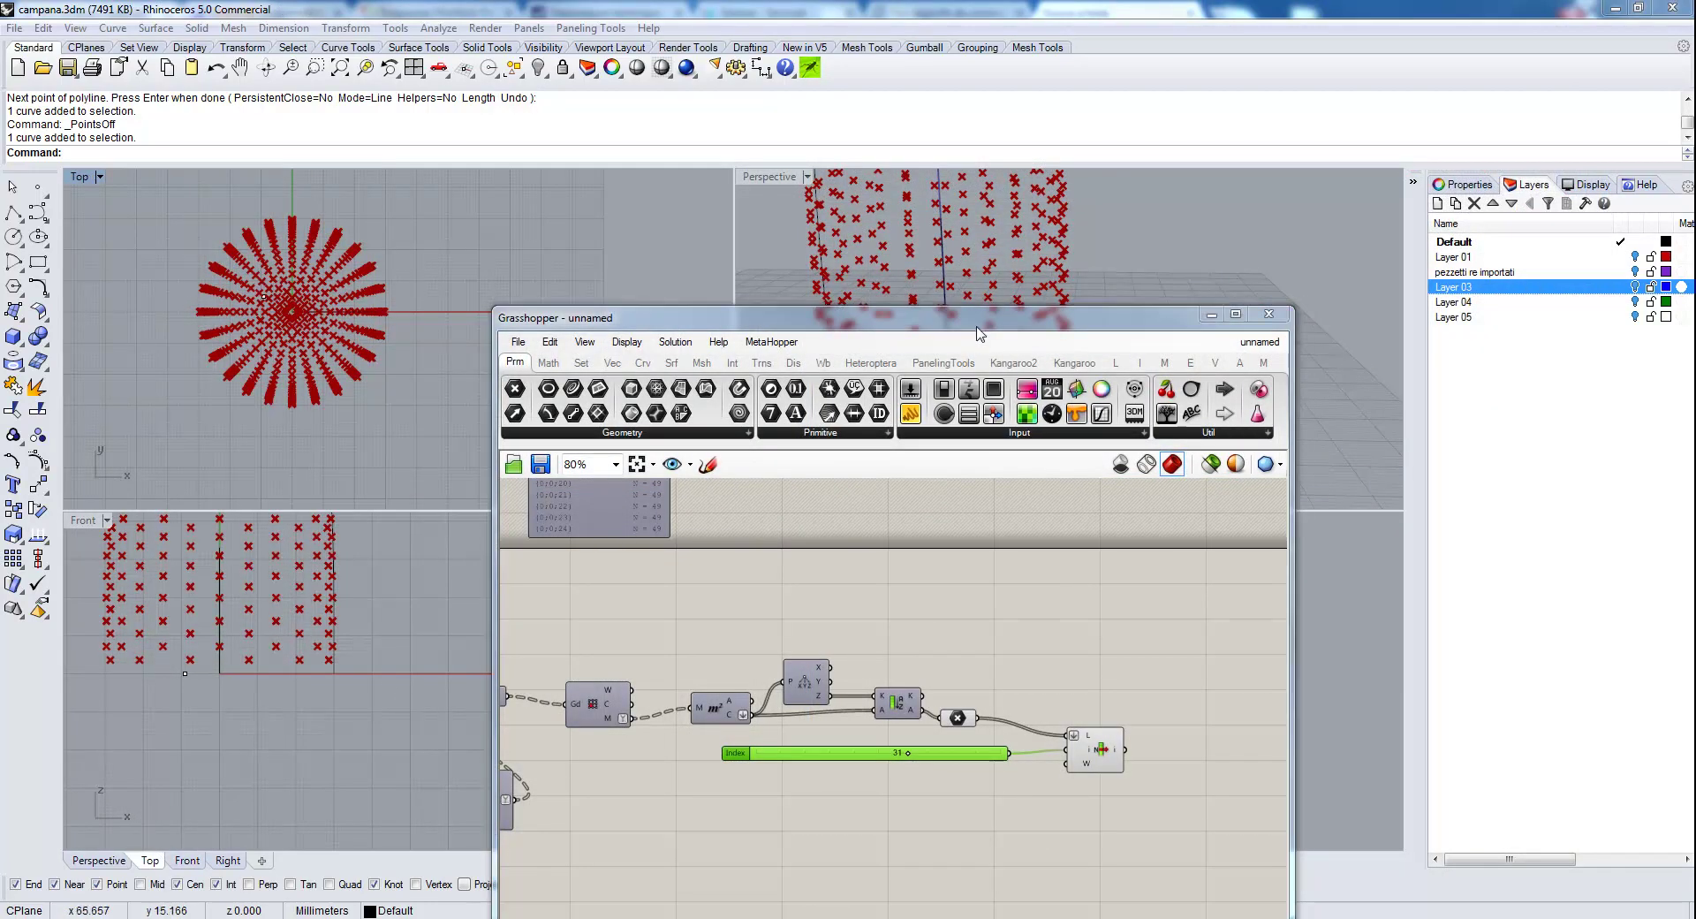
Add a Partition List component and connect the sorted Point parameter to its L input.
drag(984, 326, 1163, 516)
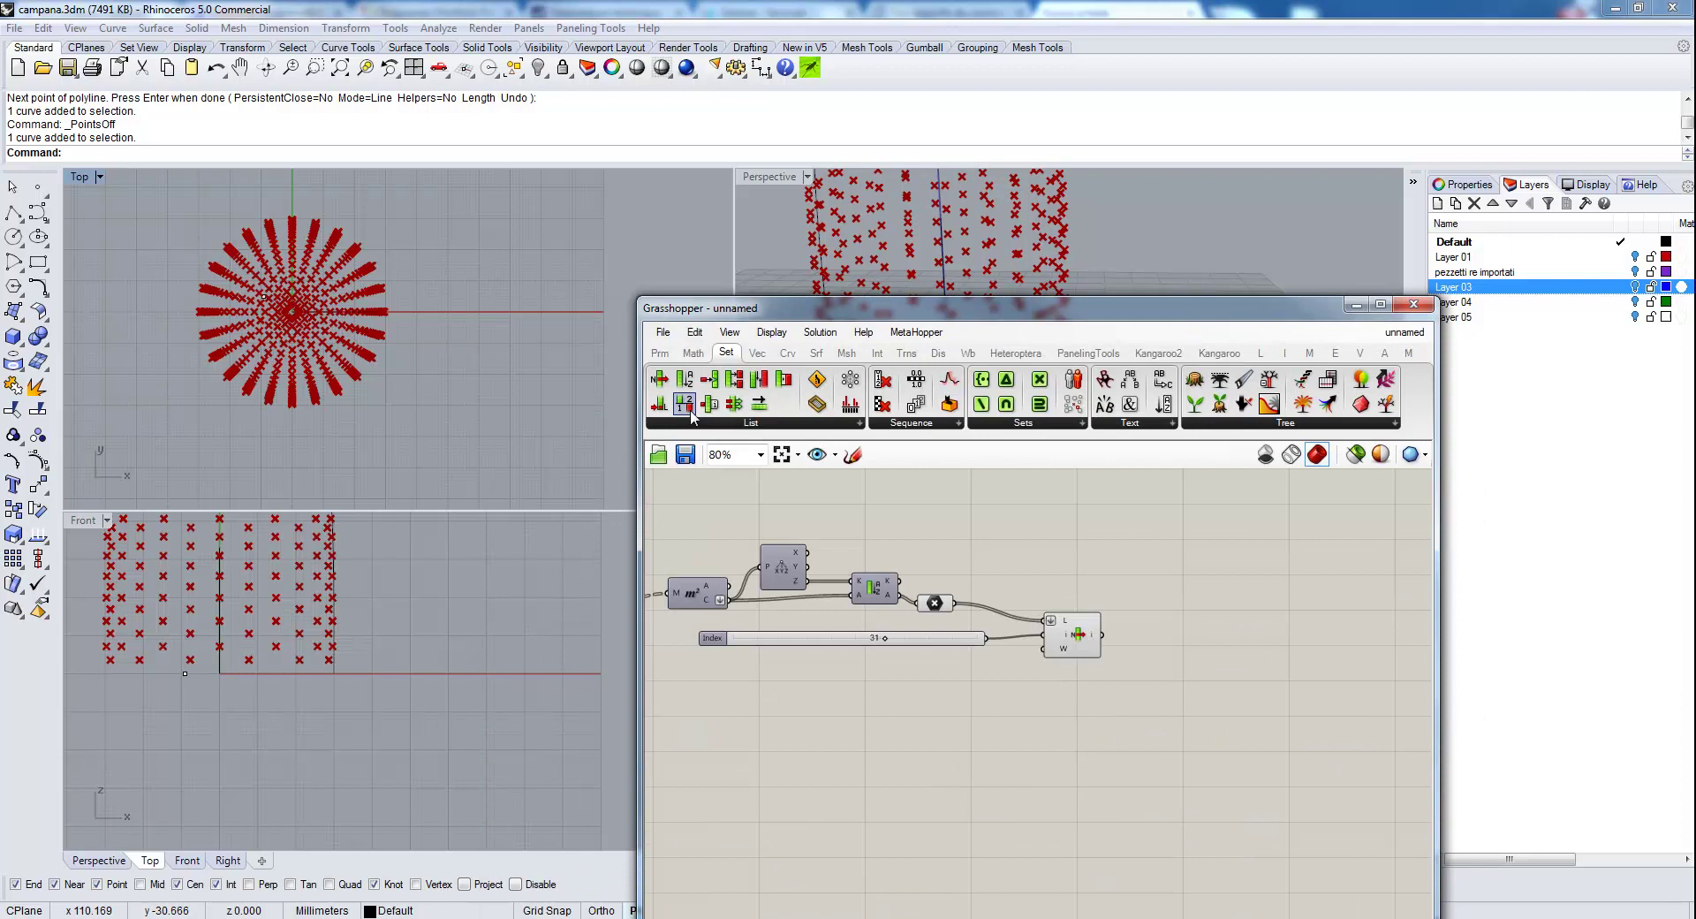
drag(743, 390, 1059, 558)
scroll(1039, 491, up, 3)
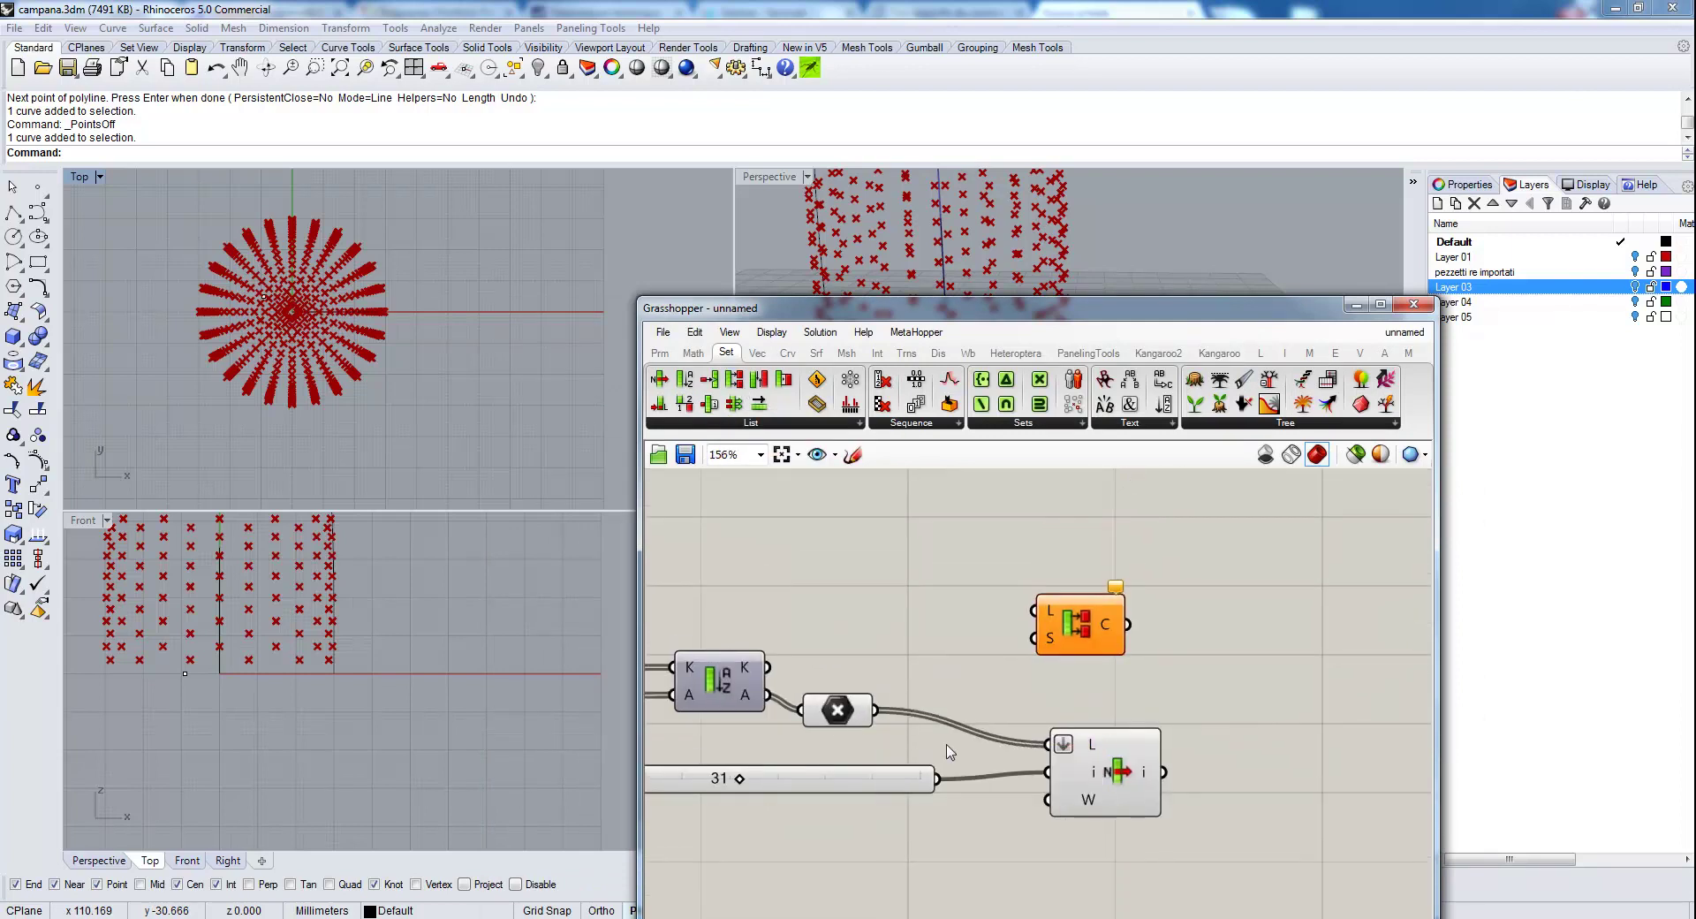
click(857, 716)
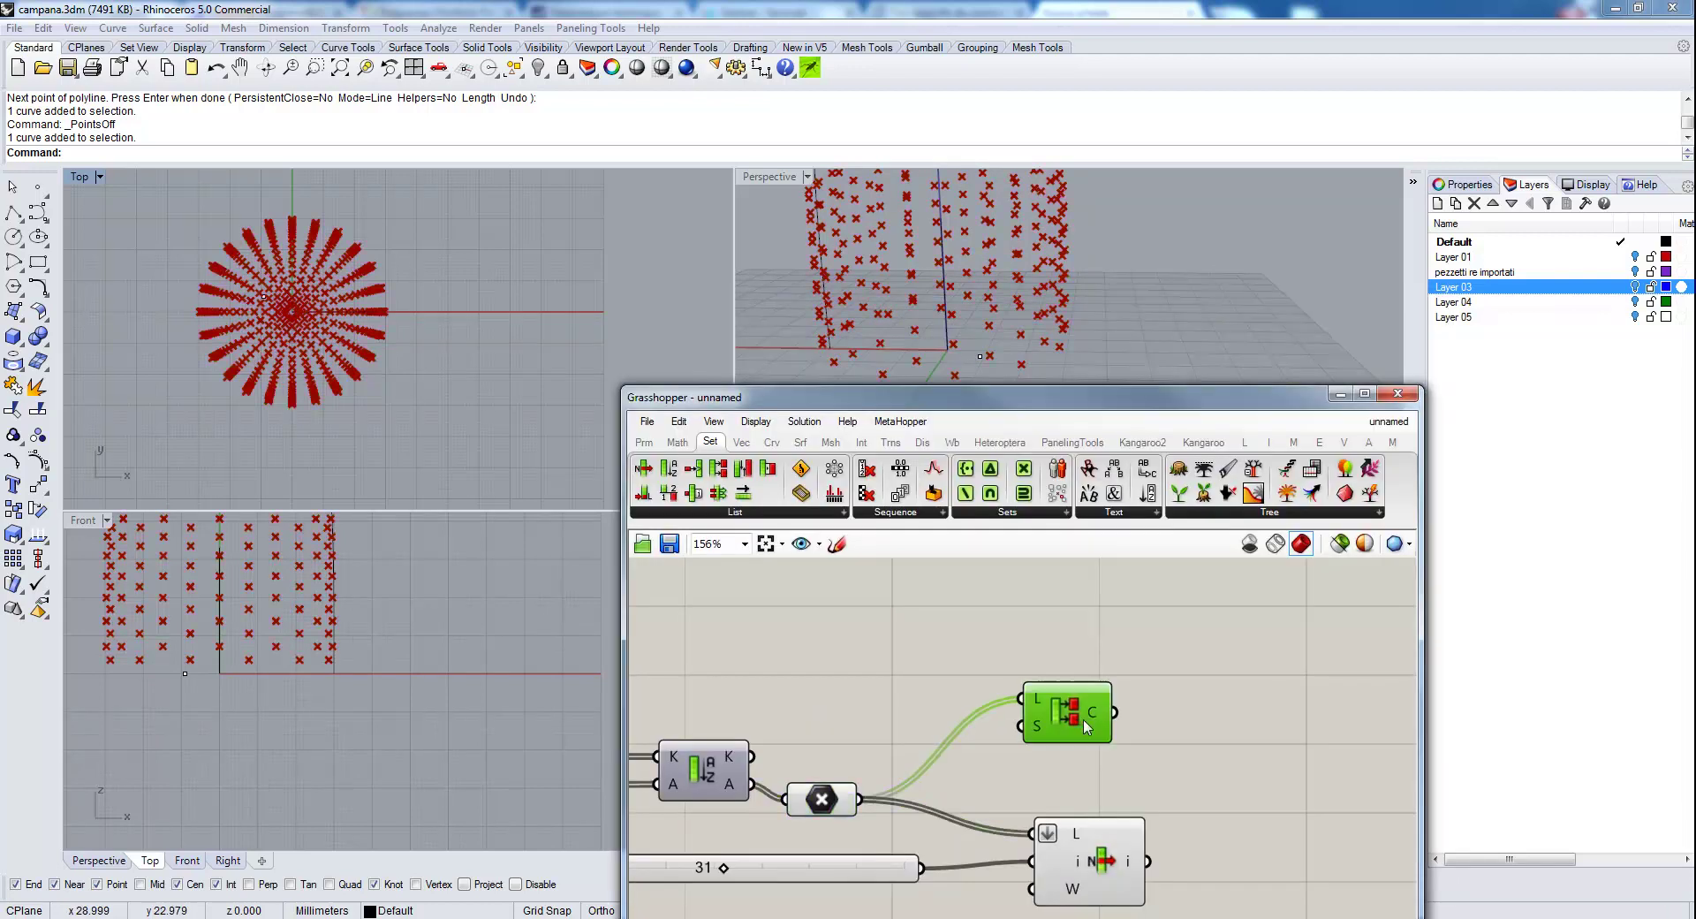
drag(1054, 724, 1115, 724)
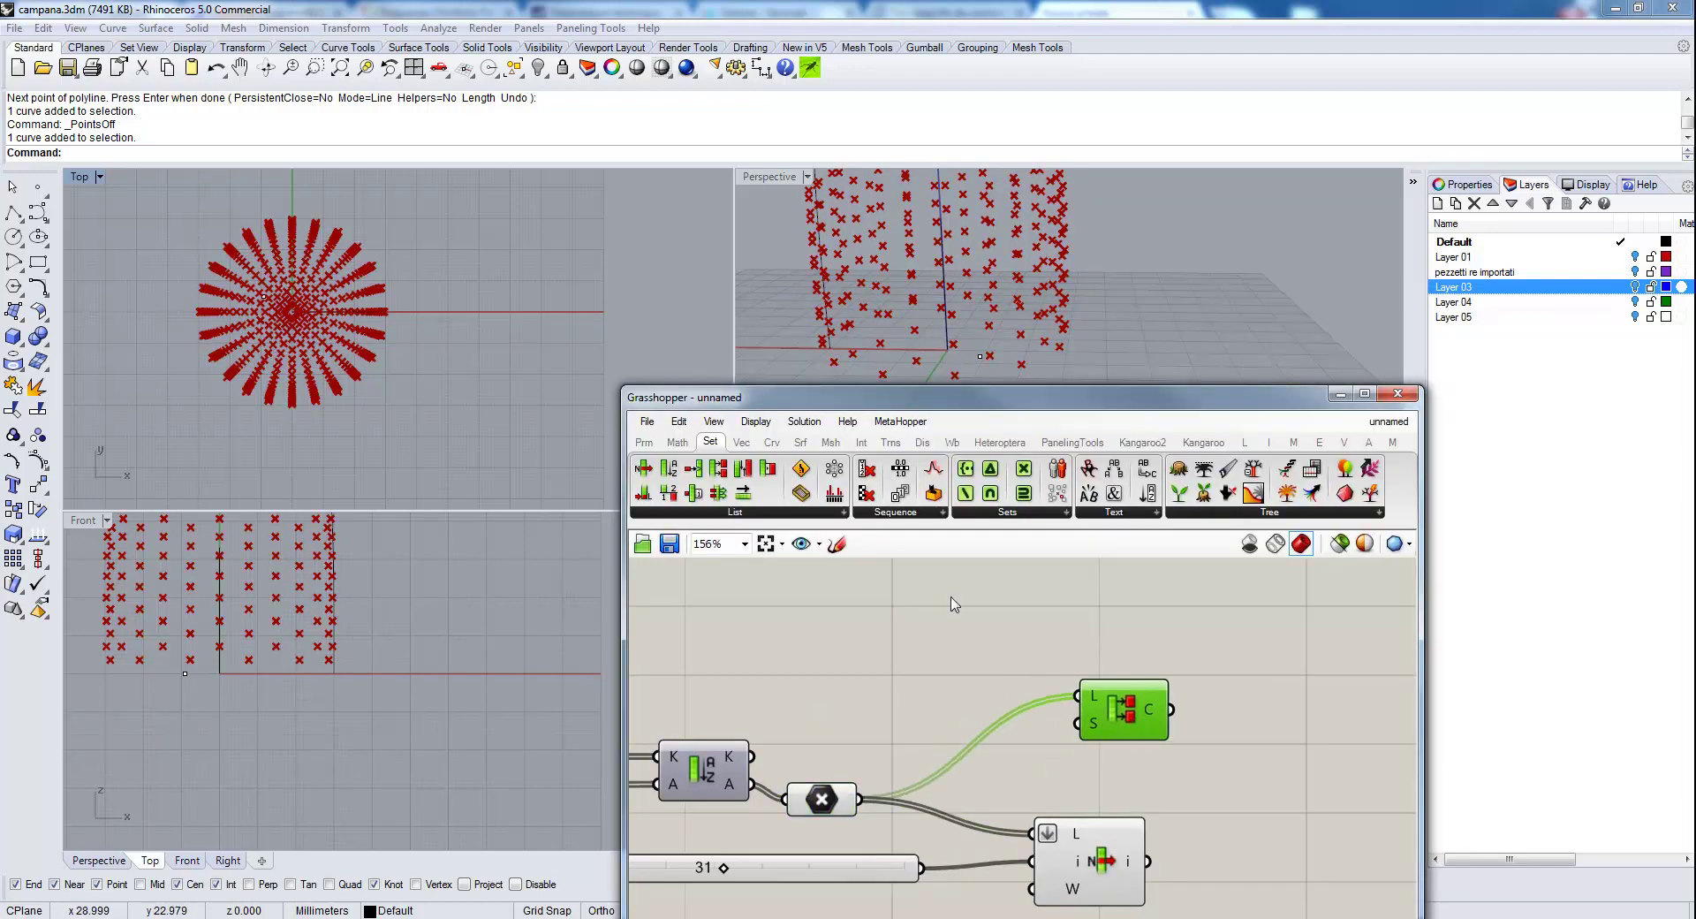
Add an empty Panel, connect it to Partition List's S input and place it close to that component.
click(641, 443)
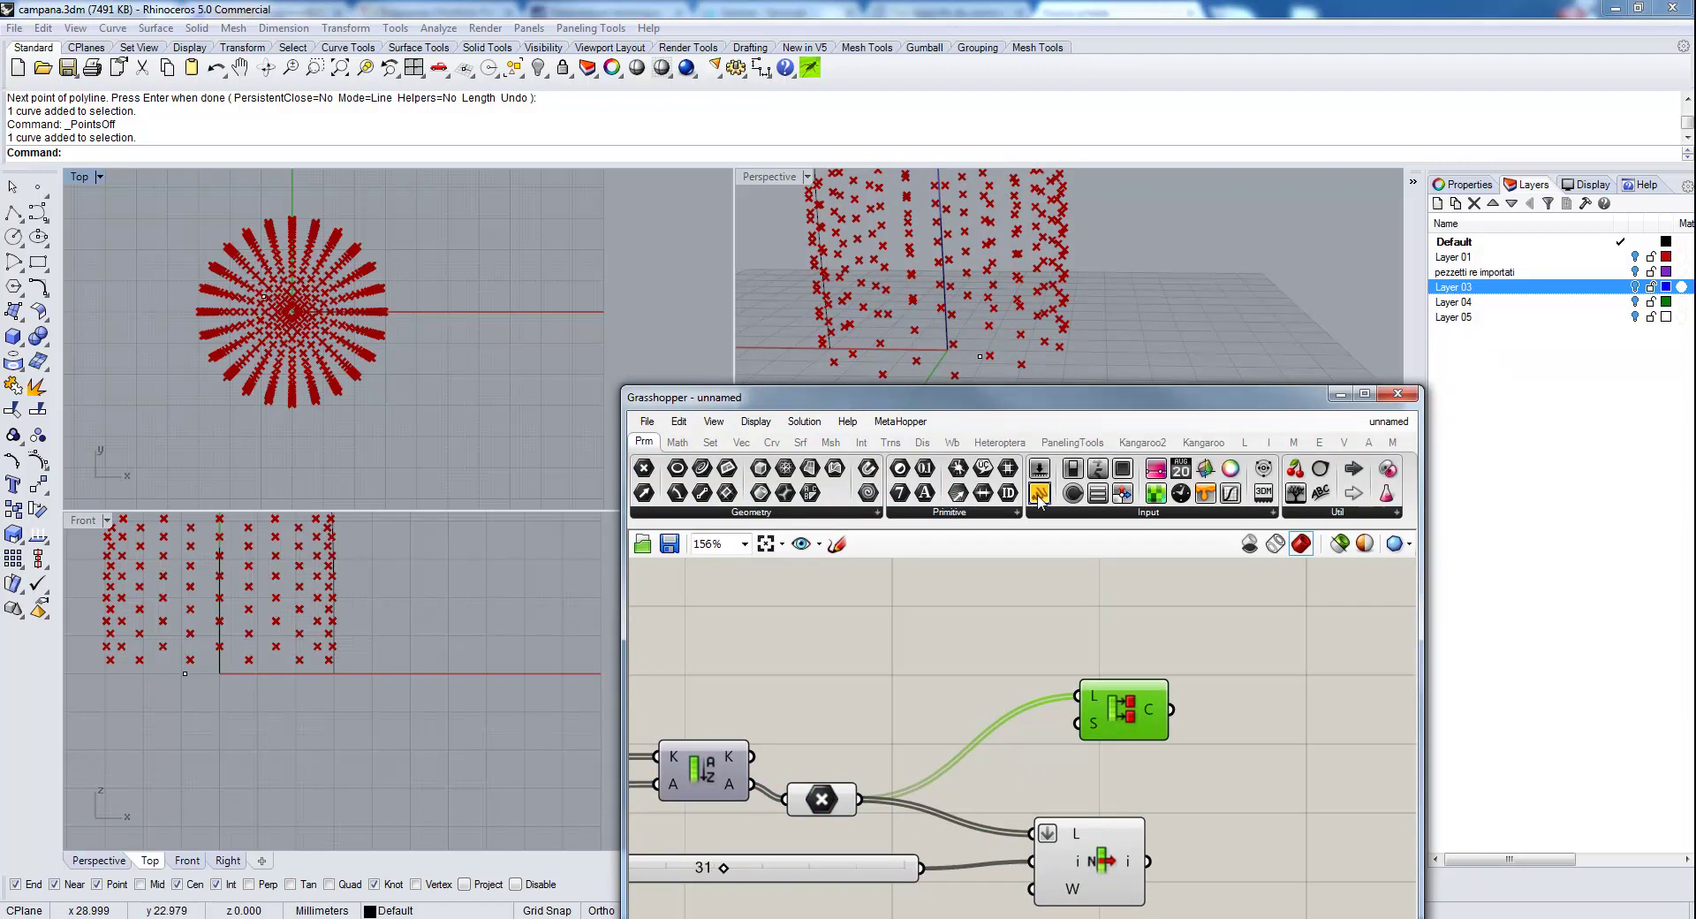
drag(1040, 499, 1112, 636)
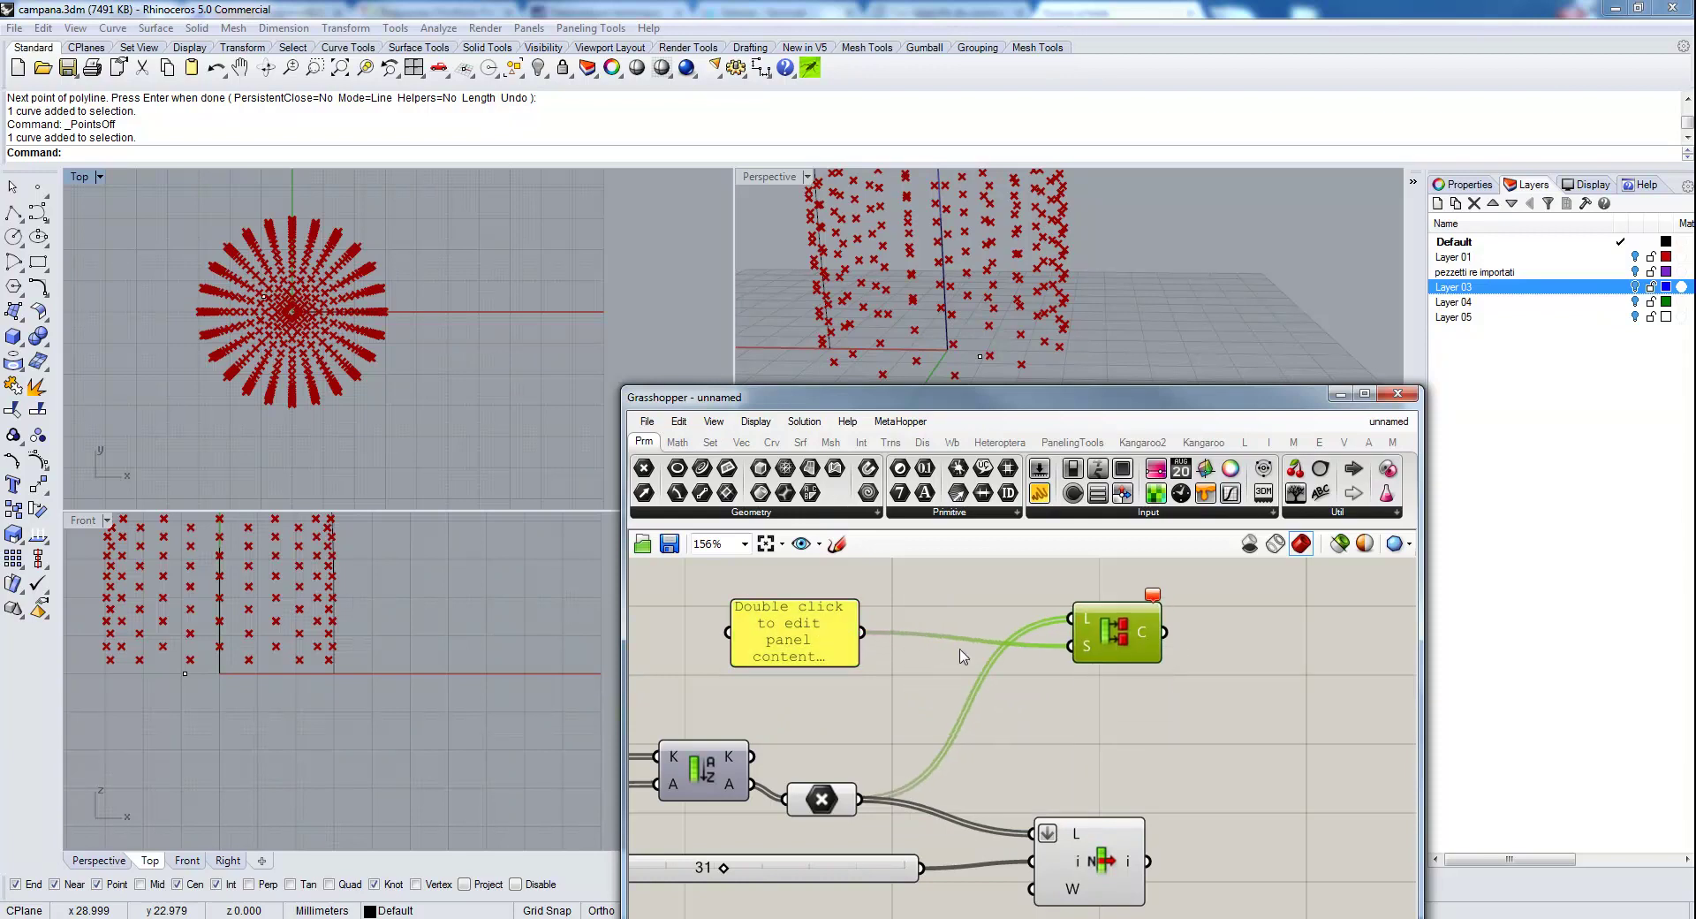
click(811, 639)
drag(811, 640, 899, 654)
Examine the U Count and V Count sliders of the surface division to find the partition size.
scroll(812, 670, down, 2)
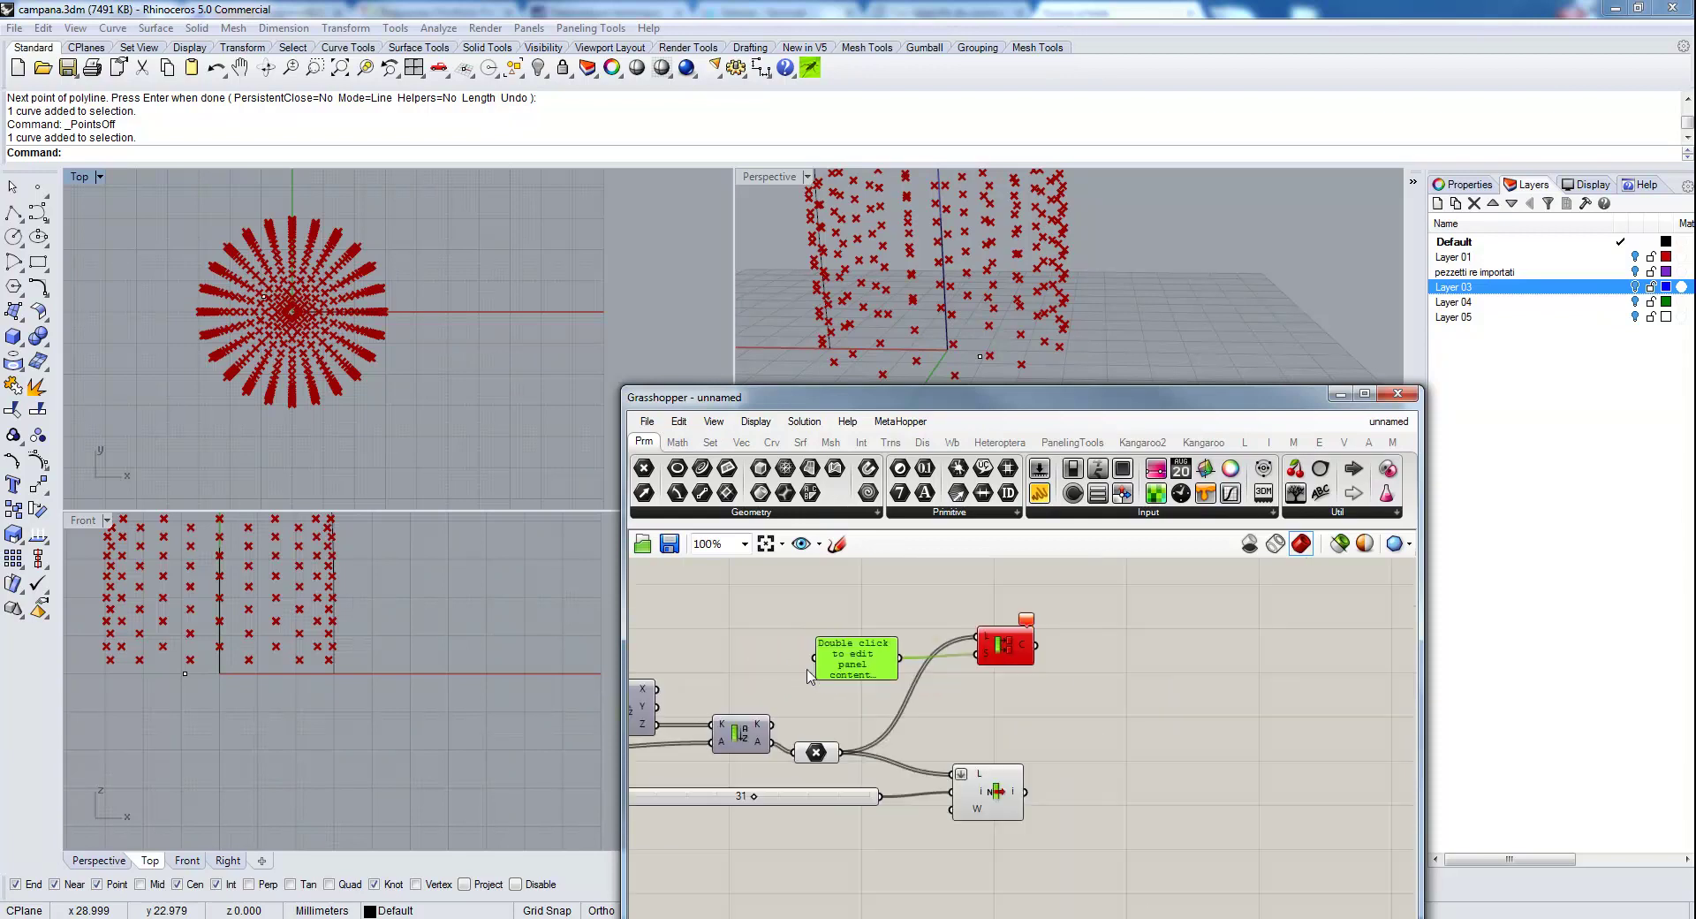
right_drag(784, 672, 1198, 660)
scroll(1196, 661, down, 3)
right_drag(903, 693, 1117, 666)
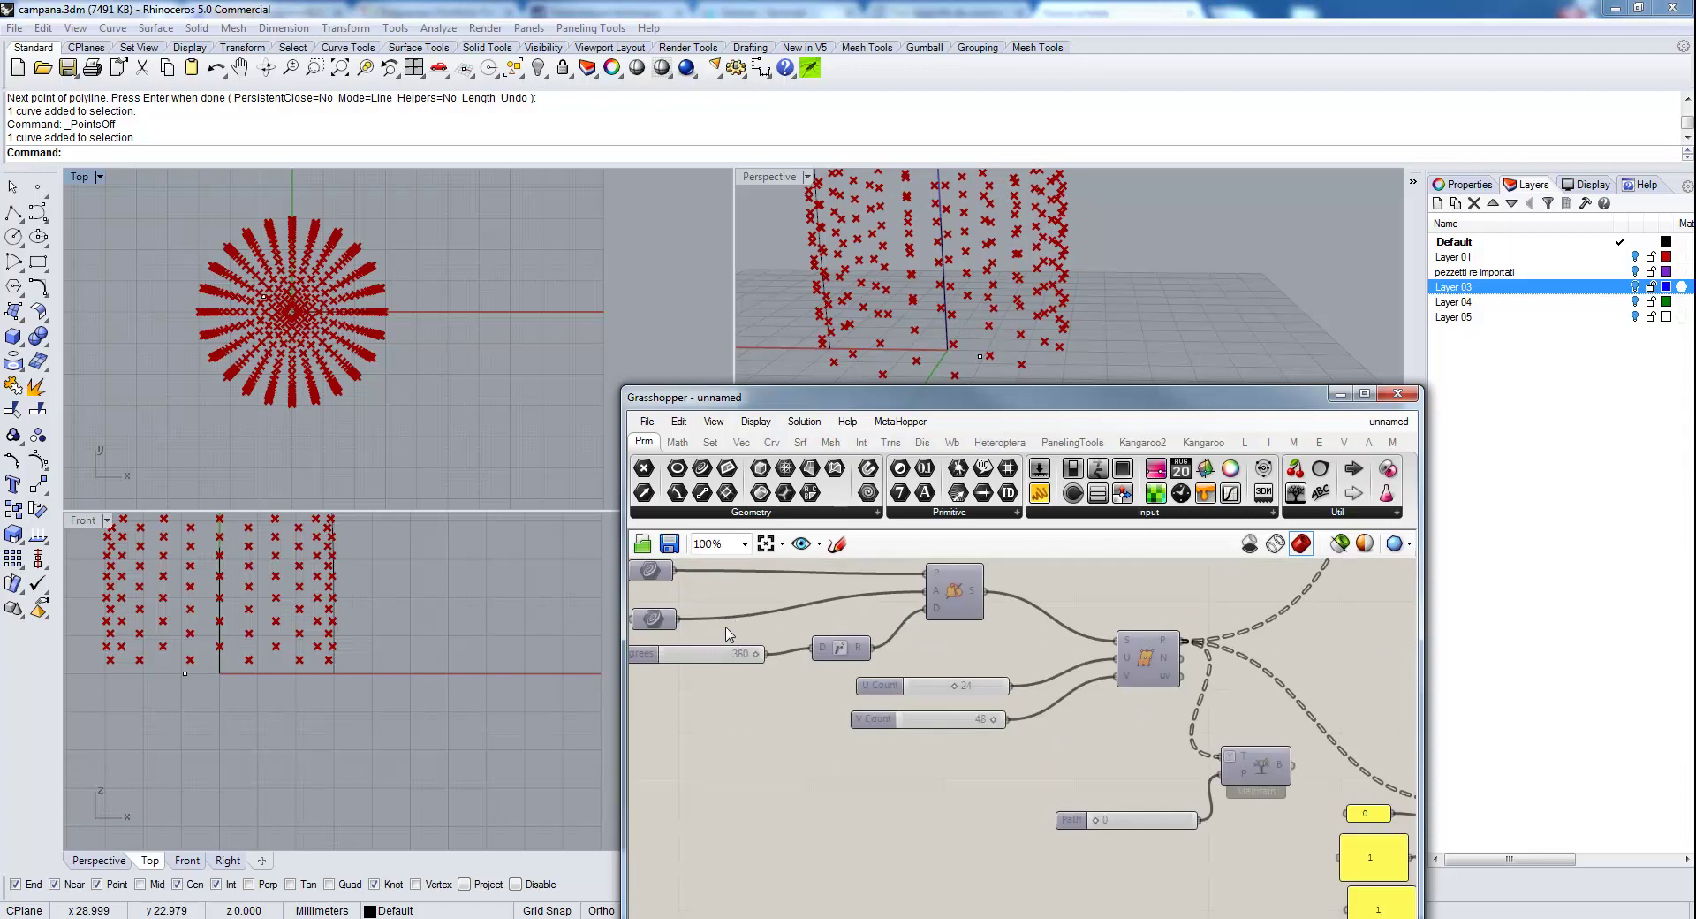
scroll(738, 625, up, 5)
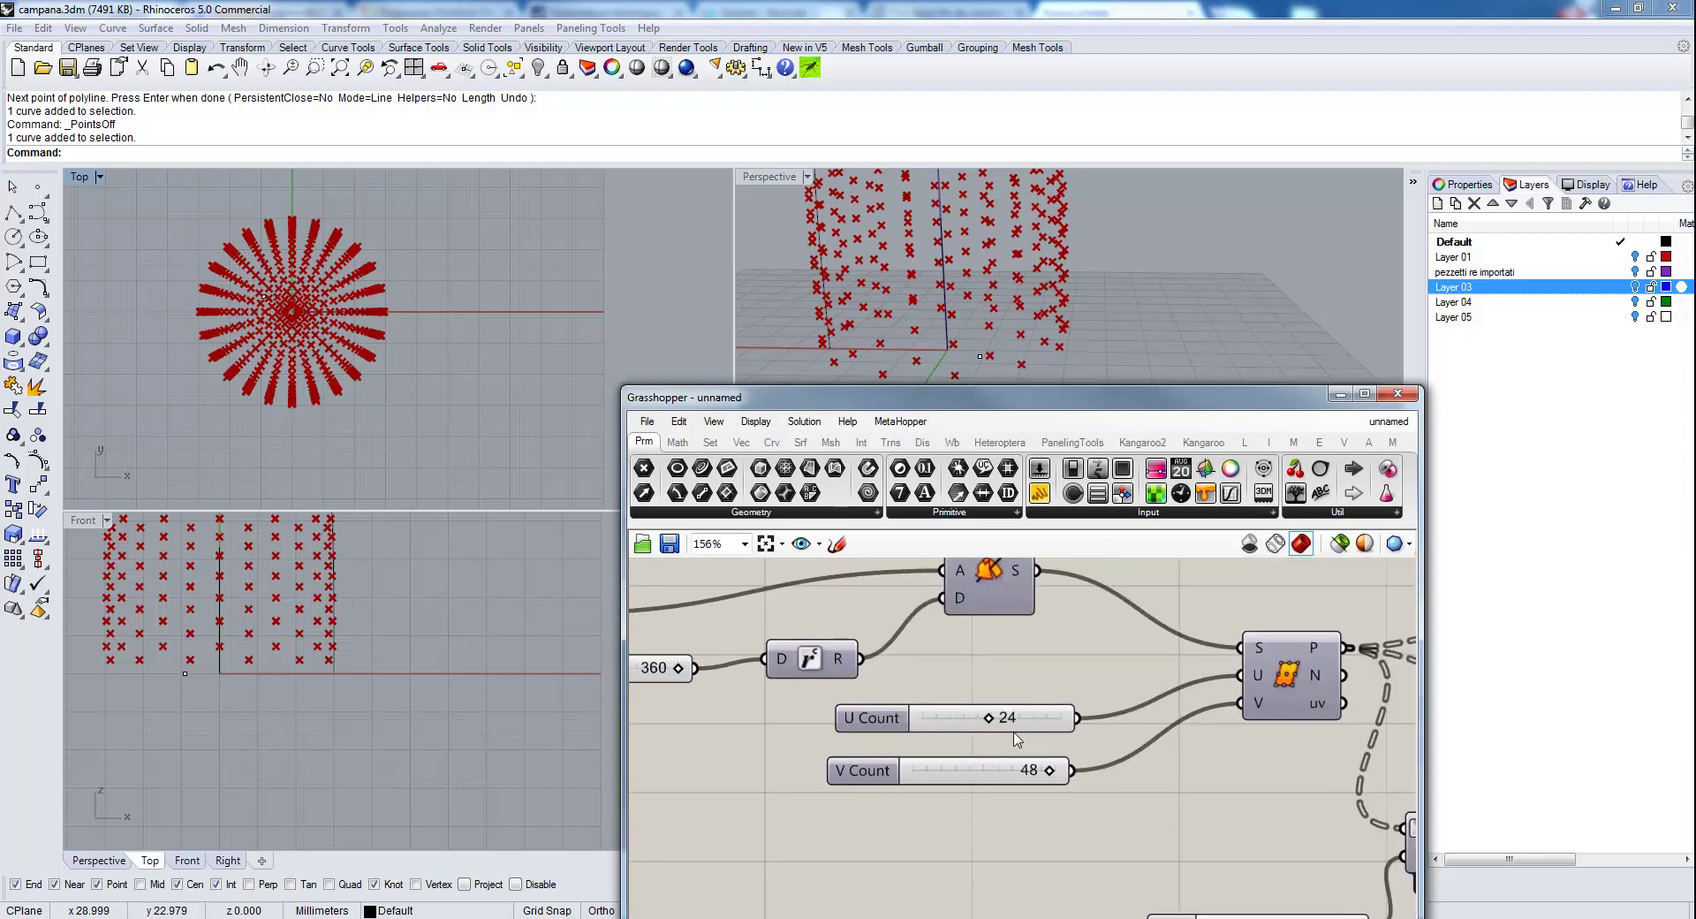
right_drag(1167, 776, 1128, 698)
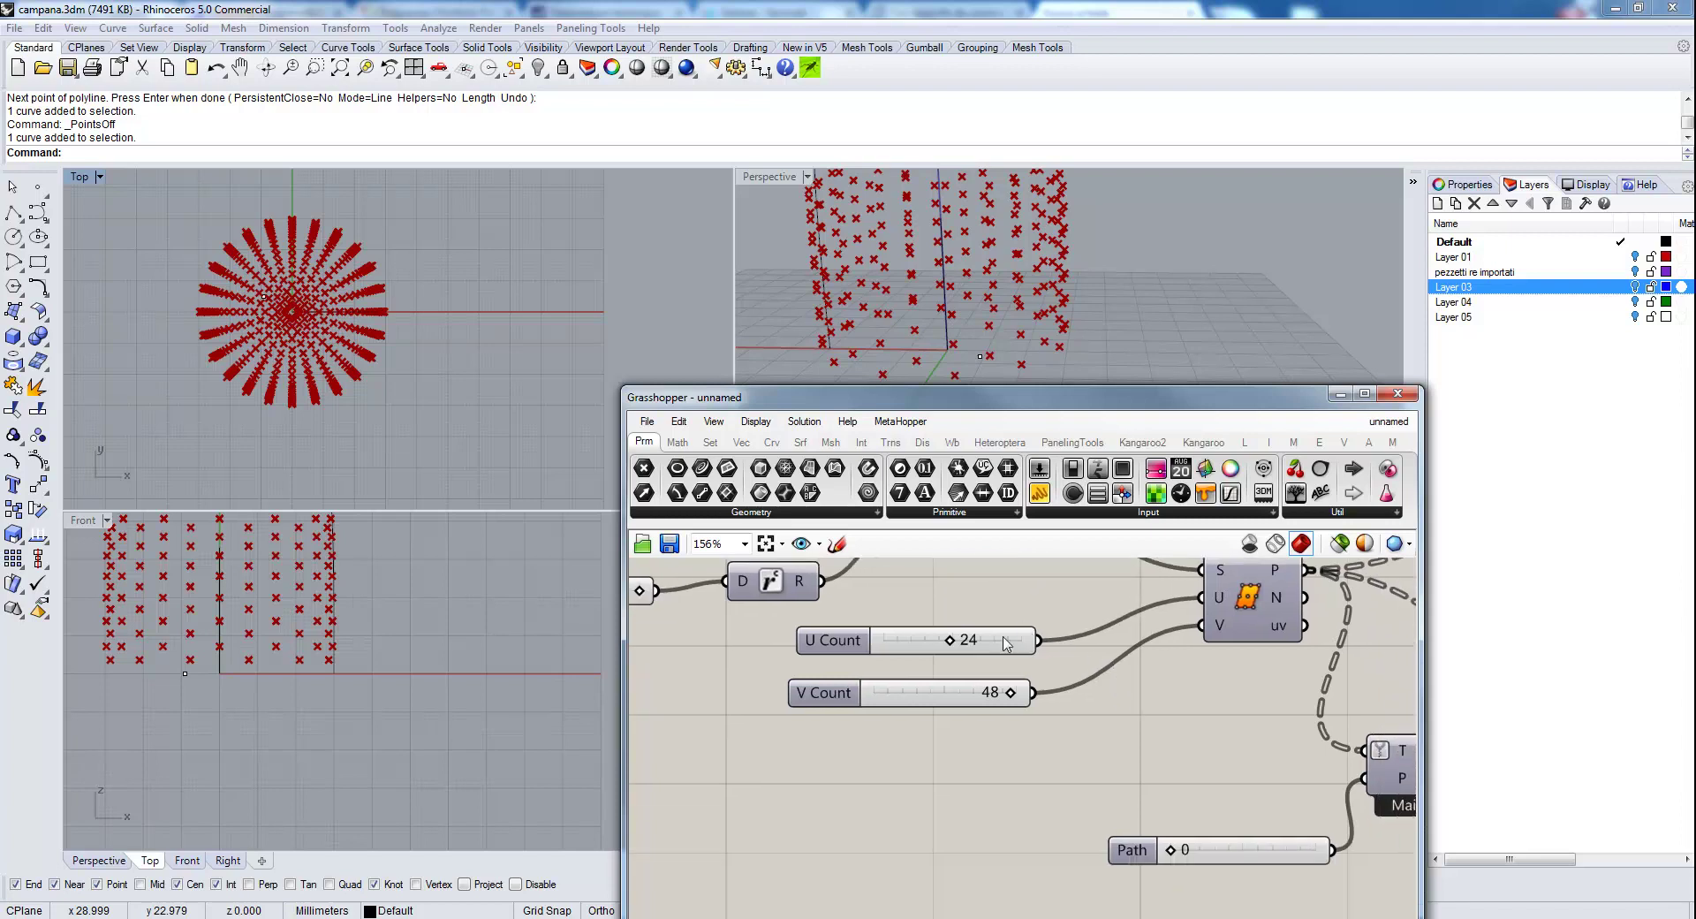
Add a Division component that halves the U Count, wiring the U Count slider to A and setting a fixed divisor in B.
click(679, 441)
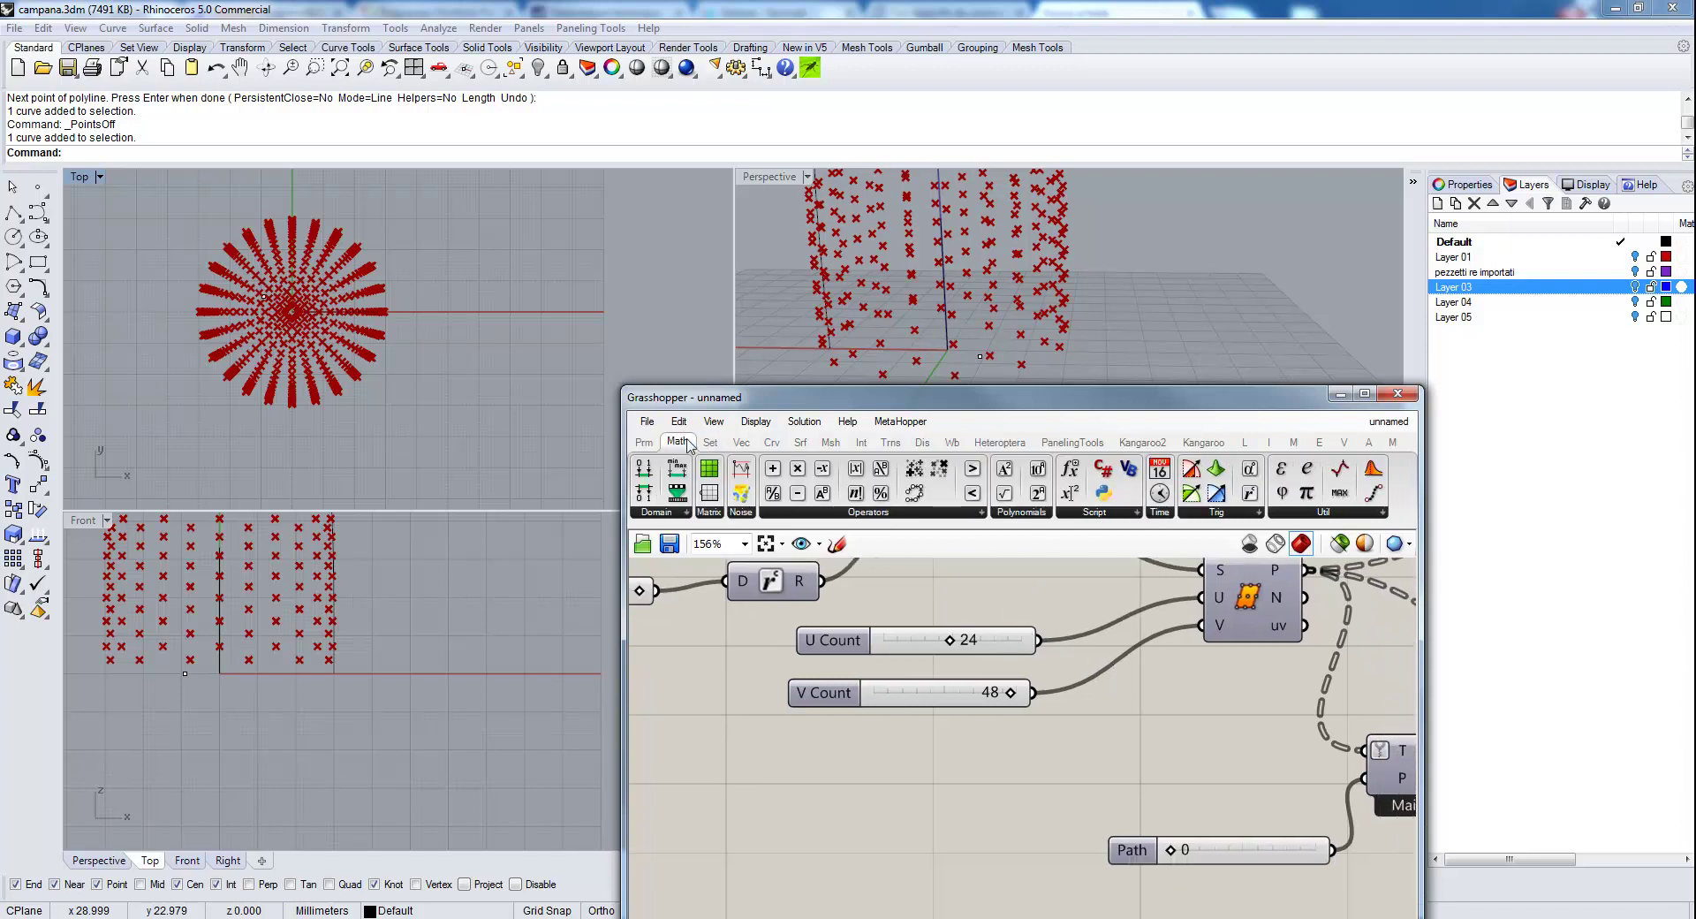
drag(773, 493, 1230, 789)
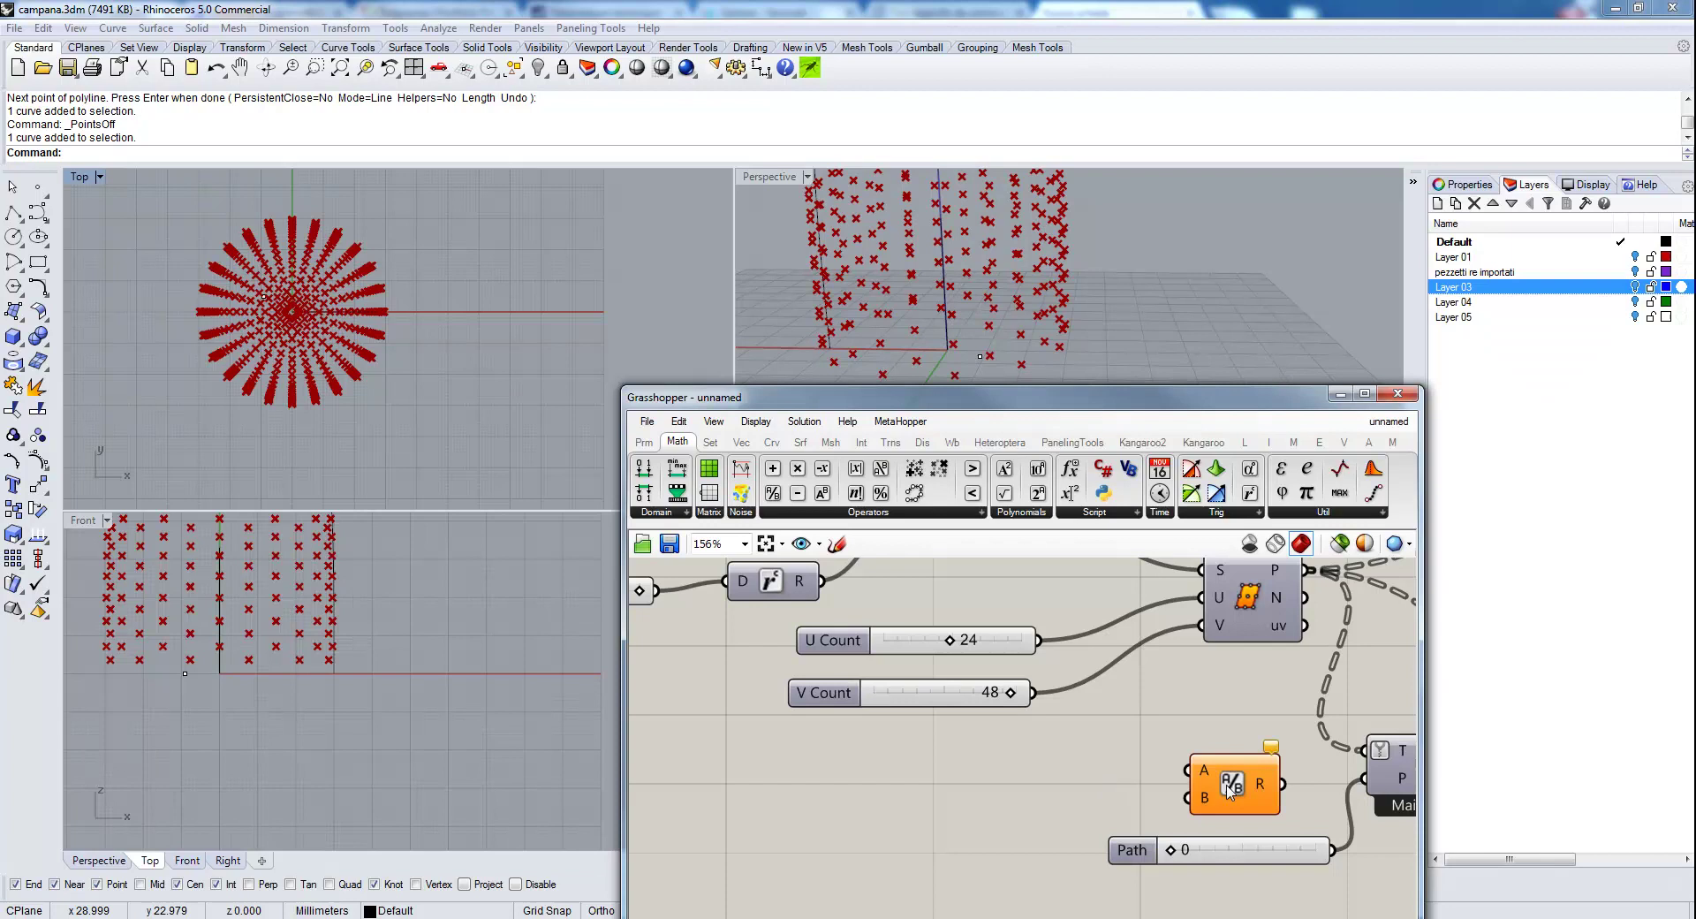
drag(1041, 640, 1189, 771)
right_click(1208, 801)
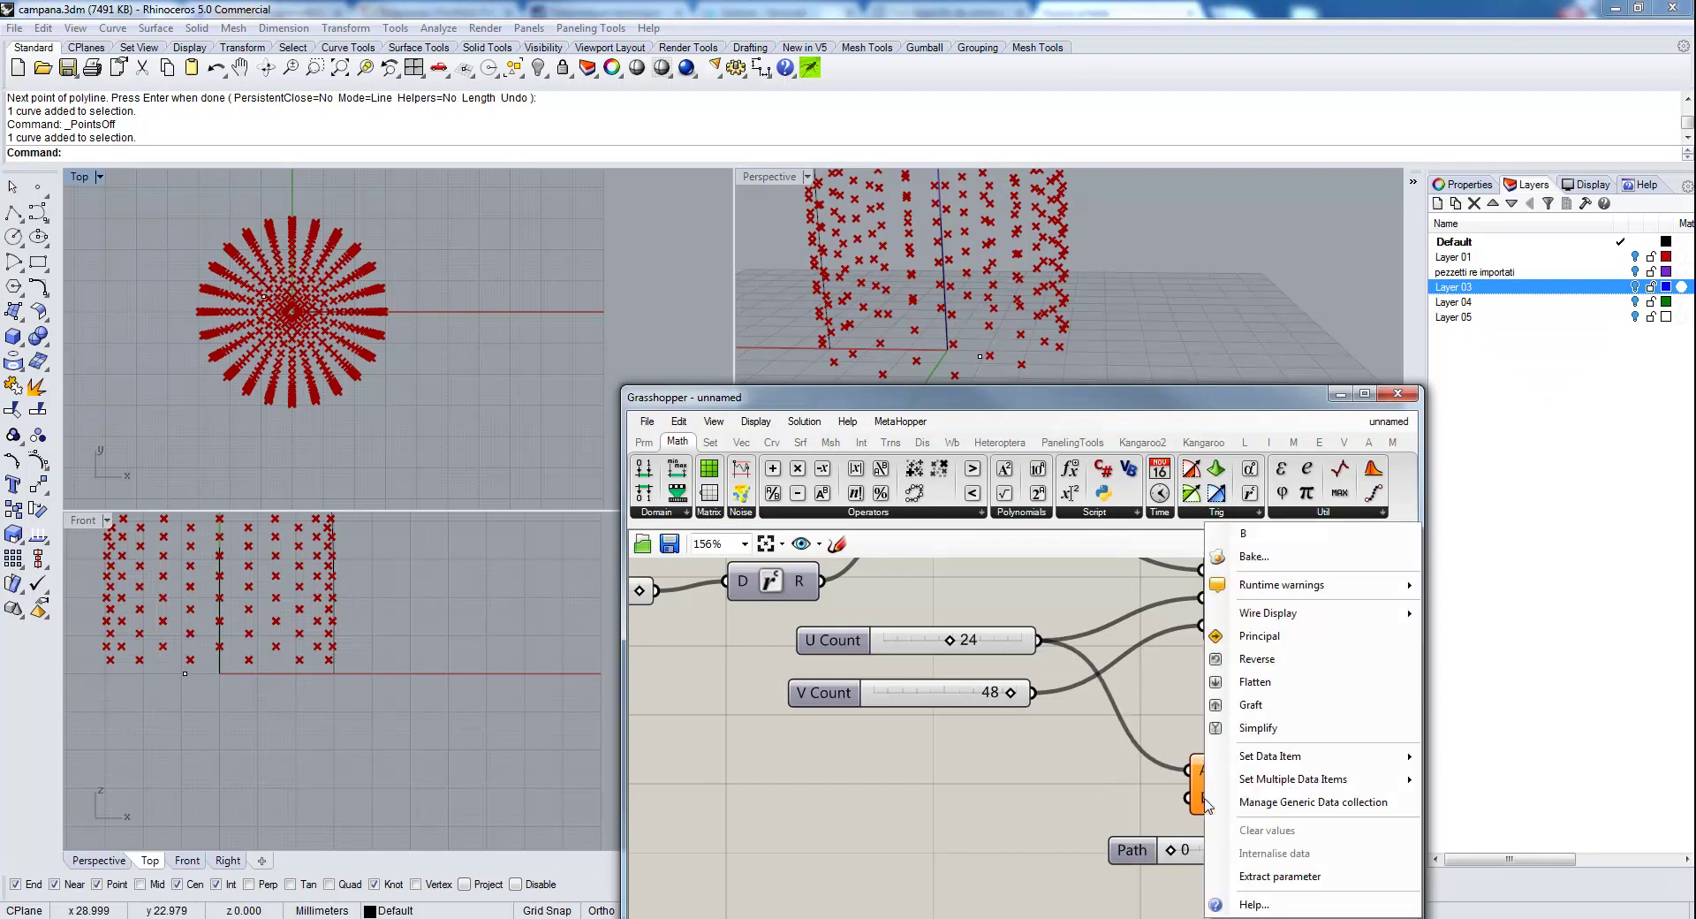
mouse_move(1285, 754)
click(1477, 754)
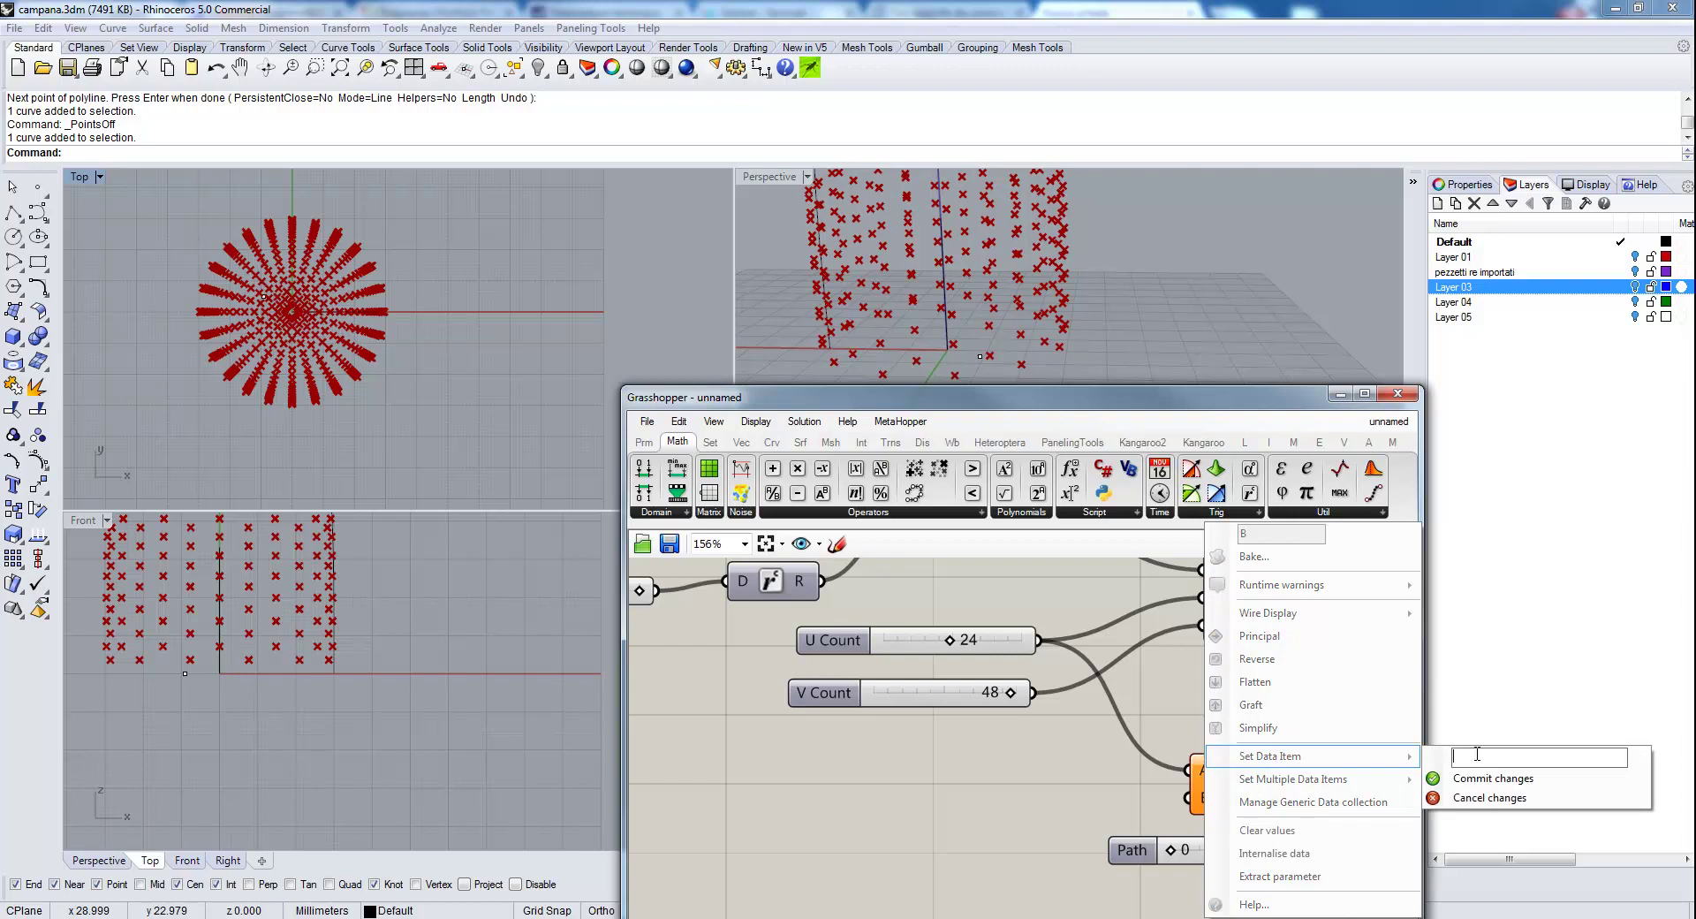
click(1470, 782)
Place the Division component beside the Partition List panel and connect its R output to that panel.
scroll(1219, 800, down, 5)
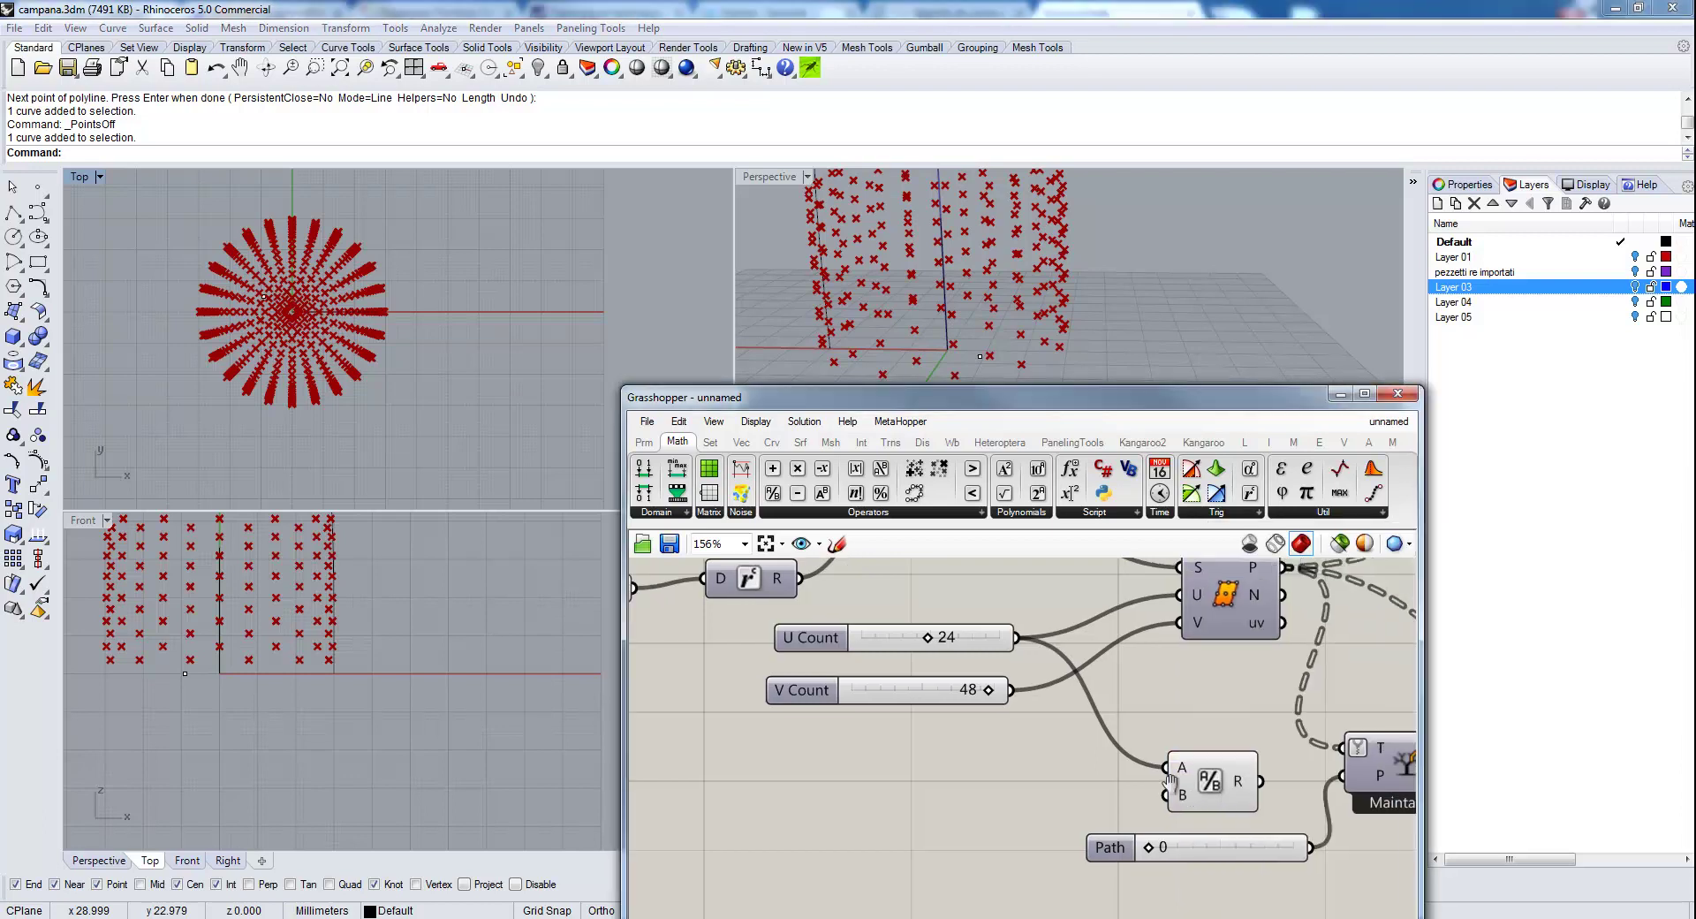
right_drag(1330, 783, 1111, 775)
drag(640, 719, 1154, 605)
right_drag(1321, 659, 1043, 670)
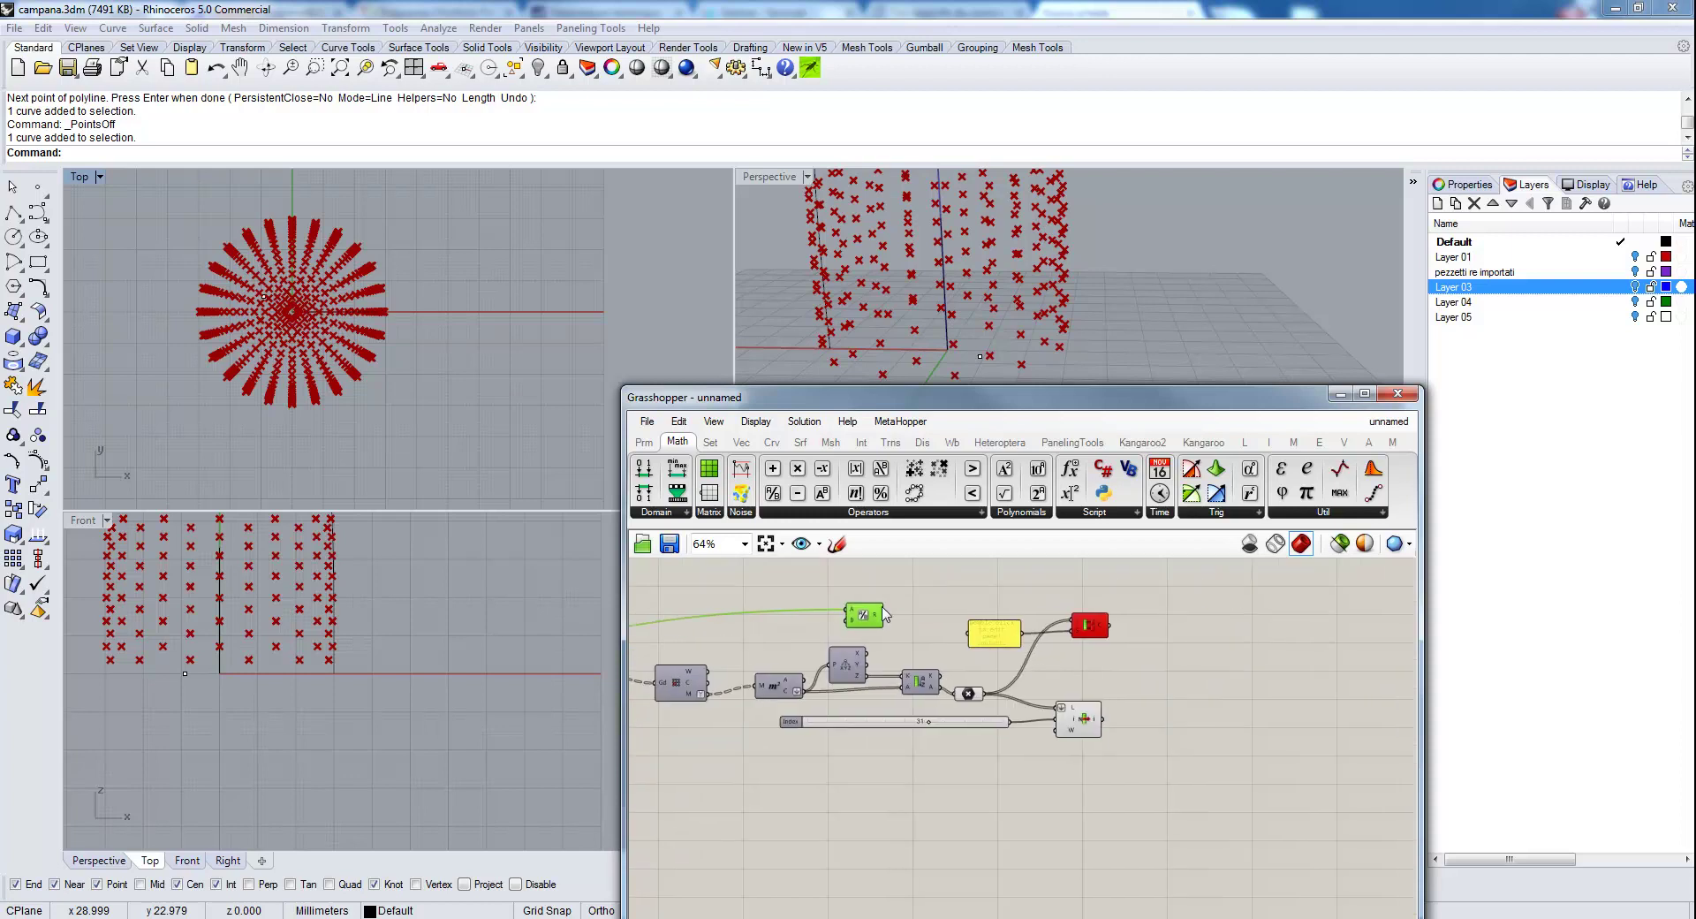
drag(887, 616, 968, 632)
scroll(972, 629, up, 4)
drag(1012, 661, 970, 626)
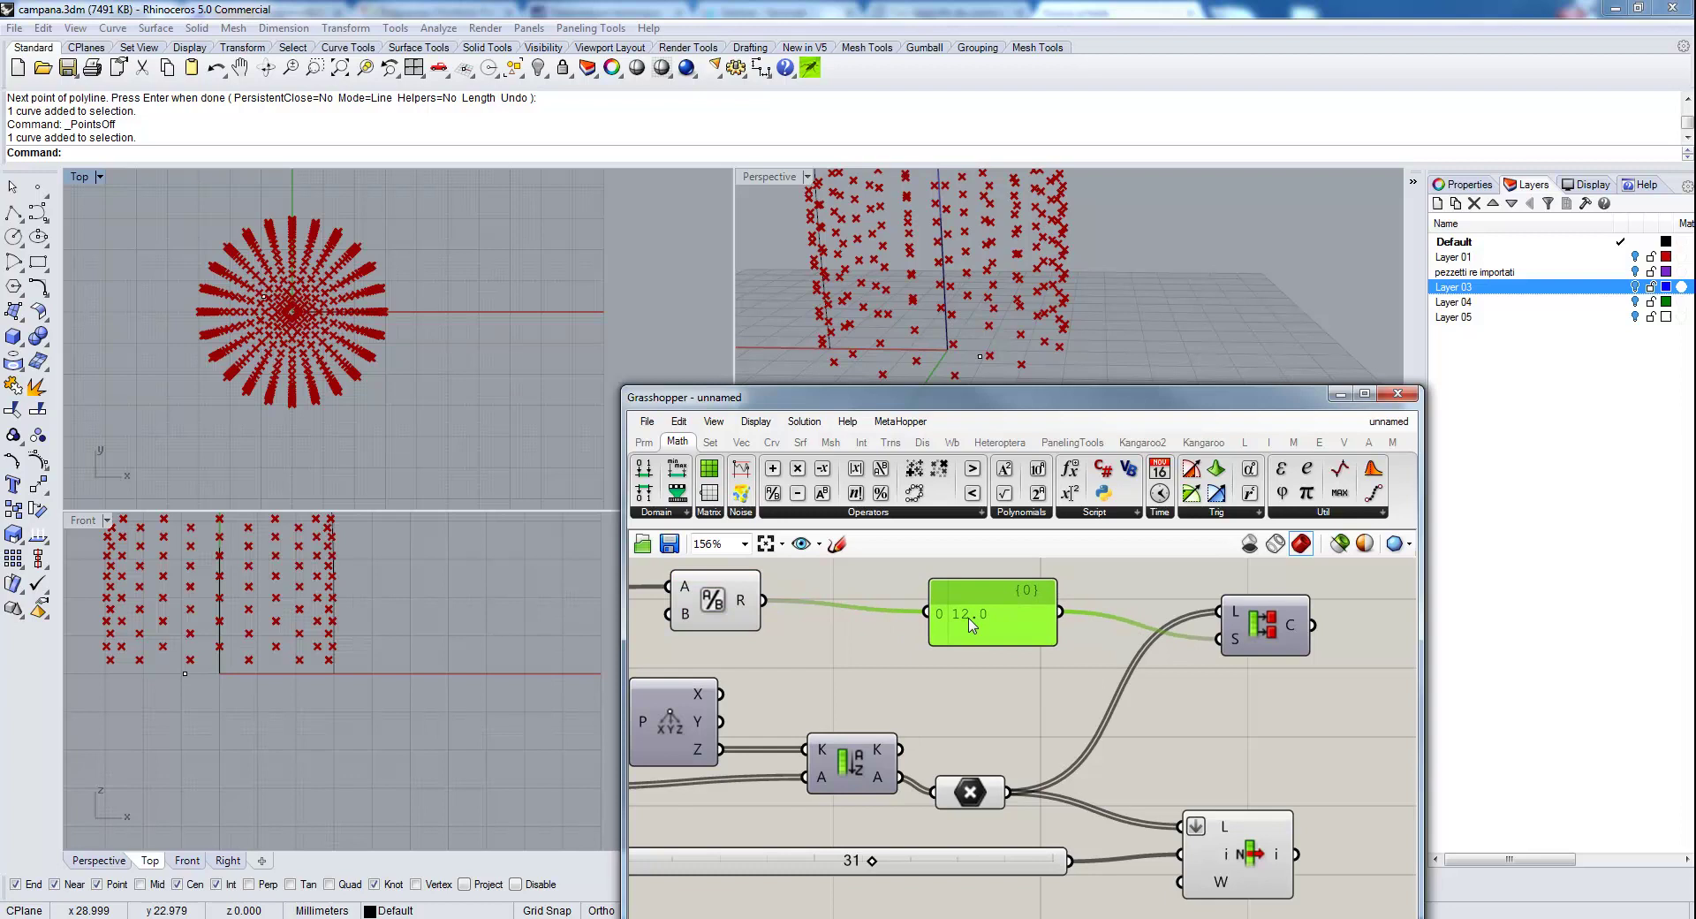
Add a To Polar component and place it just after Partition List.
right_drag(1121, 700, 1031, 698)
drag(911, 614, 811, 614)
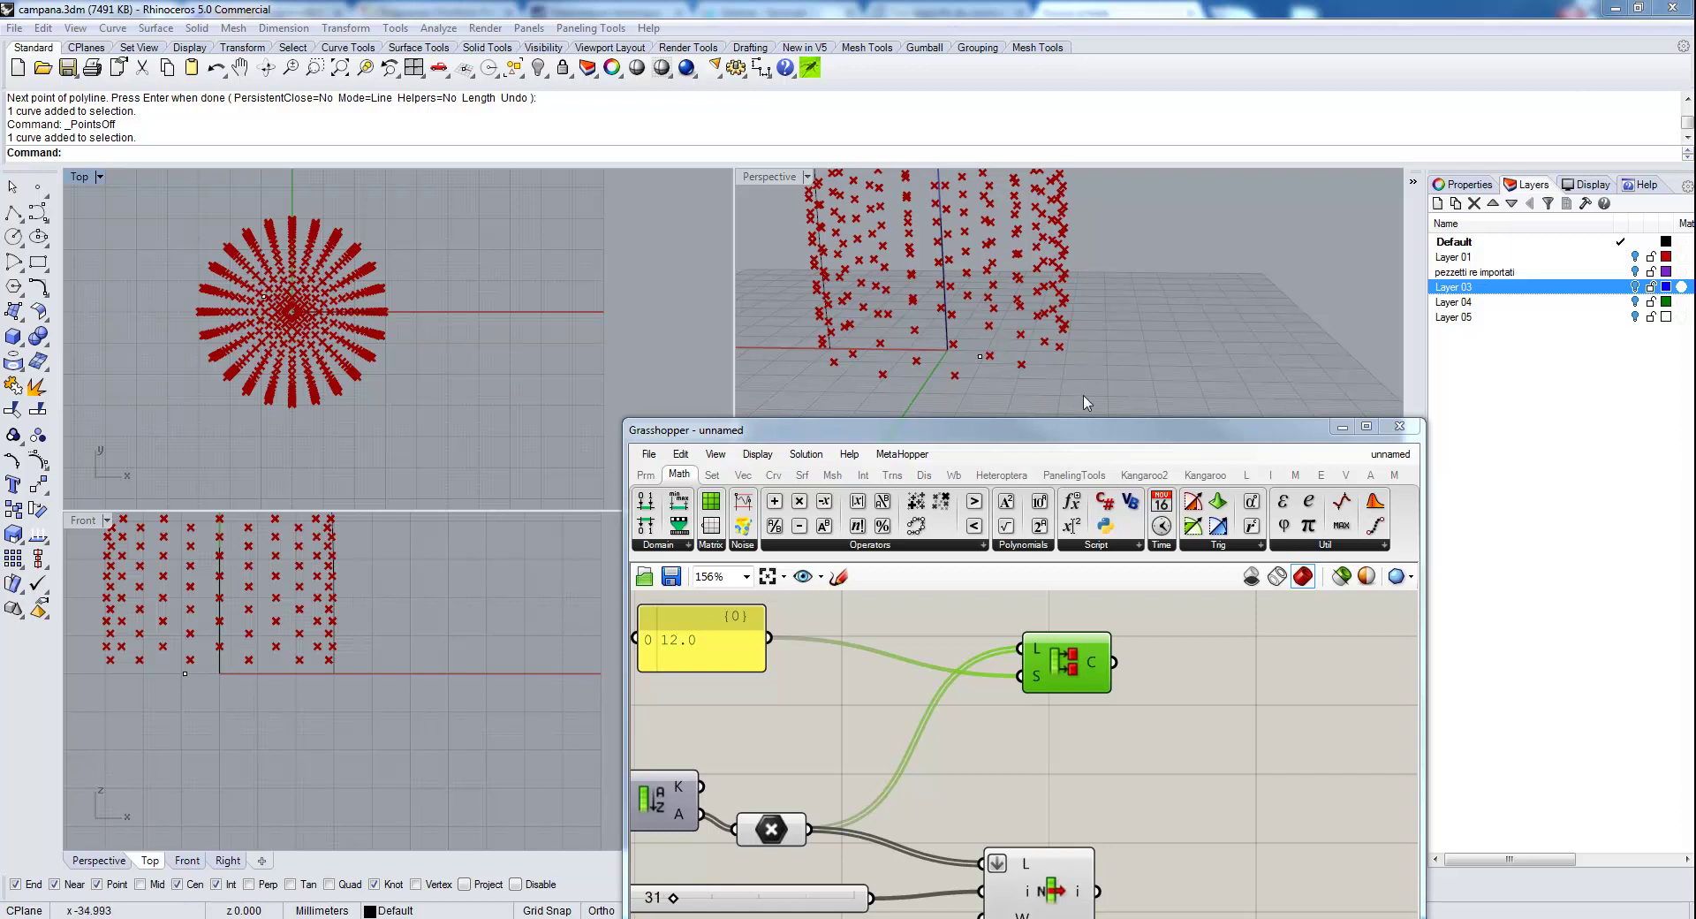
double_click(1139, 741)
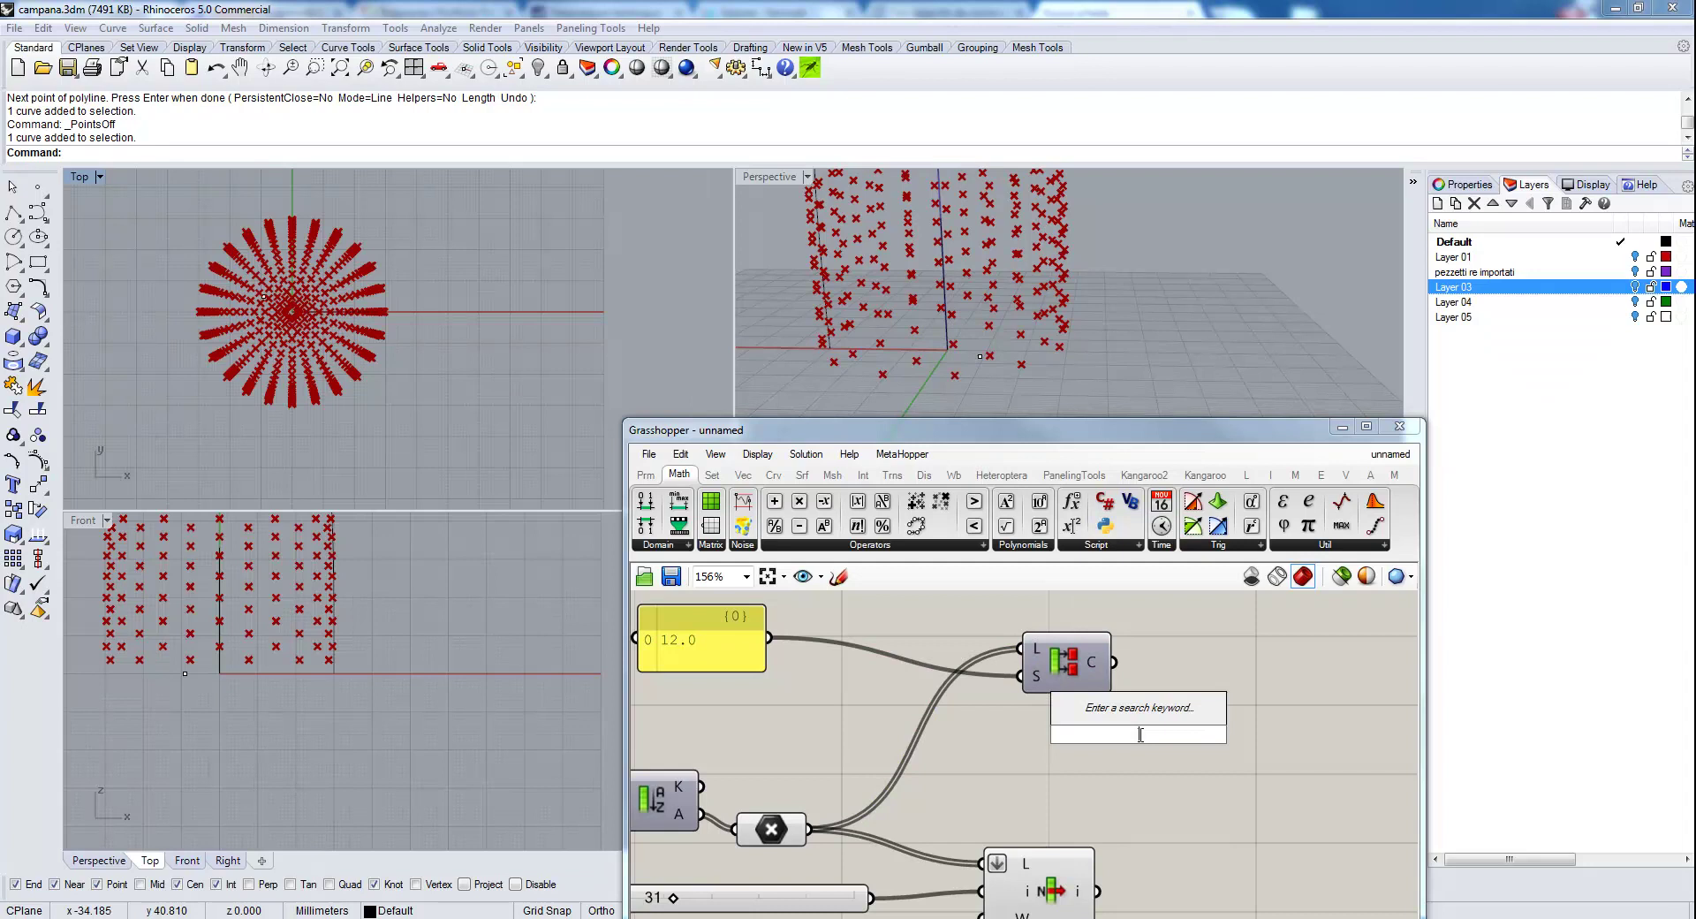
text(to)
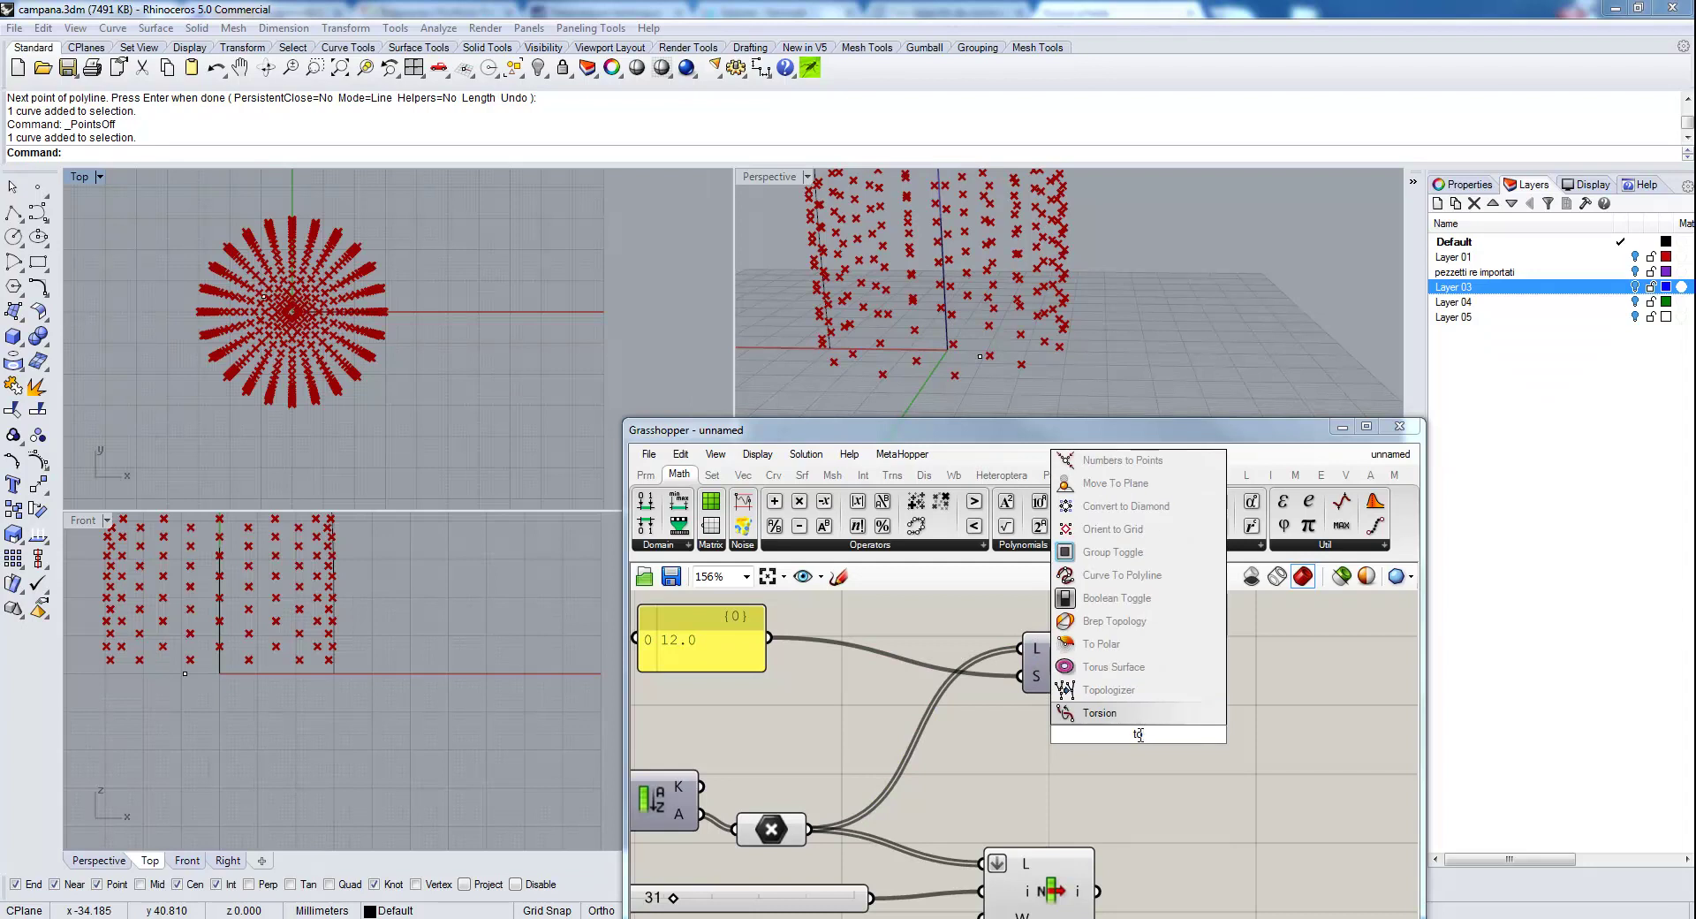
click(1078, 644)
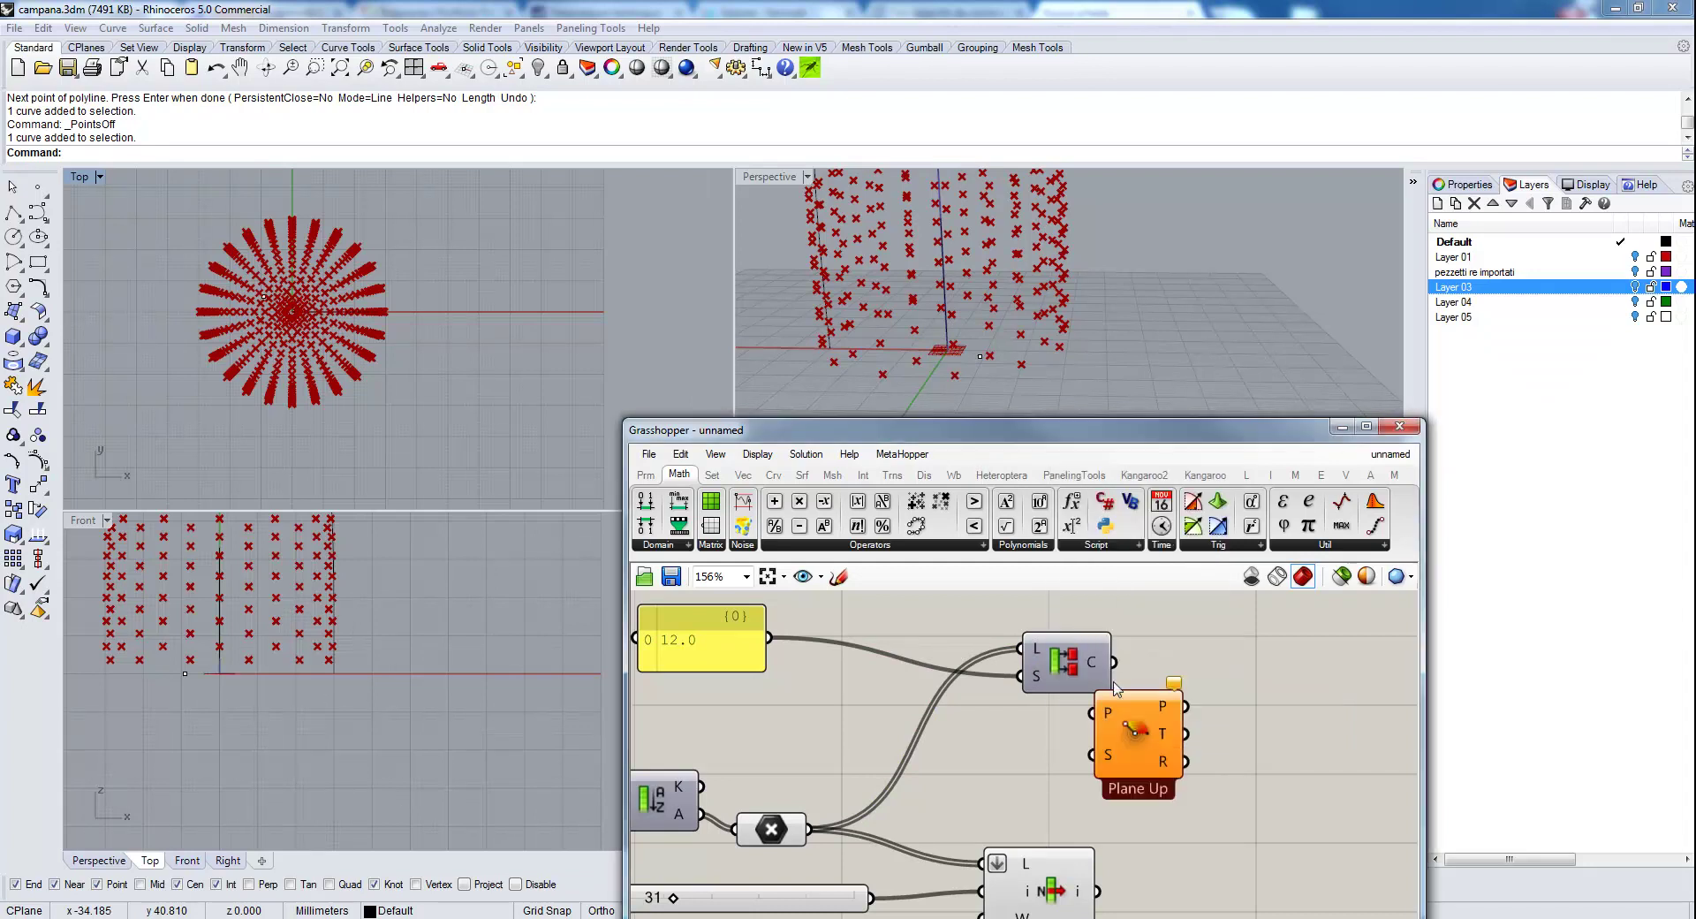
drag(1134, 741, 1235, 707)
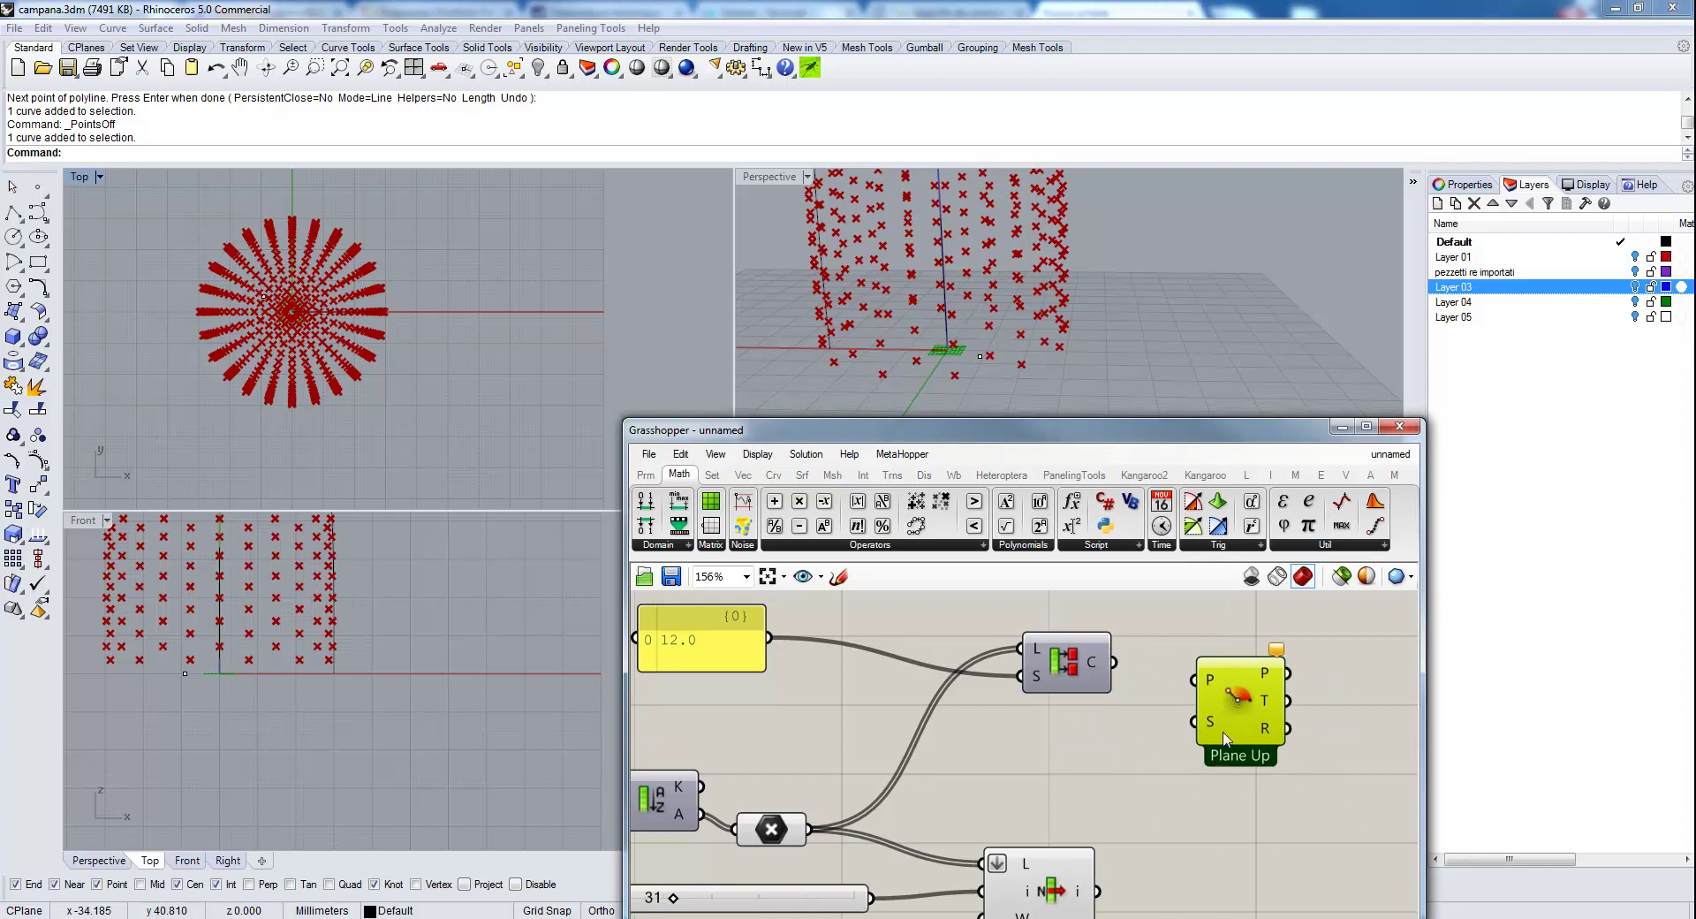
Connect a new XY Plane component to To Polar's S input and Partition List's C output to its P input.
double_click(1093, 772)
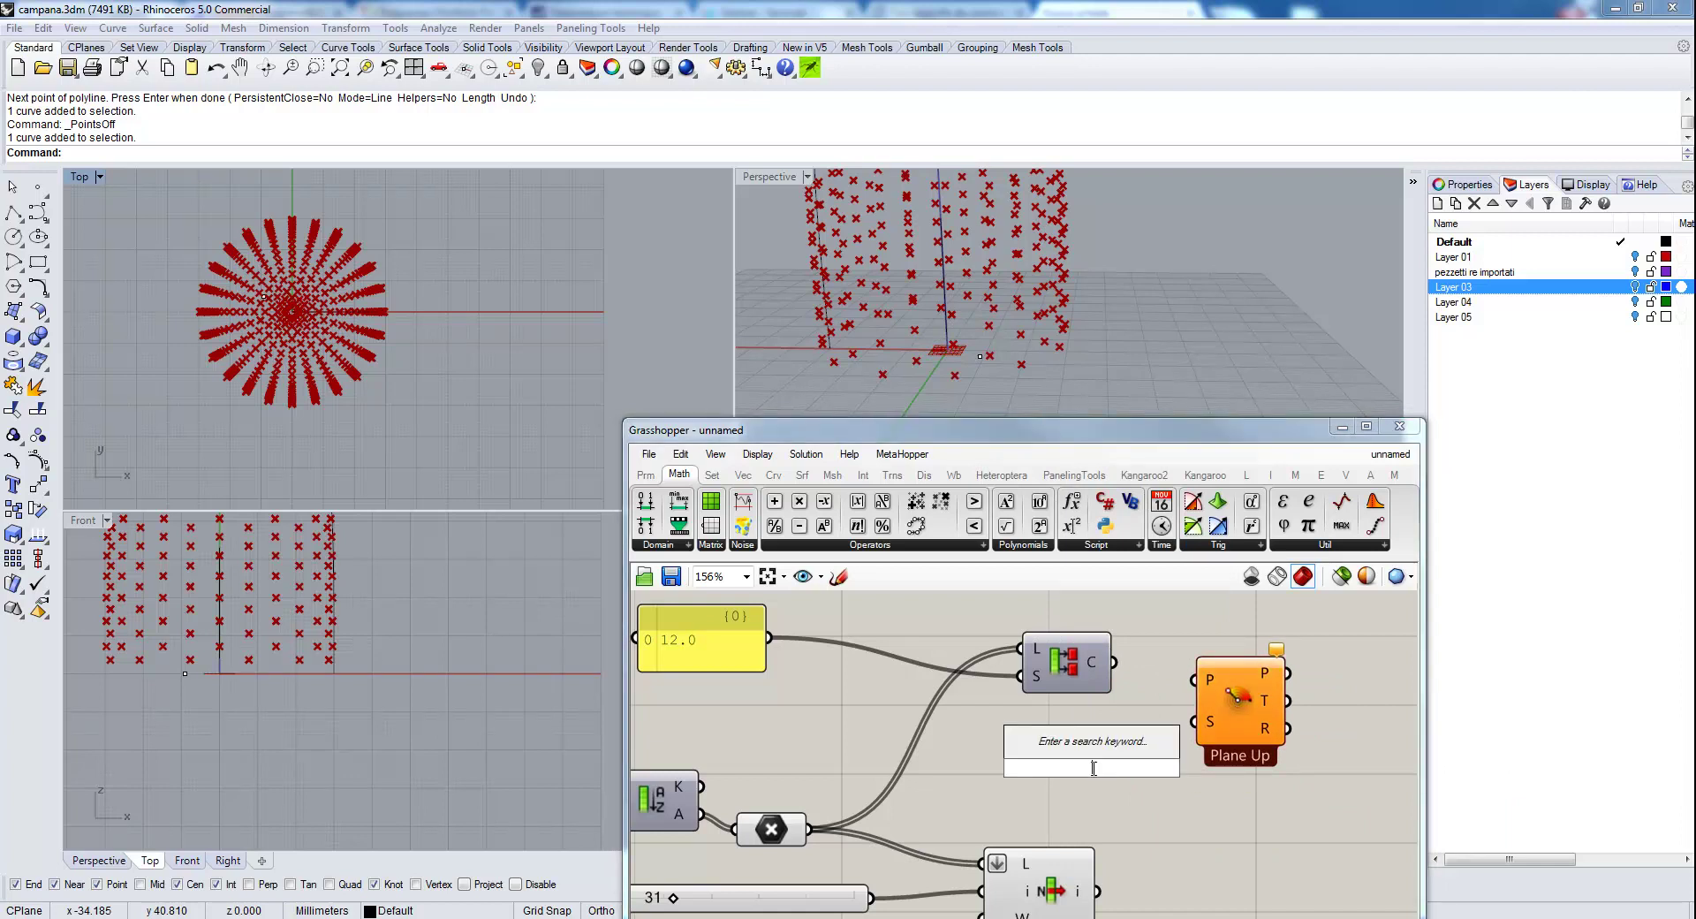
click(1151, 852)
mouse_move(1216, 731)
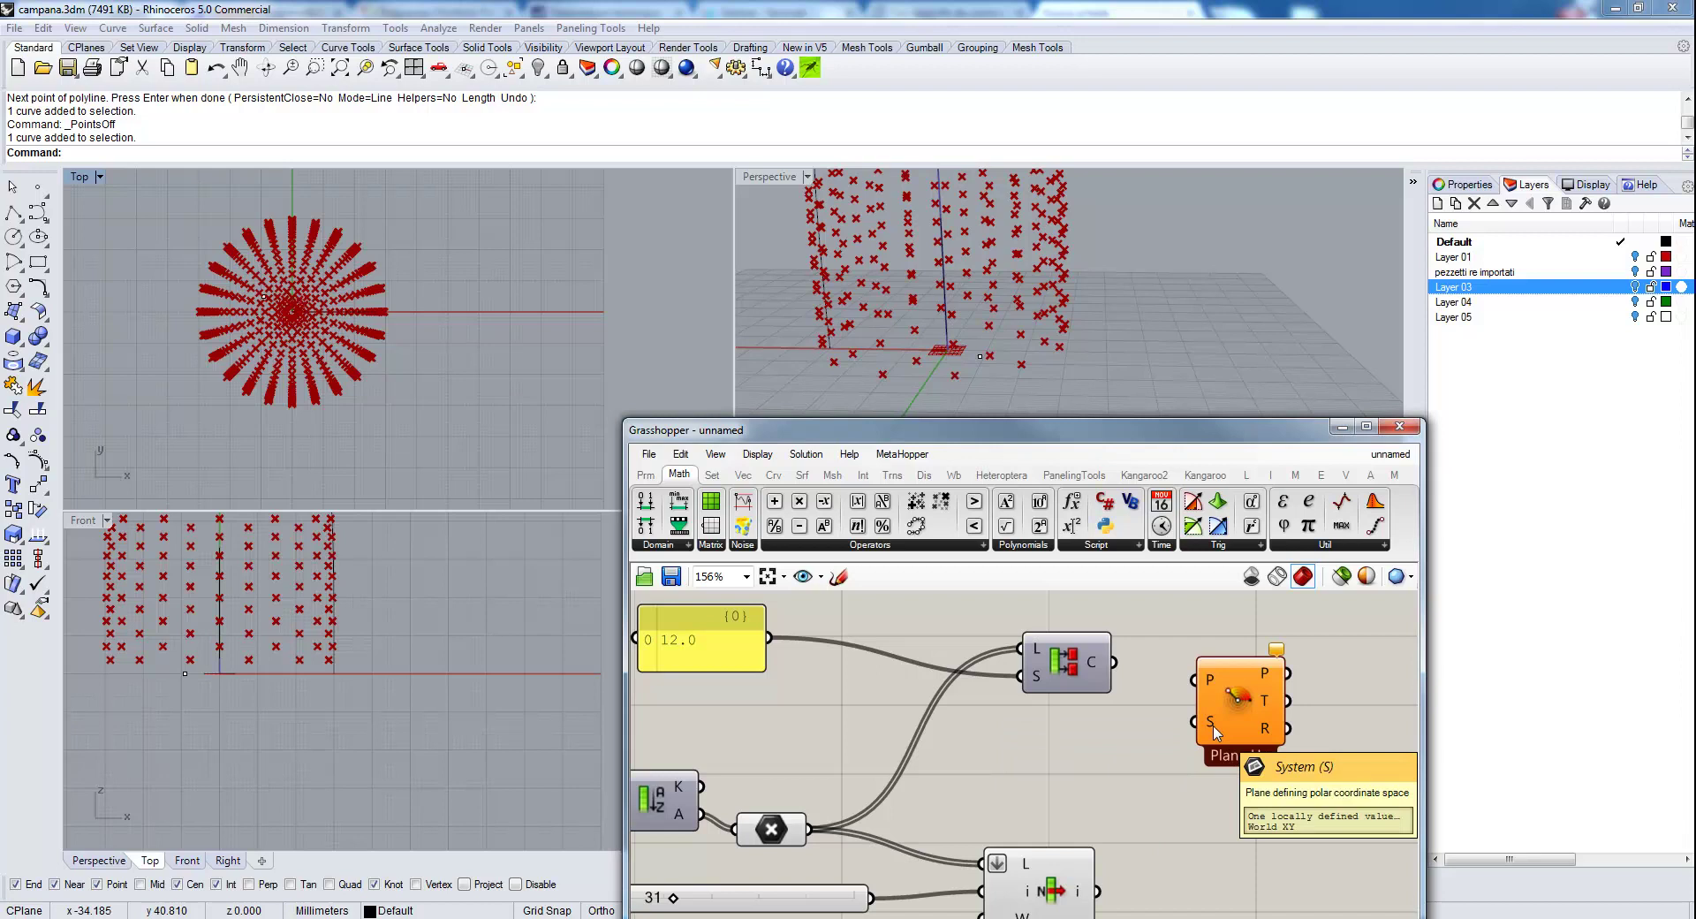
double_click(1090, 789)
text(x)
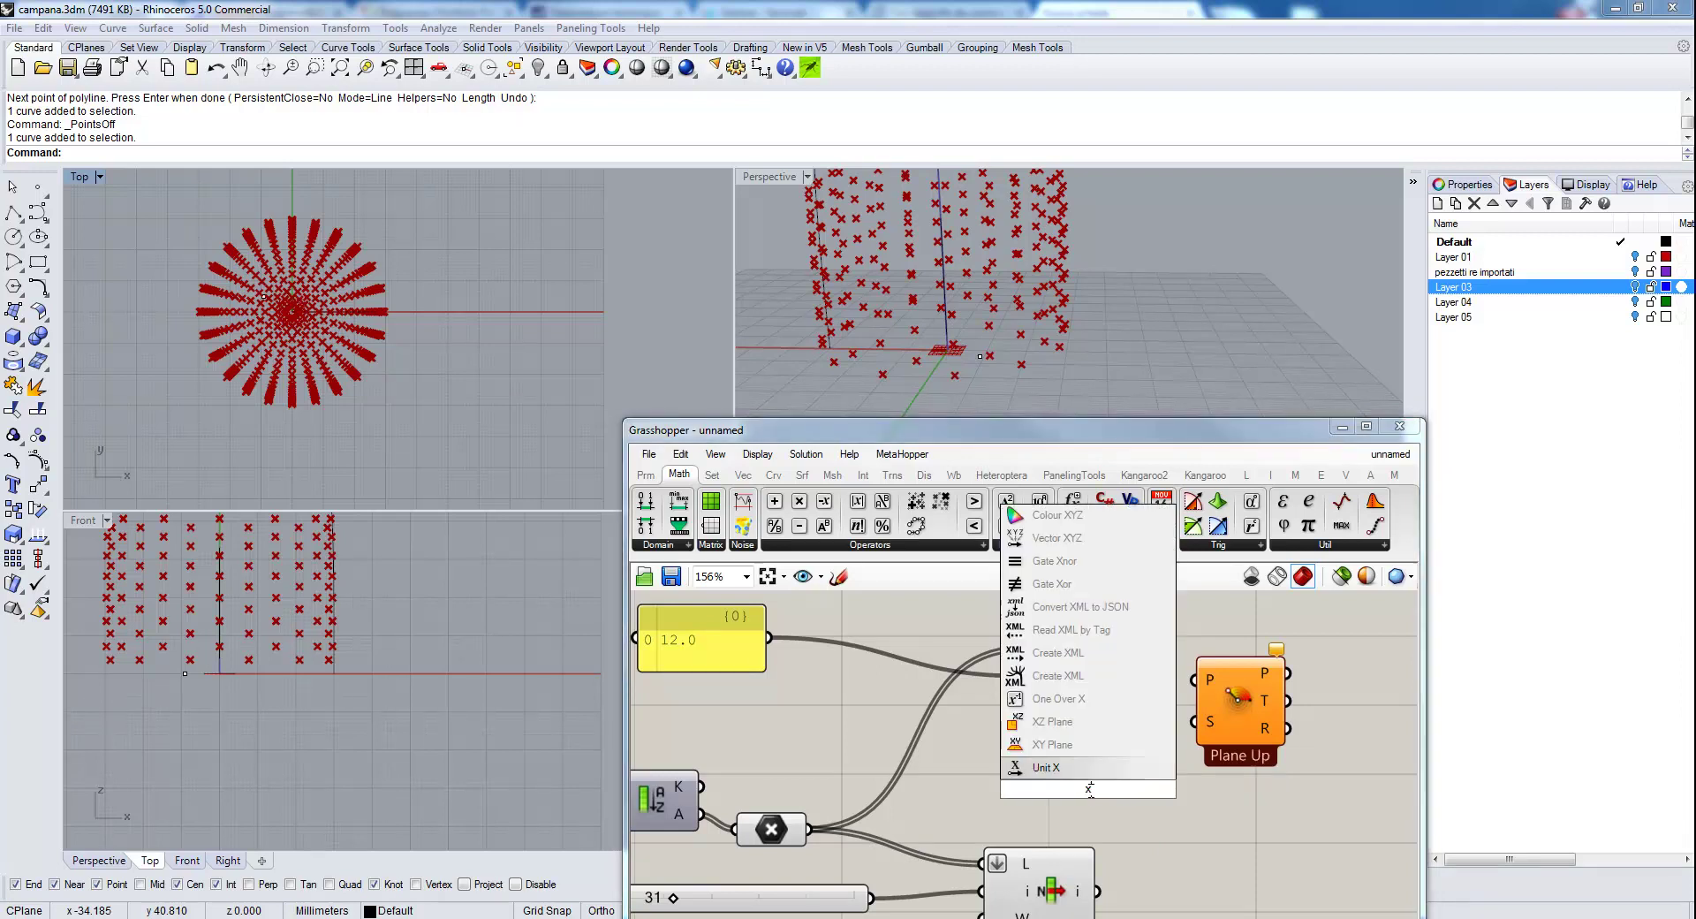
text(y)
key(Return)
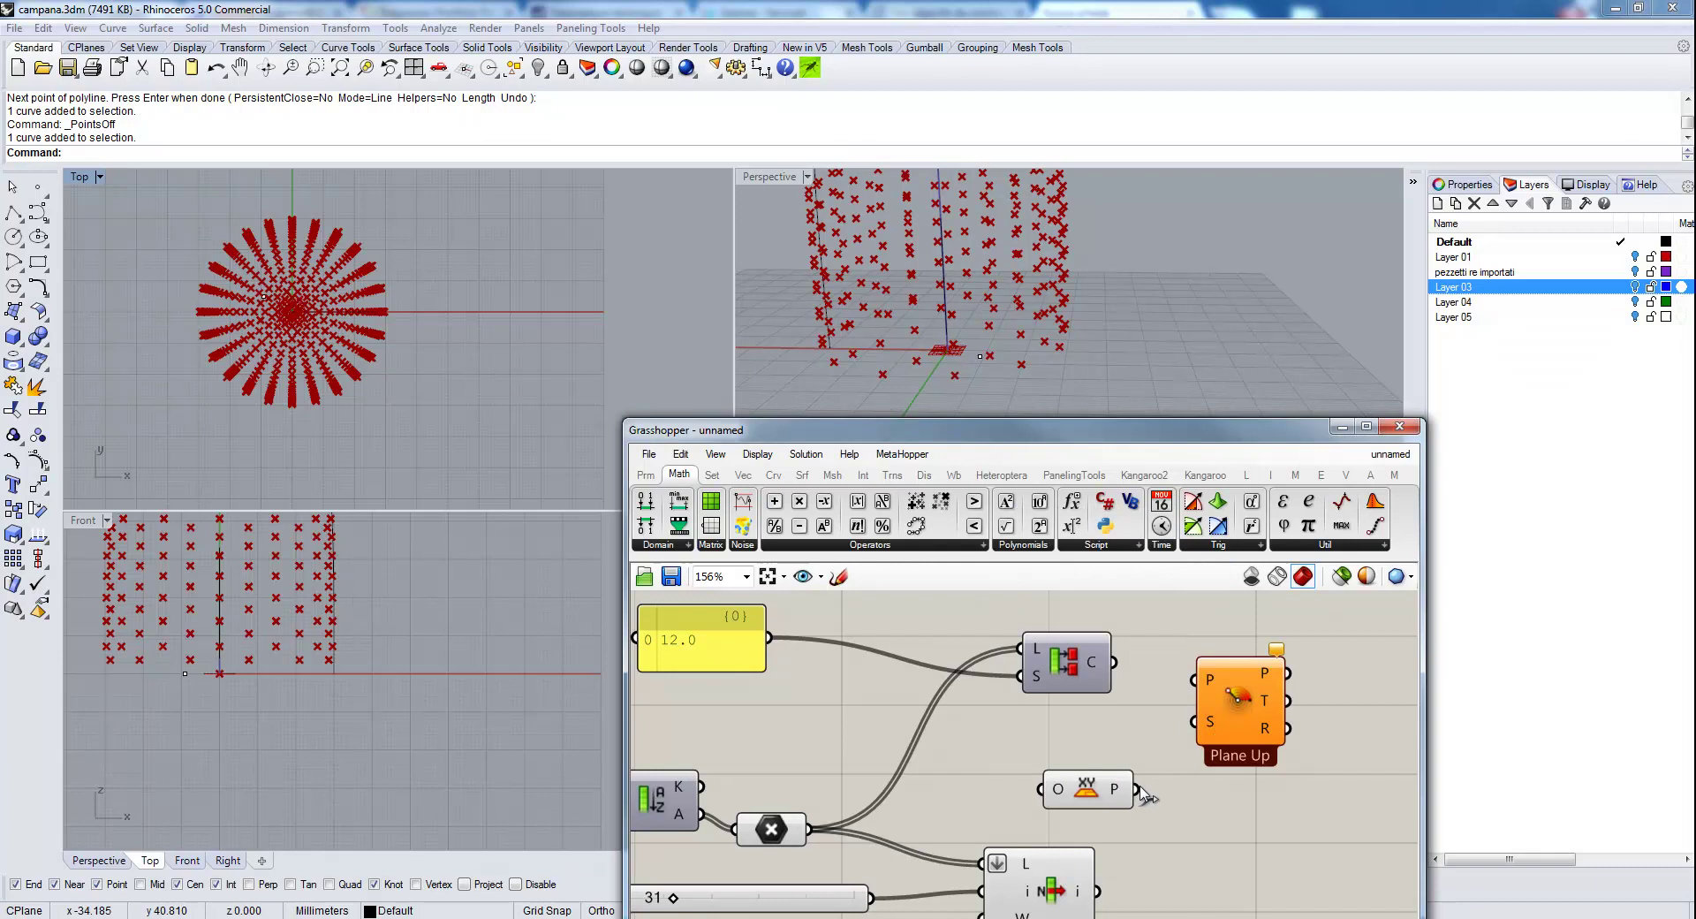
drag(1140, 789, 1120, 751)
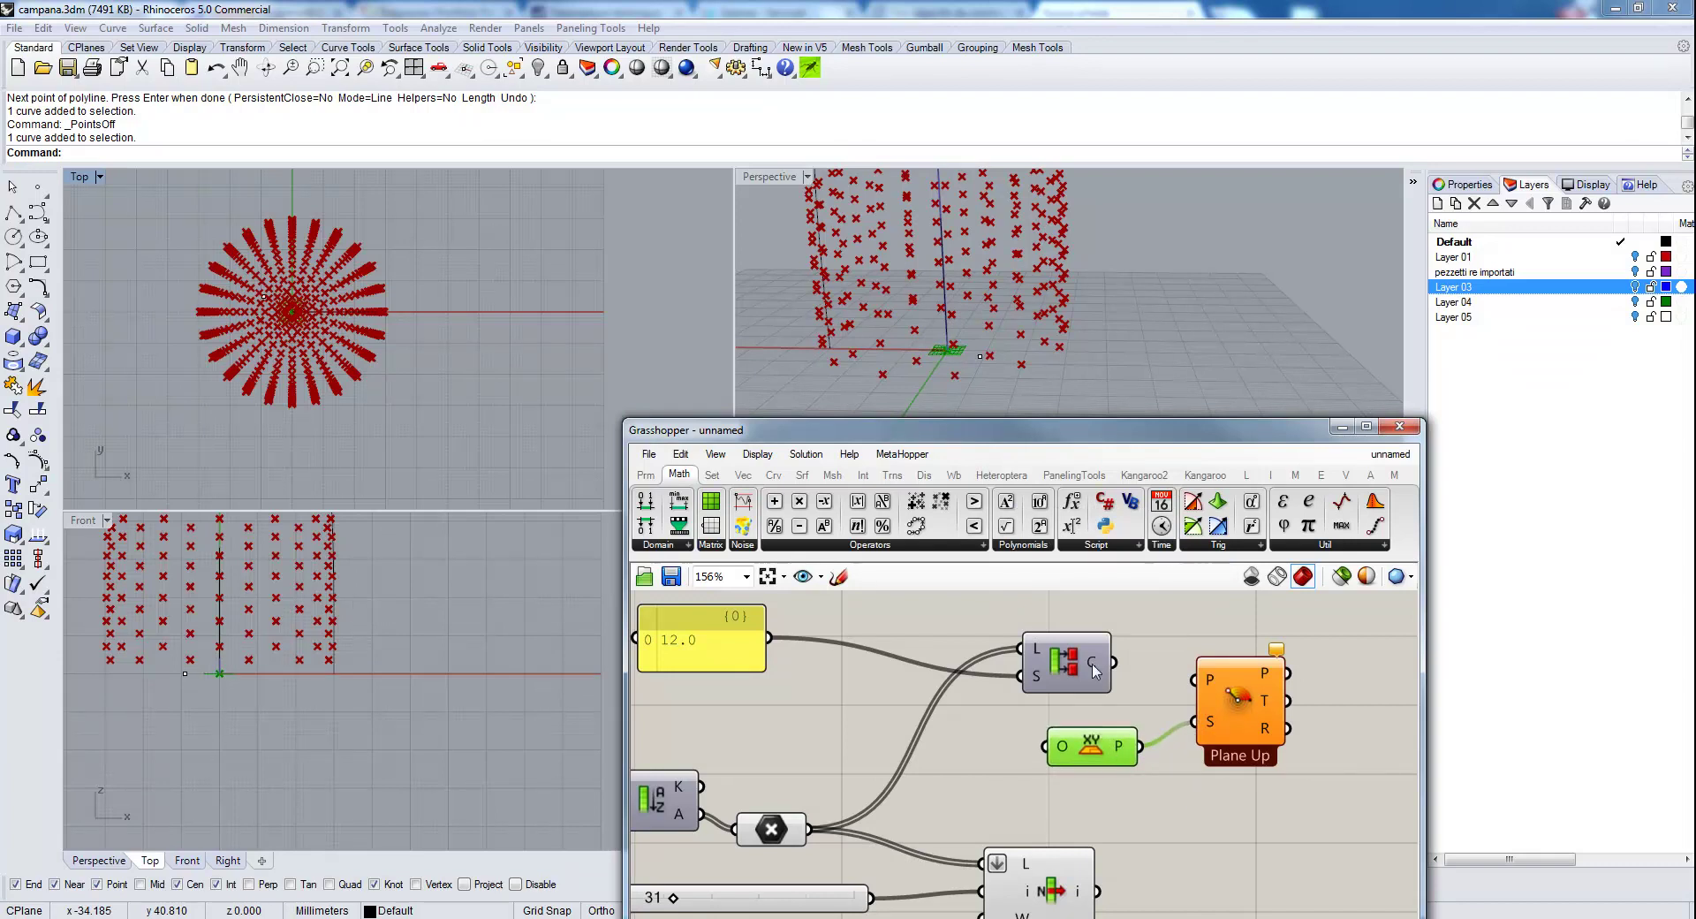
drag(1116, 664, 1191, 698)
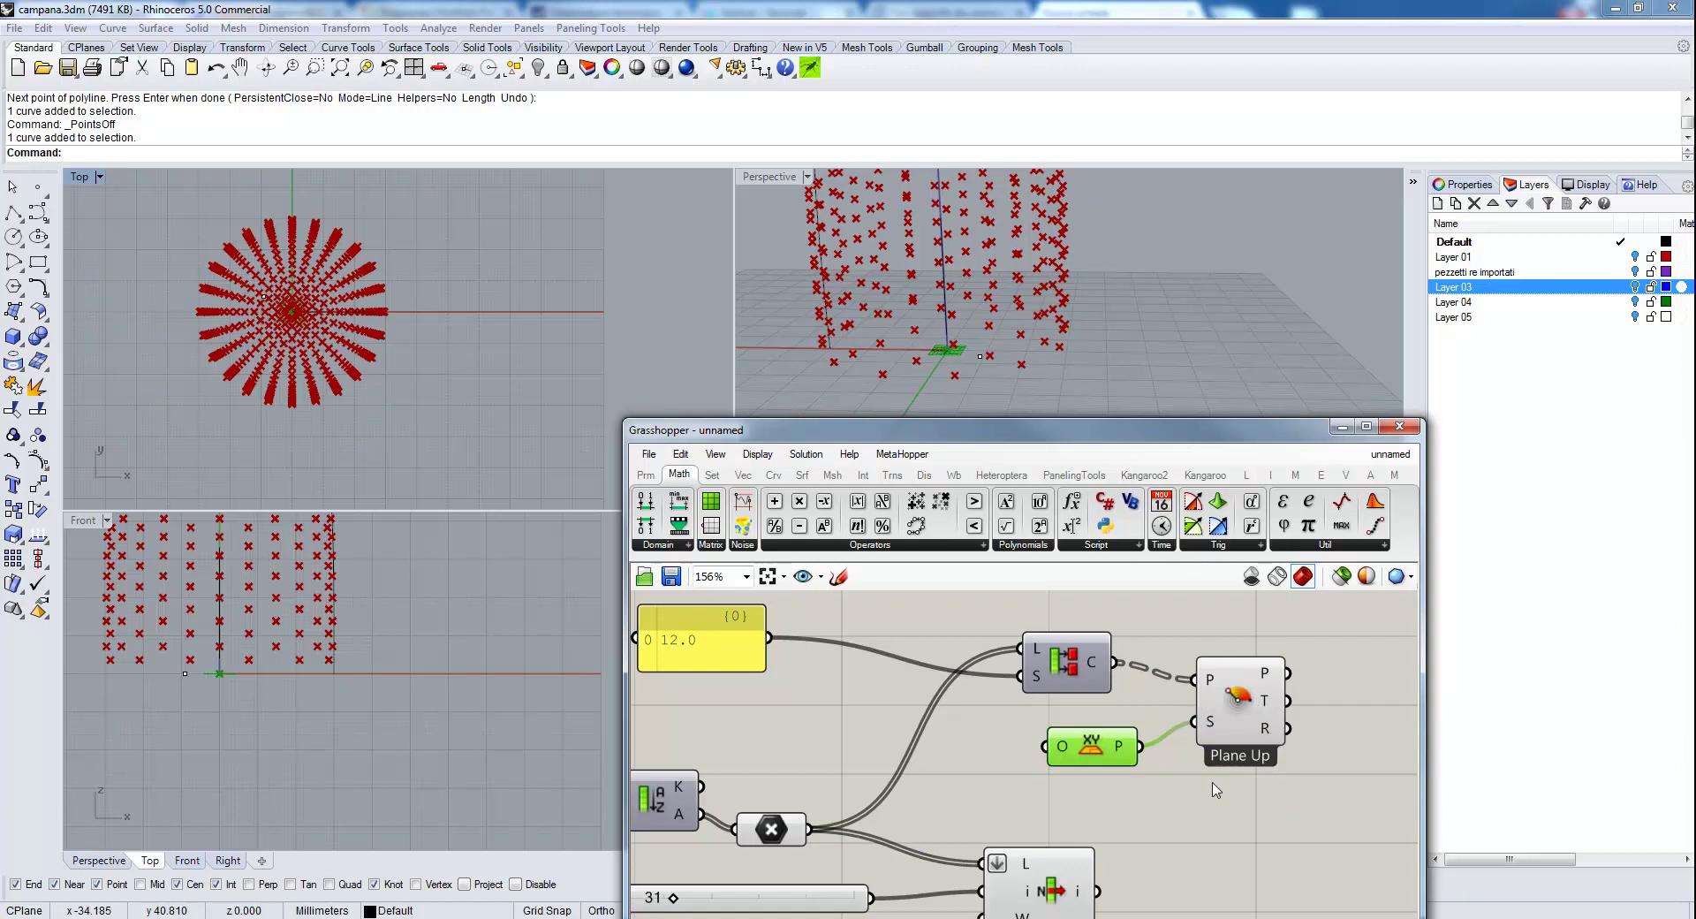
Add a Sort List component, connecting To Polar's P output to K and Partition List's C output to A.
right_drag(1255, 702, 984, 699)
mouse_move(998, 676)
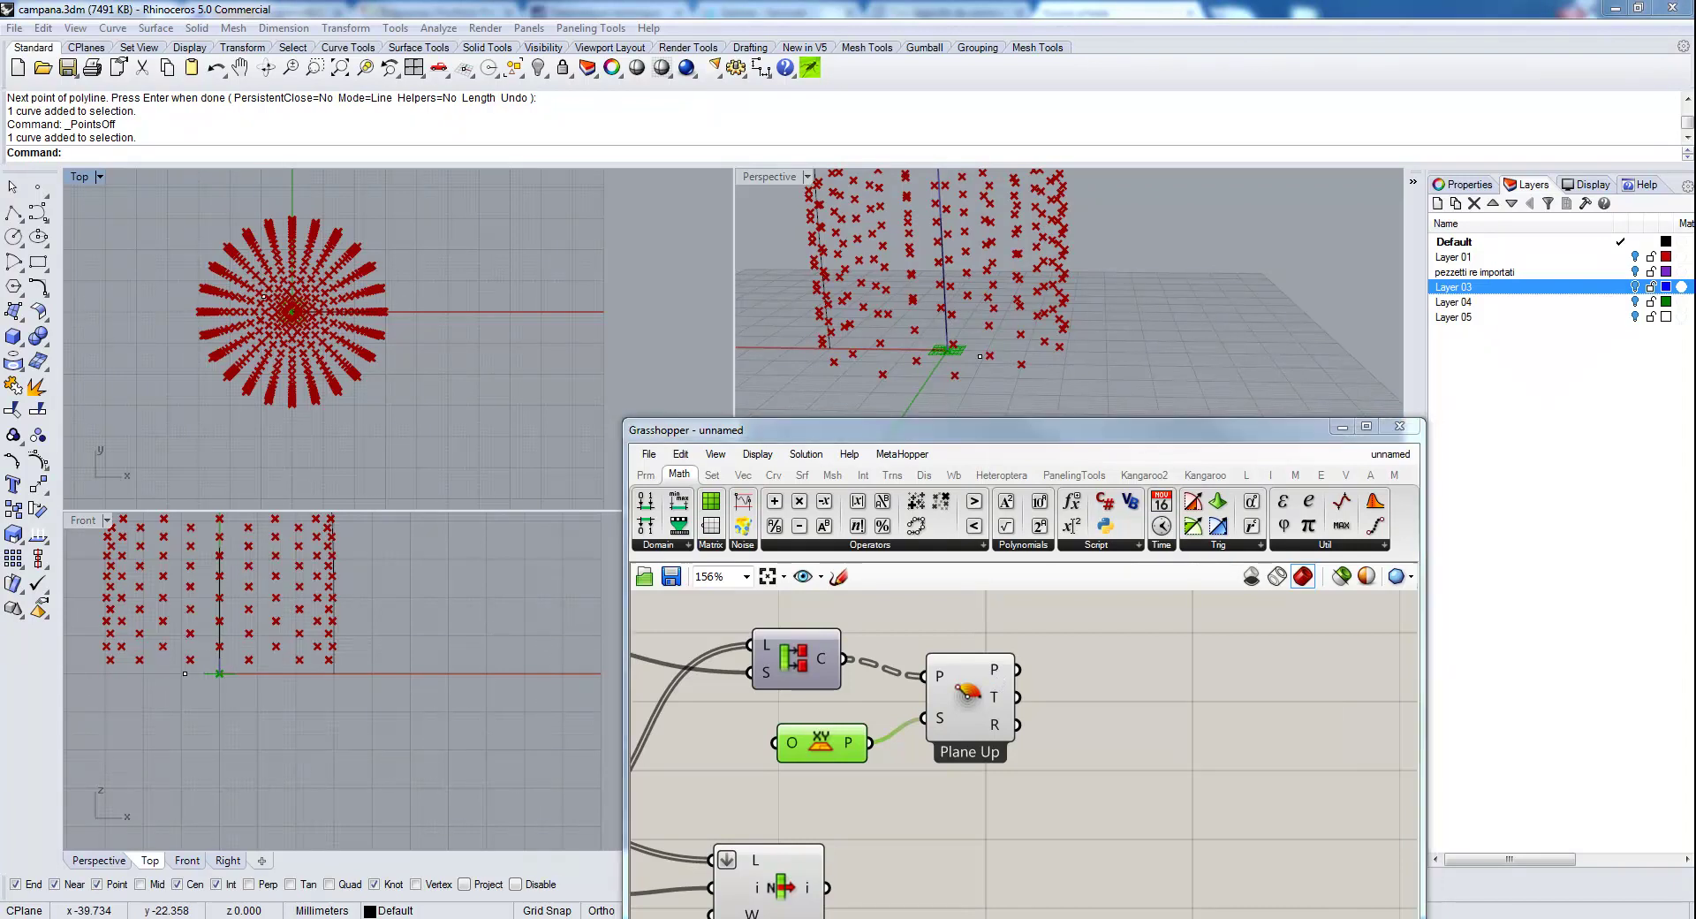
double_click(1118, 683)
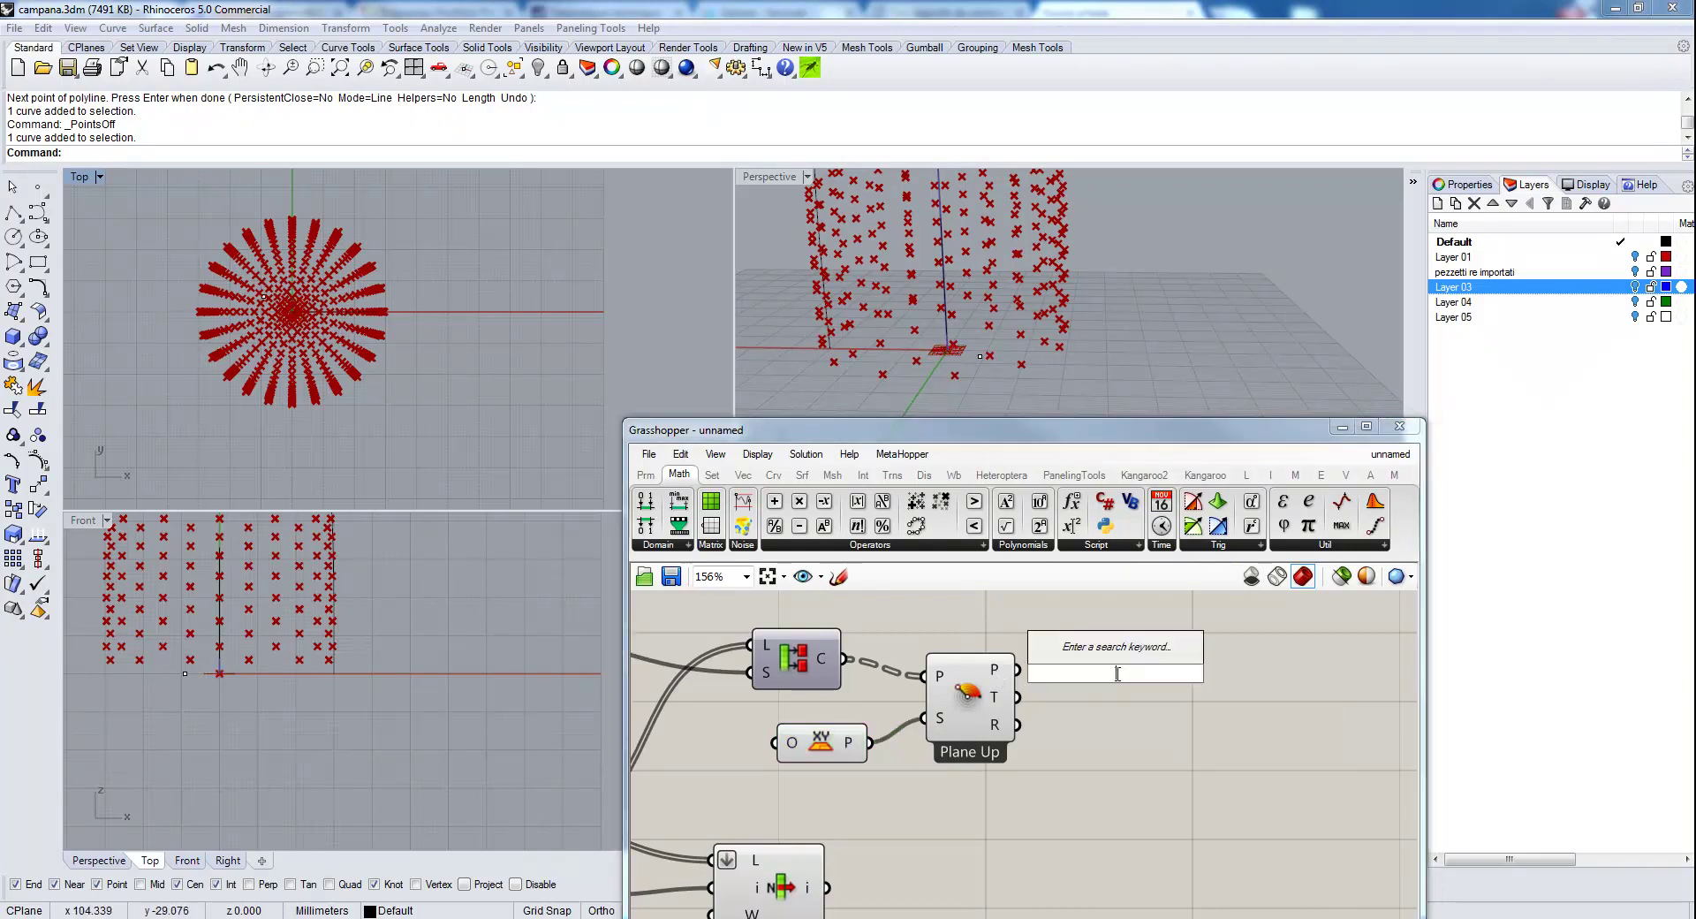
text(sort)
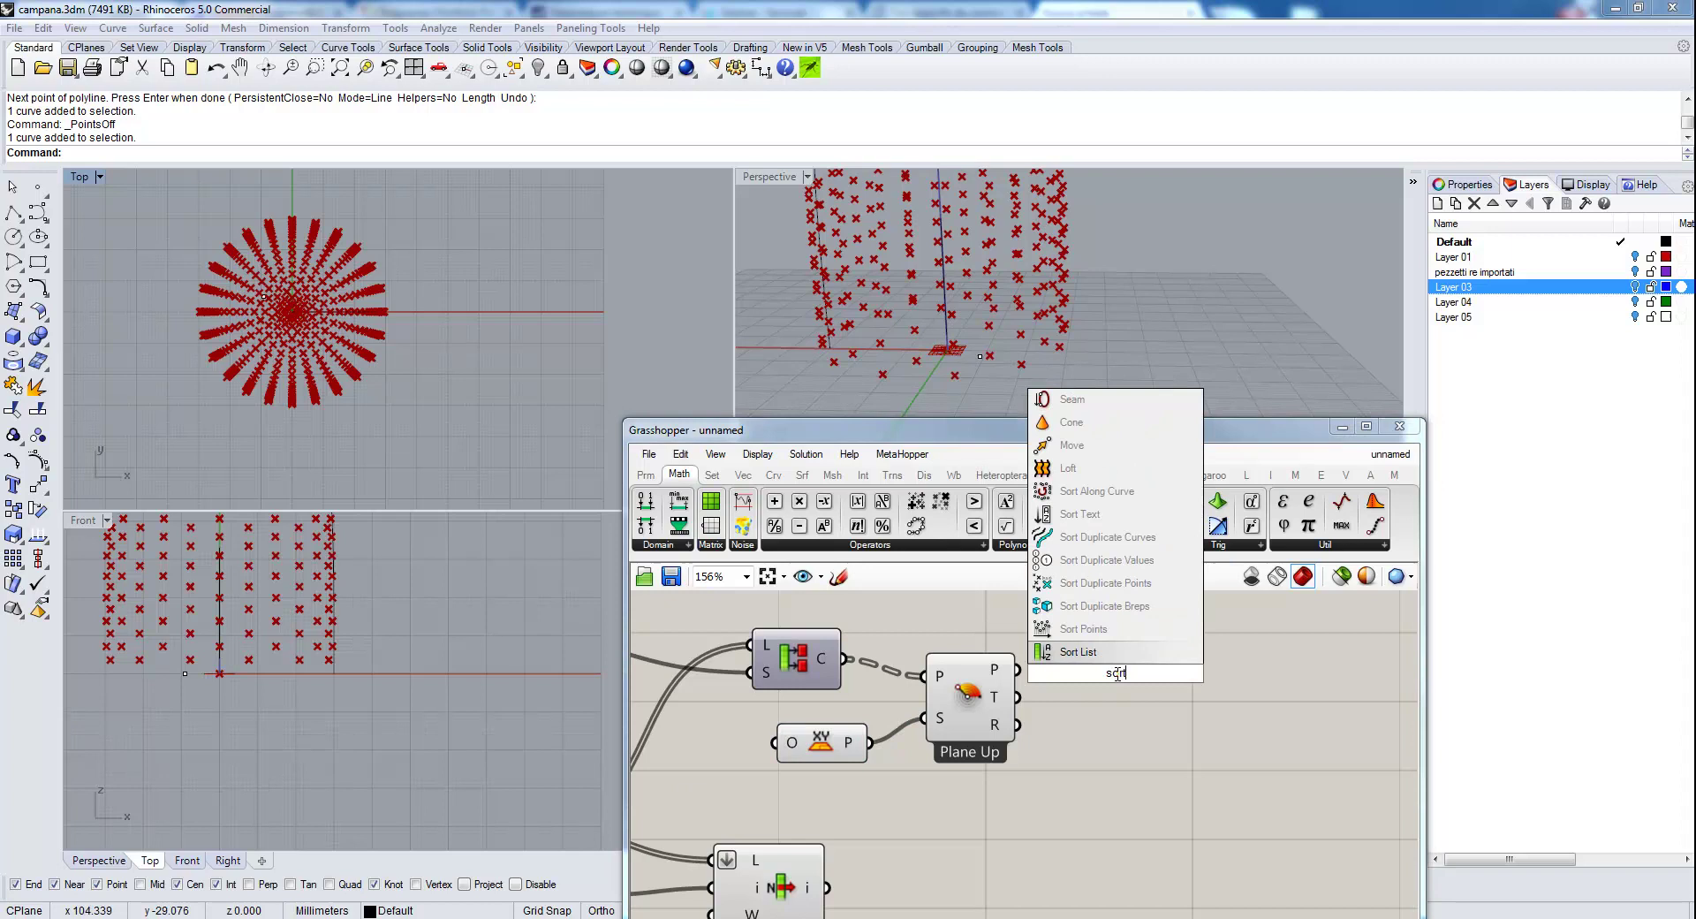
key(Return)
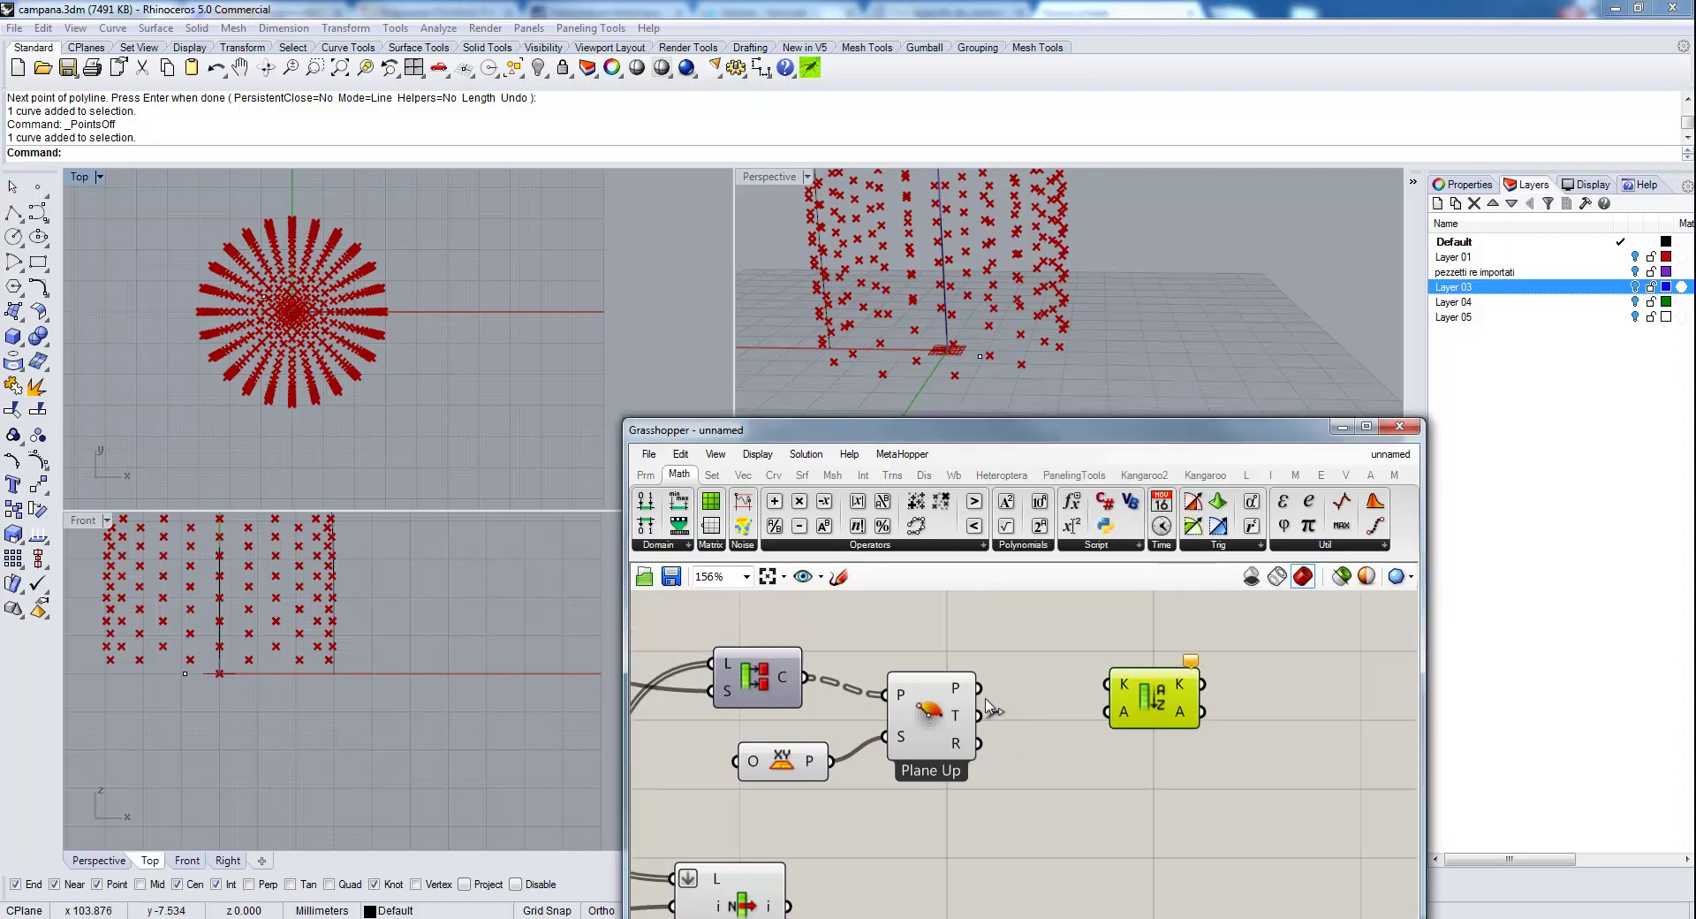
drag(977, 692, 1104, 686)
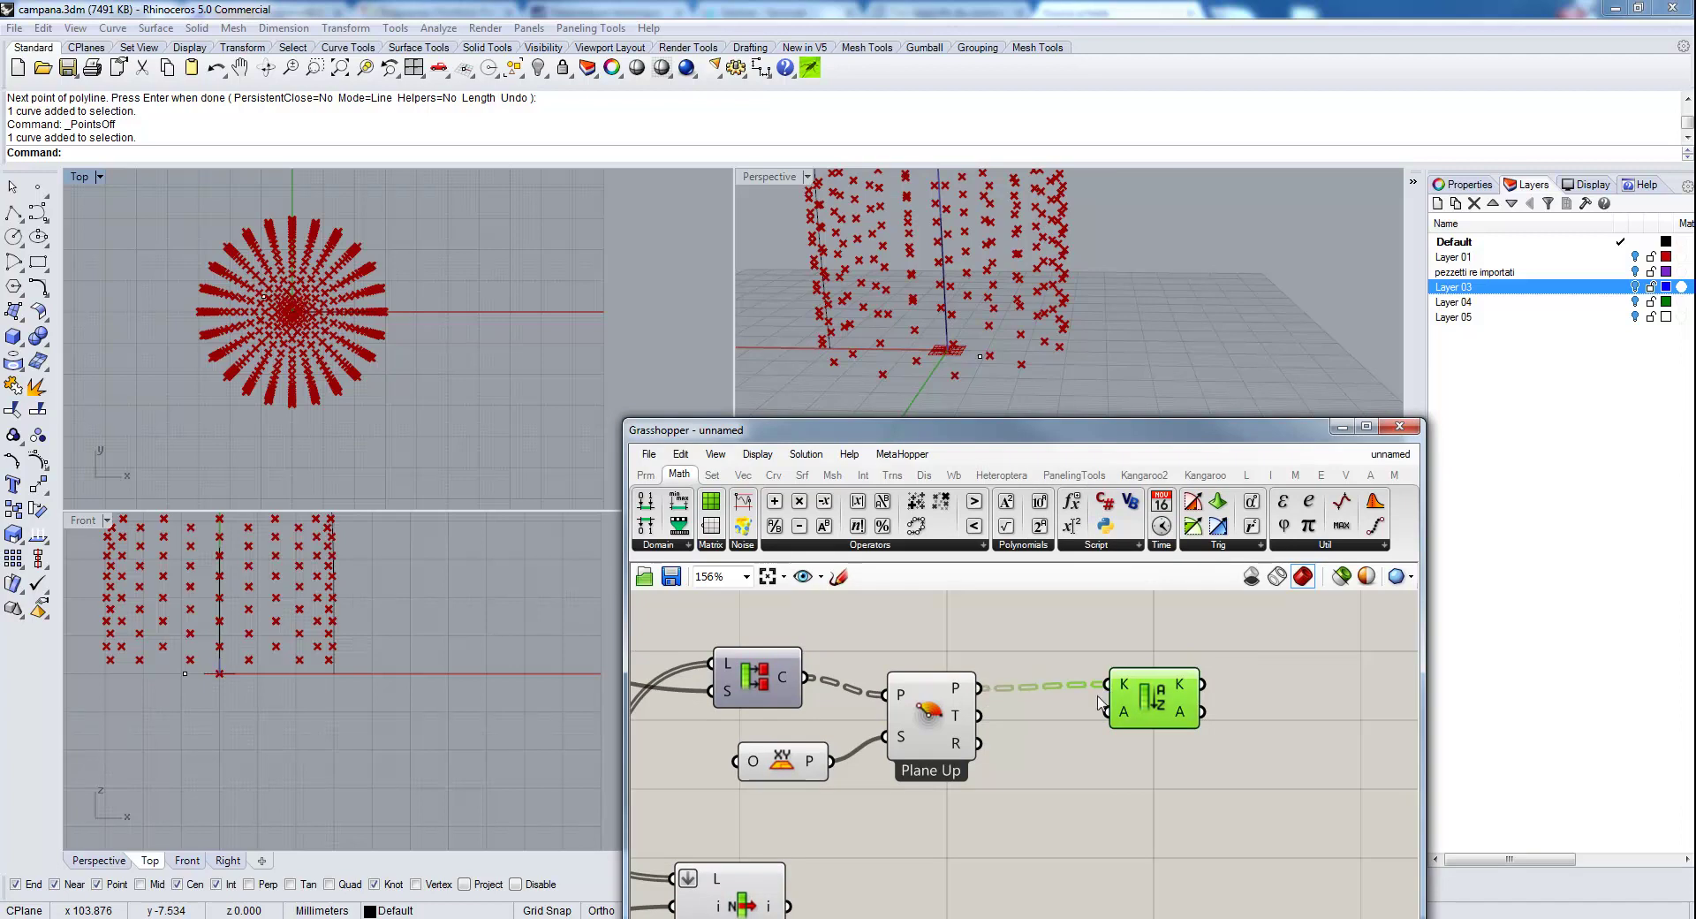
drag(805, 677, 1110, 712)
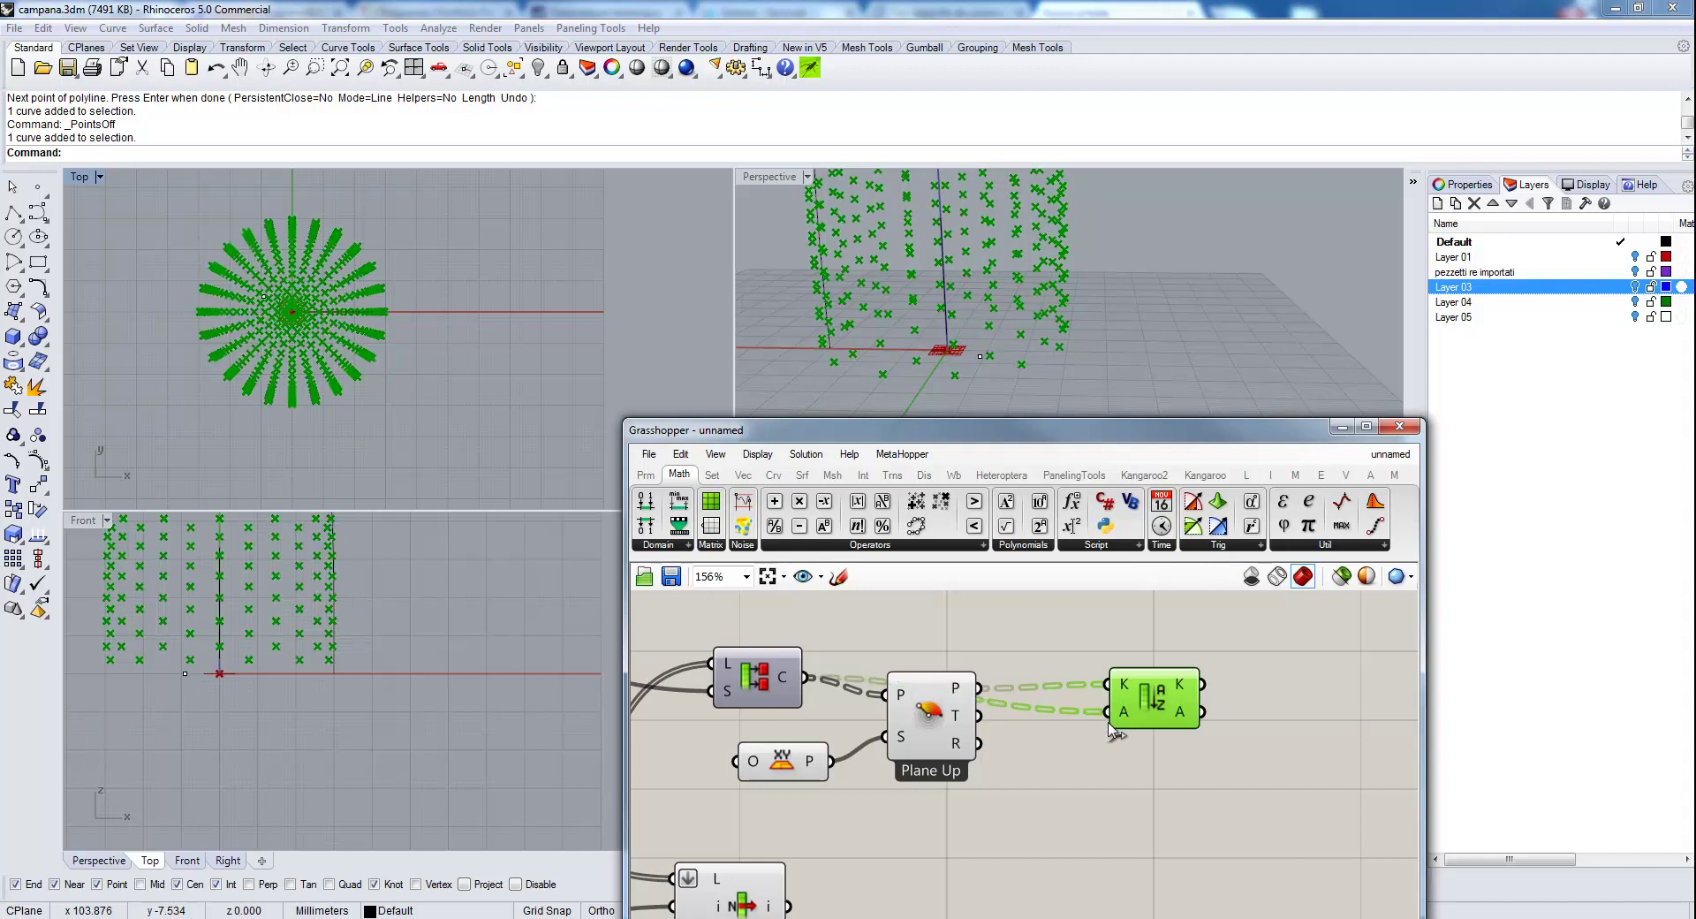
Add a Panel beside the new Sort List and connect the component's A output to it.
click(277, 776)
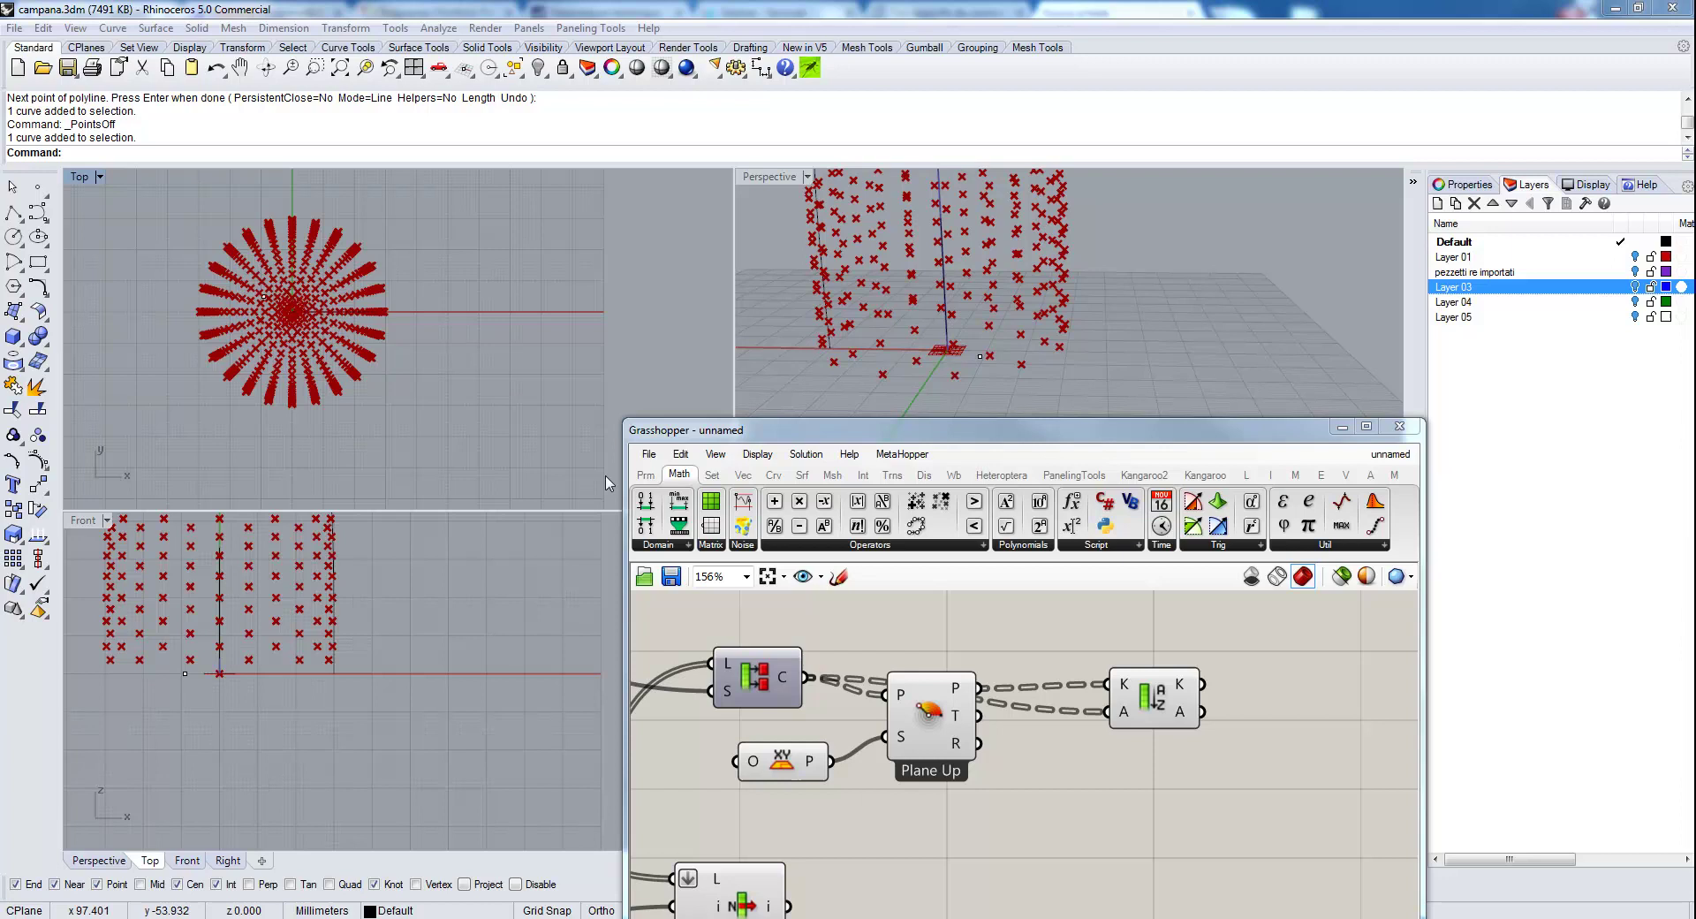
click(646, 476)
click(1042, 527)
click(1299, 795)
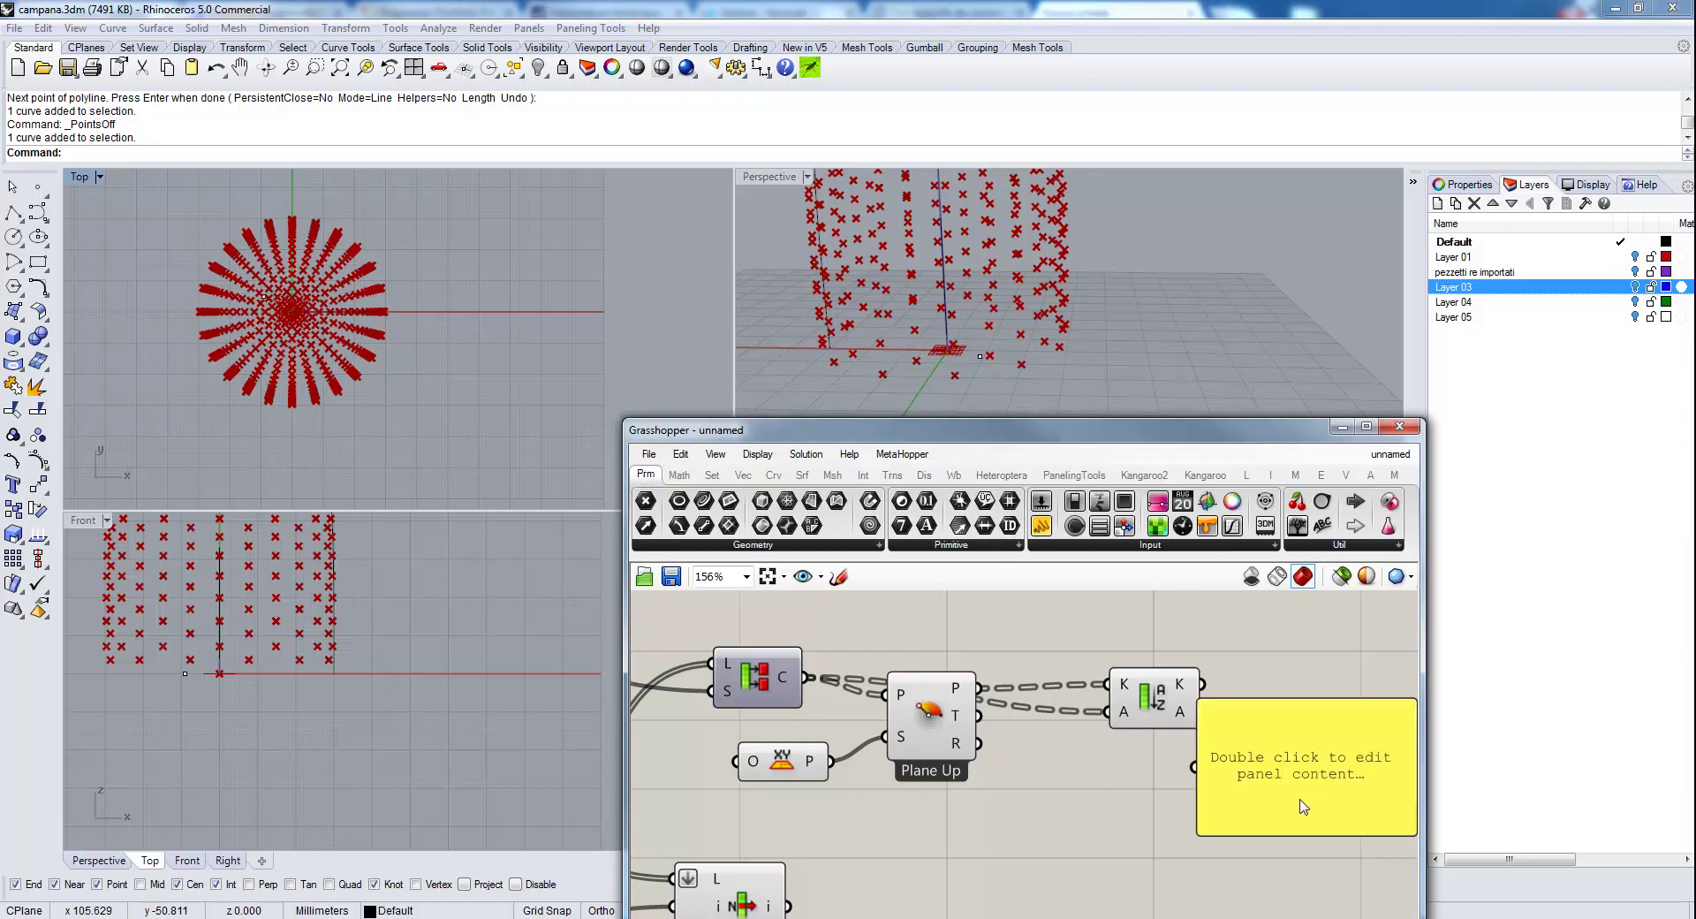
right_drag(1116, 767, 708, 725)
drag(954, 743, 1221, 770)
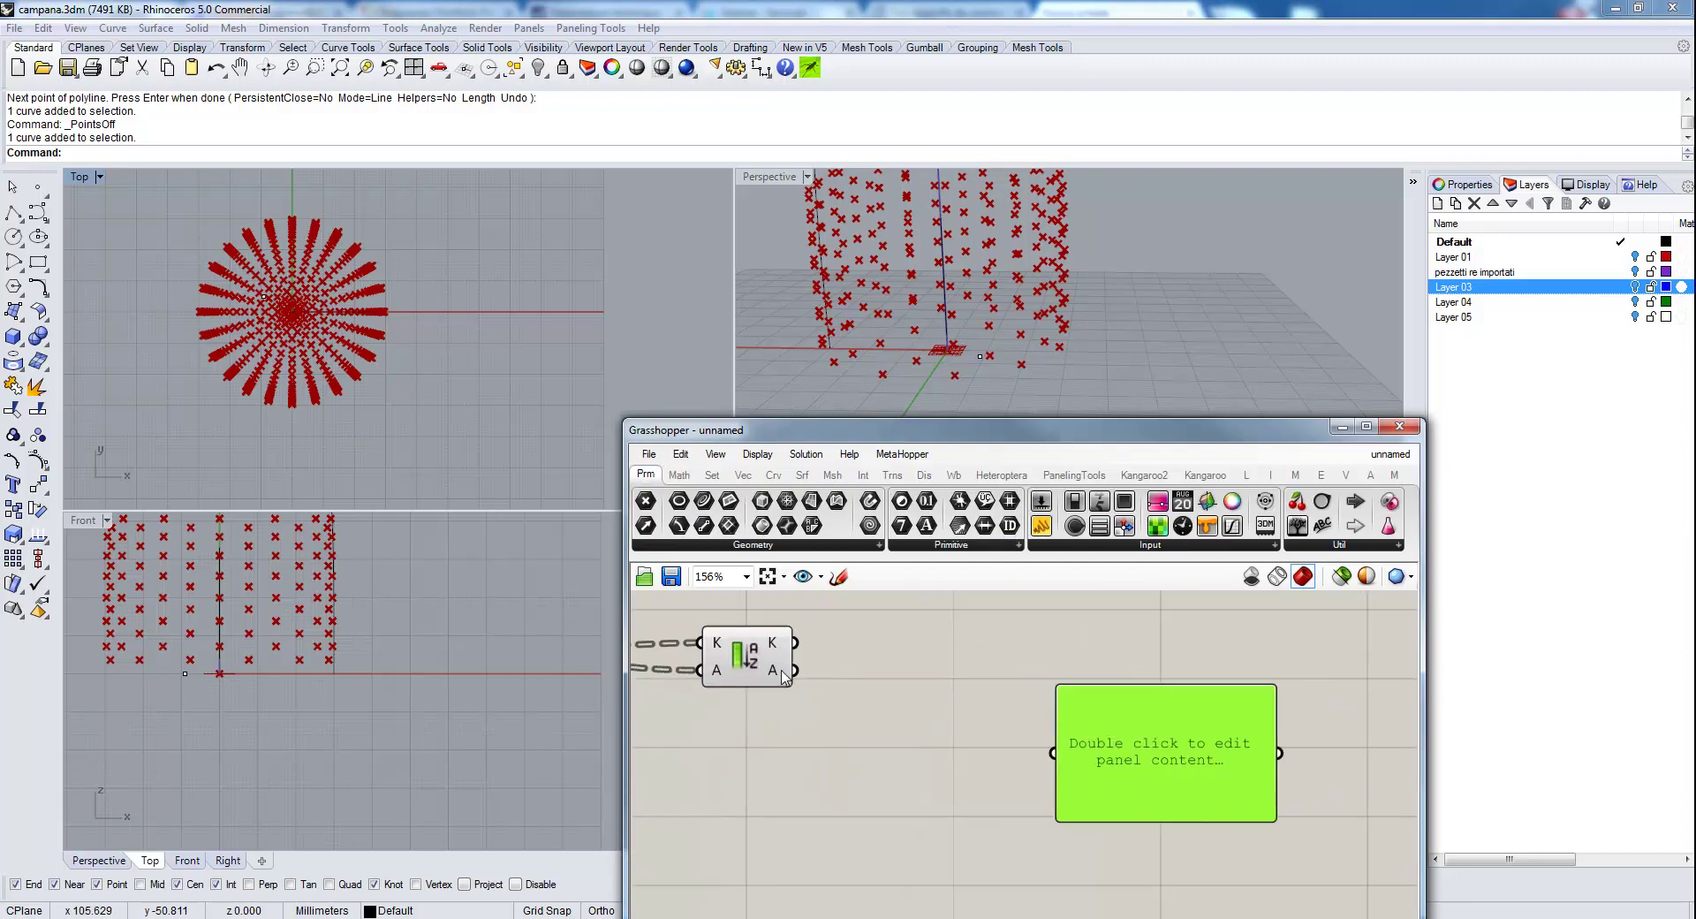
drag(794, 669, 1054, 752)
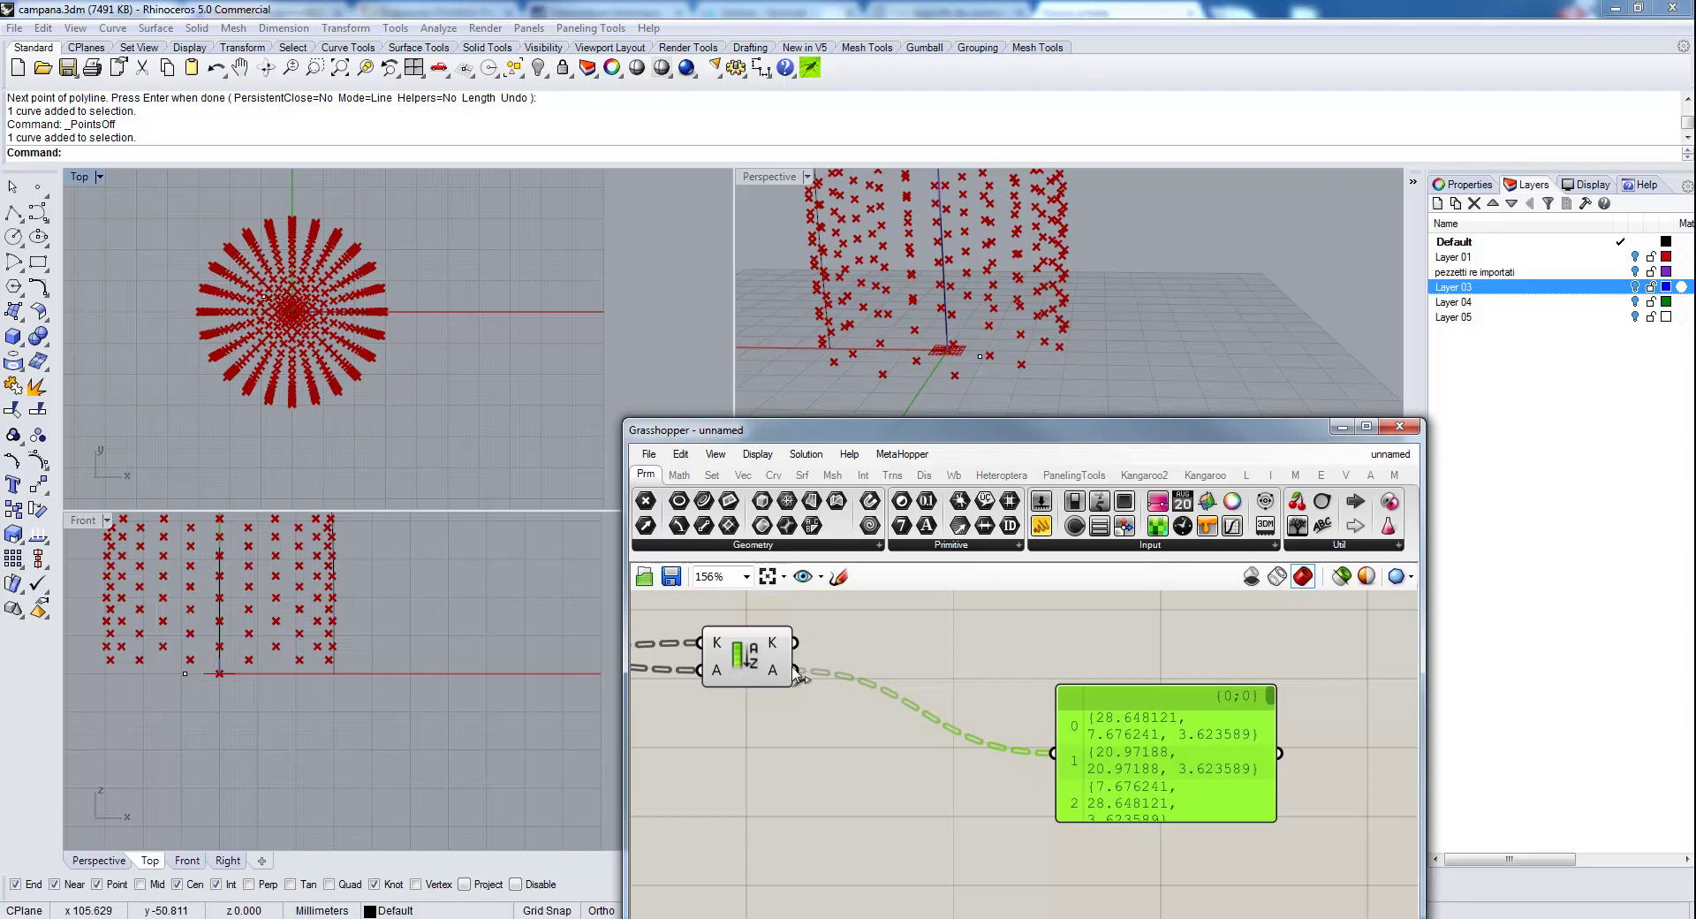
Simplify the A output of the new Sort List and widen the connected Panel to fit whole point coordinates.
mouse_move(775, 673)
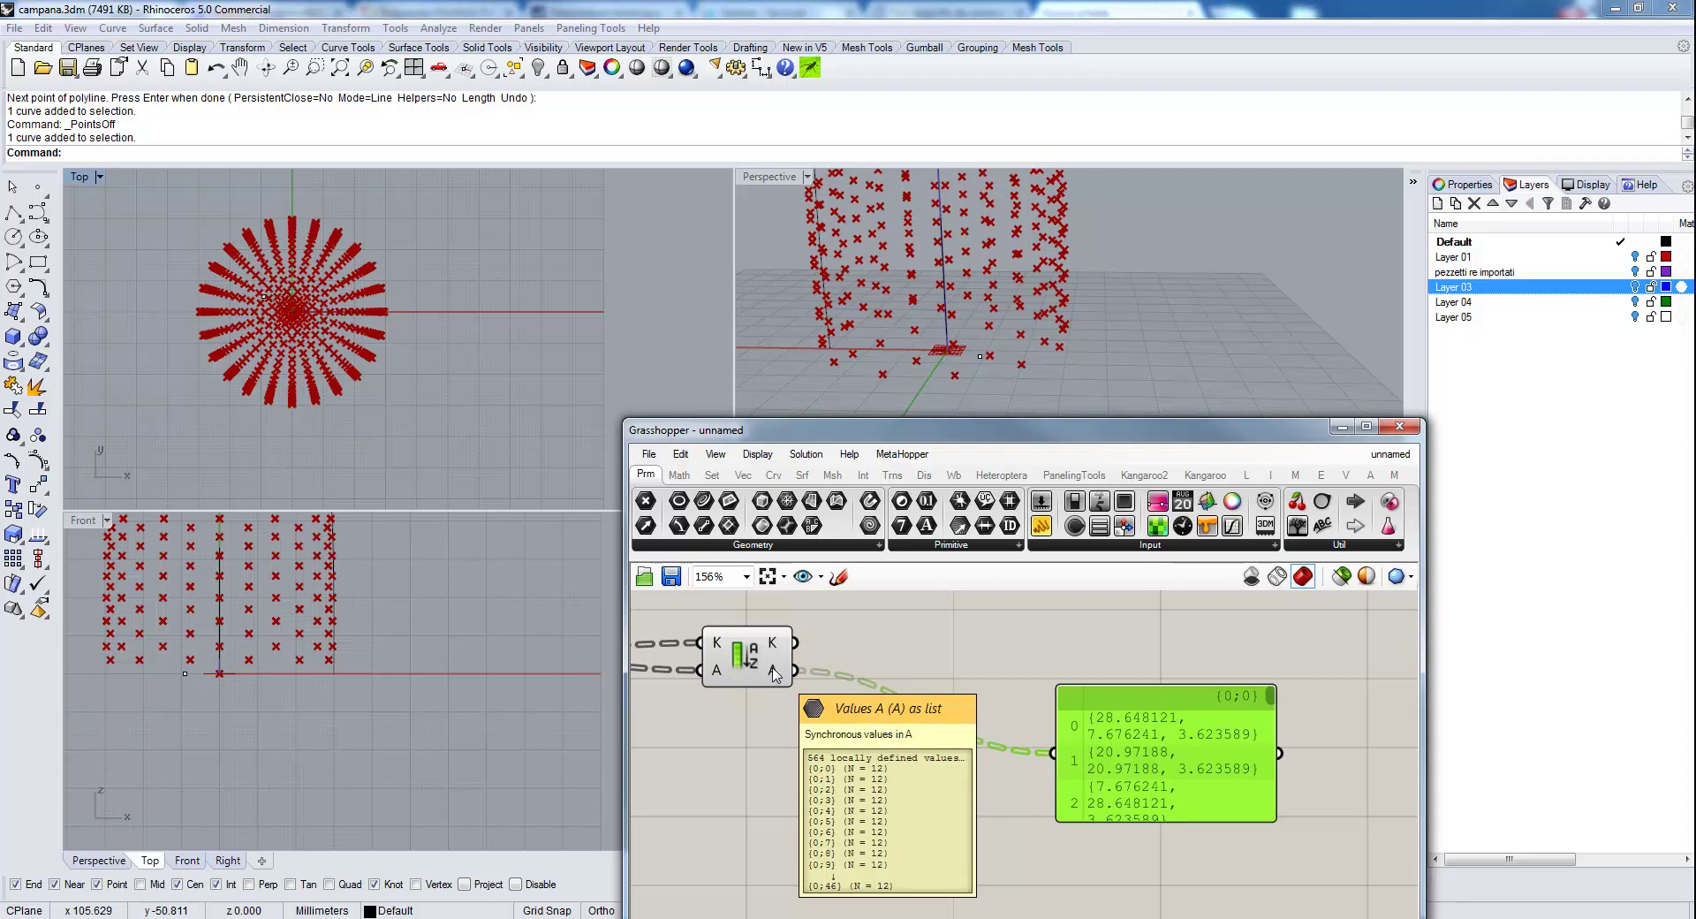
right_click(775, 674)
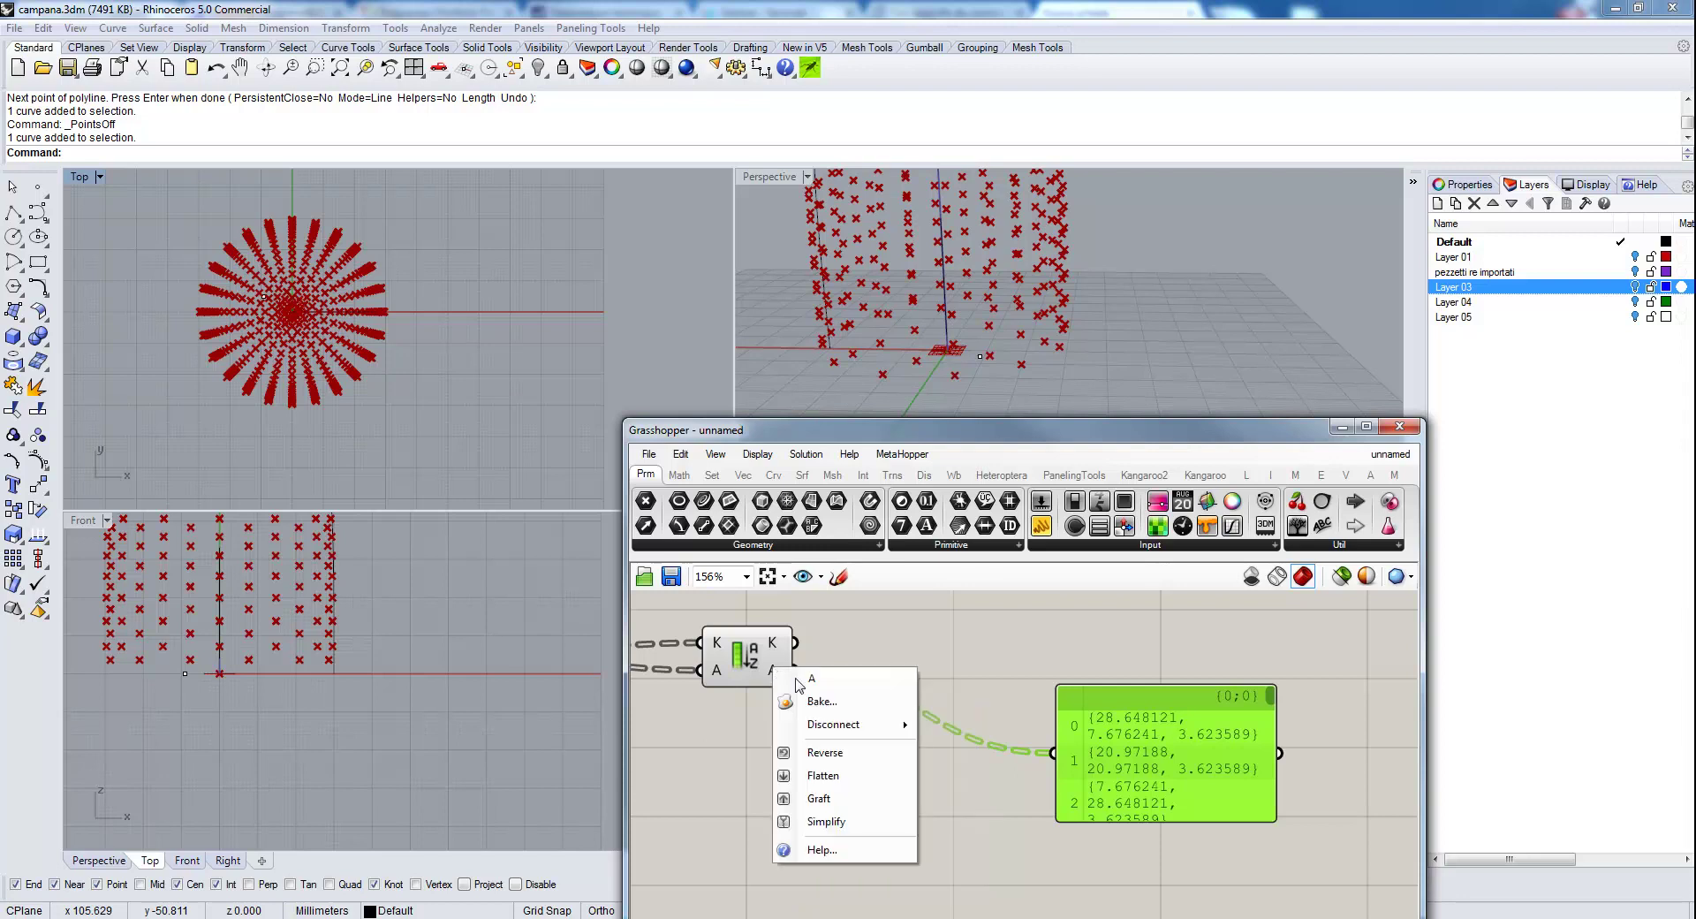
click(879, 824)
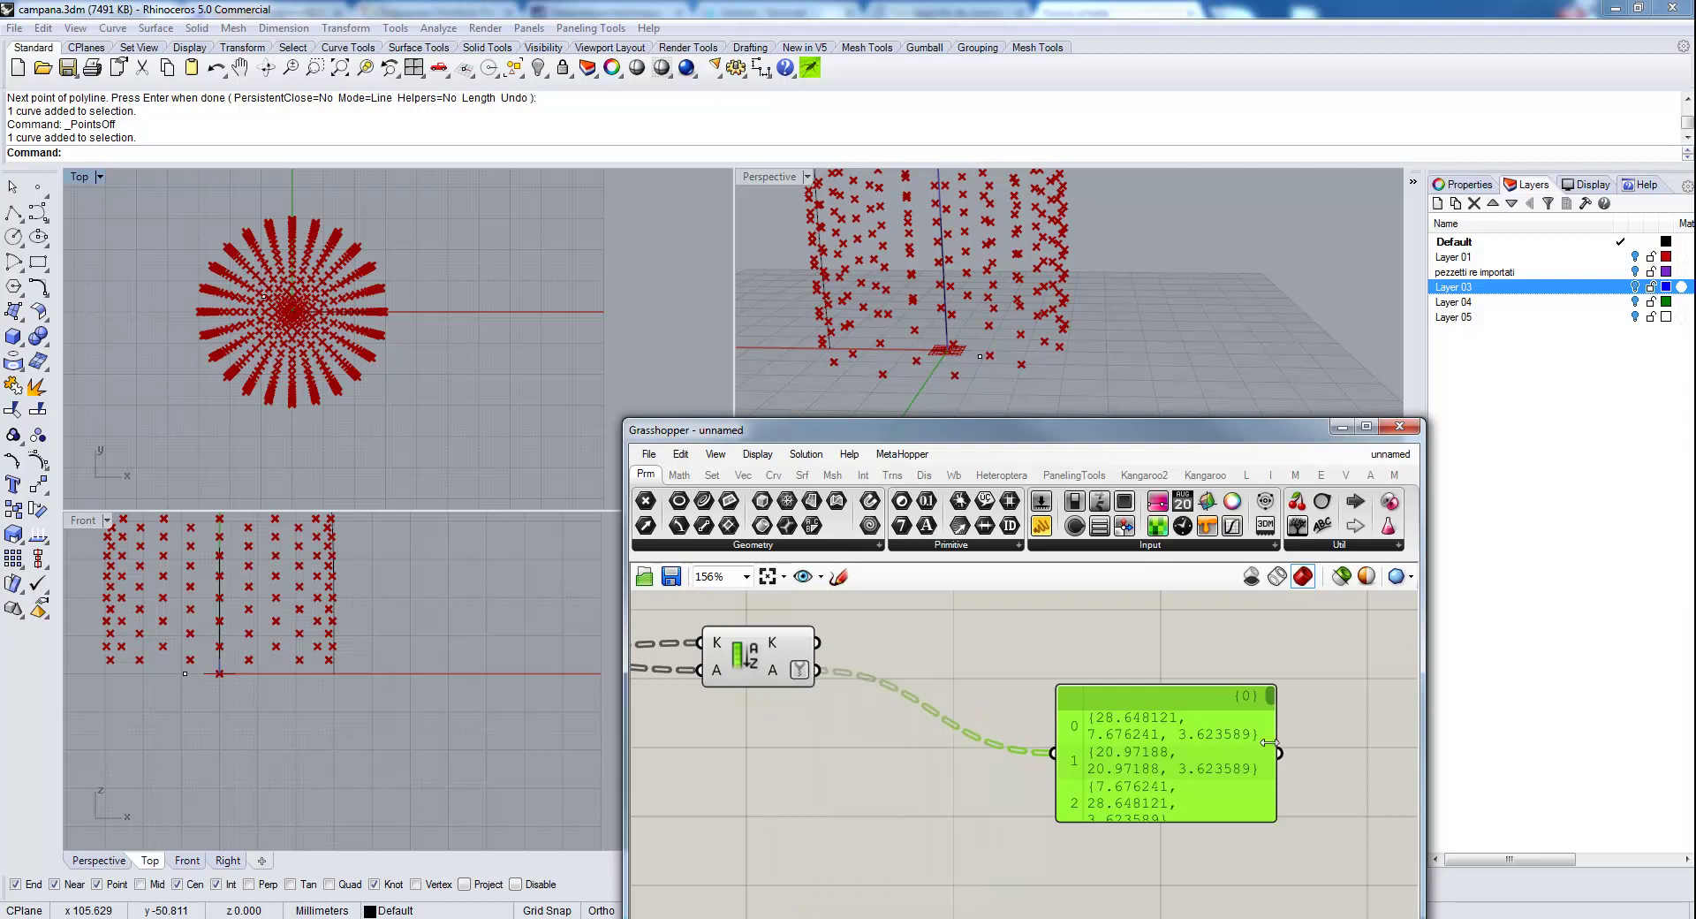
drag(1282, 755, 1418, 755)
Review the definition from the Panel of angle-sorted points back to the Area component that supplies the cell centres.
scroll(1027, 652, down, 4)
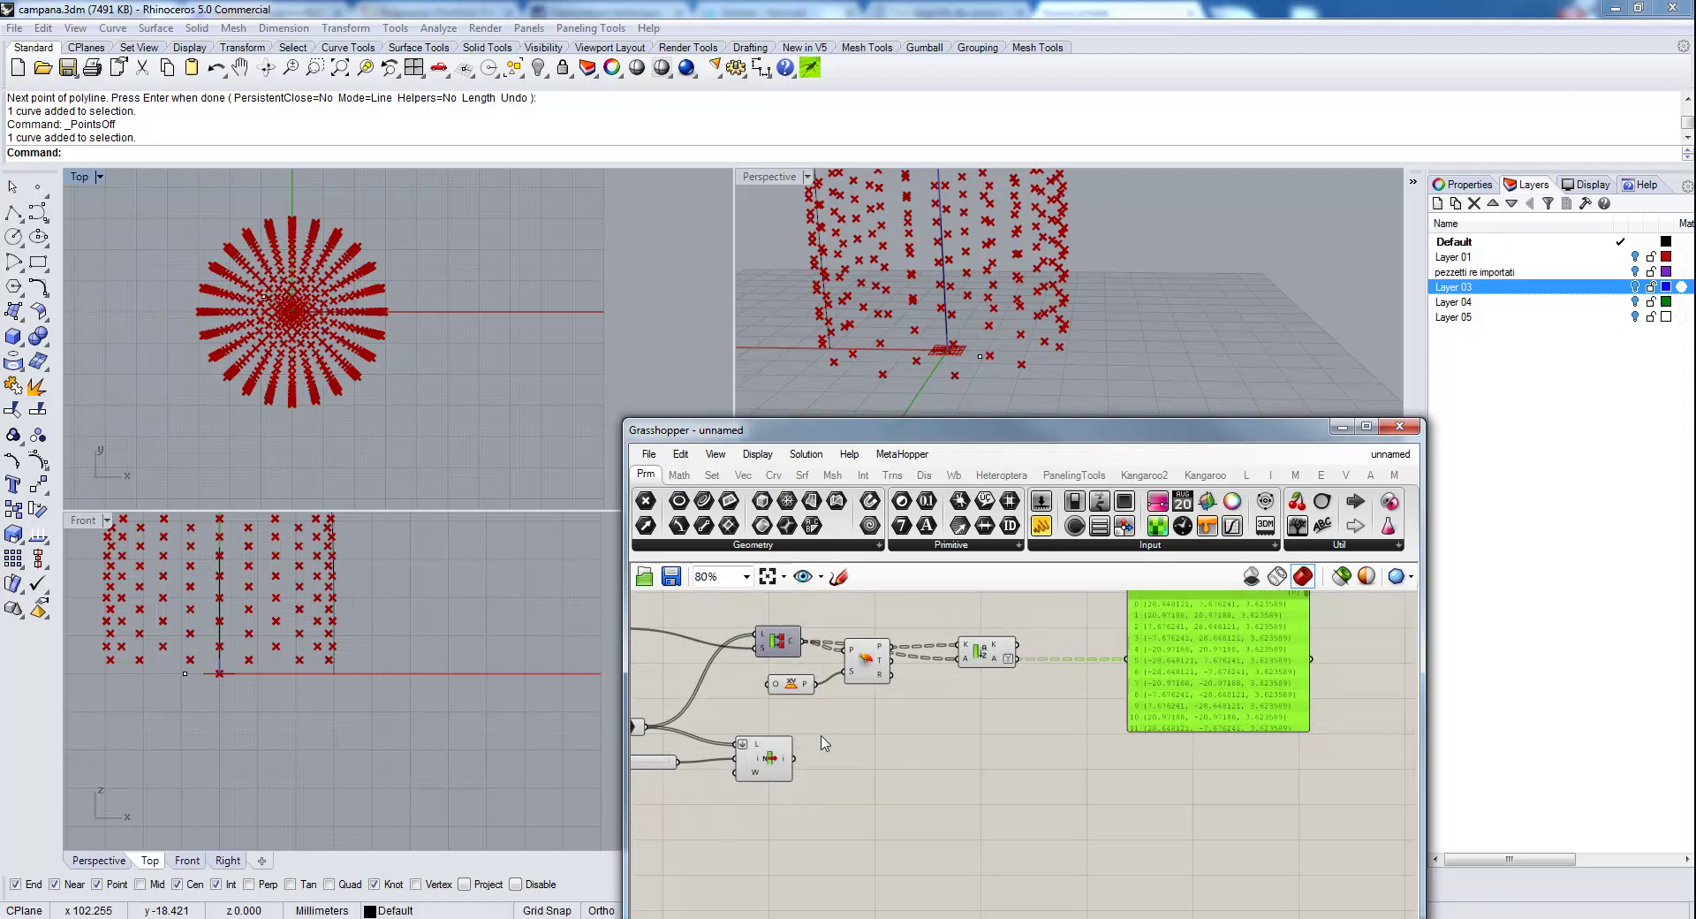
scroll(822, 736, down, 2)
right_drag(822, 736, 1001, 660)
scroll(761, 697, down, 3)
right_drag(761, 696, 833, 678)
scroll(760, 677, up, 4)
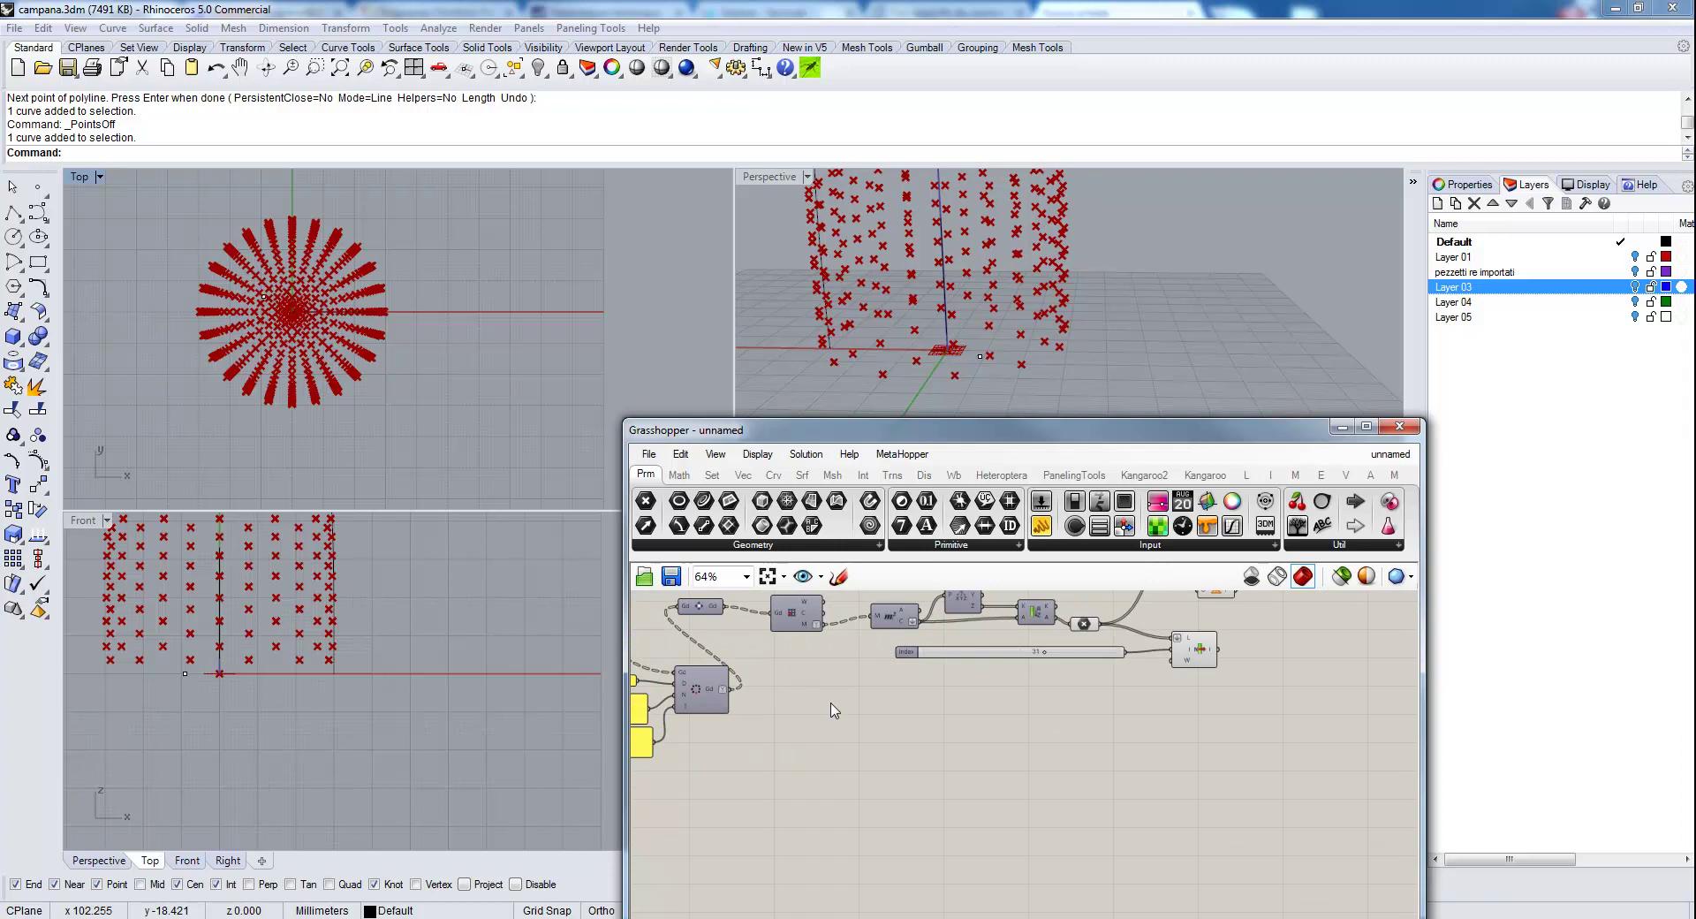
right_drag(1152, 642, 1051, 690)
scroll(940, 700, up, 2)
right_drag(969, 638, 1262, 732)
right_drag(893, 750, 890, 720)
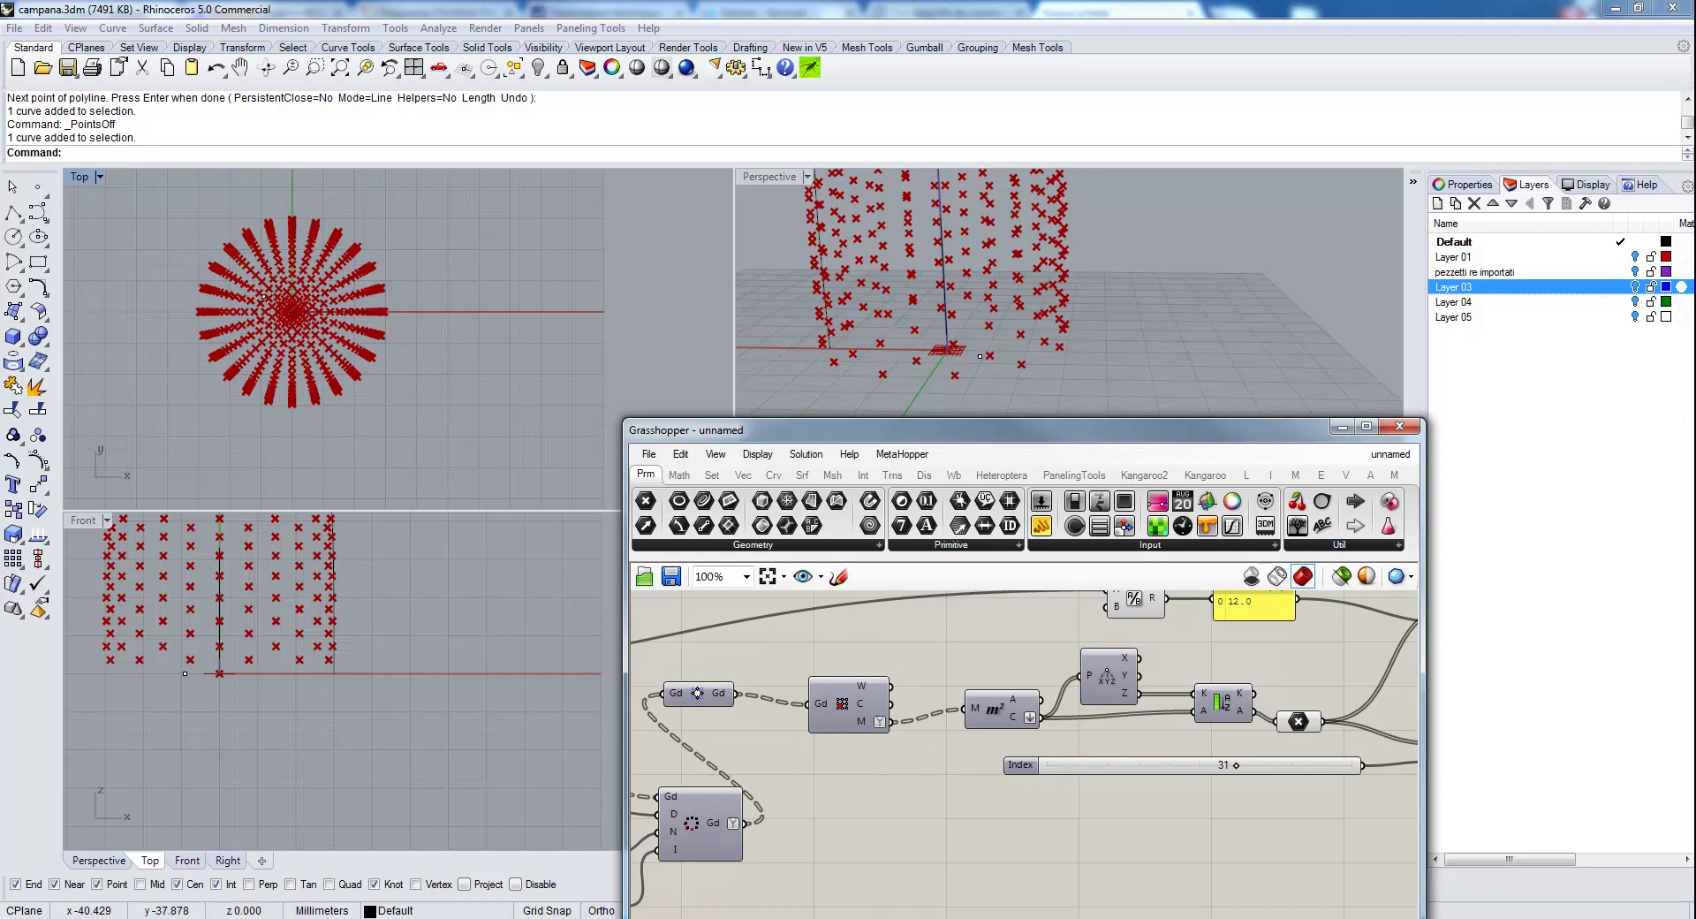
Add a Find similar member component below the sorted-points Panel and connect the polar Sort List's A output to its D input.
click(712, 475)
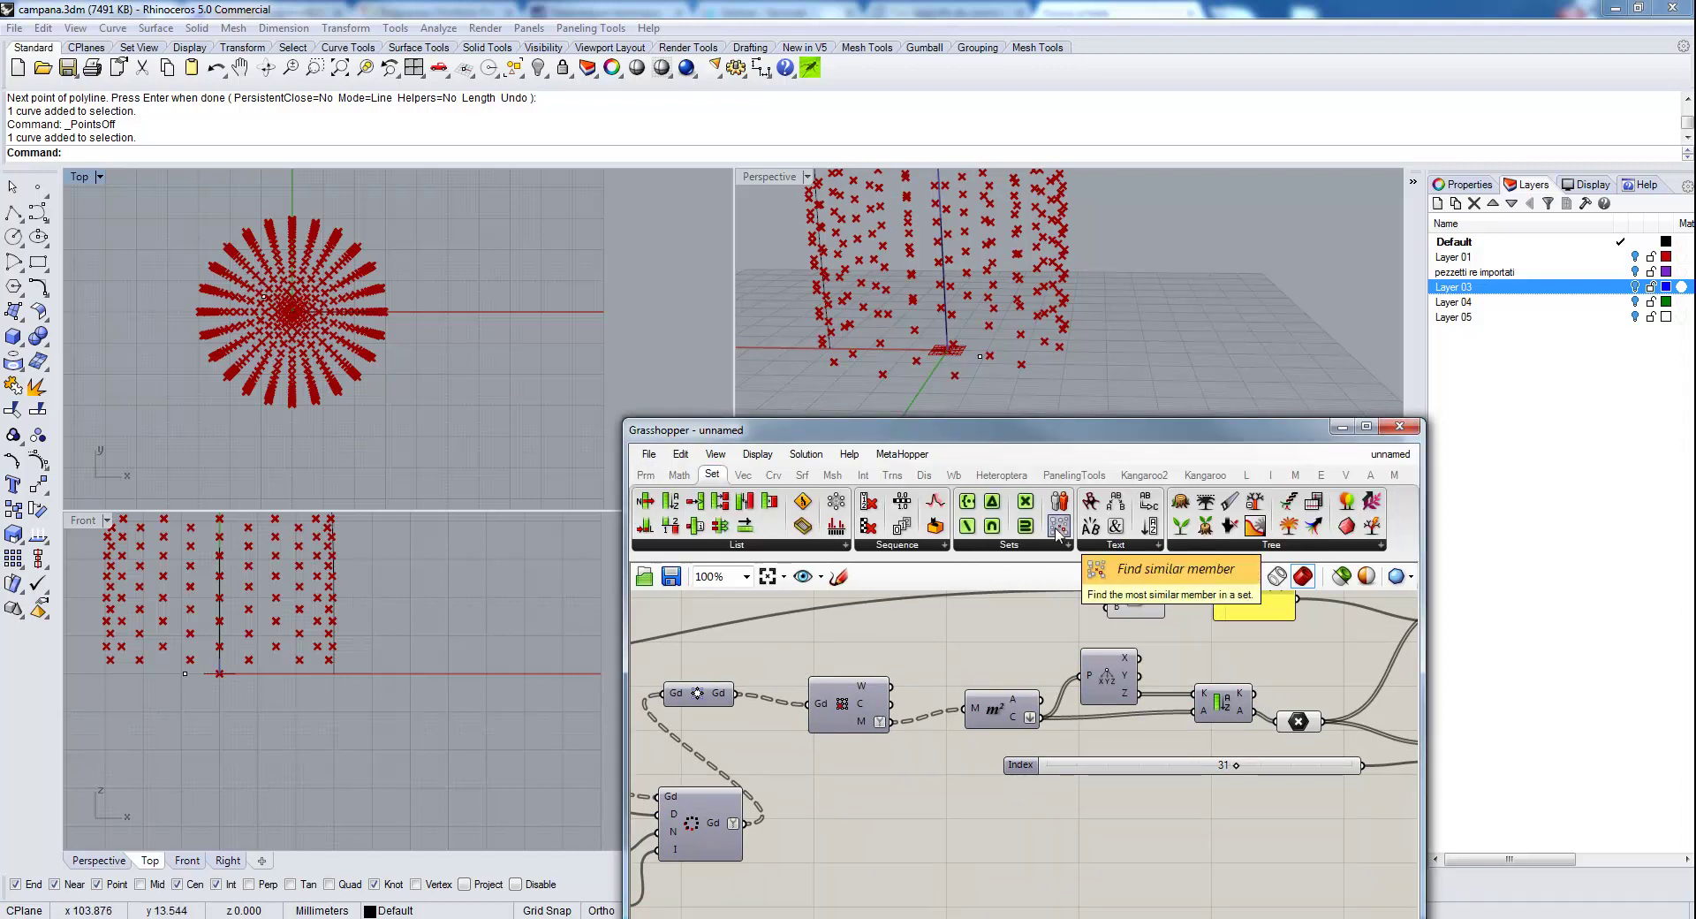
drag(1057, 531, 1312, 830)
right_drag(1312, 831, 829, 742)
drag(829, 741, 1142, 673)
right_drag(1143, 673, 898, 836)
drag(893, 836, 1164, 836)
right_drag(1075, 769, 987, 741)
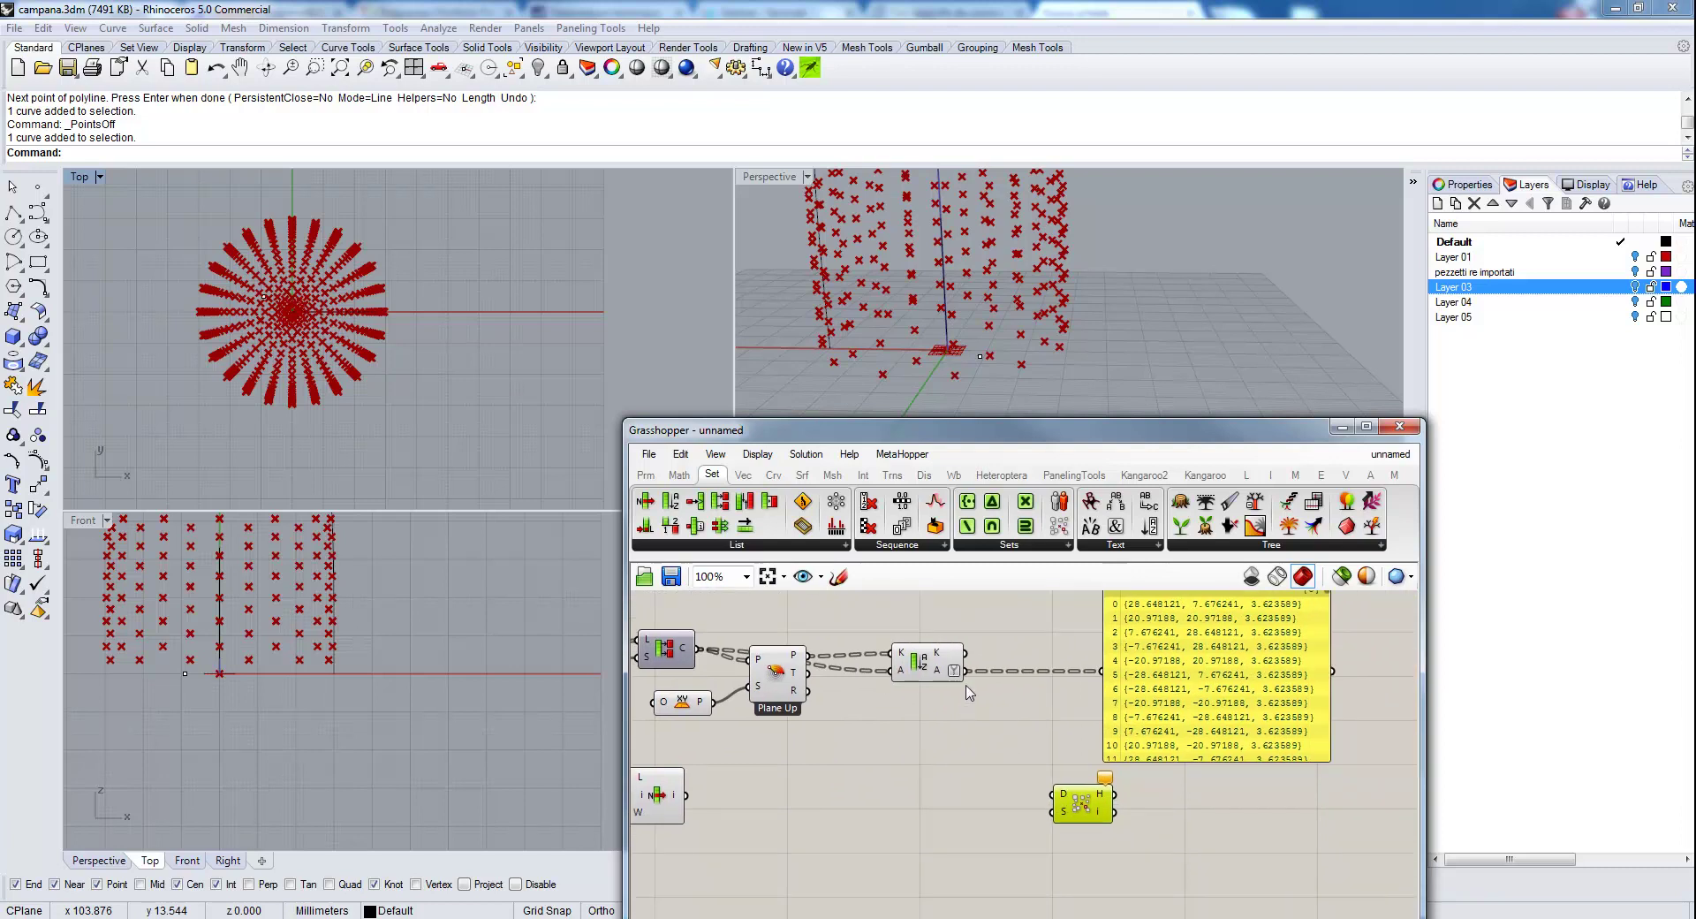
drag(966, 671, 1055, 796)
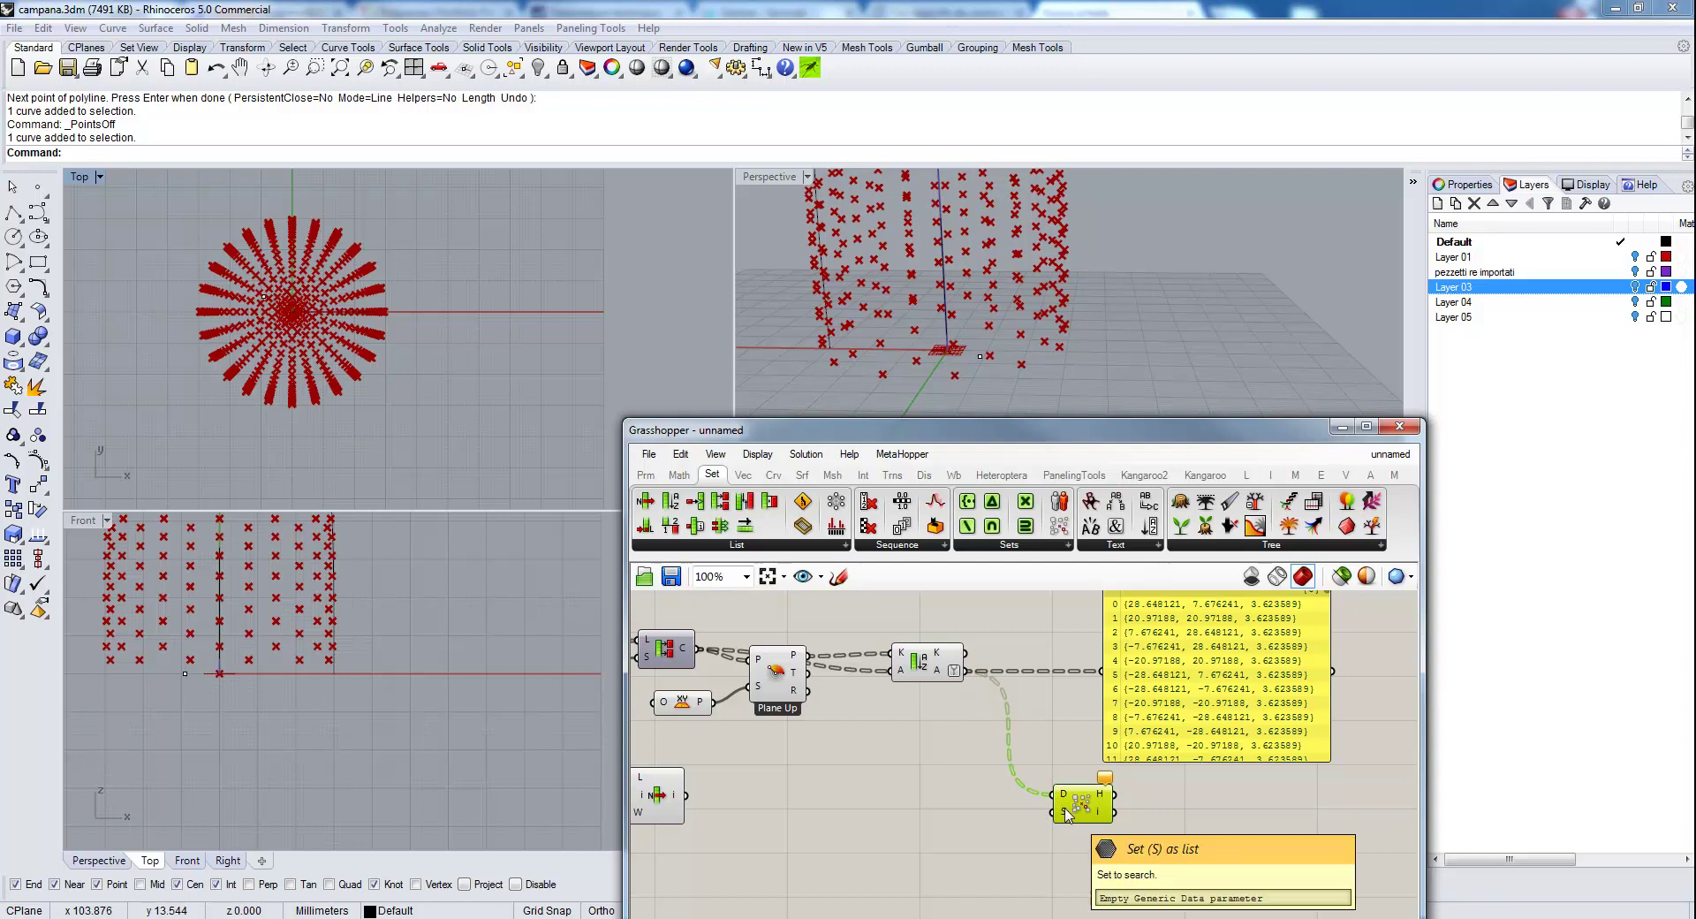
Connect the Area component's C output to the S input of Find similar member.
scroll(1068, 815, down, 3)
right_drag(920, 829, 1008, 746)
scroll(903, 720, up, 3)
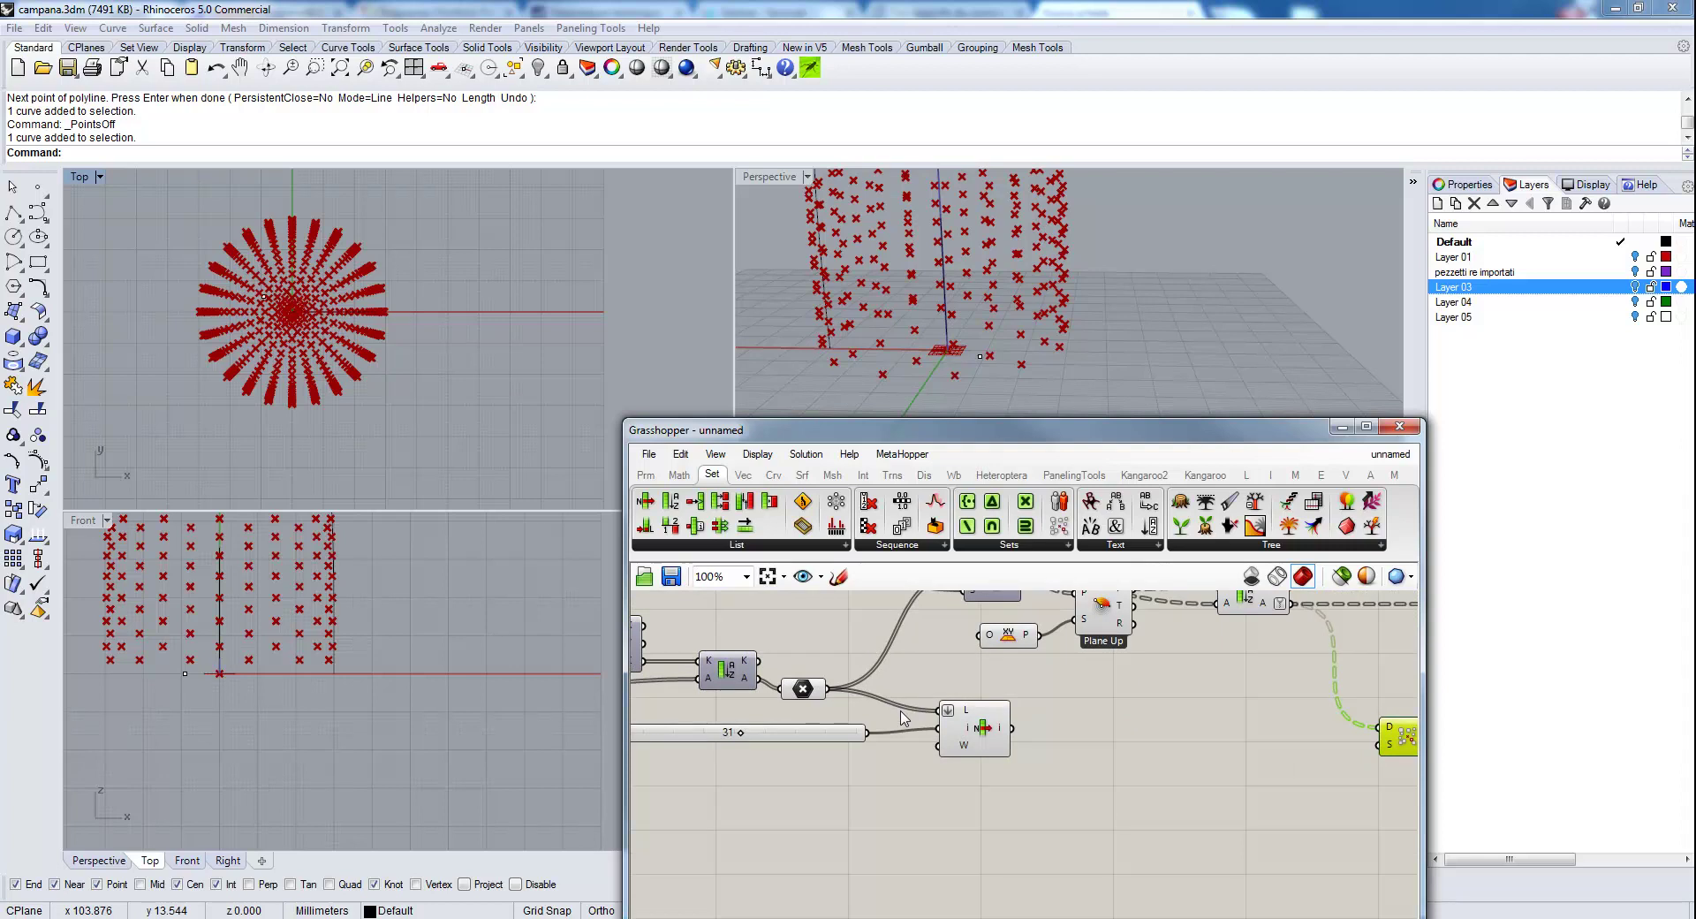
scroll(901, 712, down, 1)
right_drag(901, 712, 988, 745)
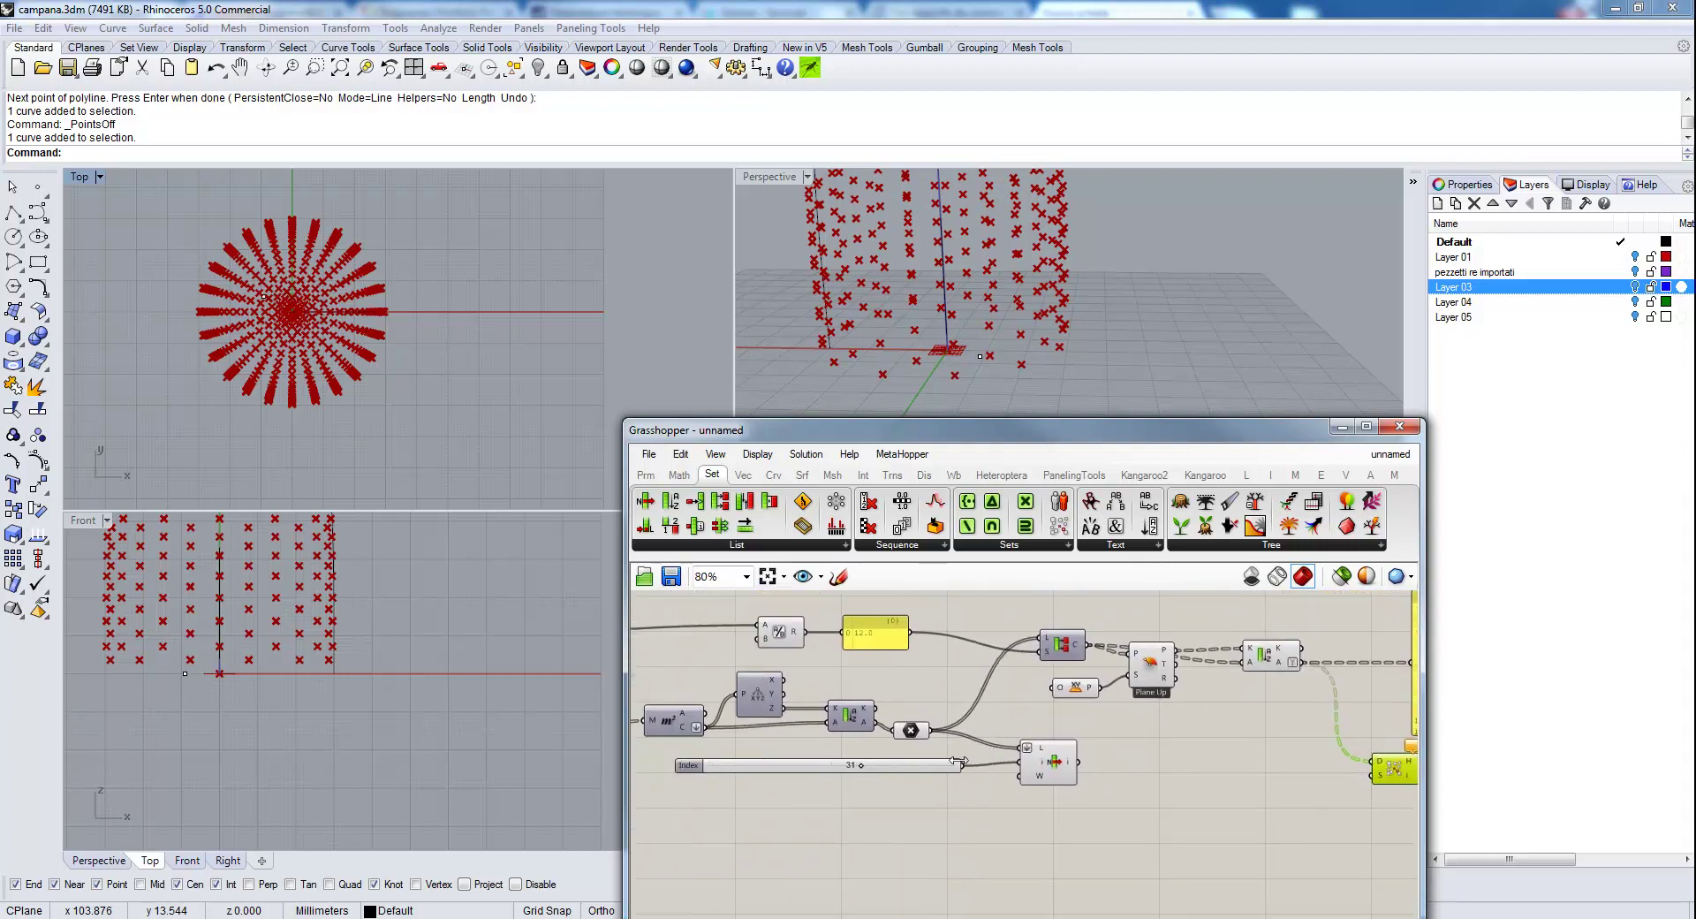
drag(706, 727, 1375, 789)
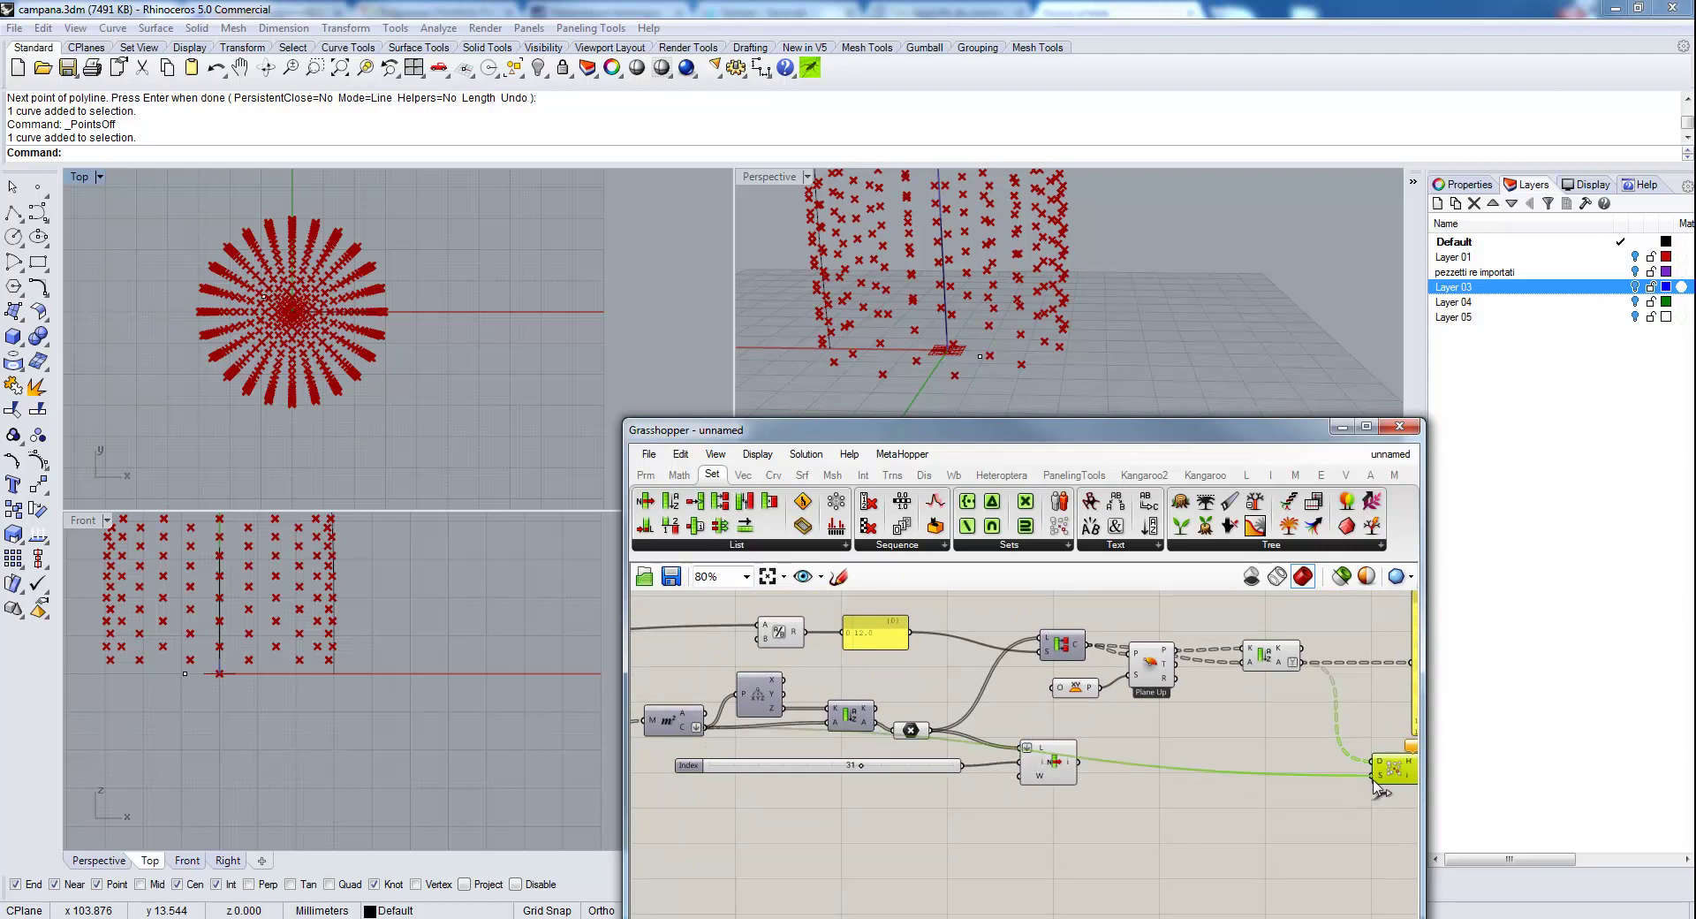
Add a Panel beside Find similar member and connect the component's i output to it.
right_drag(1264, 782, 888, 795)
scroll(1054, 791, up, 3)
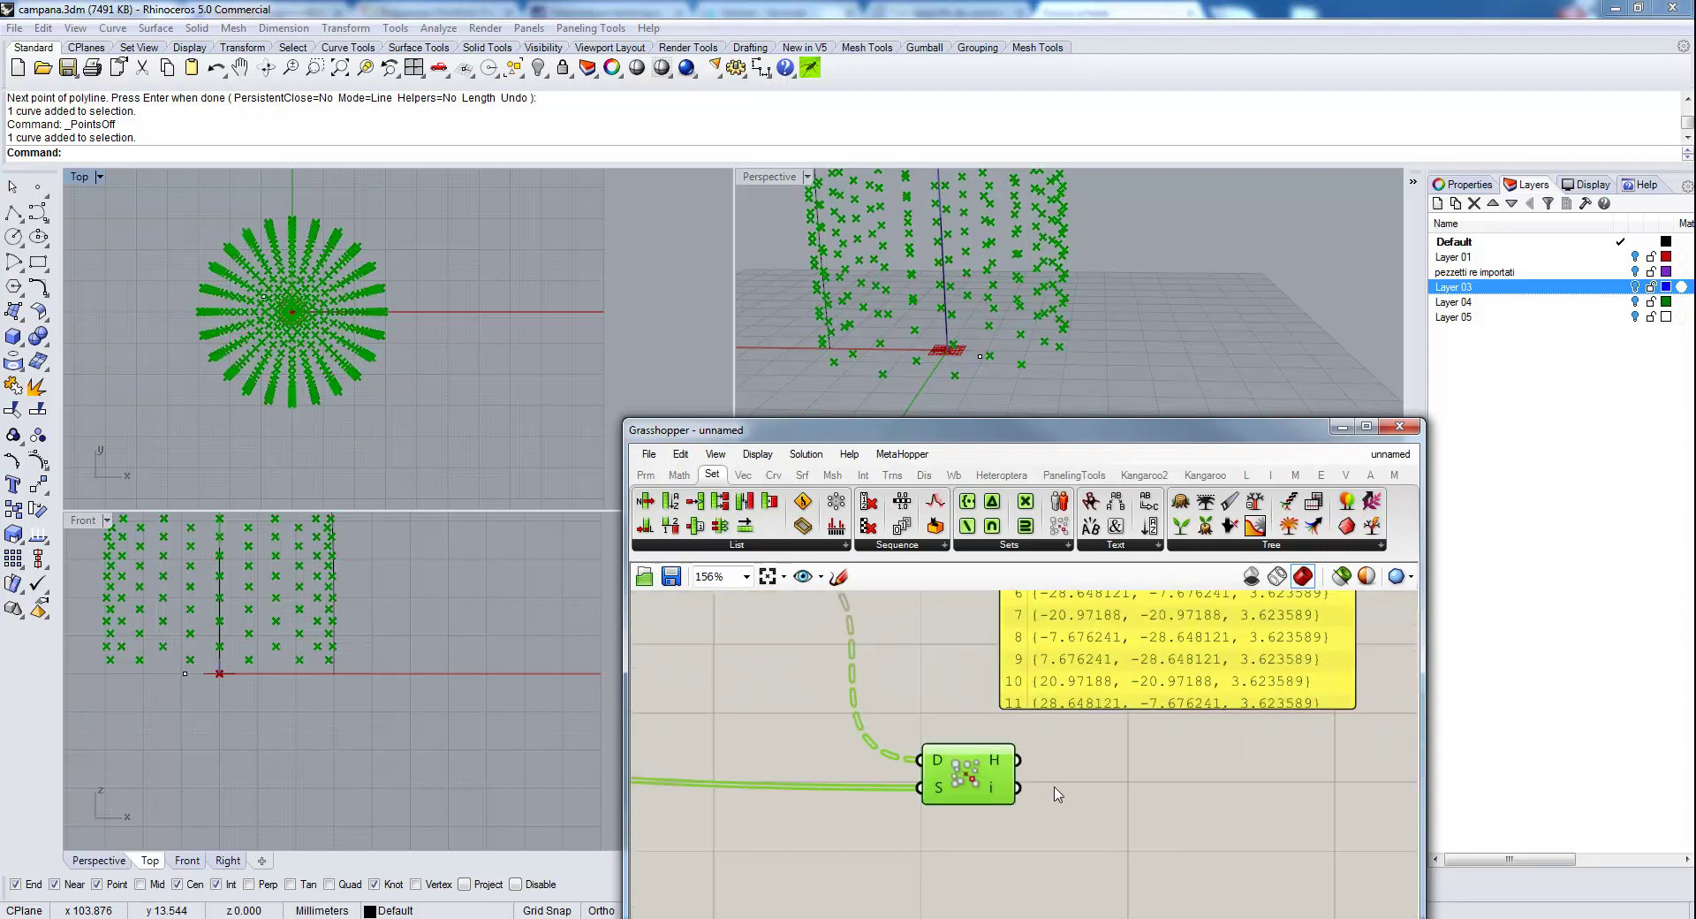
right_drag(1030, 813, 1012, 785)
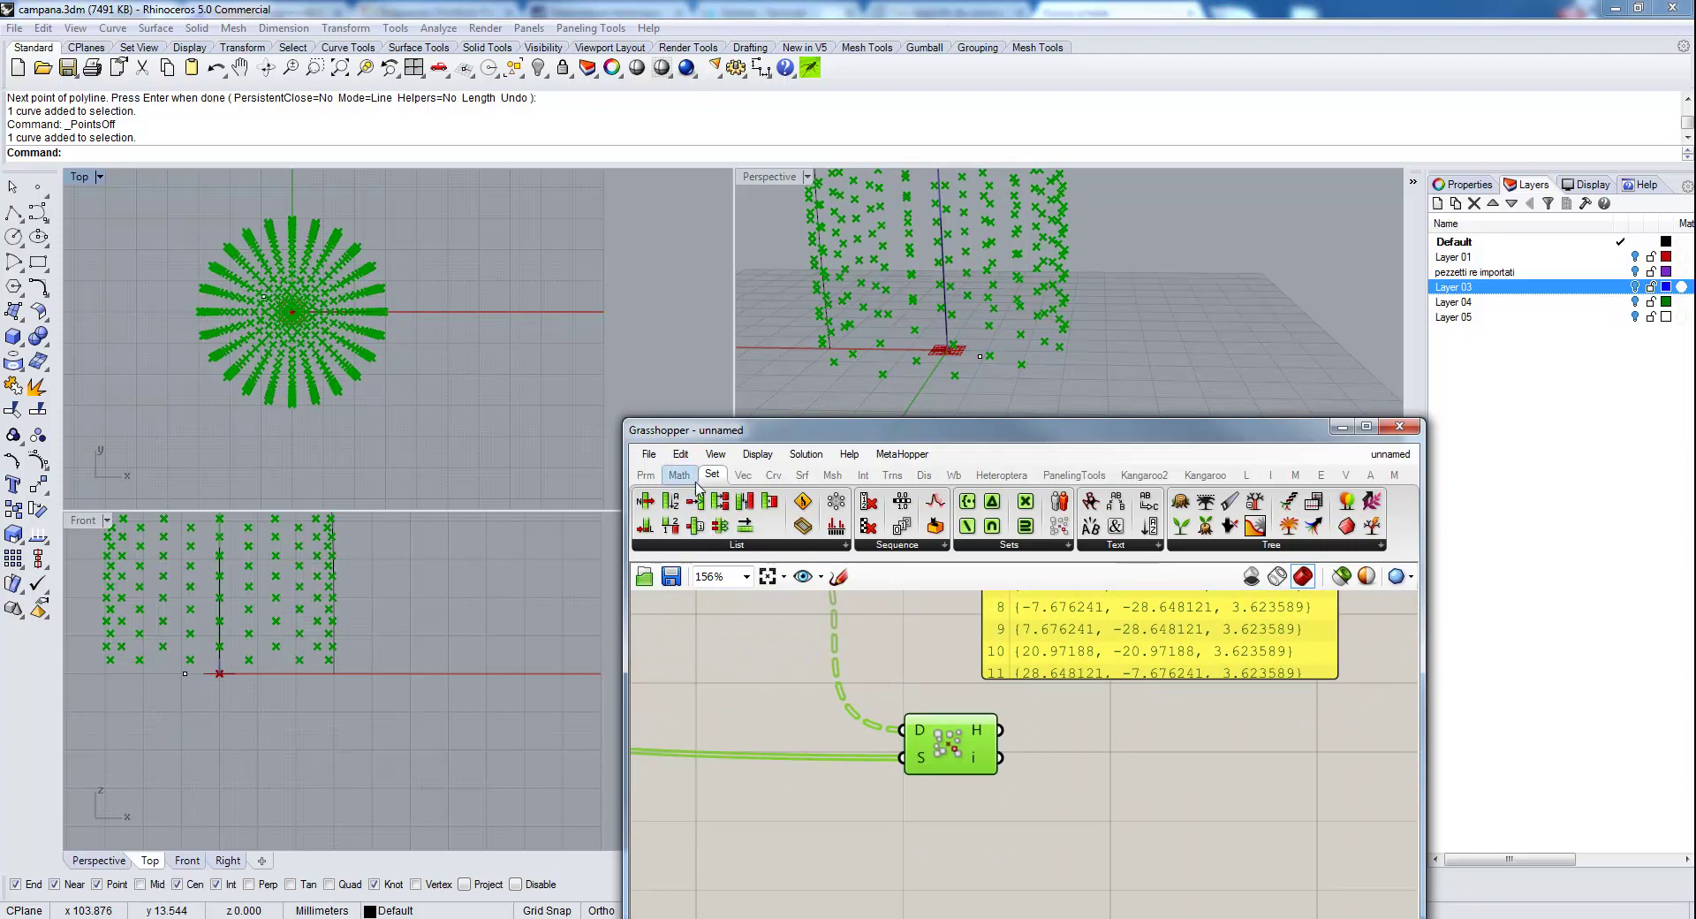
click(646, 475)
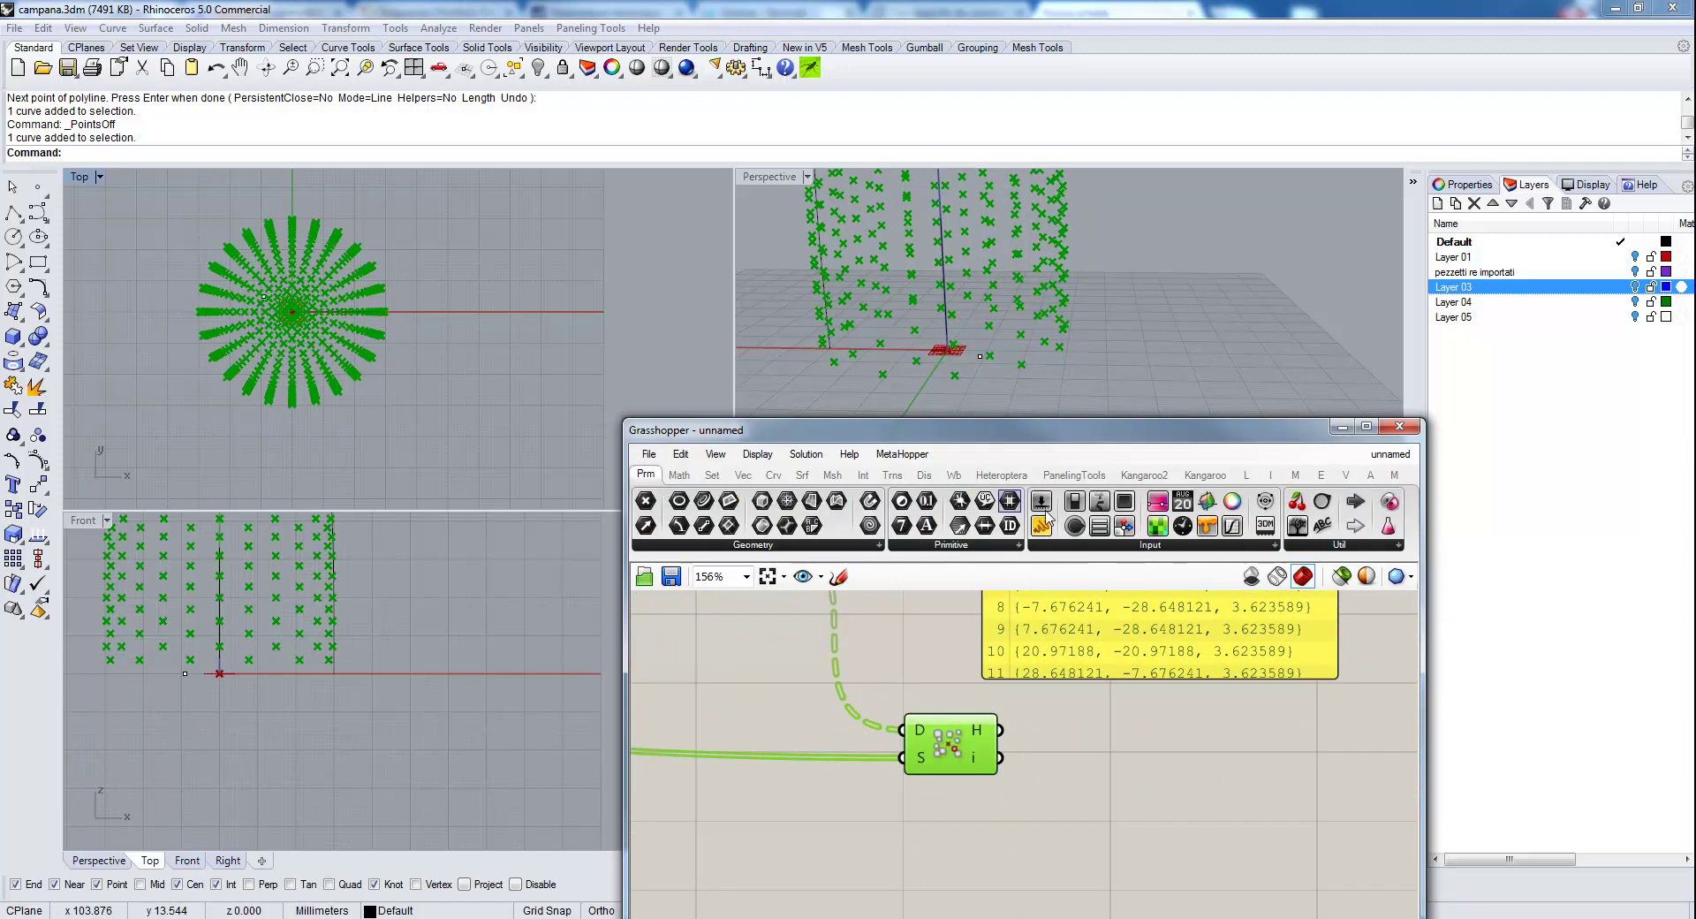
drag(1042, 525, 1100, 664)
drag(1001, 757, 1168, 767)
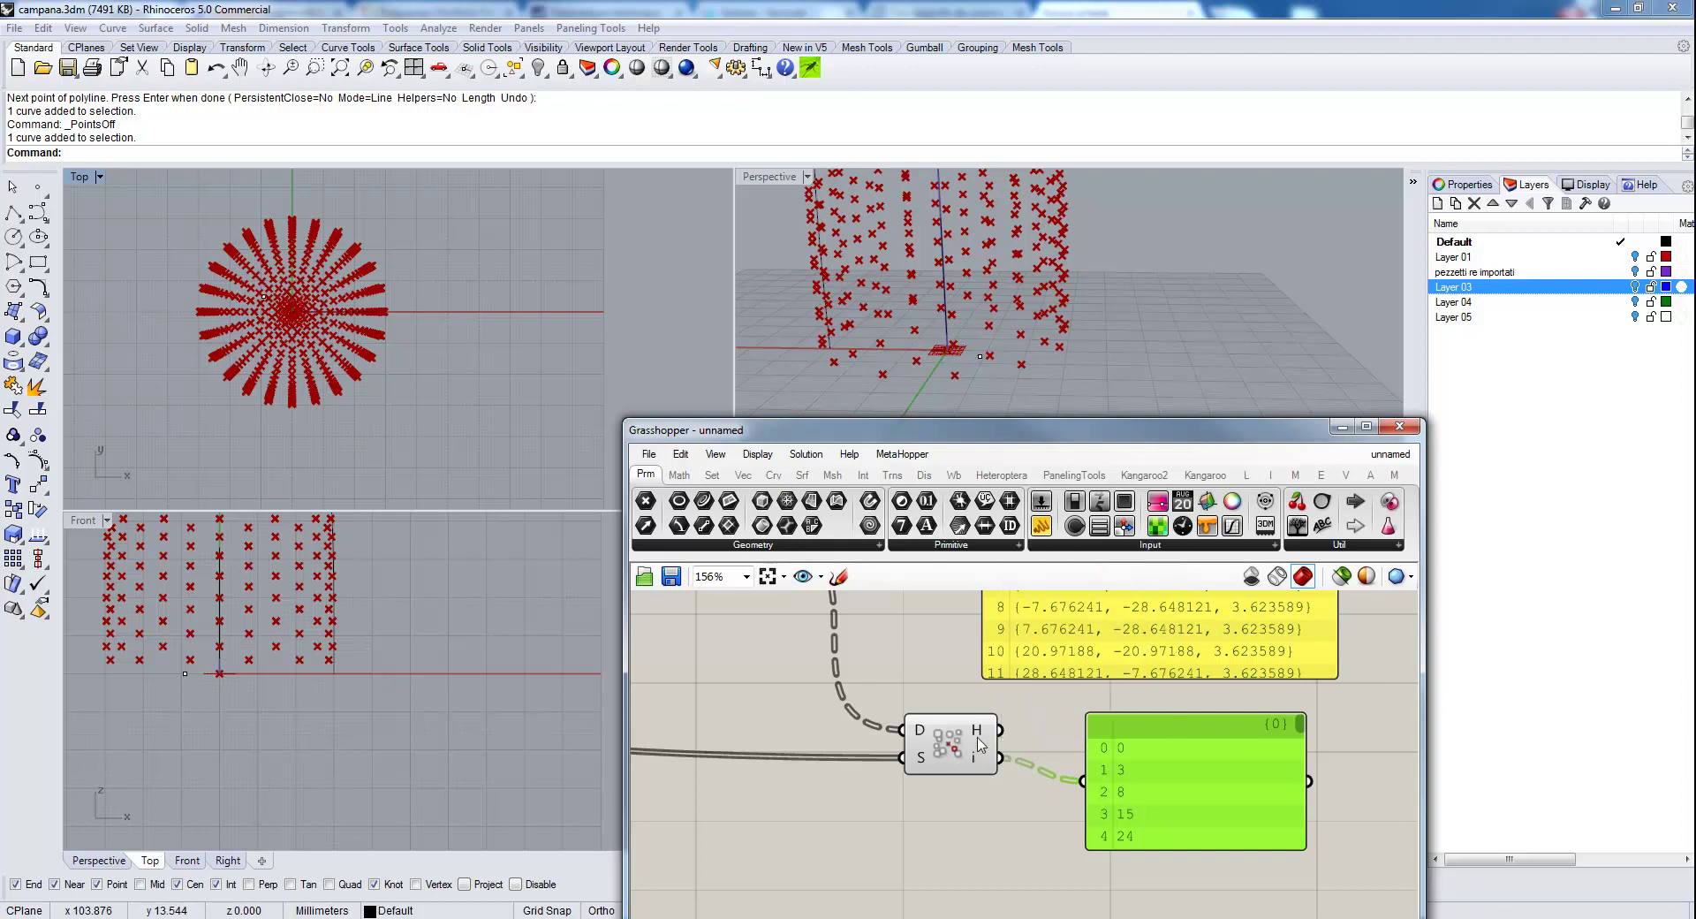
Add a List Item component beside the index Panel and connect Find similar member's i output to its i input.
mouse_move(979, 739)
scroll(1039, 832, down, 4)
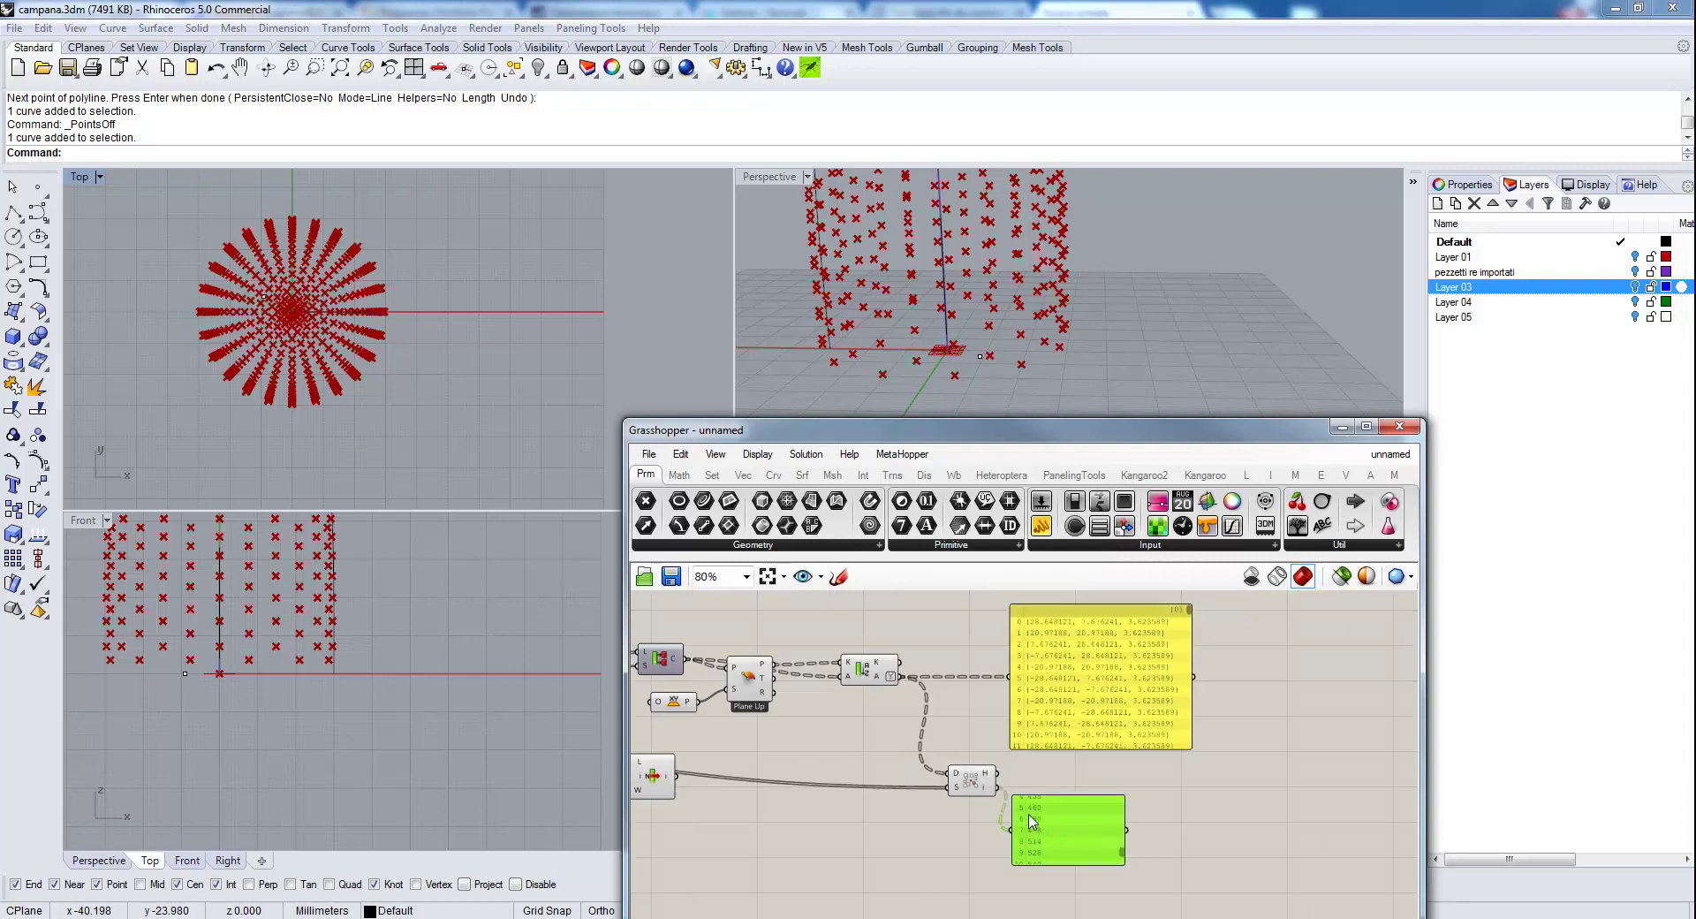
scroll(1086, 832, up, 2)
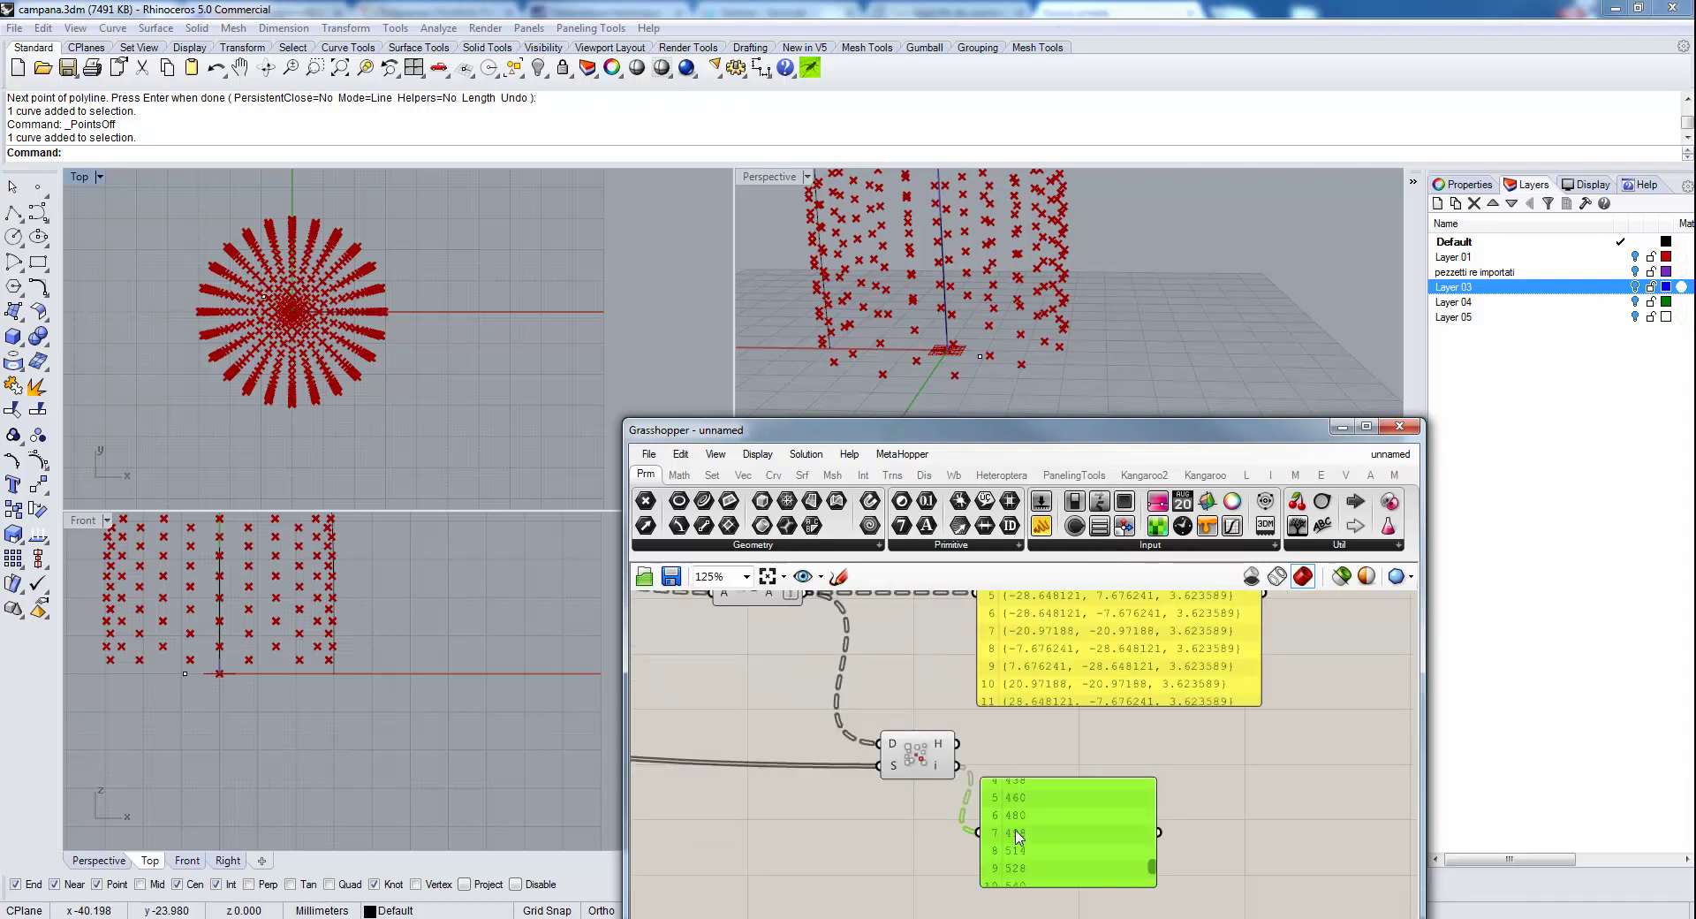
double_click(1224, 768)
text(list i)
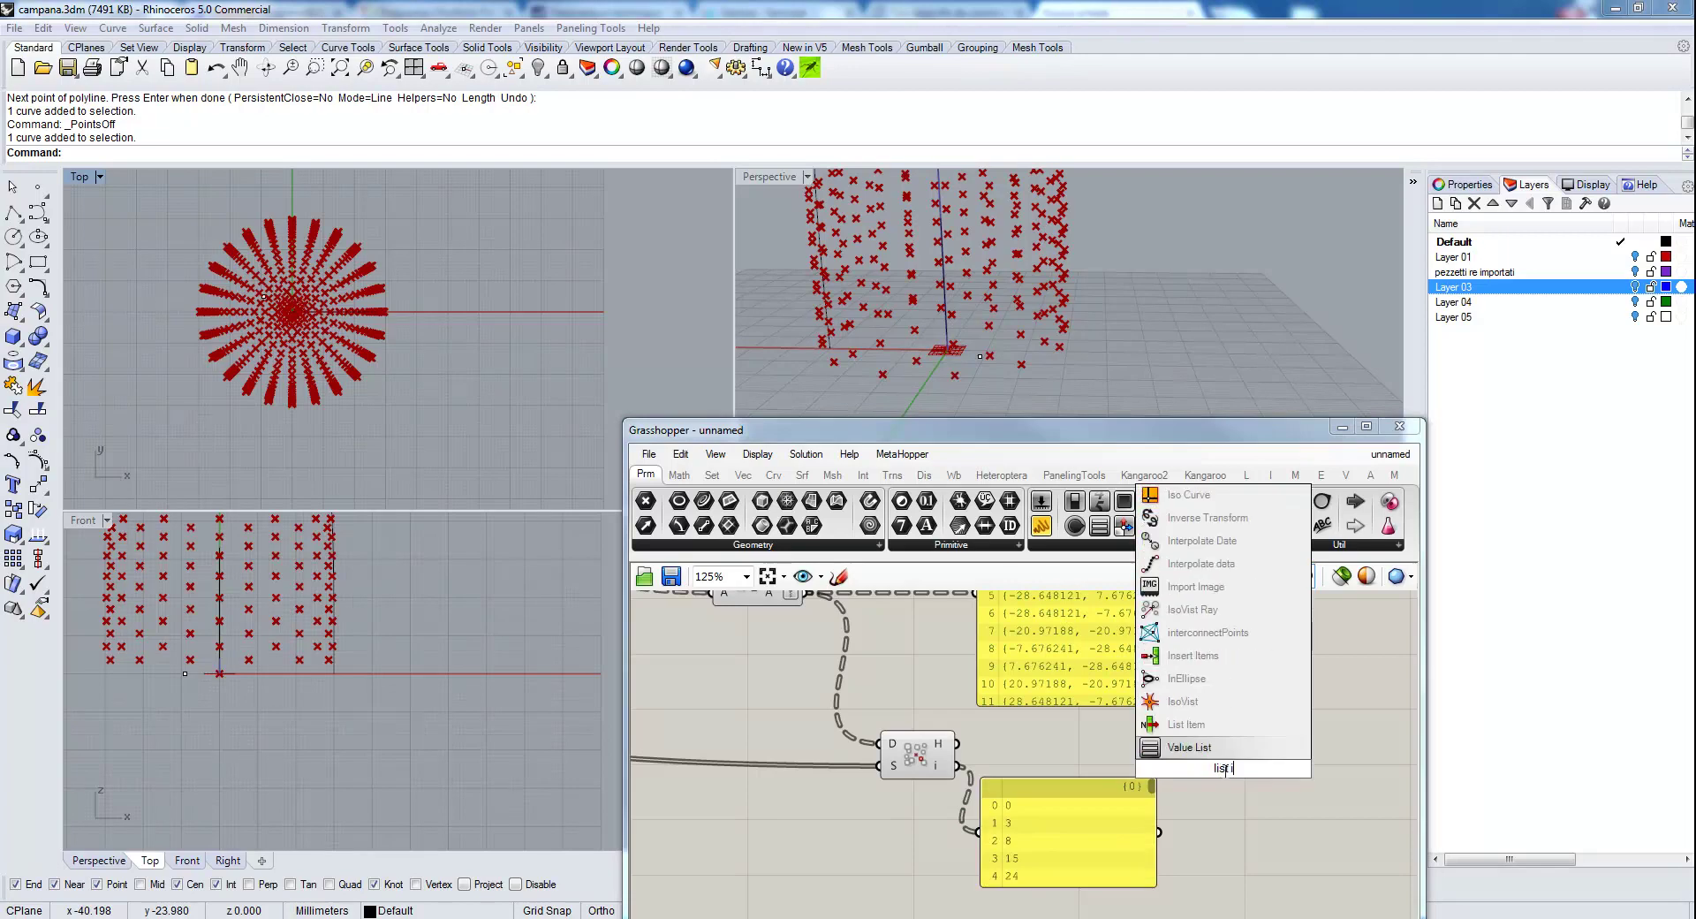
text(tem)
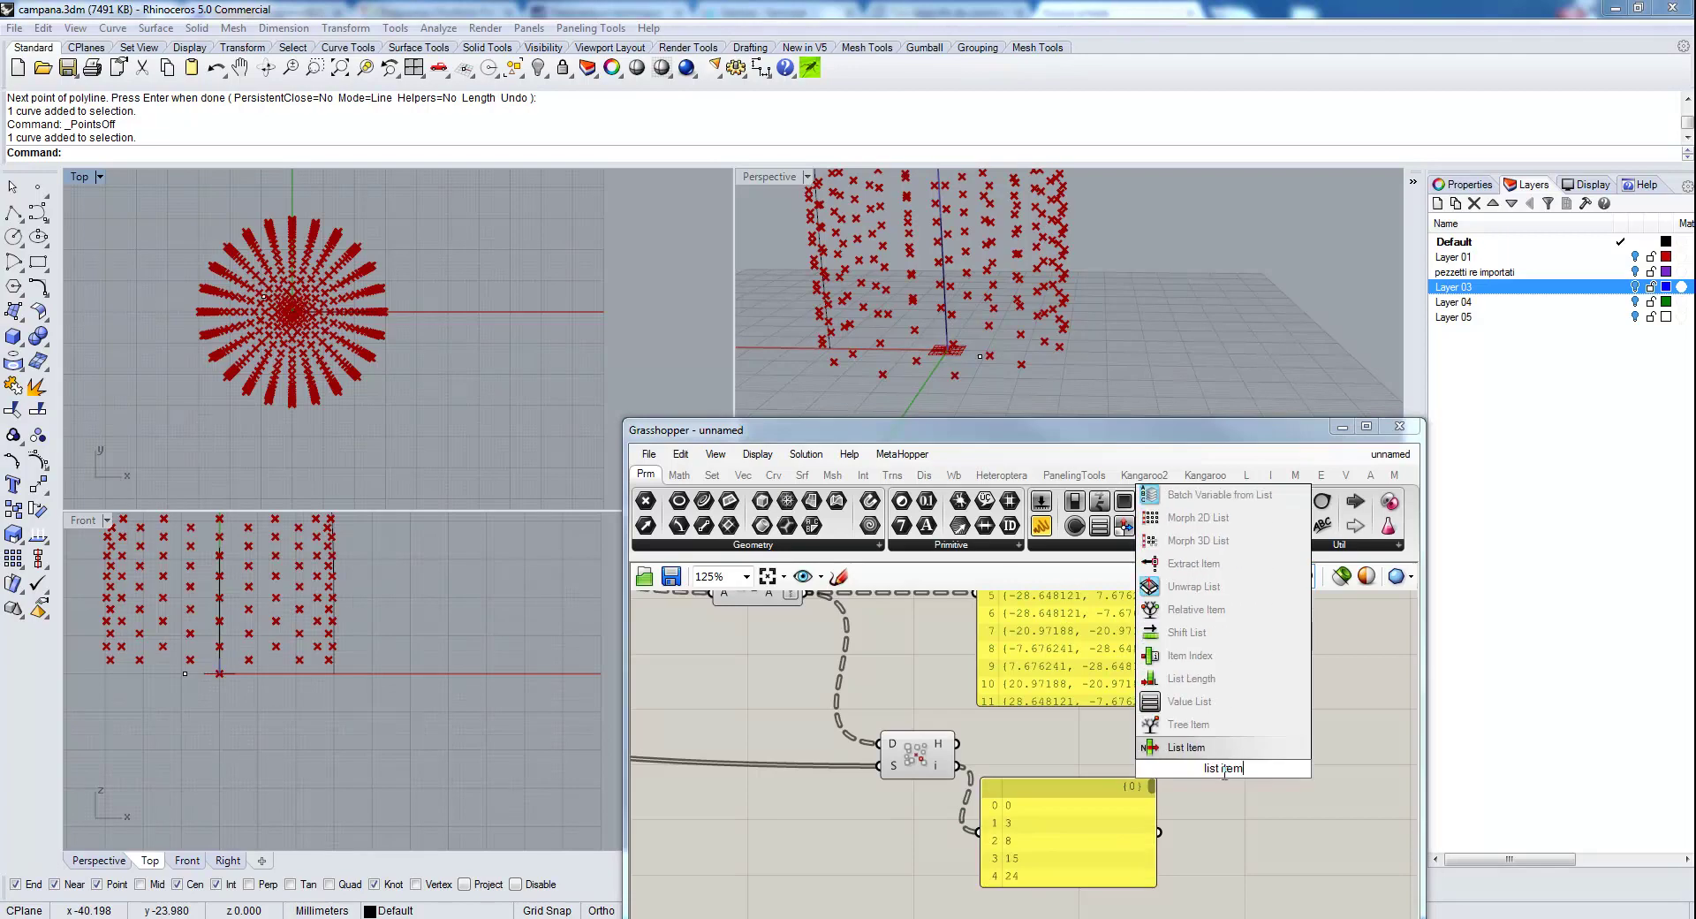
key(Return)
drag(1058, 828, 1061, 863)
drag(960, 768, 1201, 797)
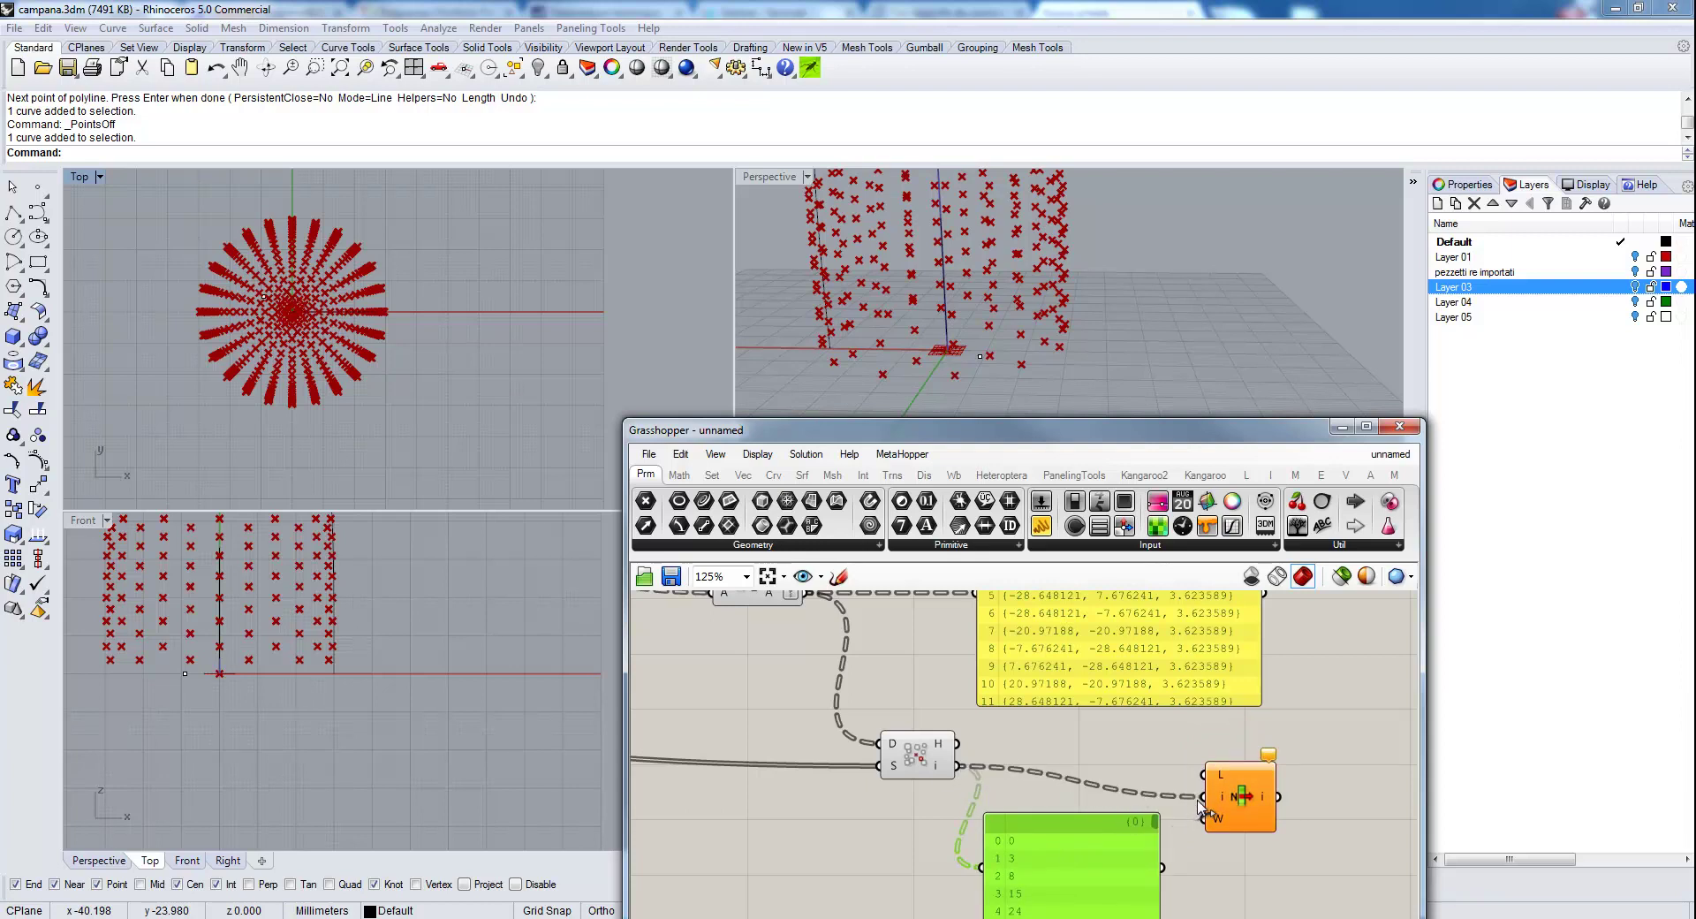
Connect the cell mesh output that feeds the Area component to the L input of the new List Item.
scroll(1201, 804, down, 8)
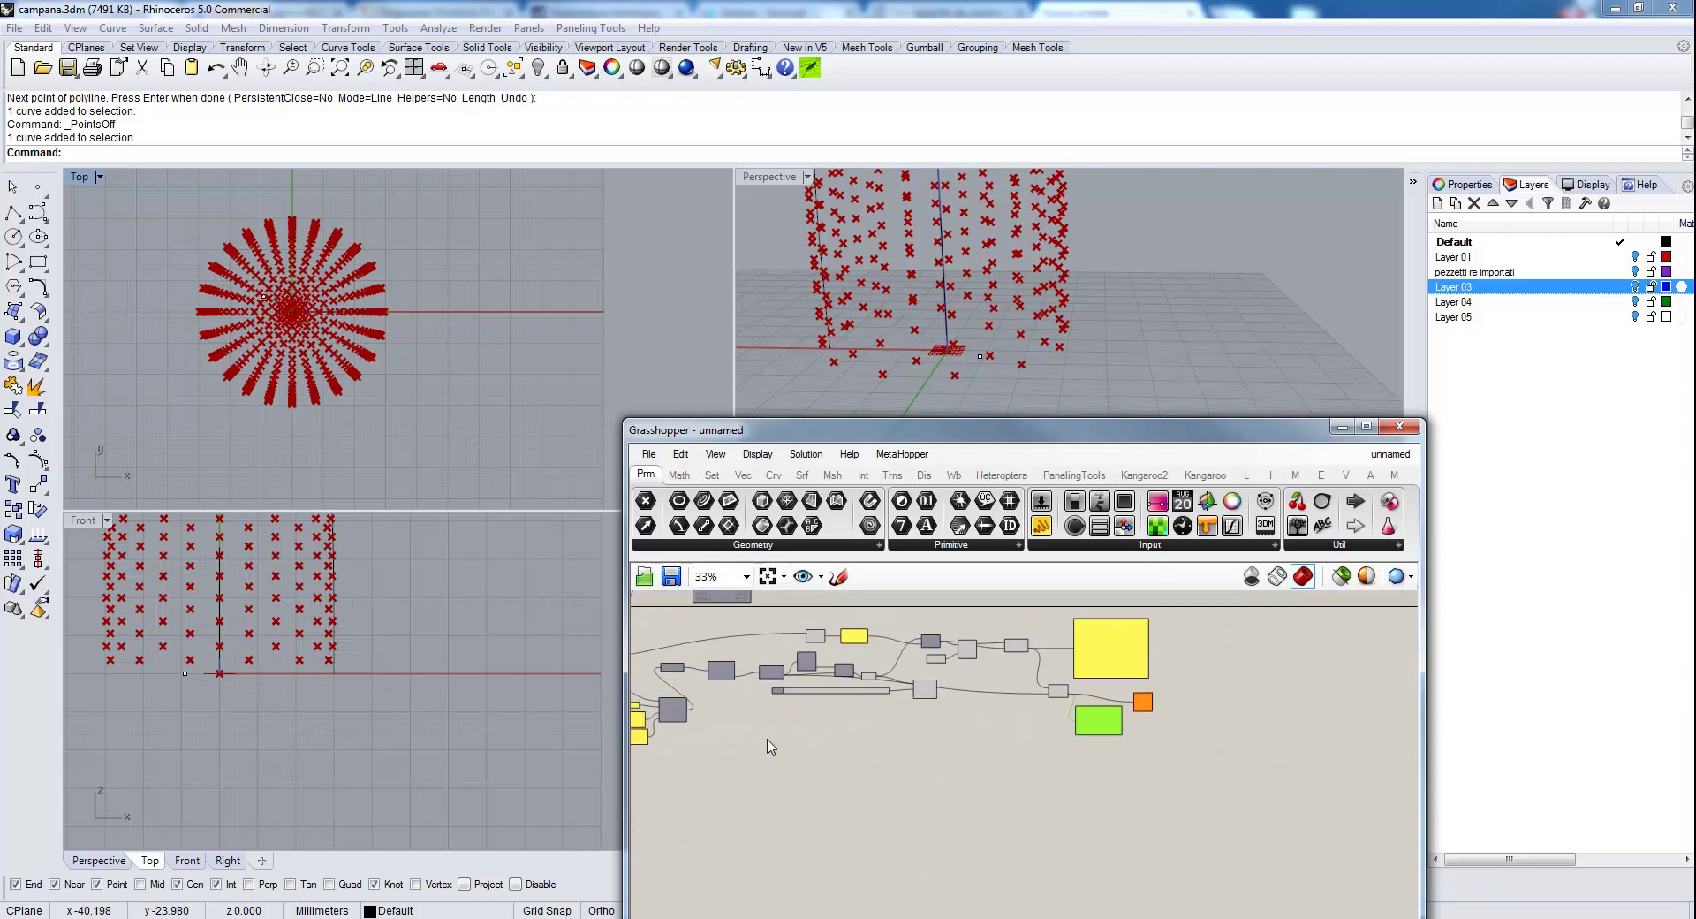
scroll(770, 747, up, 3)
right_drag(770, 746, 828, 813)
scroll(932, 737, down, 1)
scroll(807, 720, up, 2)
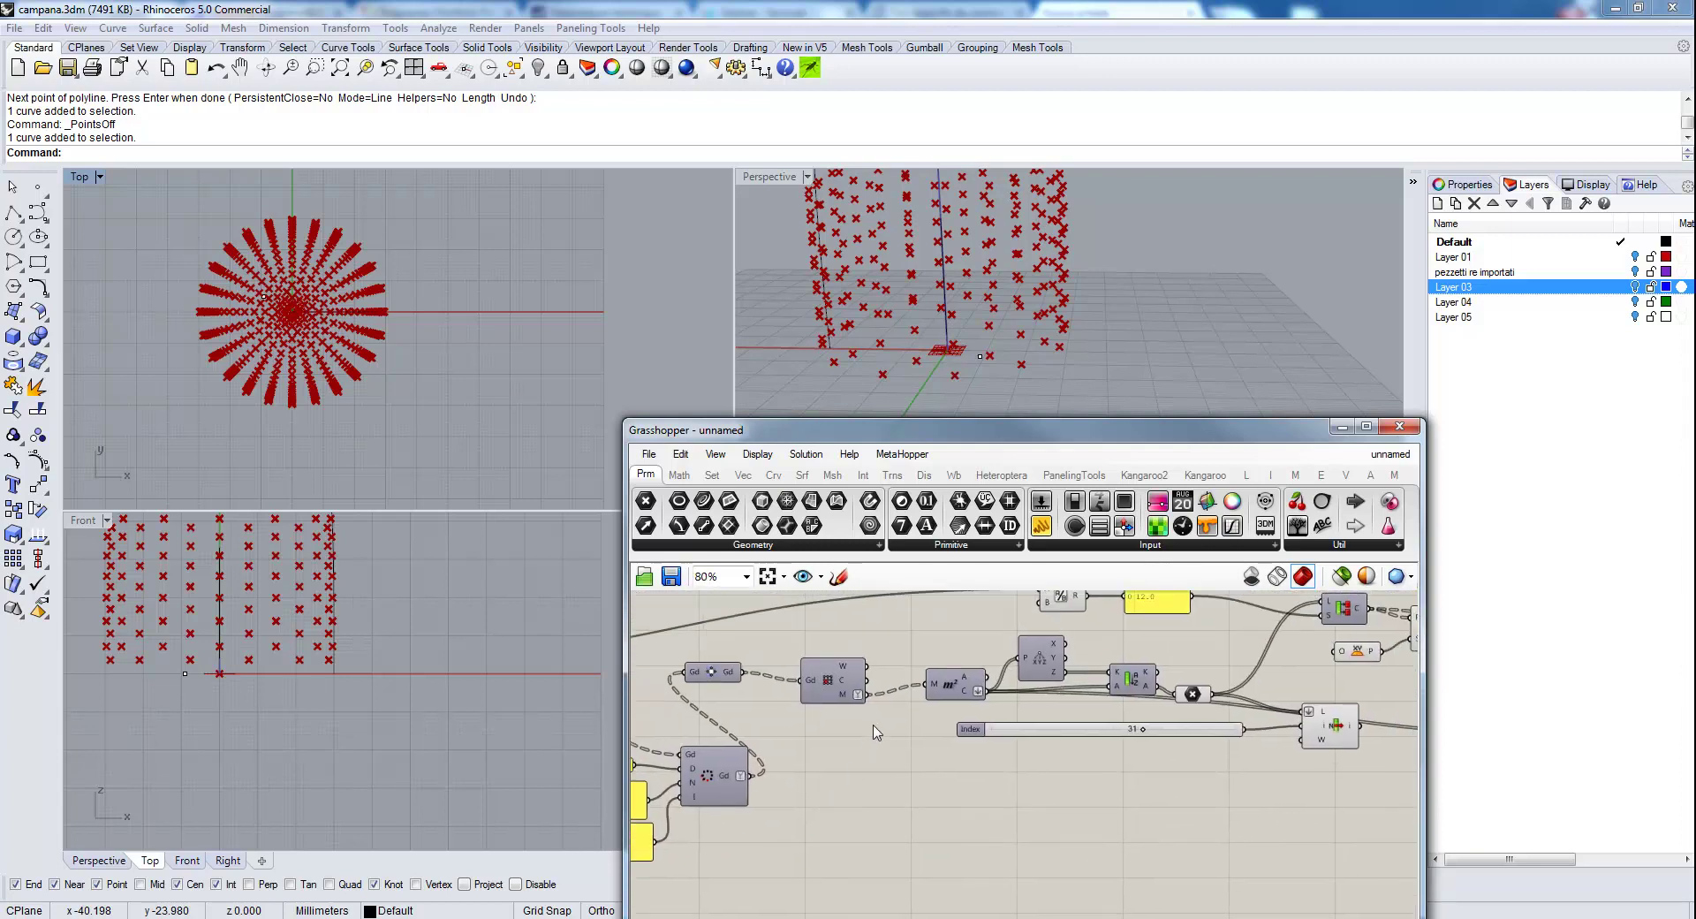
scroll(873, 705, down, 2)
right_drag(1131, 763, 990, 755)
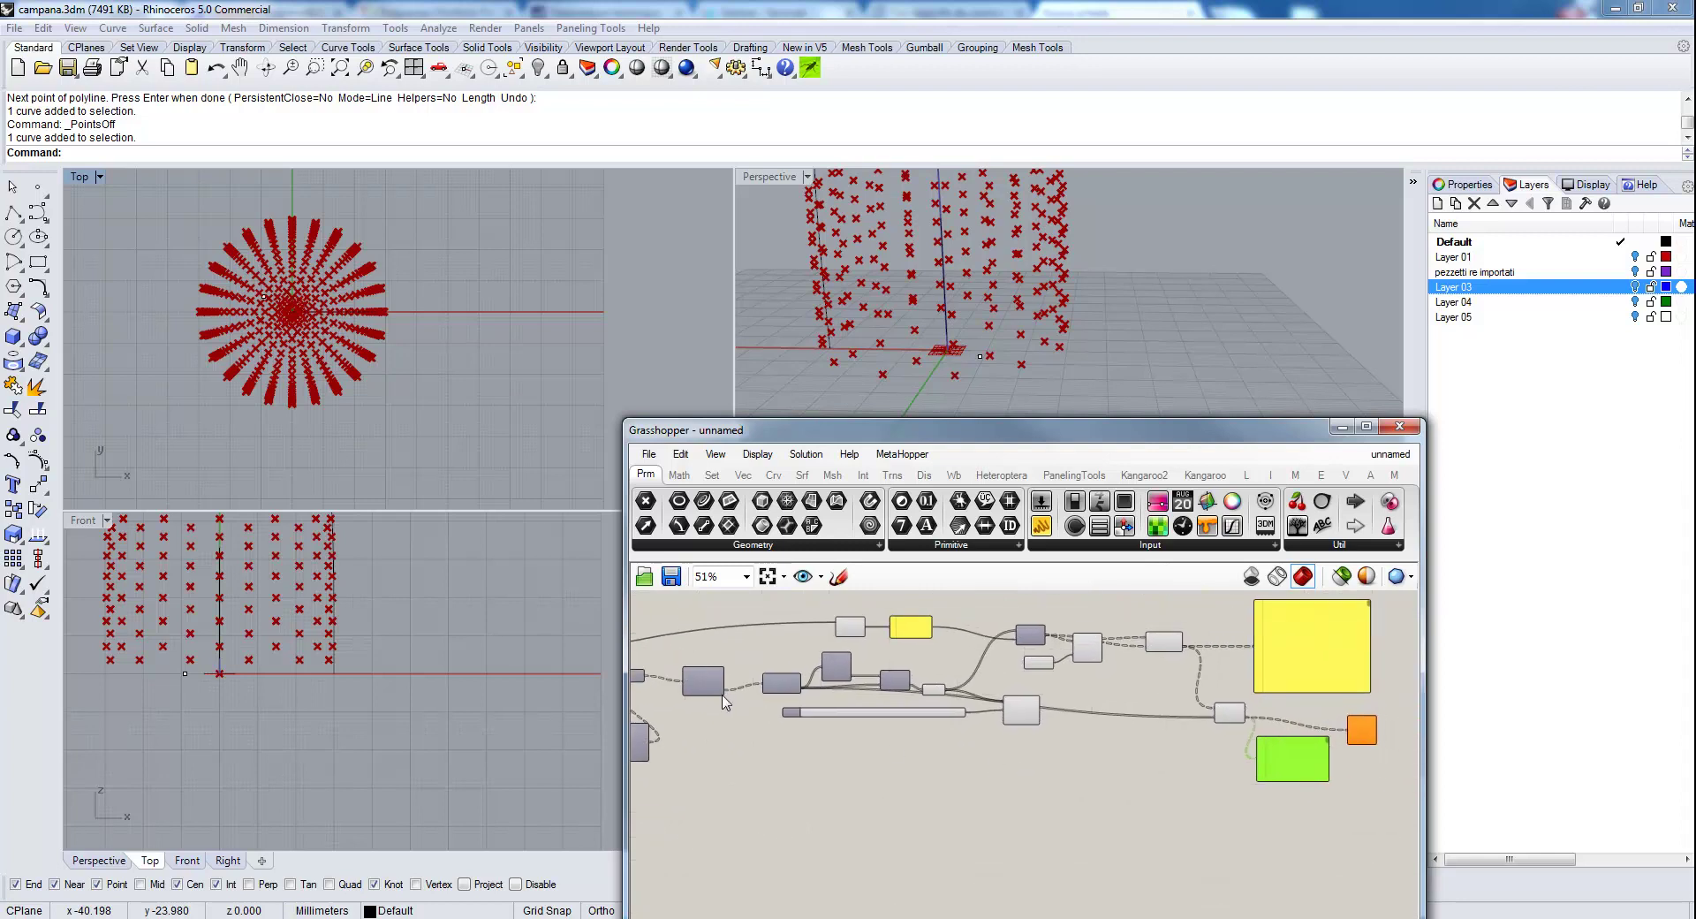
drag(726, 697, 1349, 729)
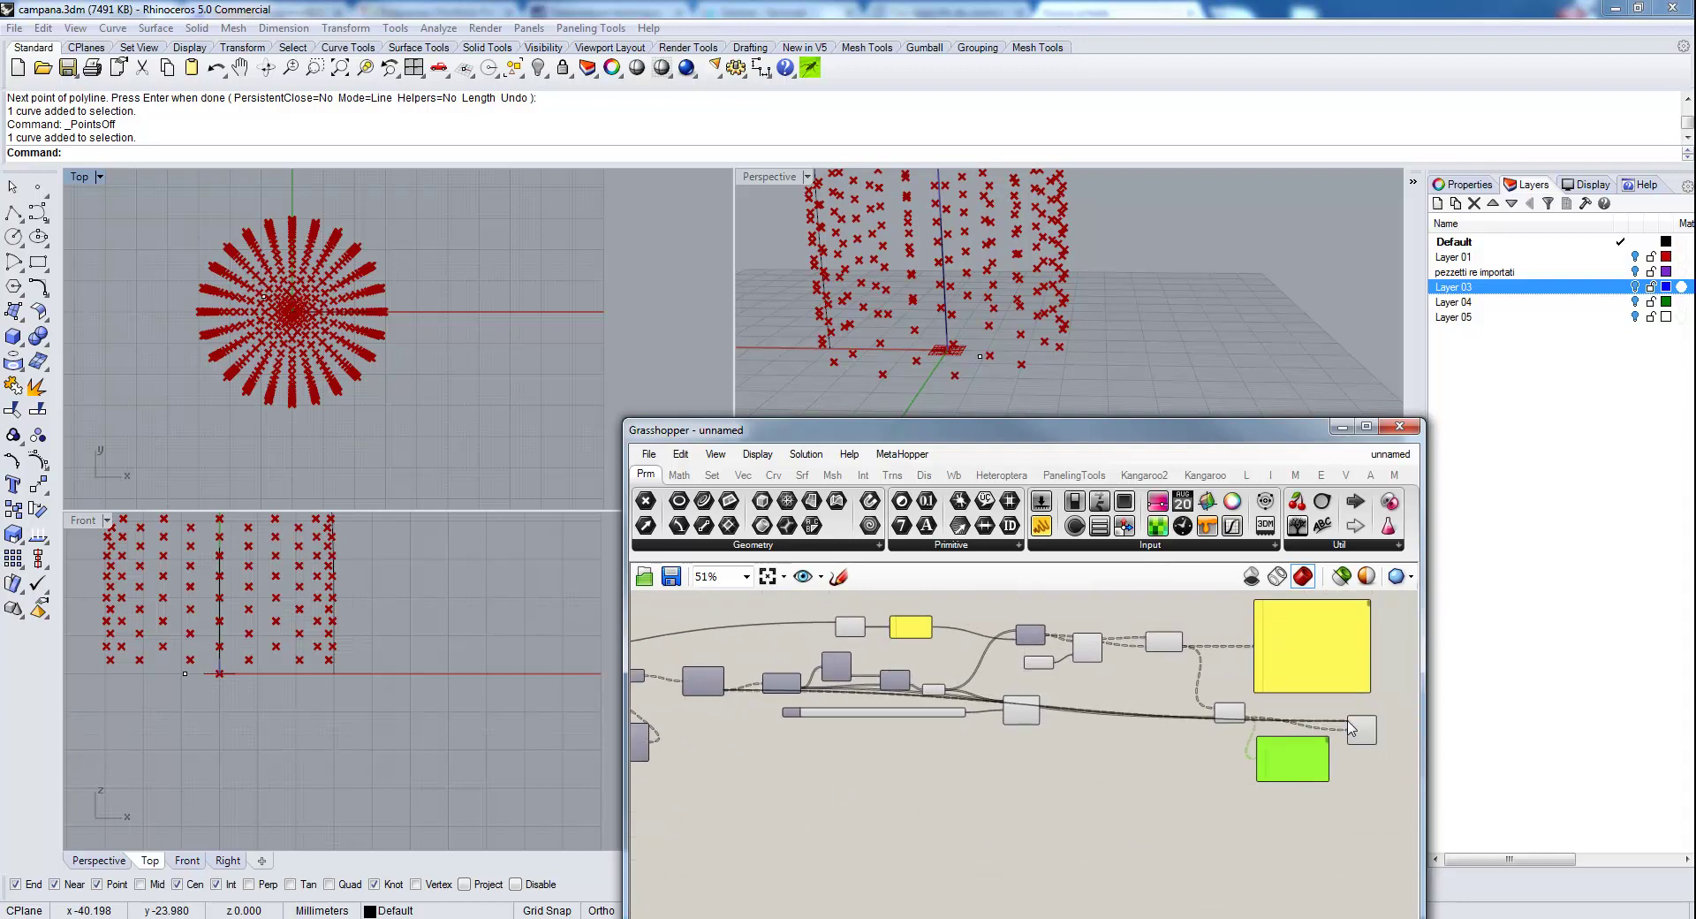
Flatten the L input of List Item and select the component to preview its meshes.
scroll(1099, 724, up, 4)
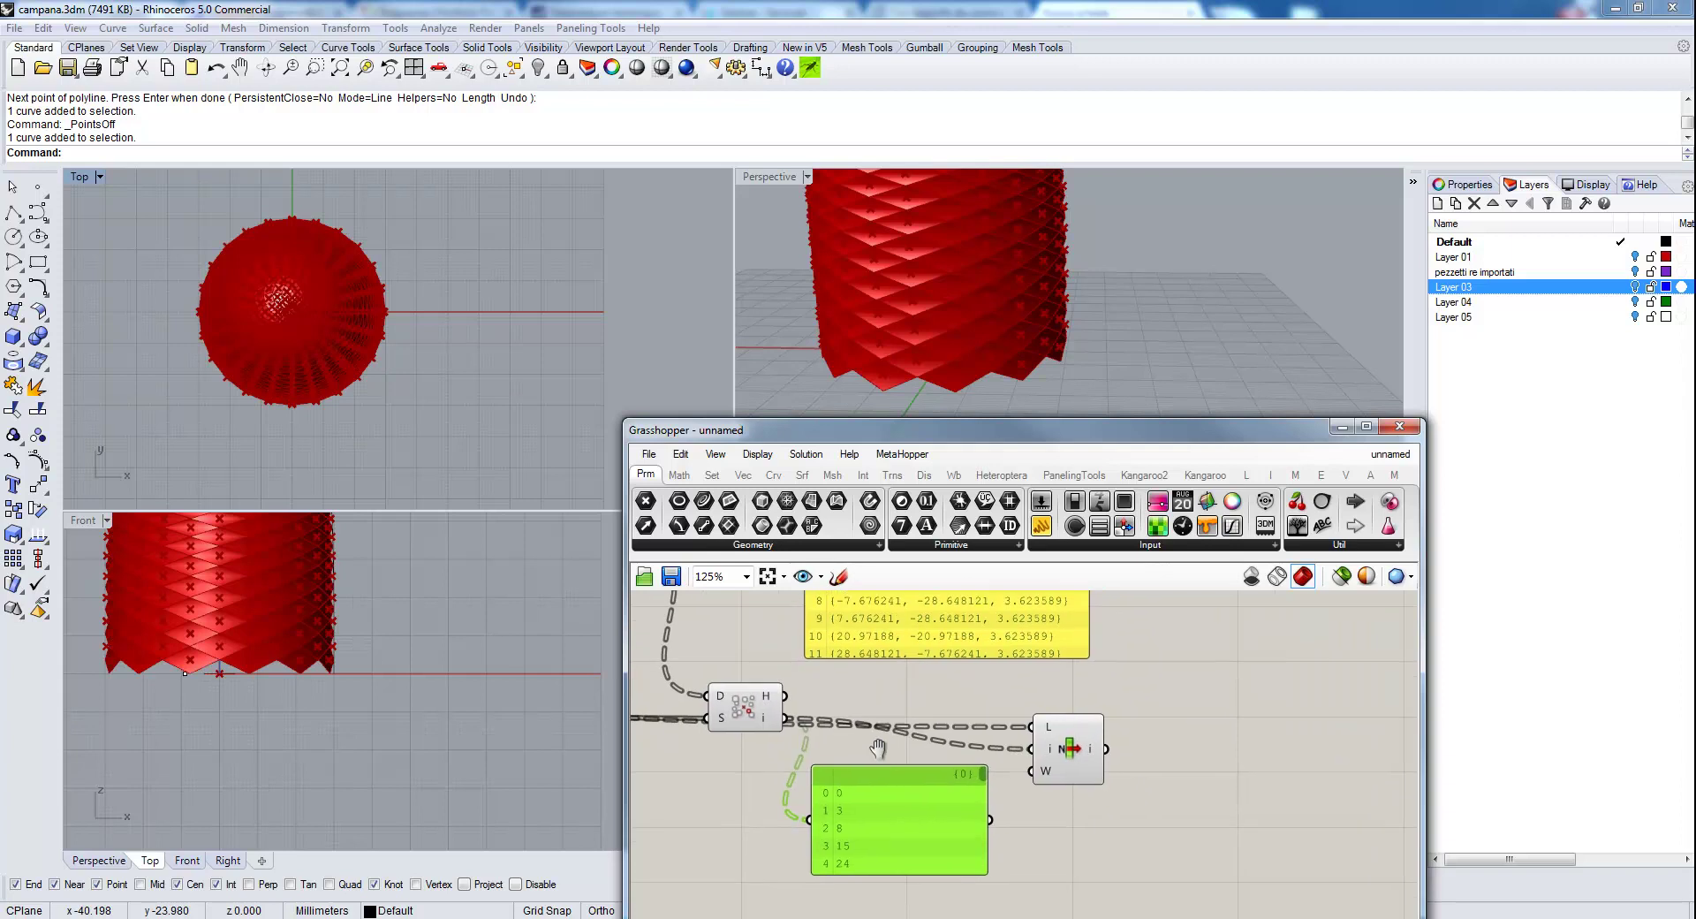
scroll(1061, 747, up, 2)
right_click(1039, 720)
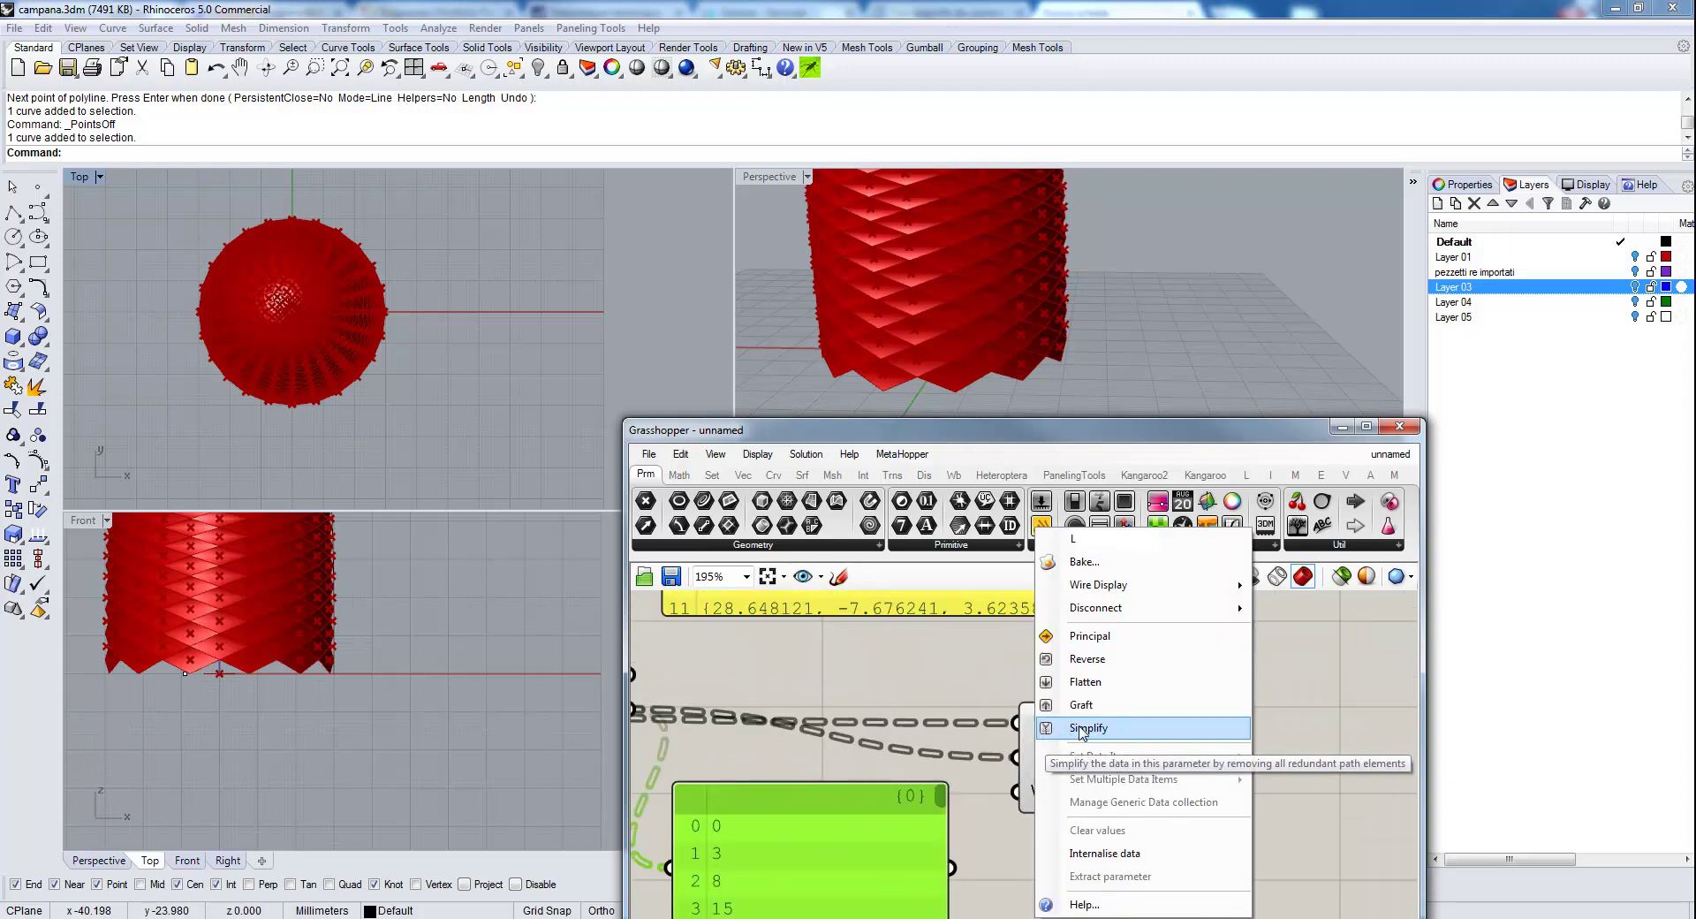
click(1092, 681)
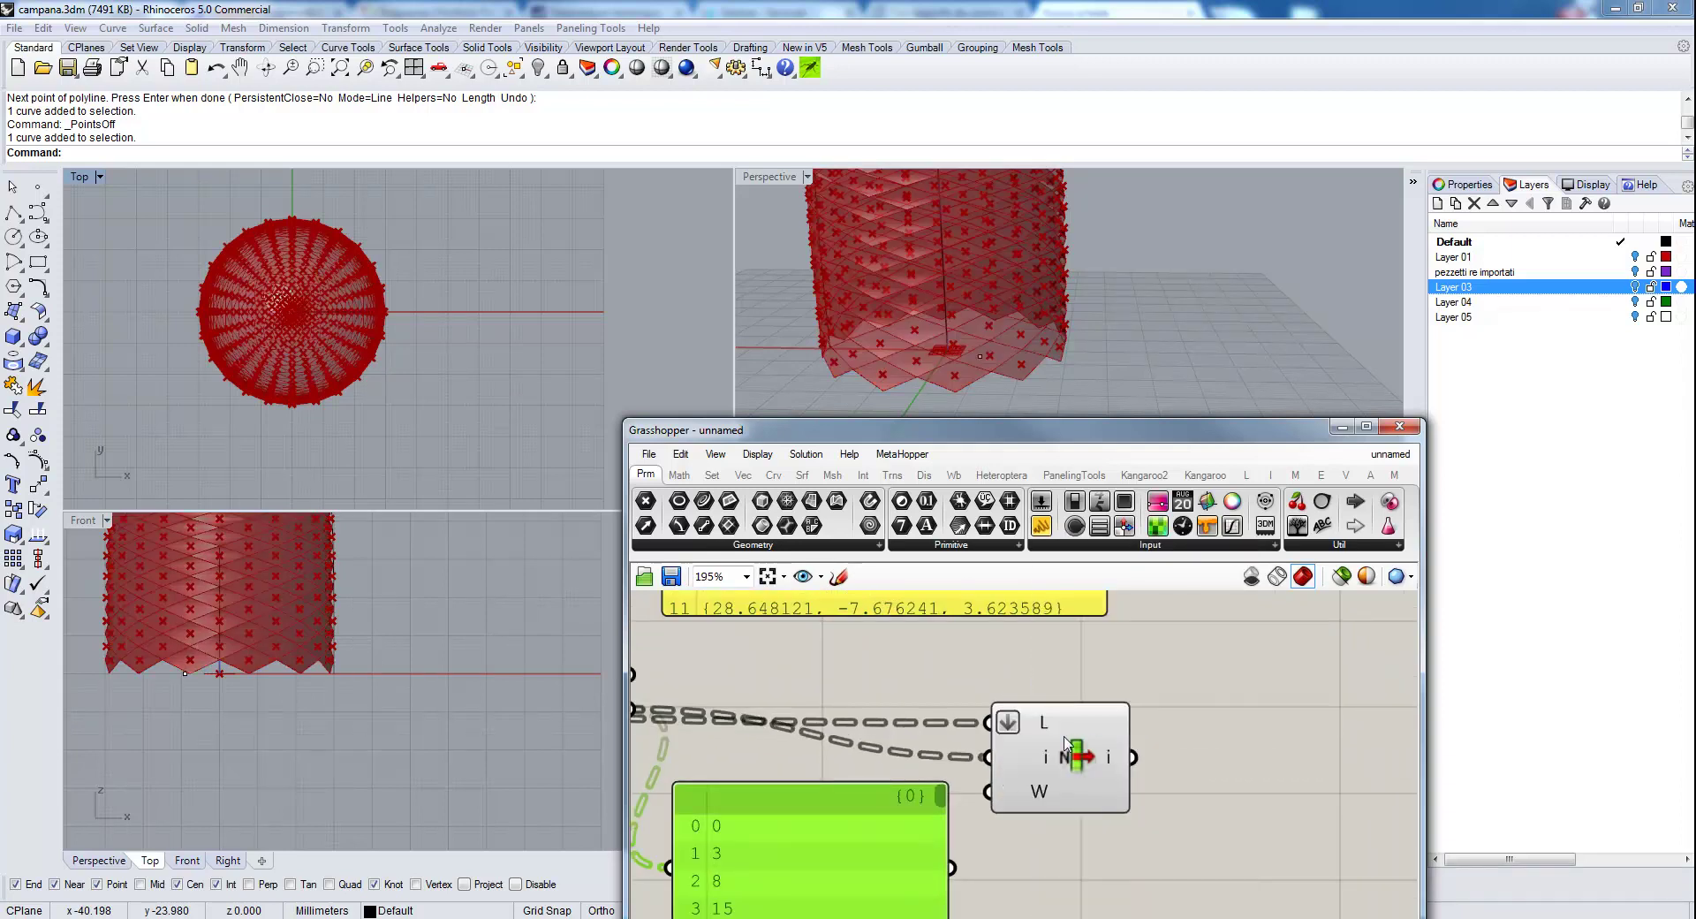
right_drag(819, 745, 964, 702)
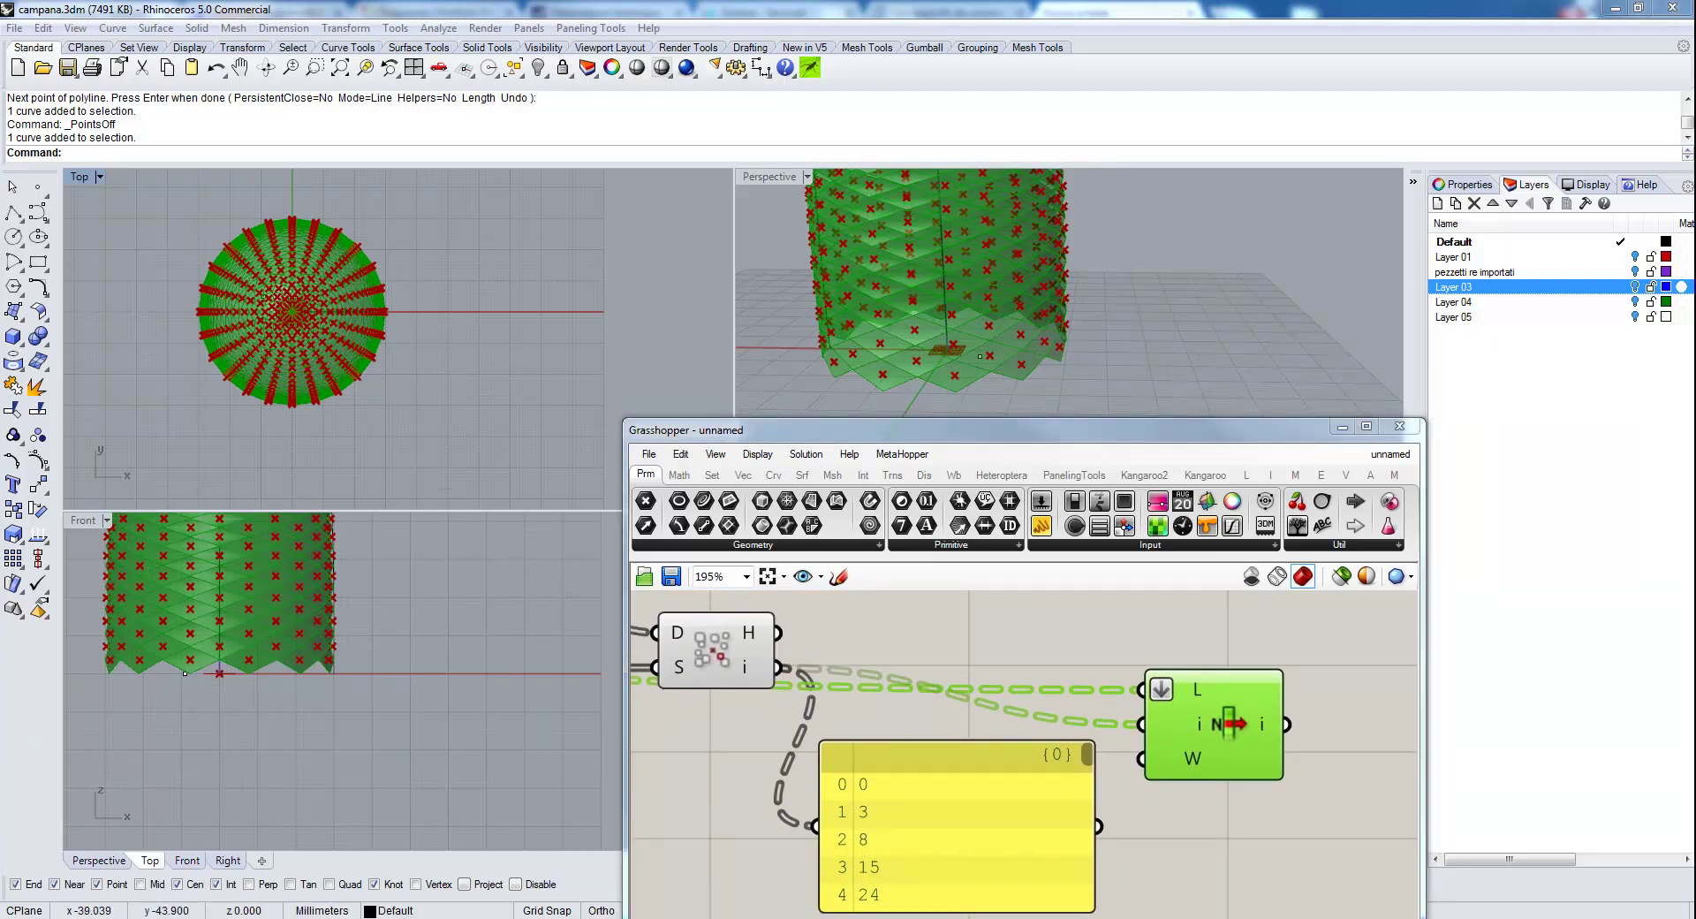
Add a second List Item after the first one and a Number Slider set to 0 below them.
scroll(1167, 706, down, 3)
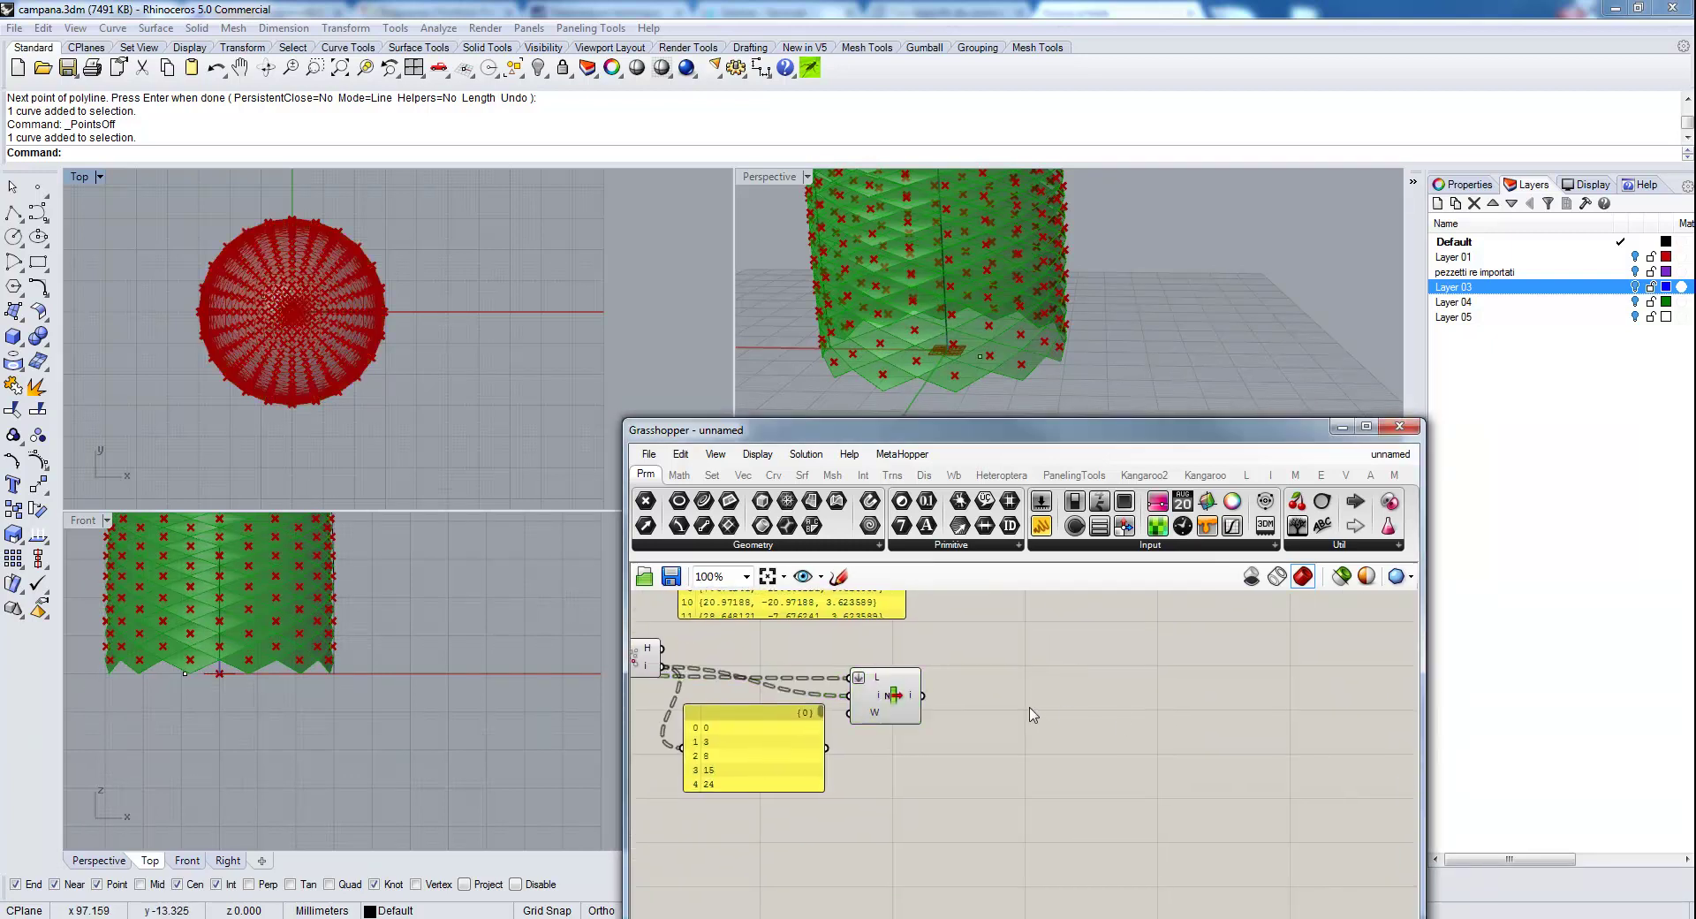
double_click(1030, 705)
text(listitem)
key(Return)
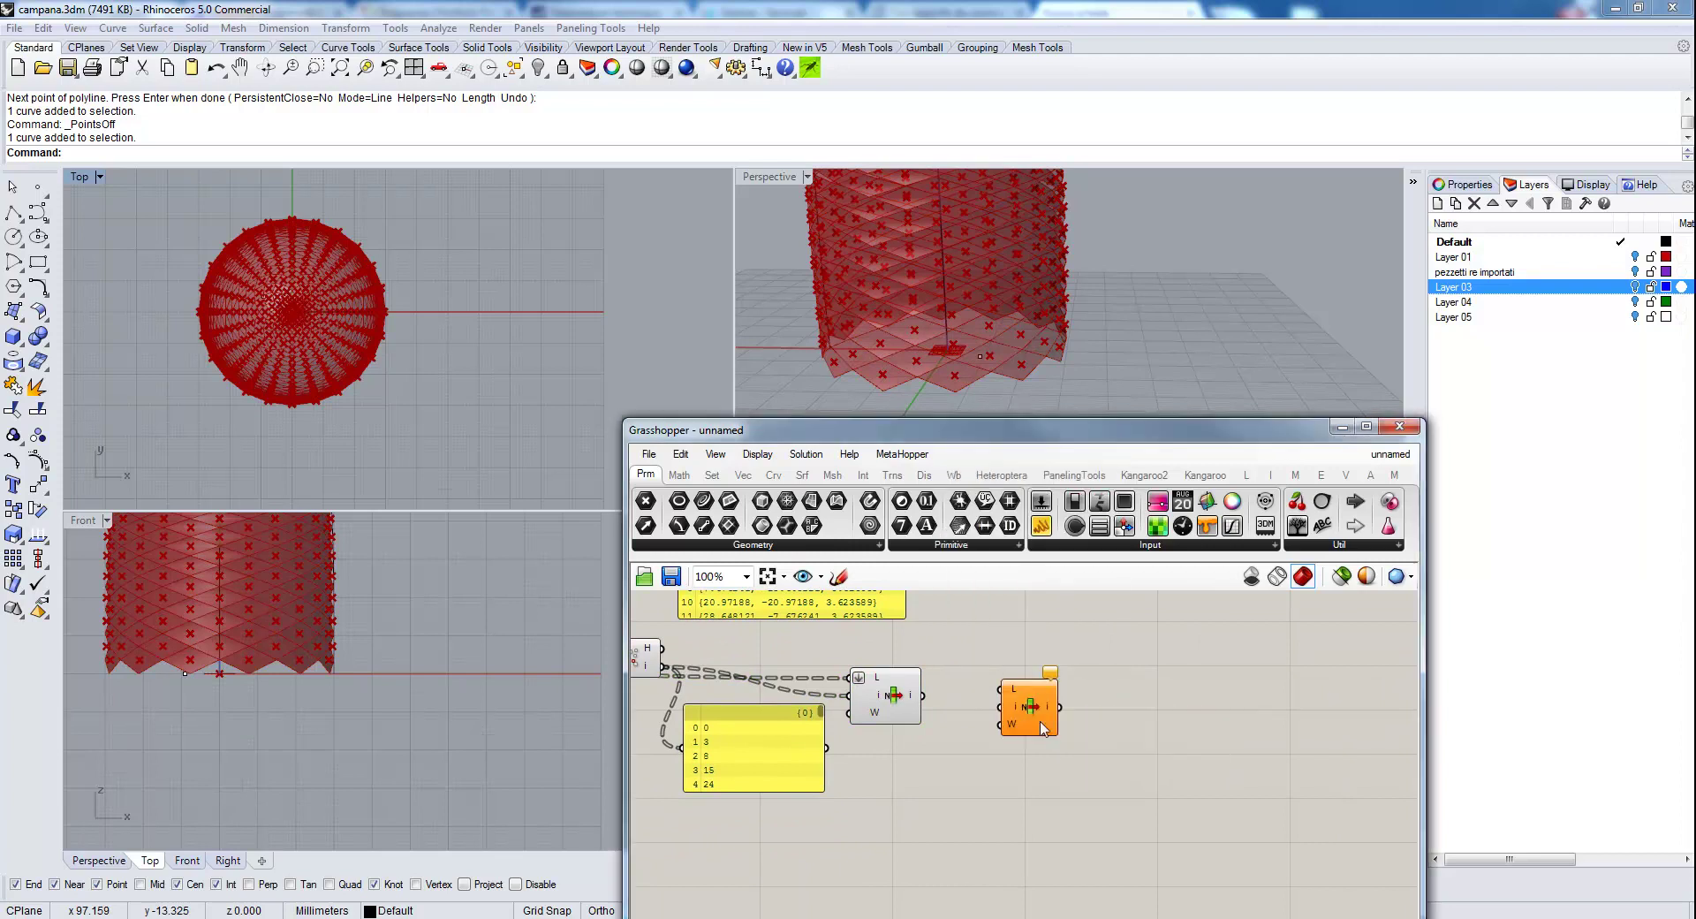
scroll(1028, 744, up, 2)
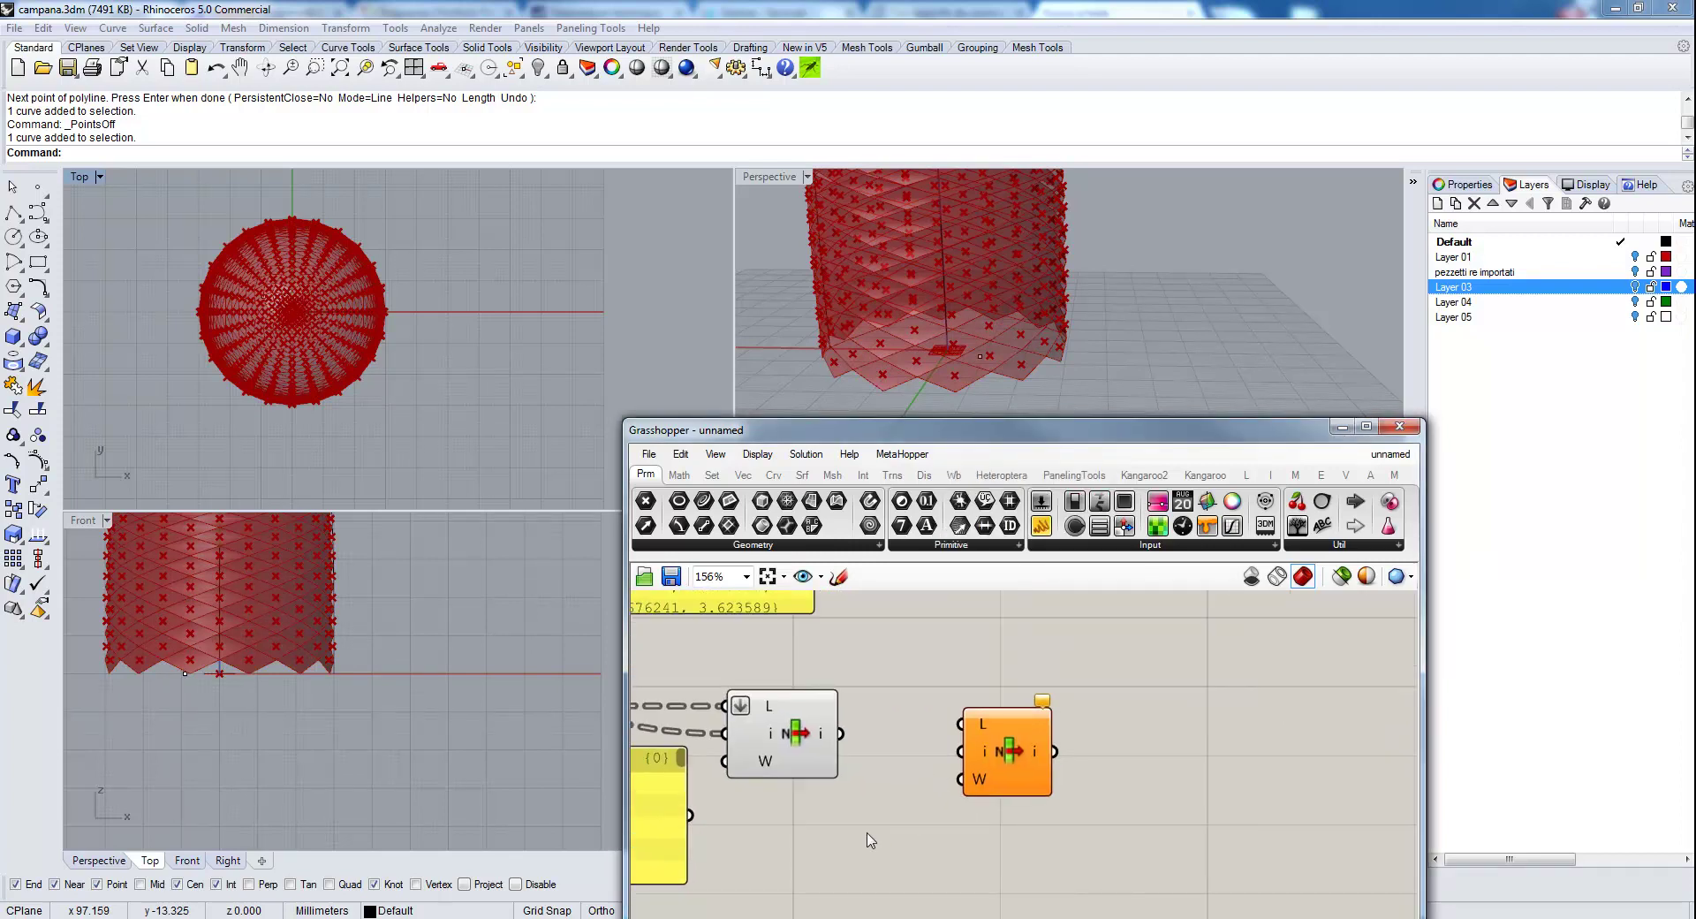
double_click(833, 858)
text(0<50)
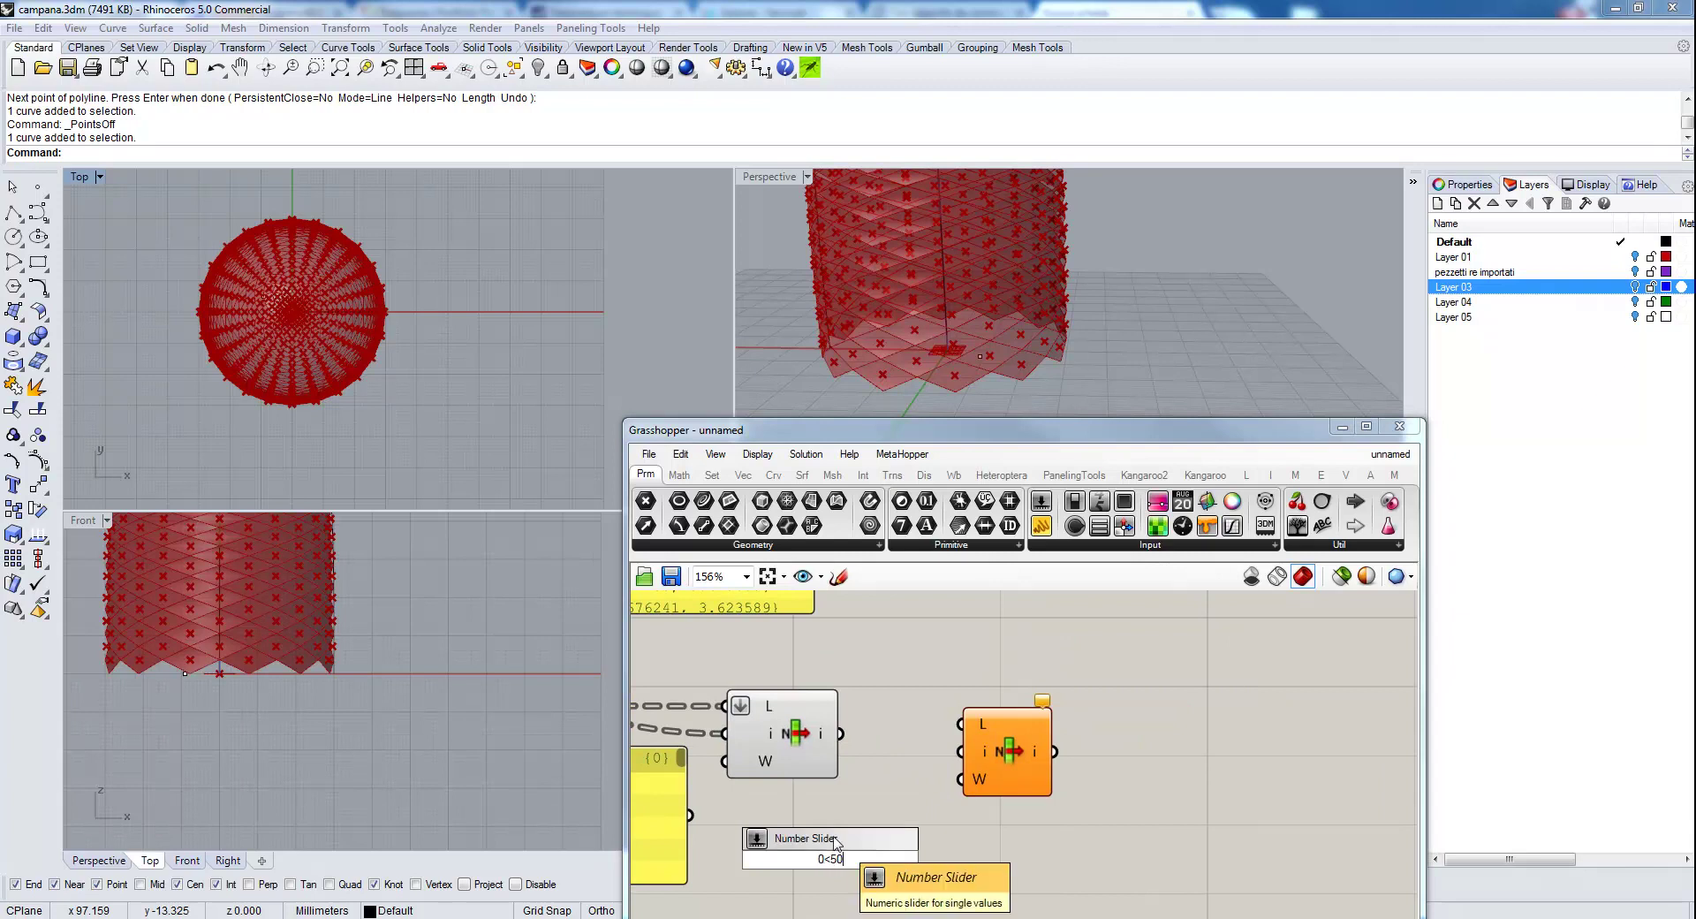
key(Return)
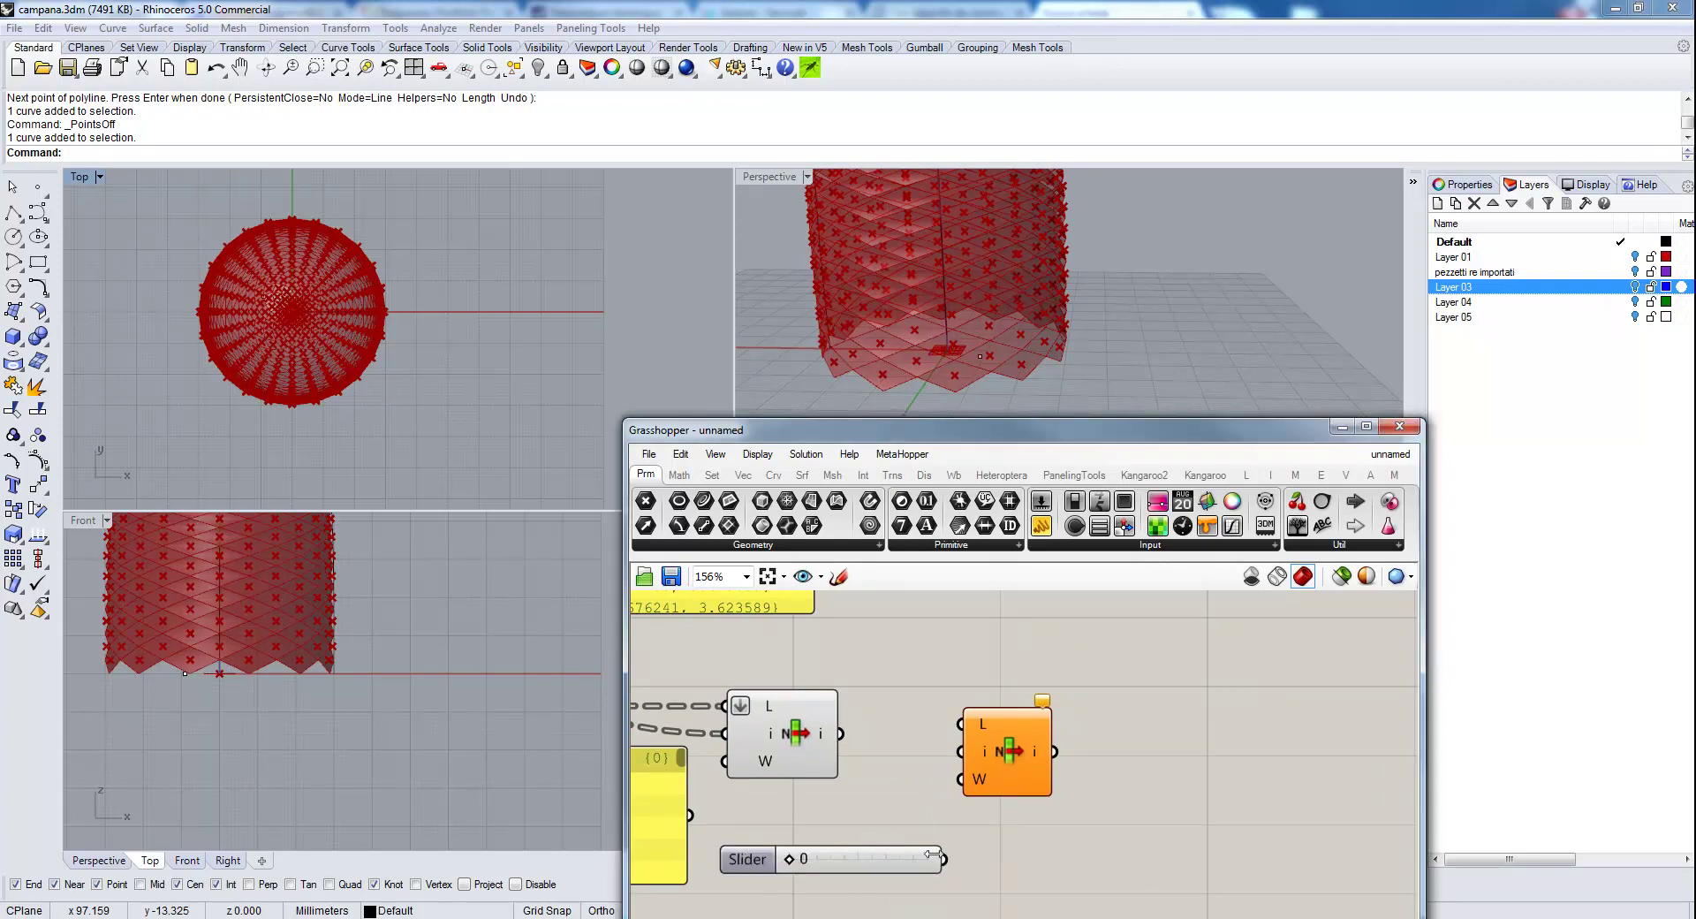
Connect the slider to the second List Item's i input and the first List Item's output to its L input, and flatten L.
drag(943, 859, 958, 758)
drag(839, 733, 1033, 747)
right_click(1010, 726)
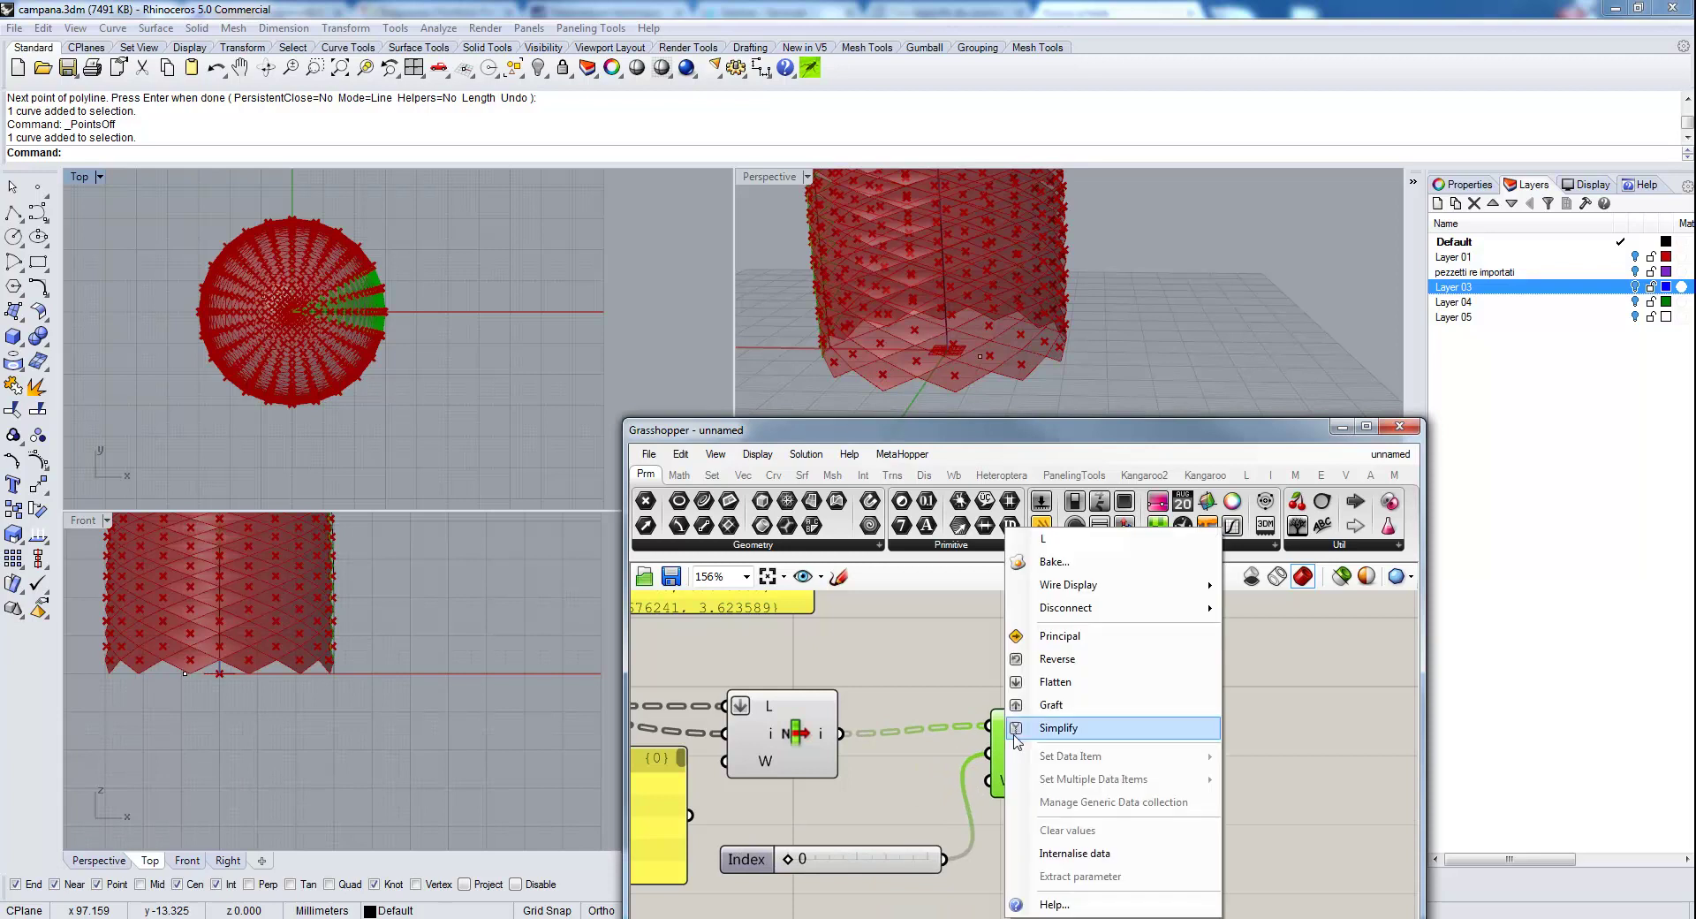
click(1060, 683)
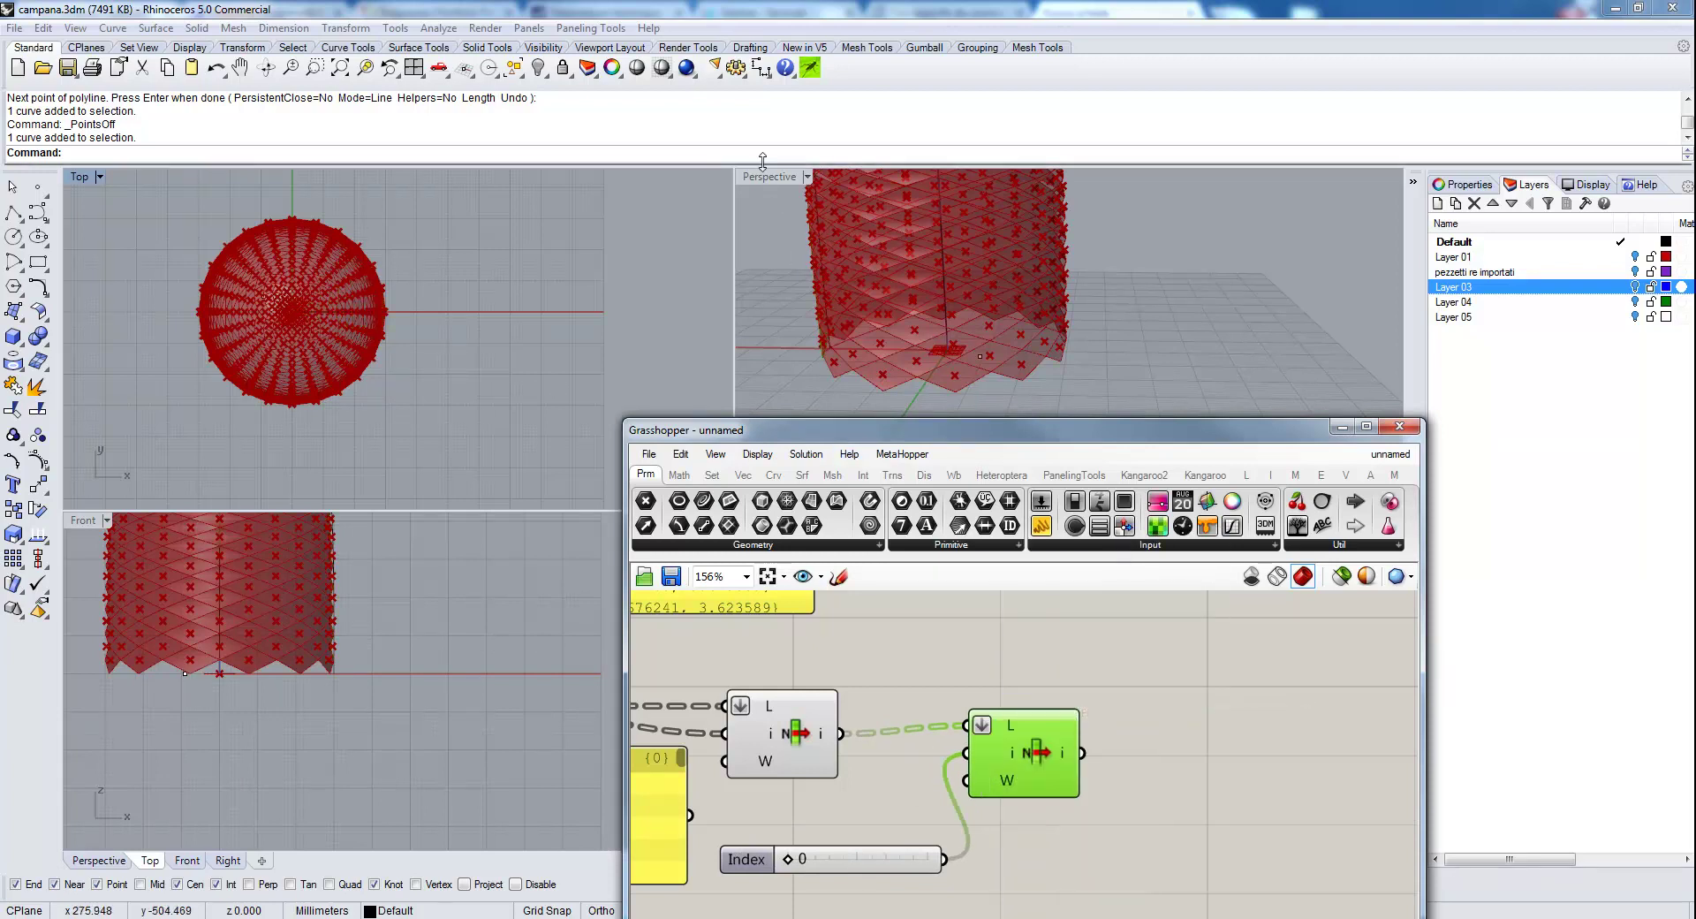
Maximize the Perspective viewport, move the Grasshopper window aside and frame the whole bell.
double_click(768, 177)
drag(774, 430, 992, 387)
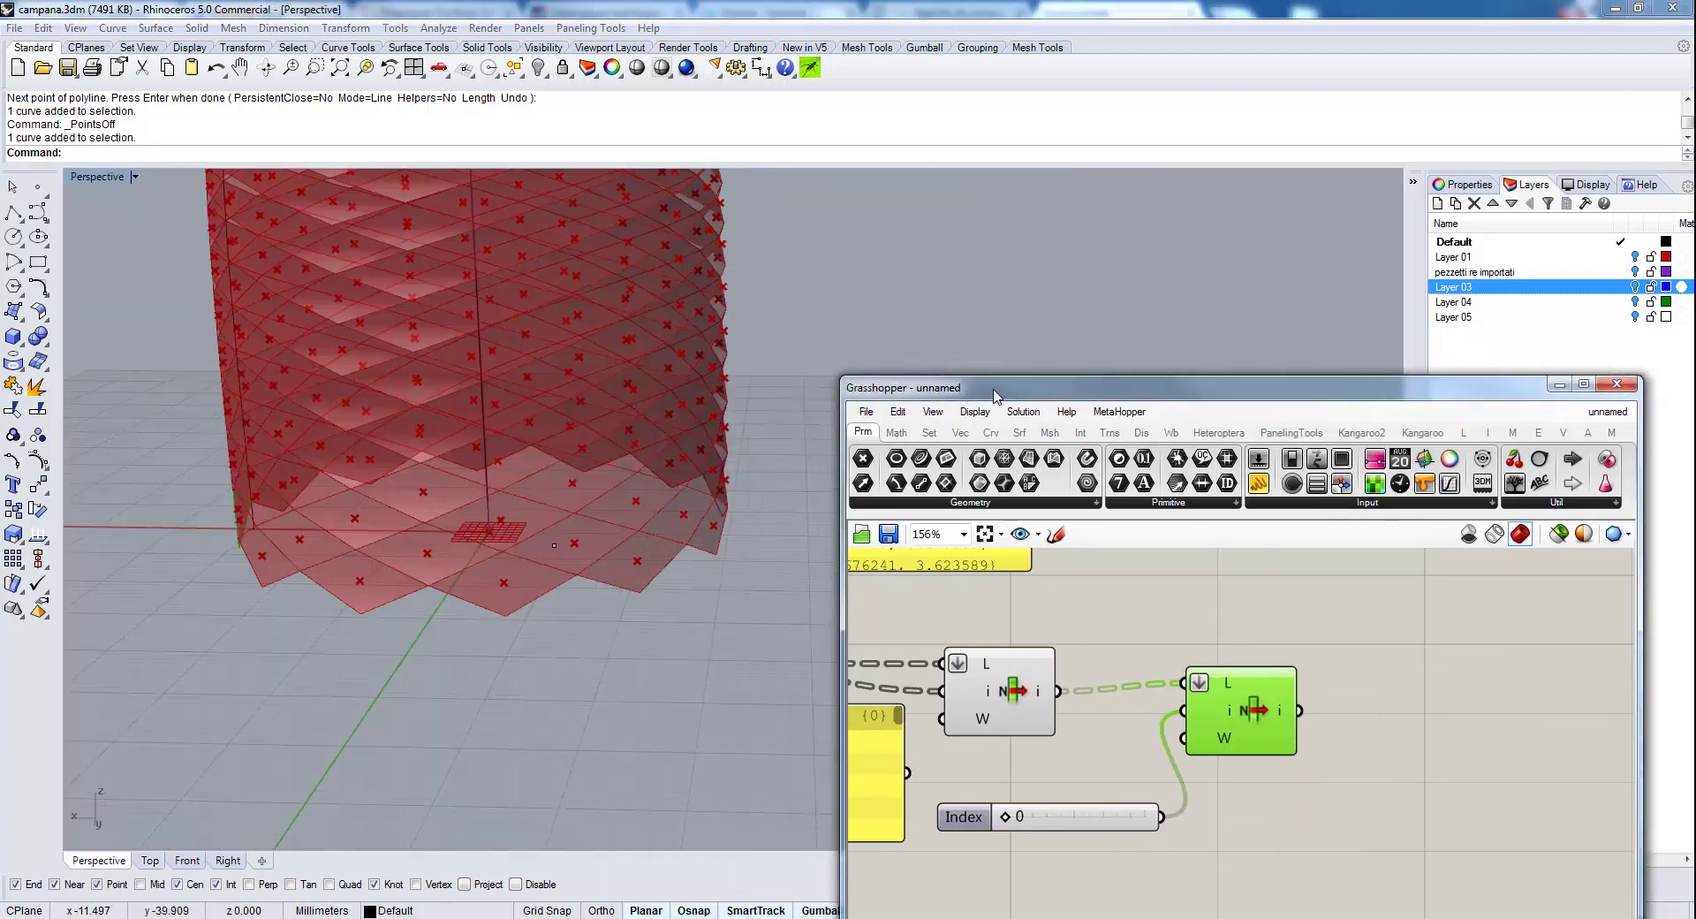
right_drag(606, 463, 449, 482)
scroll(449, 483, down, 5)
shift+right_drag(623, 384, 462, 587)
Select the second List Item and raise its Index slider to 42 to check the cell order on the bell.
click(1241, 715)
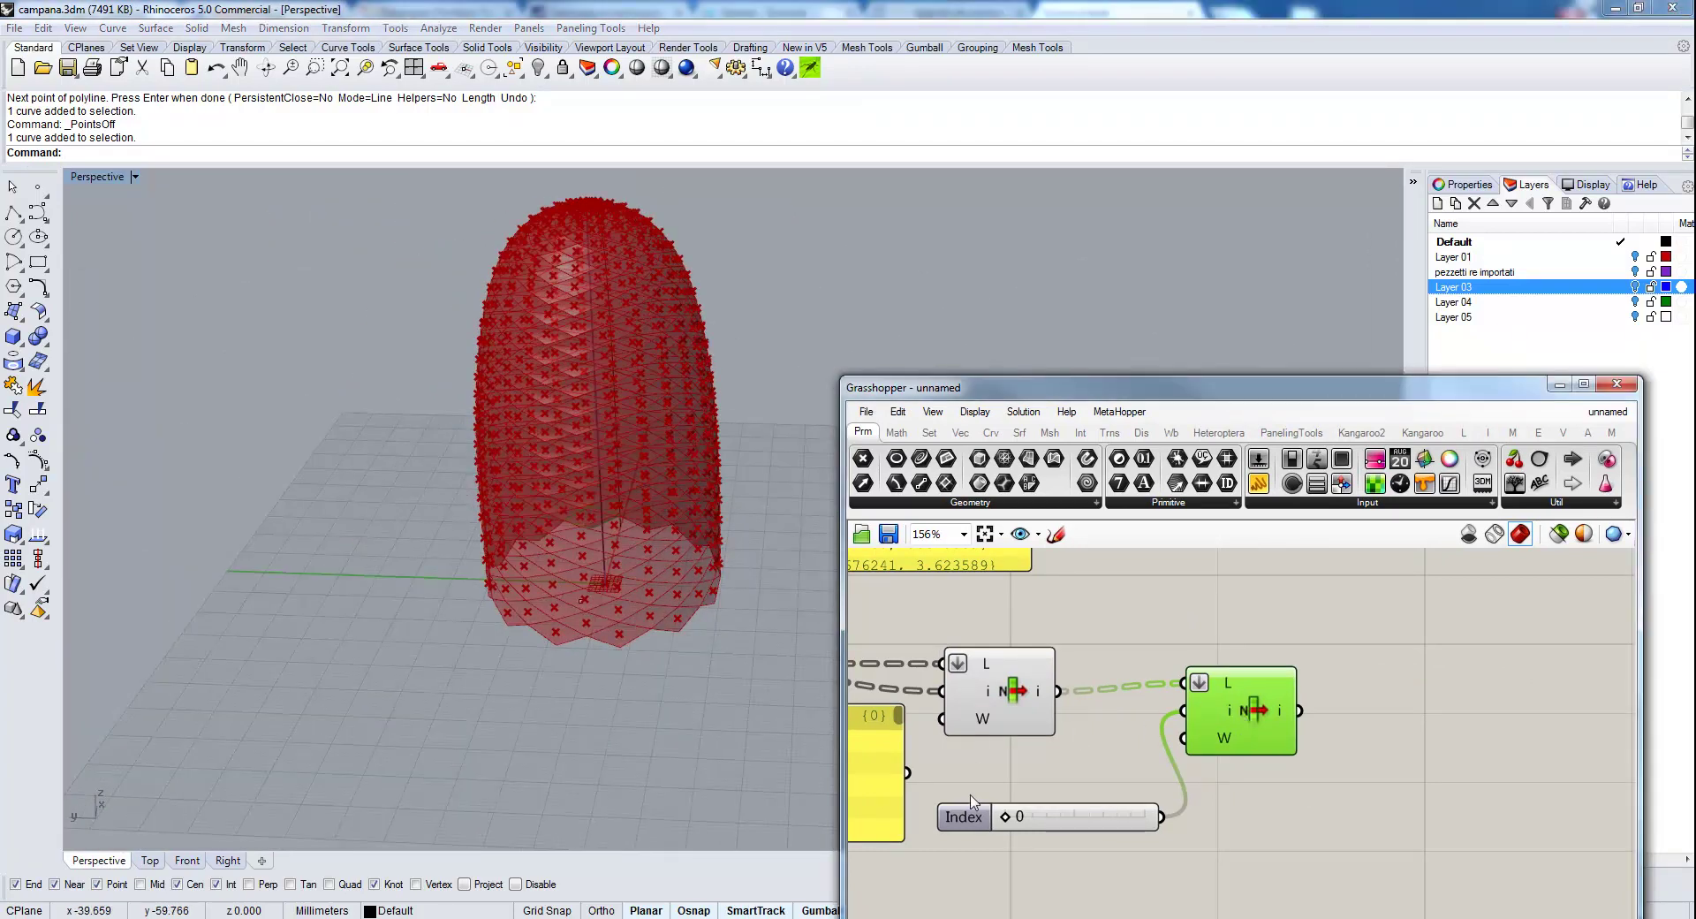
drag(1007, 822, 981, 826)
mouse_move(640, 626)
right_down()
mouse_move(705, 551)
mouse_move(851, 533)
right_up()
shift+right_drag(550, 667, 549, 495)
click(1004, 817)
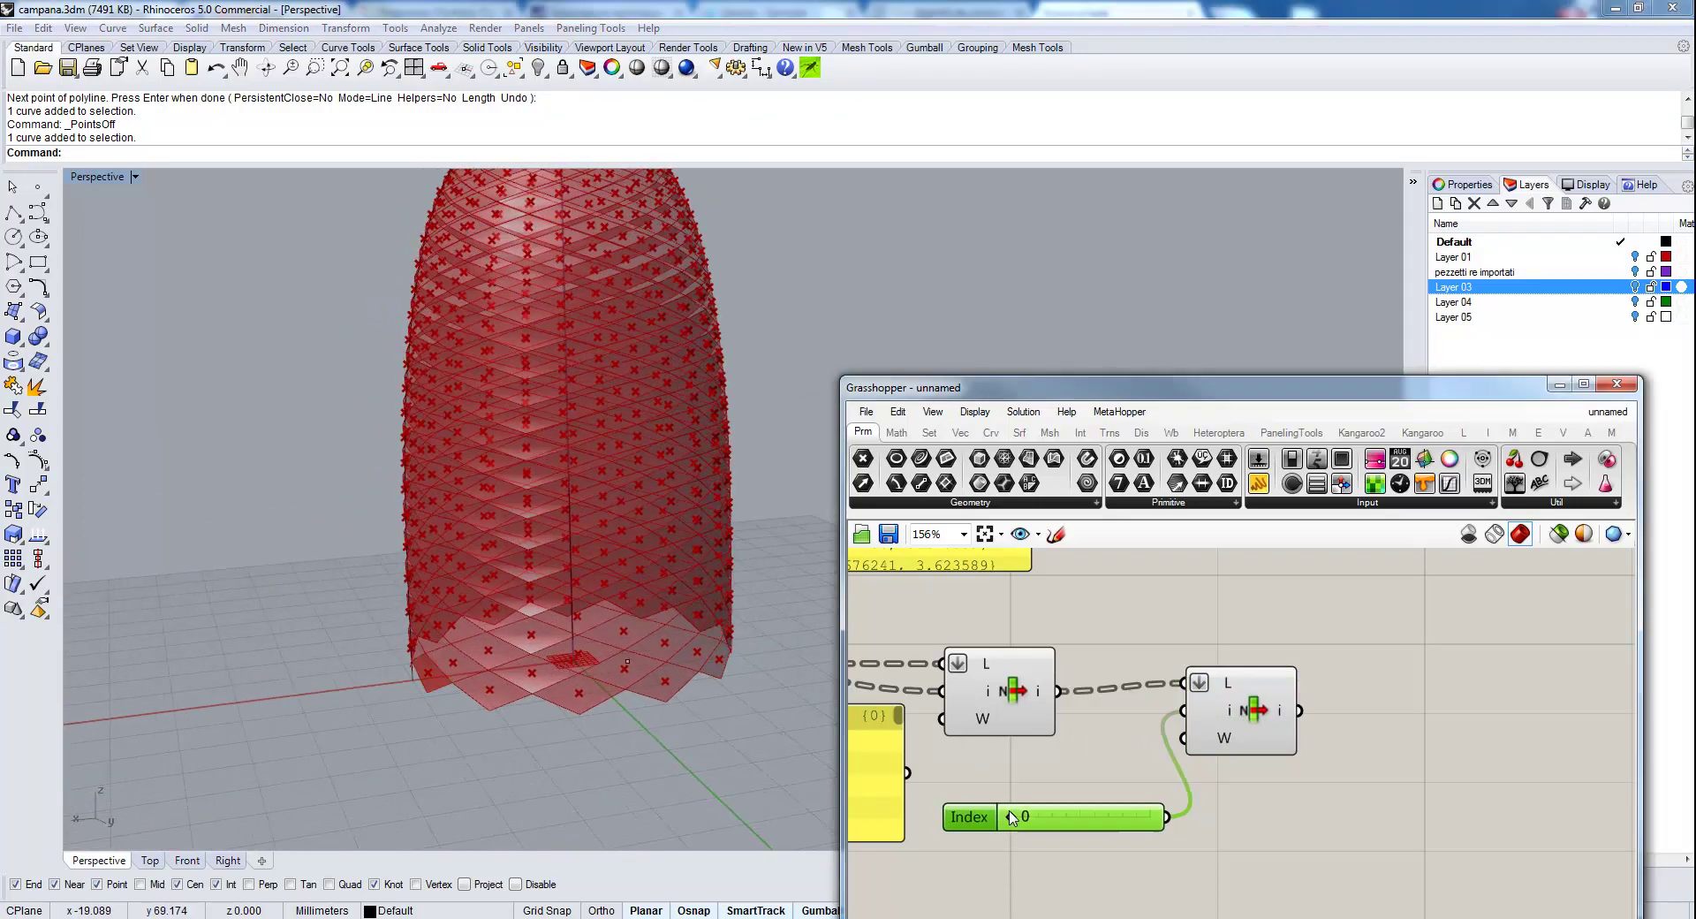
click(1247, 717)
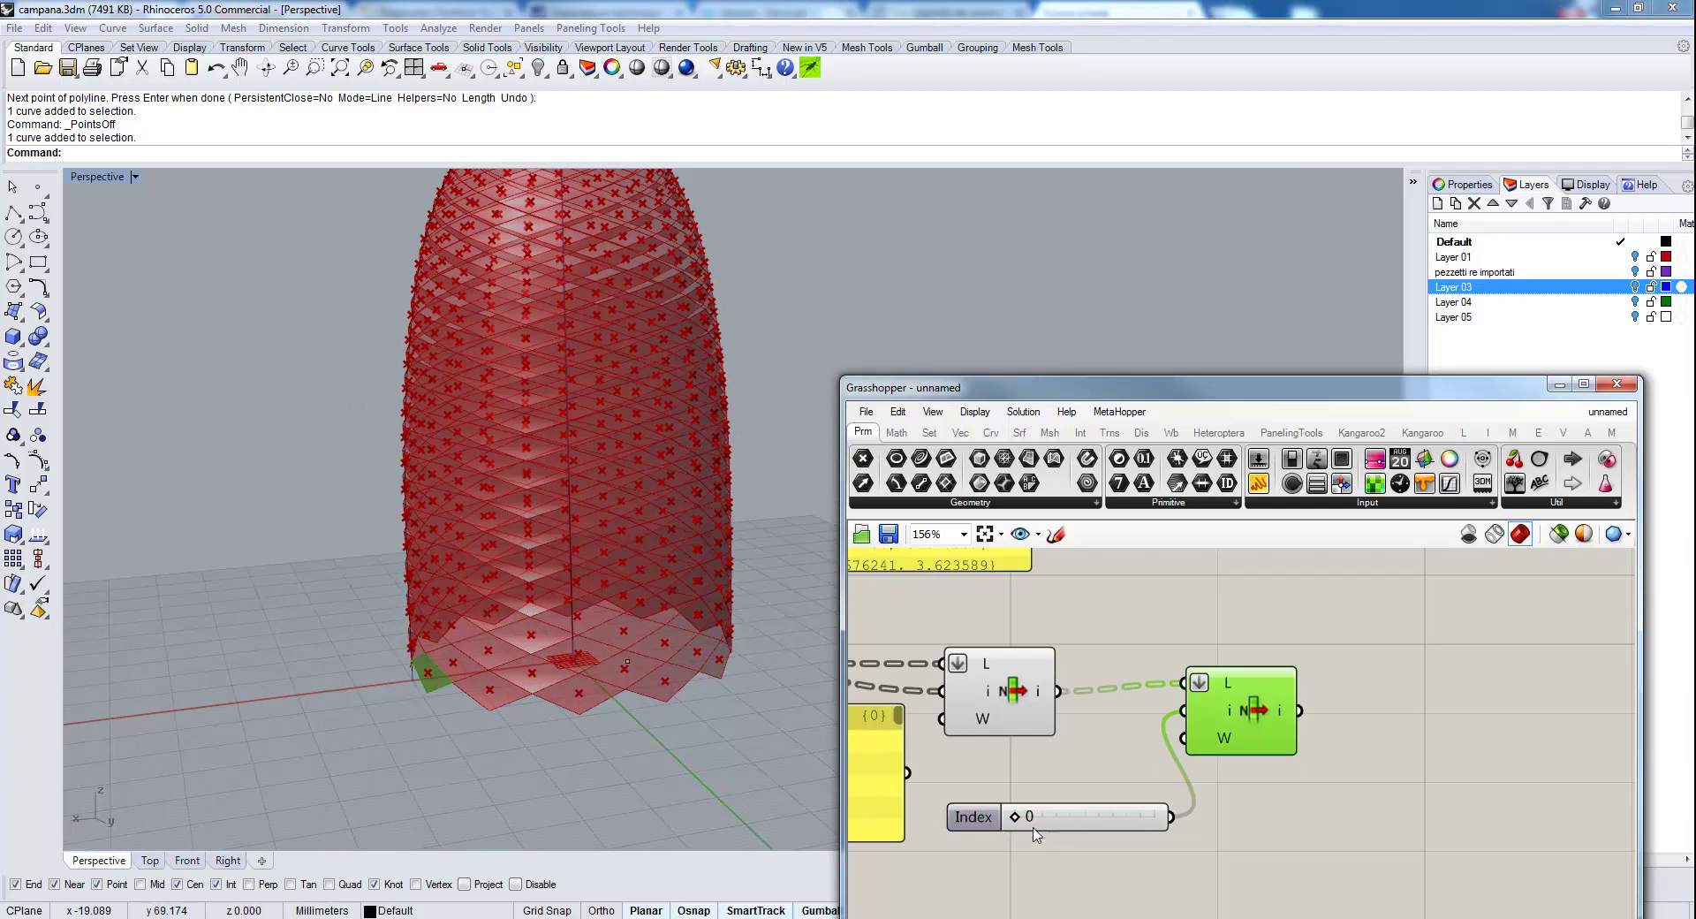
drag(1016, 817, 1135, 828)
shift+right_drag(684, 380, 563, 445)
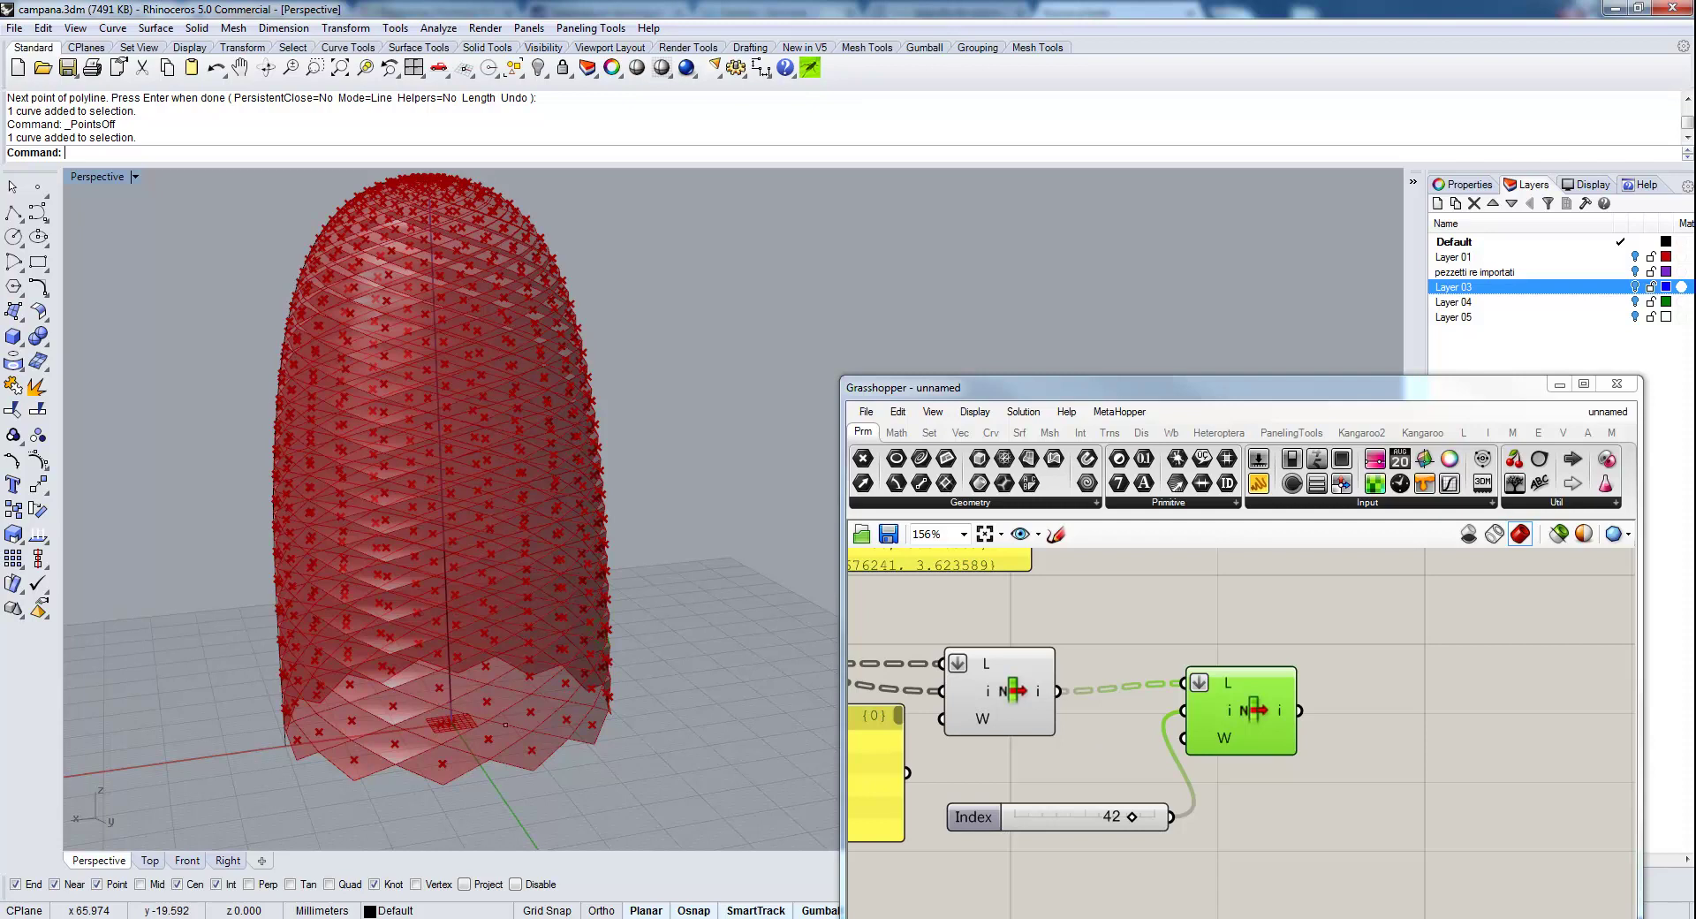
Add a Face Normals component above the second List Item and connect the first List Item's output to its M input.
drag(1078, 388, 1070, 319)
double_click(1353, 616)
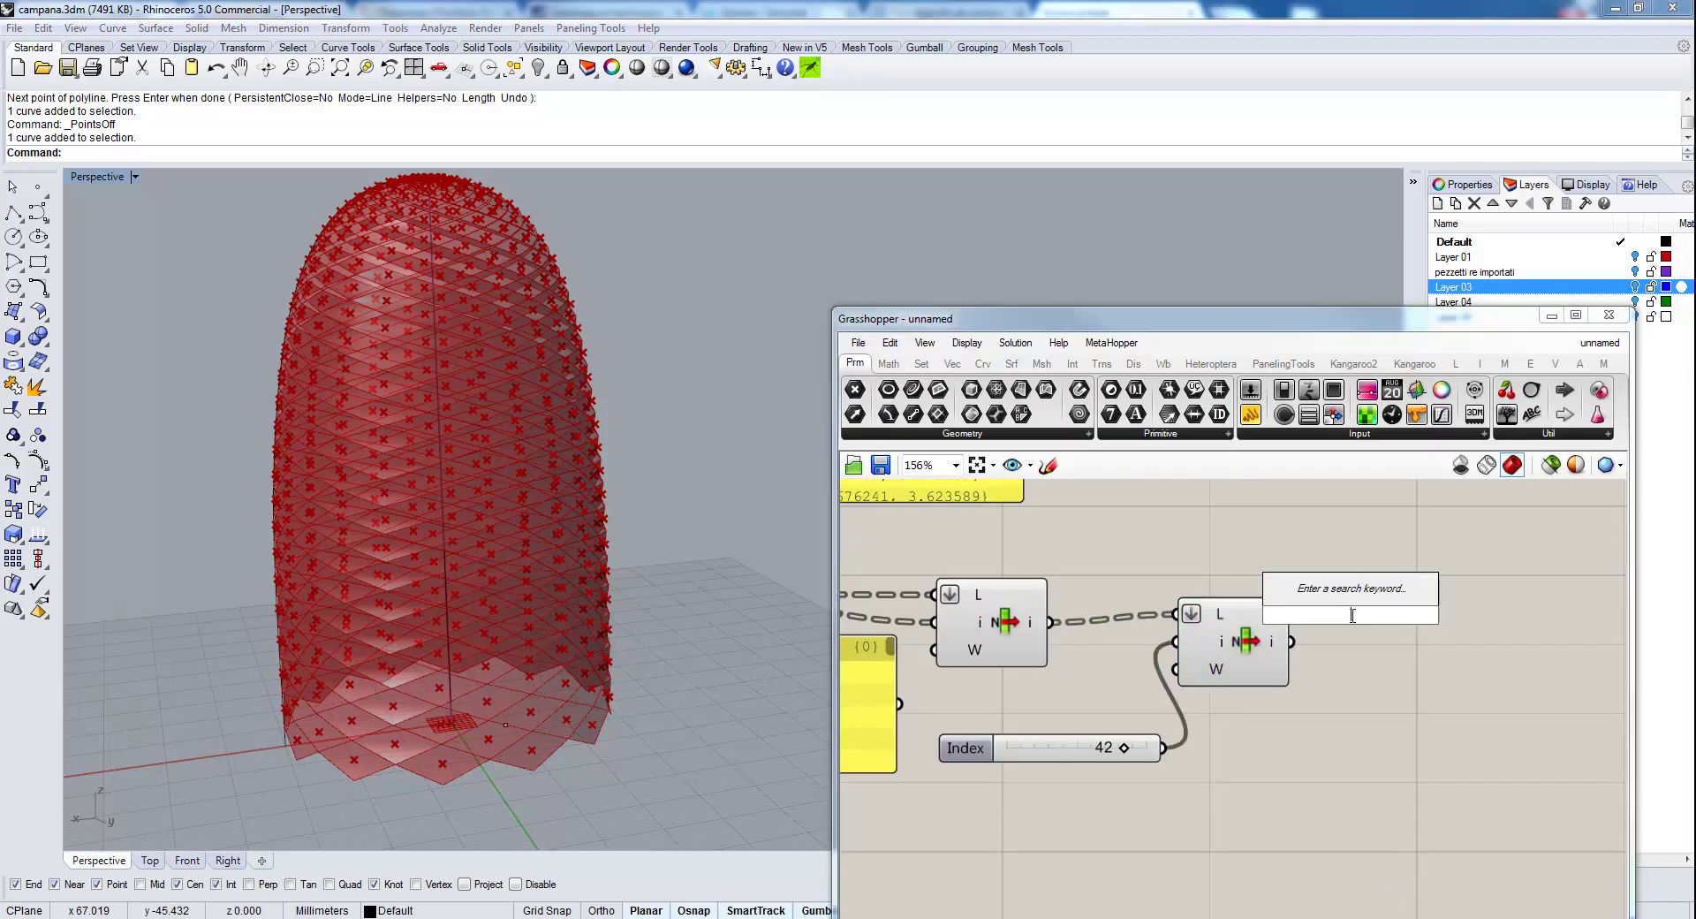
text(nor)
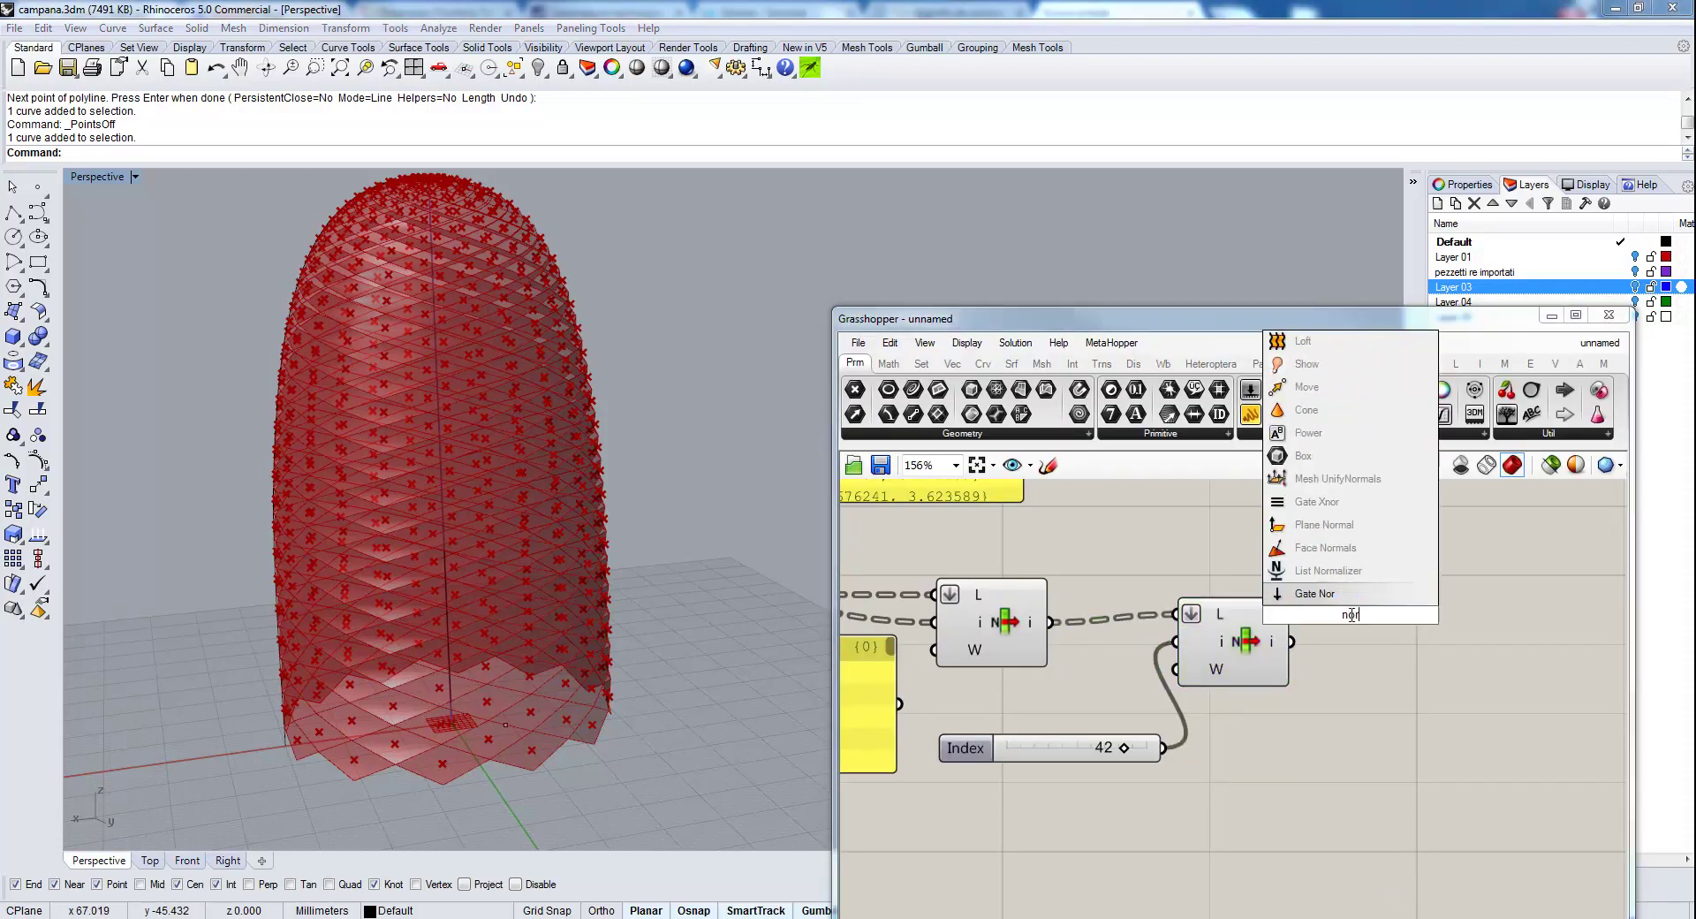
text(ma)
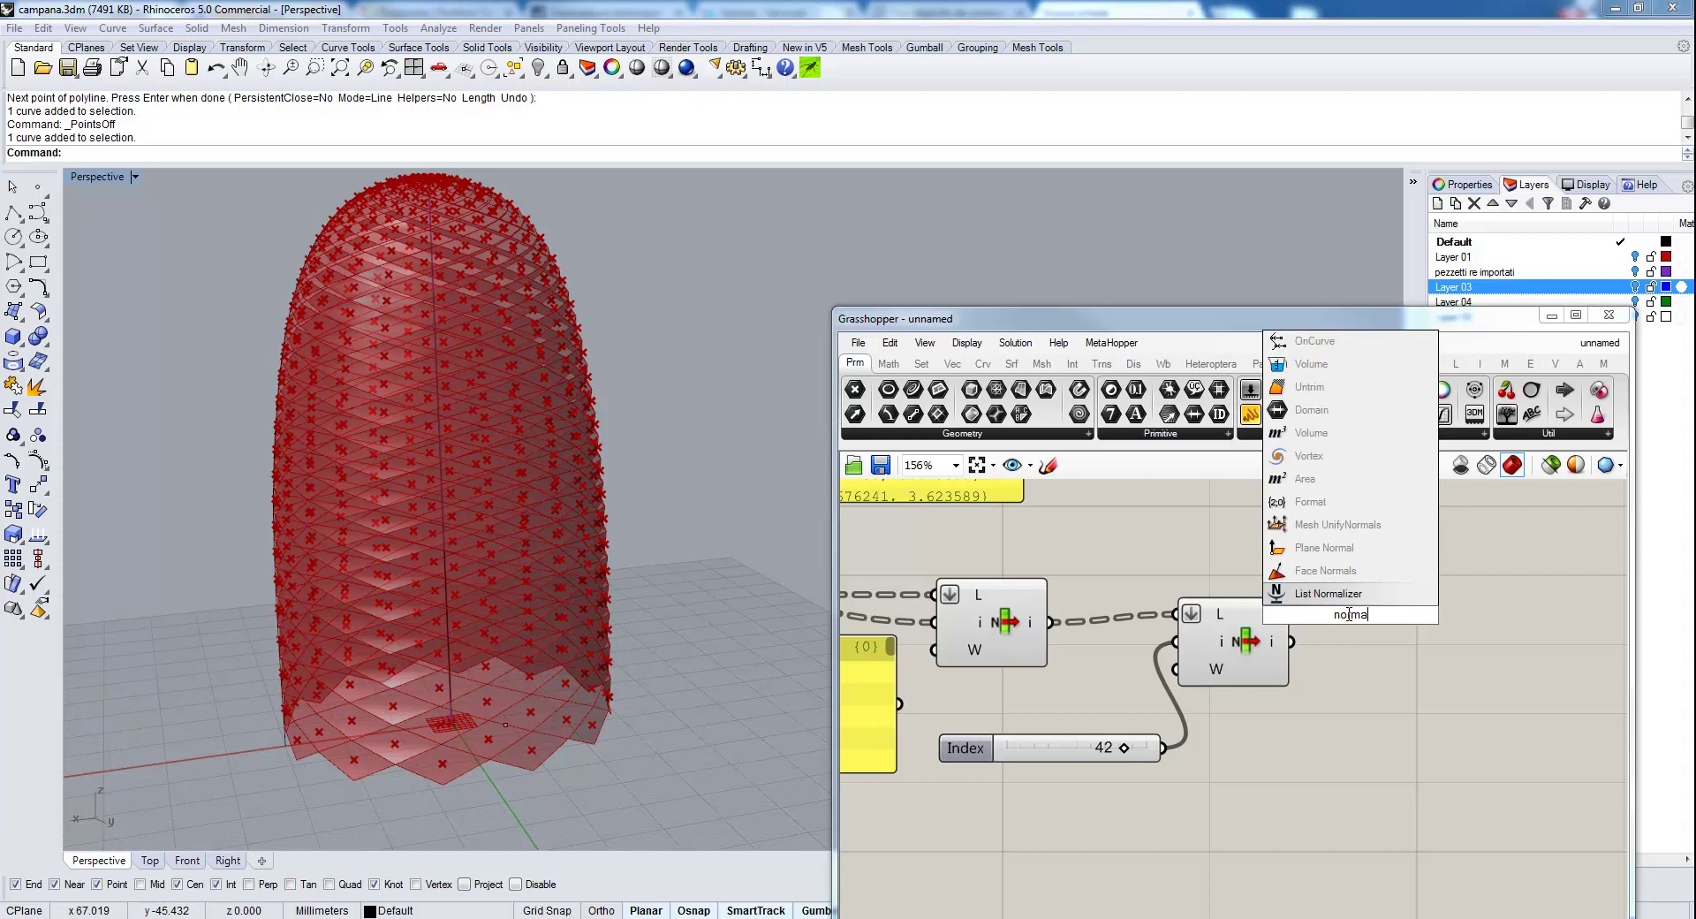
click(1349, 574)
right_drag(1365, 675, 1244, 662)
drag(1239, 602, 1263, 584)
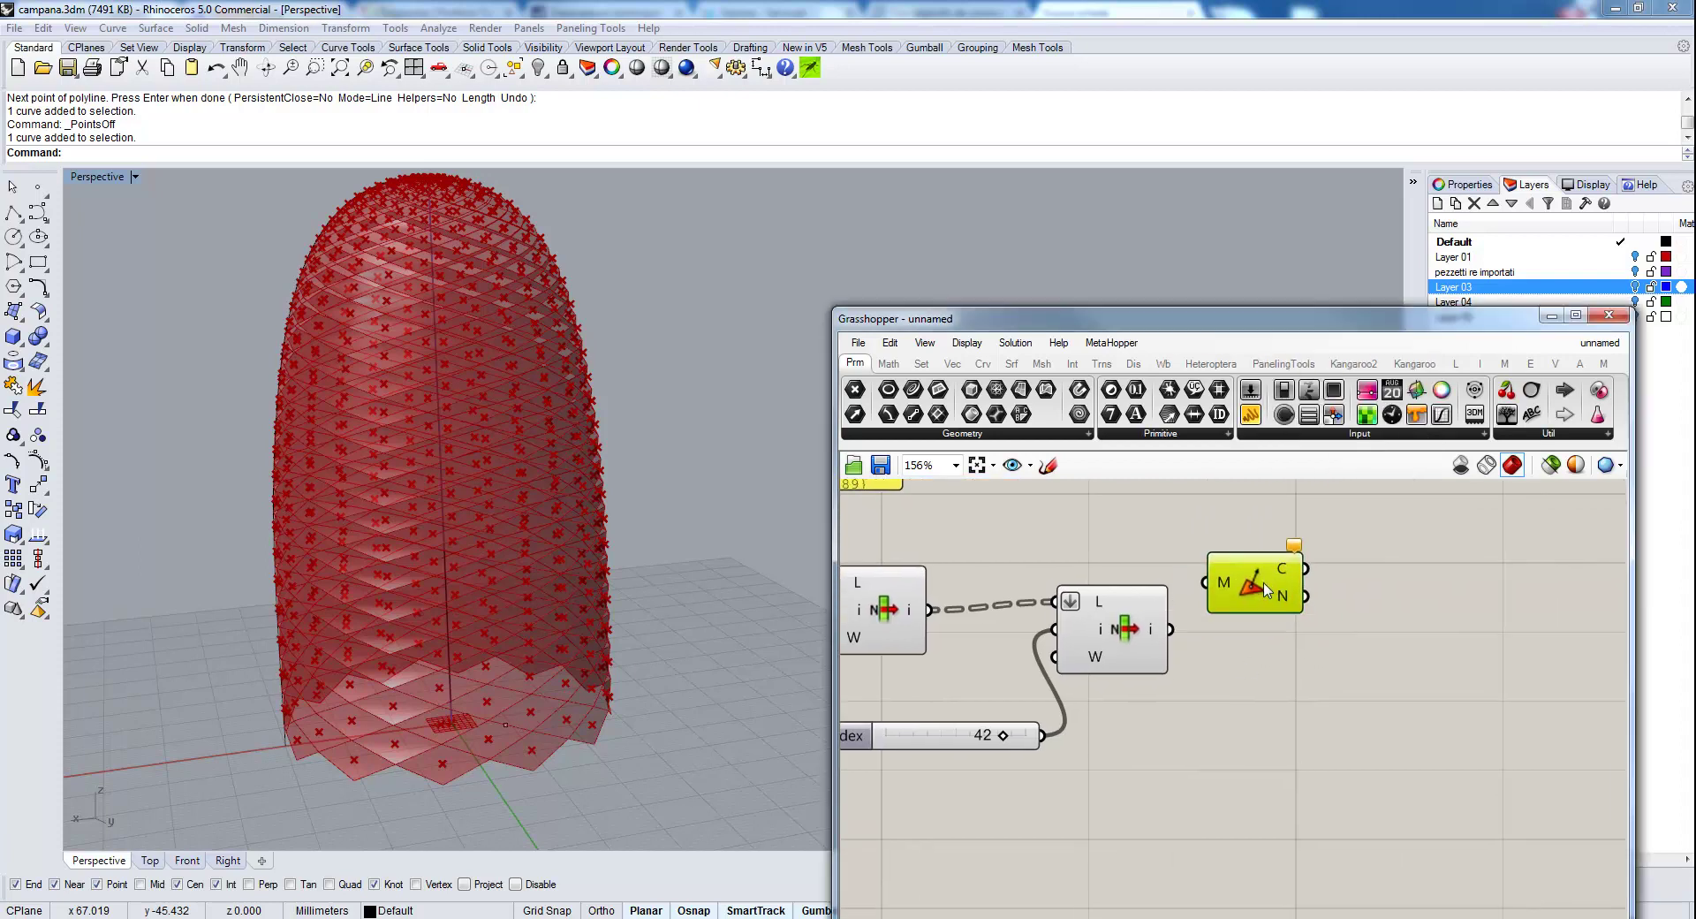
drag(928, 609, 1205, 550)
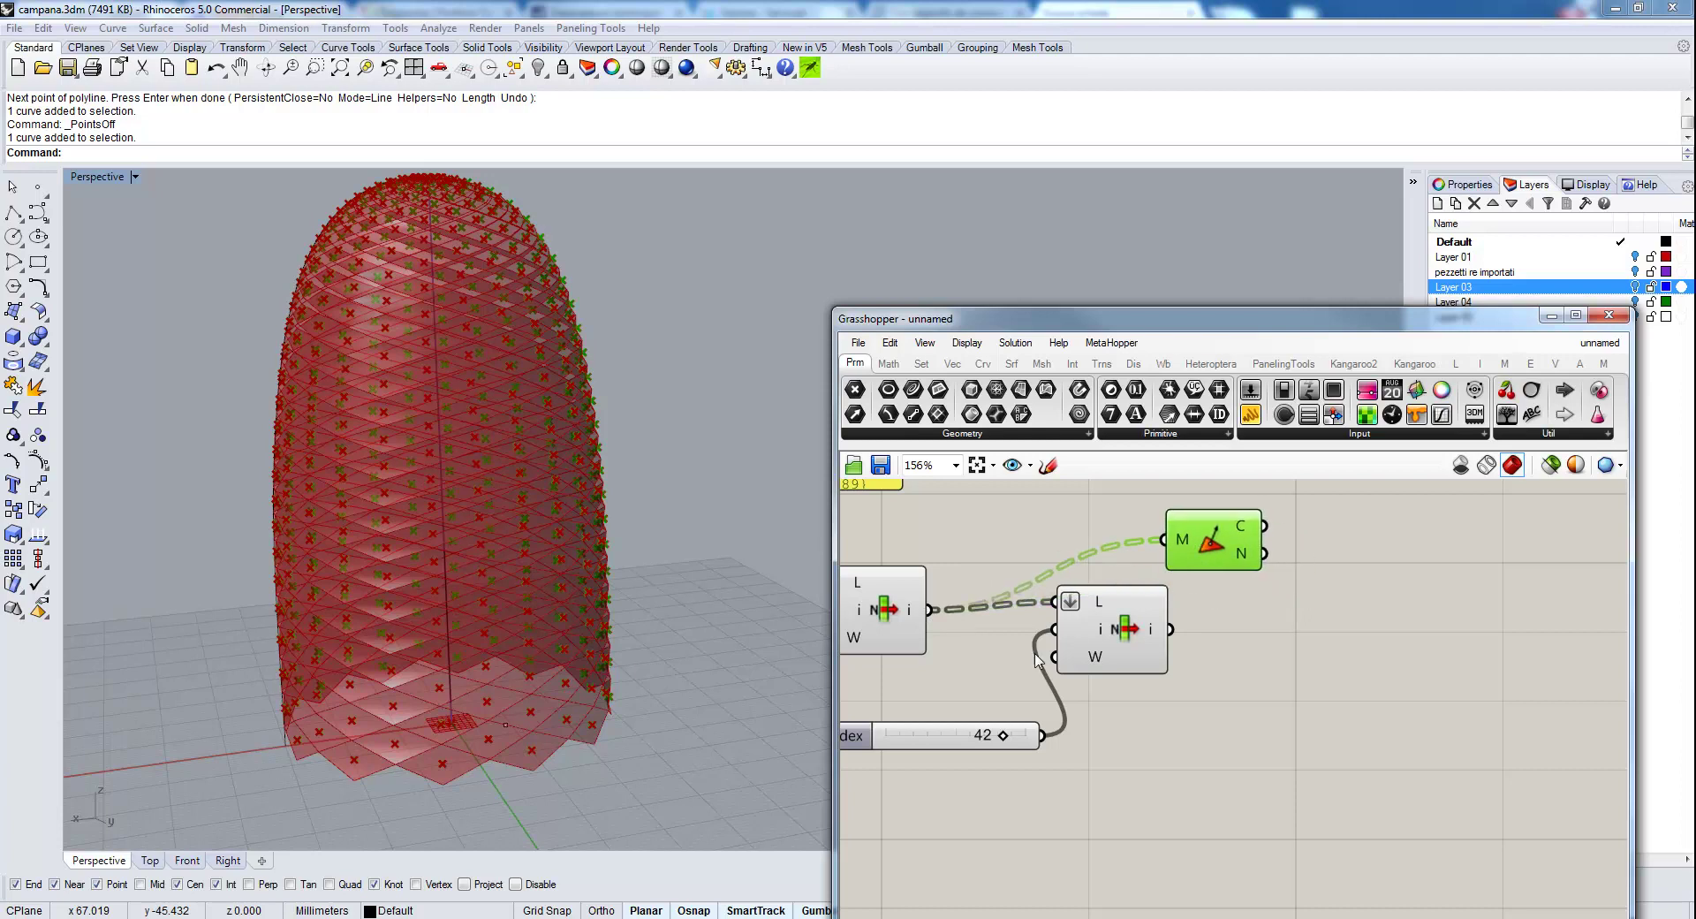
Add an Amplitude component beside Face Normals and connect the N output to its V input.
double_click(1401, 579)
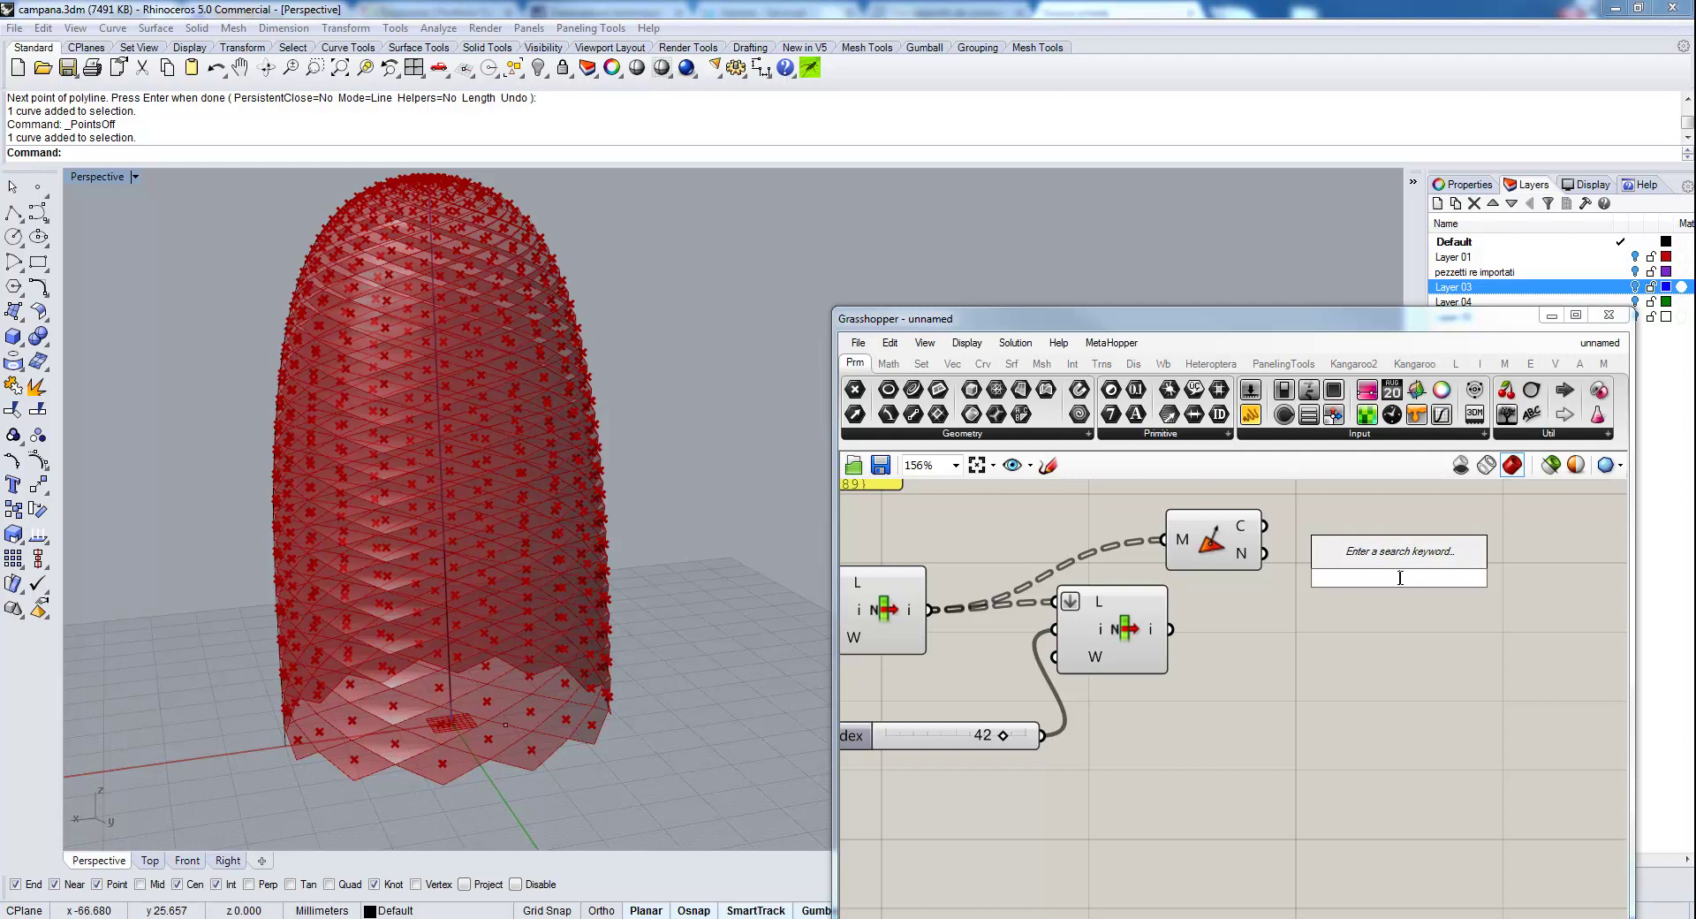
text(amp)
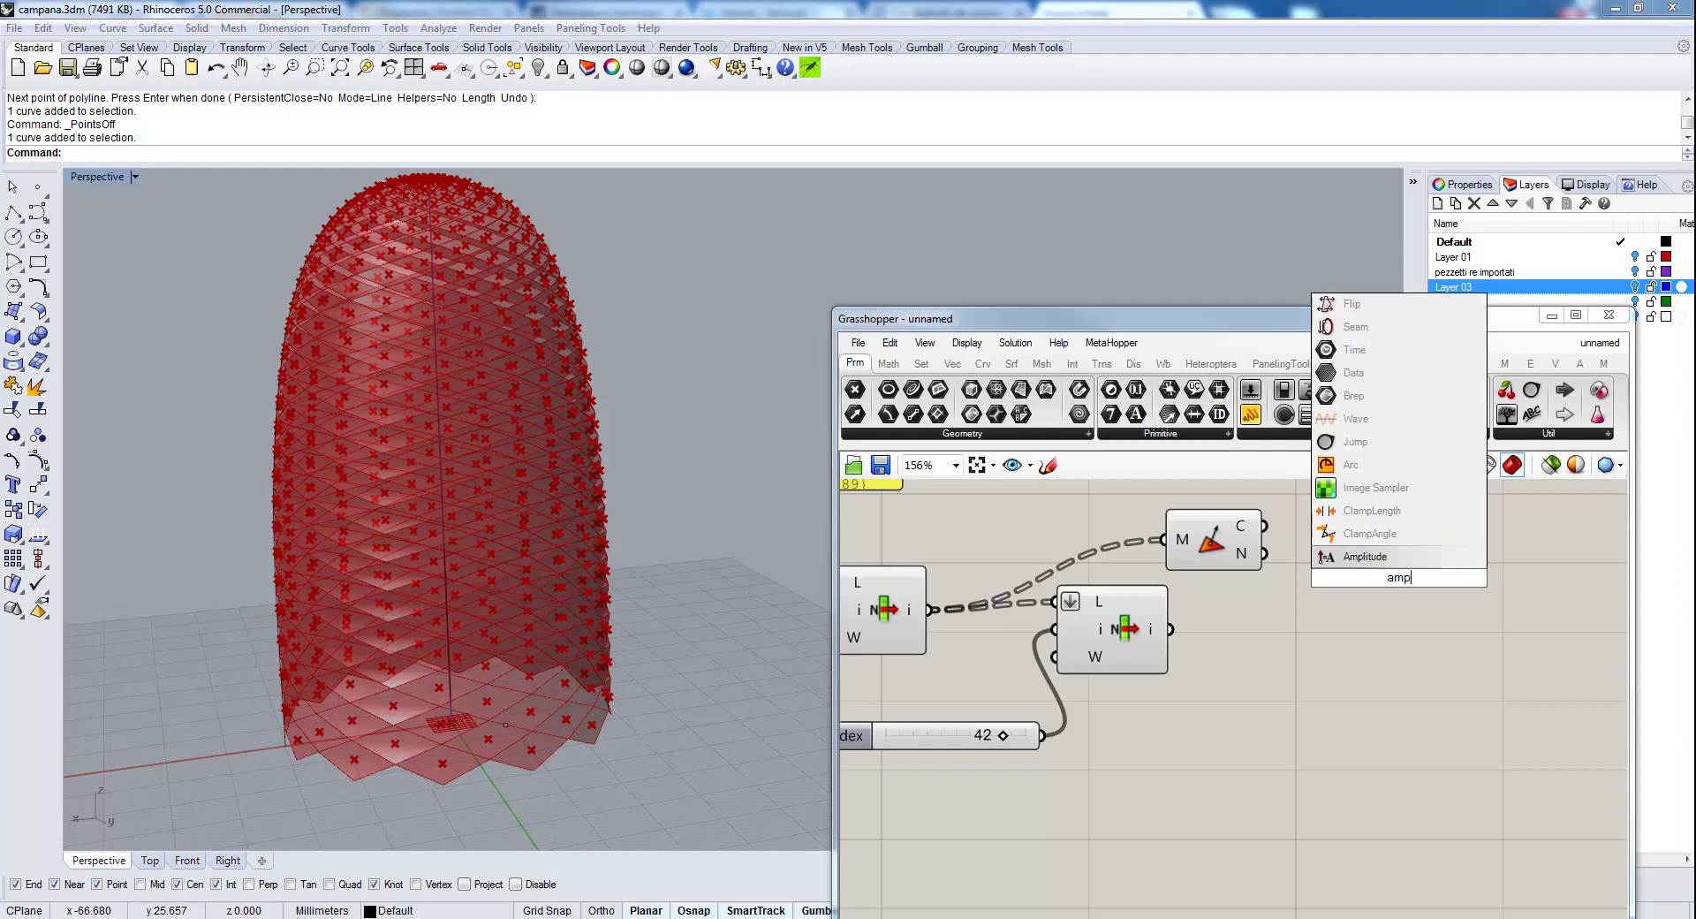
text(litud)
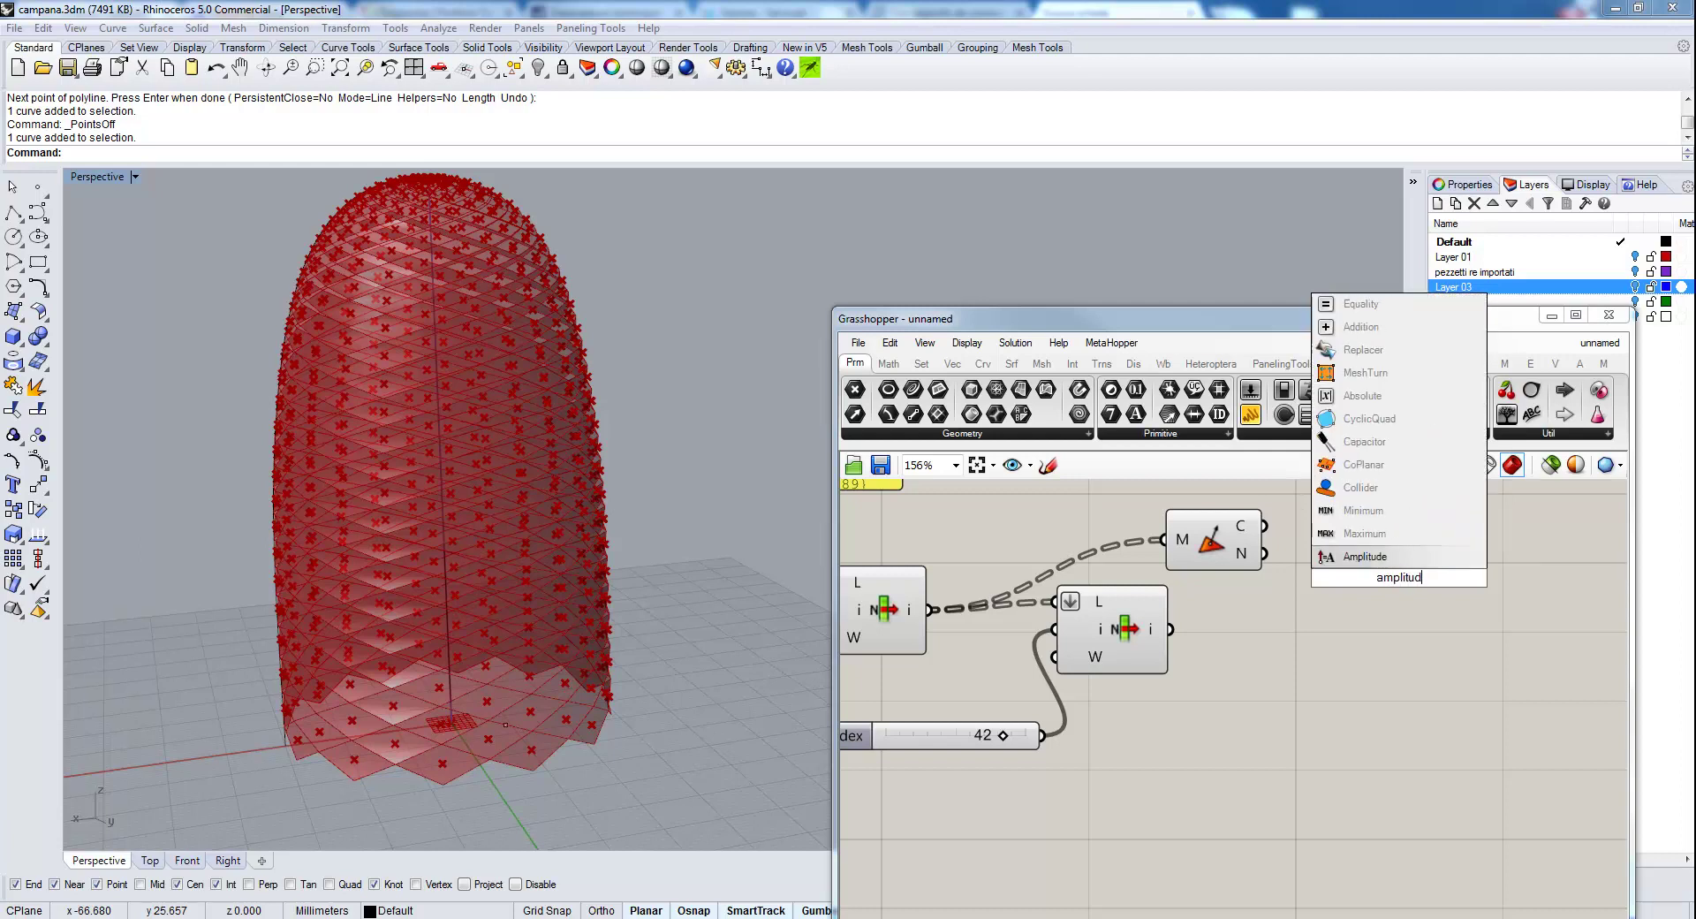
key(Return)
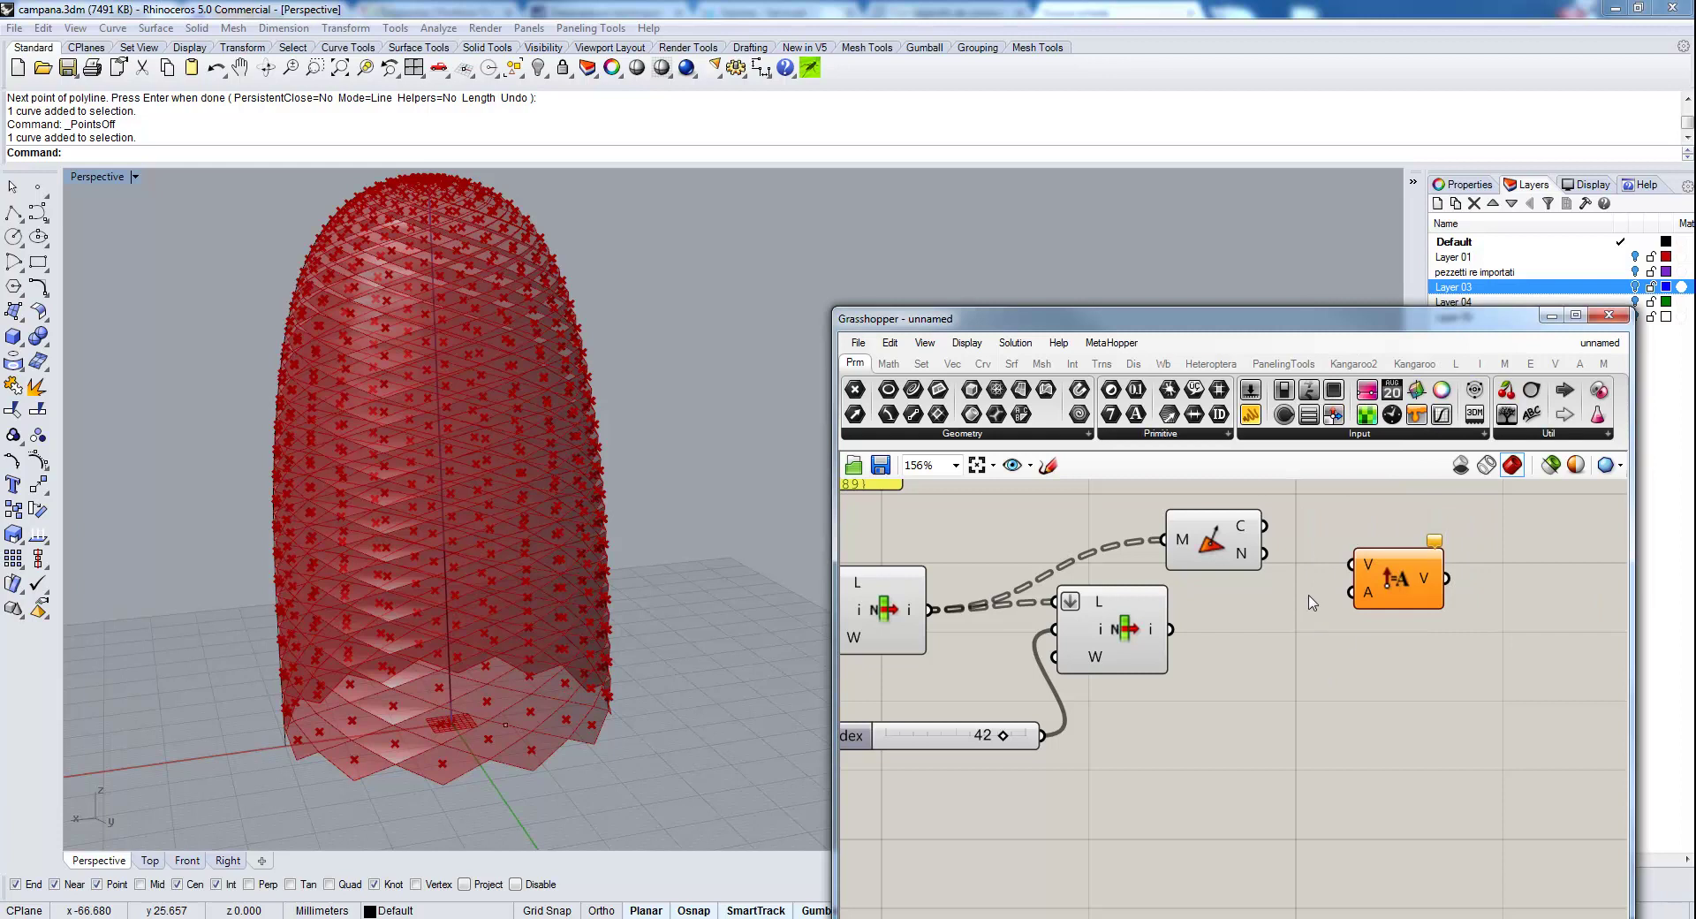
drag(1265, 553, 1450, 575)
Add a number slider ranging from -1.00 to 1 and connect it to the Amplitude component's A input.
double_click(1278, 694)
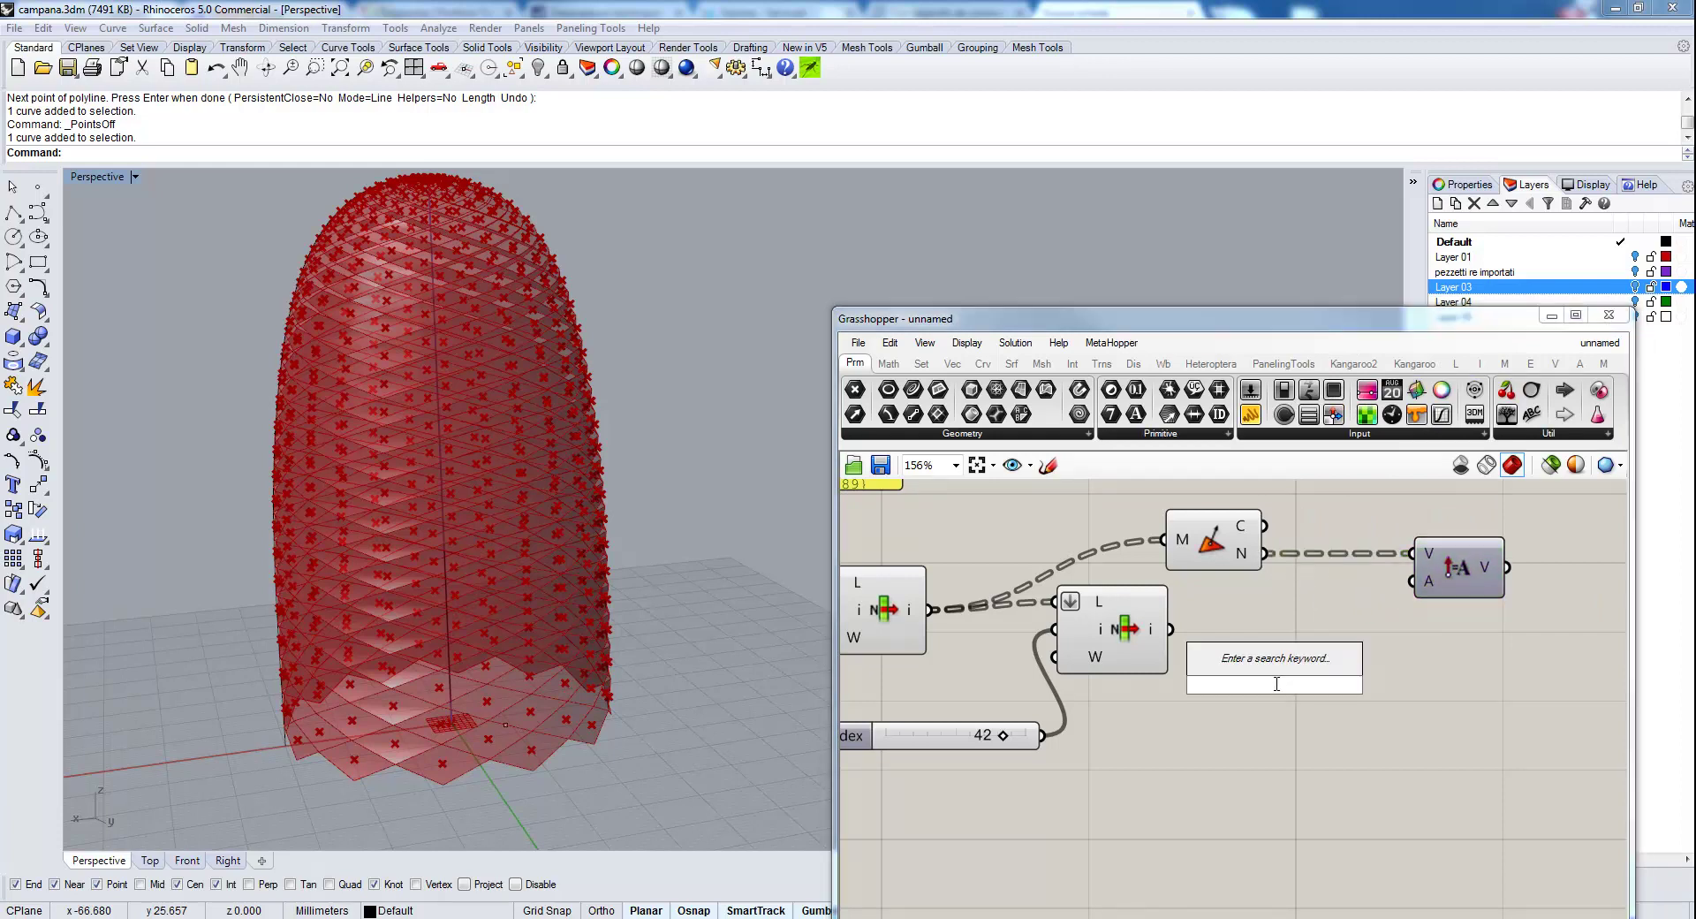
text(-)
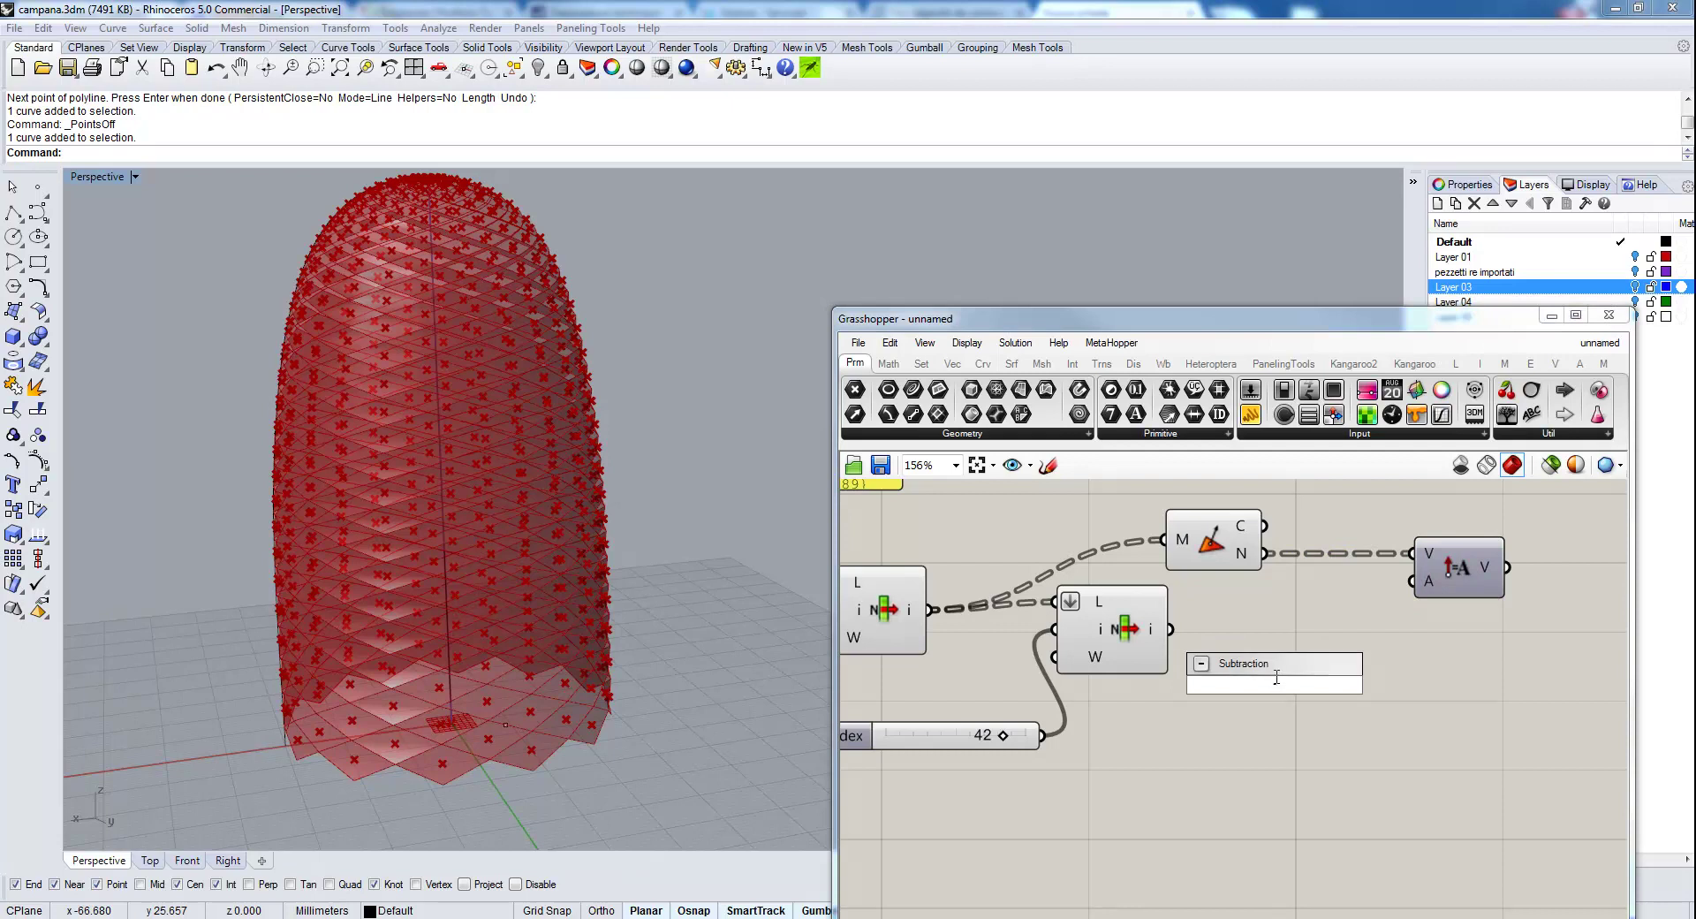
text(1.00)
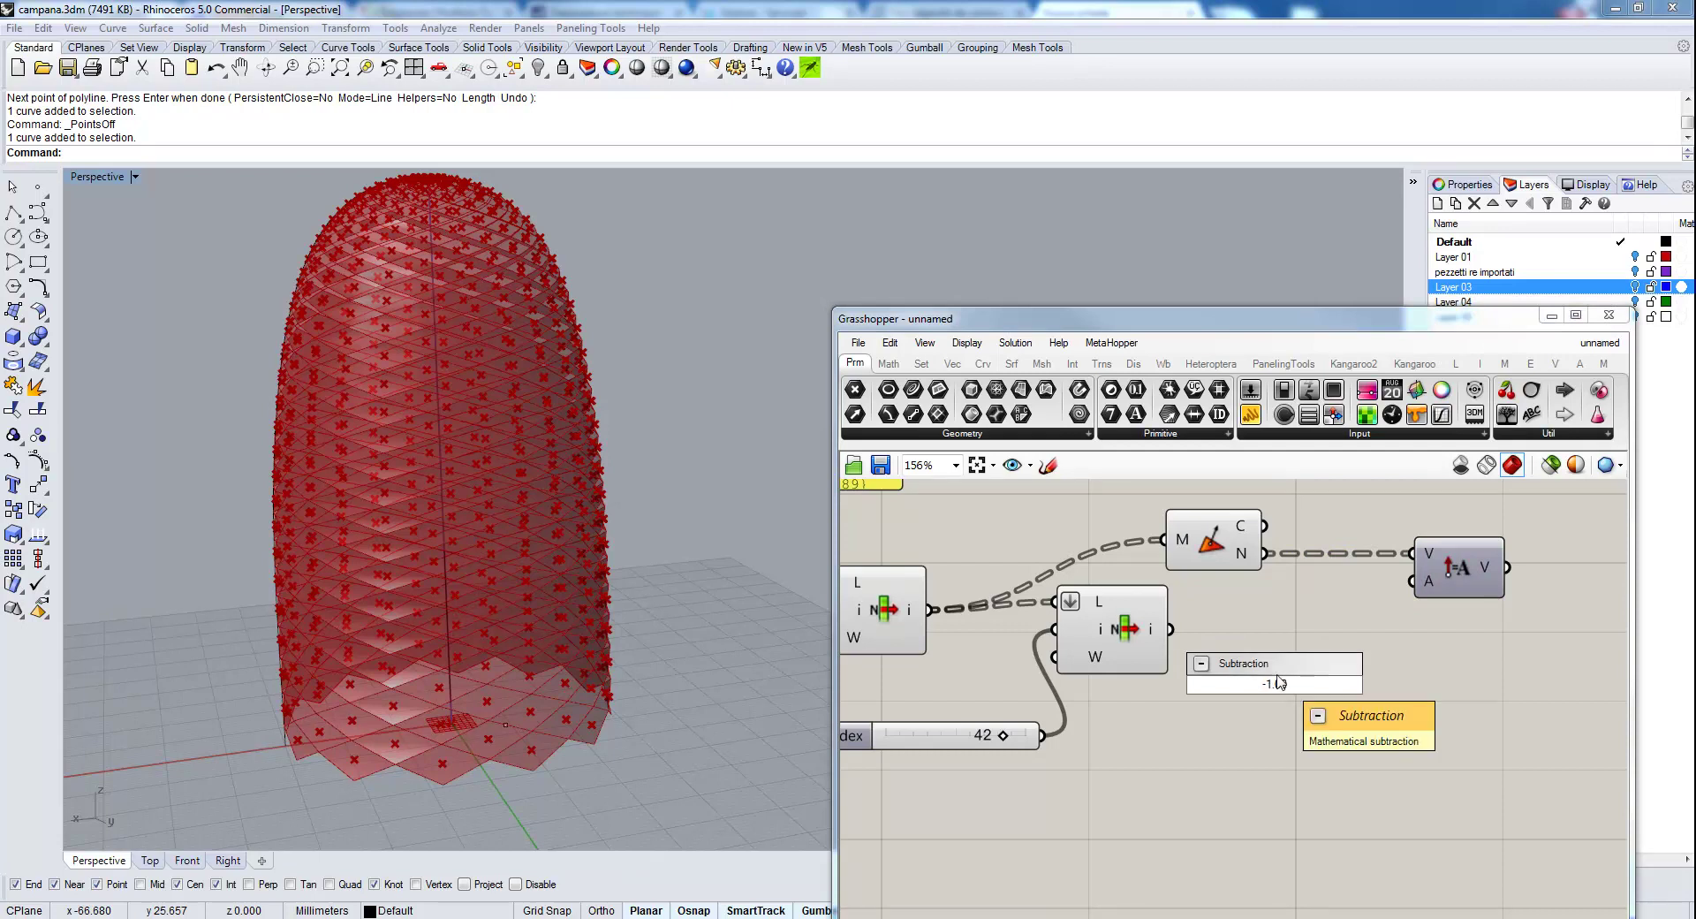
text(<1.)
key(Return)
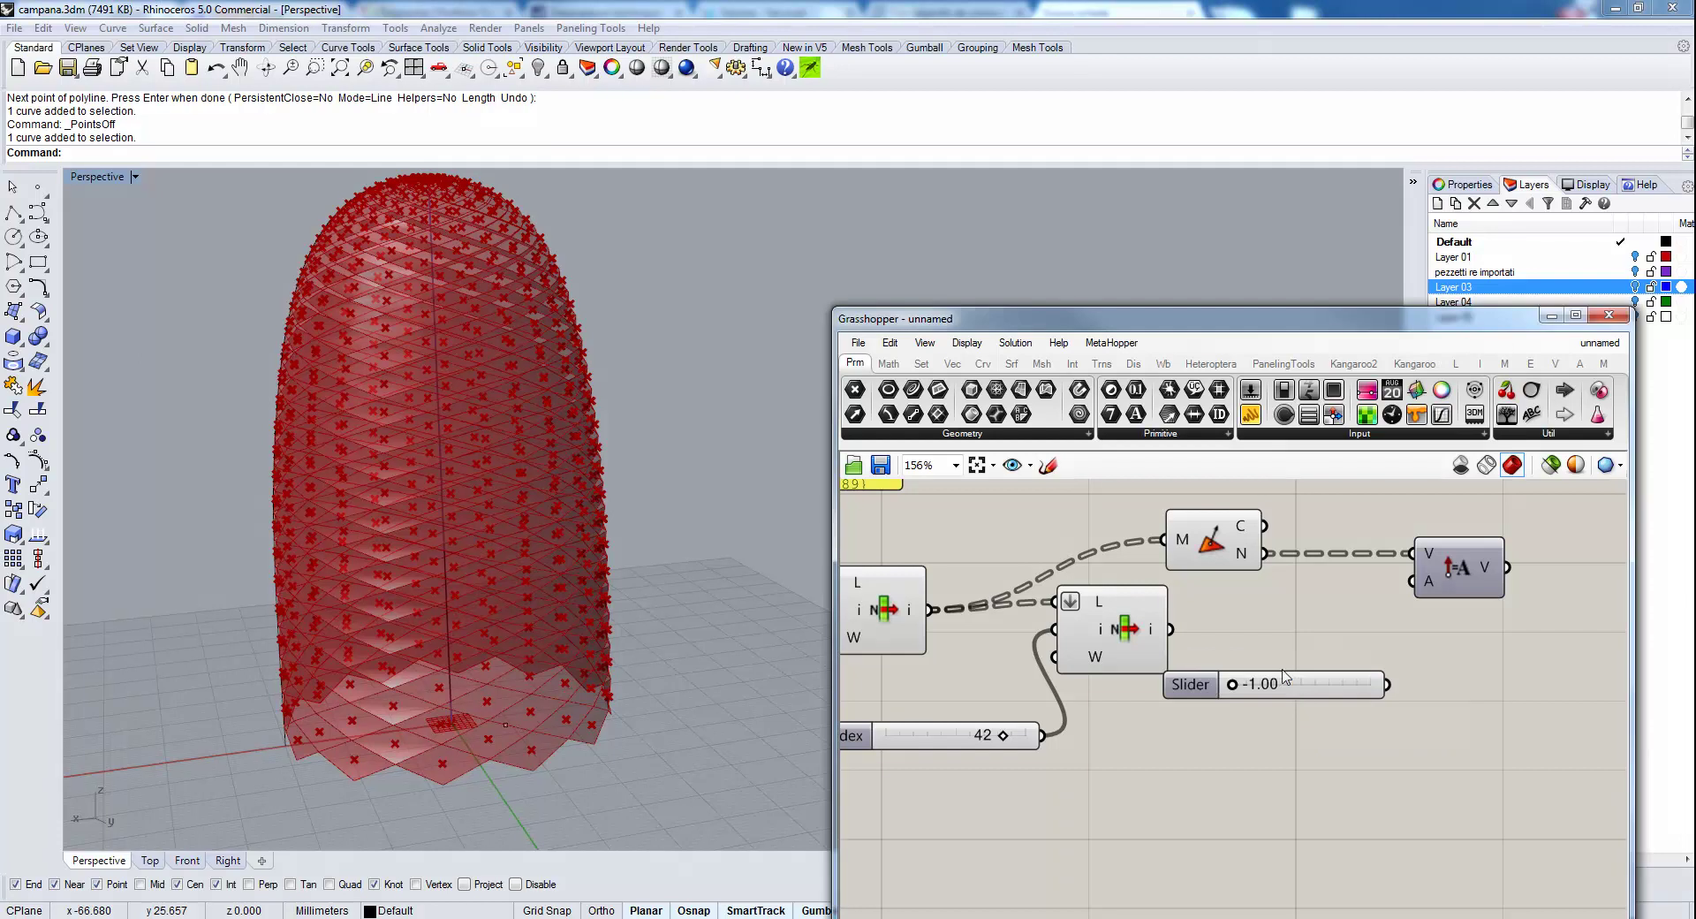
drag(1388, 685, 1414, 582)
Add a Move component beside Amplitude and connect Amplitude's V output to its T input.
right_drag(1487, 651, 1105, 684)
double_click(1319, 631)
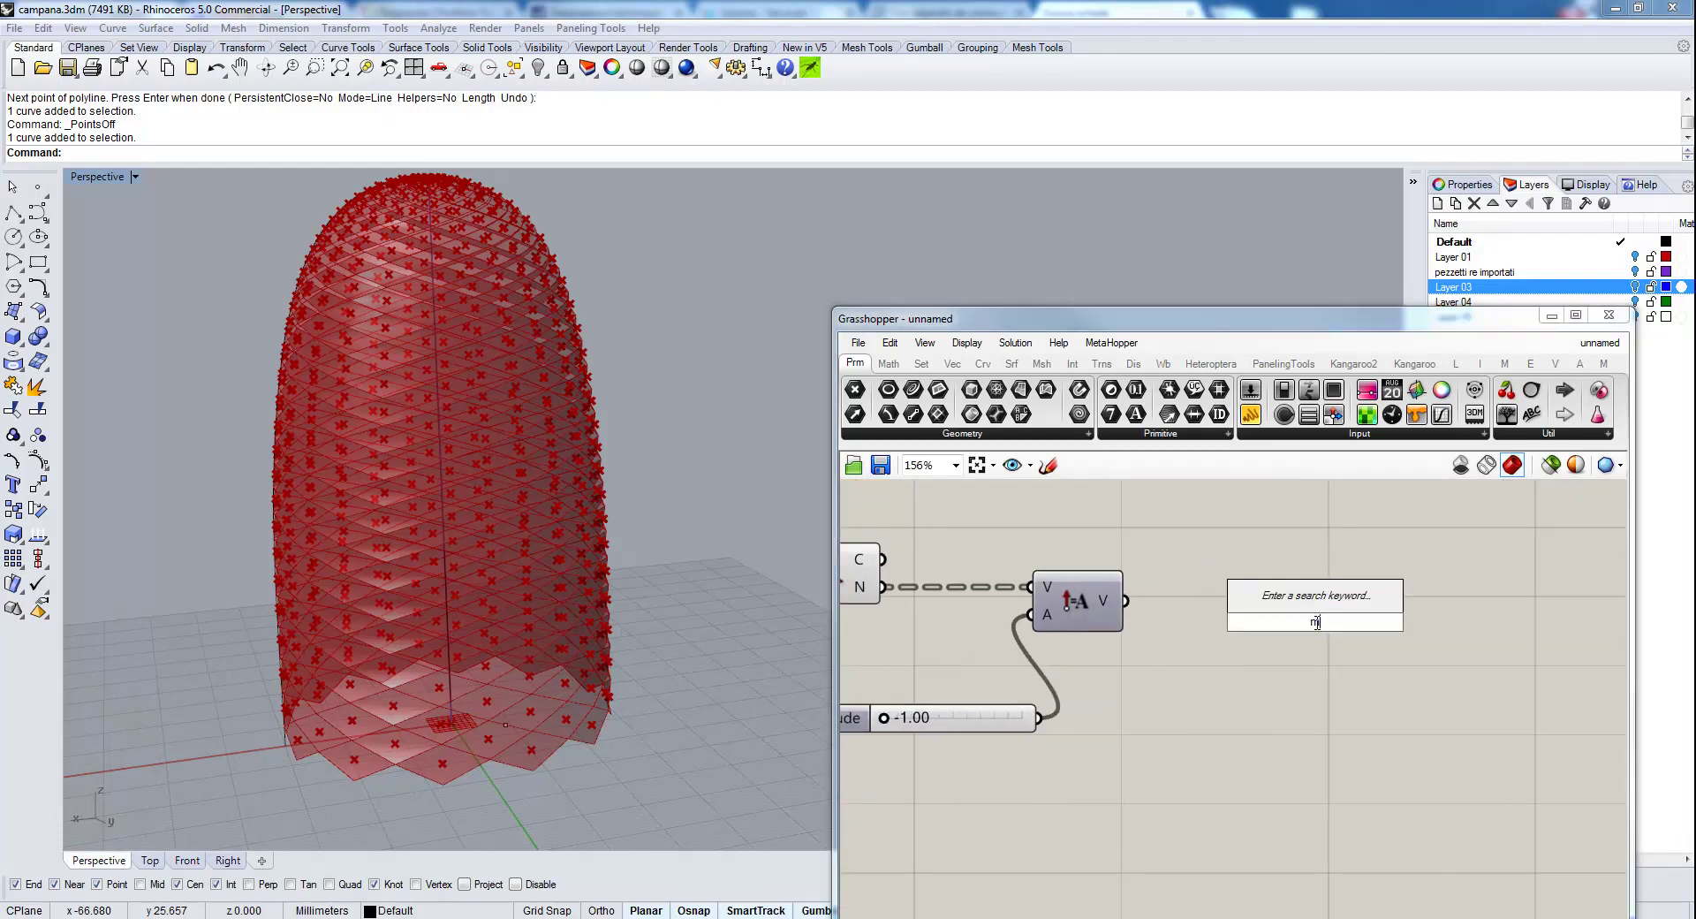
text(move)
key(Return)
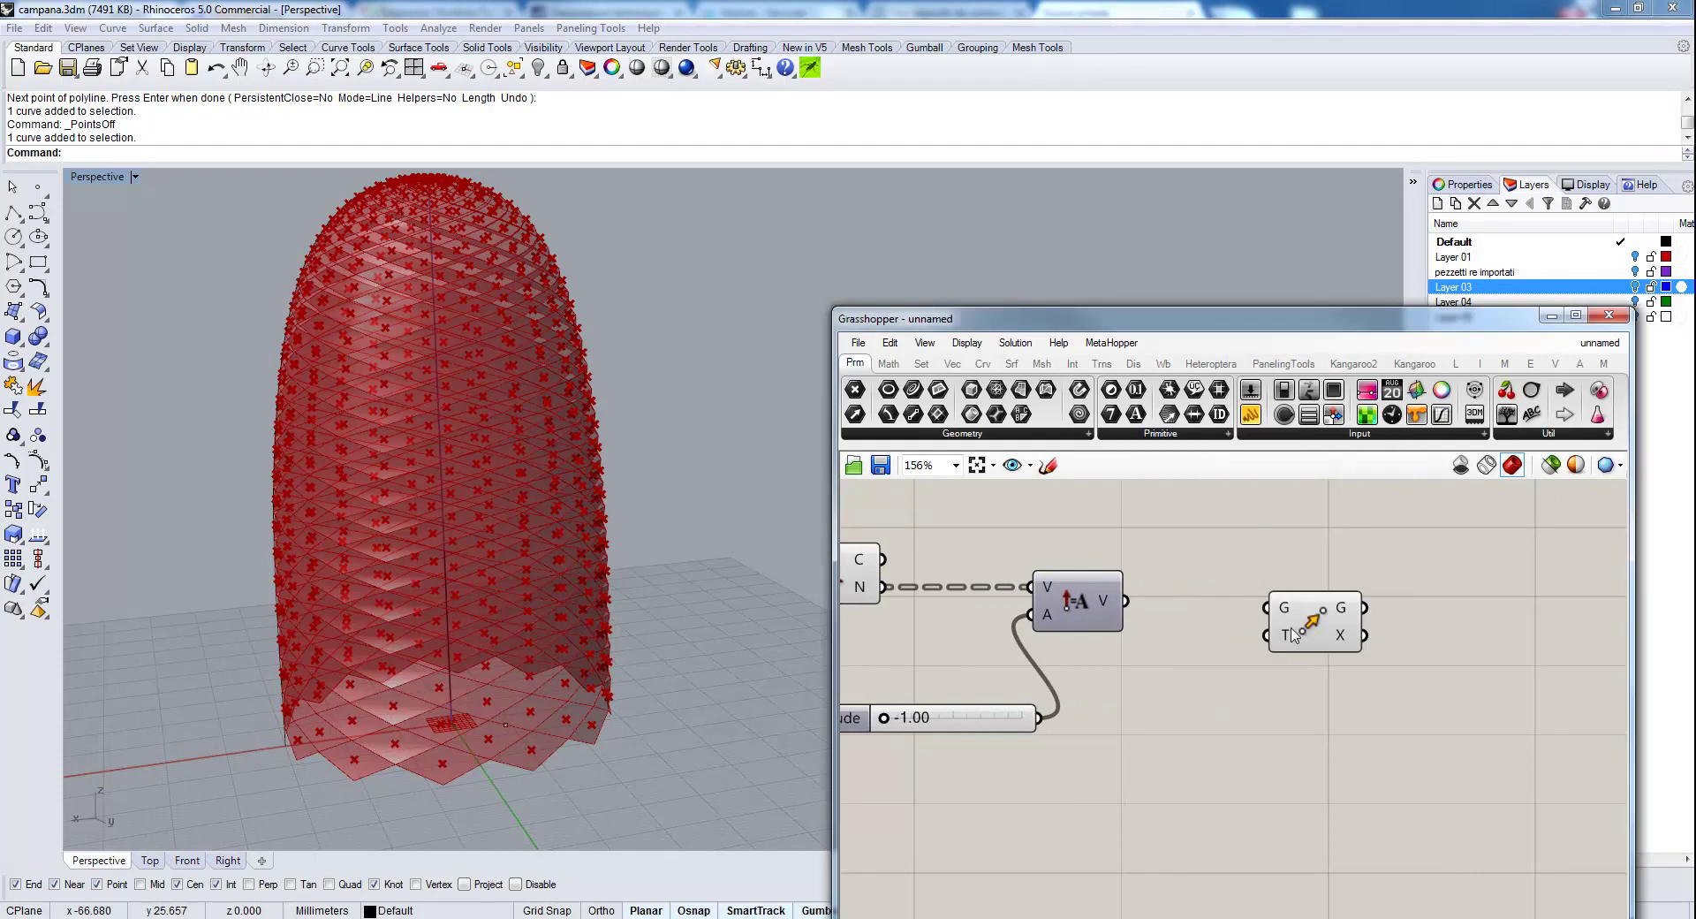
right_drag(976, 634, 999, 666)
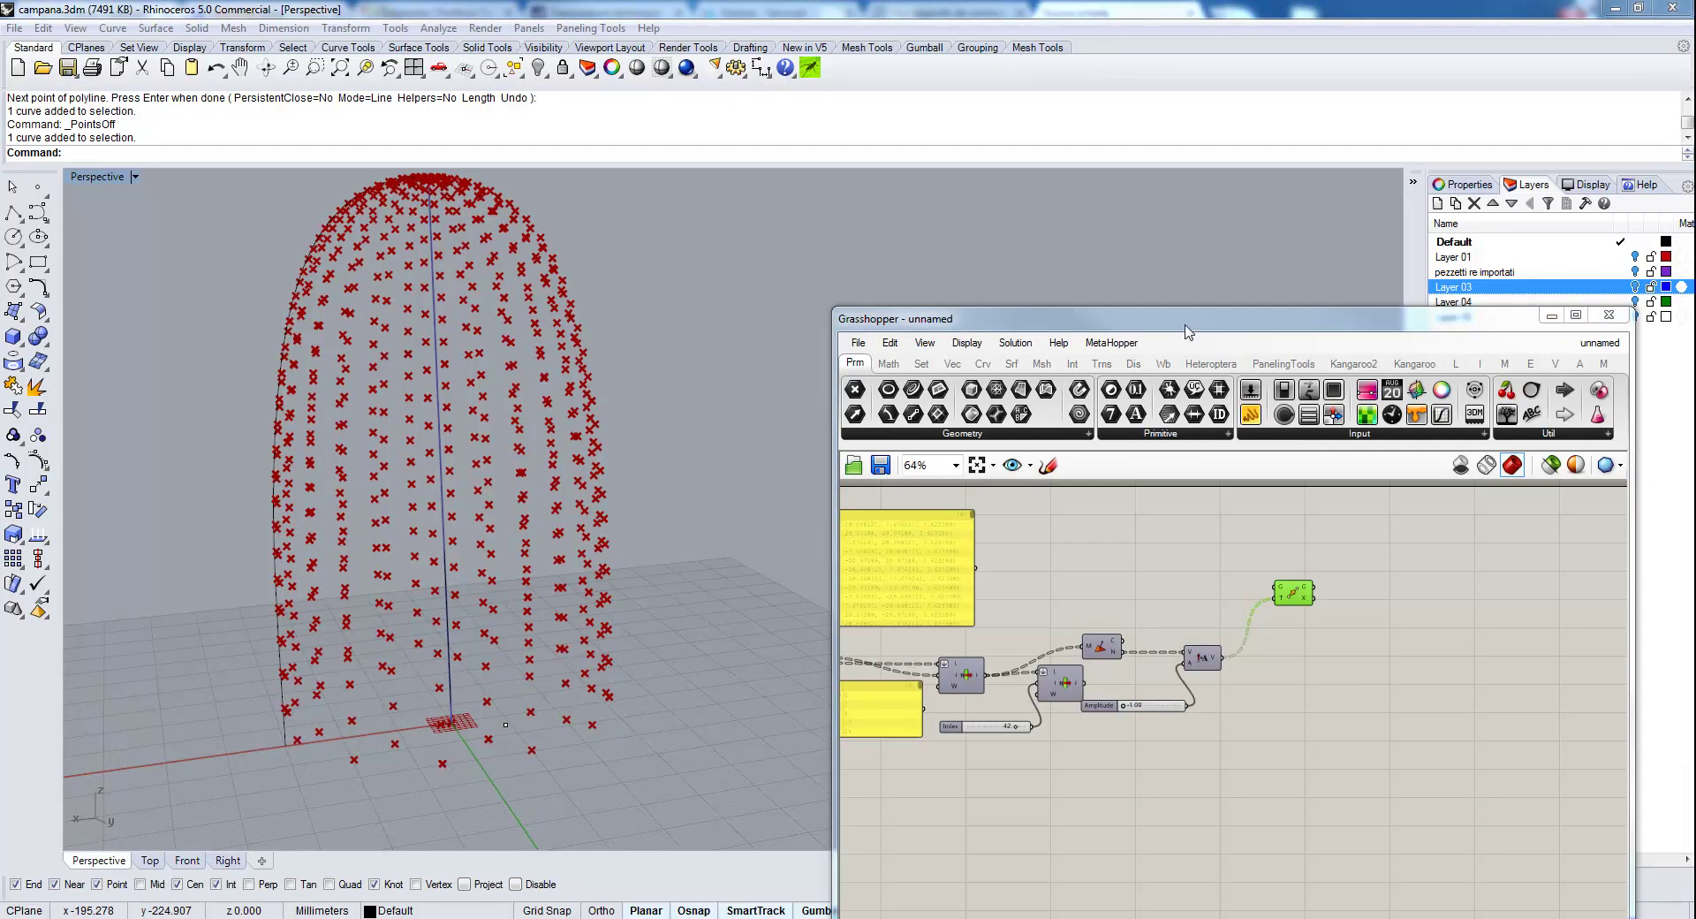
Add a Weaverbird Mesh Window component below Move and connect the first List Item's output to its M input.
click(1162, 363)
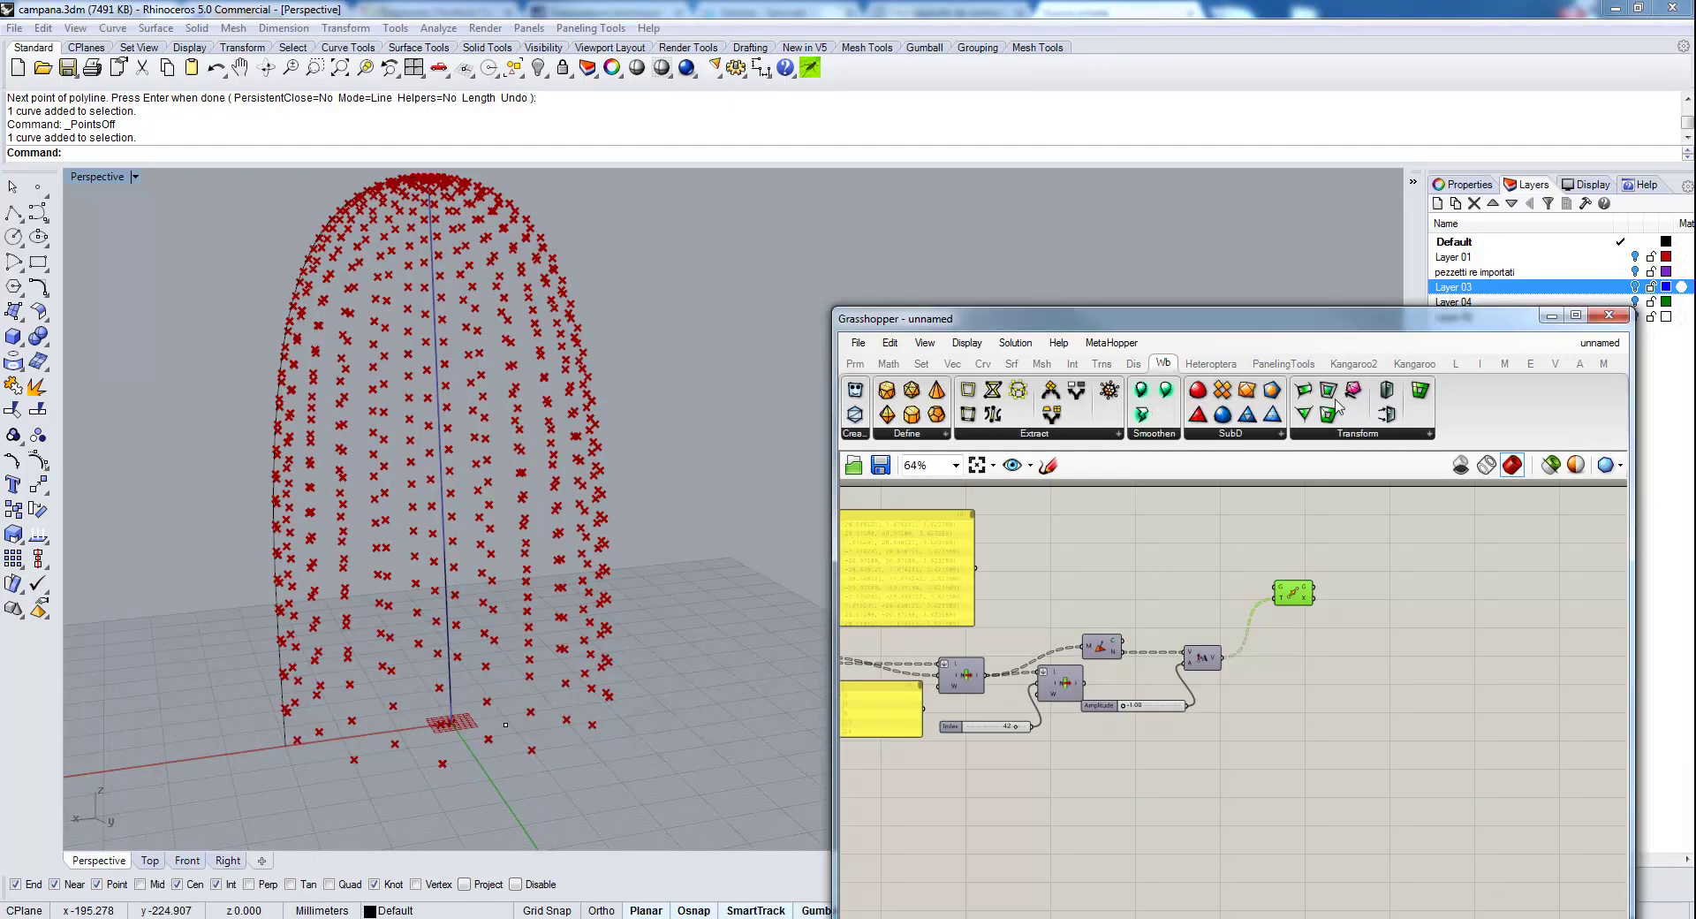
drag(1335, 408, 1294, 716)
scroll(1396, 705, up, 2)
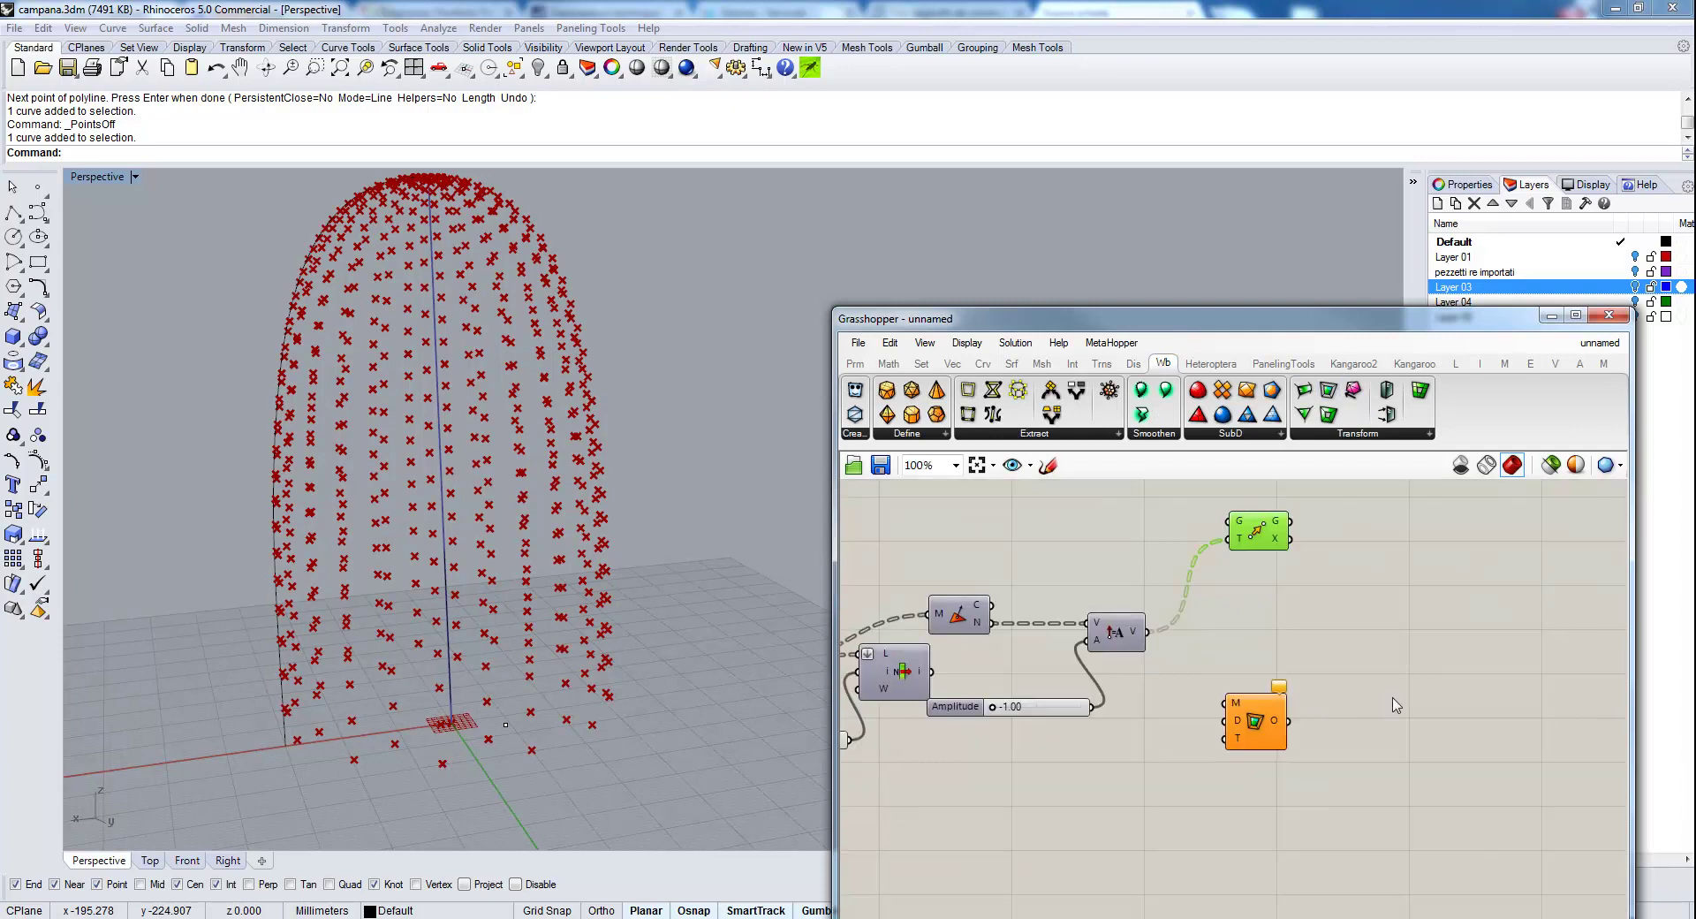
right_drag(1329, 716, 1182, 702)
right_drag(1023, 685, 1094, 643)
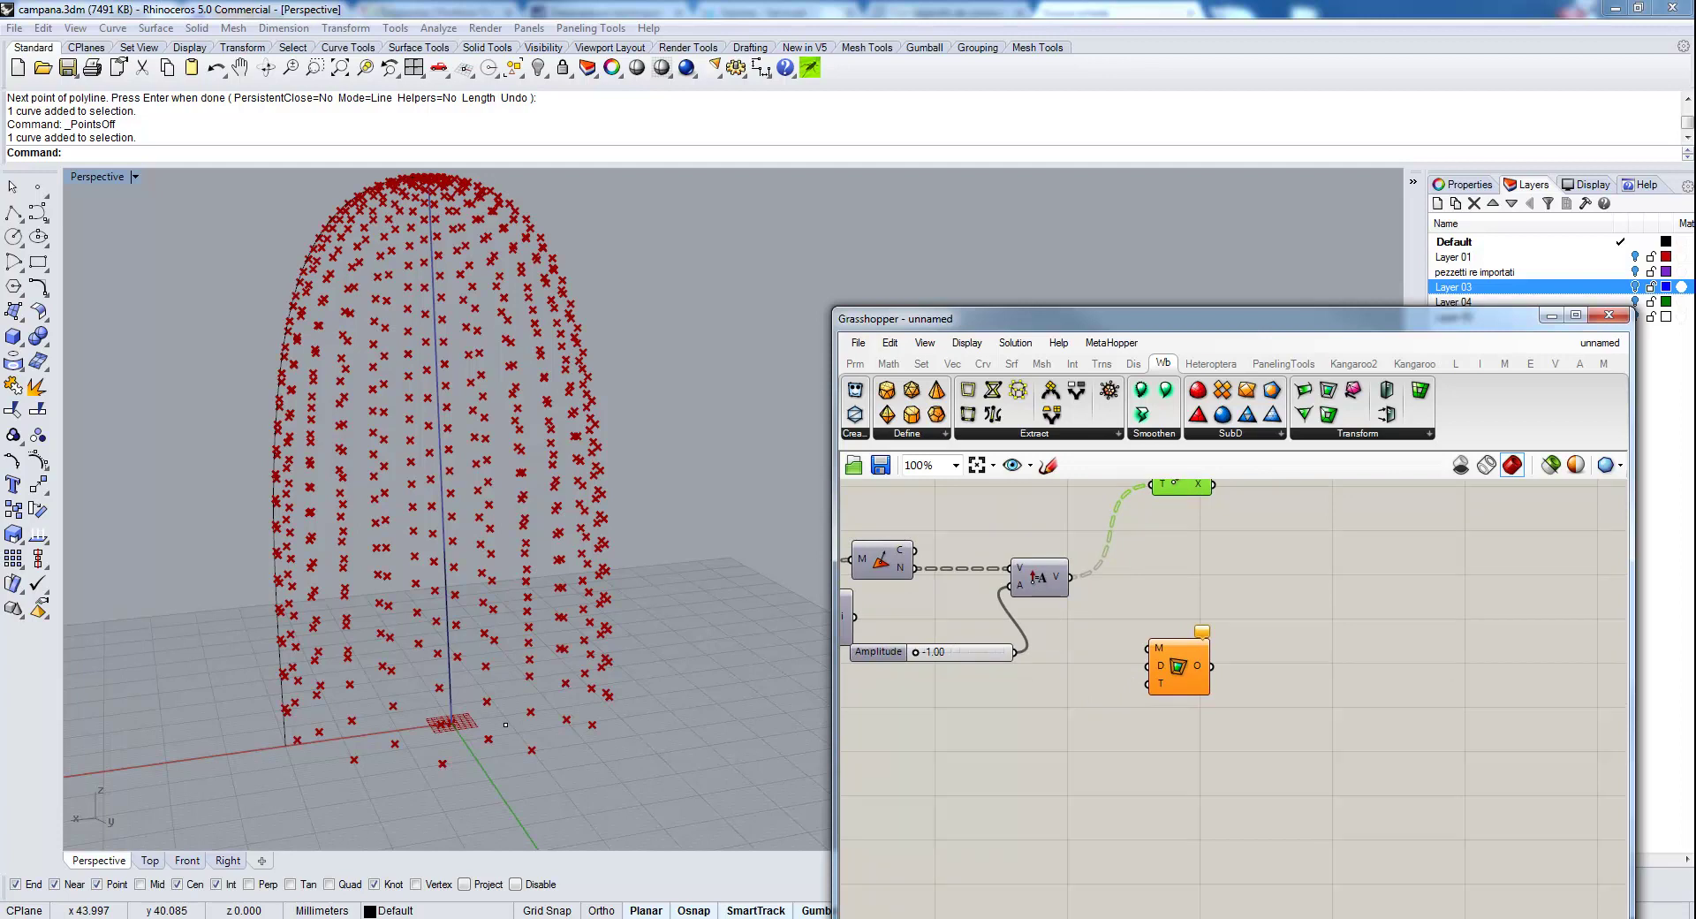
right_drag(984, 695, 1066, 751)
scroll(1067, 751, down, 2)
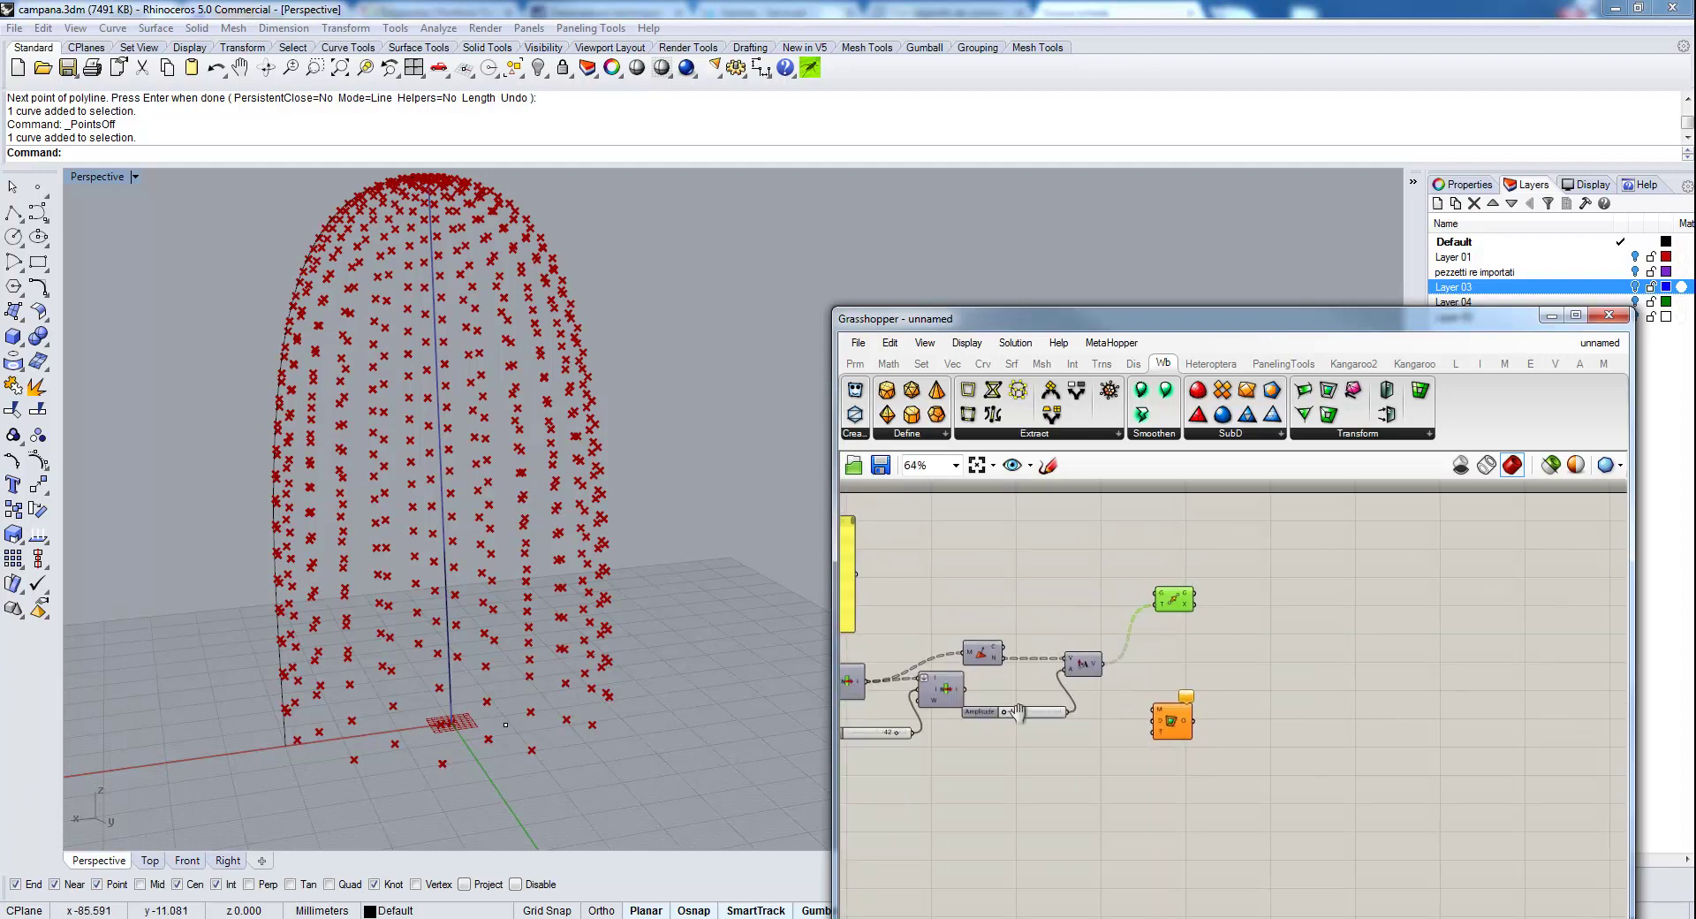
drag(913, 674, 1195, 702)
scroll(1197, 709, up, 5)
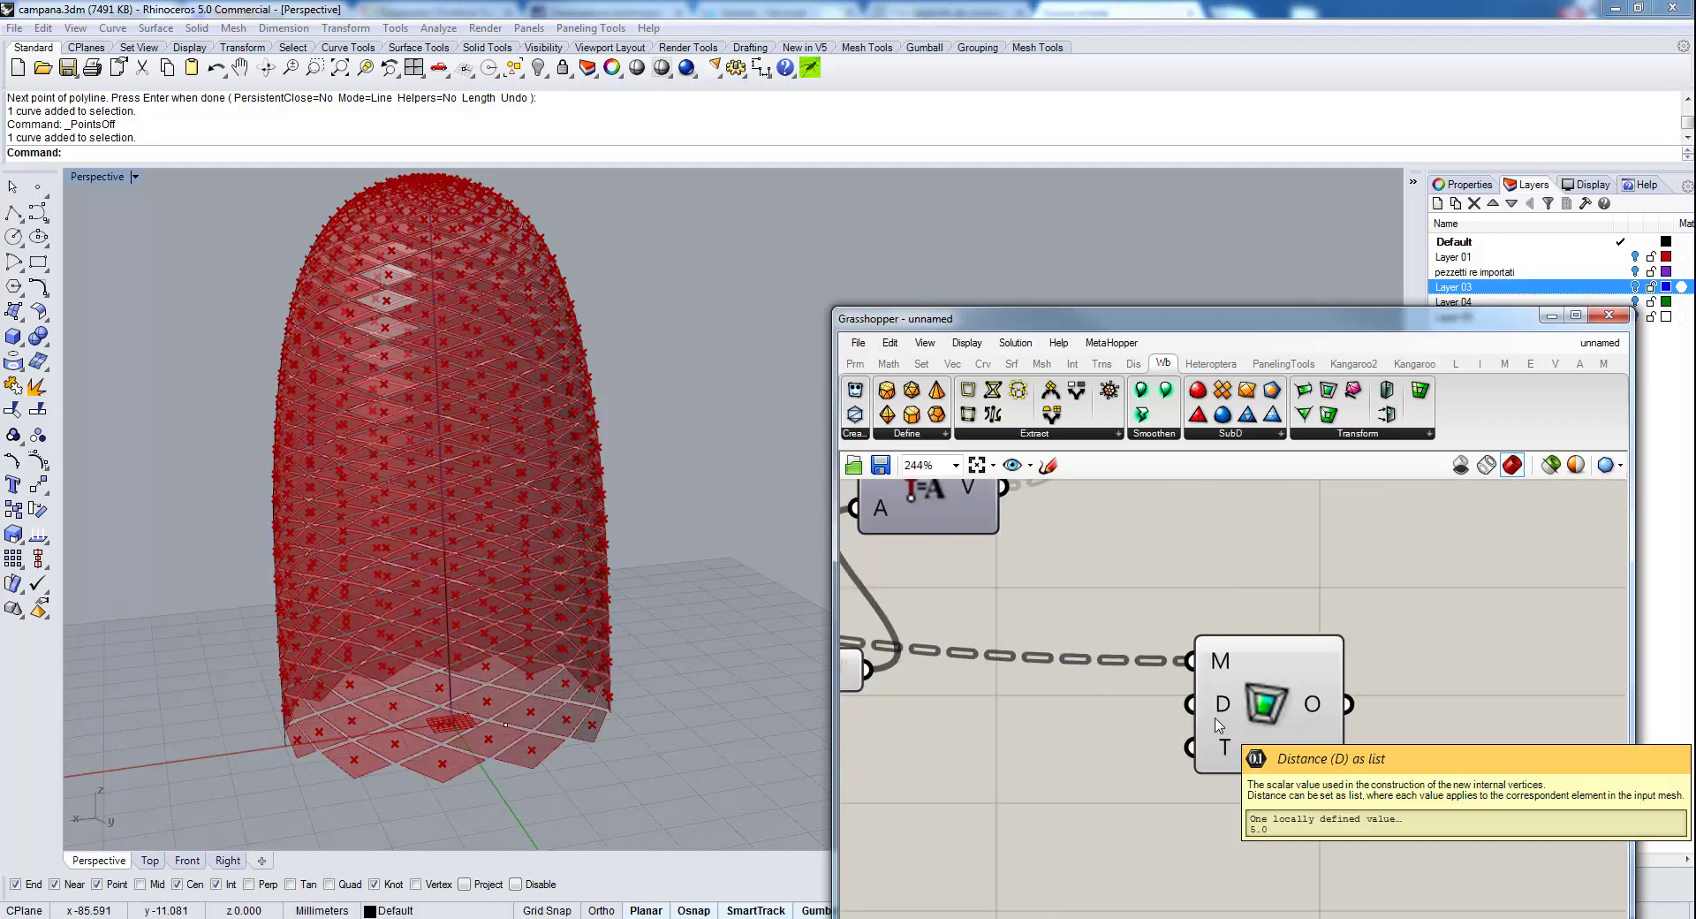
Add a 0 to 5 number slider, connect it to Mesh Window's D input and set the distance to 4.75.
double_click(978, 795)
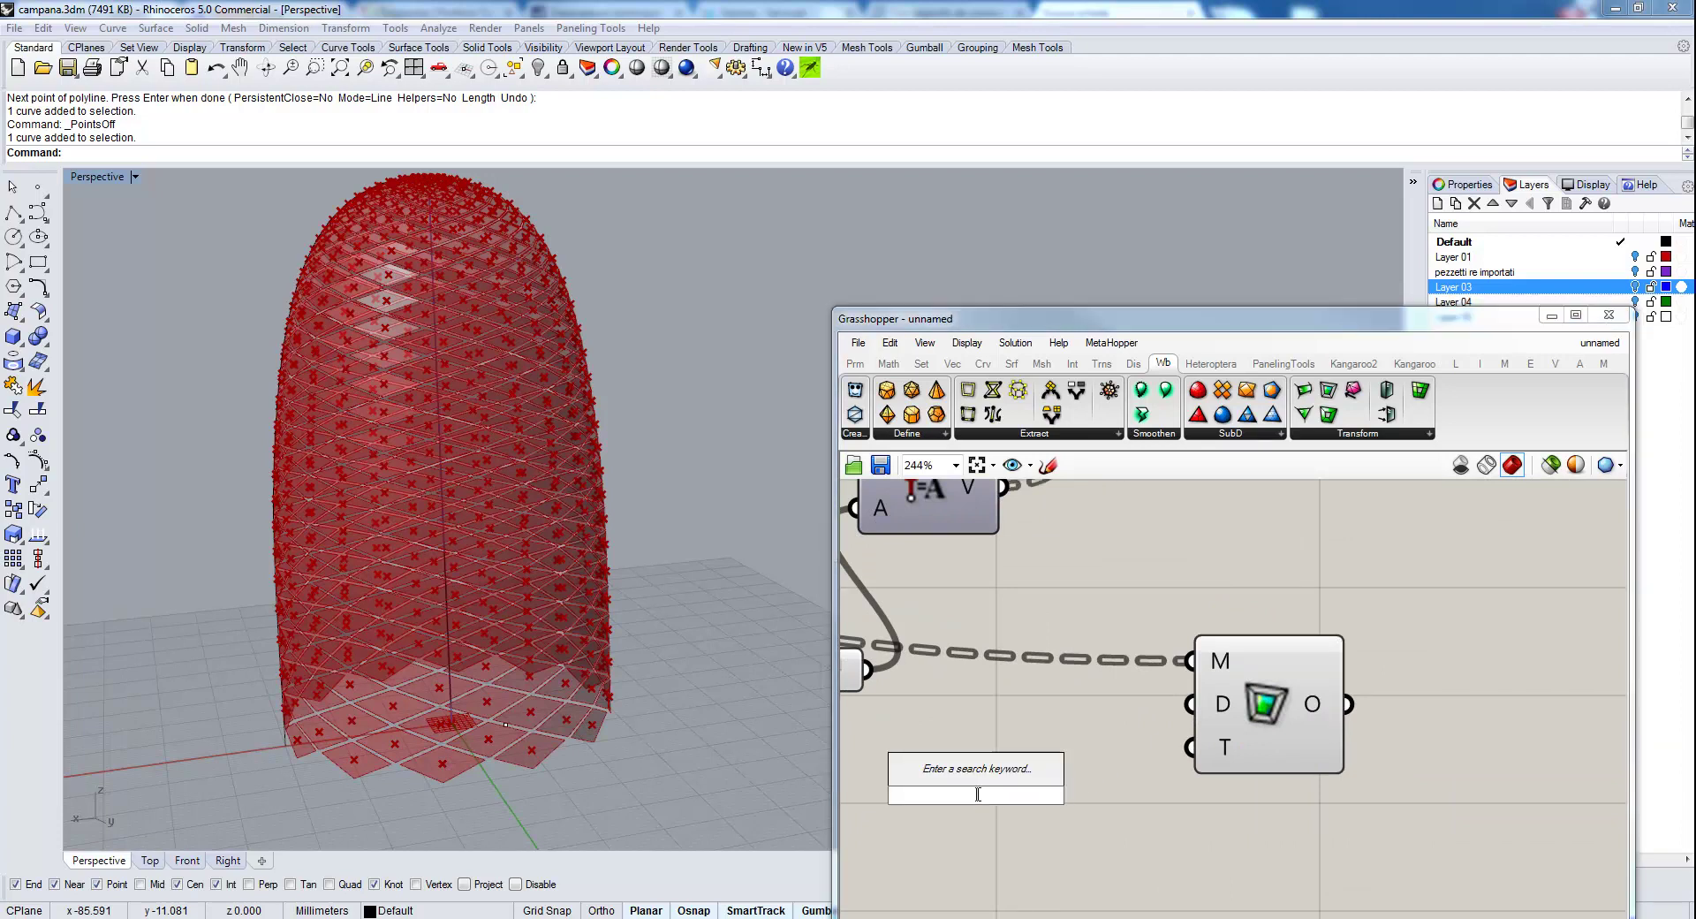
text(0)
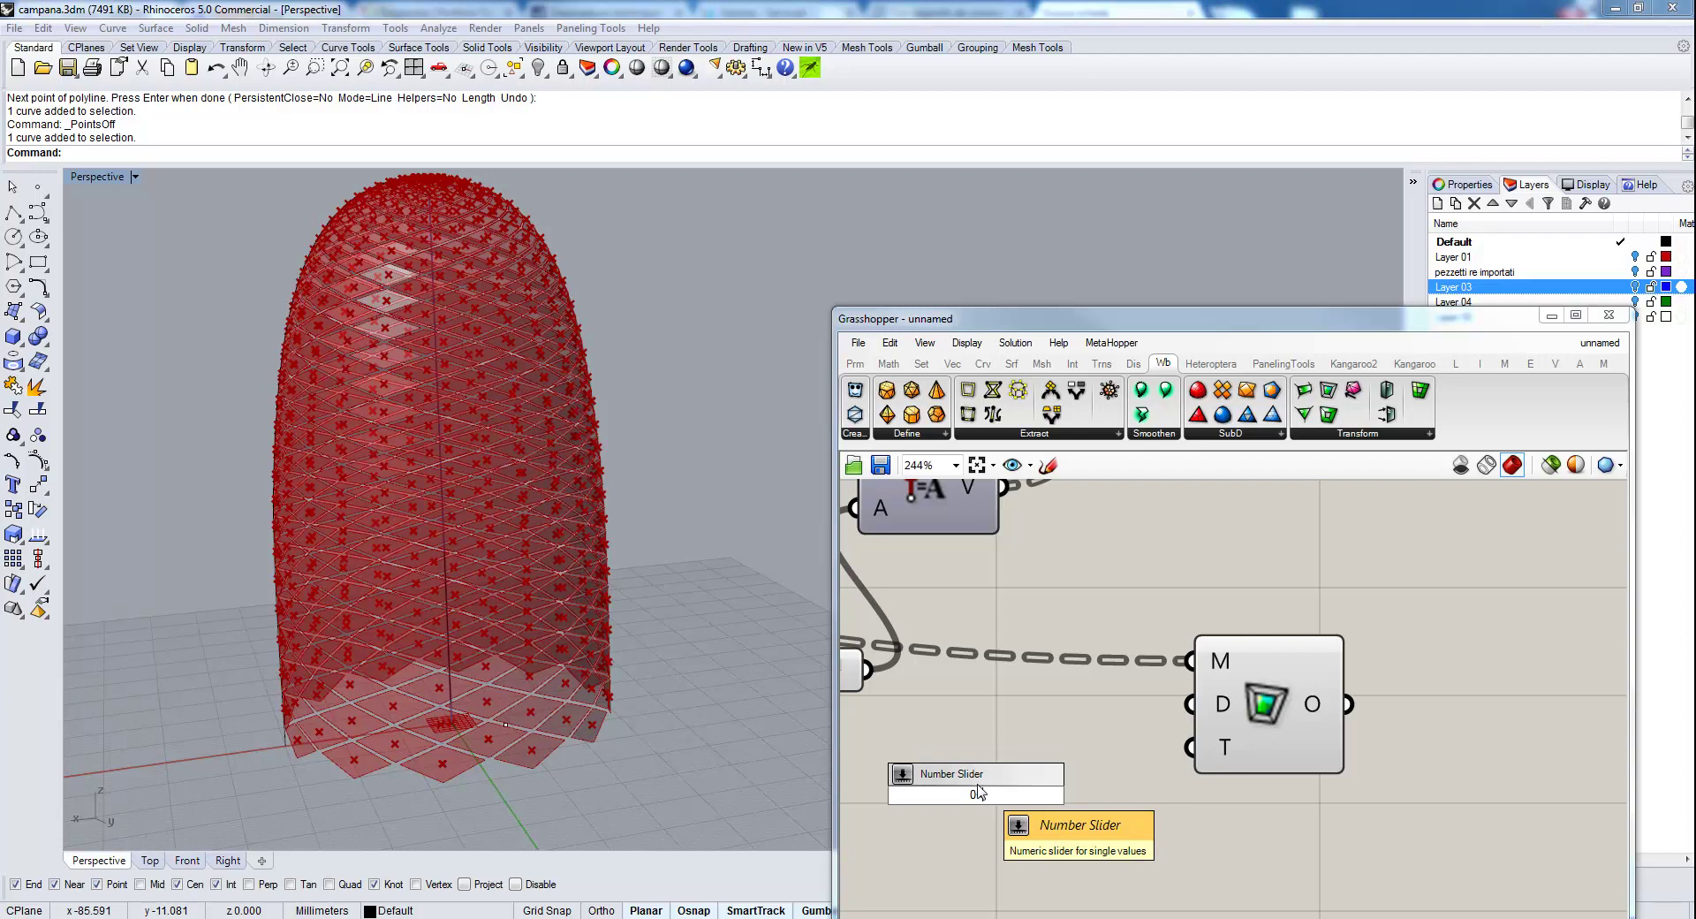
text(<5.0)
key(Return)
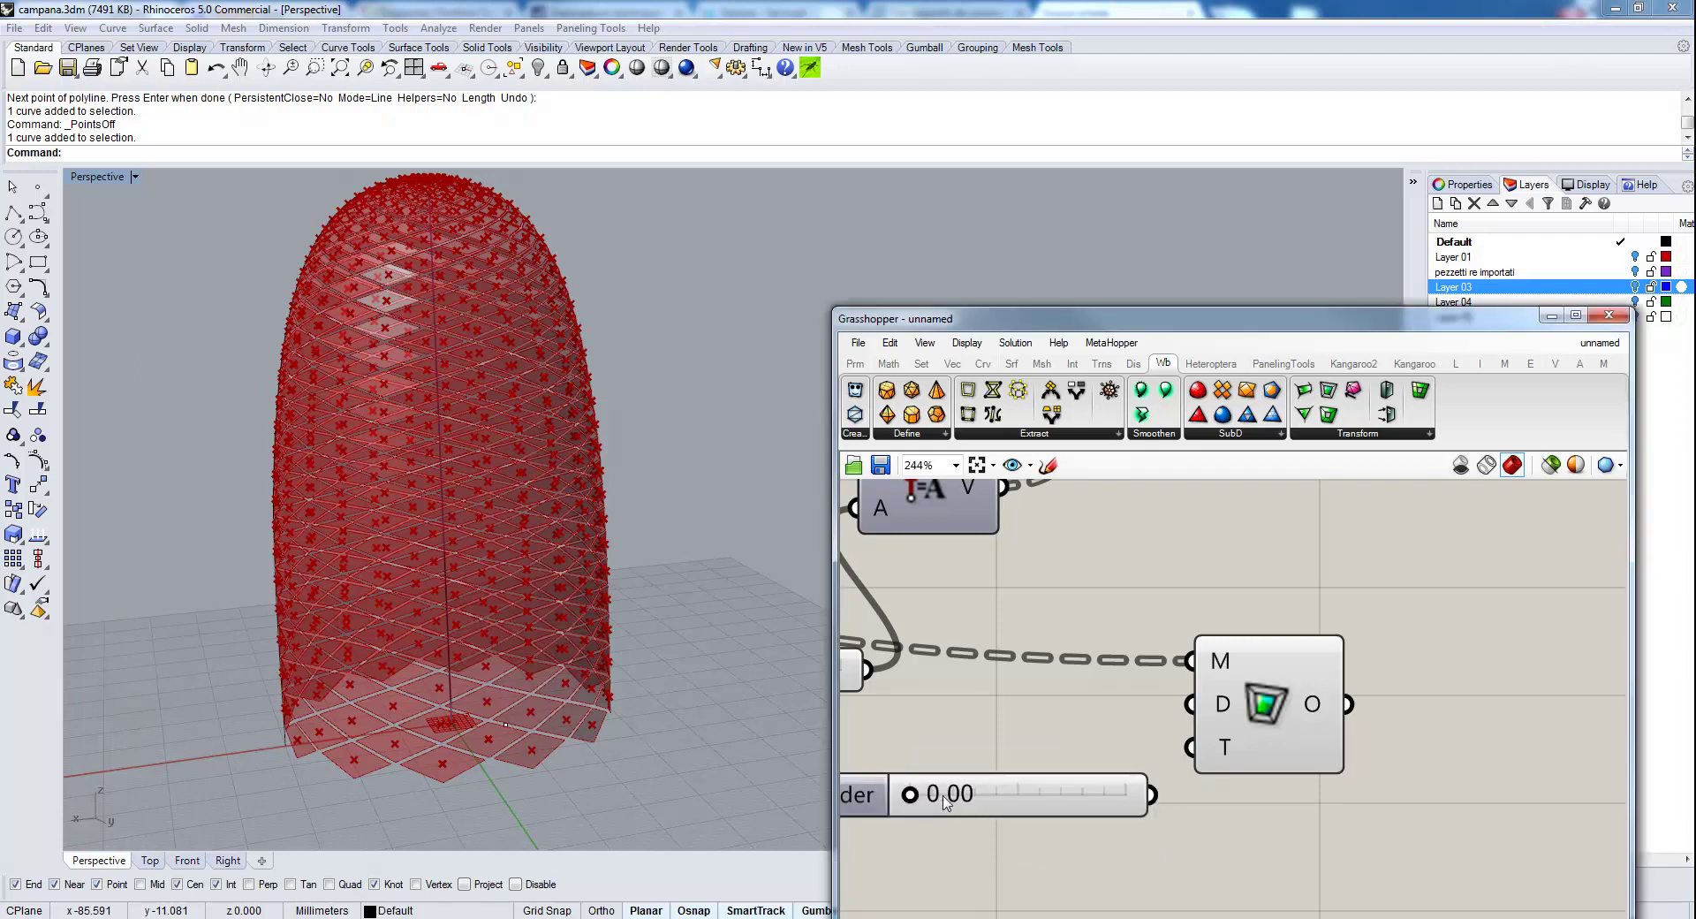
drag(912, 793, 1027, 793)
drag(1152, 793, 1191, 704)
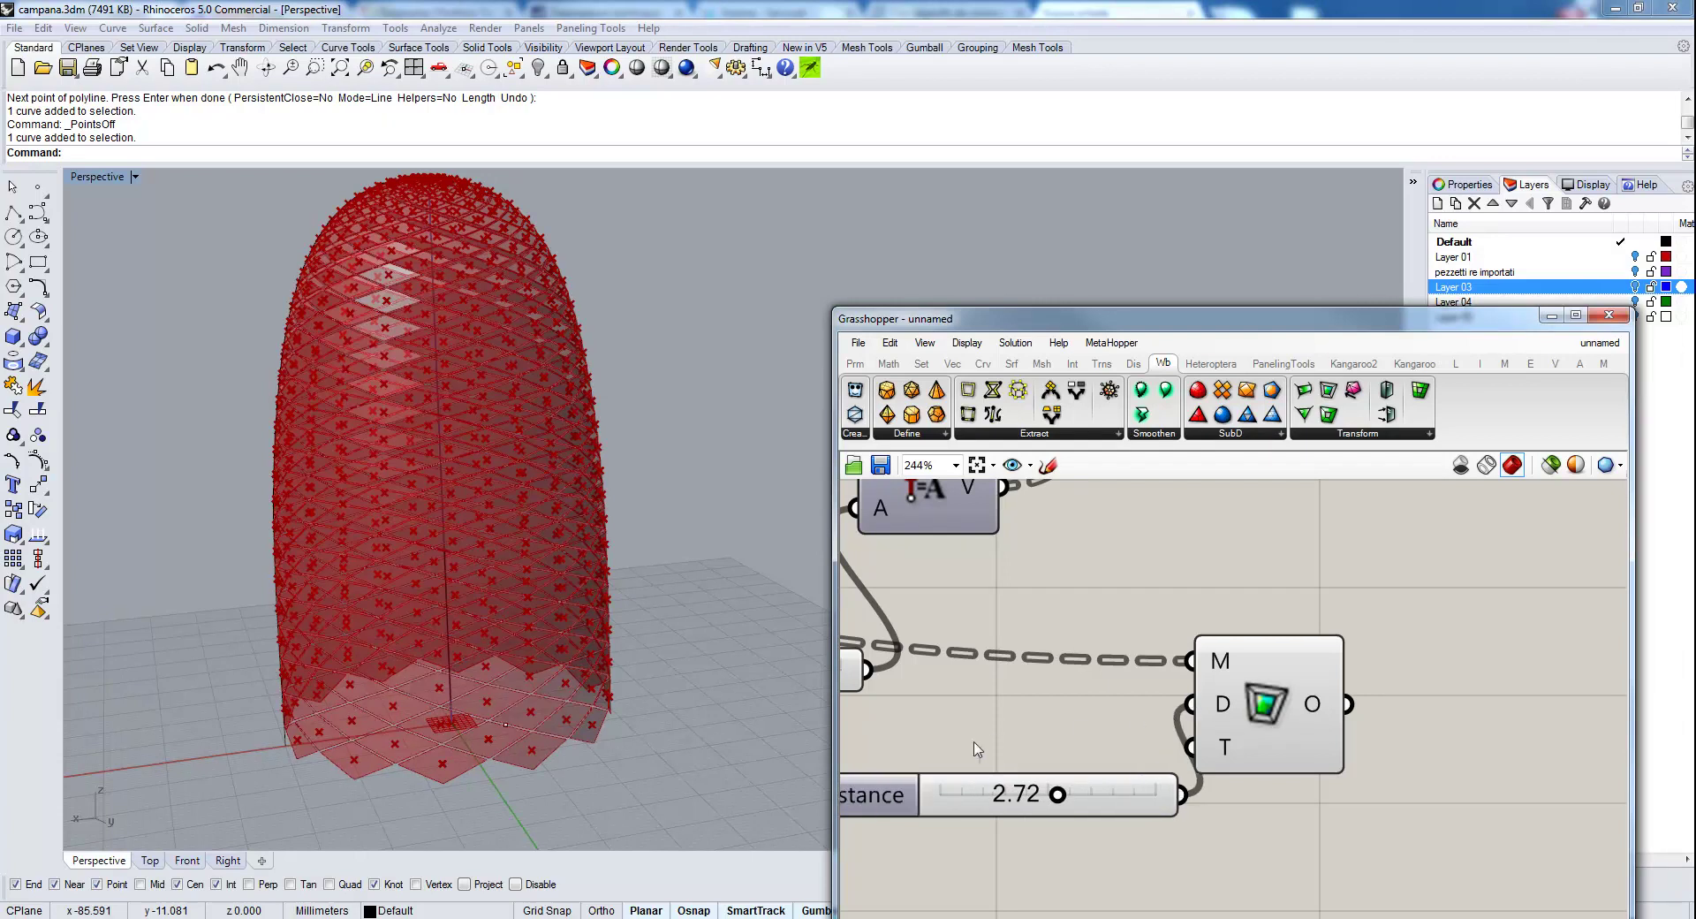
drag(1057, 794, 1145, 805)
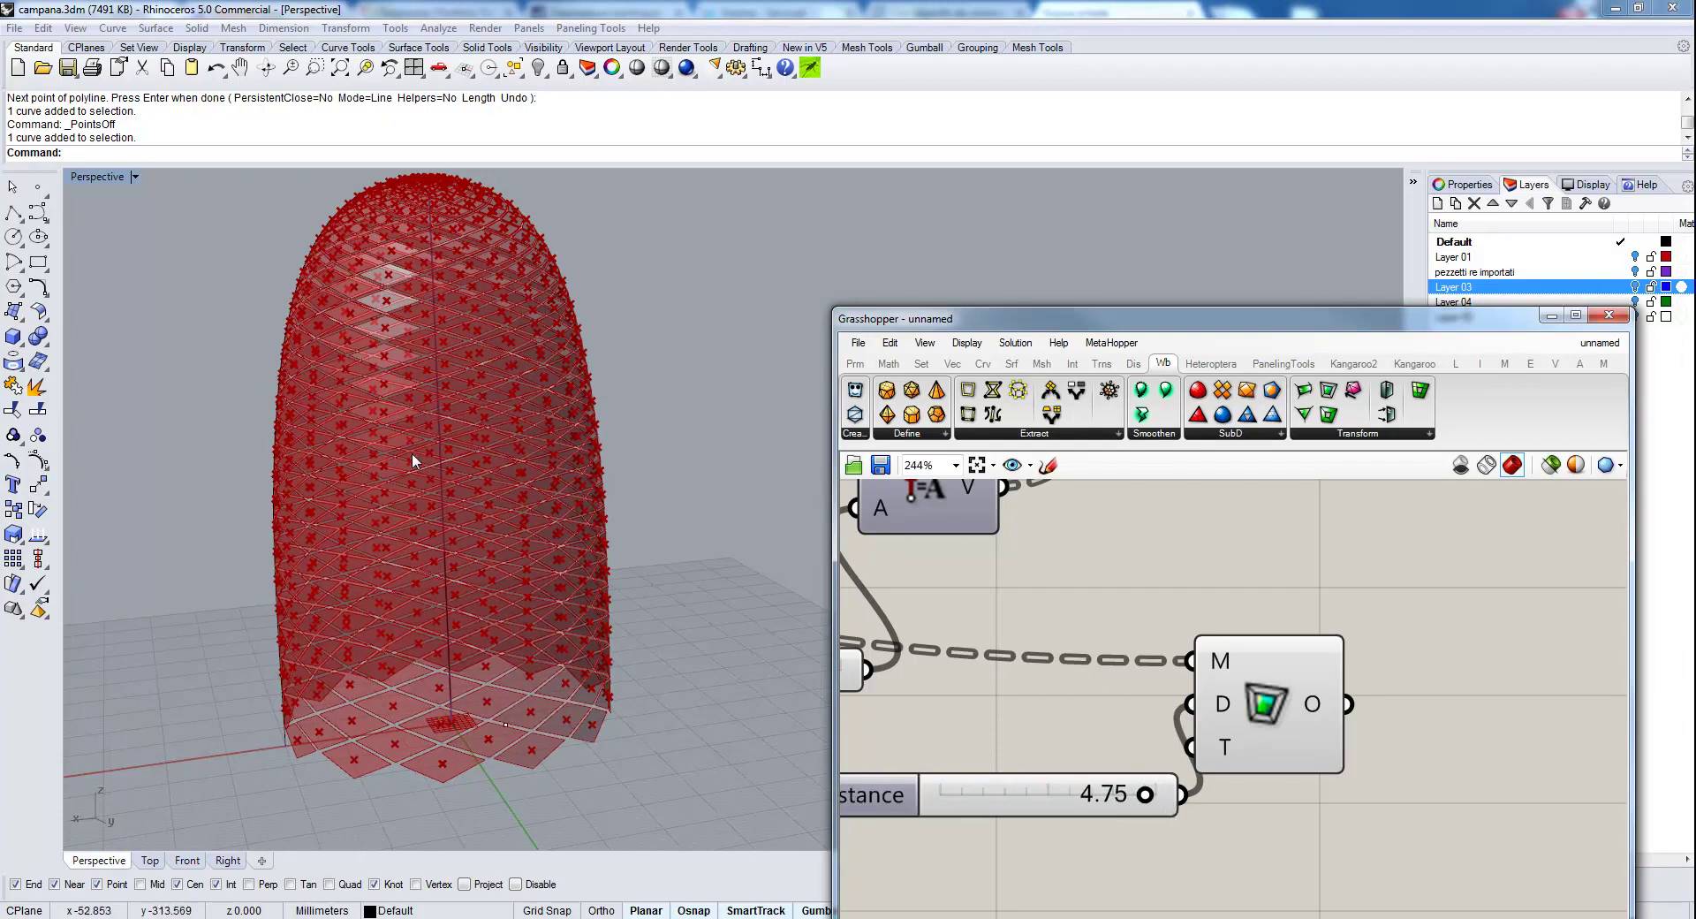
Highlight Mesh Window's result on the bell and connect its O output to the Move component's G input.
click(1280, 740)
scroll(1237, 742, down, 4)
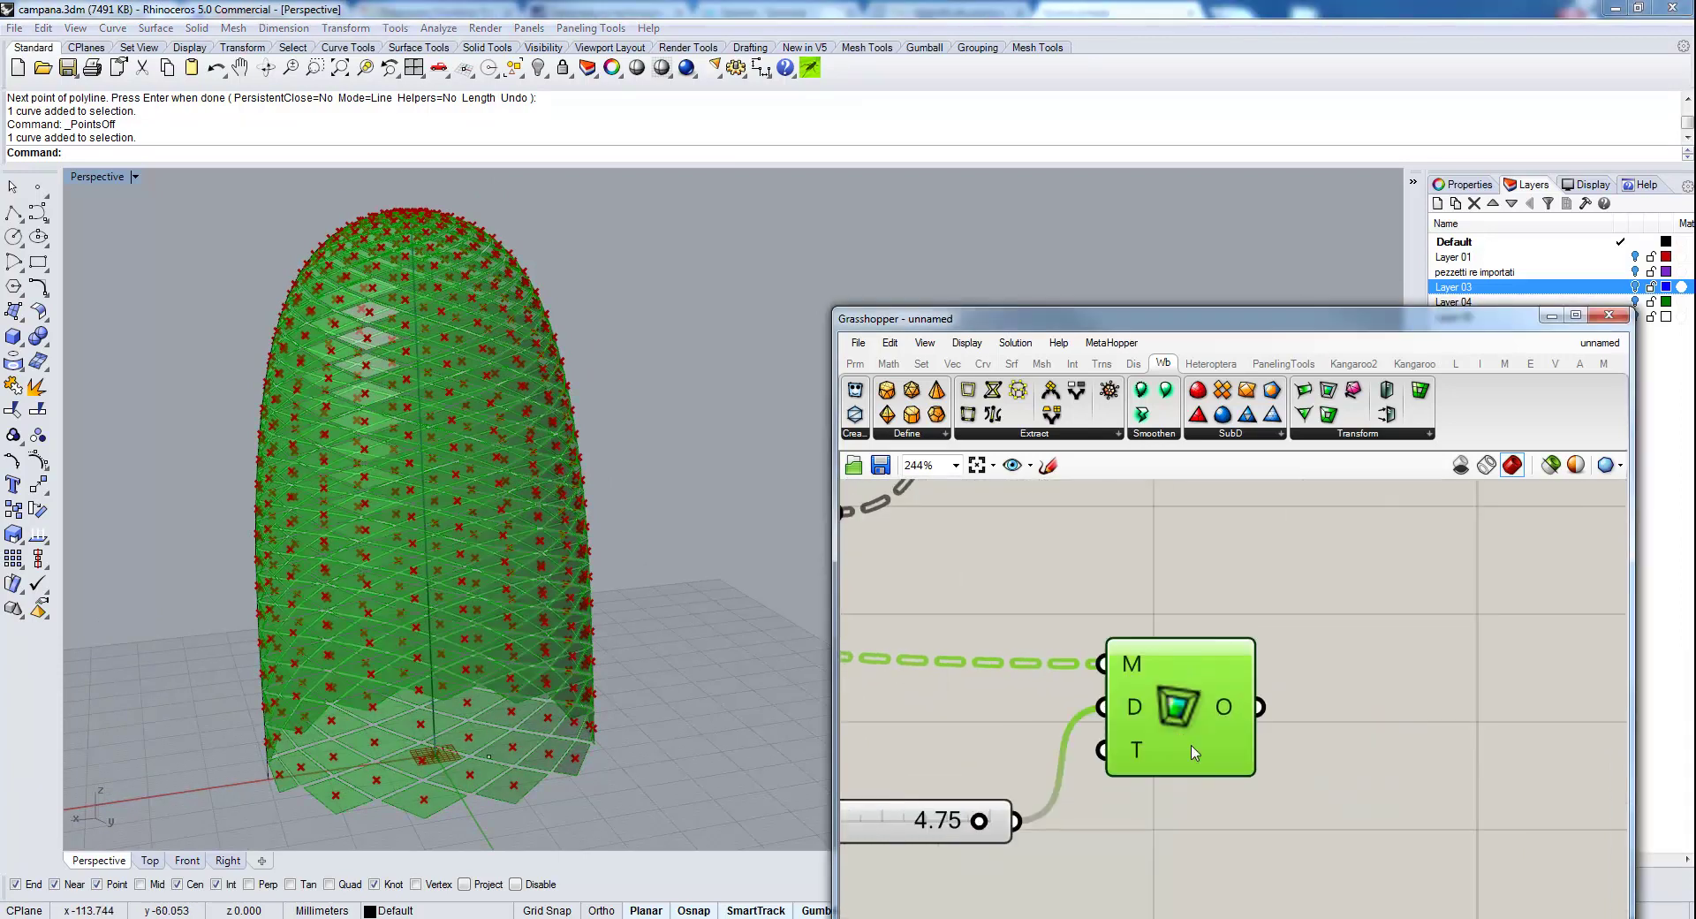
drag(1110, 590, 1288, 611)
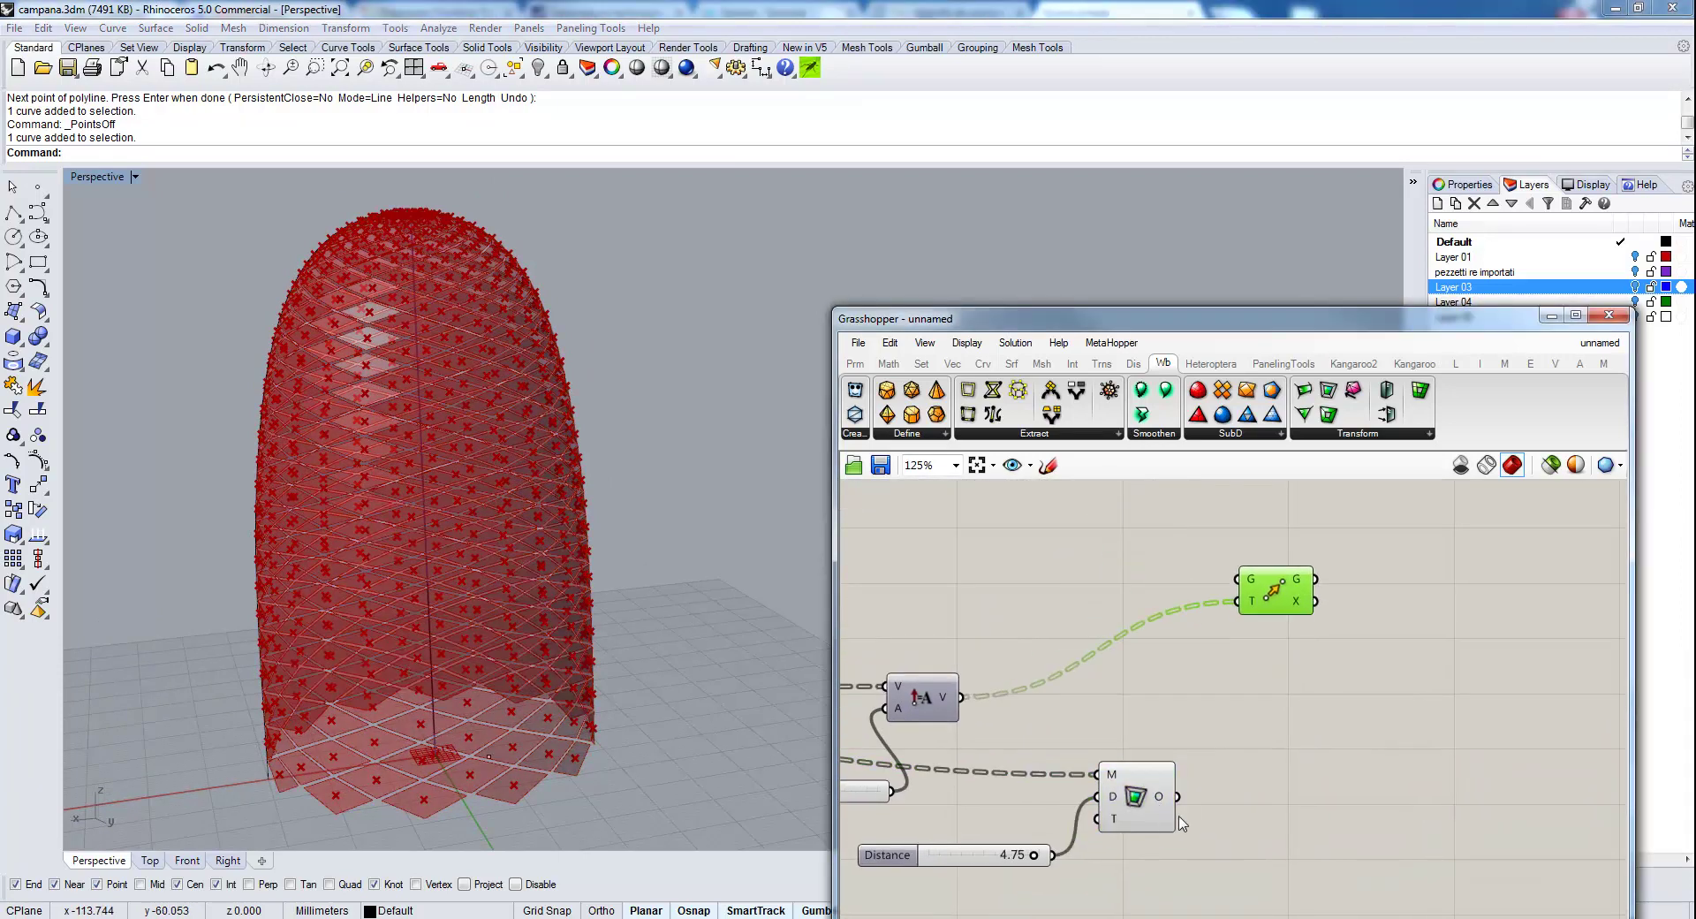
drag(1177, 796, 1237, 580)
Turn off the preview of the Mesh Window component and tidy its position and that of the Distance slider.
drag(1096, 692, 1175, 841)
middle_click(1337, 783)
click(1393, 730)
shift+right_drag(565, 660, 624, 557)
drag(1133, 799, 1149, 764)
right_drag(1097, 846, 1095, 710)
drag(971, 708, 973, 686)
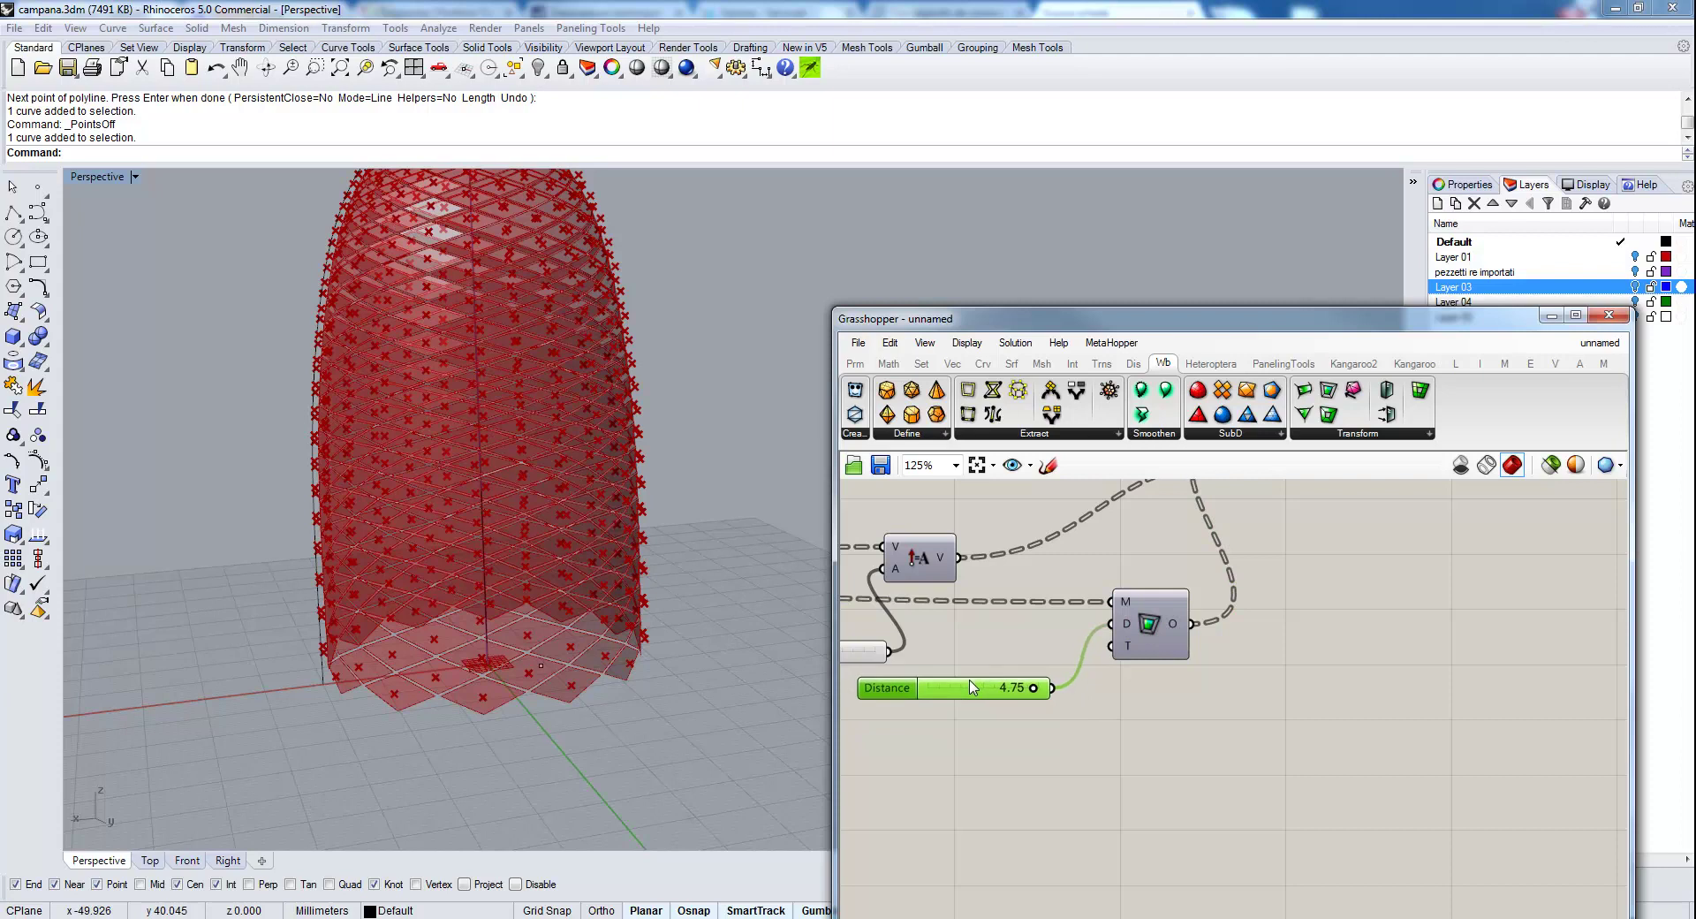
Add a Weaverbird Picture Frame component below Mesh Window, fed by the Distance slider at D and the first List Item's output at M.
double_click(1149, 753)
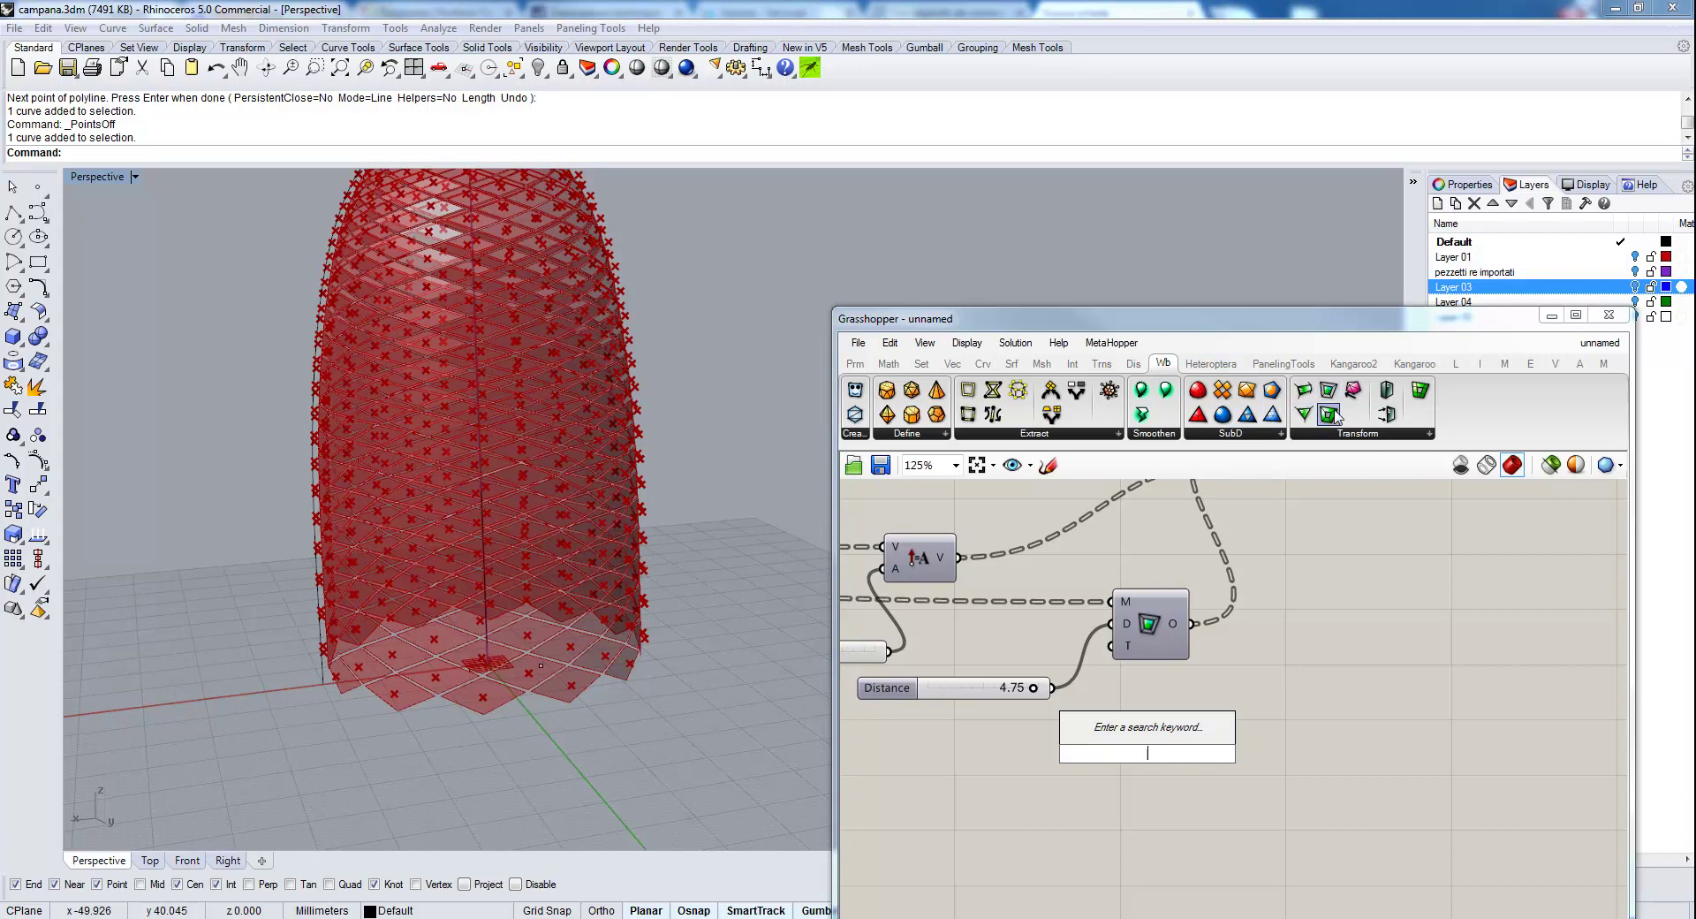
drag(1330, 415, 1146, 765)
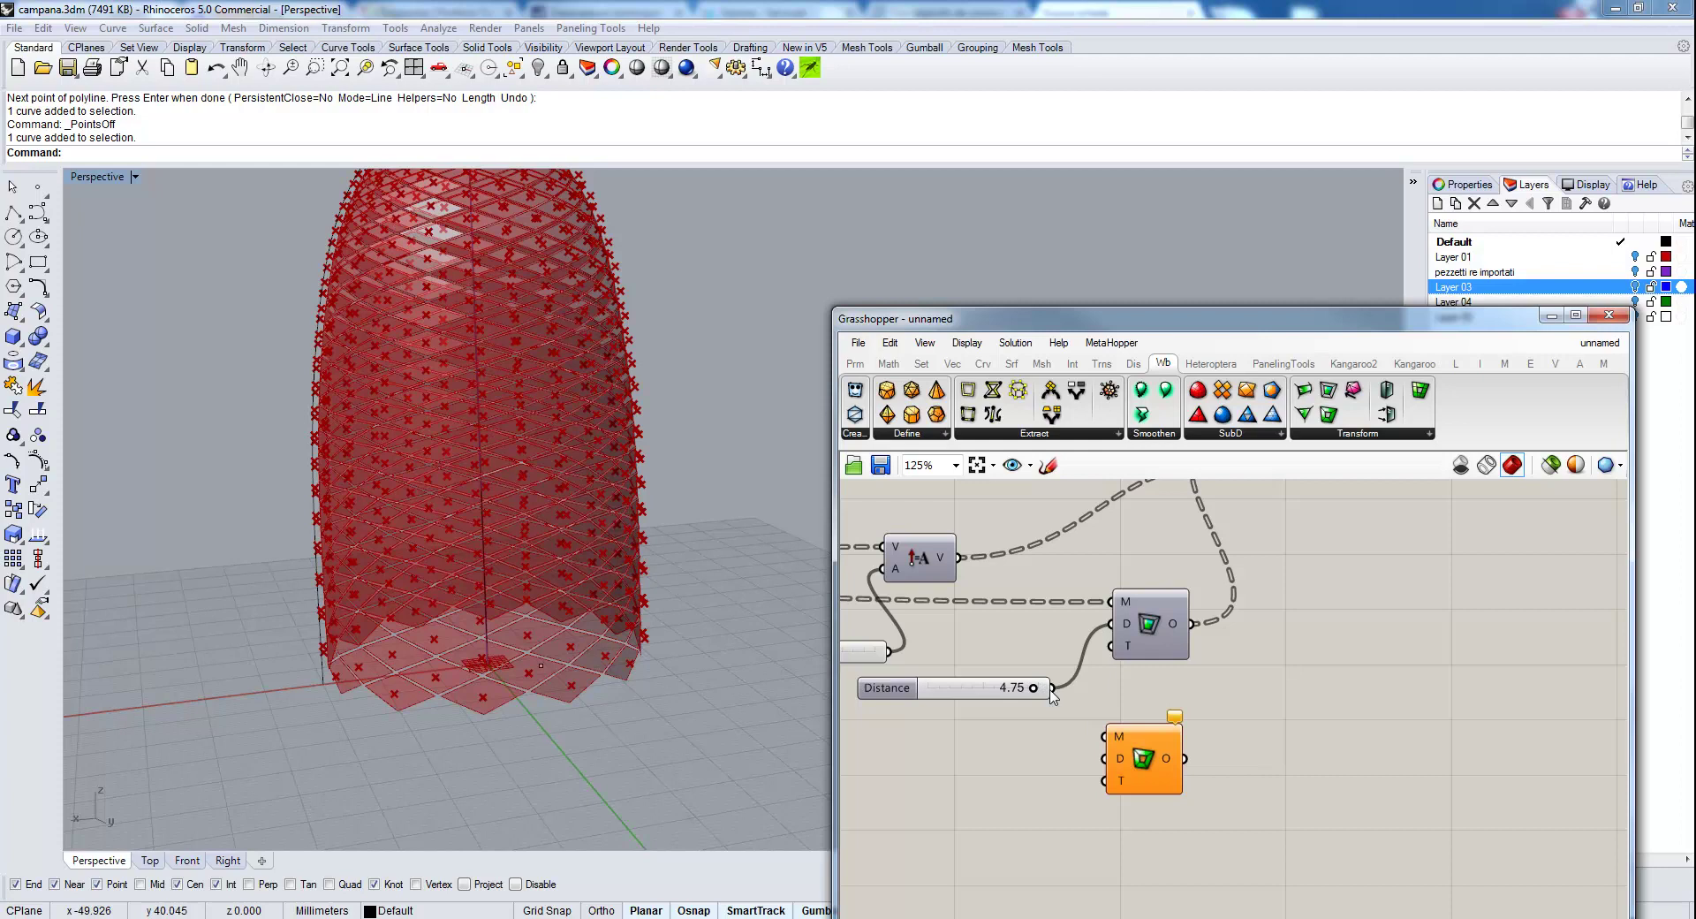
drag(1051, 689, 1115, 762)
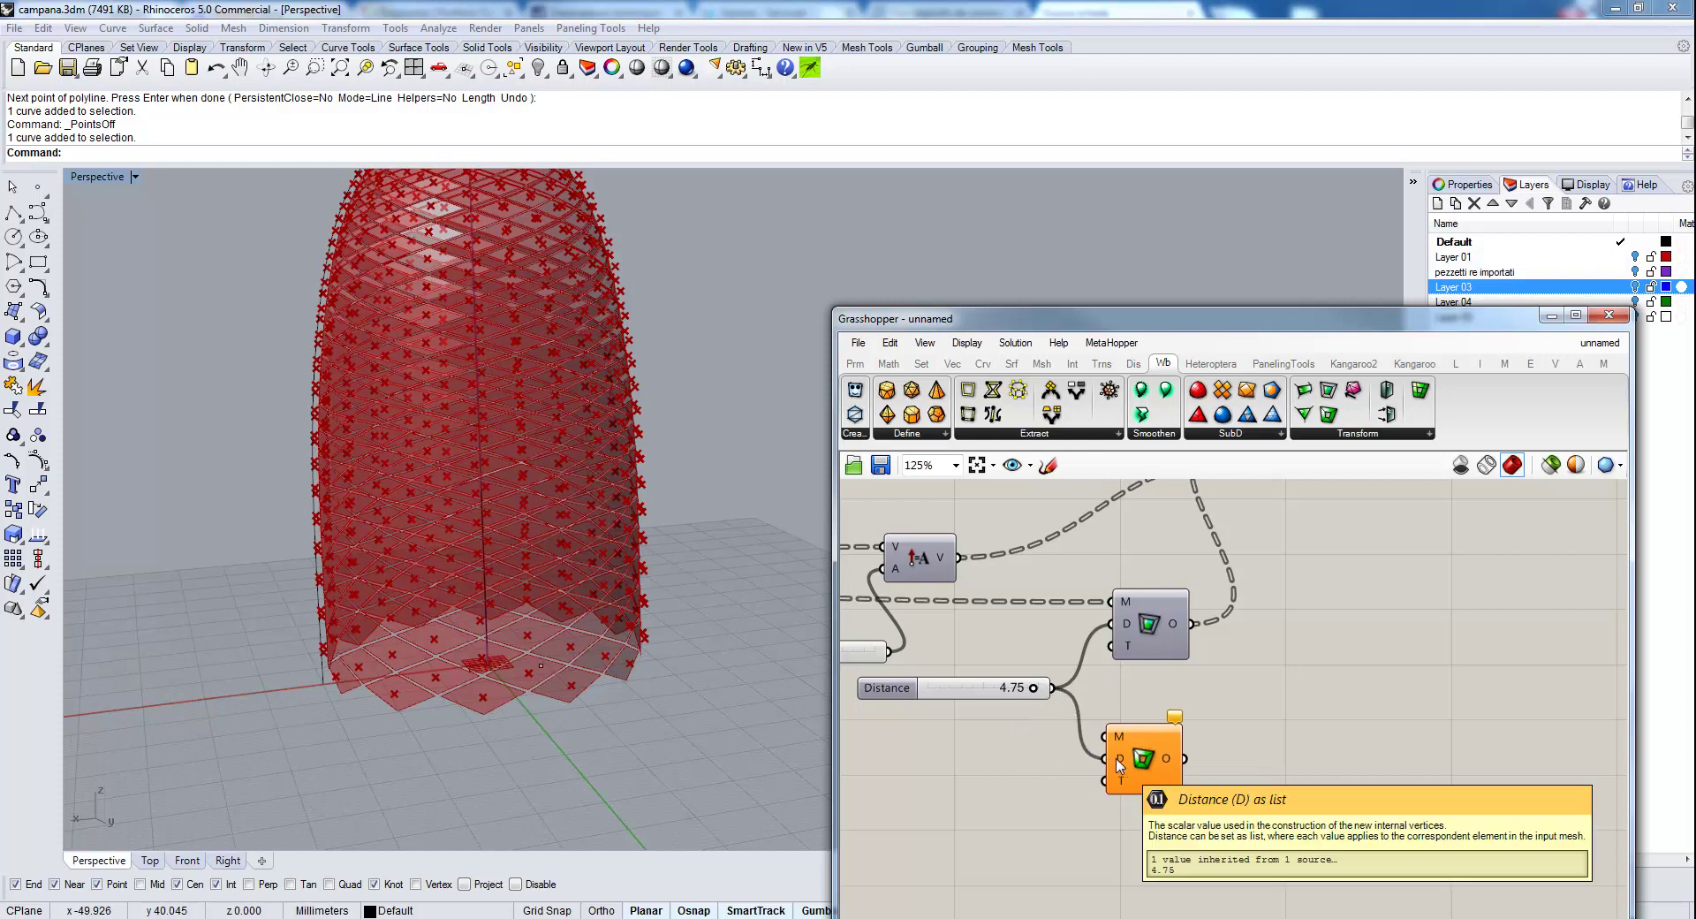
scroll(995, 731, down, 2)
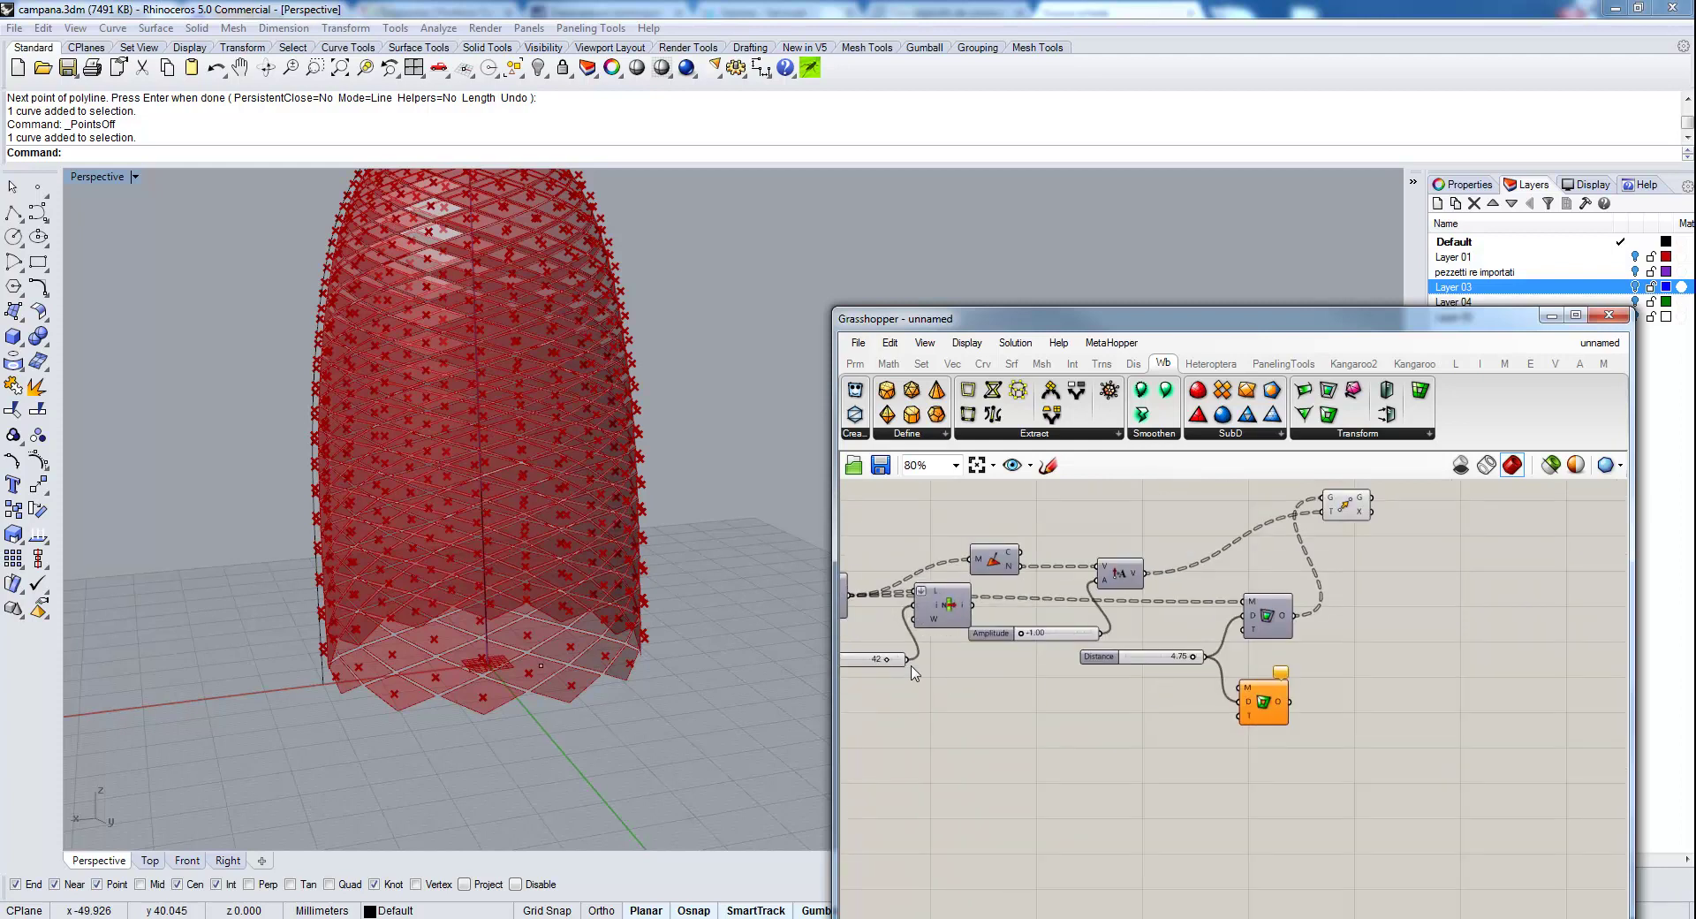
drag(954, 606, 927, 739)
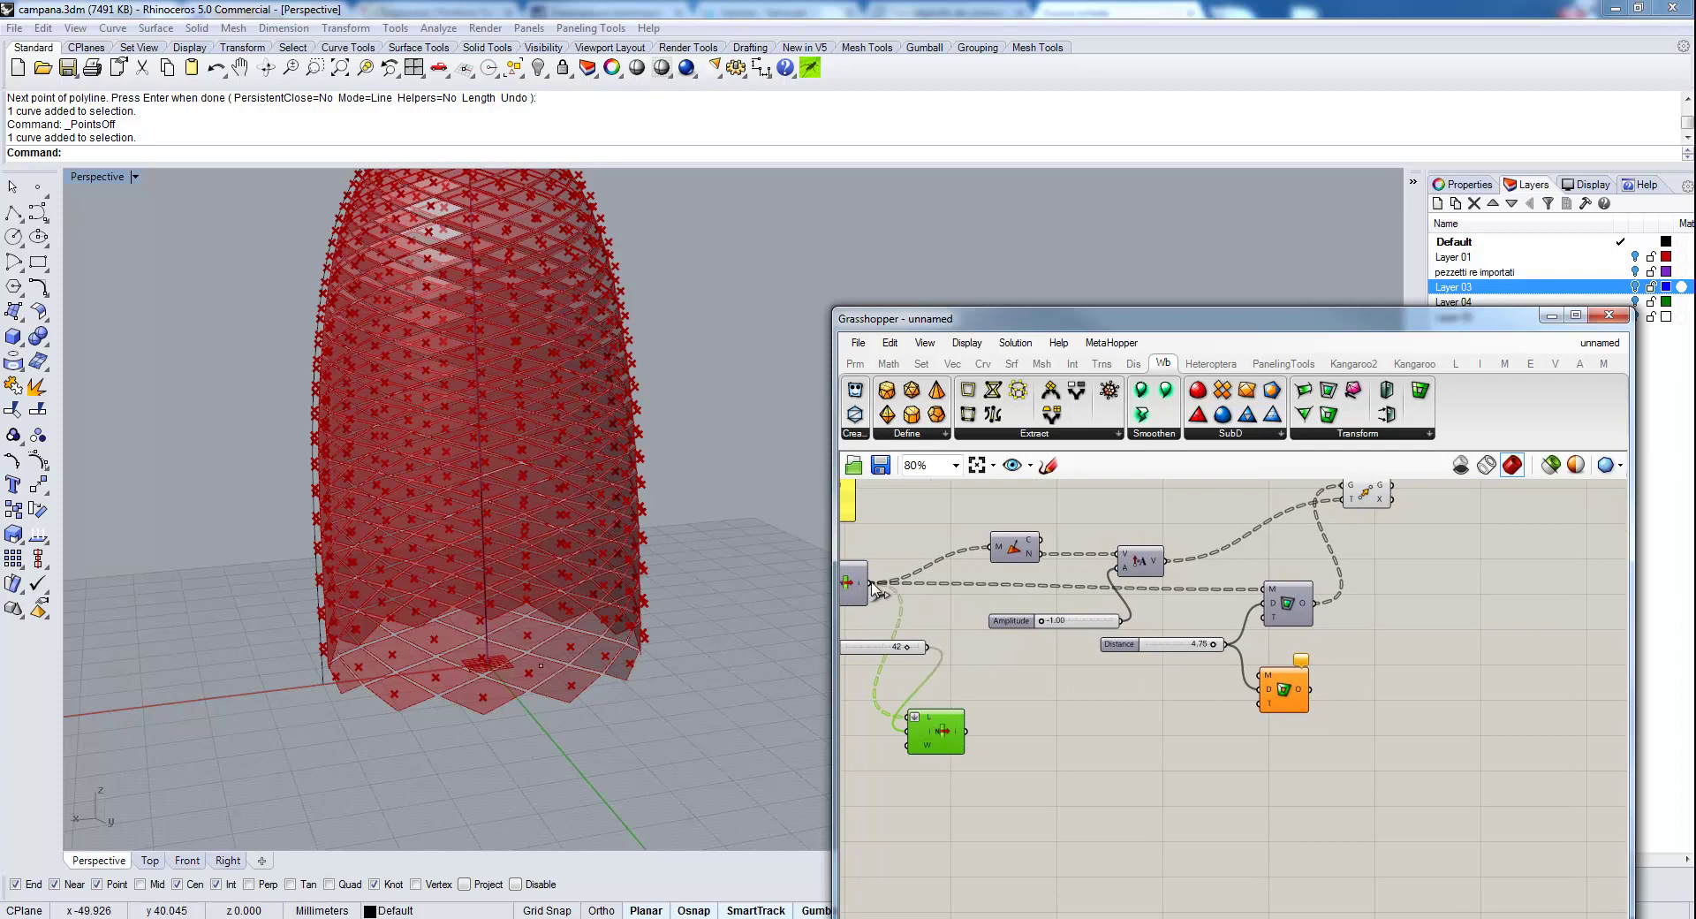
drag(872, 584, 1261, 677)
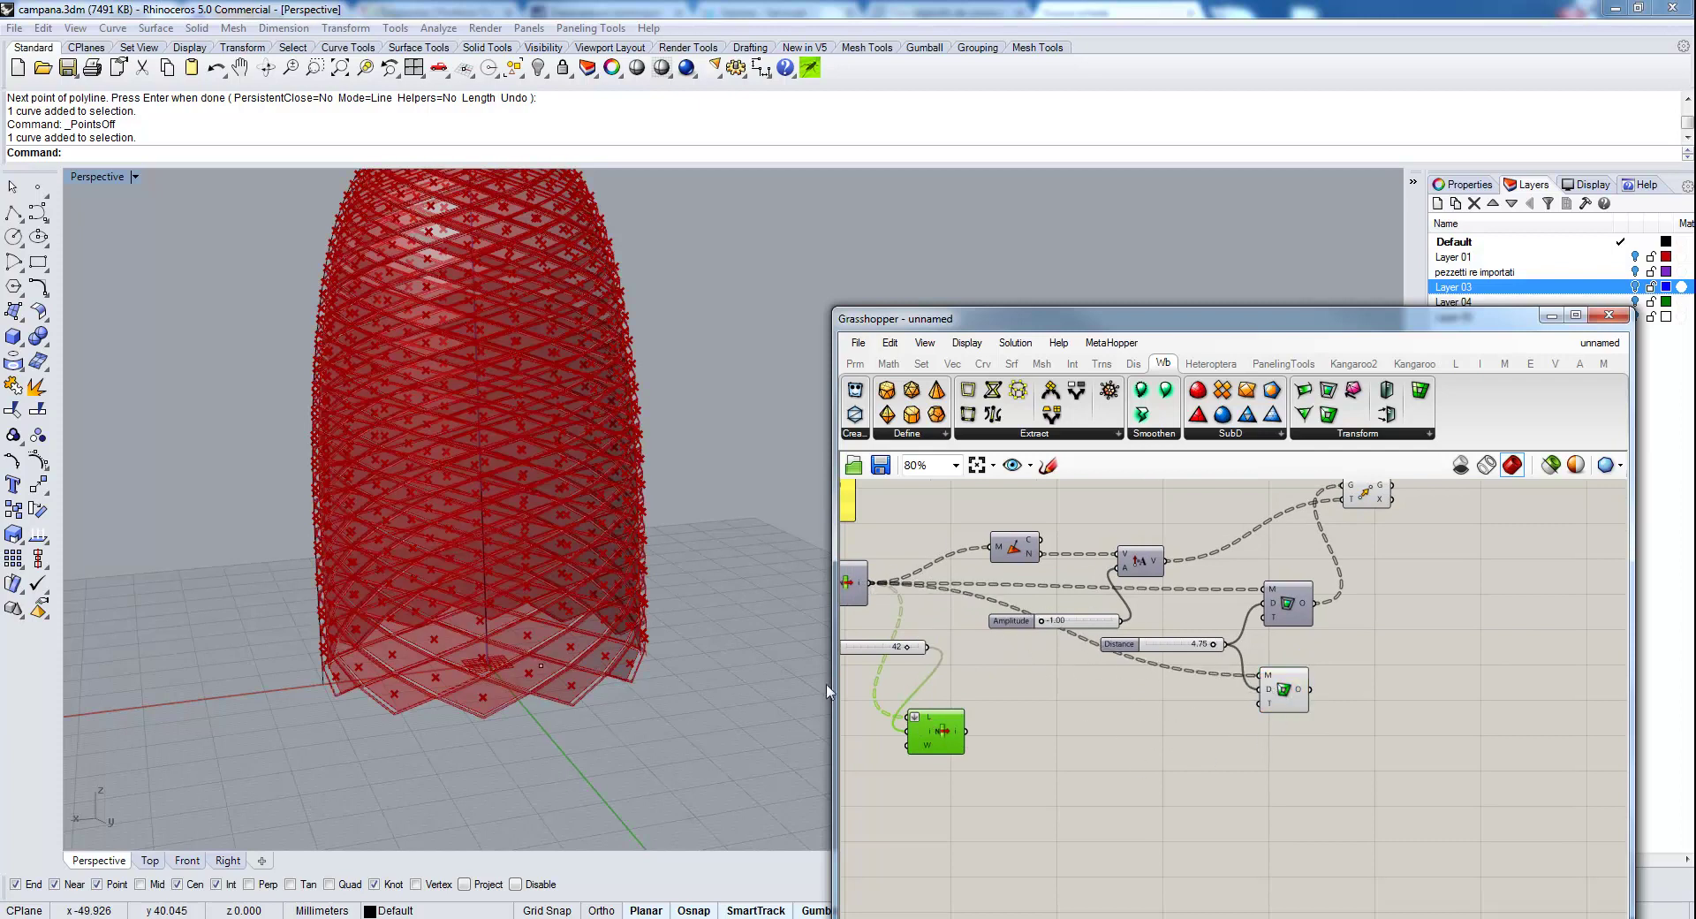
Inspect the frames at the bell's base, add a Weaverbird edge extraction component and connect Mesh Window's O output to its G input.
scroll(575, 680, up, 6)
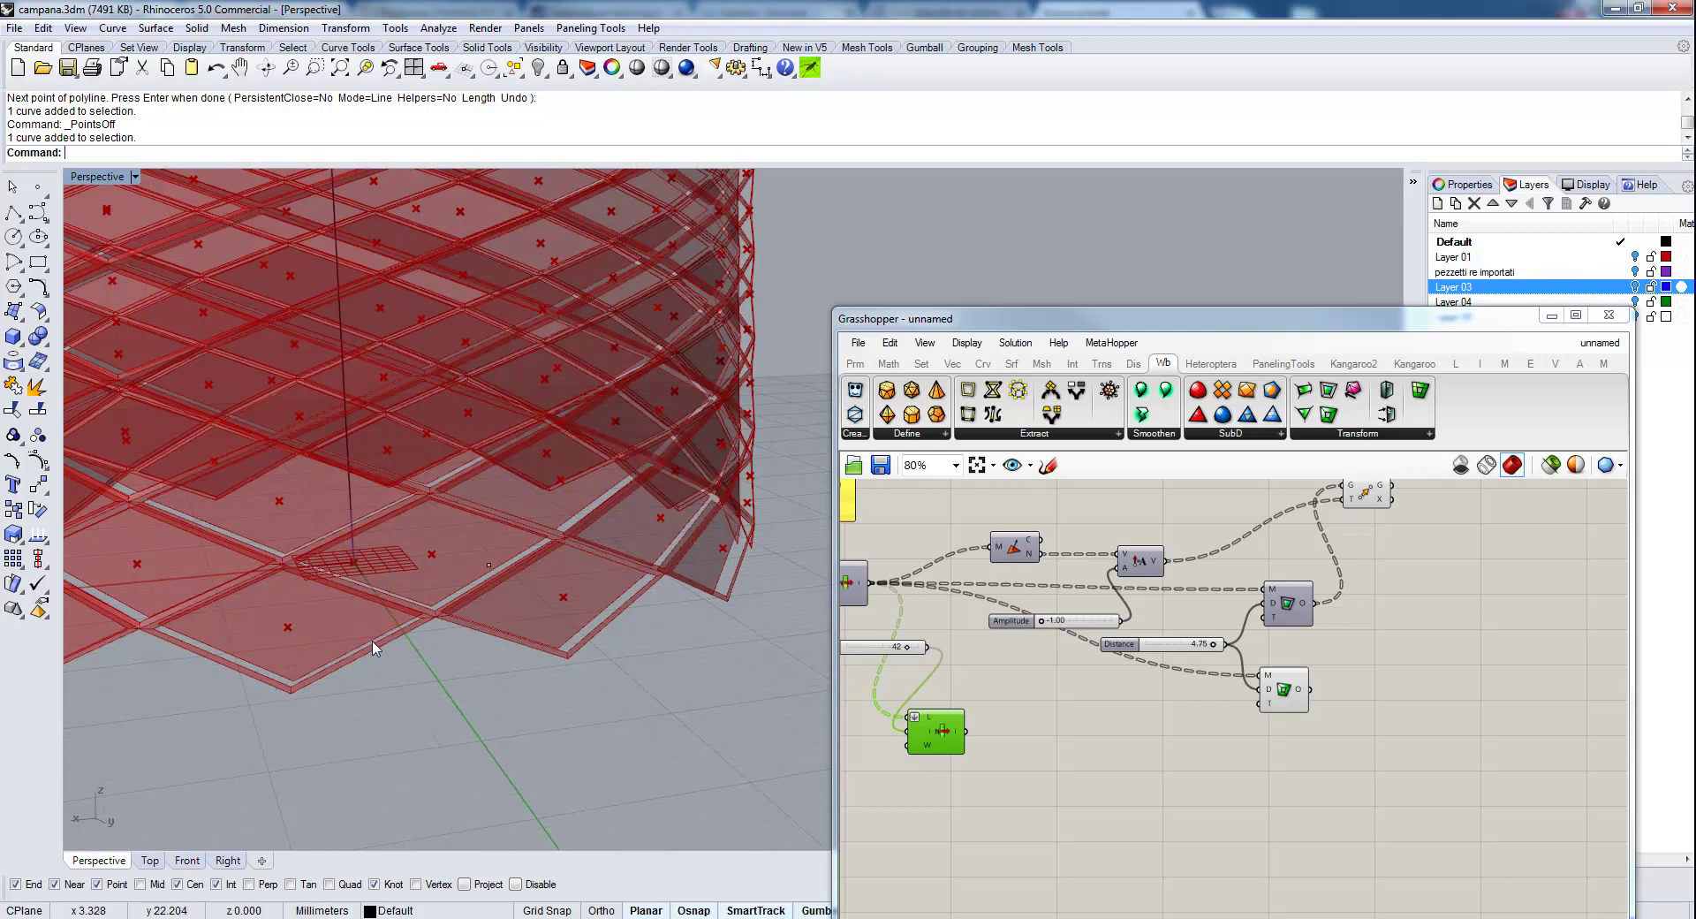
scroll(505, 627, down, 8)
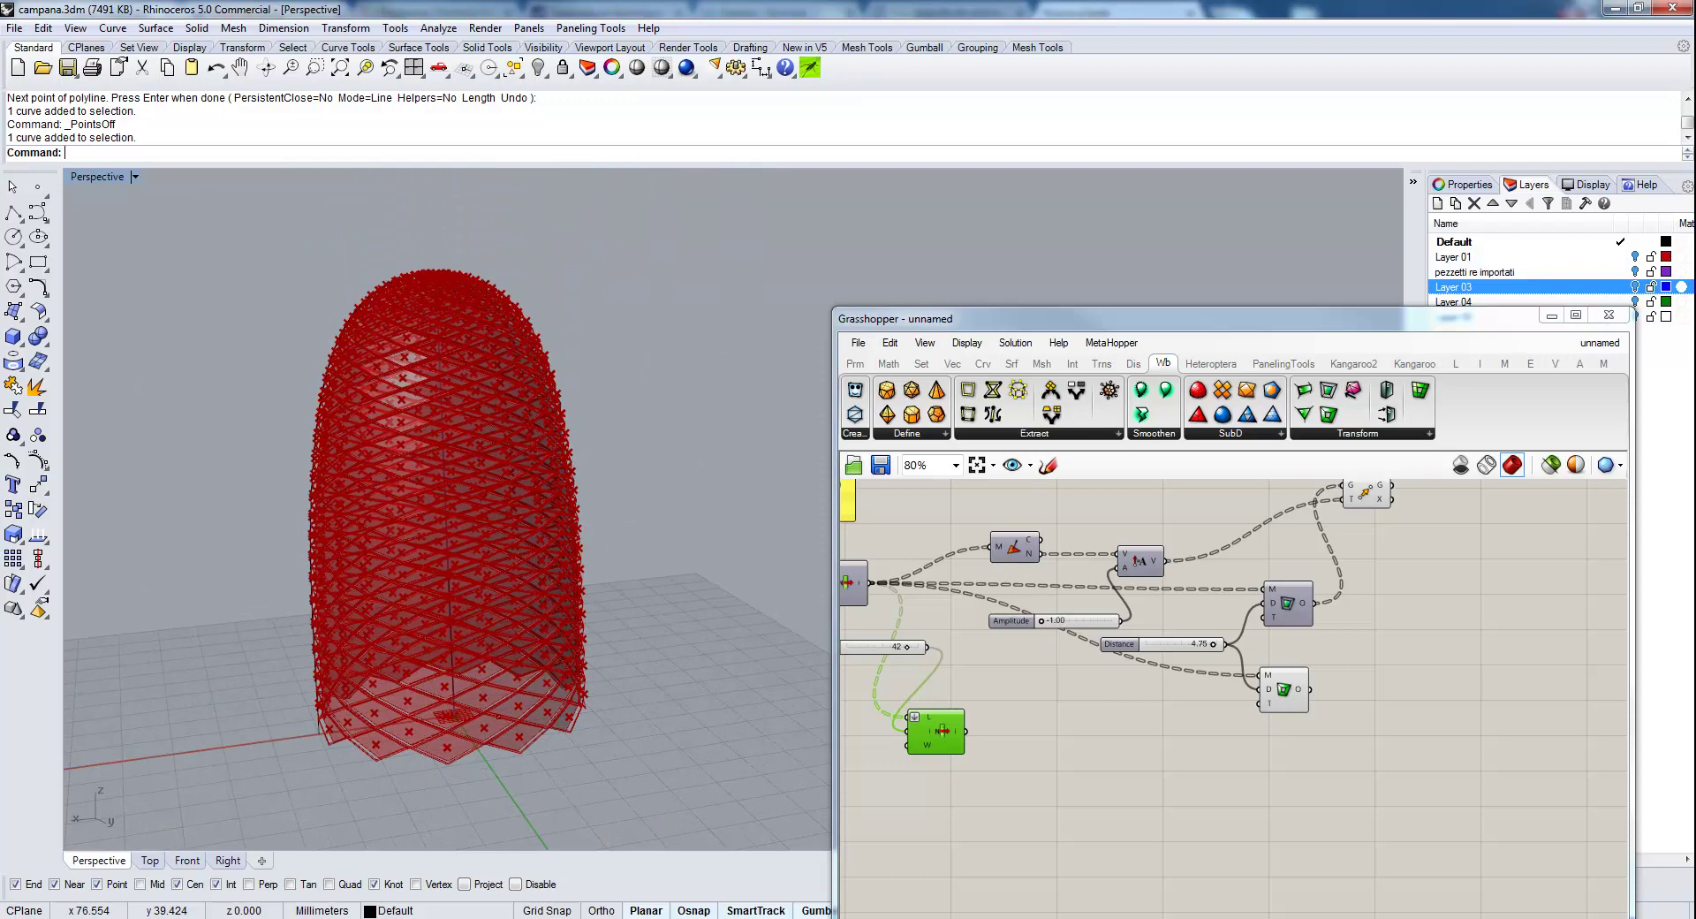
scroll(541, 689, up, 8)
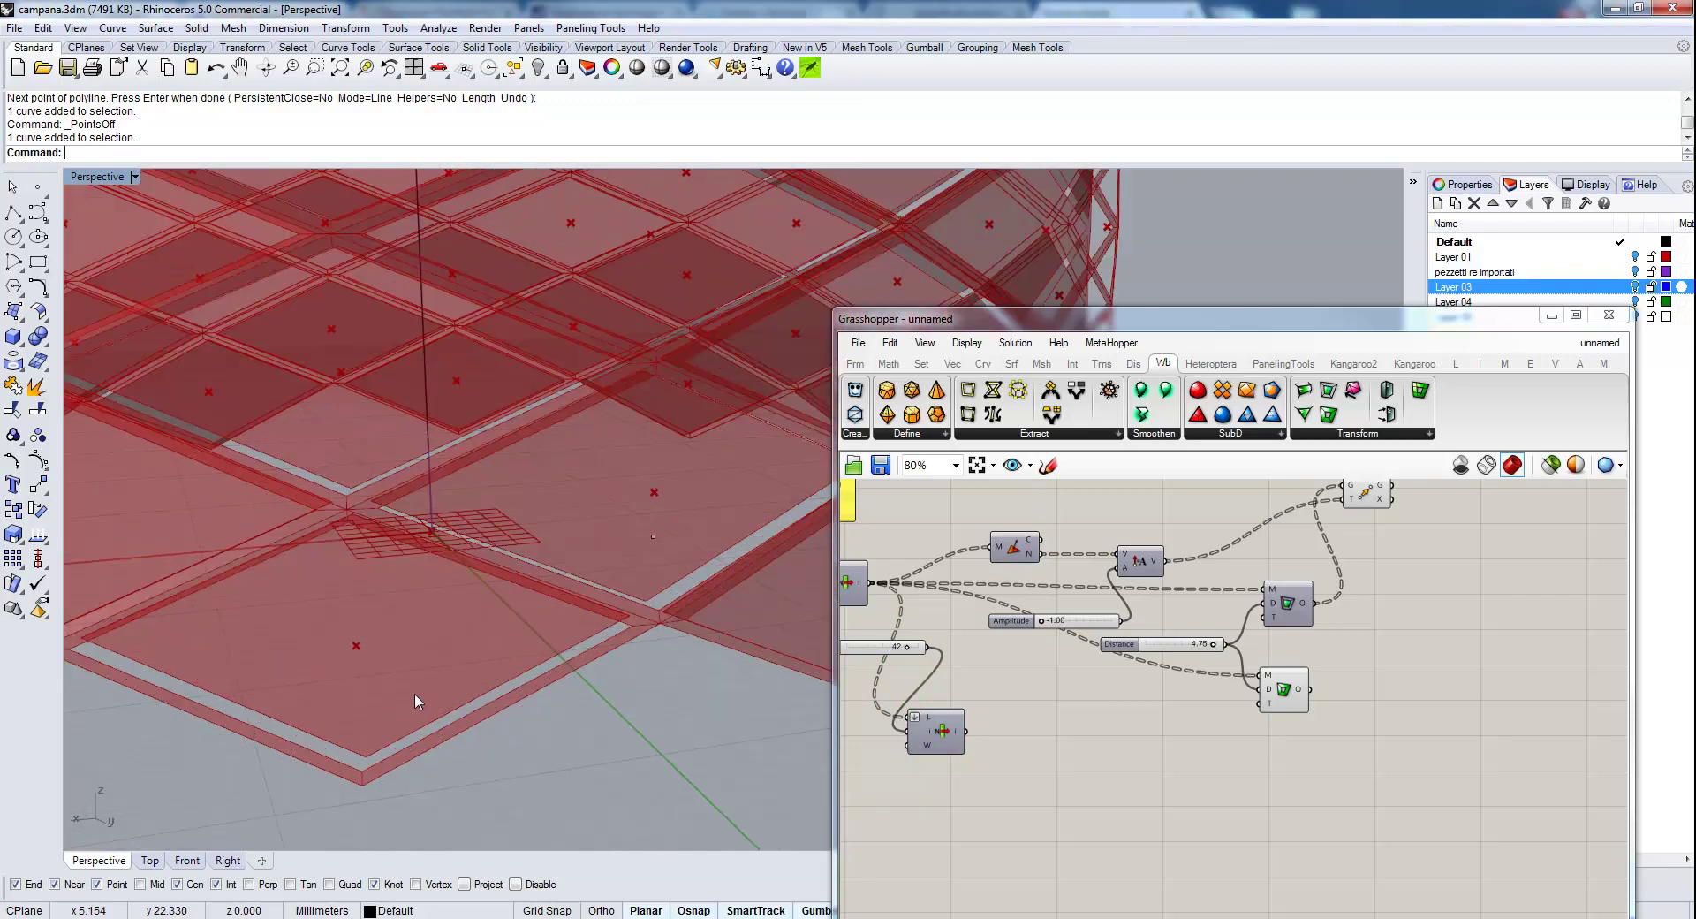
shift+right_drag(583, 596, 402, 616)
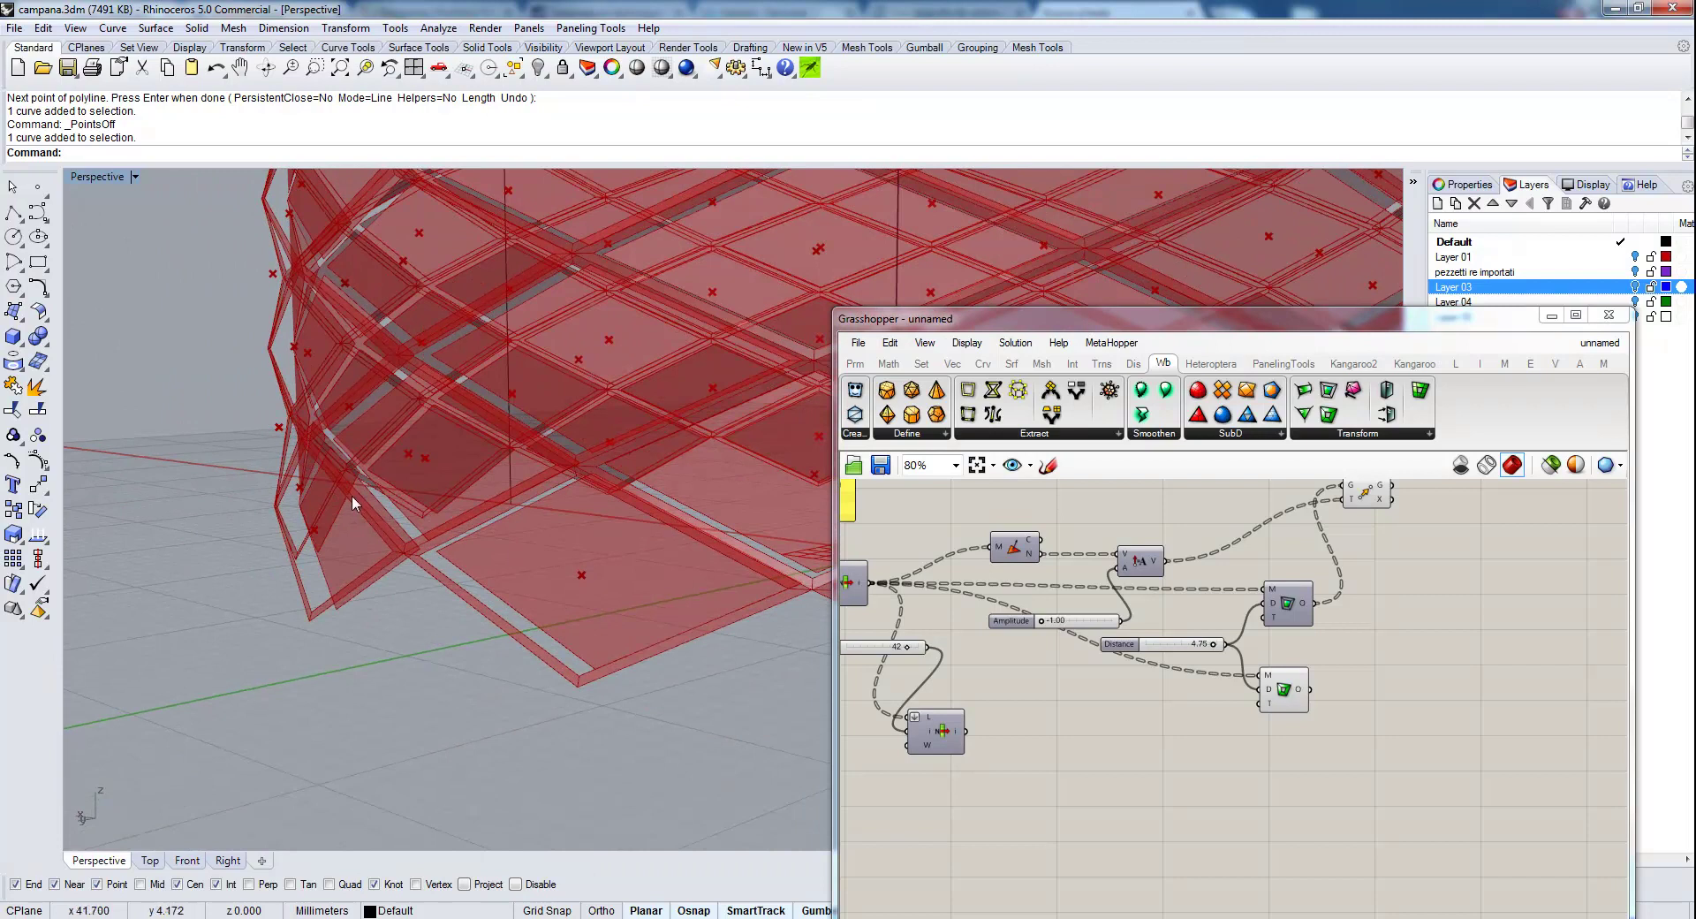
right_drag(352, 495, 306, 458)
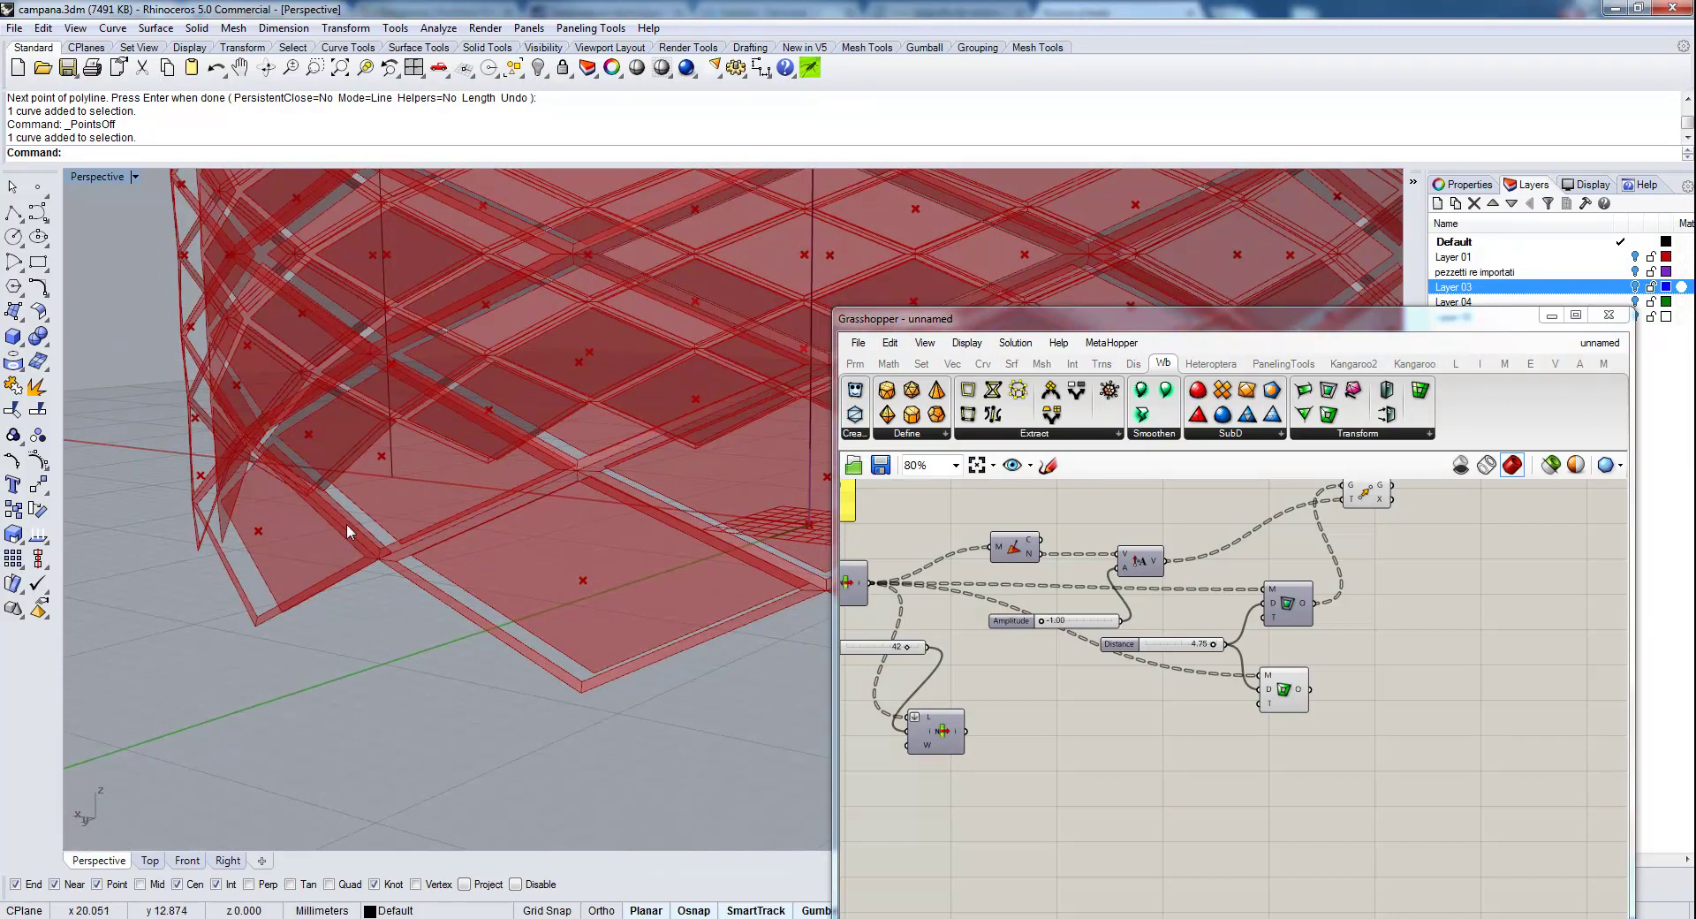
right_drag(347, 518, 499, 549)
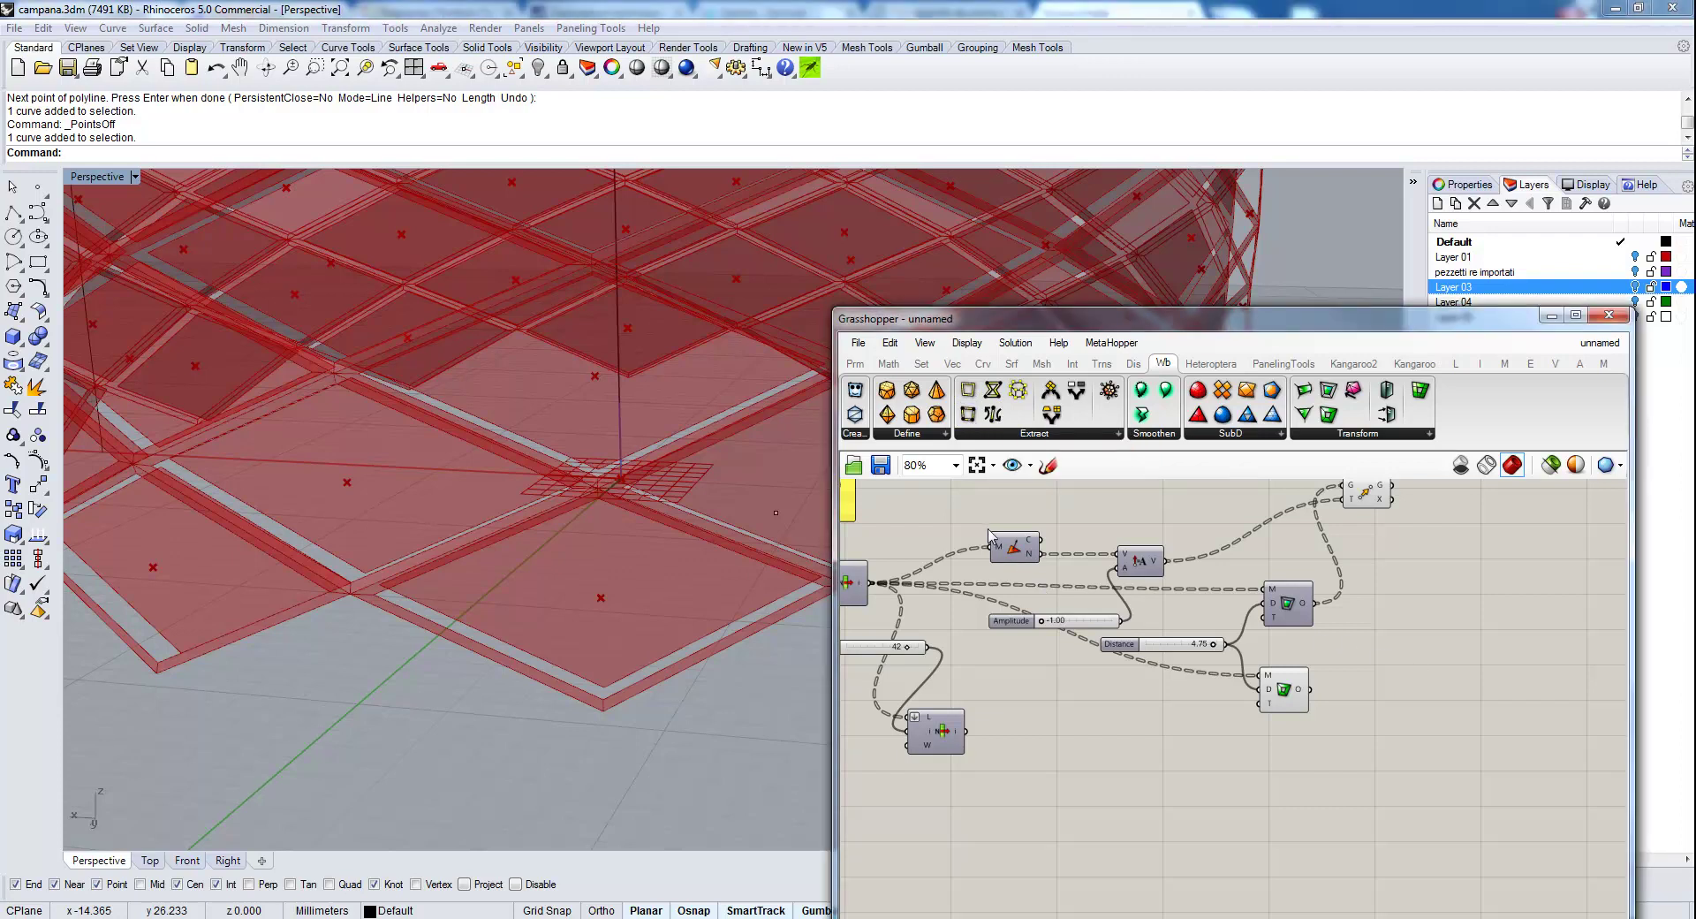
drag(994, 413, 1360, 610)
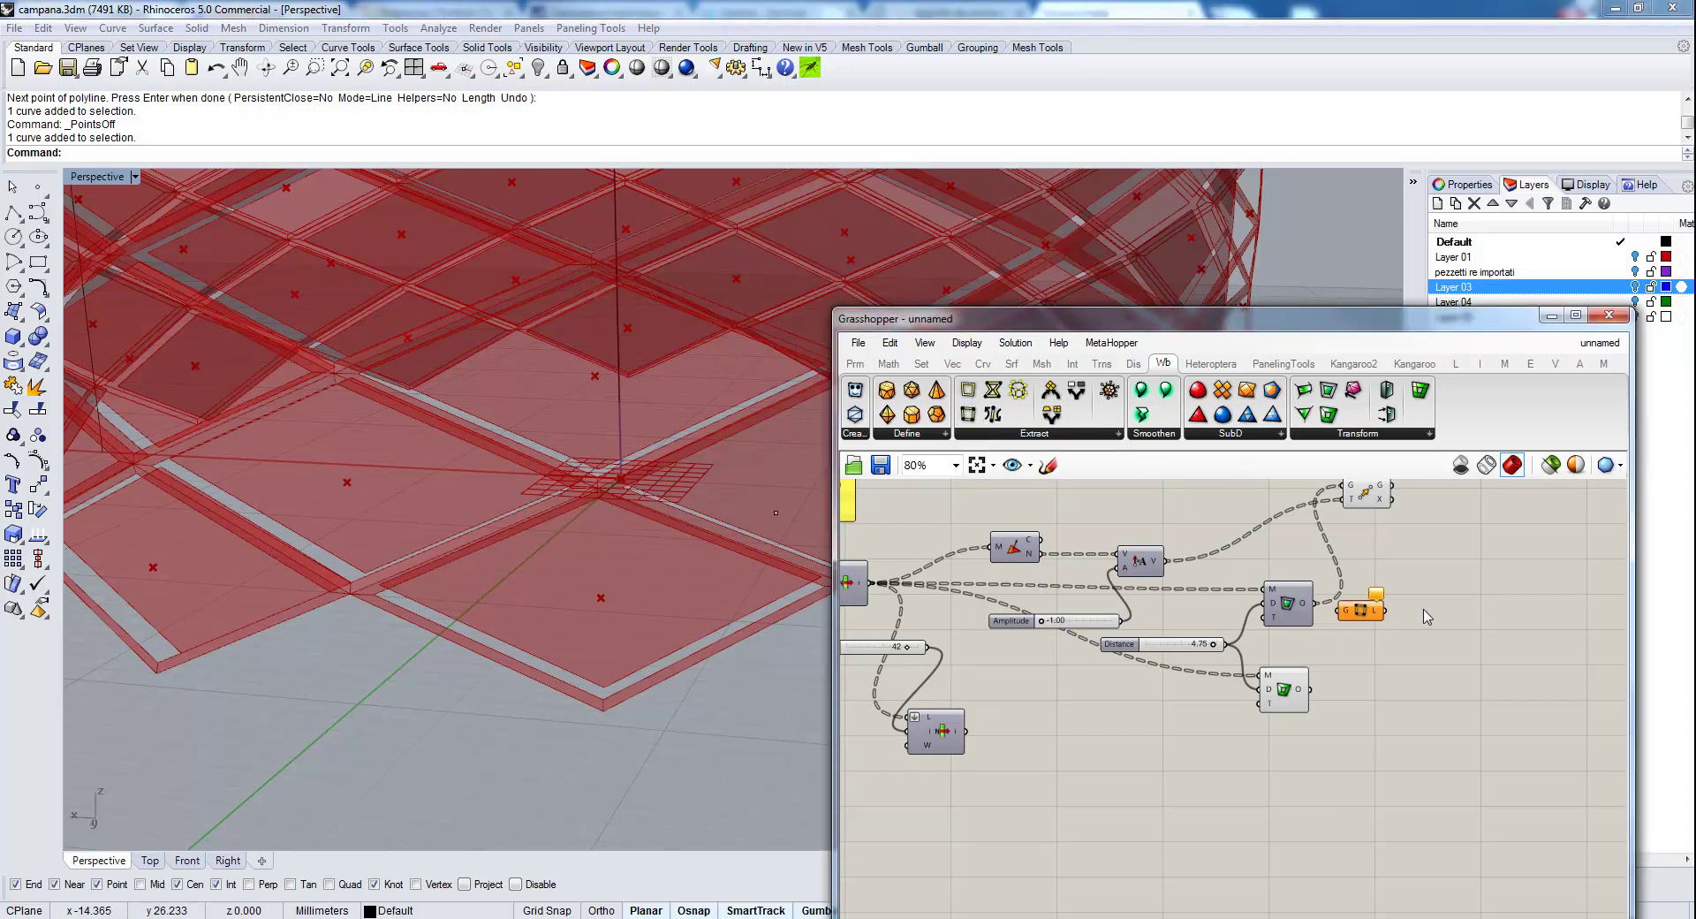
right_drag(1417, 662, 1319, 690)
drag(1217, 630, 1304, 641)
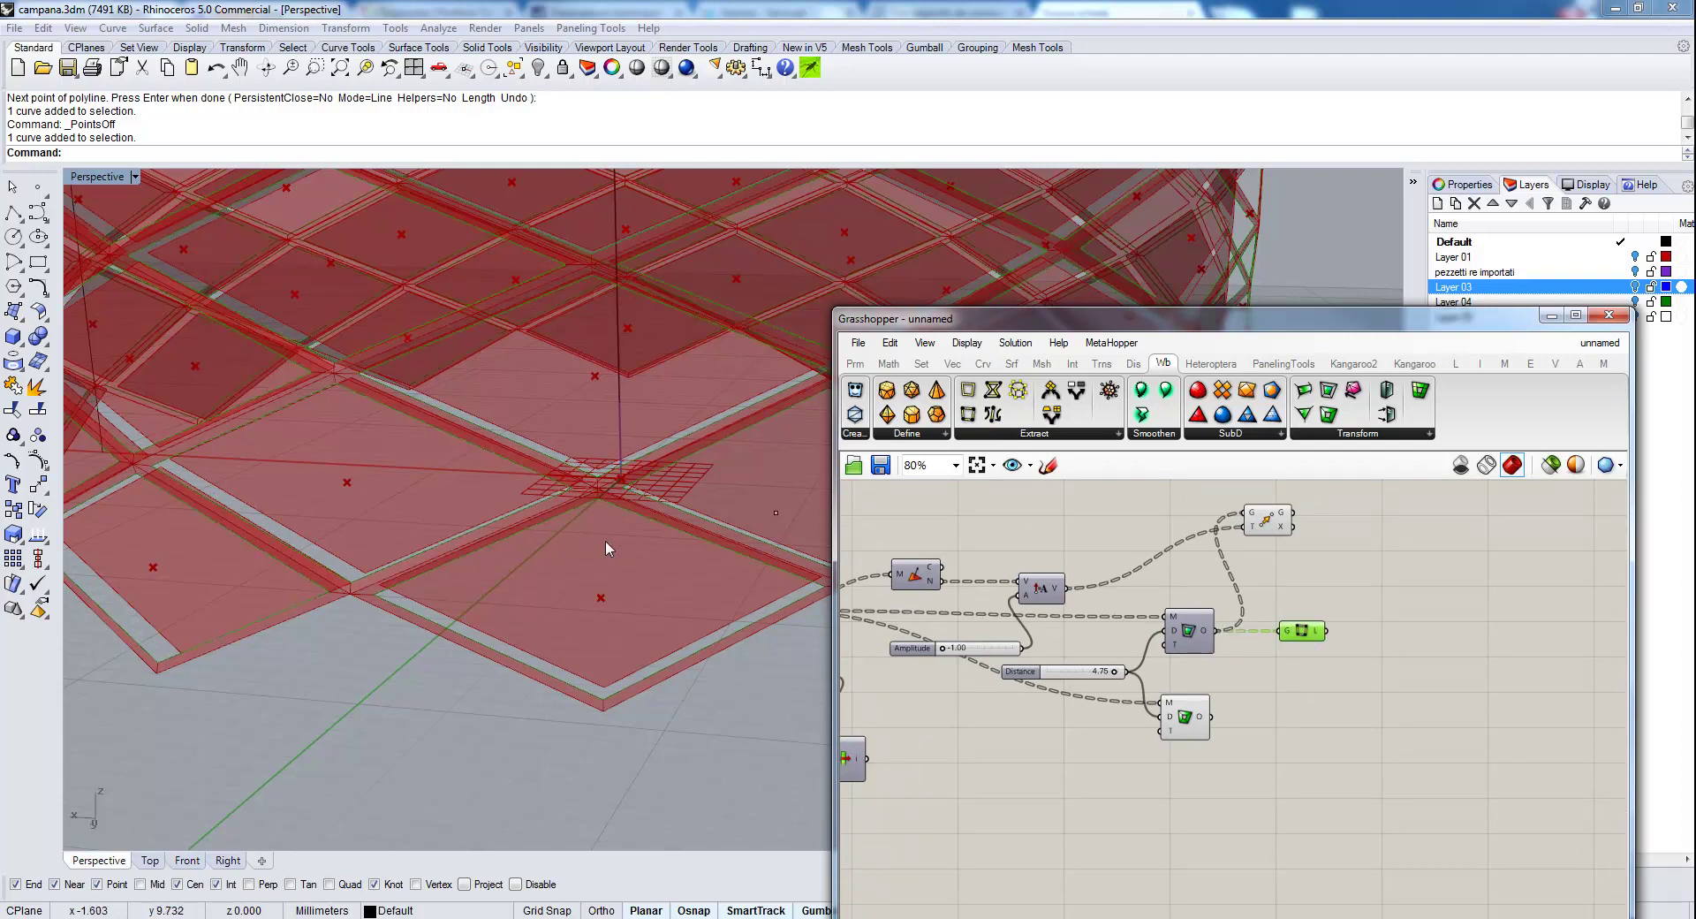
right_drag(606, 540, 514, 613)
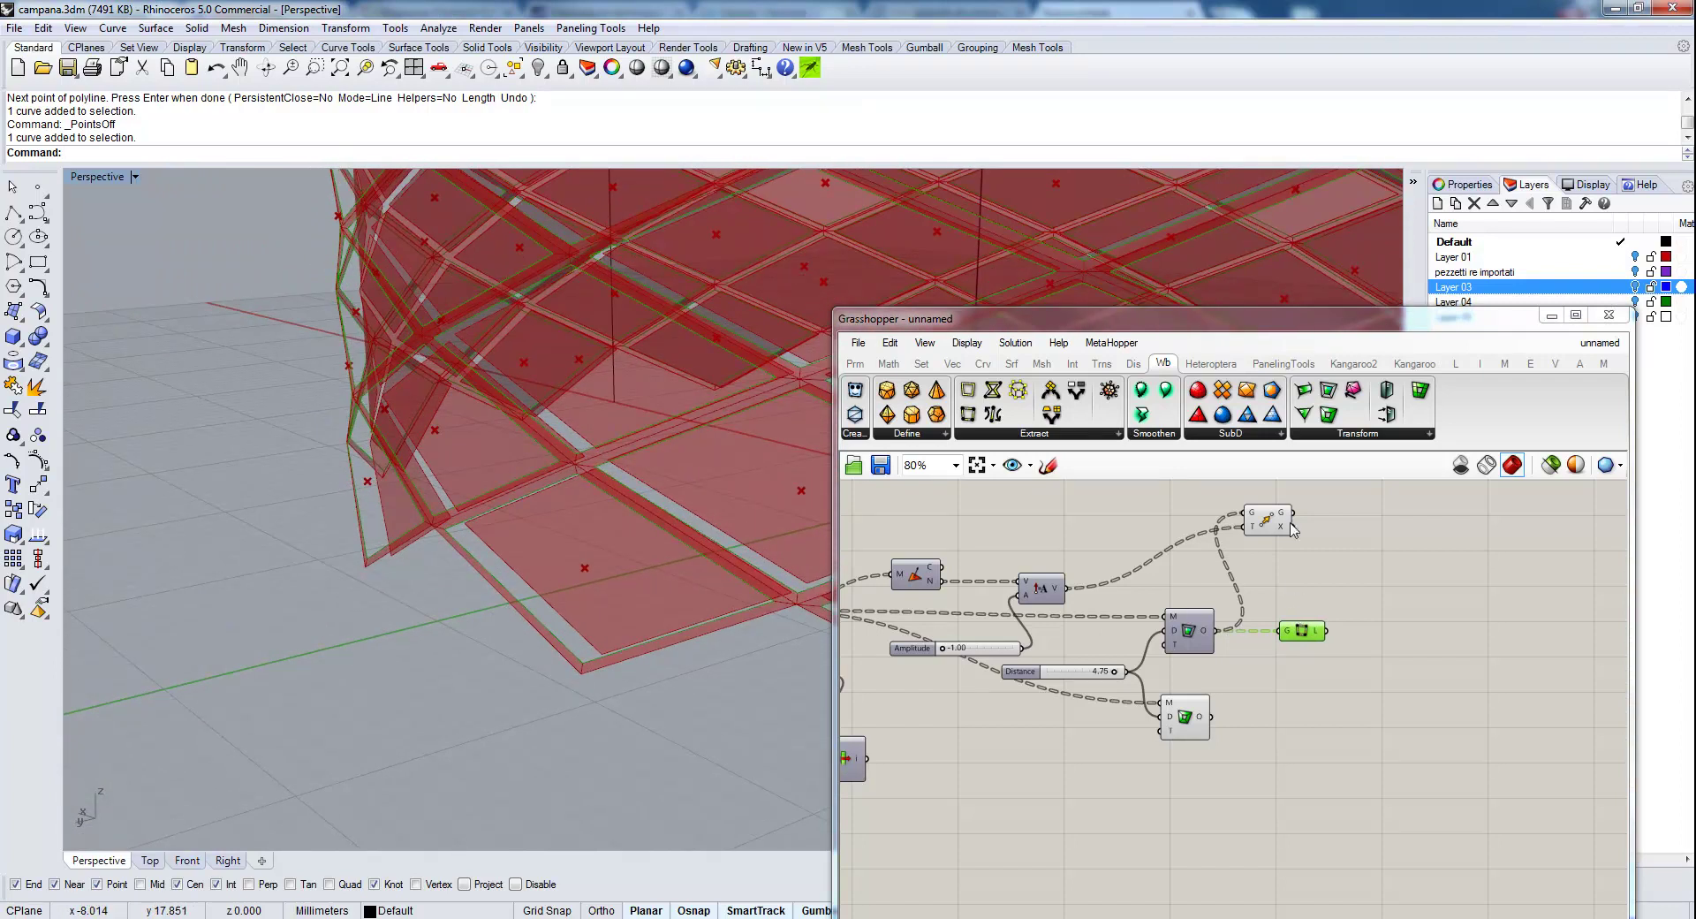
Place the mesh edges component beside Move and connect Move's G output to its G input.
drag(1302, 630, 1354, 513)
mouse_move(571, 498)
right_down()
mouse_move(538, 537)
mouse_move(585, 478)
right_up()
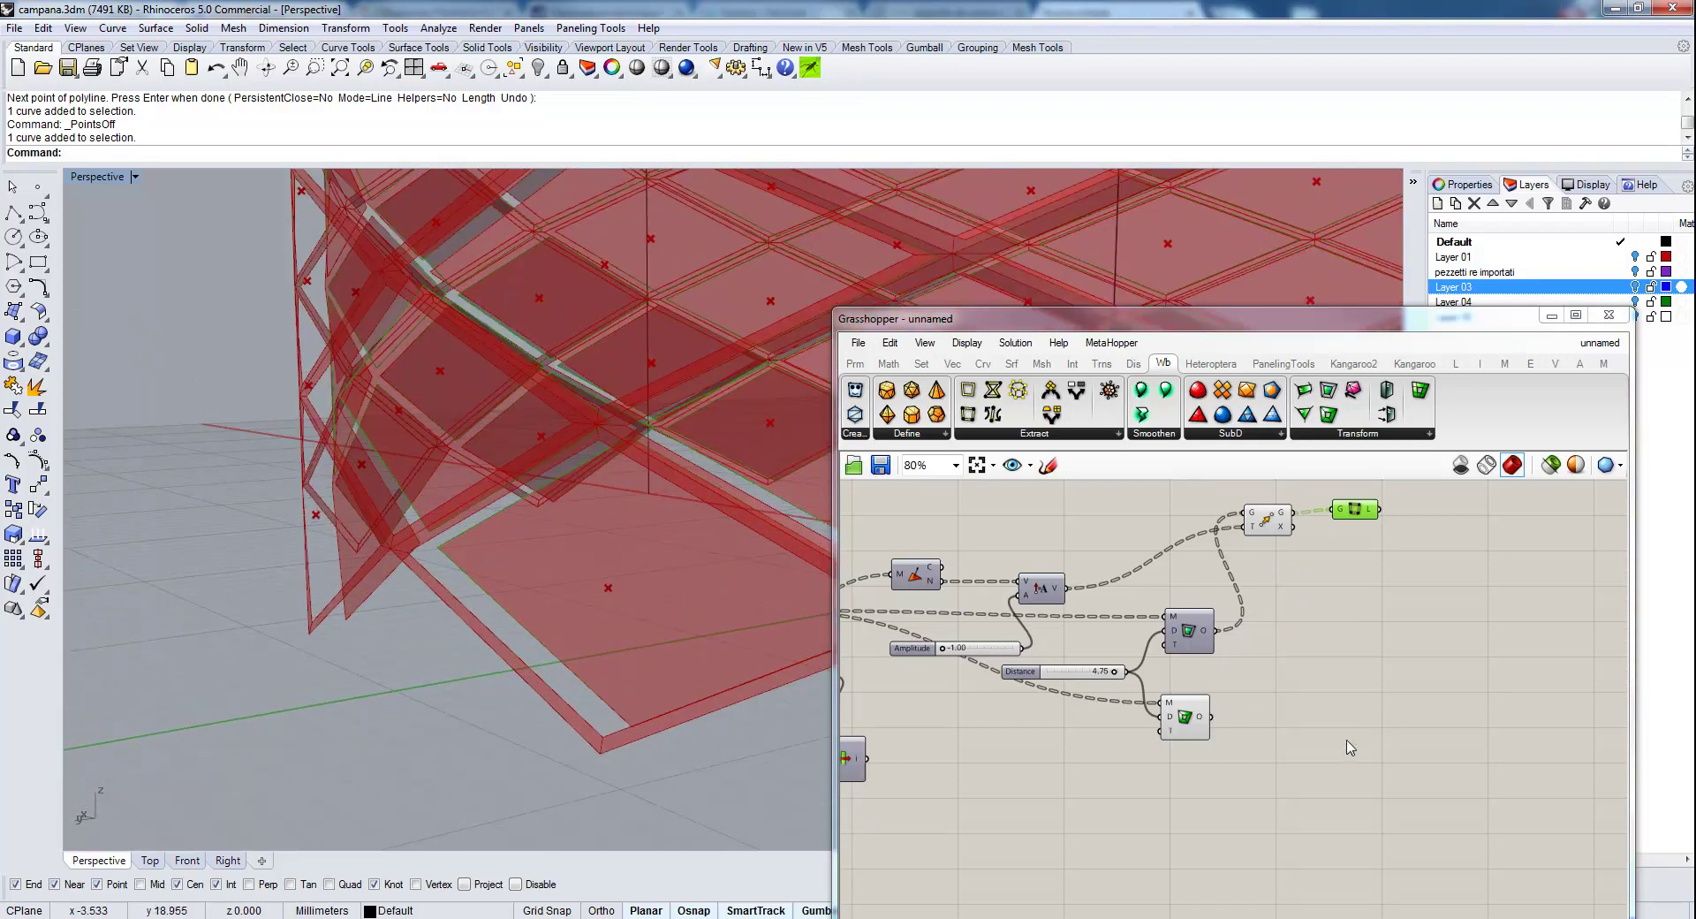
right_drag(1344, 744, 1343, 725)
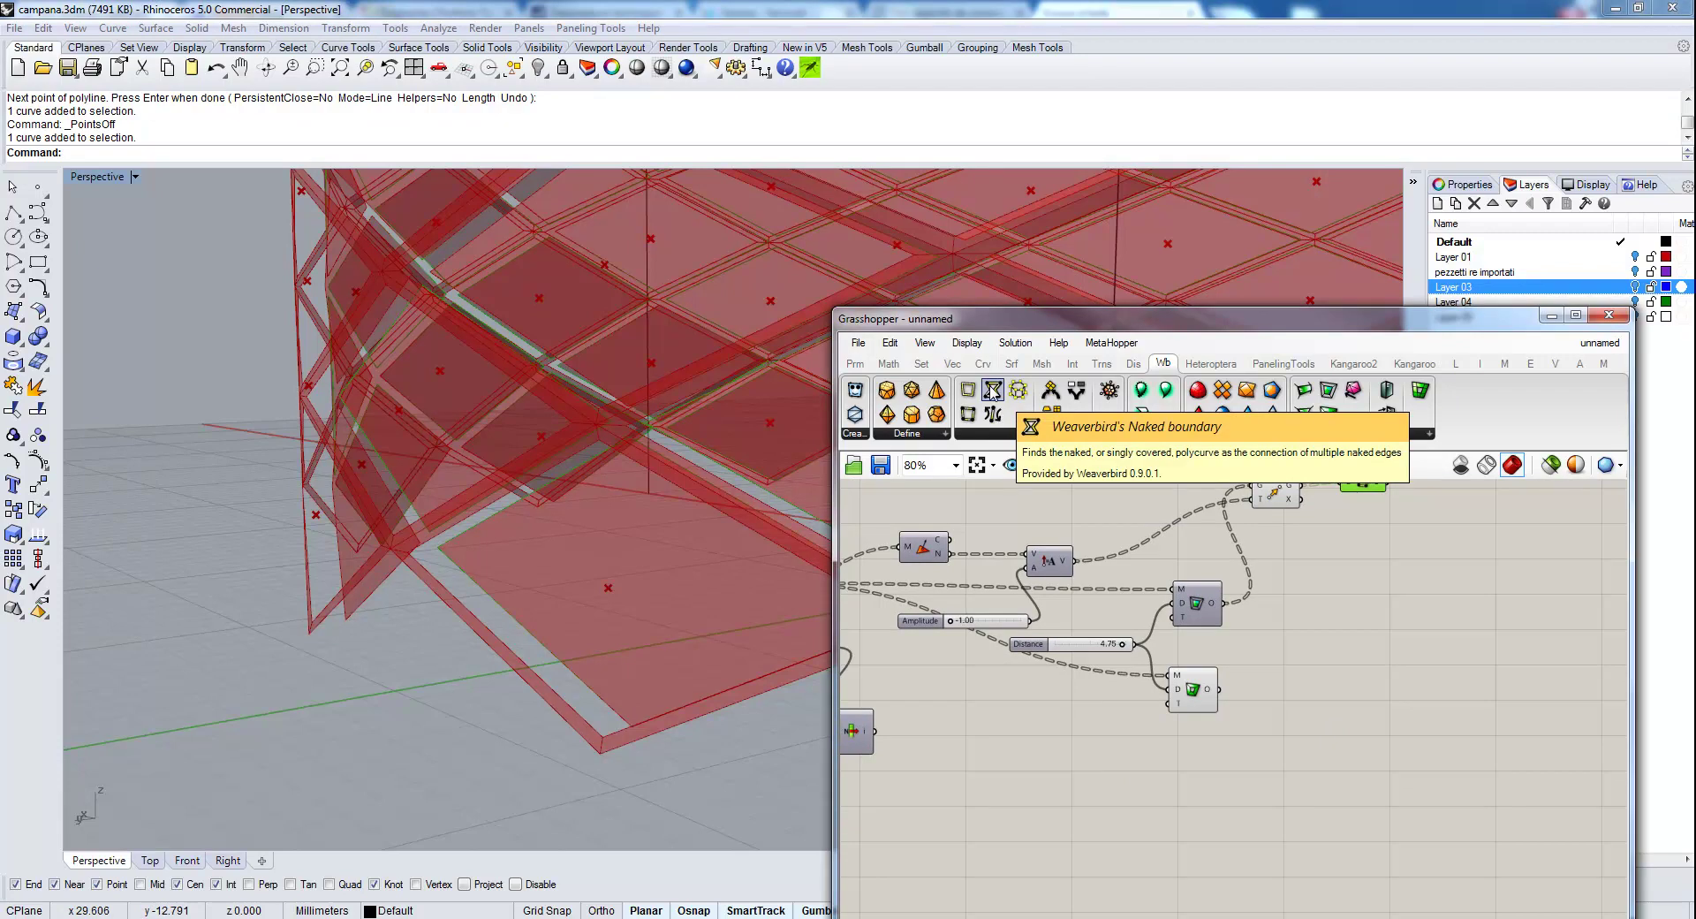
Add a Weaverbird Naked boundary component and connect the Picture Frame's O output to its M input.
drag(994, 389, 1320, 676)
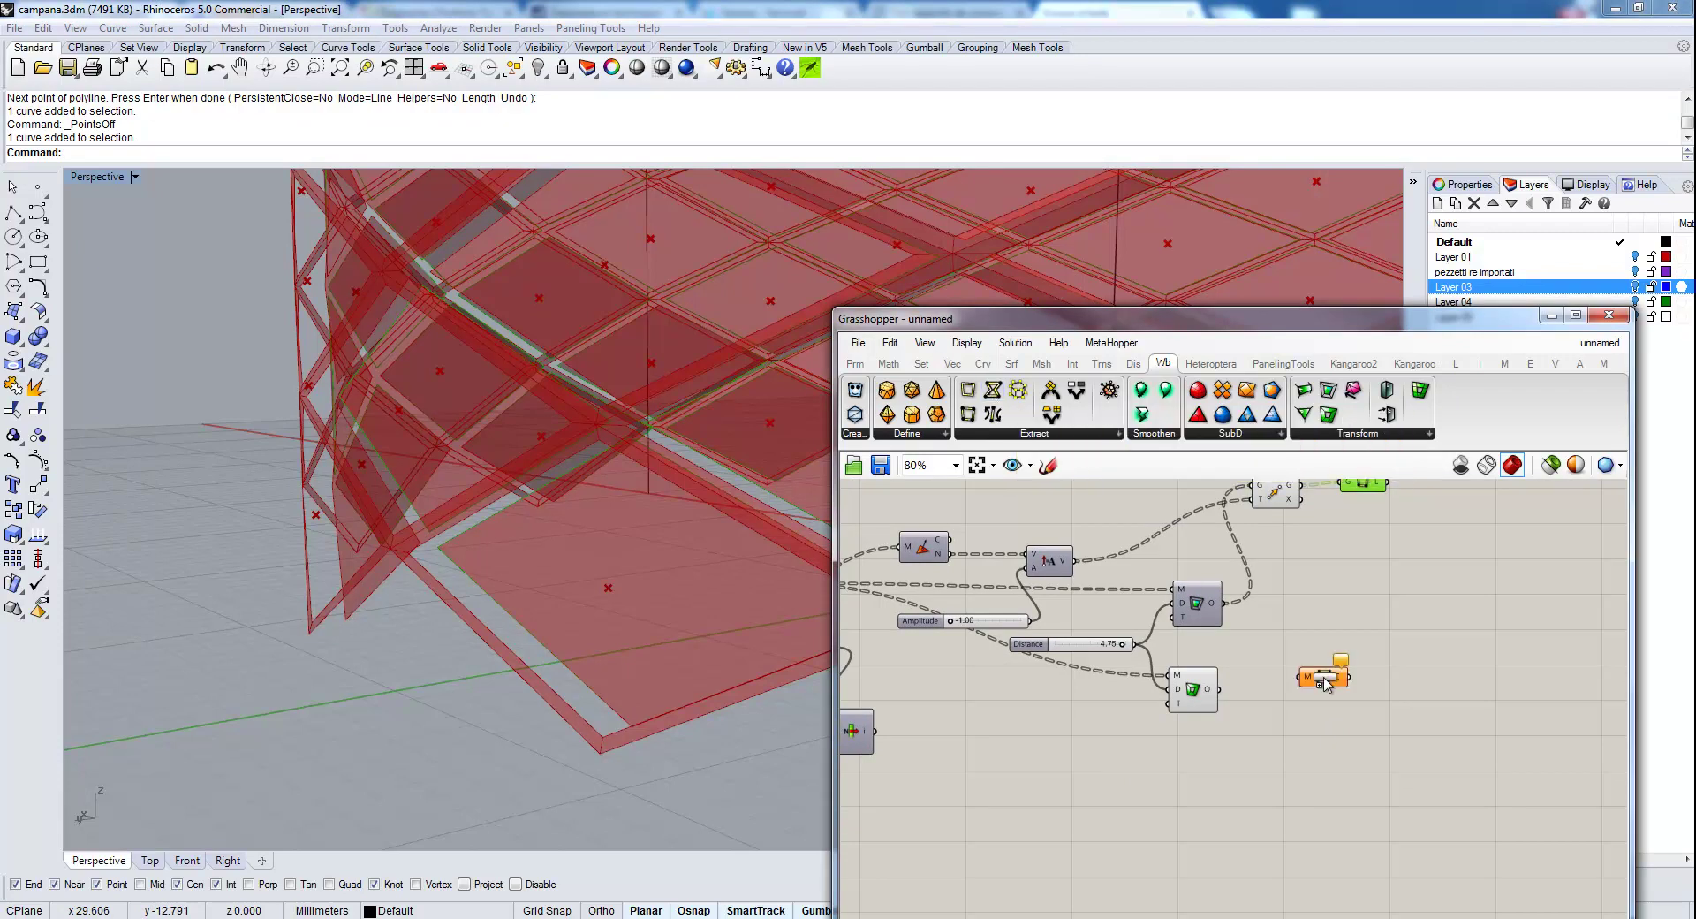
right_drag(1229, 689, 1168, 689)
drag(1156, 690, 1238, 678)
click(1262, 669)
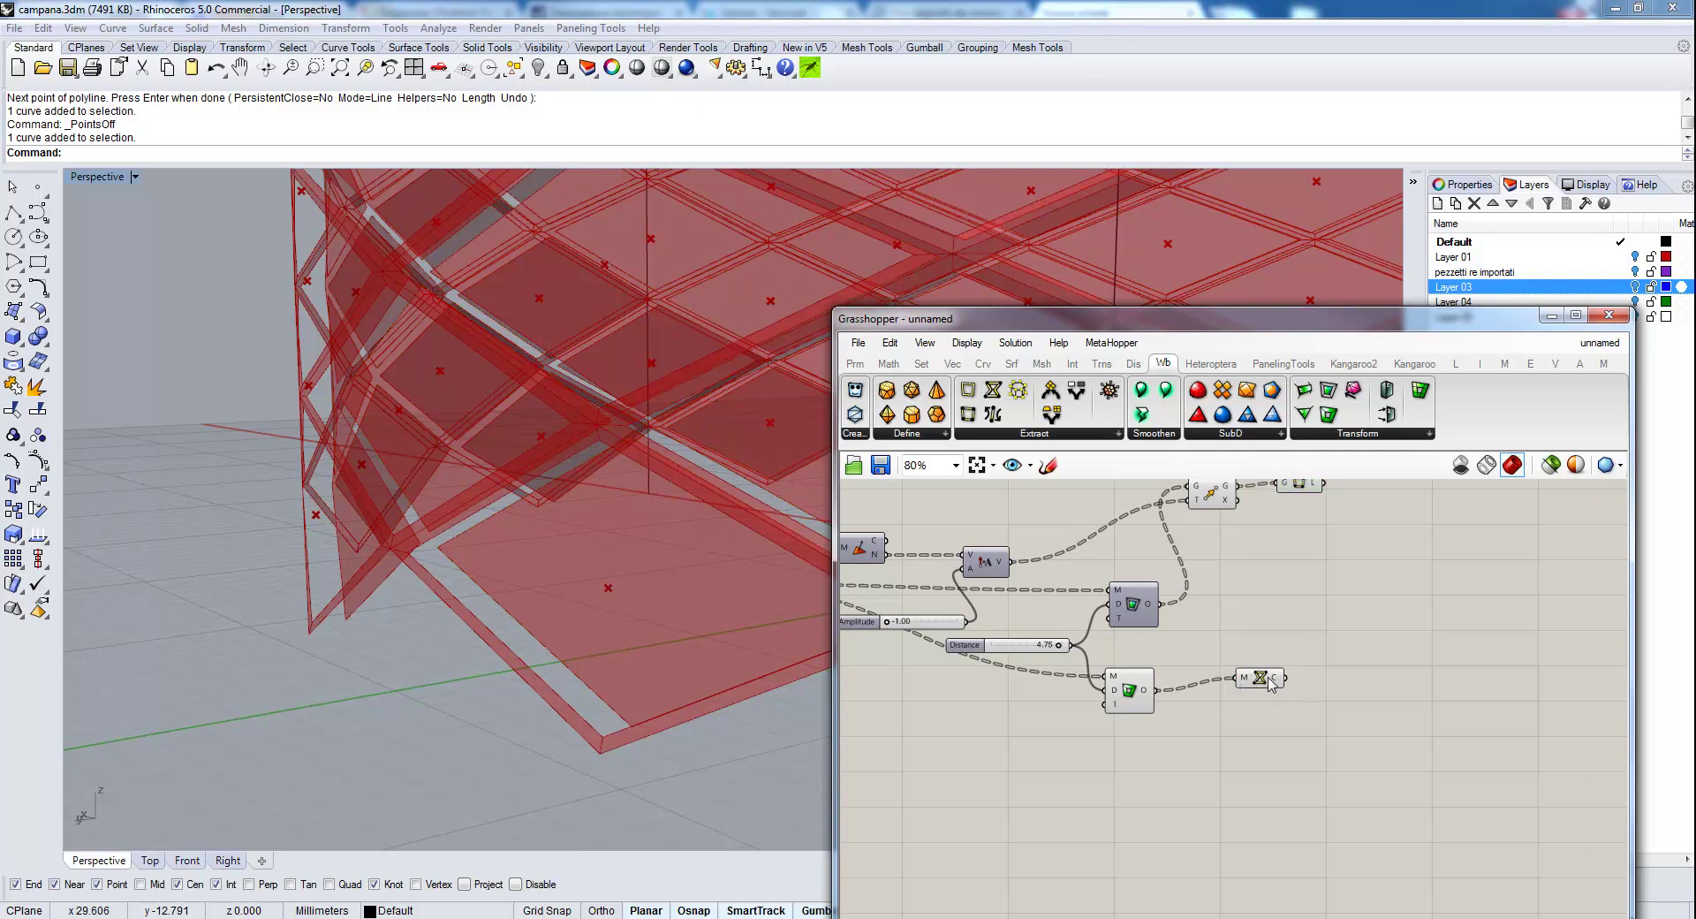
Highlight the Naked boundary curves and examine the frame outlines around the panels at the bell's base.
click(1263, 678)
scroll(657, 593, up, 5)
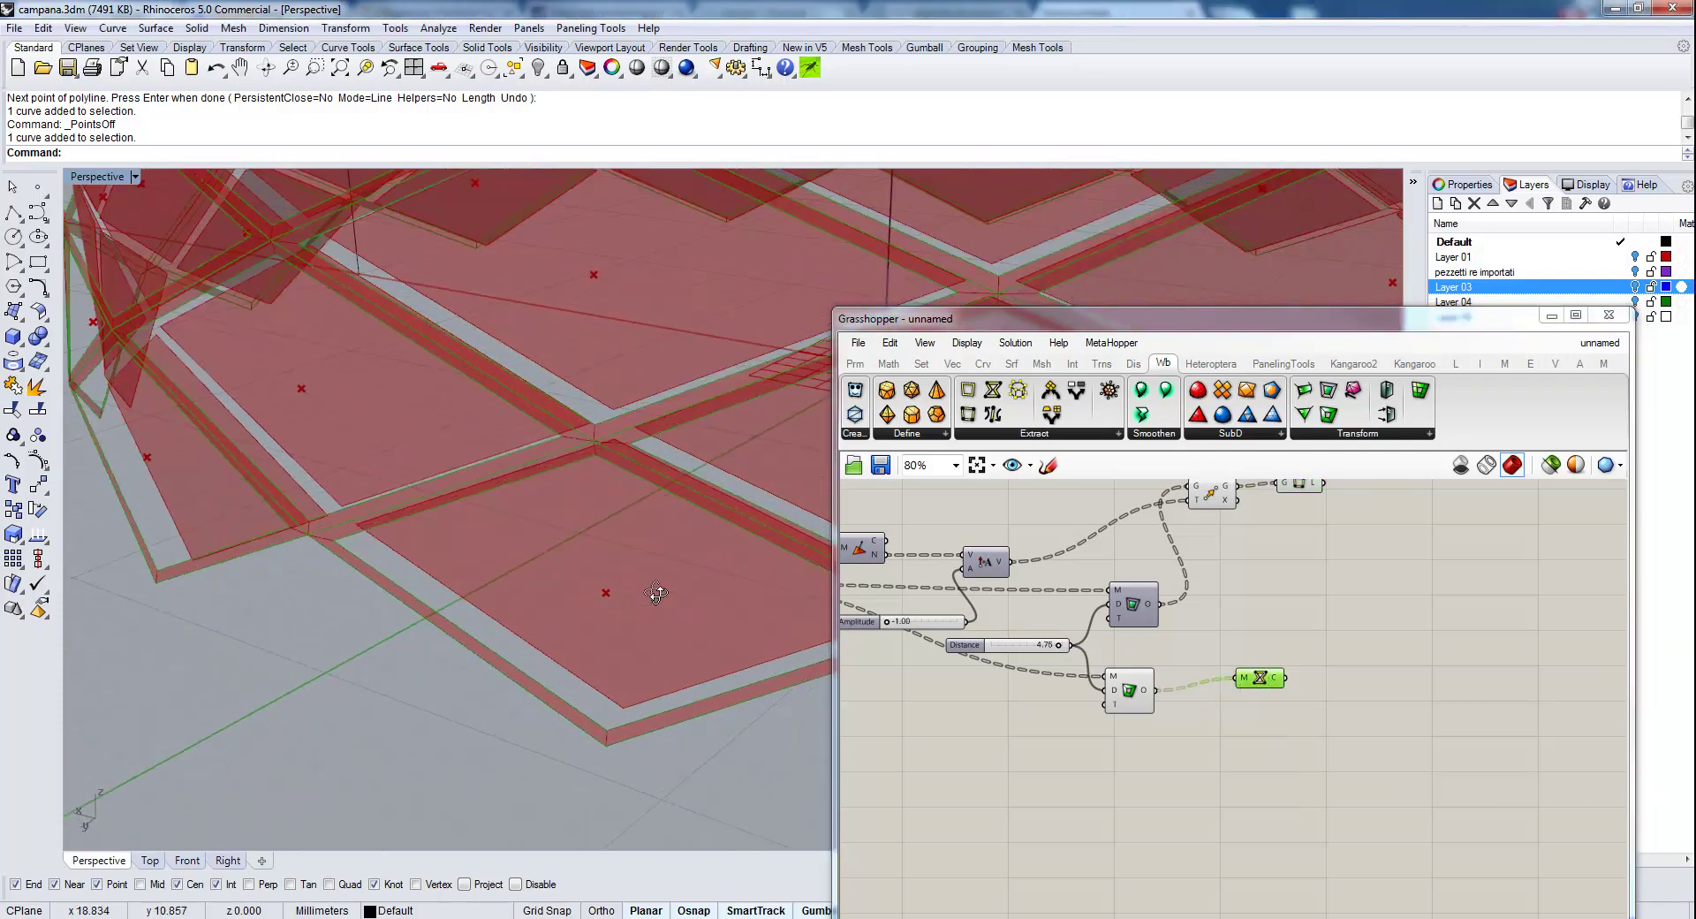
right_drag(656, 593, 650, 599)
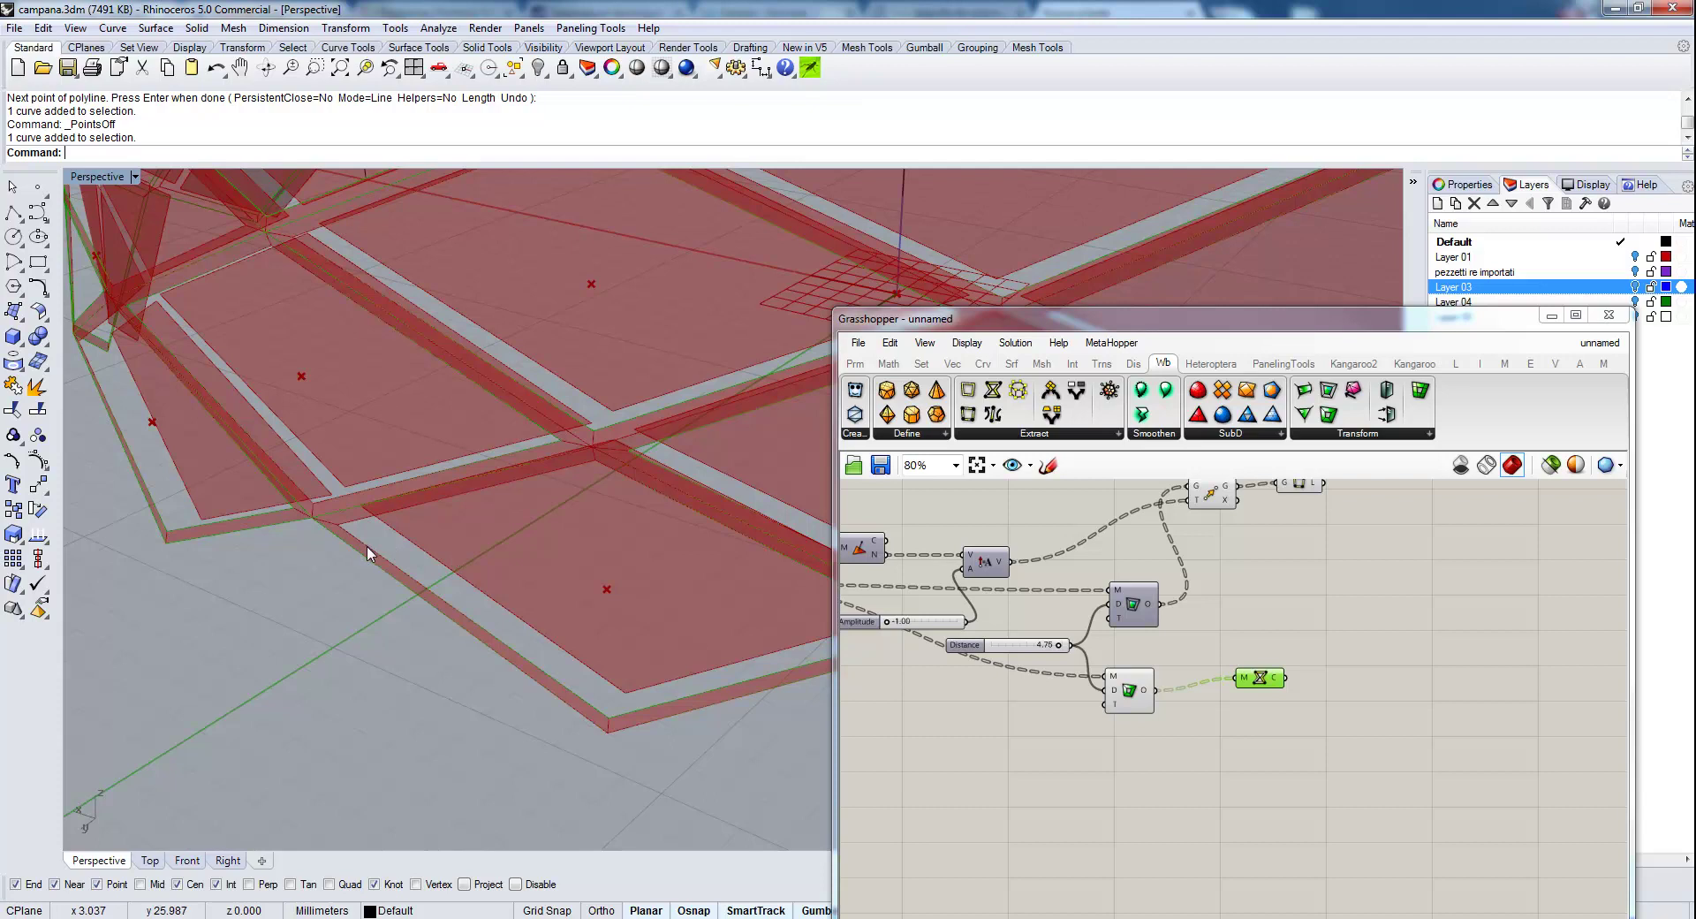
shift+right_drag(560, 547, 441, 522)
right_drag(409, 451, 515, 496)
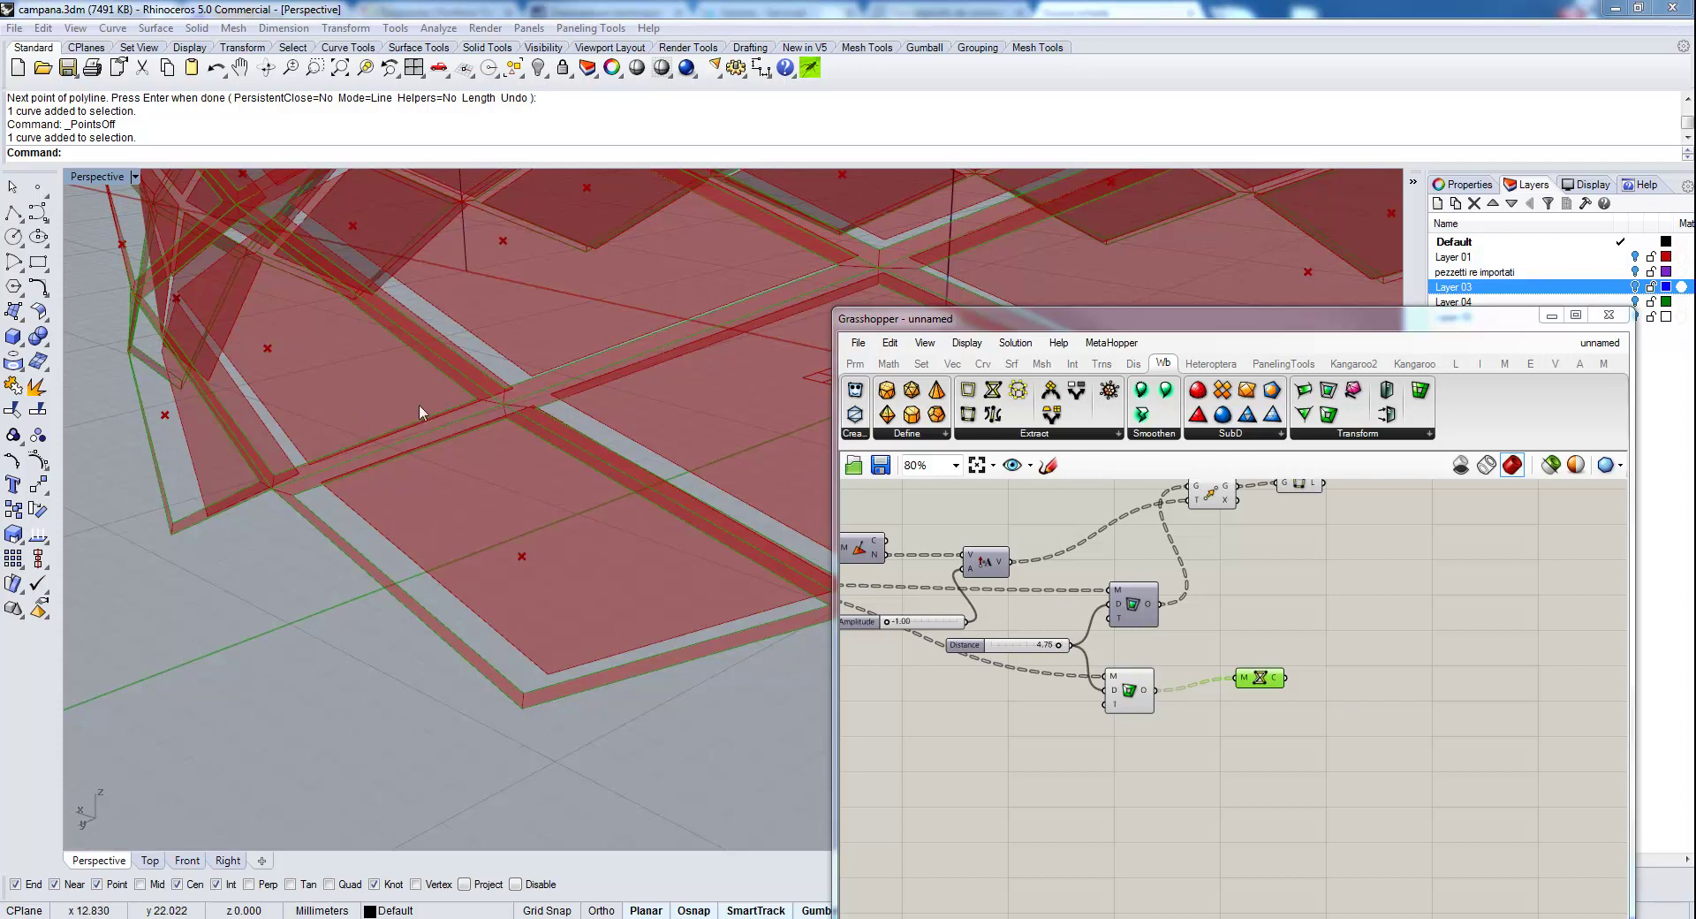
right_click(1323, 719)
click(1266, 797)
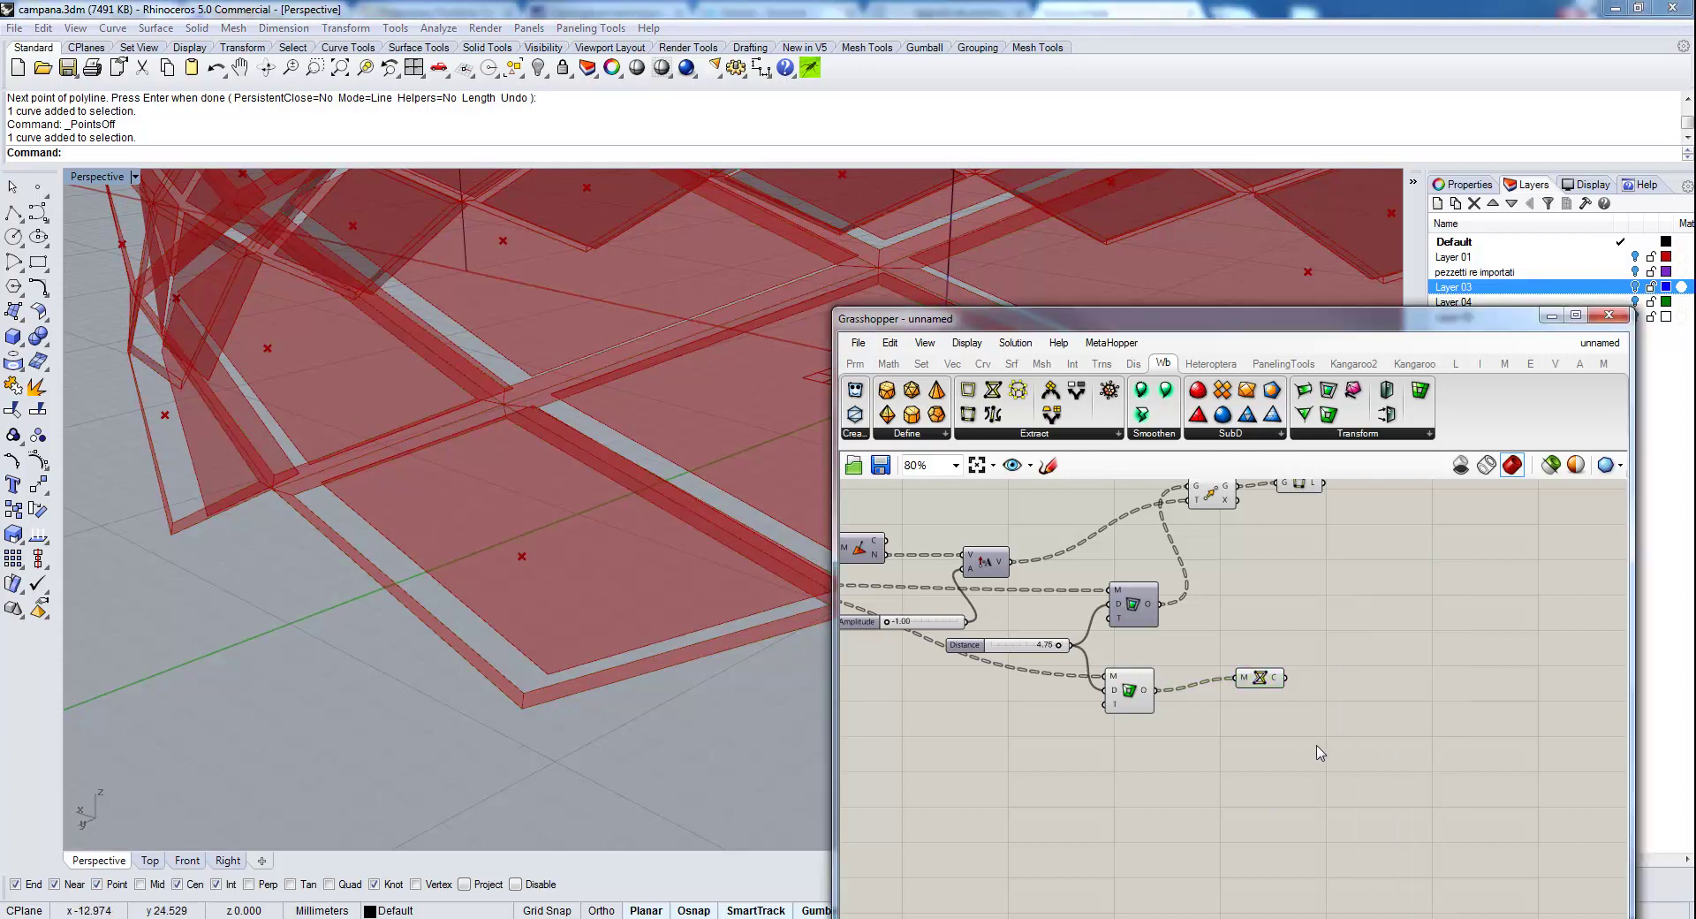
Add a Cull Pattern component beside Naked boundary.
scroll(1329, 725, up, 3)
right_drag(1421, 667, 1324, 714)
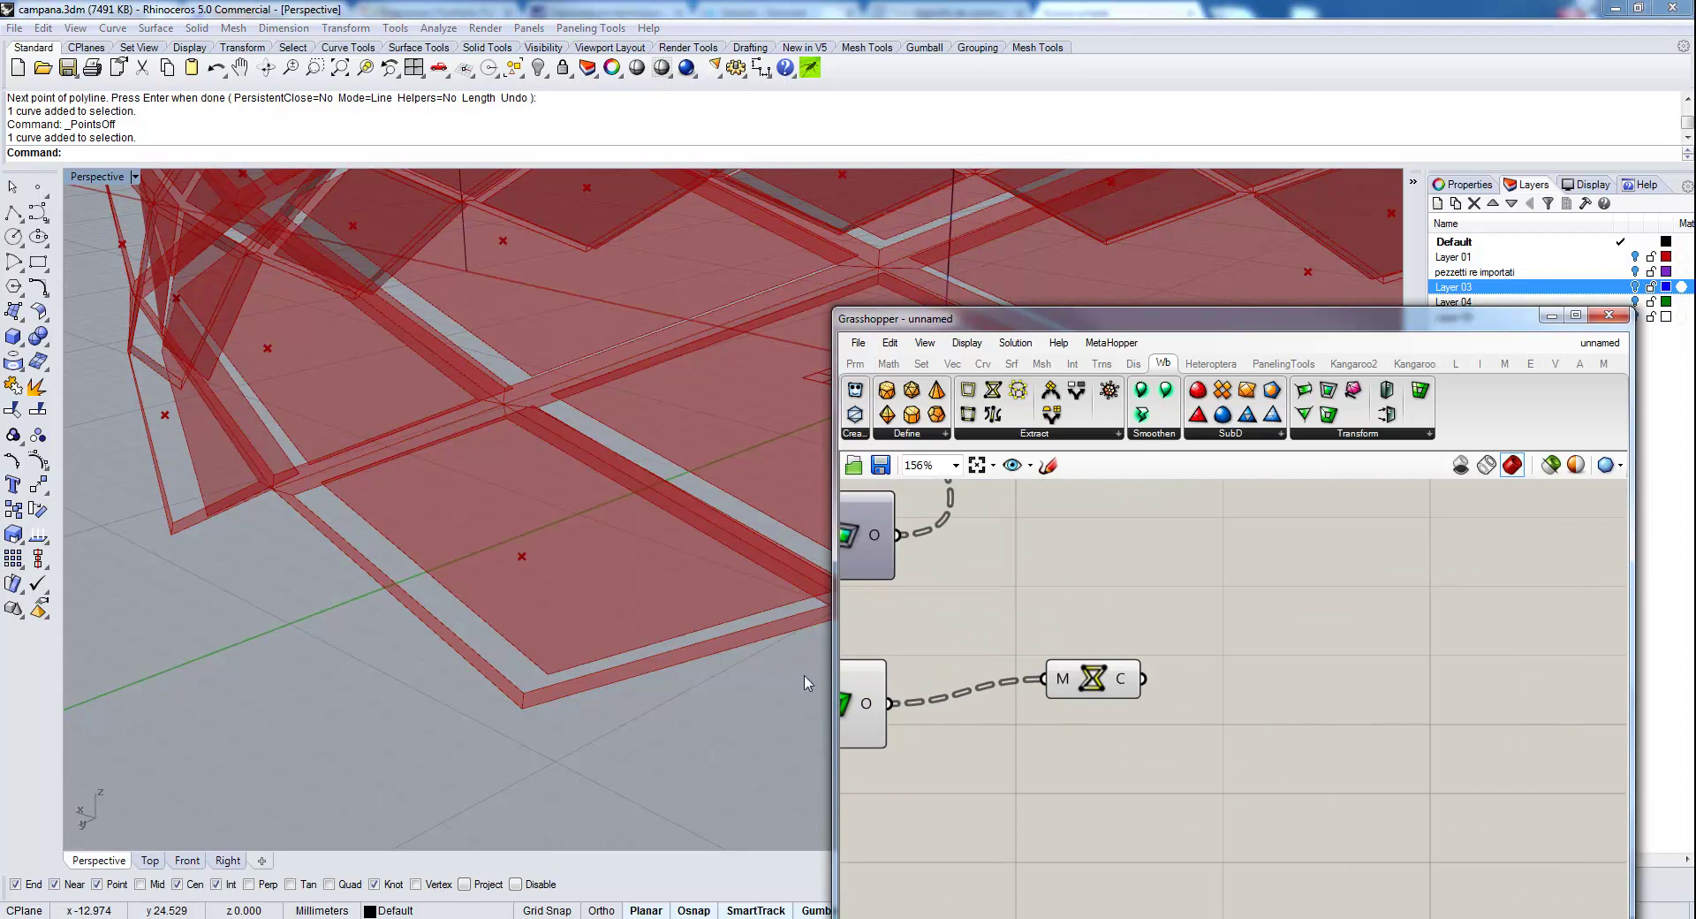
double_click(1279, 696)
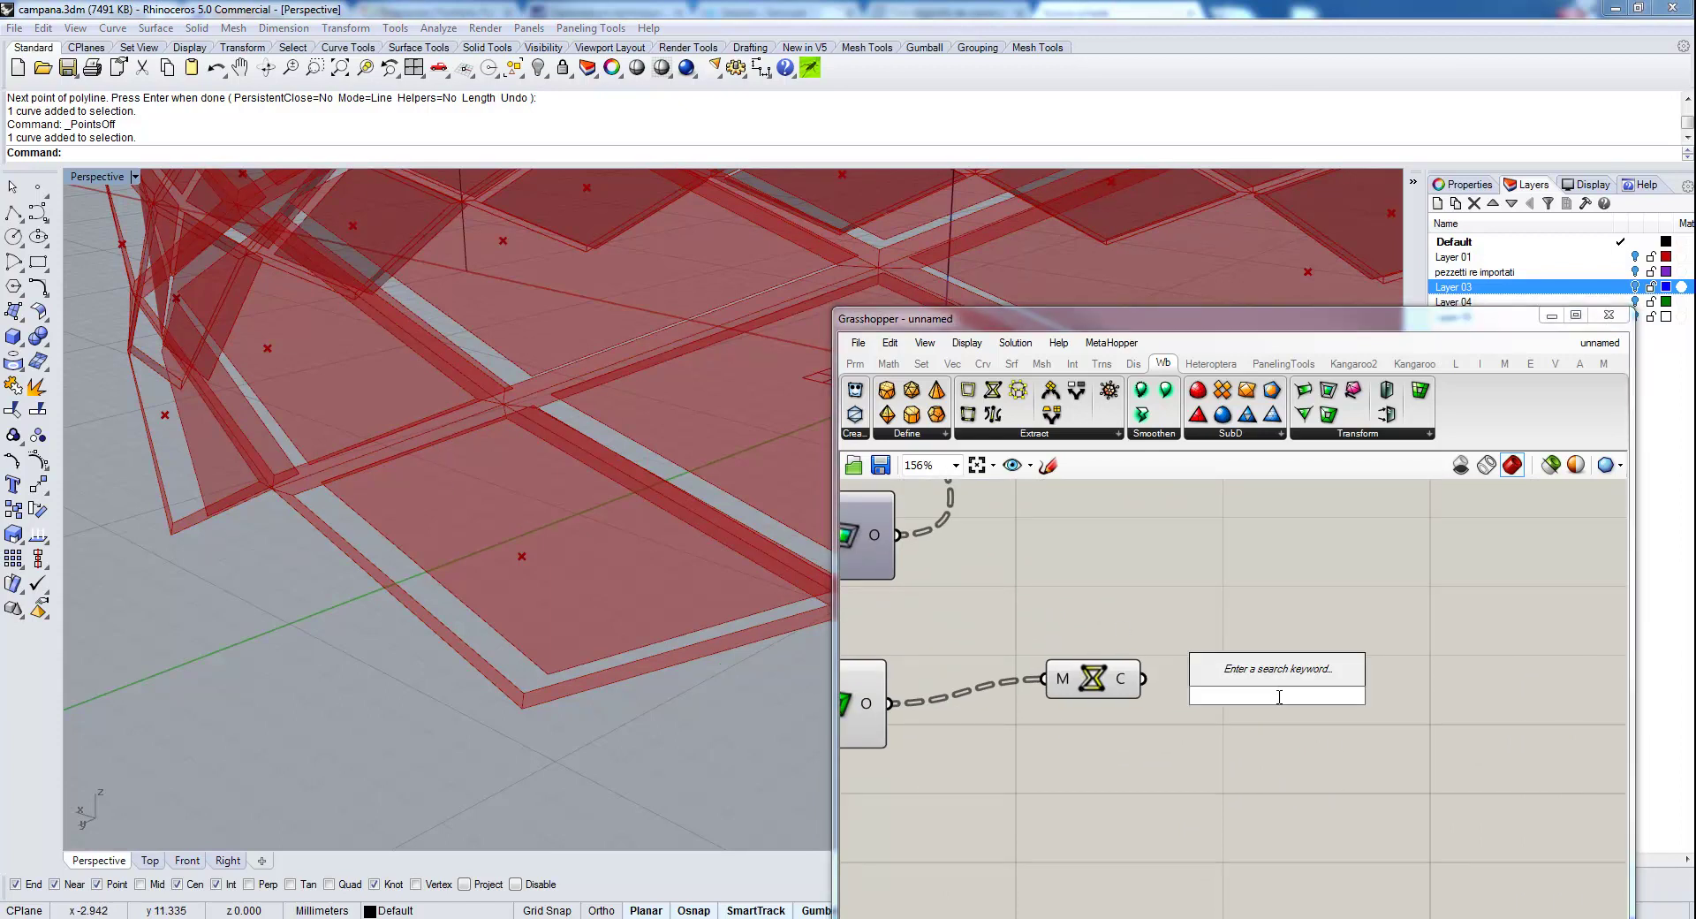
text(cull)
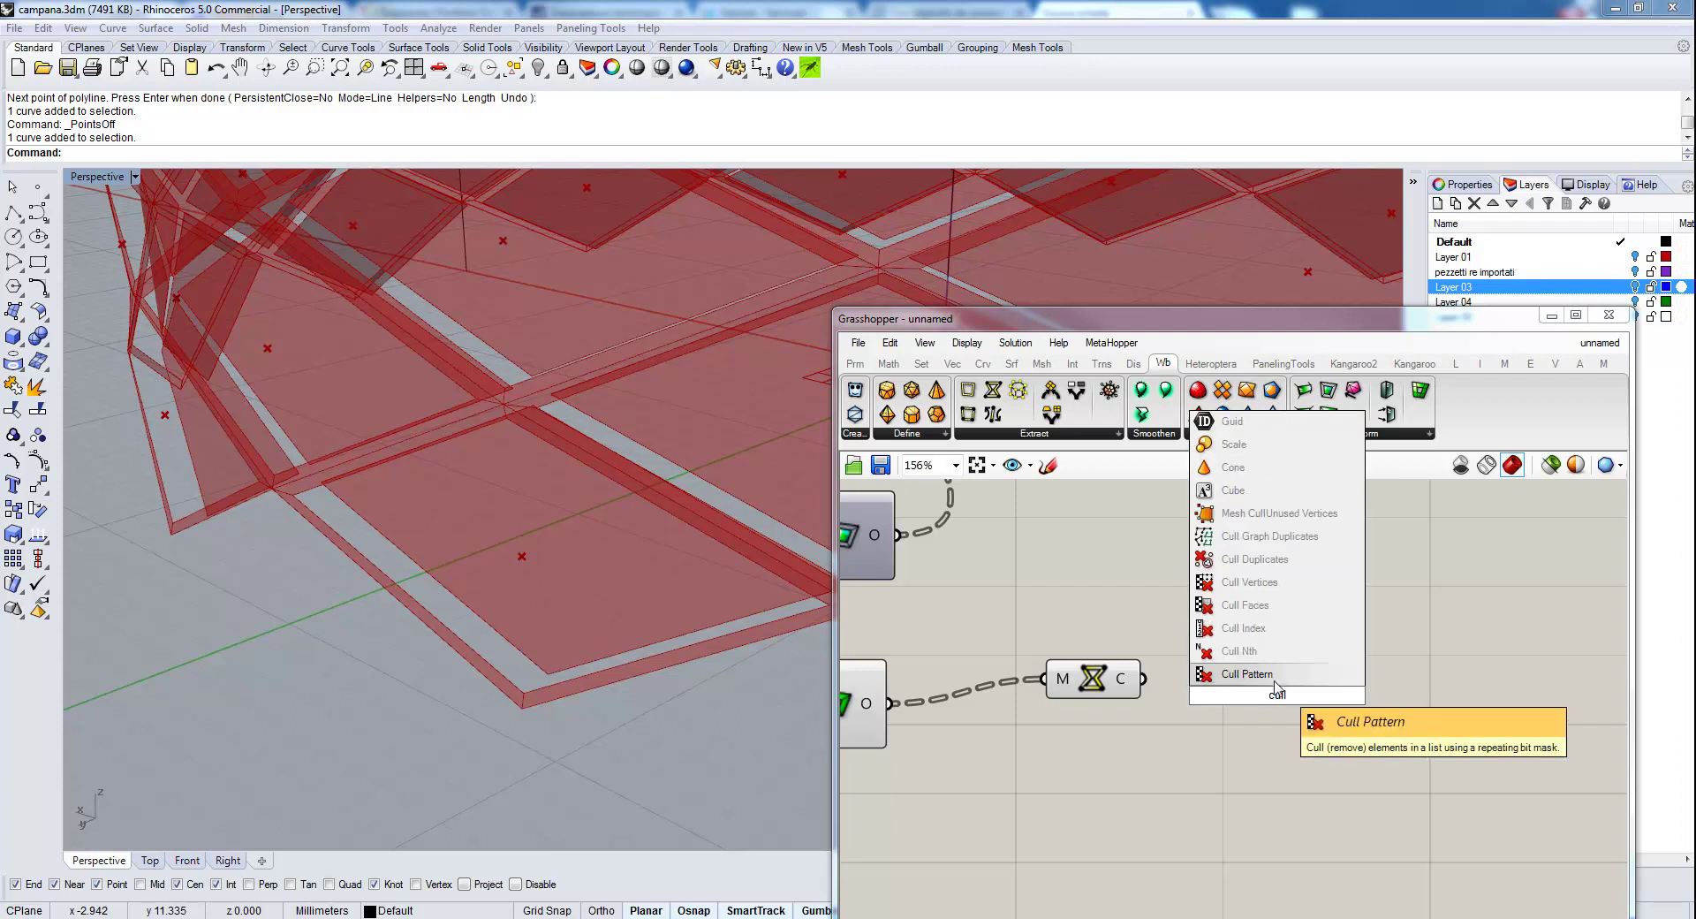
key(Return)
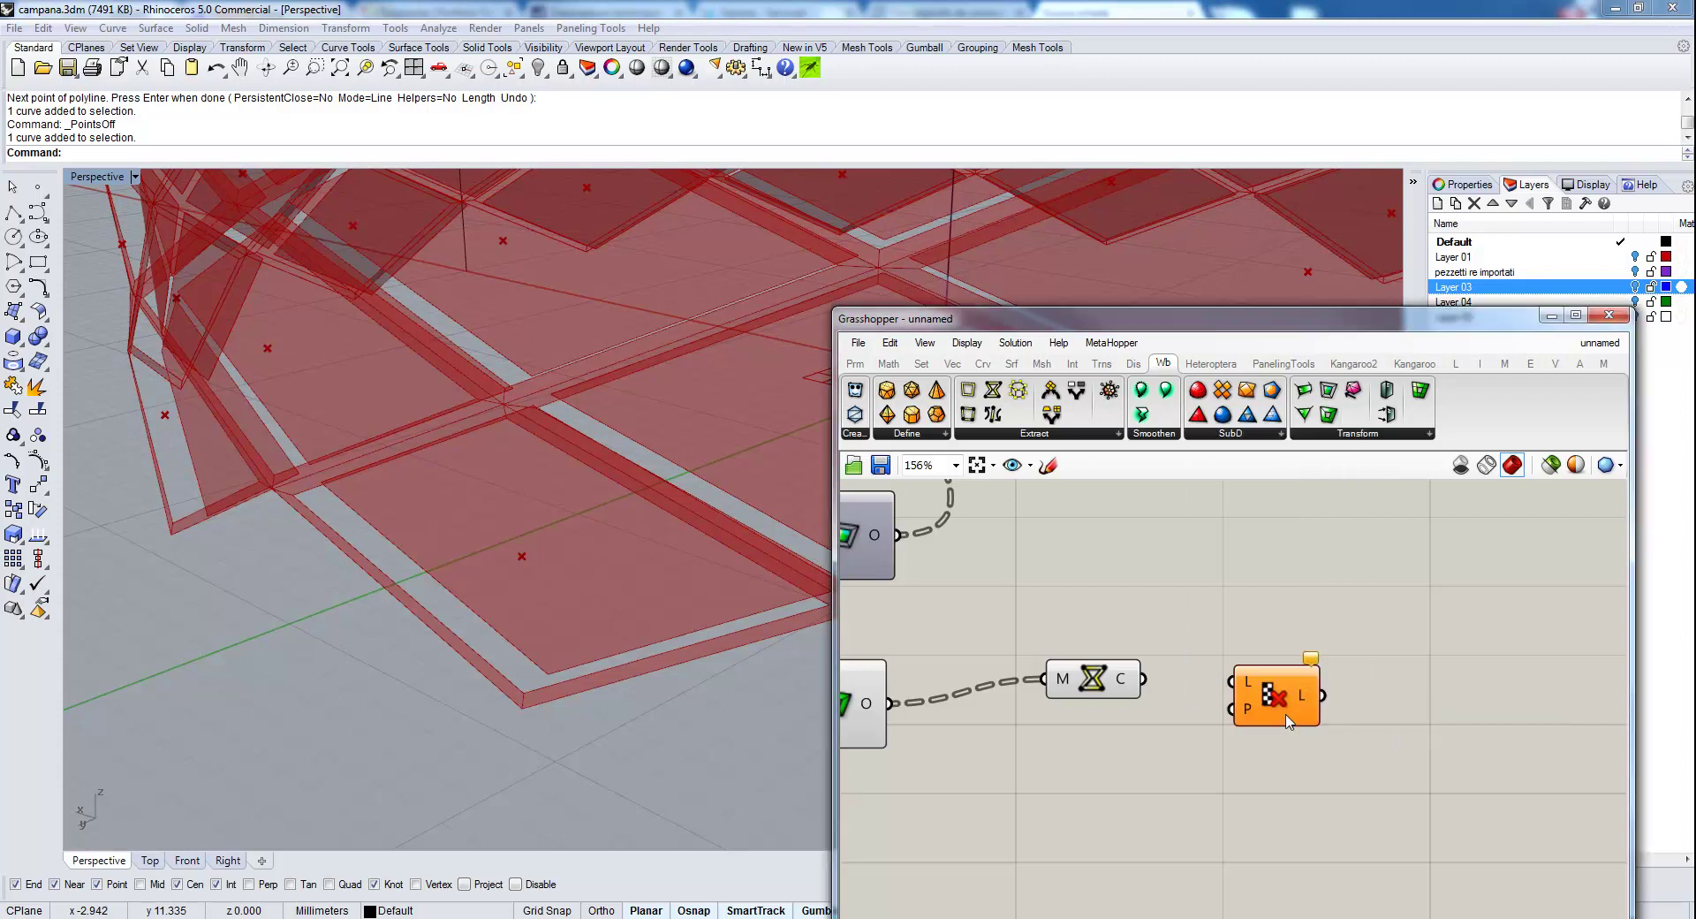
Set Cull Pattern's P input to the two-value boolean list True, False.
right_click(1259, 723)
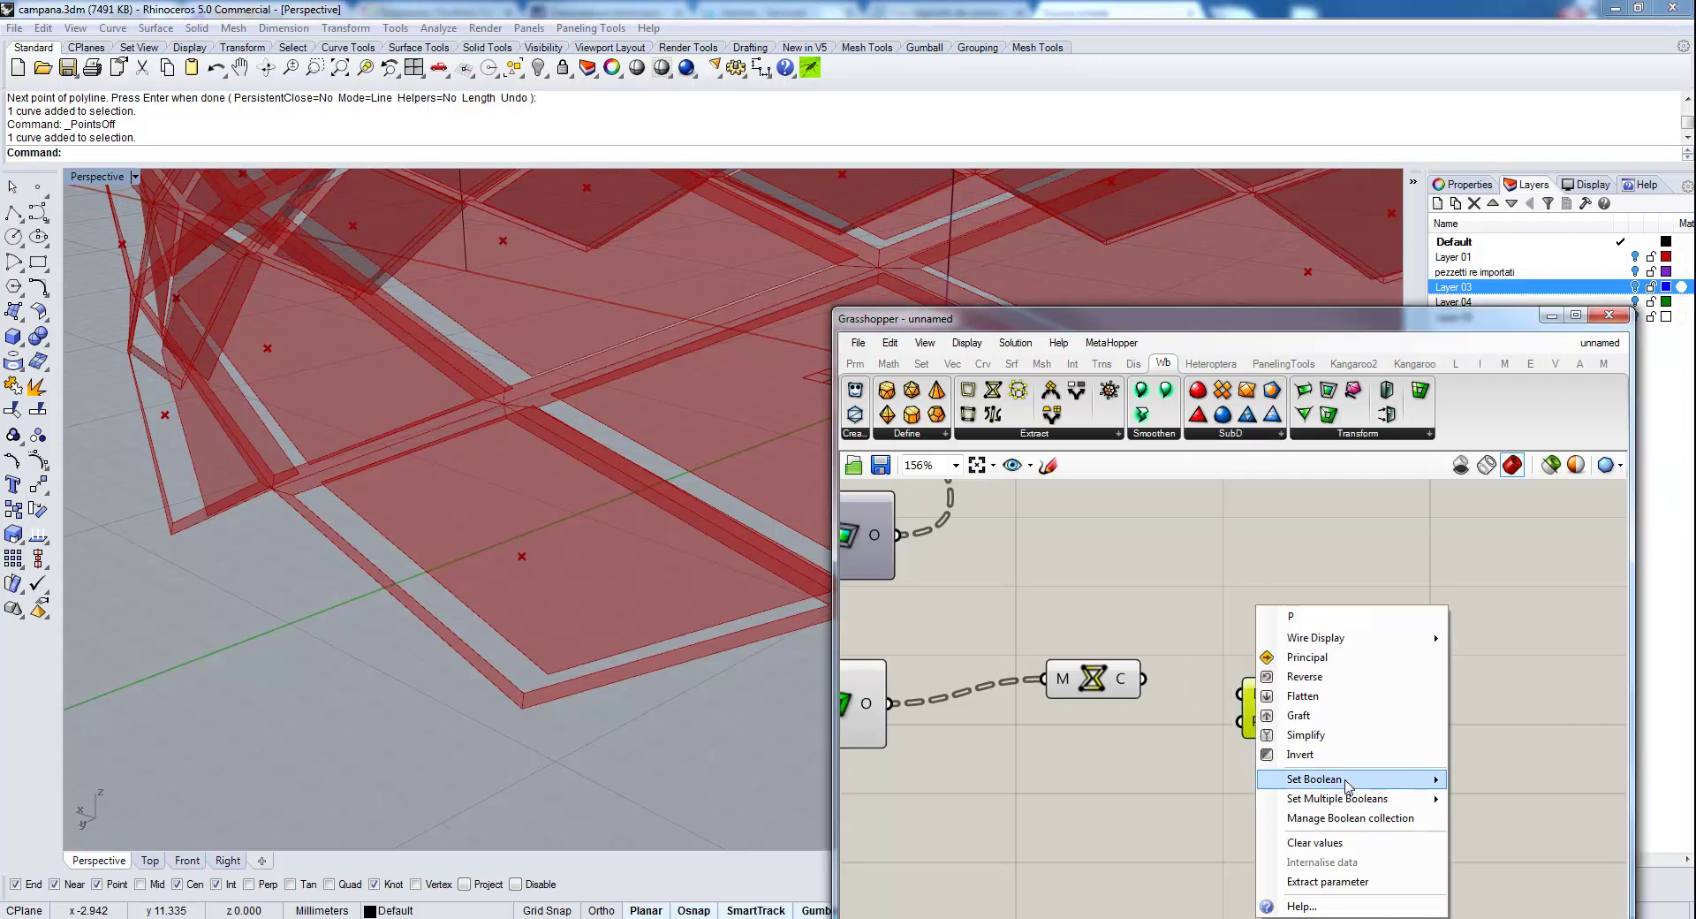
mouse_move(1339, 800)
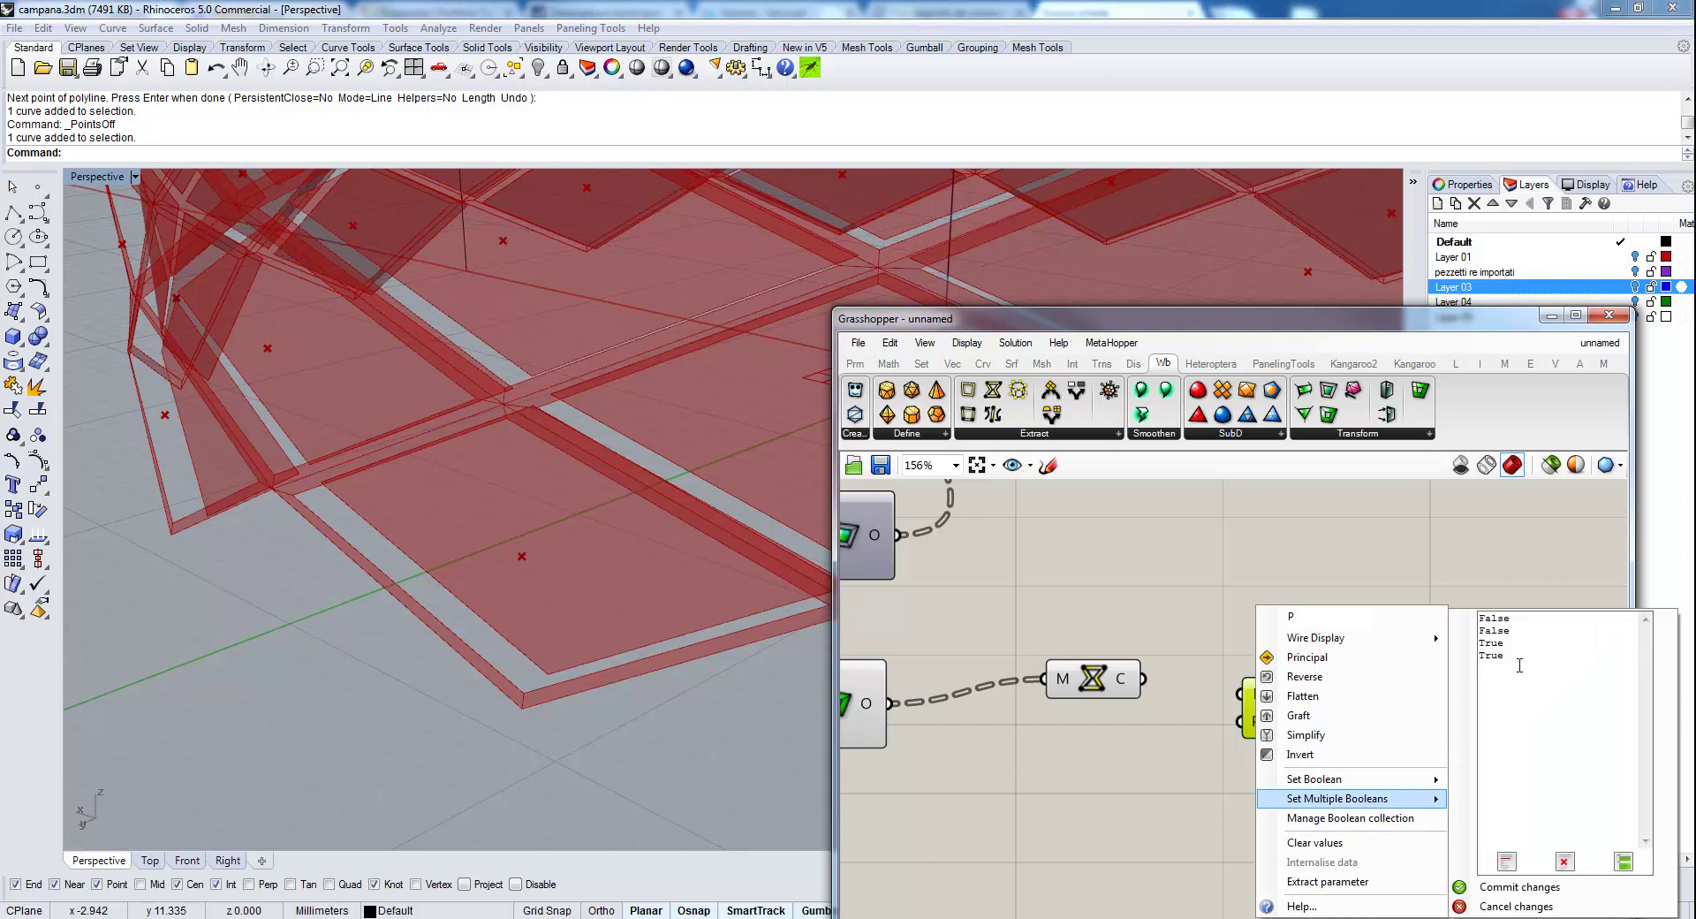
drag(1519, 664, 1481, 654)
key(BackSpace)
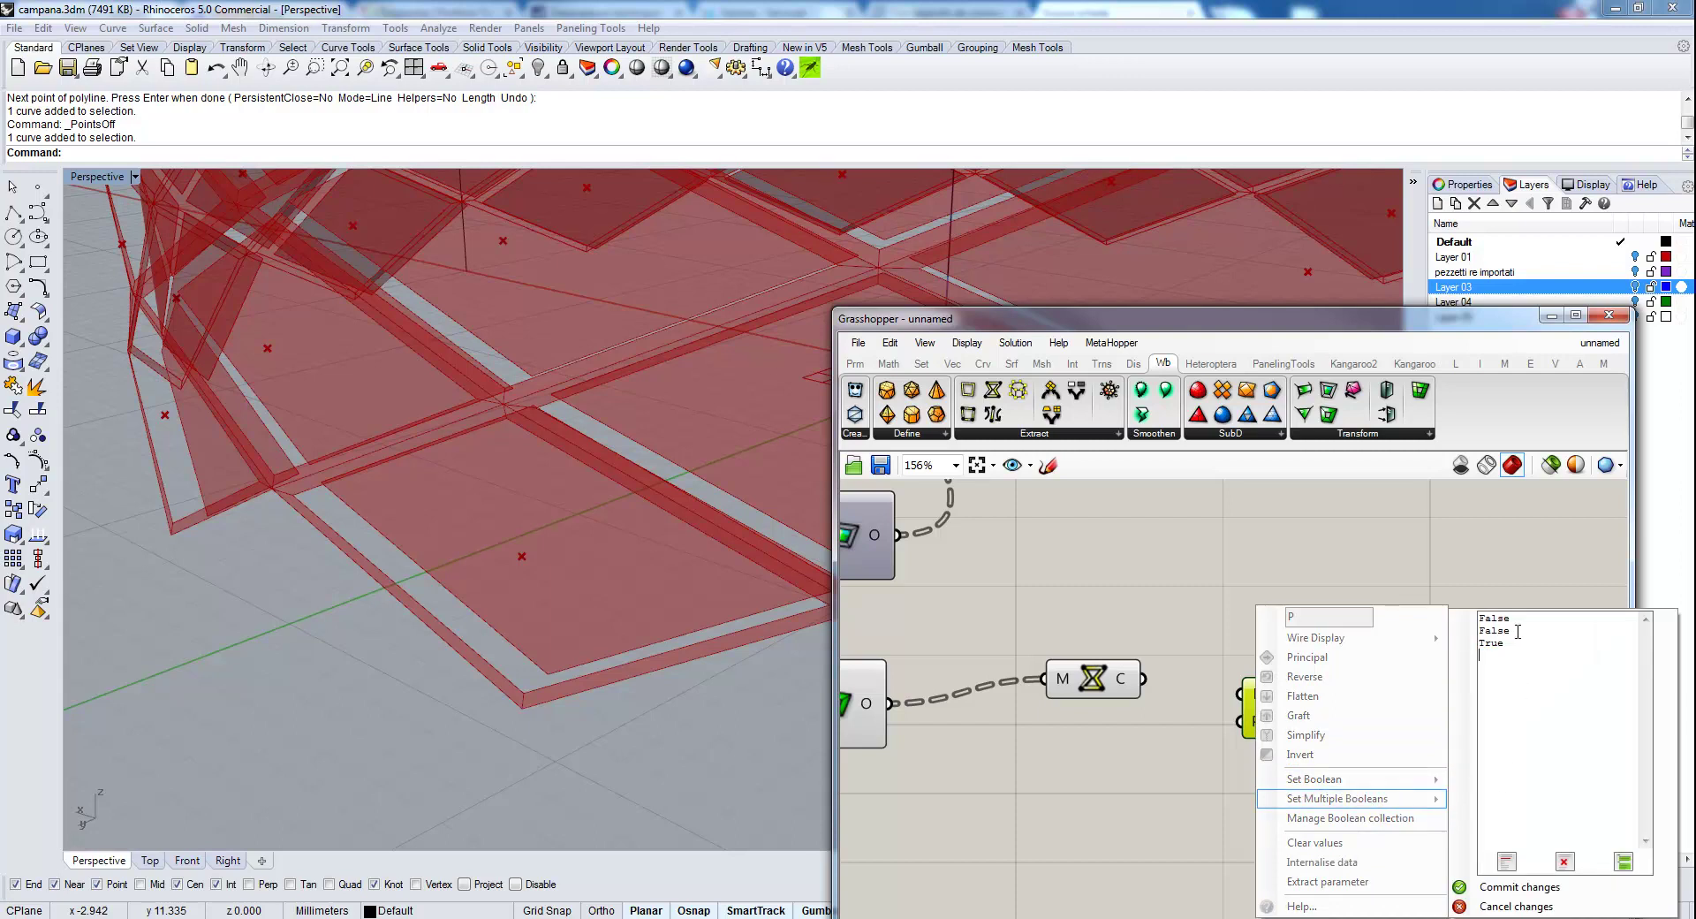
double_click(1495, 618)
text(True)
double_click(1498, 645)
key(BackSpace)
click(1540, 888)
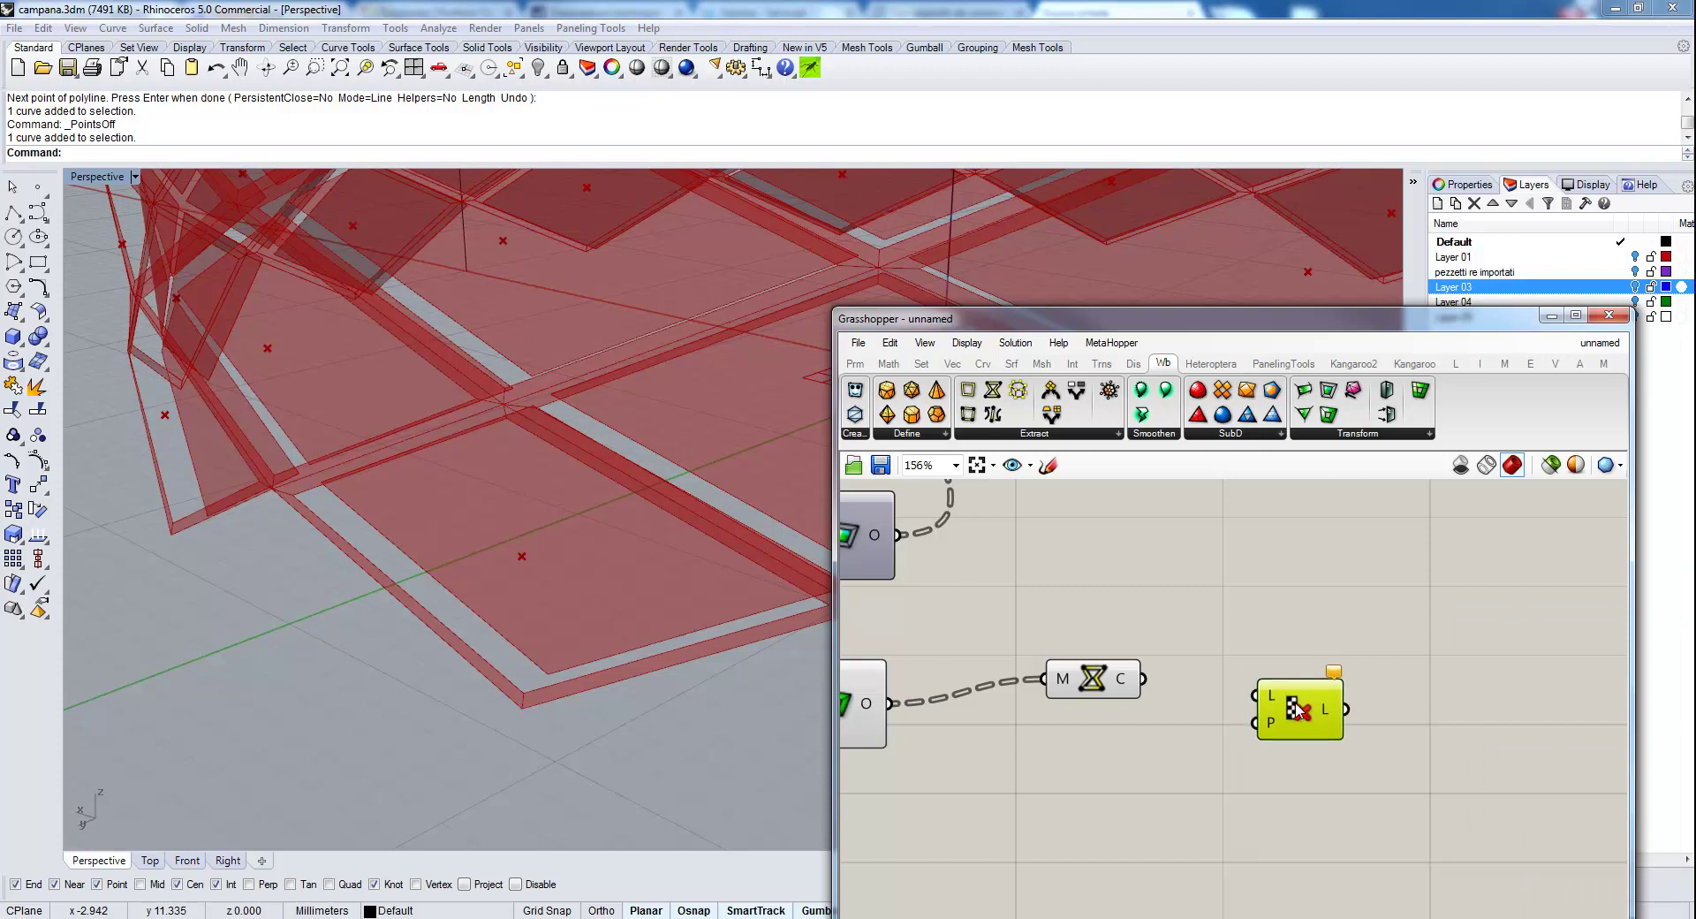
Connect Naked boundary's C output to Cull Pattern's L input and turn off the preview of Naked boundary.
right_drag(1171, 778, 1163, 760)
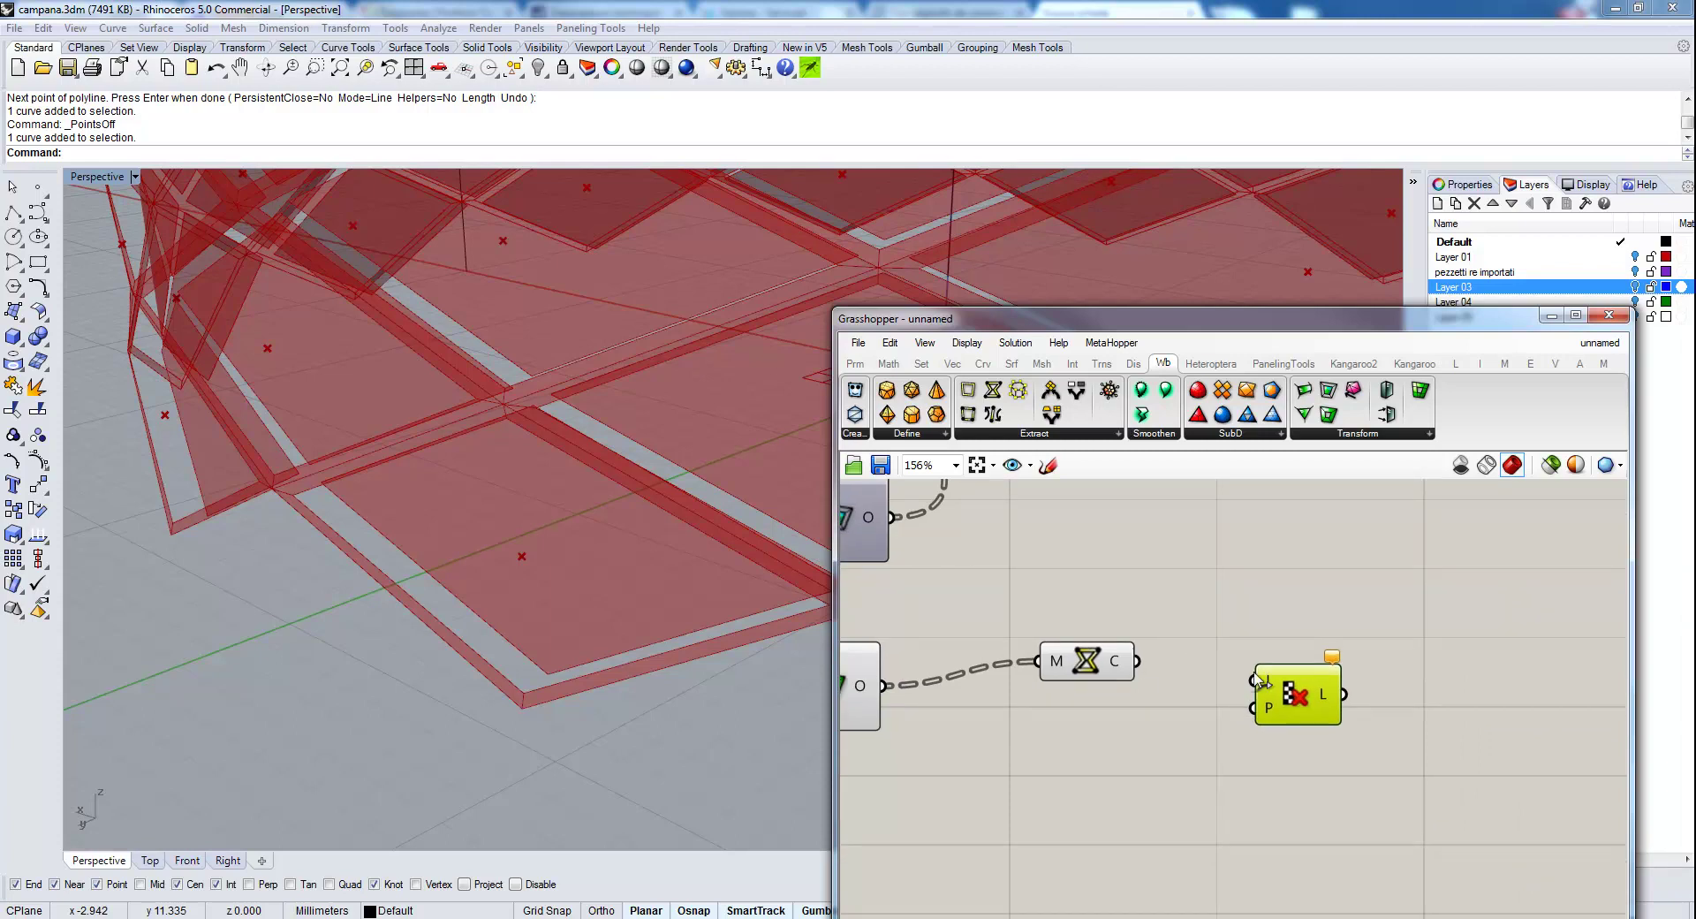
right_drag(1156, 723, 1206, 682)
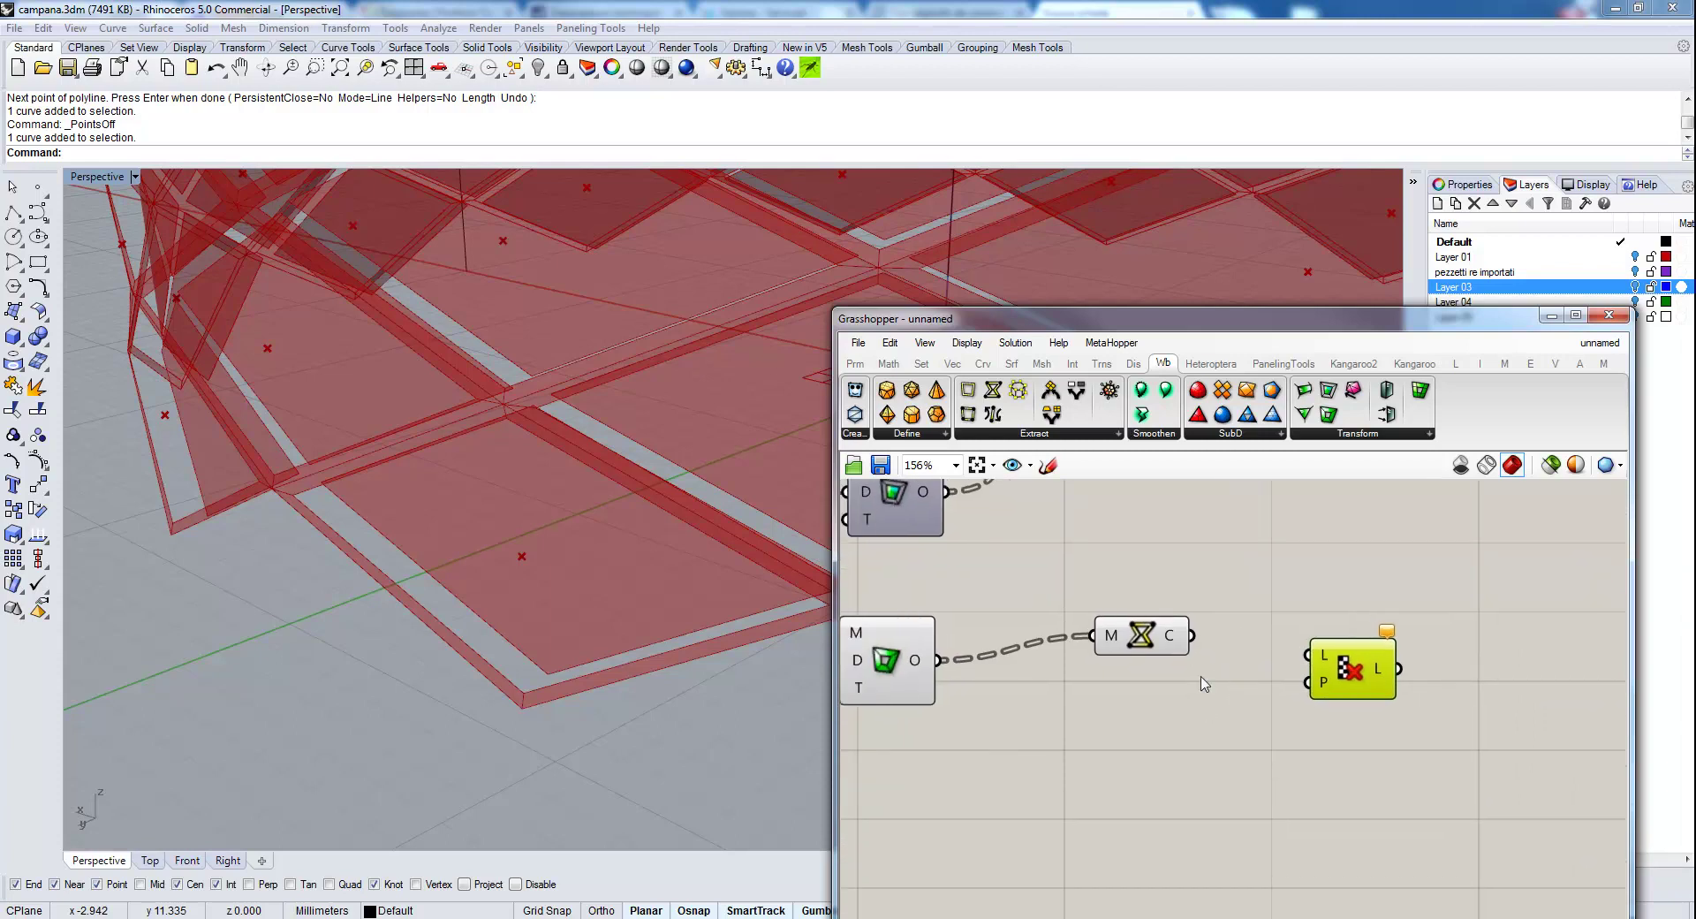
drag(1191, 635, 1308, 654)
click(1168, 644)
drag(1193, 573, 896, 725)
click(1111, 727)
middle_click(1108, 687)
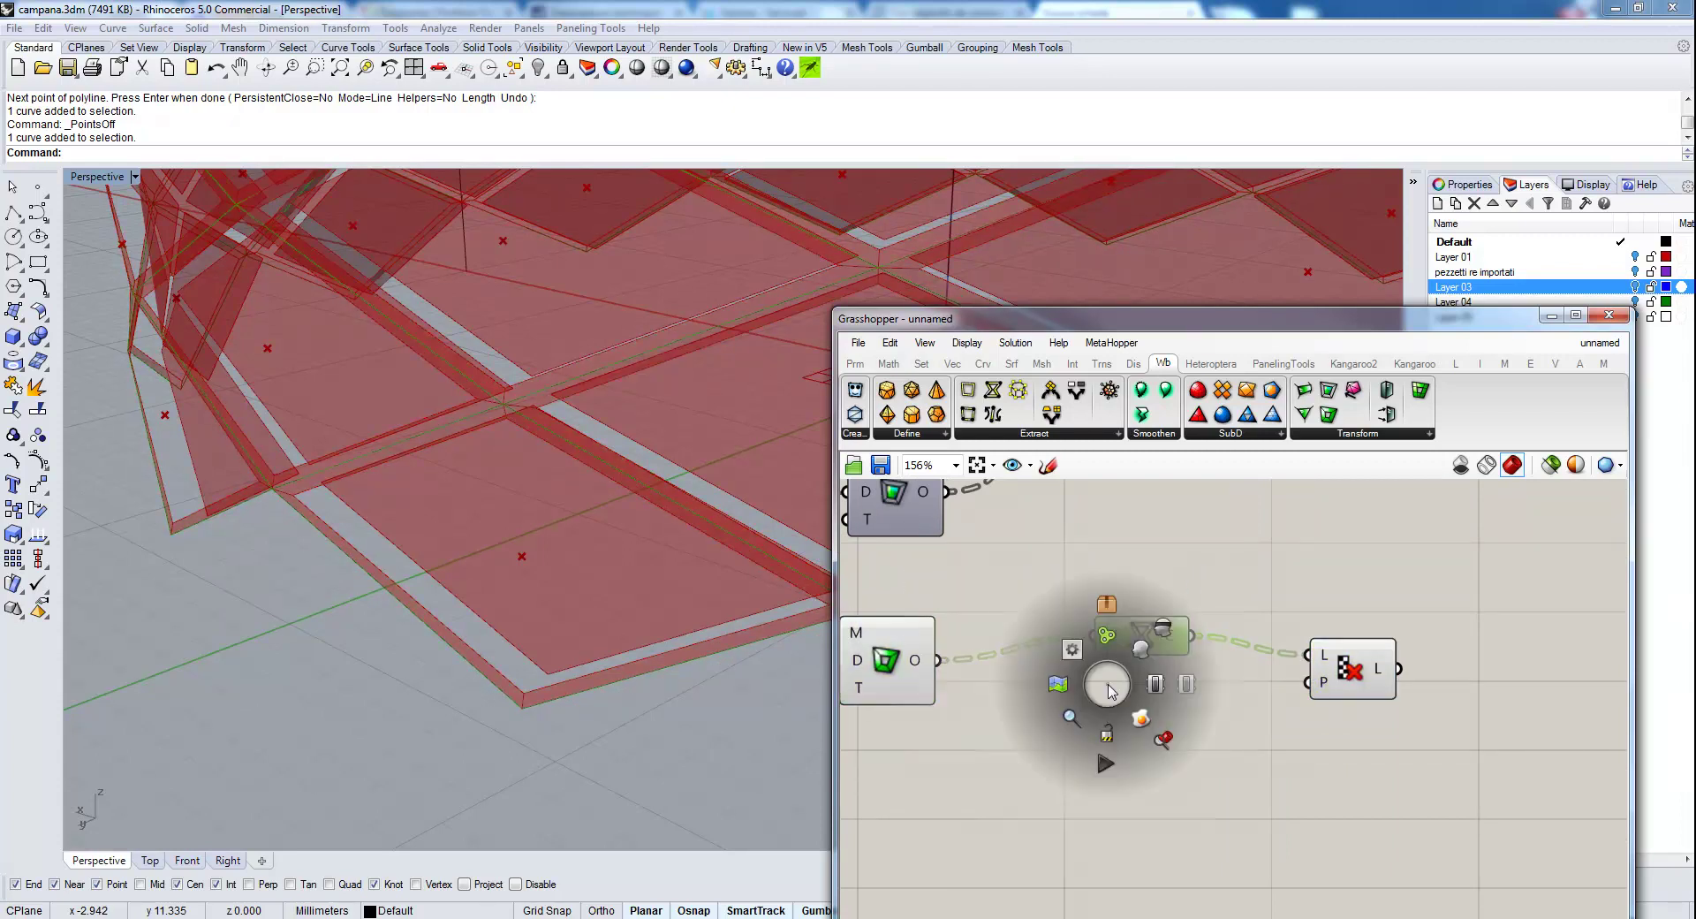
click(1168, 645)
Check the culled curves on the bell, move Cull Pattern closer to Naked boundary and place the mesh edges component just above it.
click(1352, 672)
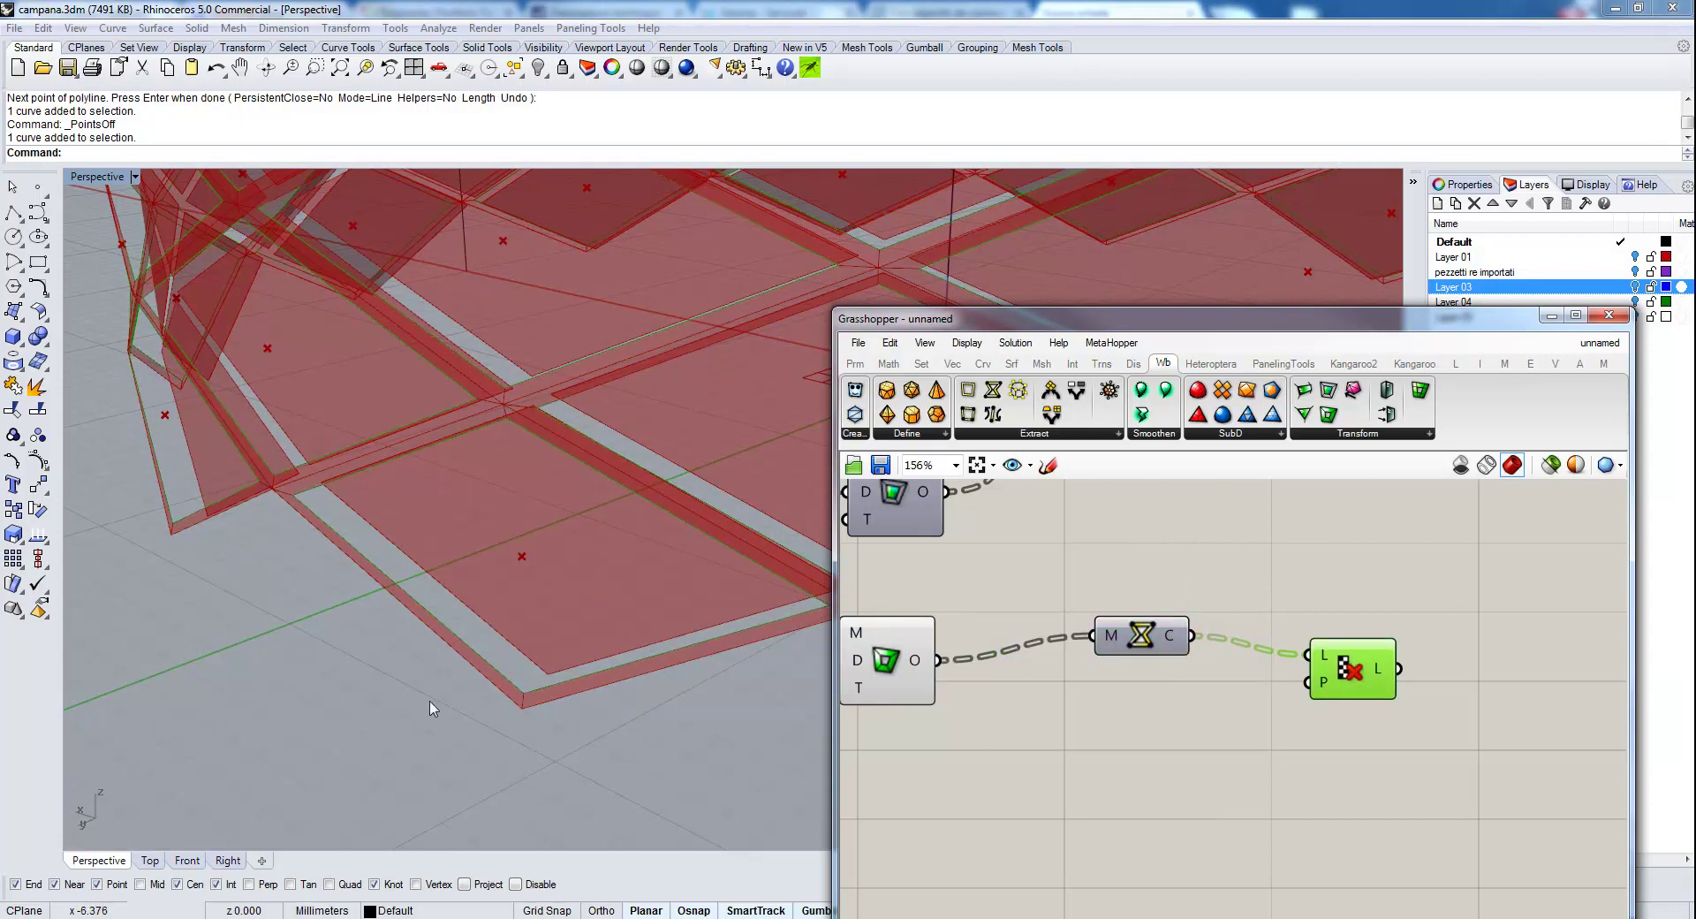
drag(1343, 667, 1302, 655)
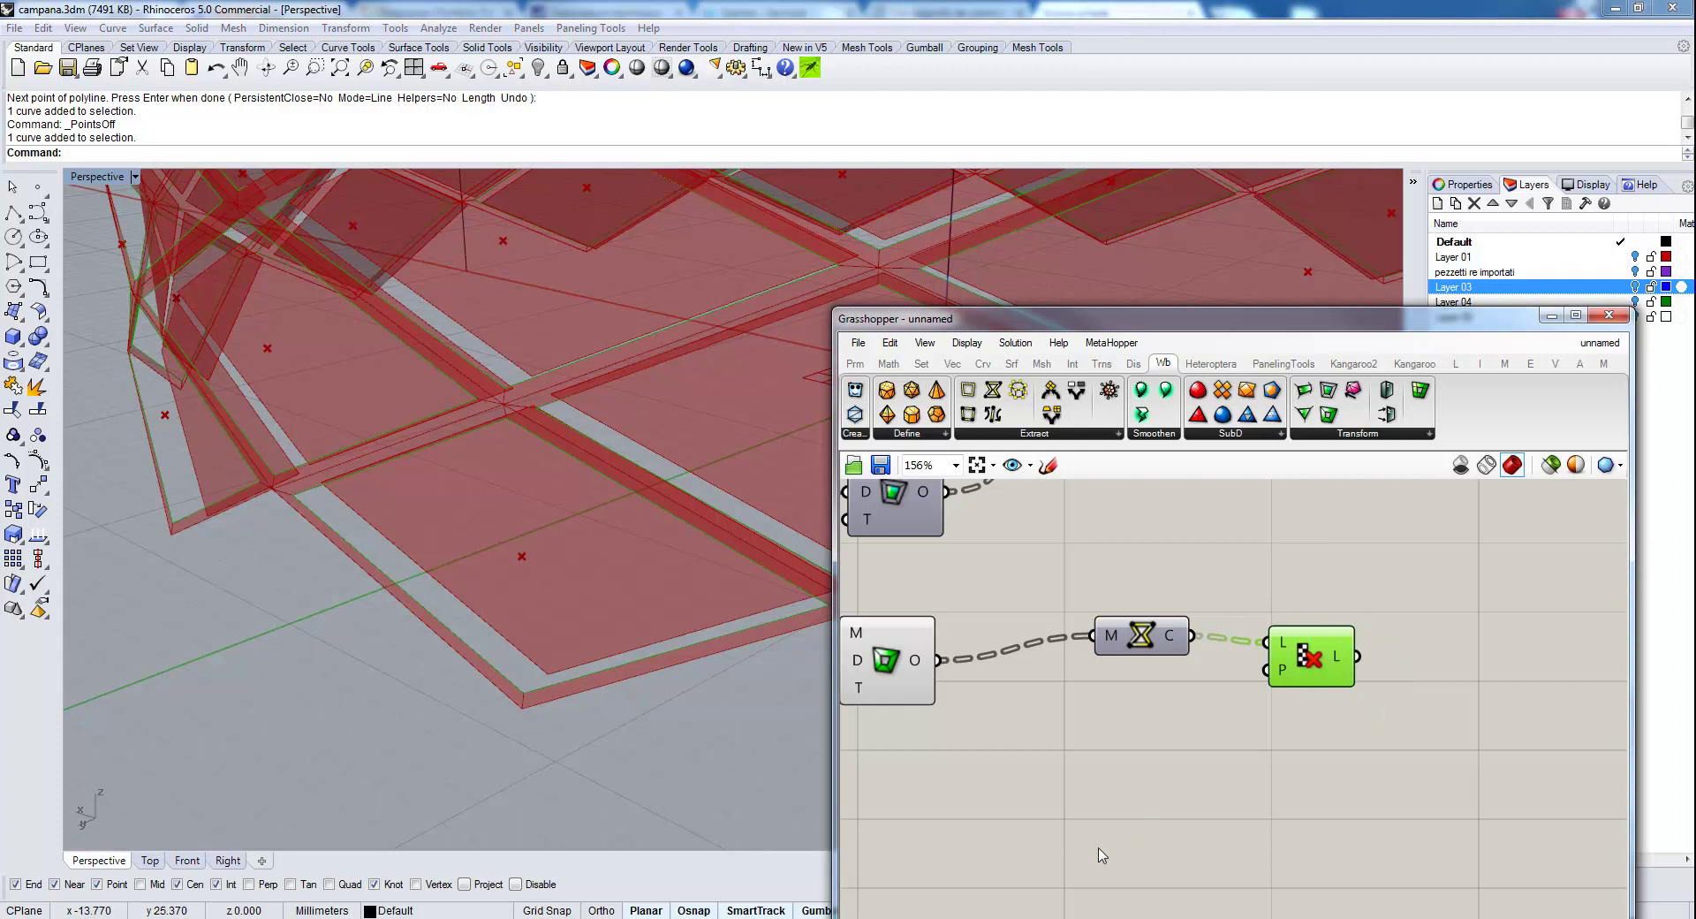
right_drag(1307, 634, 1196, 690)
right_drag(1203, 589, 1138, 742)
scroll(1159, 699, down, 2)
drag(1090, 568, 1138, 765)
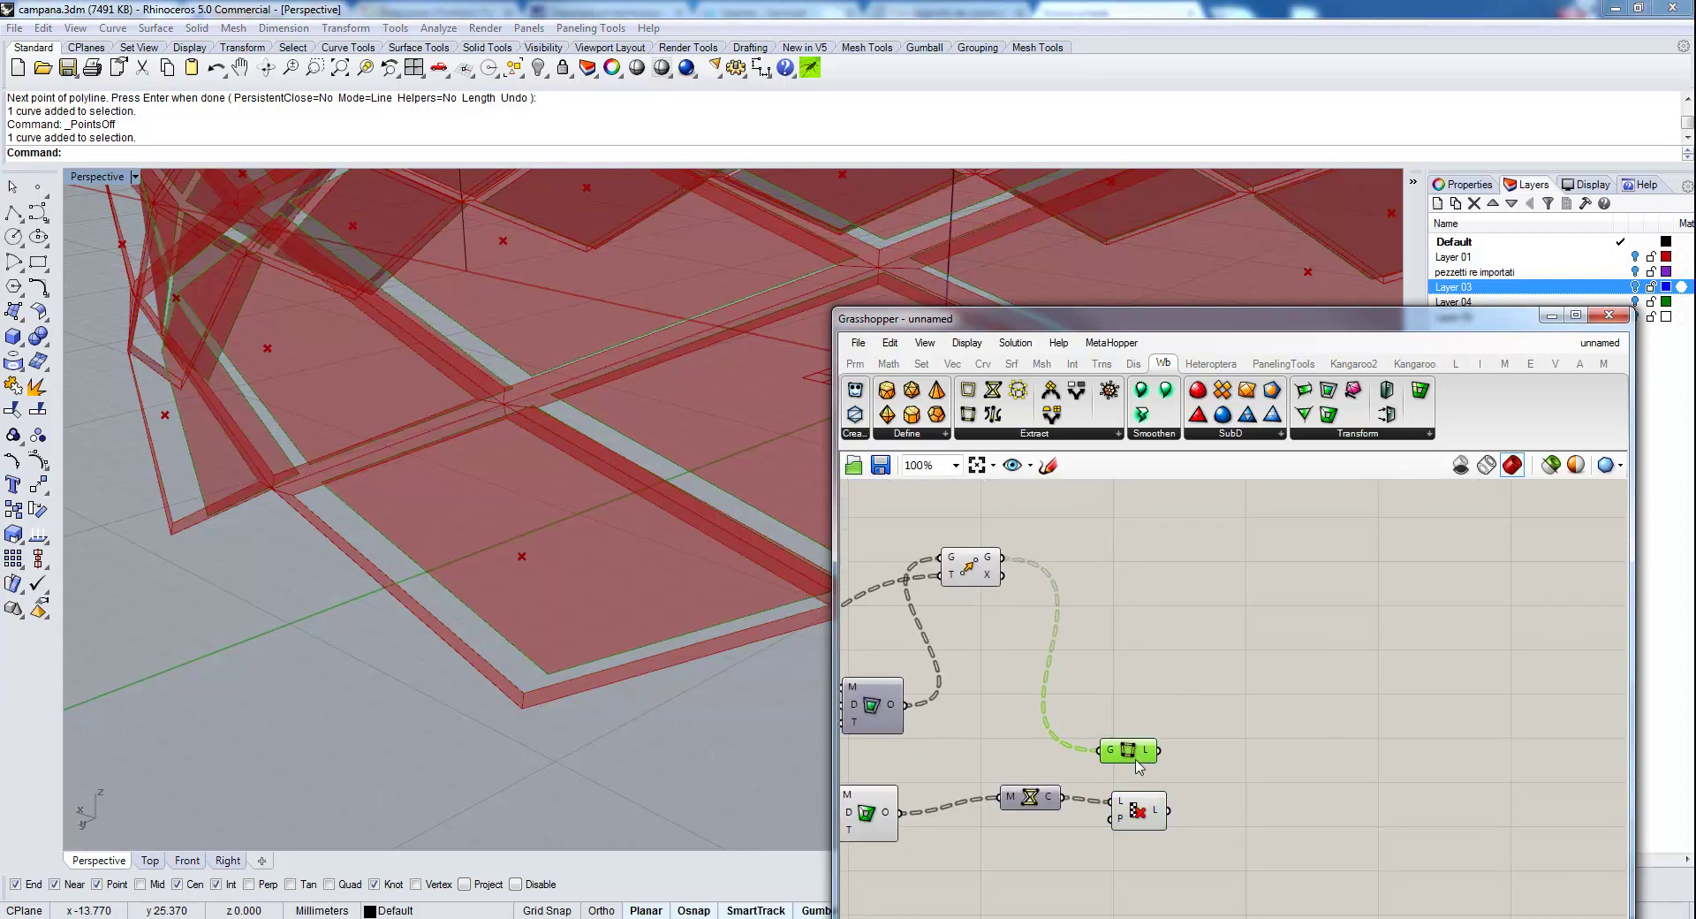
Simplify the L outputs of both the mesh edges component and Cull Pattern.
scroll(1138, 765, up, 3)
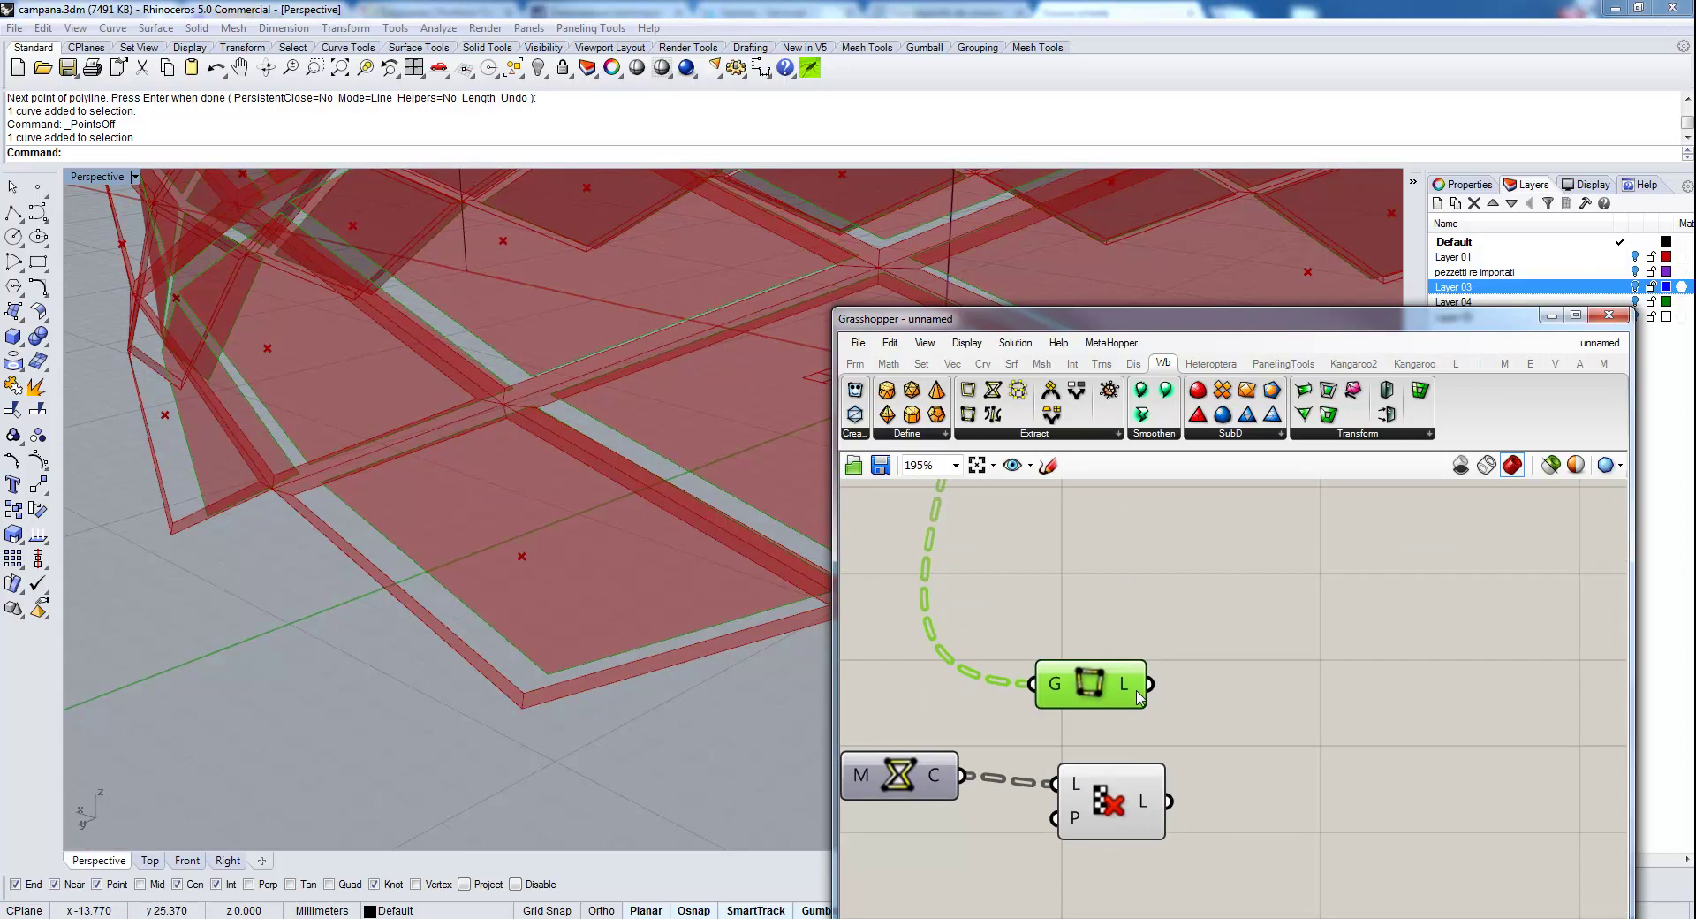
right_click(1142, 689)
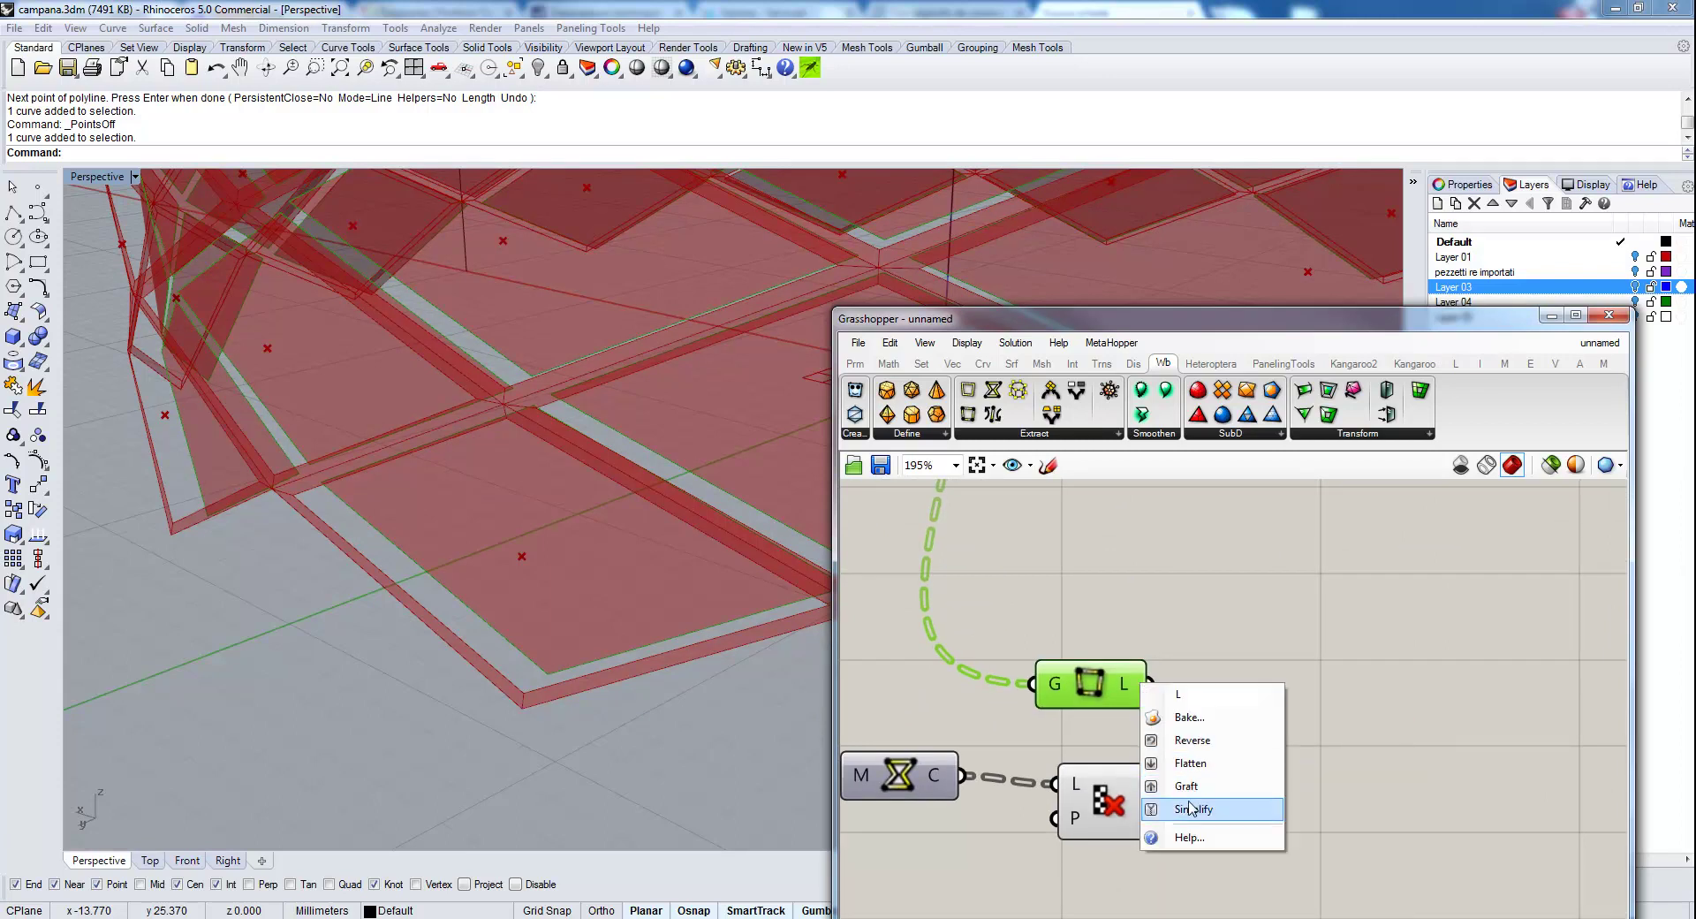
click(1160, 808)
right_click(1158, 807)
click(1202, 875)
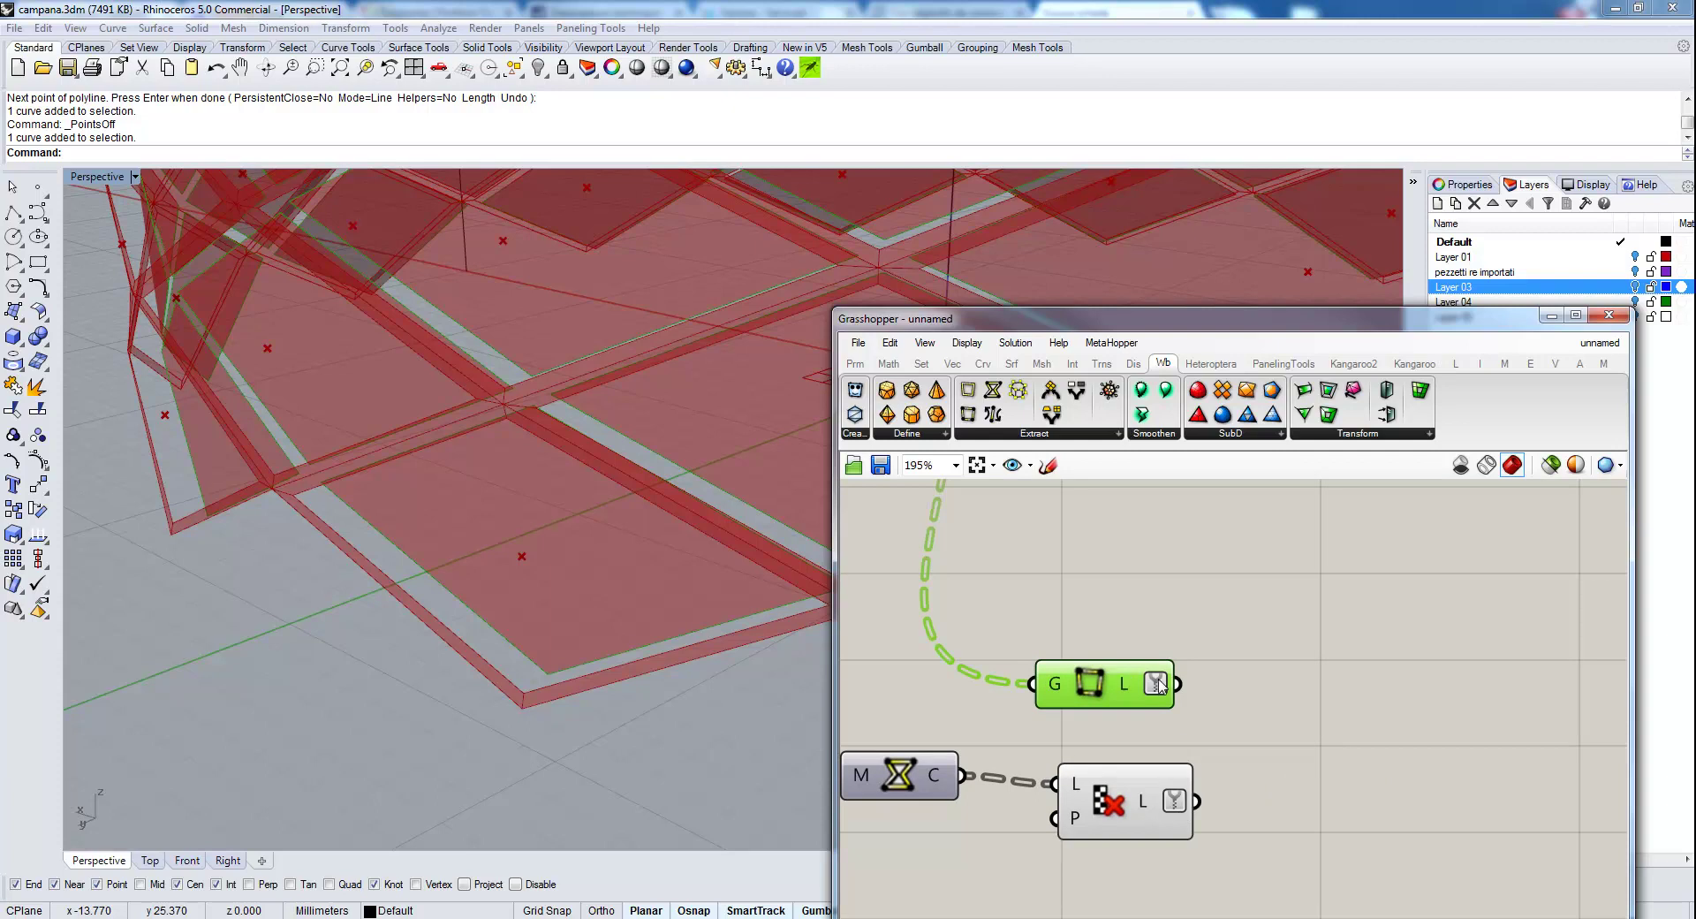
Compare the data trees of the two L outputs and graft Cull Pattern's L output.
mouse_move(1124, 688)
mouse_move(1146, 812)
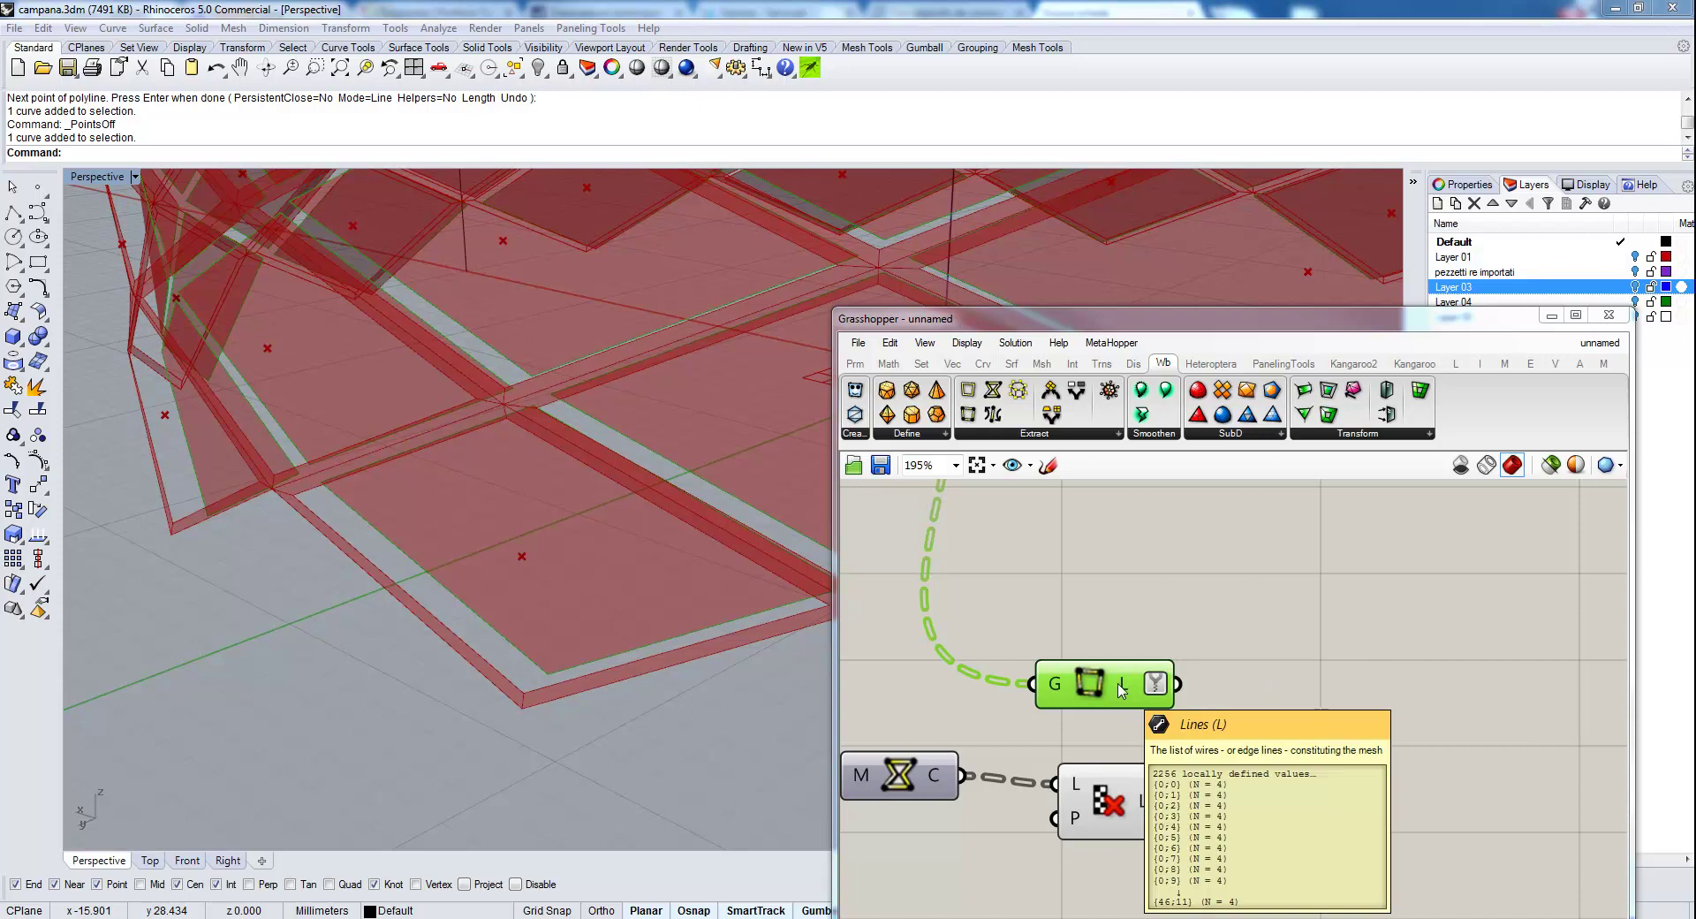
right_click(1185, 804)
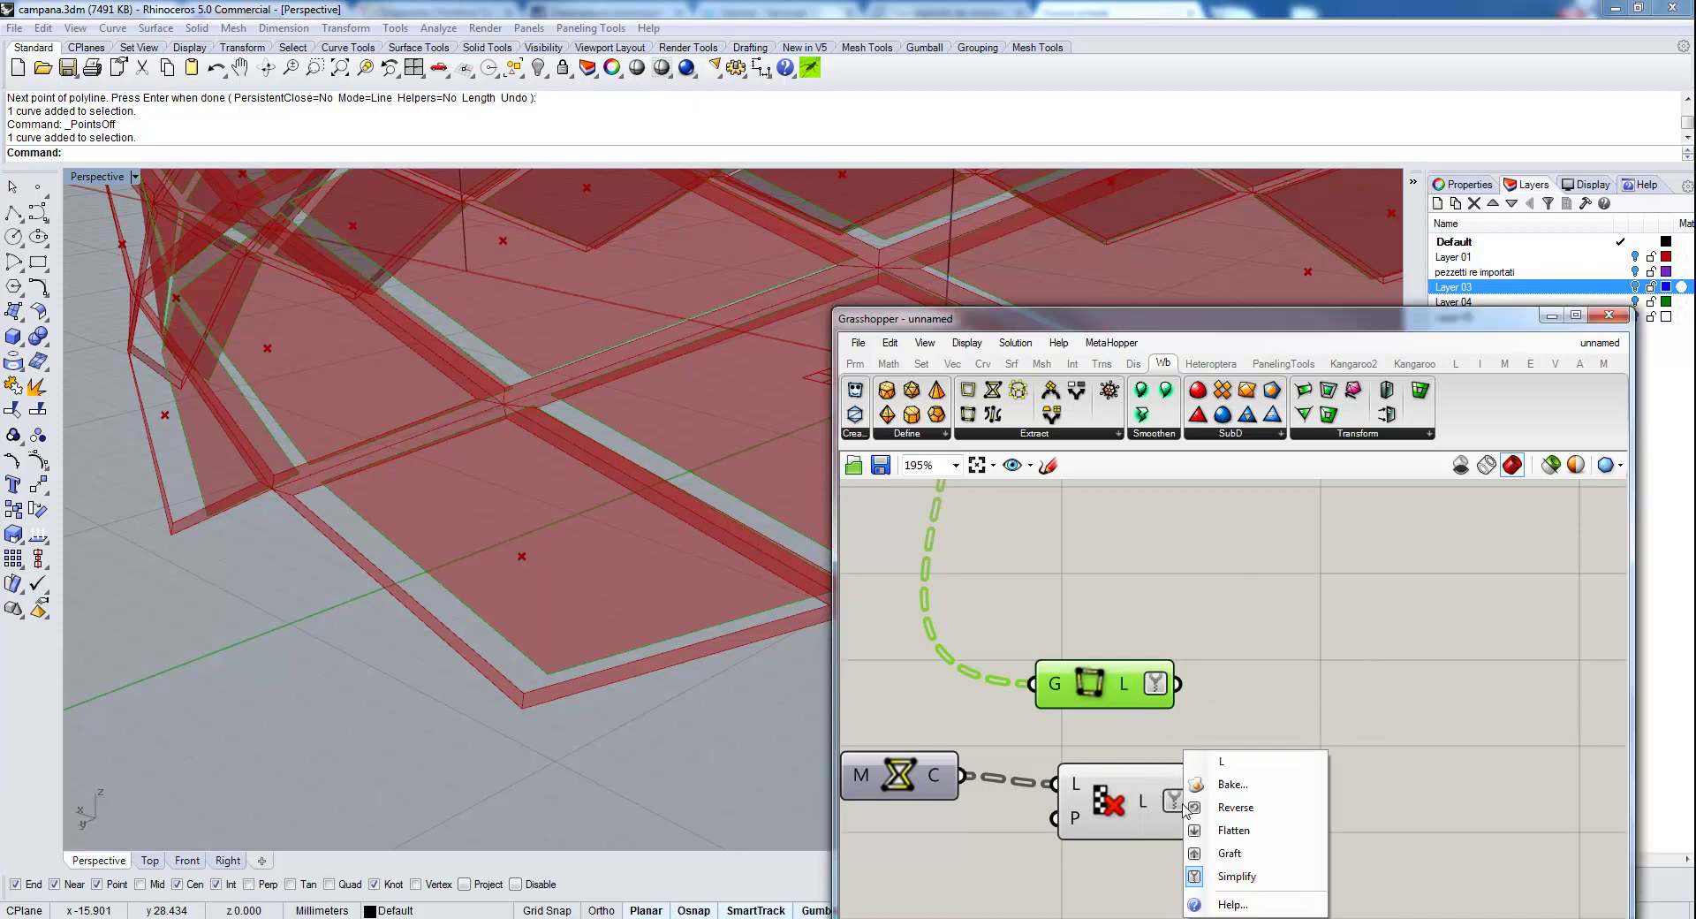
click(1270, 855)
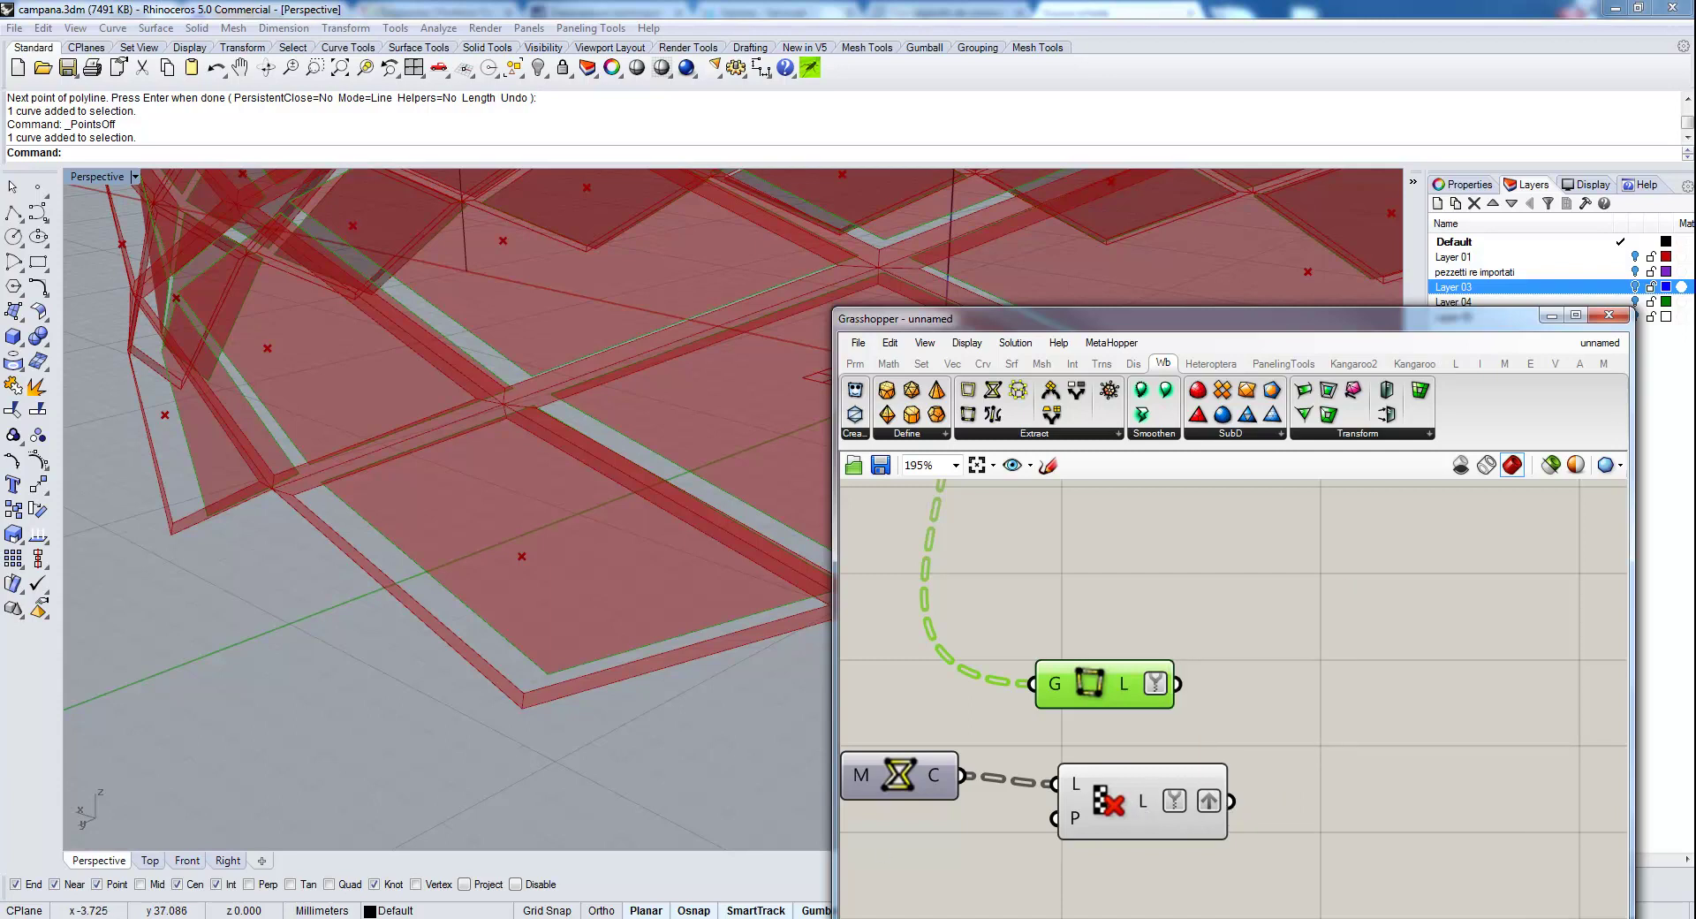
Add a panel, check the mesh edges component's lines in it, rewire it to Cull Pattern's L output and place it beside Cull Pattern.
click(855, 363)
drag(1251, 414, 1465, 590)
drag(1176, 684, 1323, 589)
right_drag(1490, 658, 1316, 652)
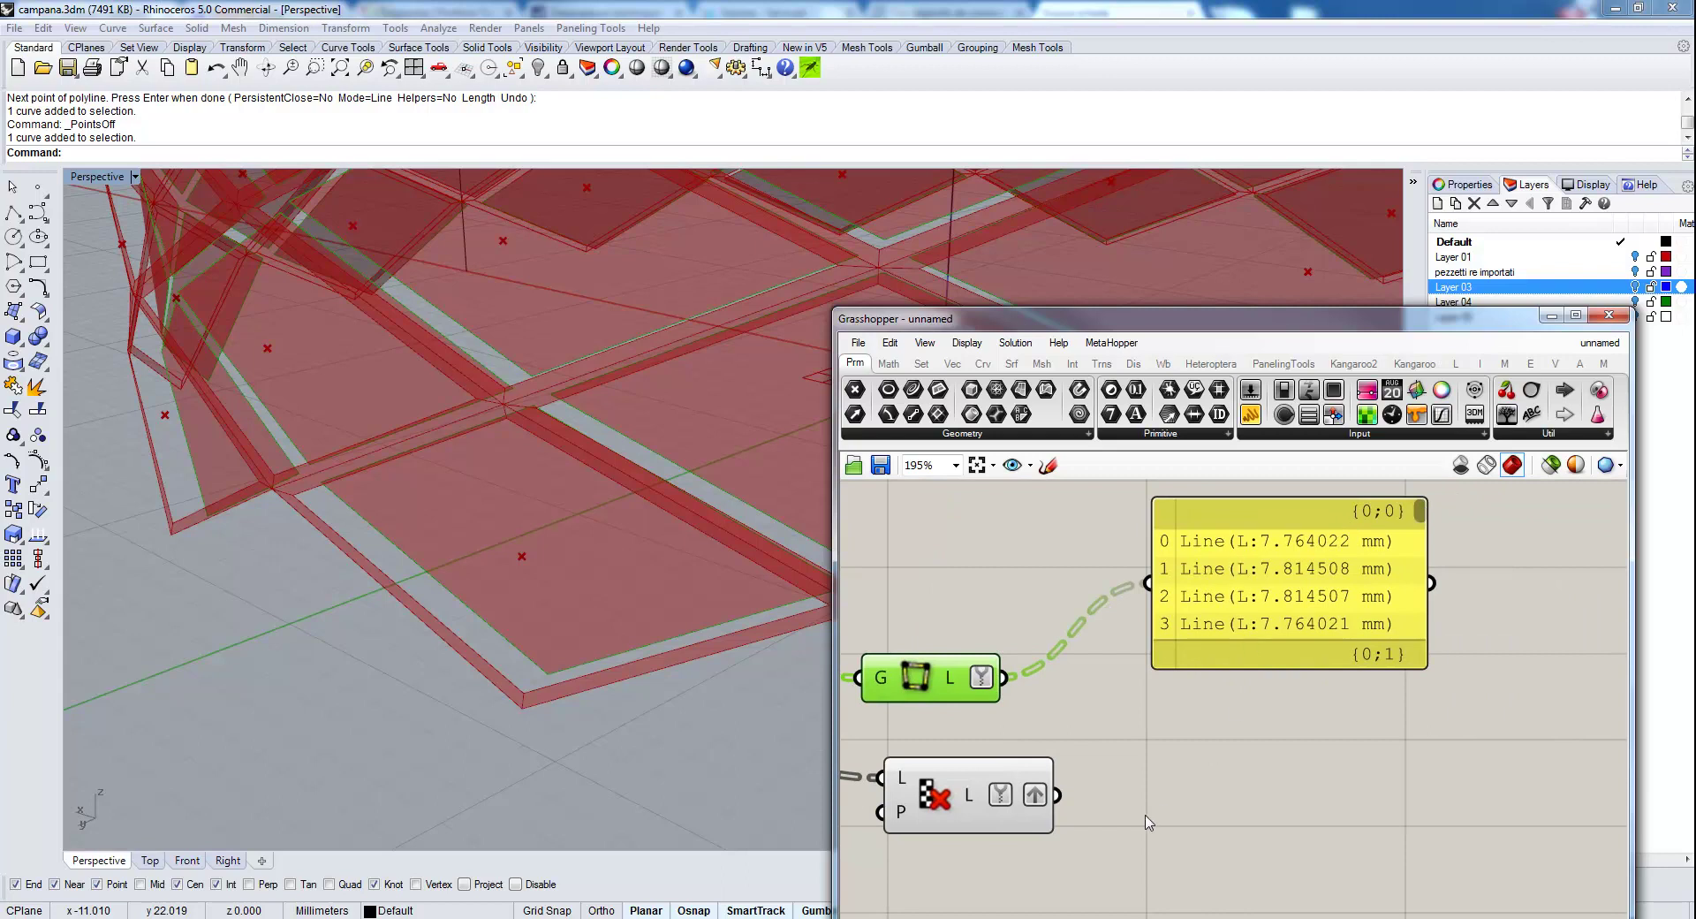
drag(1056, 795, 1148, 622)
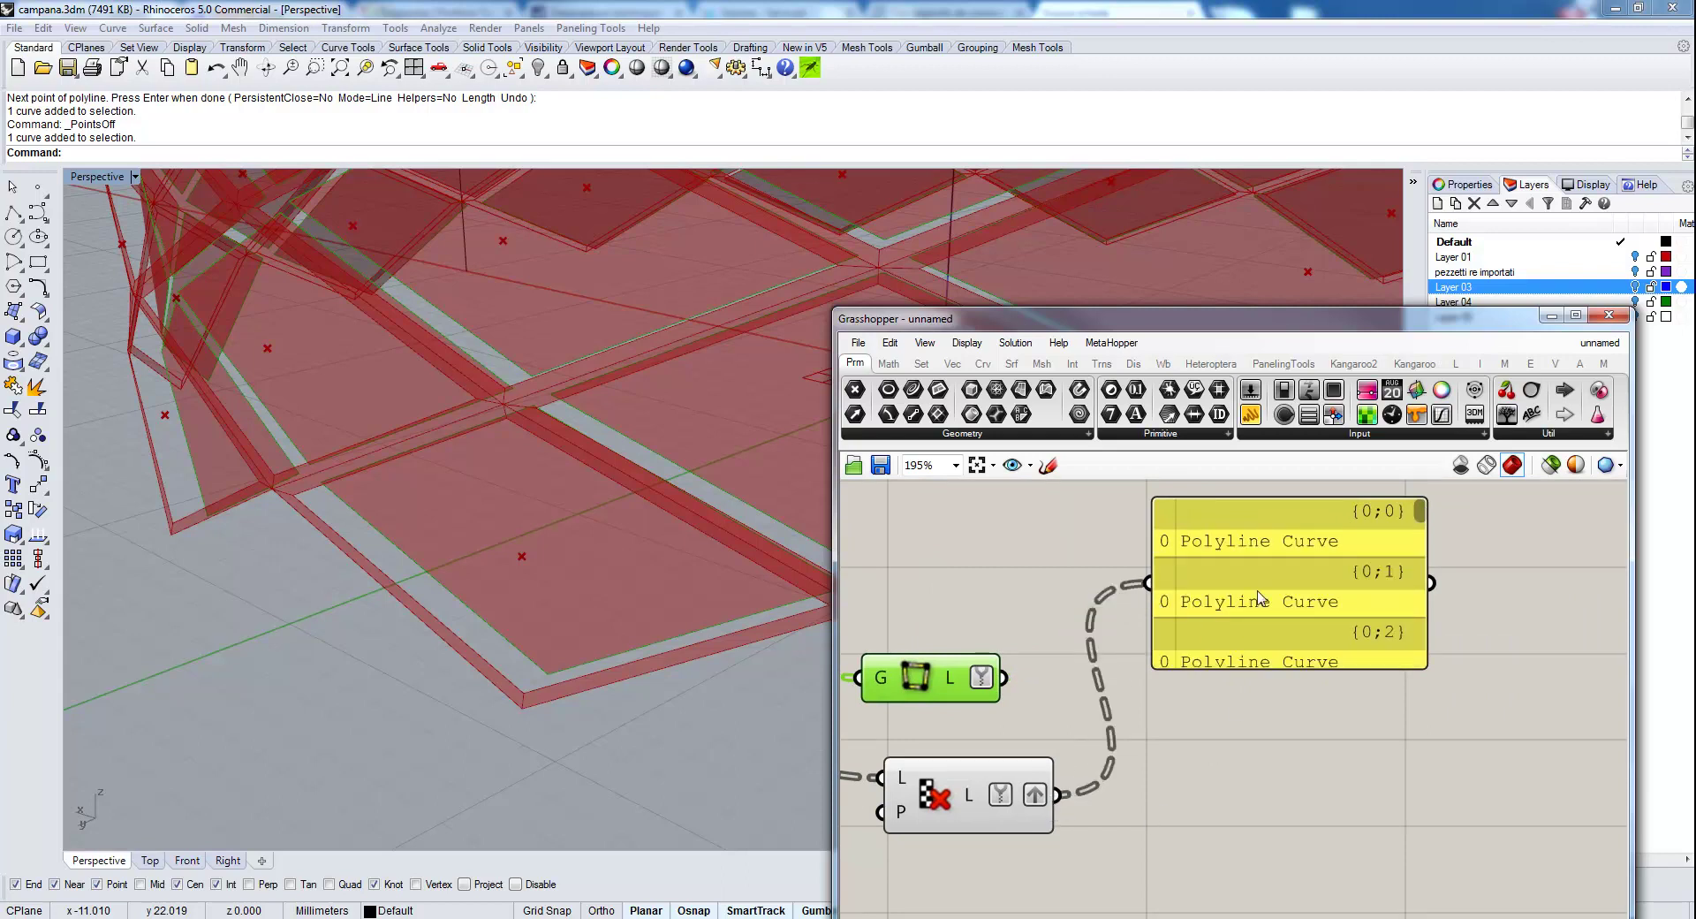
drag(1259, 598, 1262, 809)
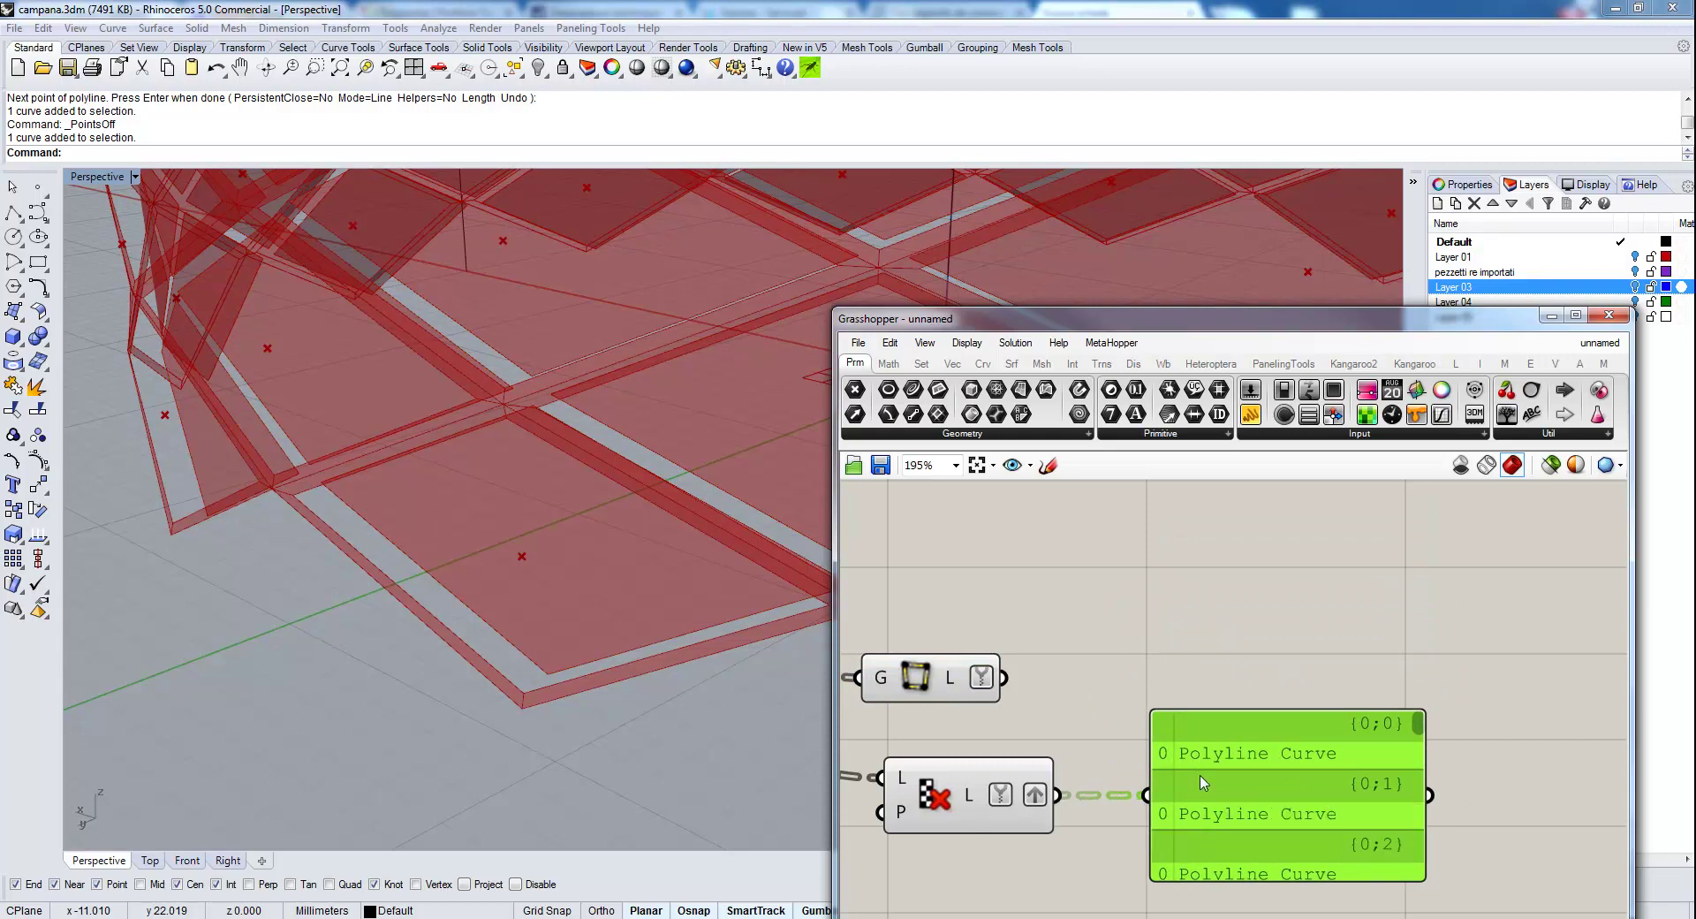
Add a Join Curves component above the panel and connect the mesh edges component's L output to its C input.
double_click(1256, 627)
text(join)
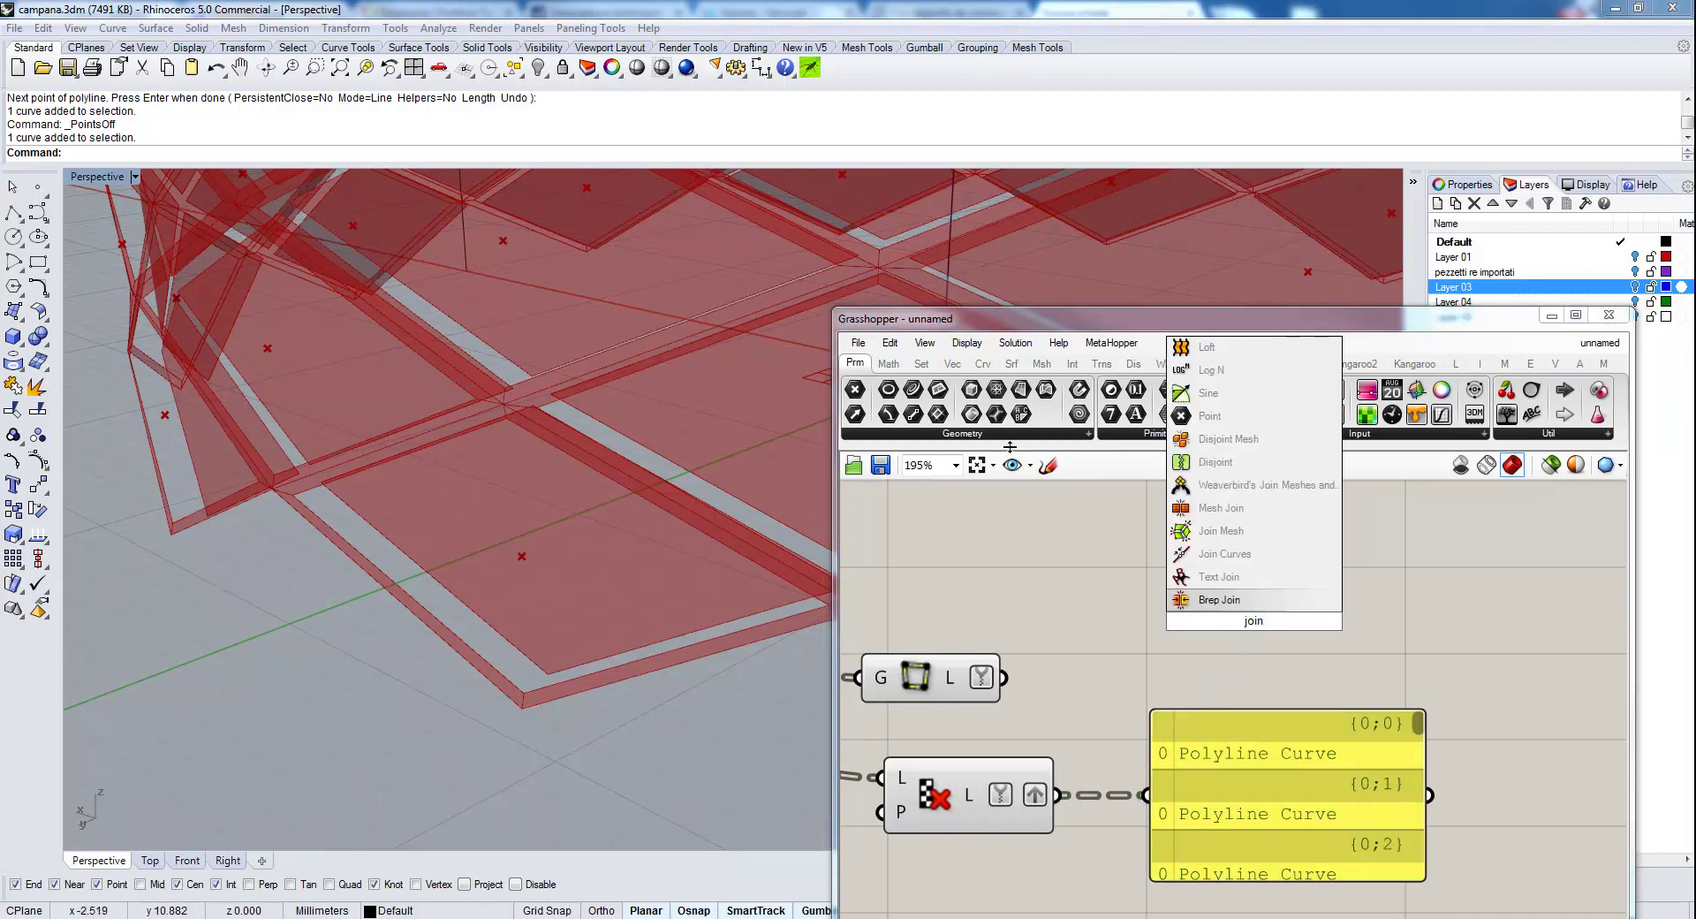
click(1224, 553)
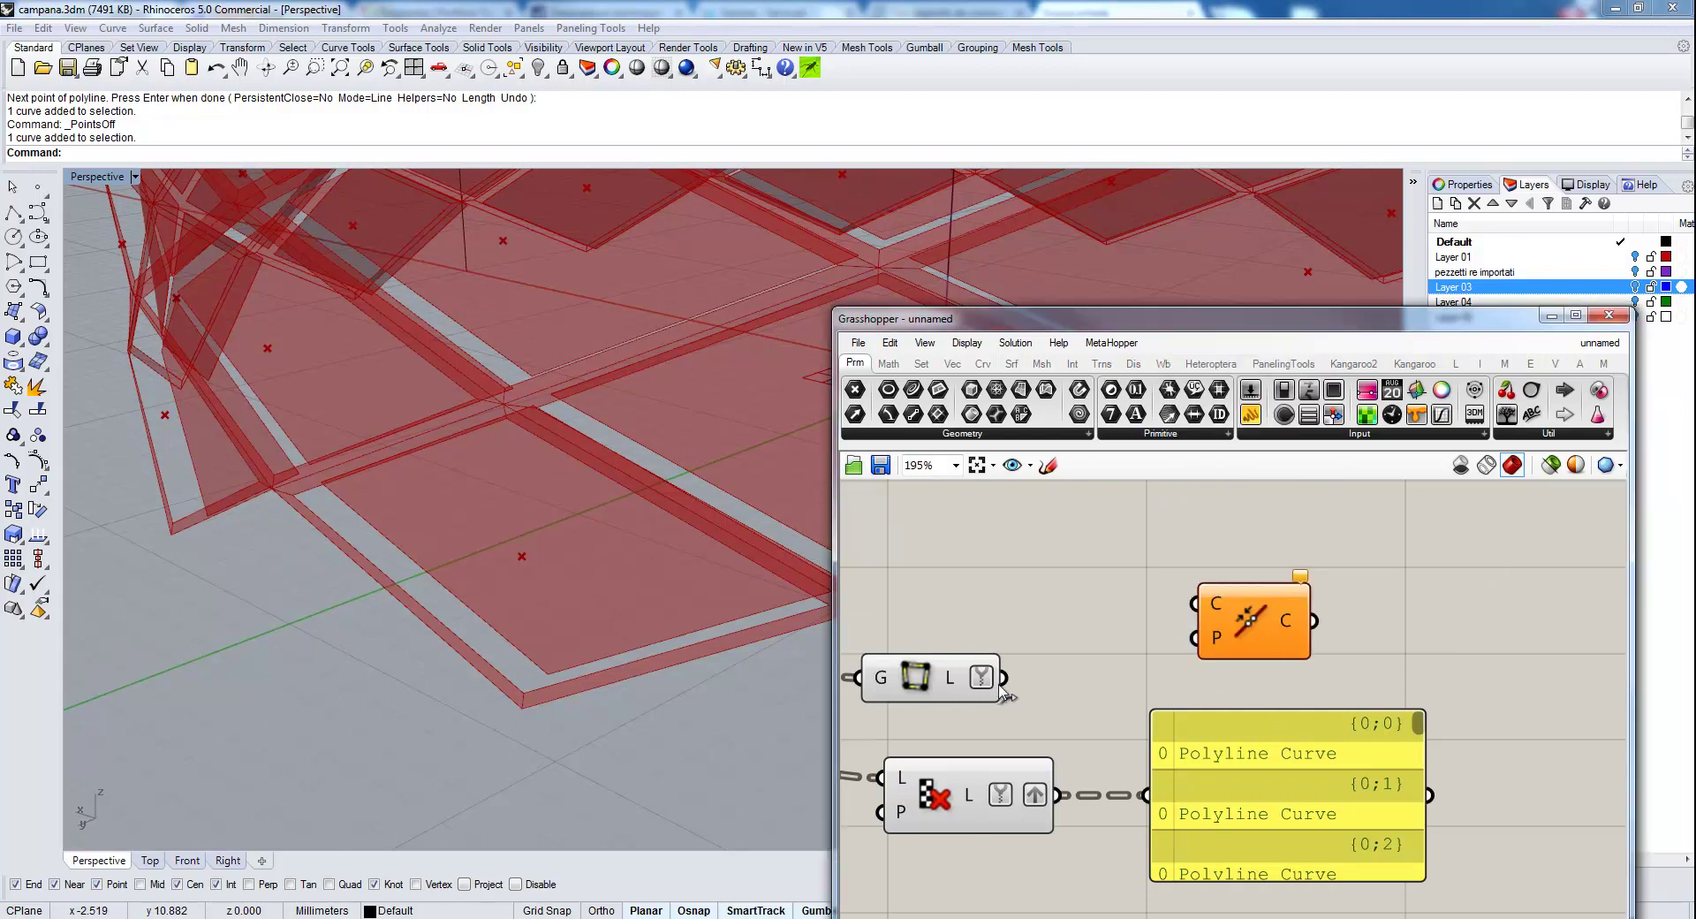
drag(1001, 688, 1195, 603)
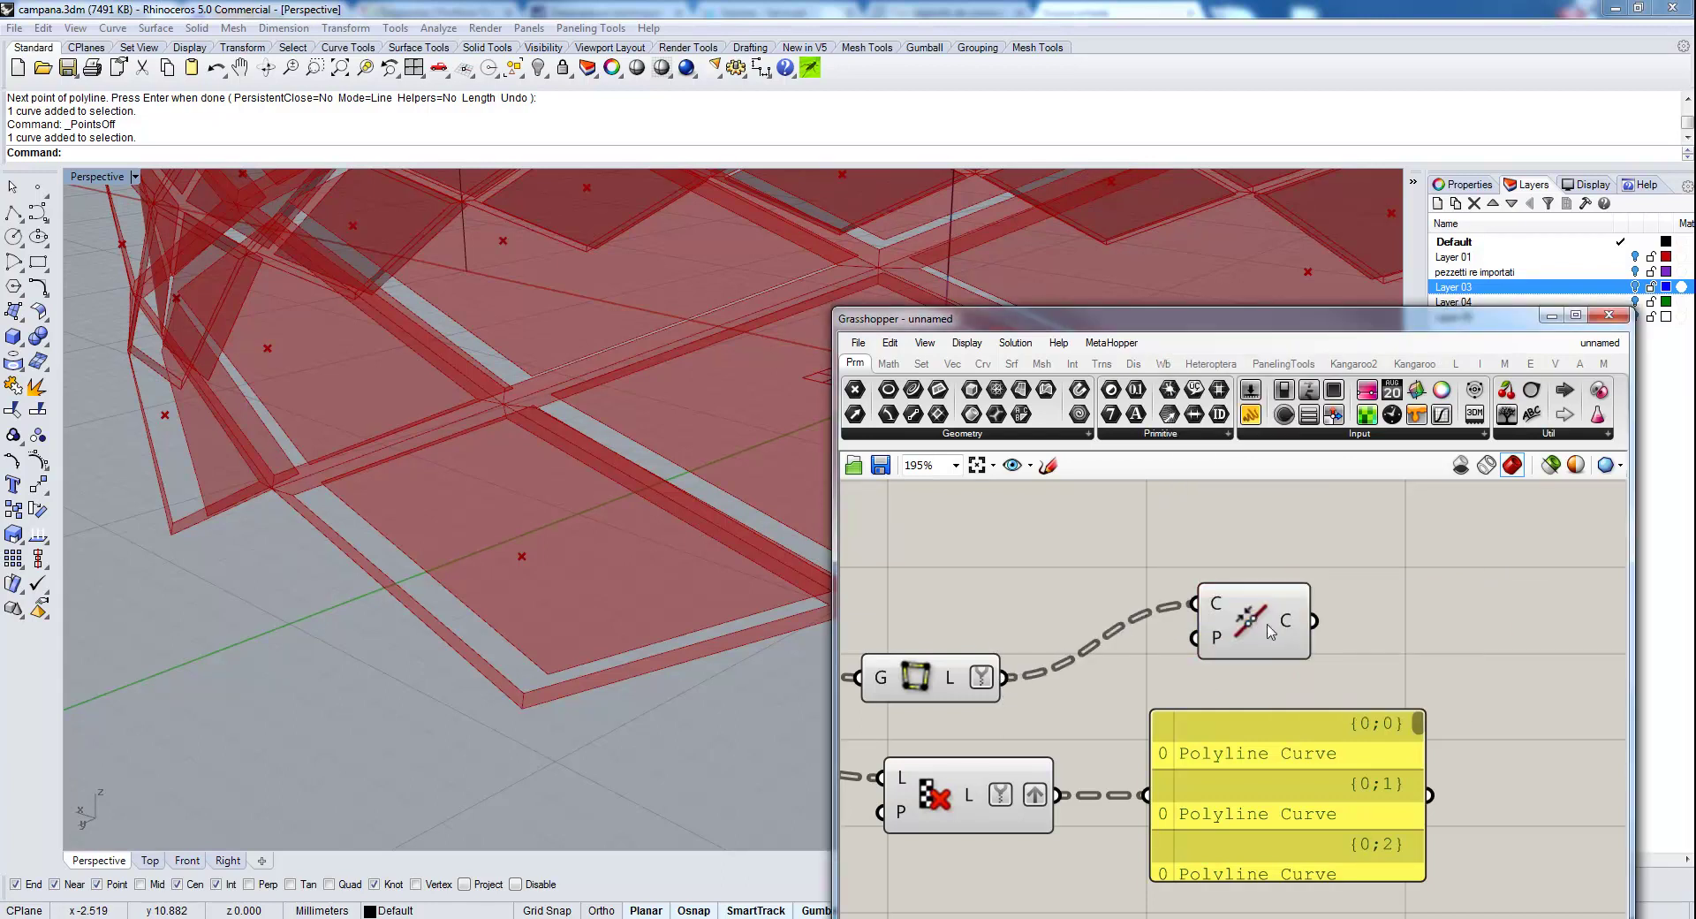
Simplify Join Curves' C output, then wire it to the panel and check its data paths.
right_click(1289, 628)
click(1343, 749)
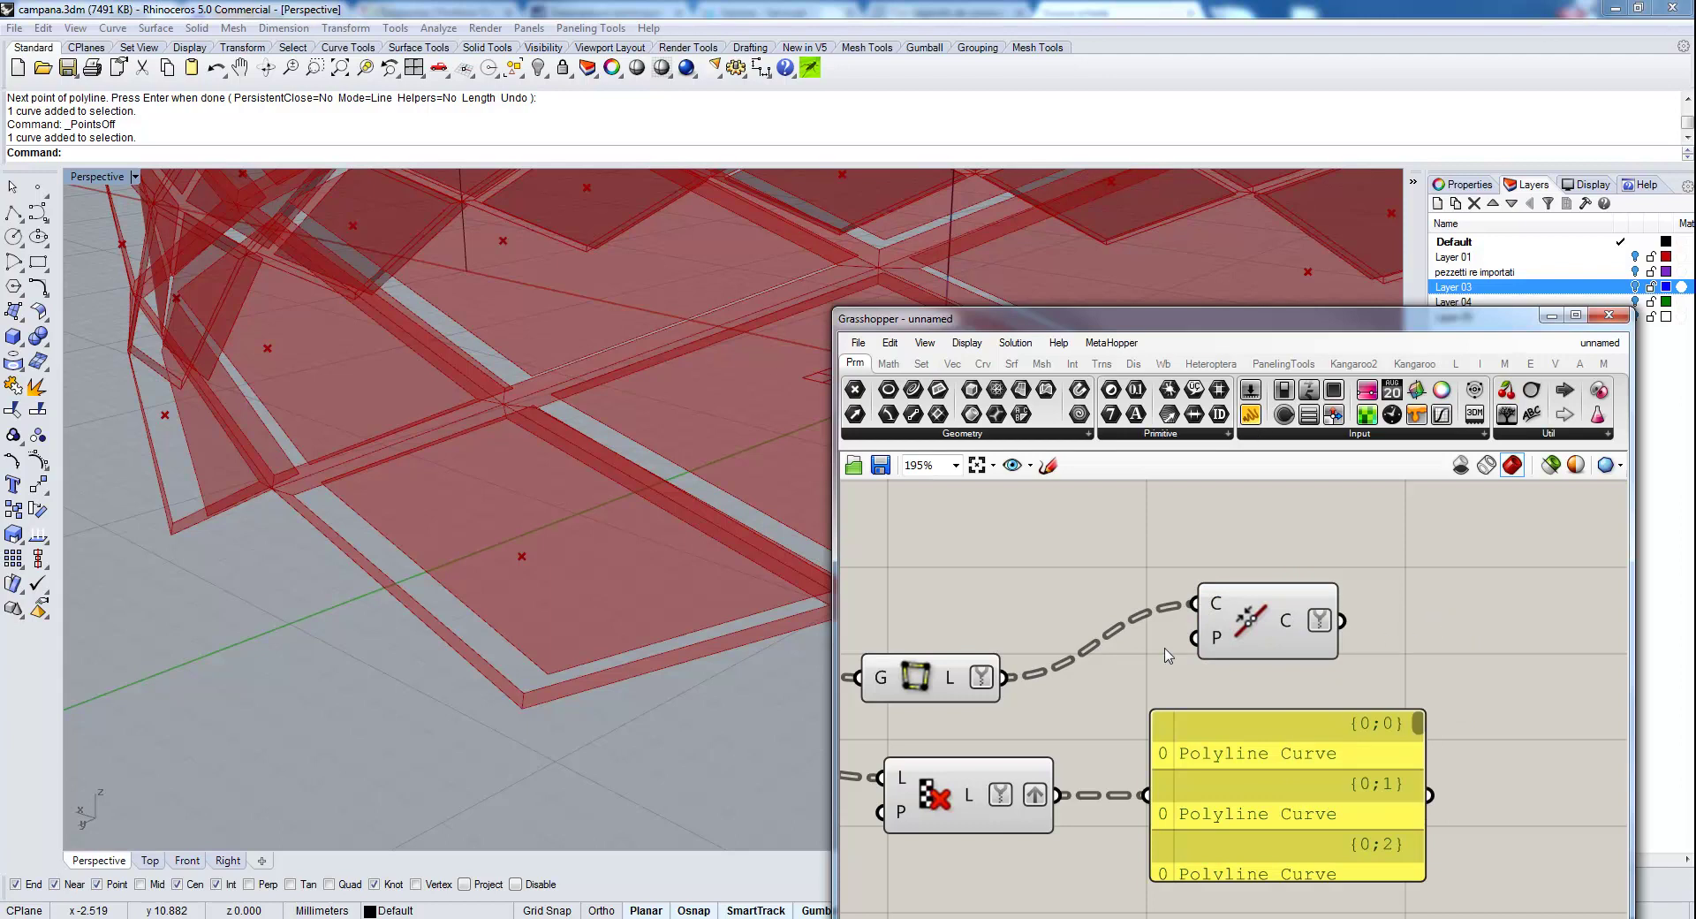
drag(1216, 810, 1513, 725)
drag(1342, 621, 1445, 709)
right_drag(1466, 775, 1062, 774)
scroll(1311, 642, down, 10)
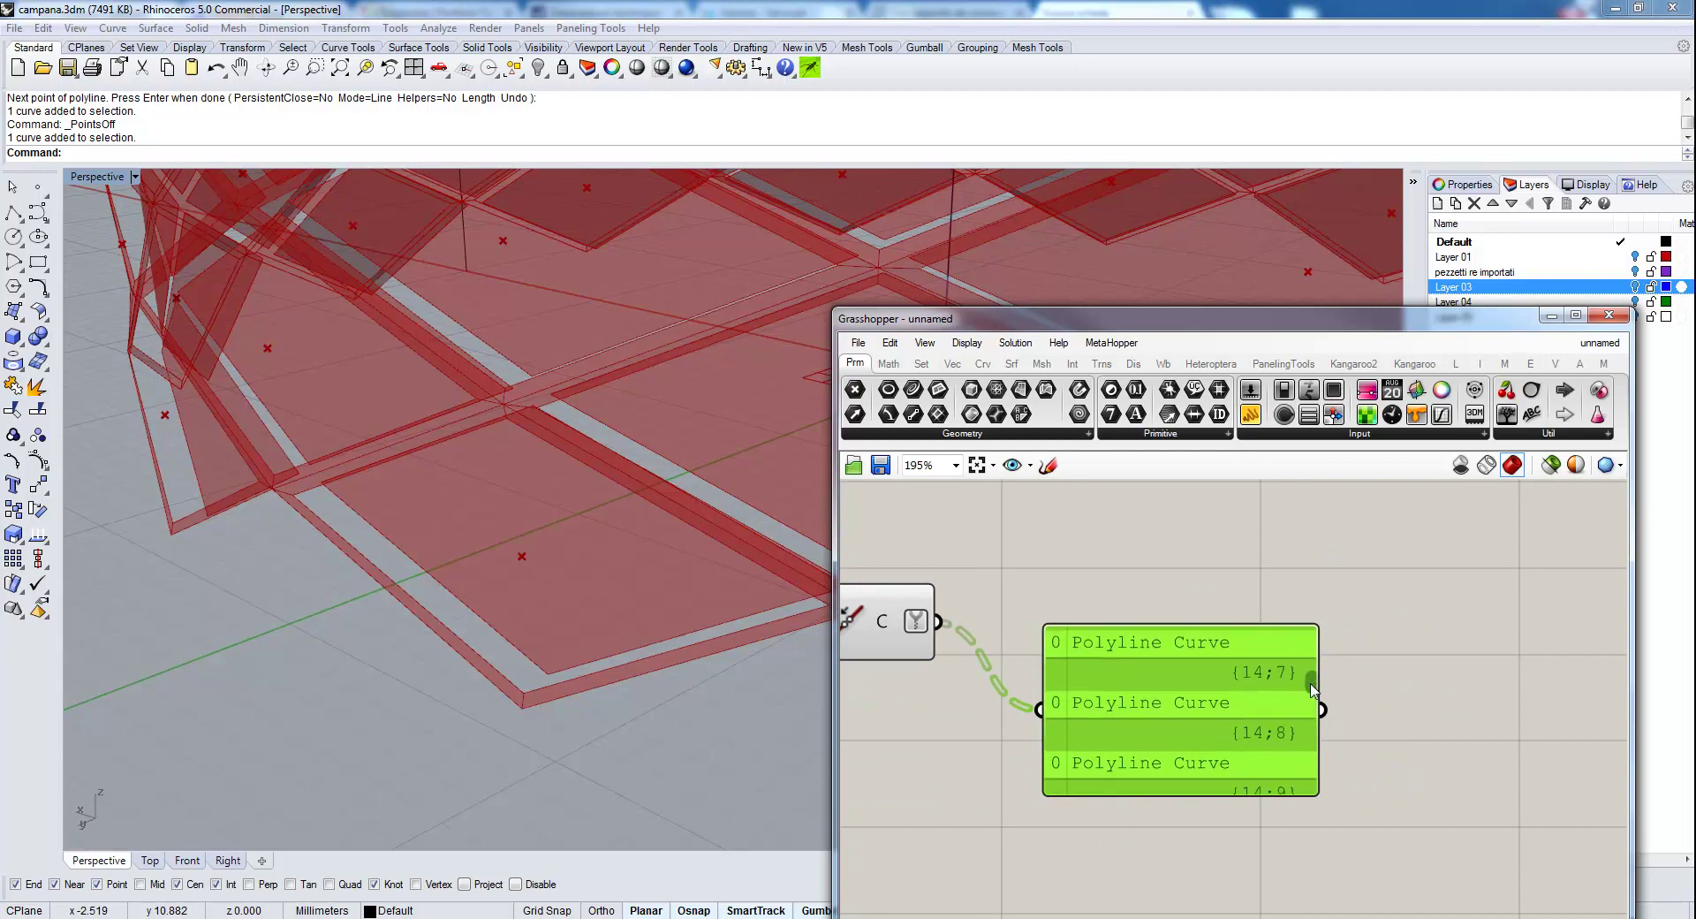
drag(1311, 642, 1310, 669)
Rewire the panel to Cull Pattern's L output, check its data paths and place the panel below Join Curves.
right_drag(1096, 758, 1366, 696)
scroll(989, 737, down, 1)
drag(940, 733, 1248, 662)
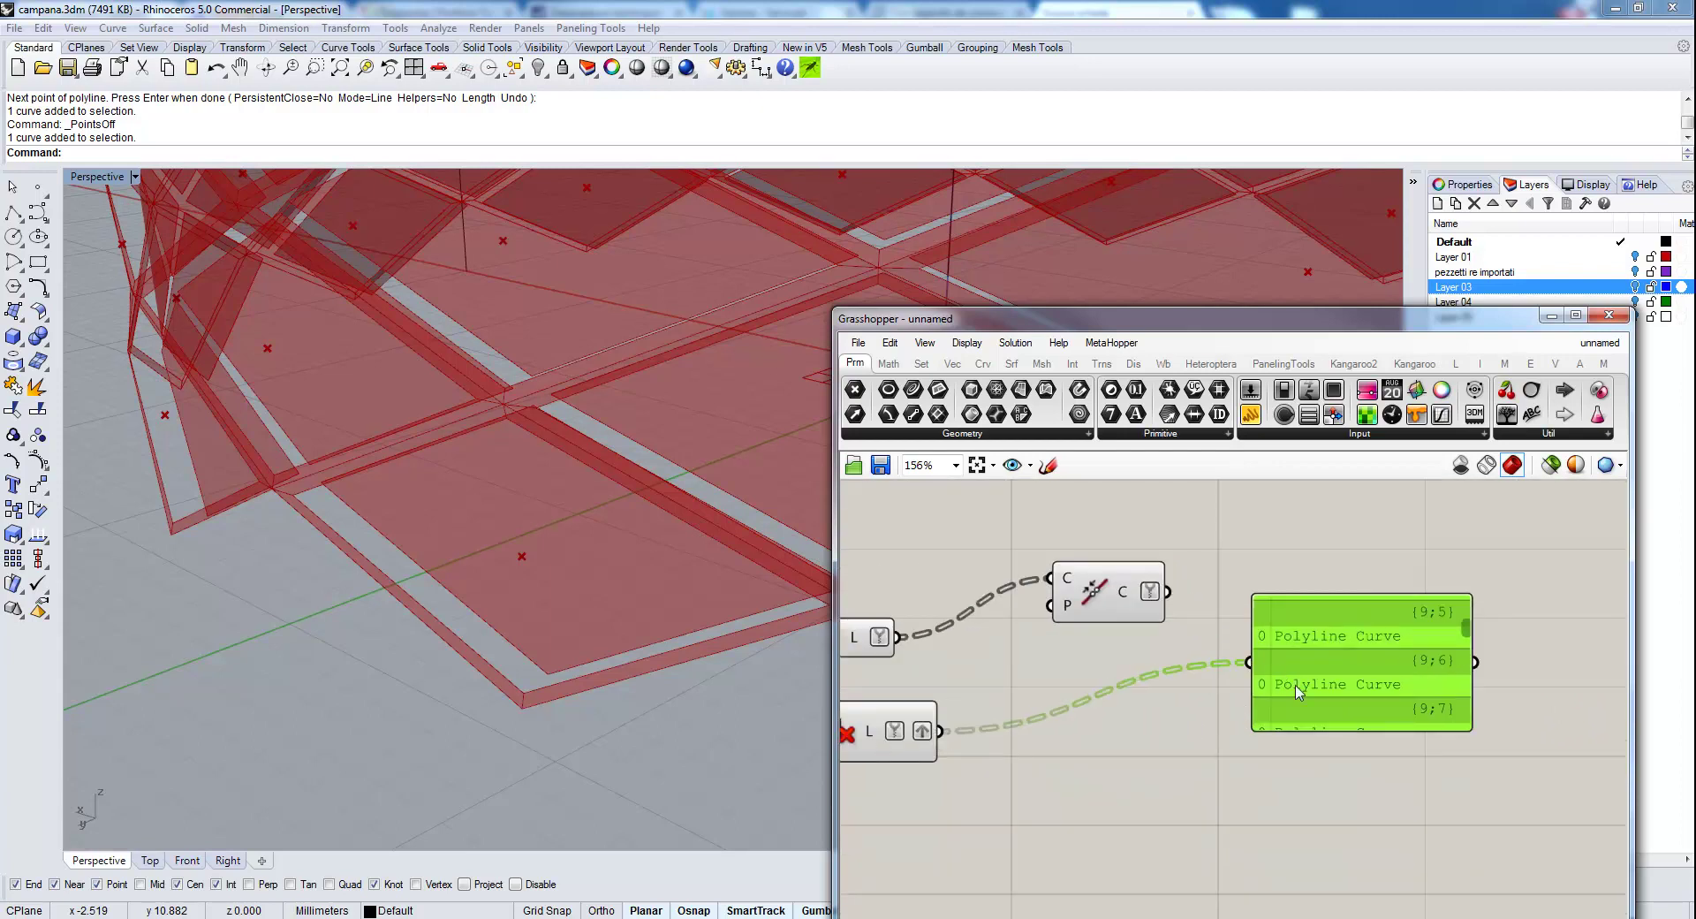
drag(1468, 636, 1446, 670)
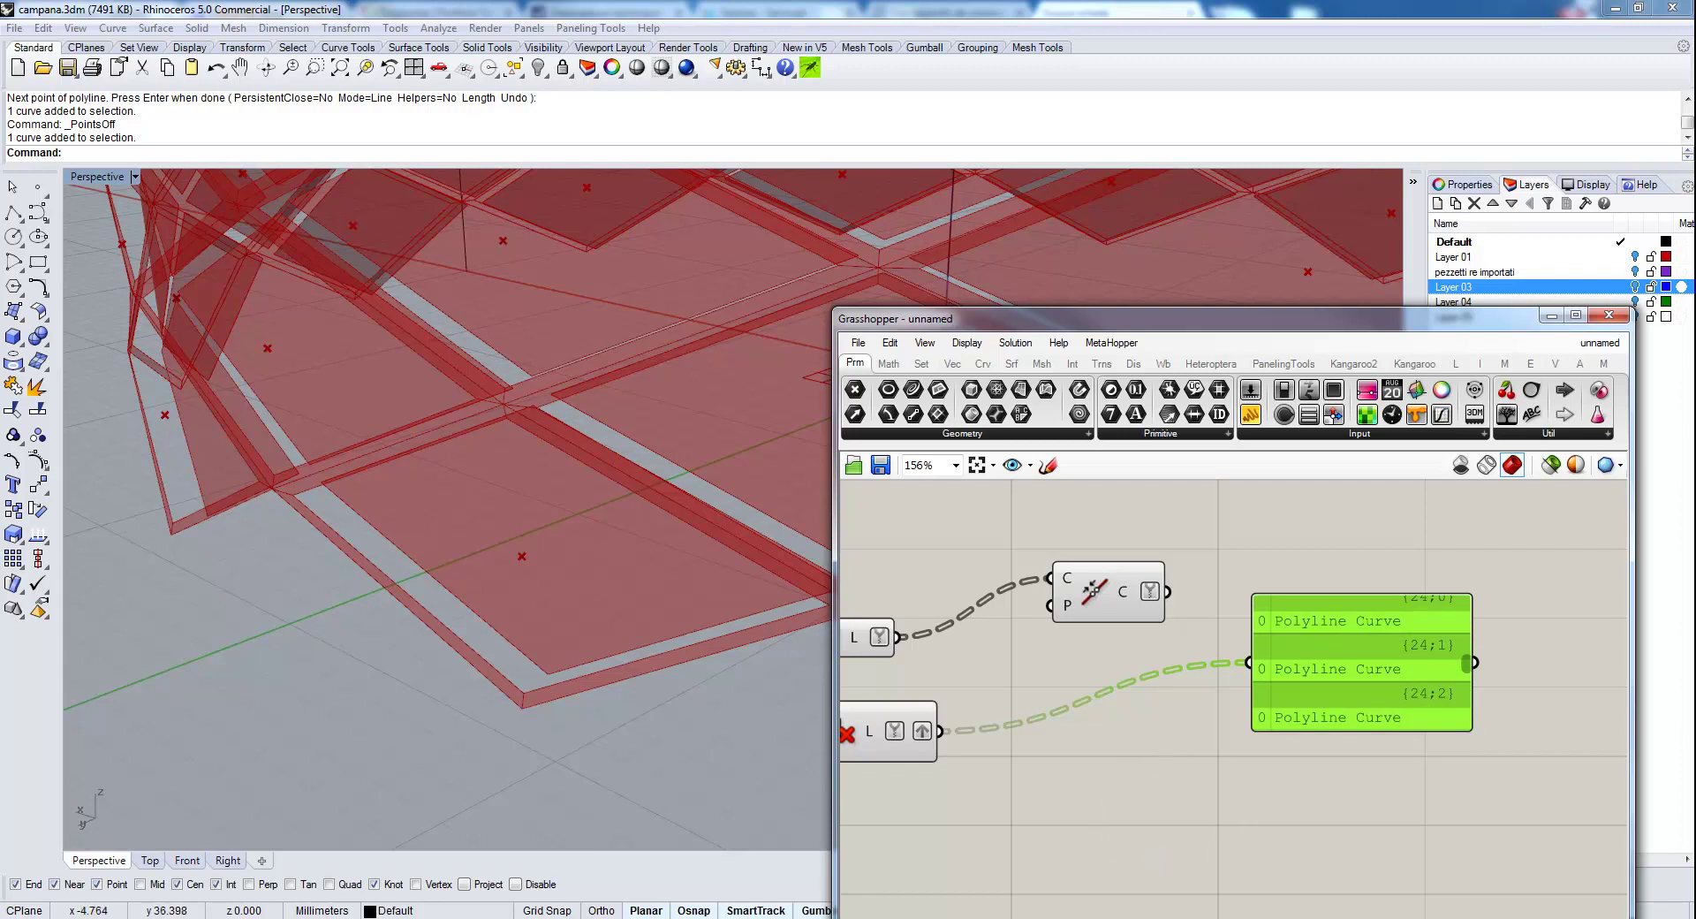
drag(1378, 674, 1279, 879)
Add a Loft component, feed Join Curves' C and Cull Pattern's L outputs into its C input, and inspect the lofted strips.
double_click(1368, 643)
text(lo)
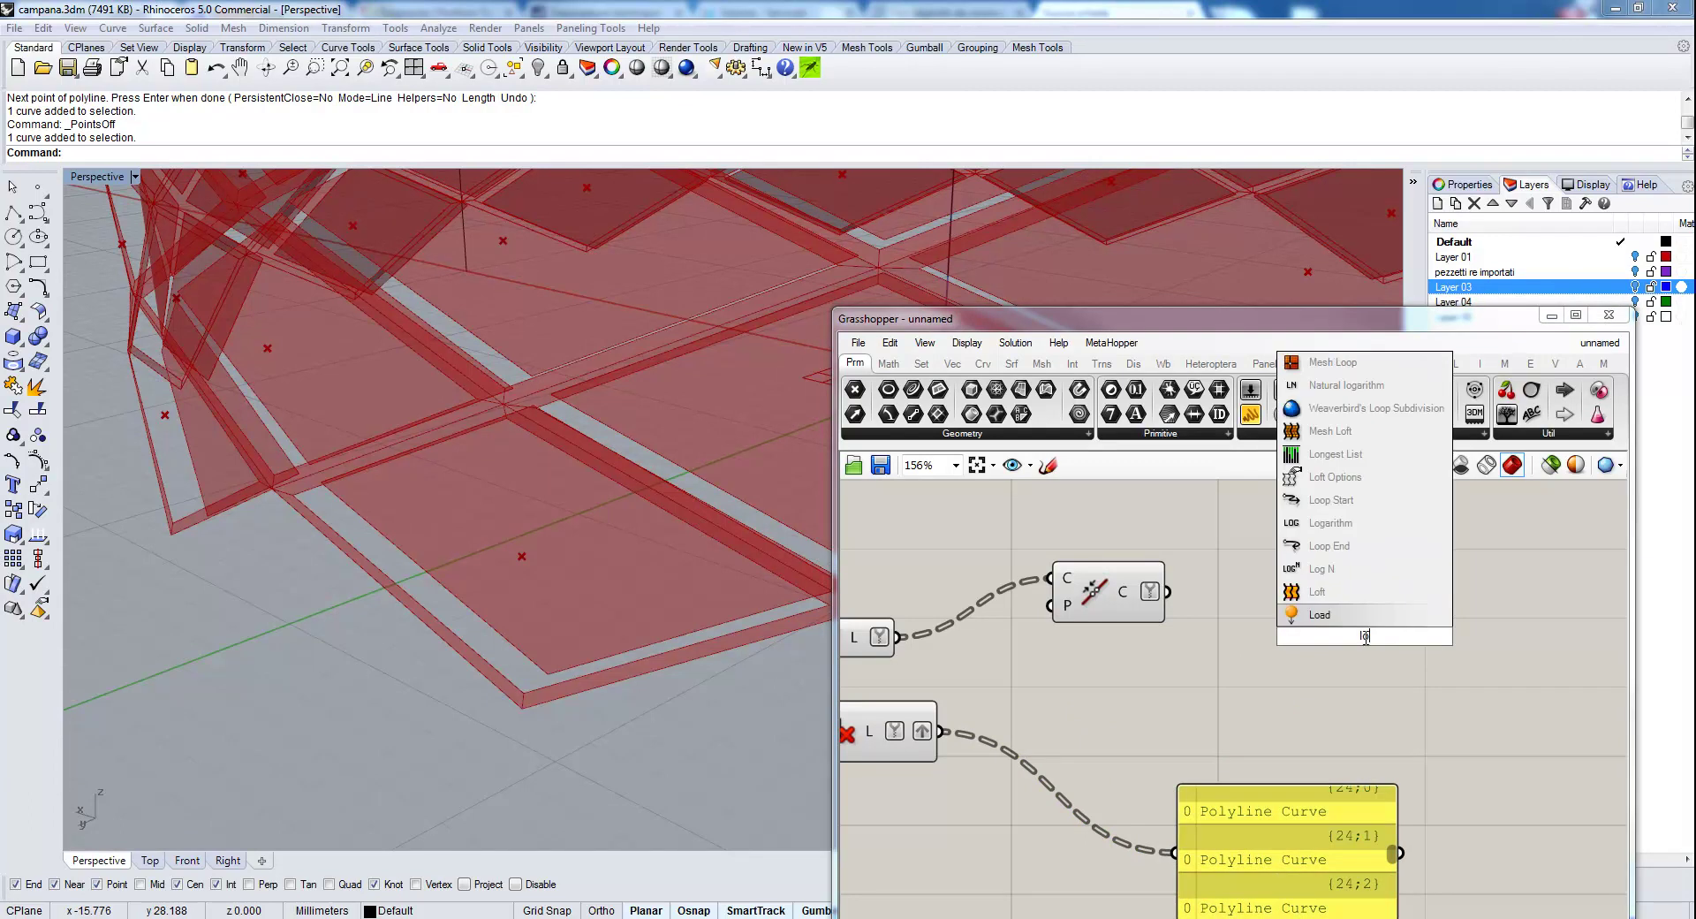
text(ft)
key(Return)
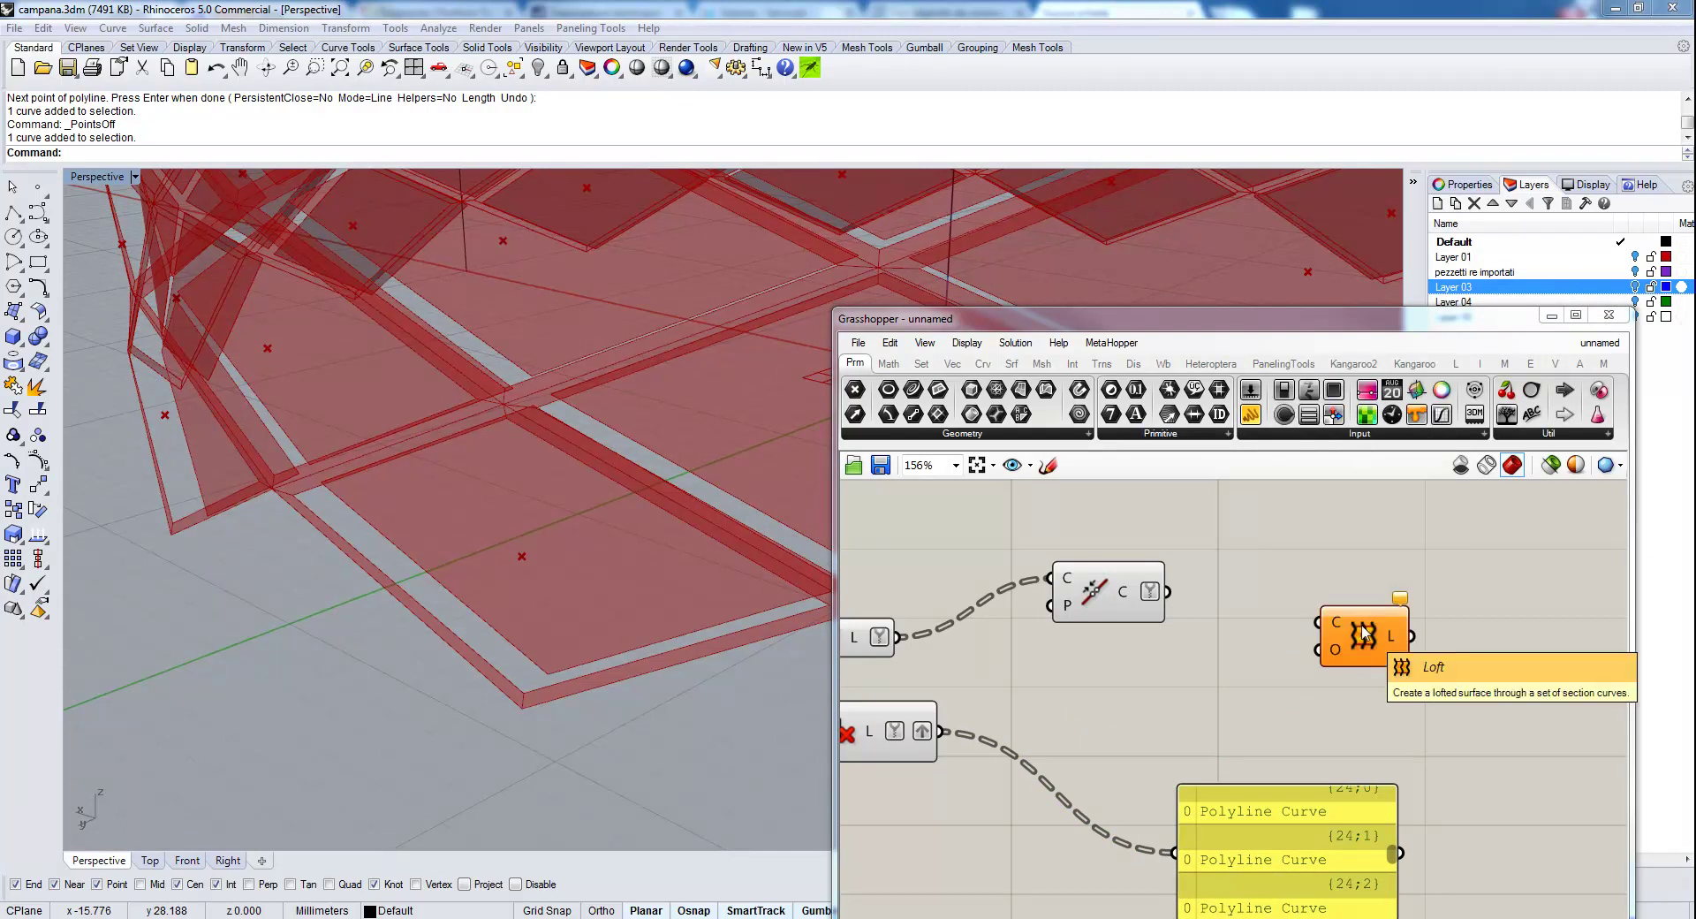
drag(1158, 579, 1310, 609)
shift+drag(932, 720, 1309, 609)
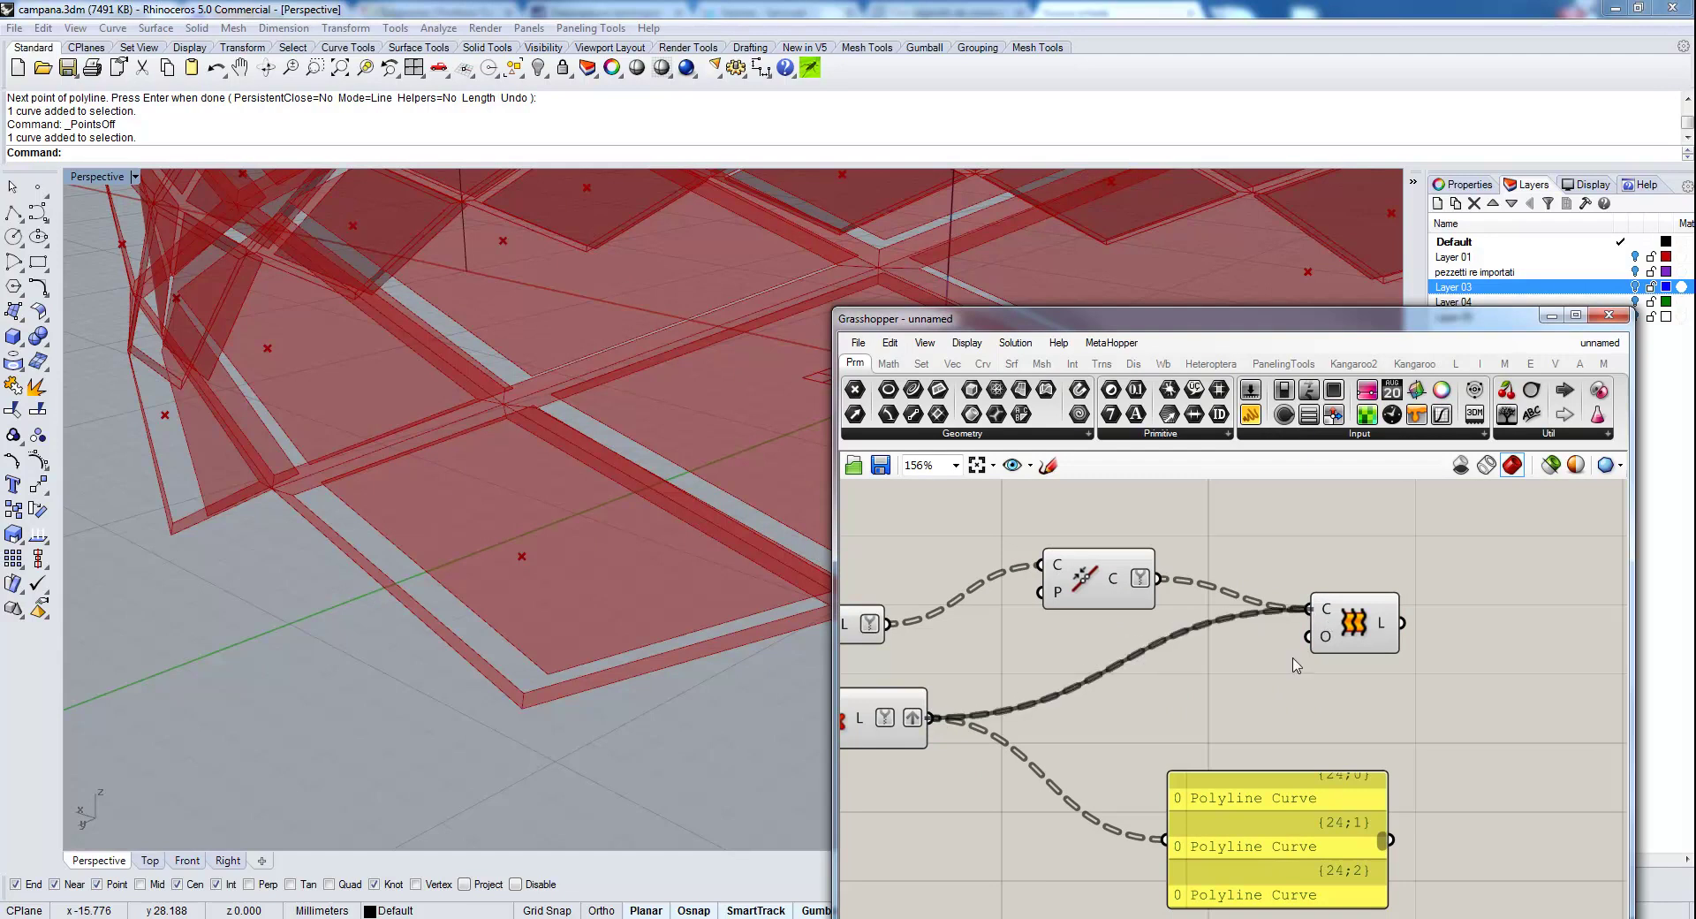
click(1368, 629)
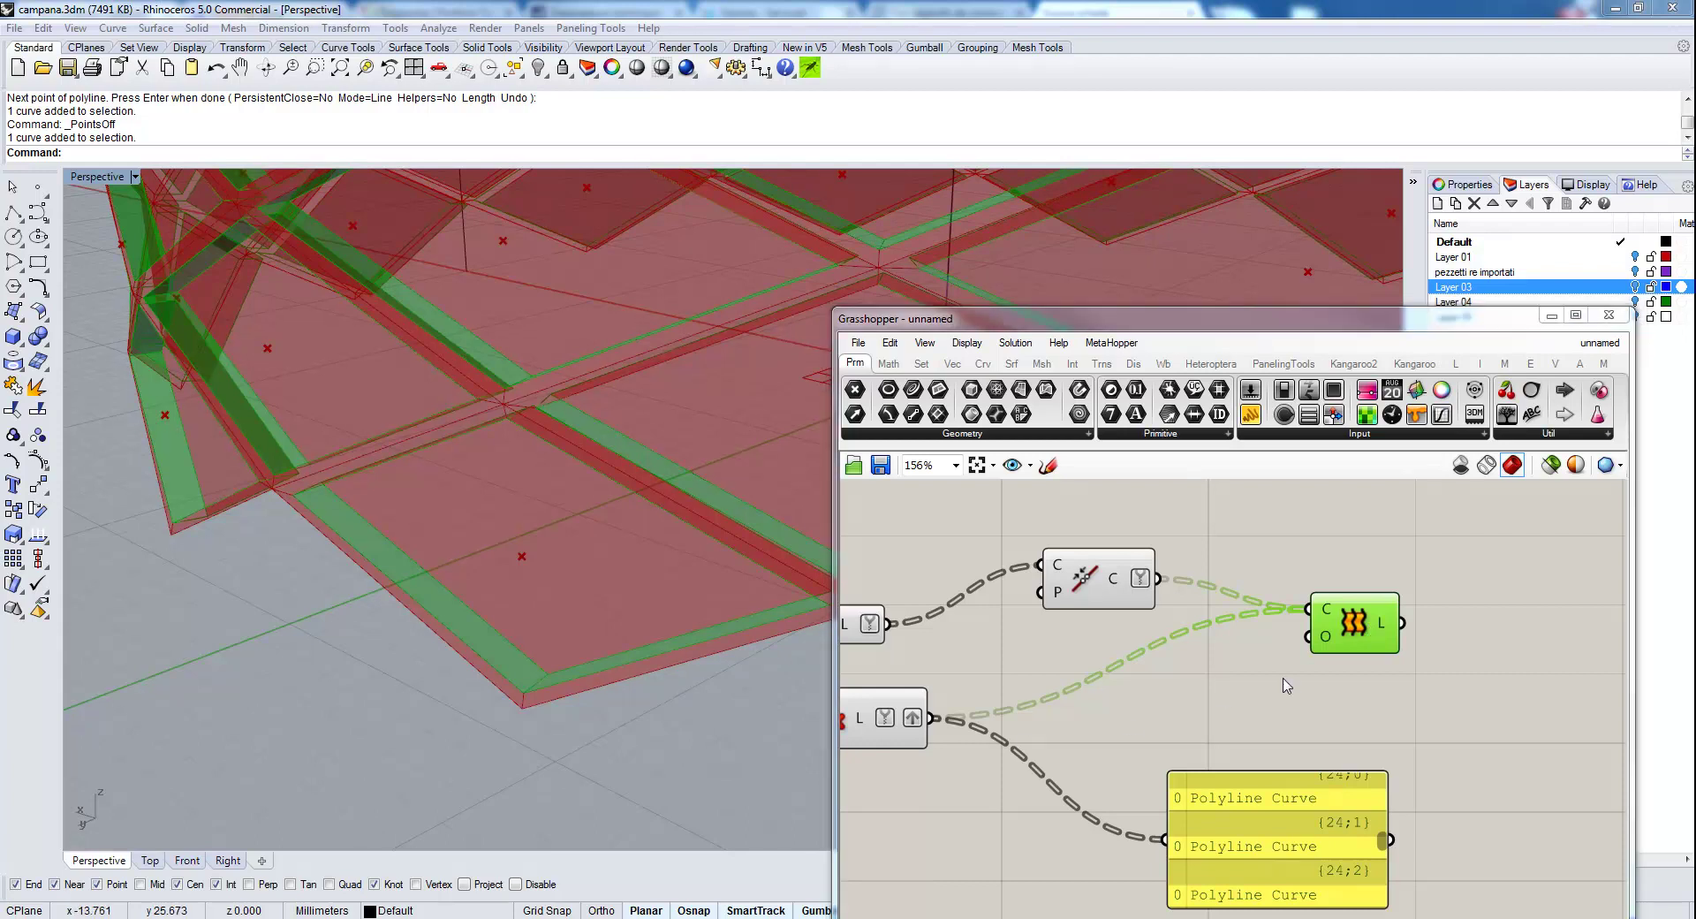
scroll(1290, 694, down, 5)
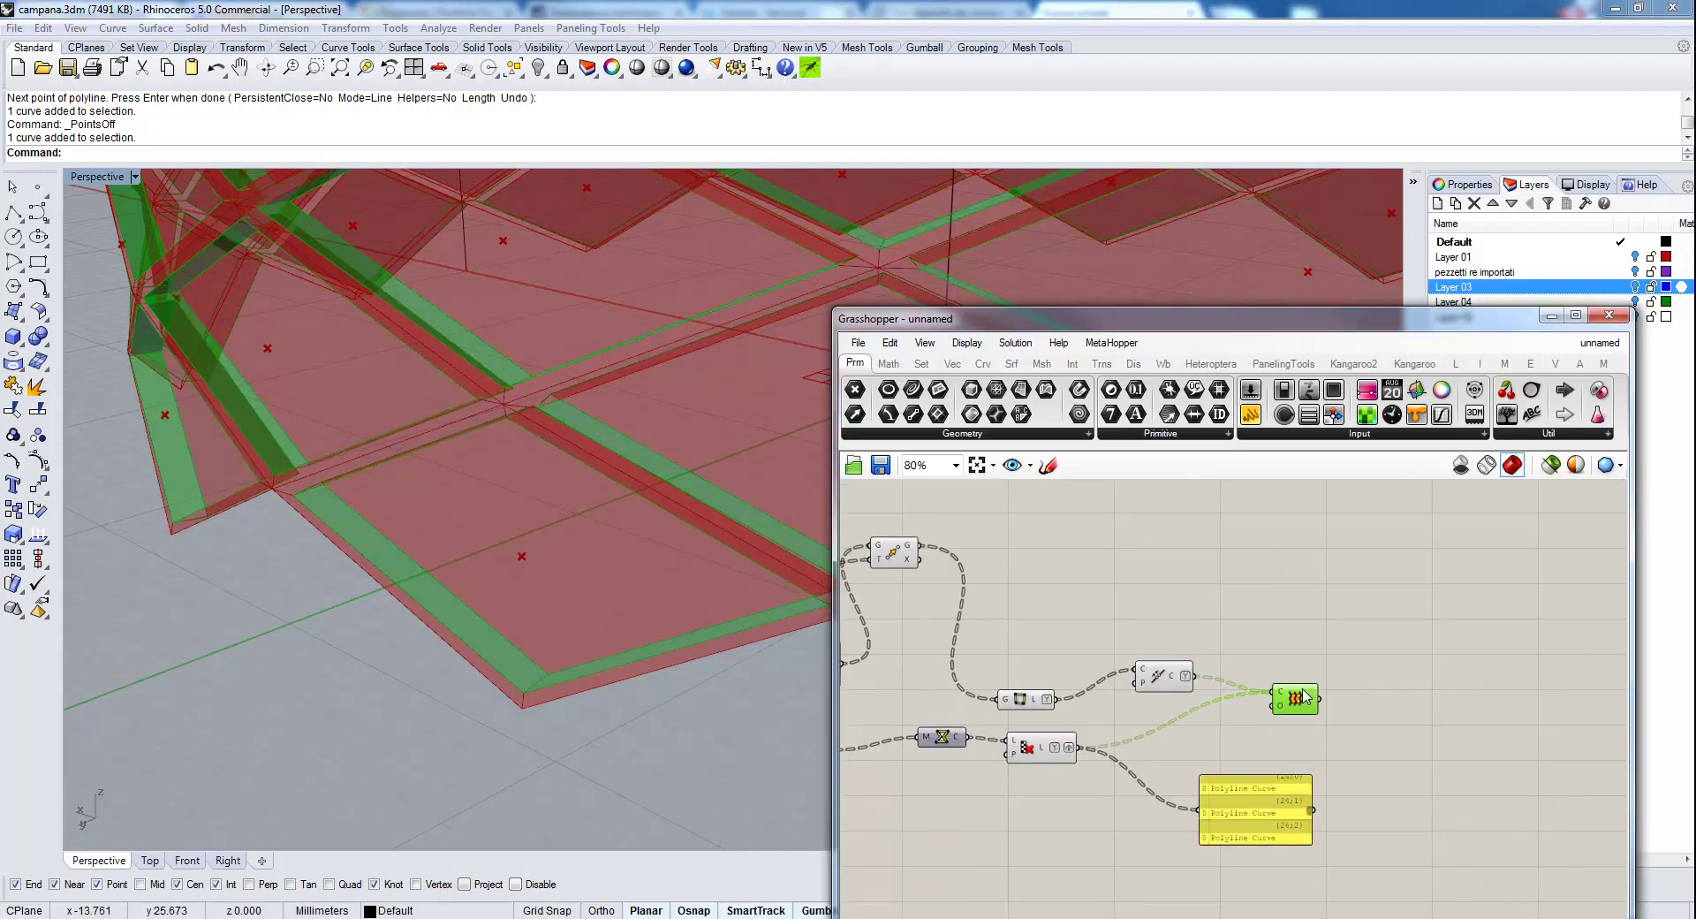
scroll(453, 485, down, 6)
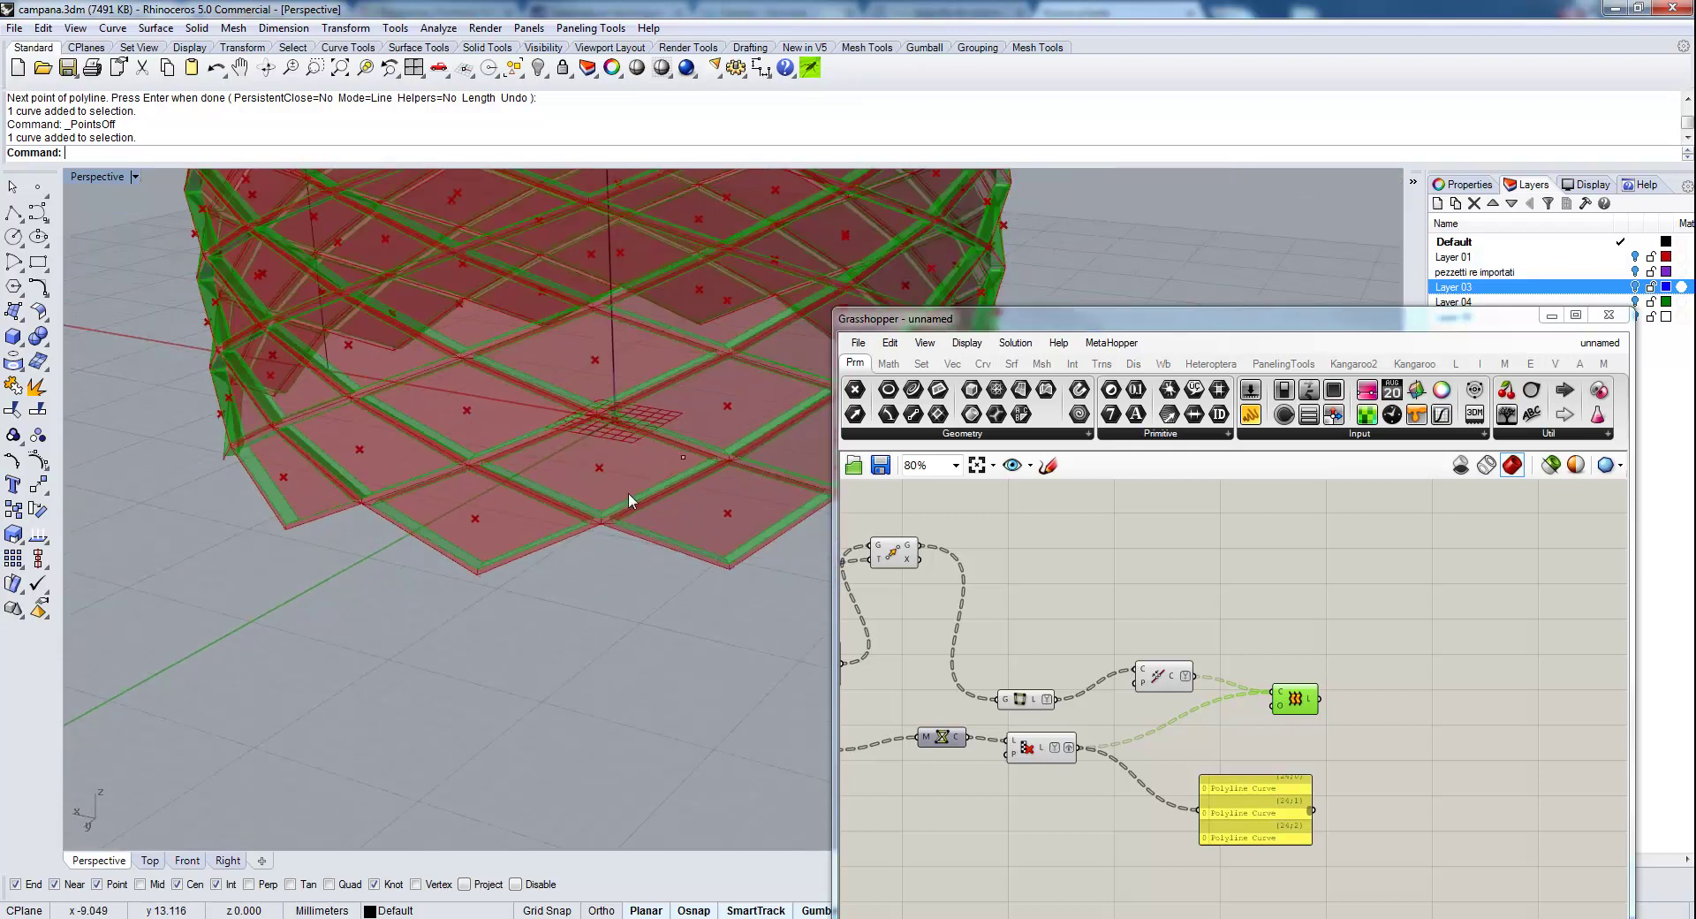
scroll(531, 504, up, 3)
scroll(579, 546, up, 2)
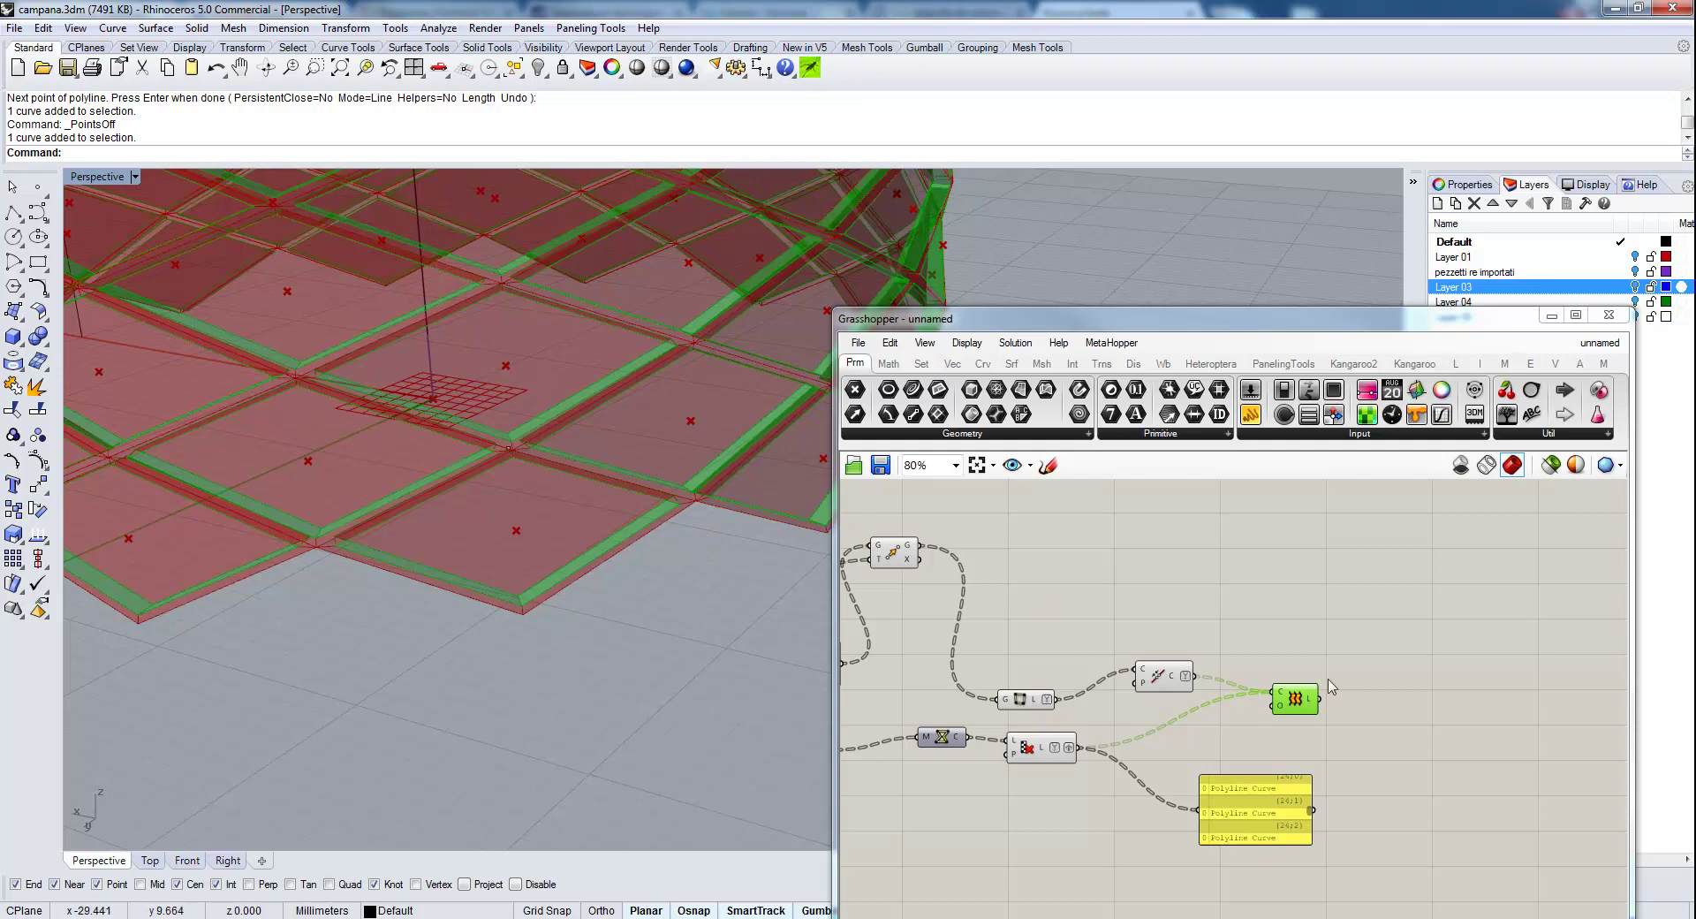
Add a Merge component beyond the Loft component.
right_drag(1282, 730, 1317, 702)
double_click(1443, 610)
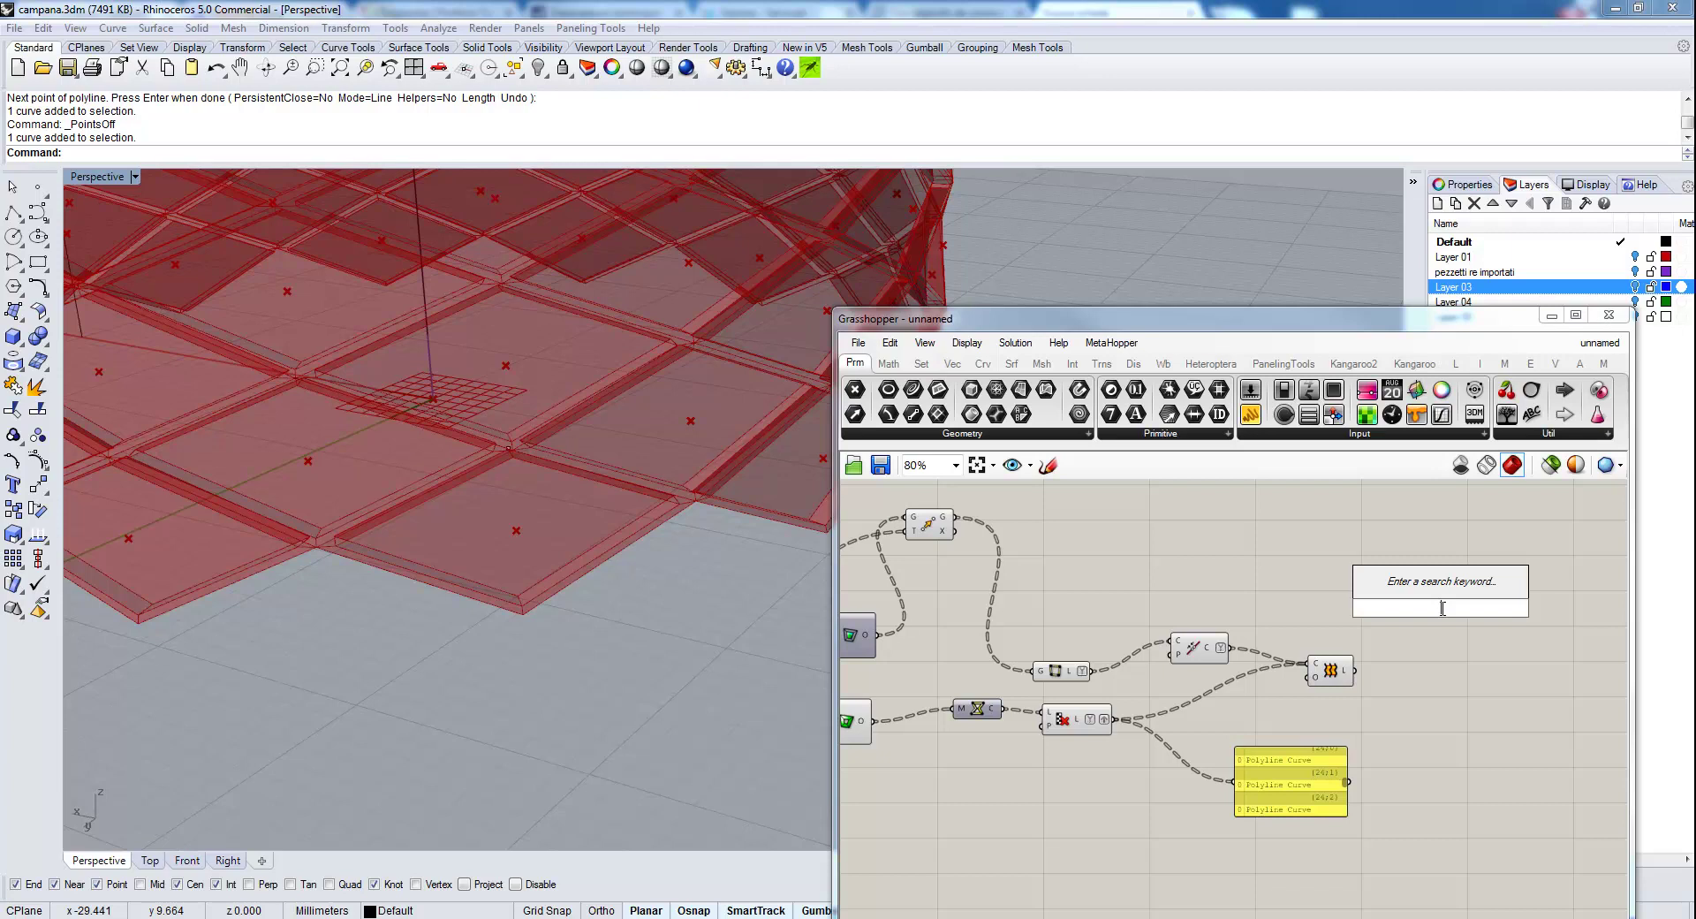
text(mr)
key(Return)
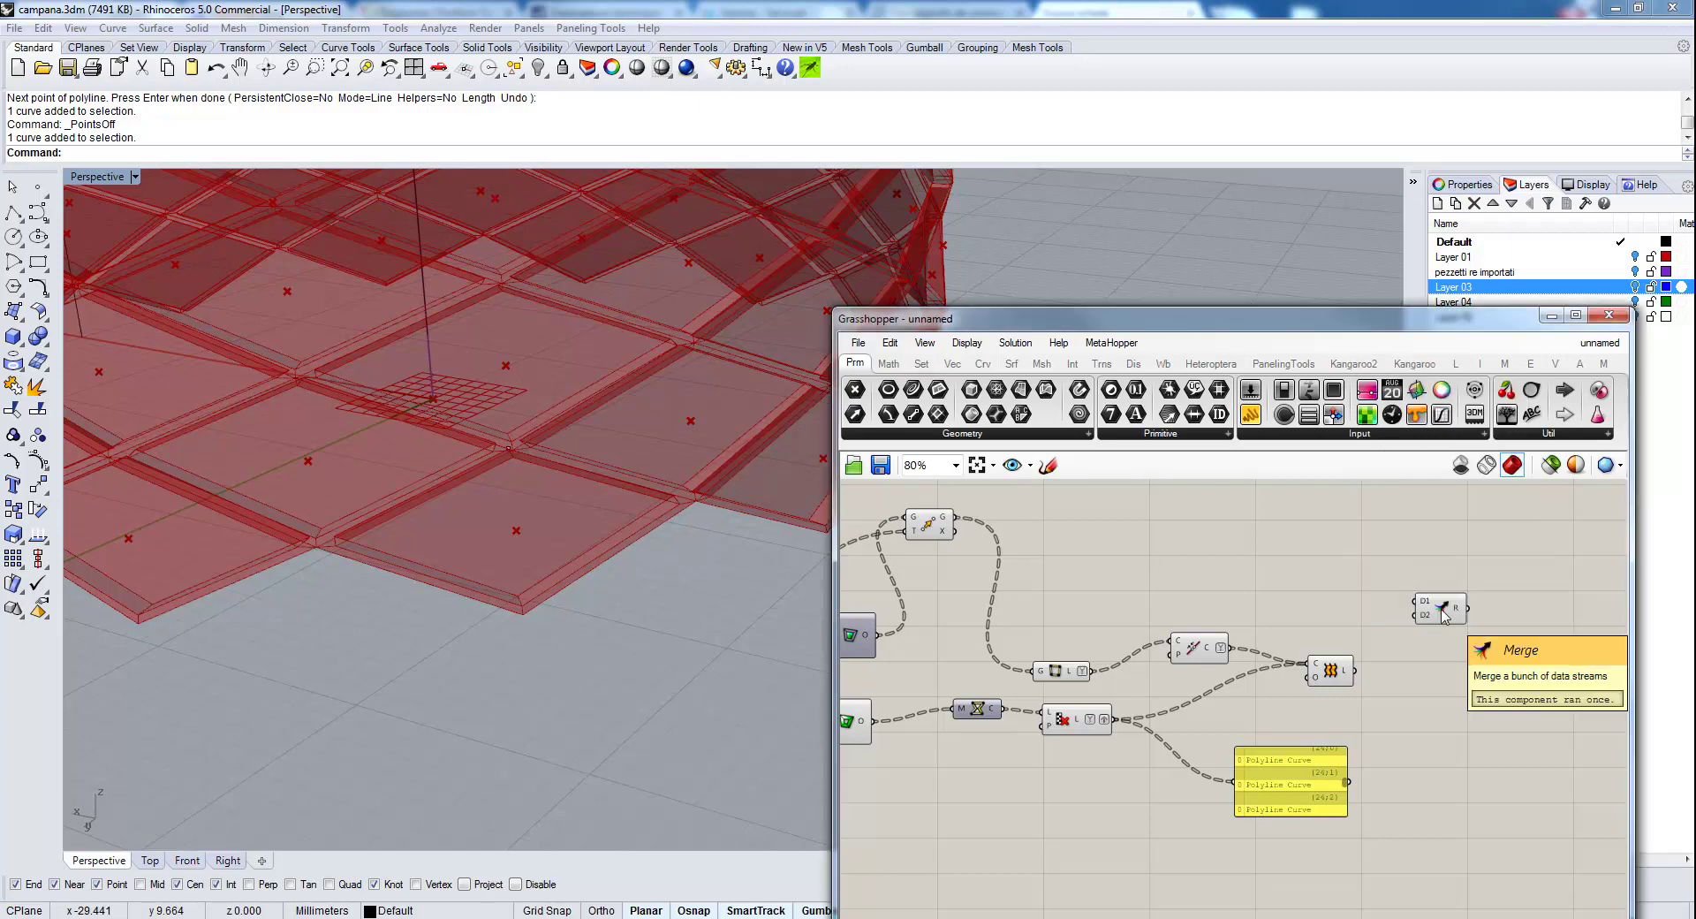
click(1441, 610)
scroll(1458, 610, up, 3)
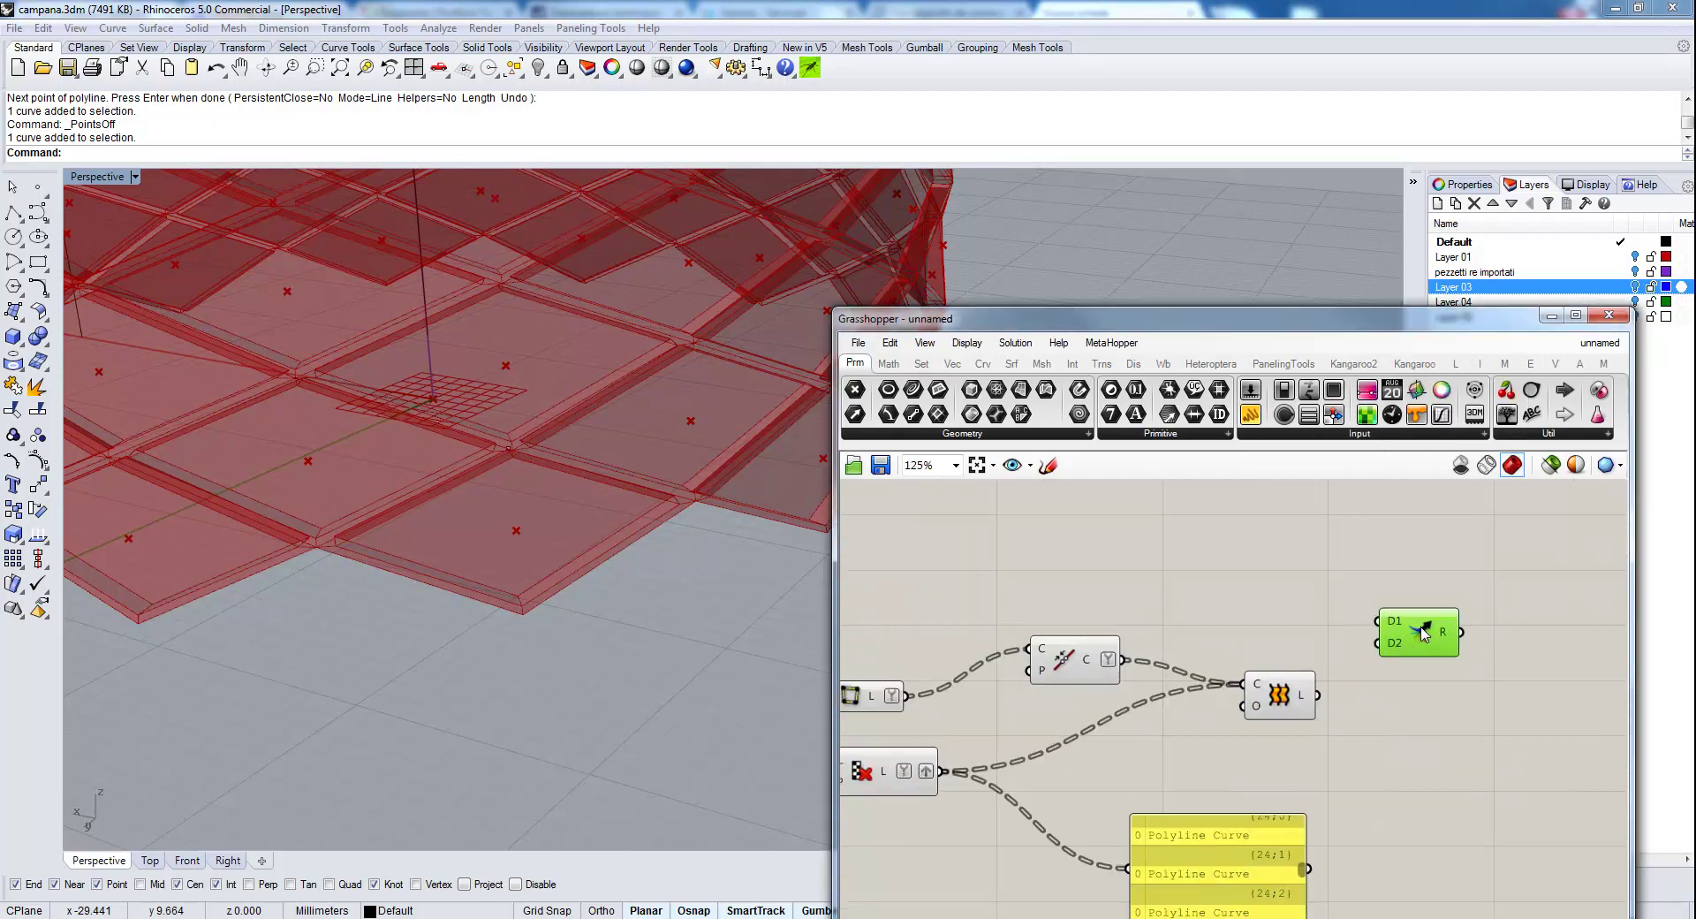
right_drag(1398, 691, 1363, 710)
scroll(1123, 742, down, 3)
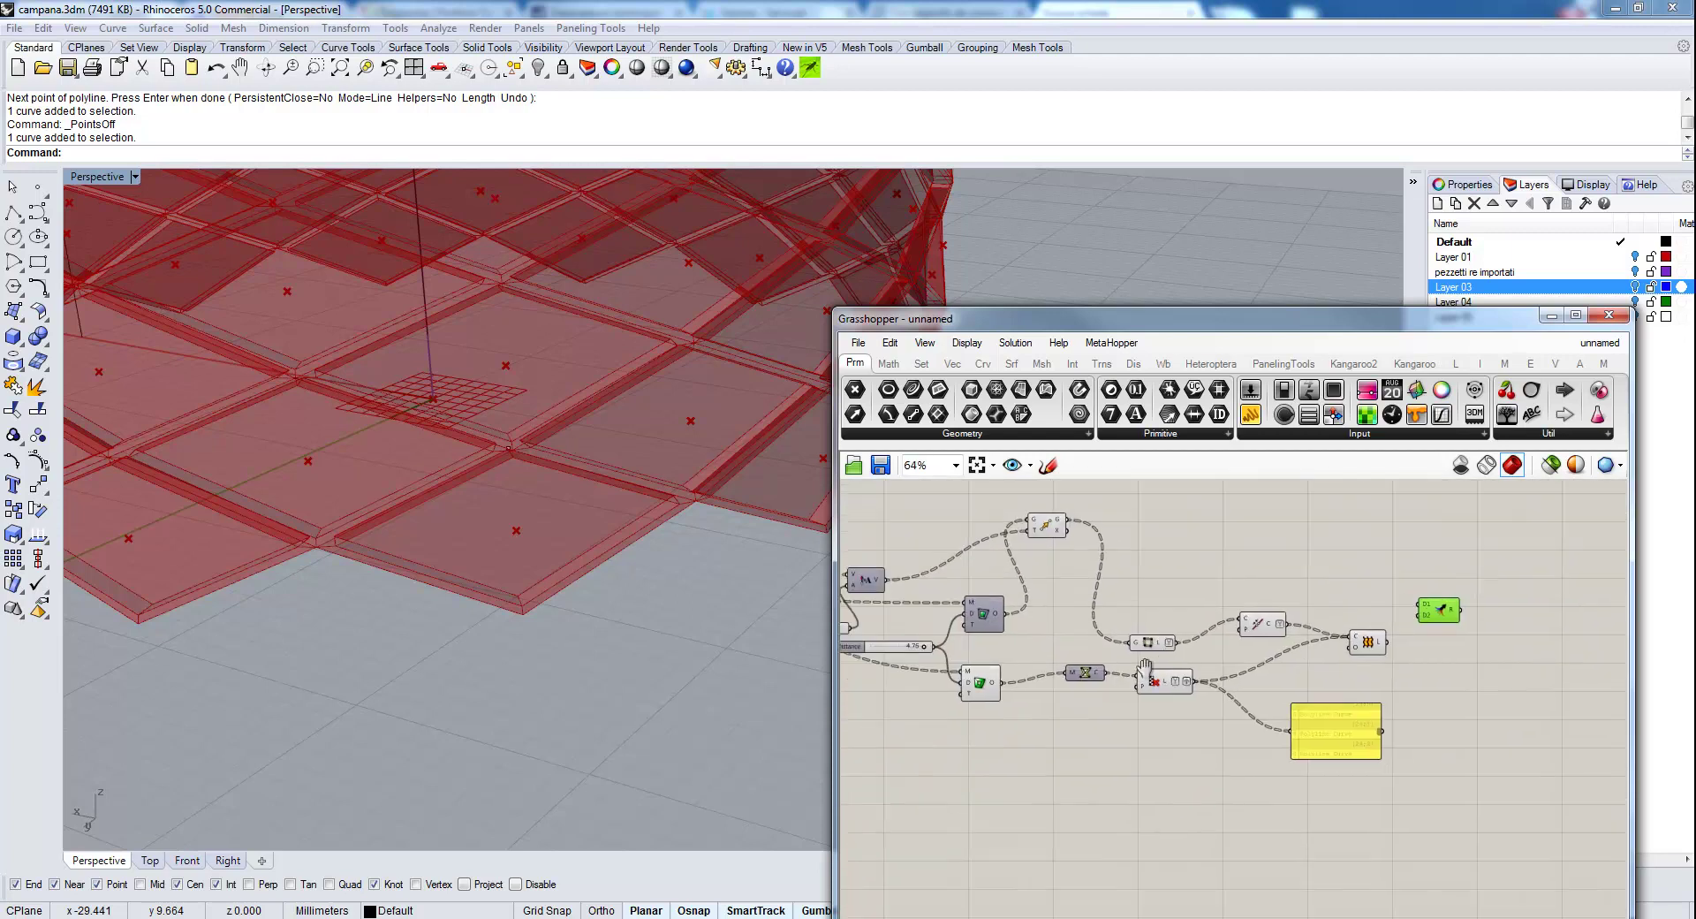
Connect Loft's L output to Merge's D2, Move's G output to D1, and the lower mesh frame component's O output to D3.
scroll(1416, 681, up, 3)
drag(1341, 679, 1400, 615)
scroll(1212, 777, down, 3)
right_drag(1140, 751, 1247, 720)
right_drag(977, 773, 1071, 774)
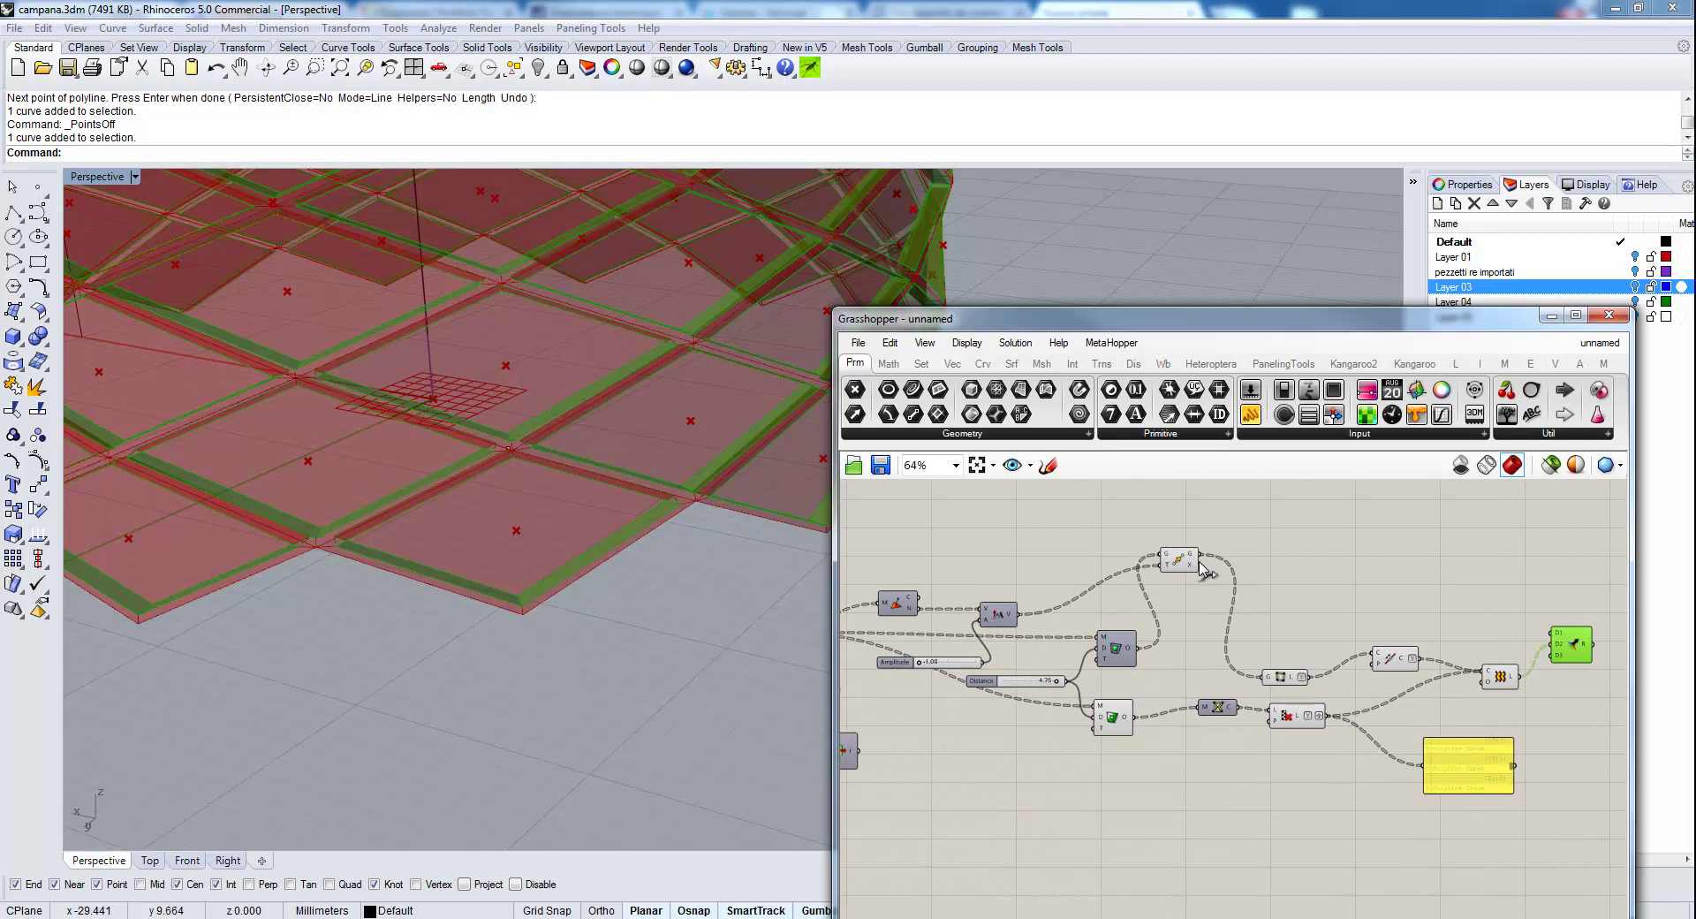
drag(1201, 557, 1554, 633)
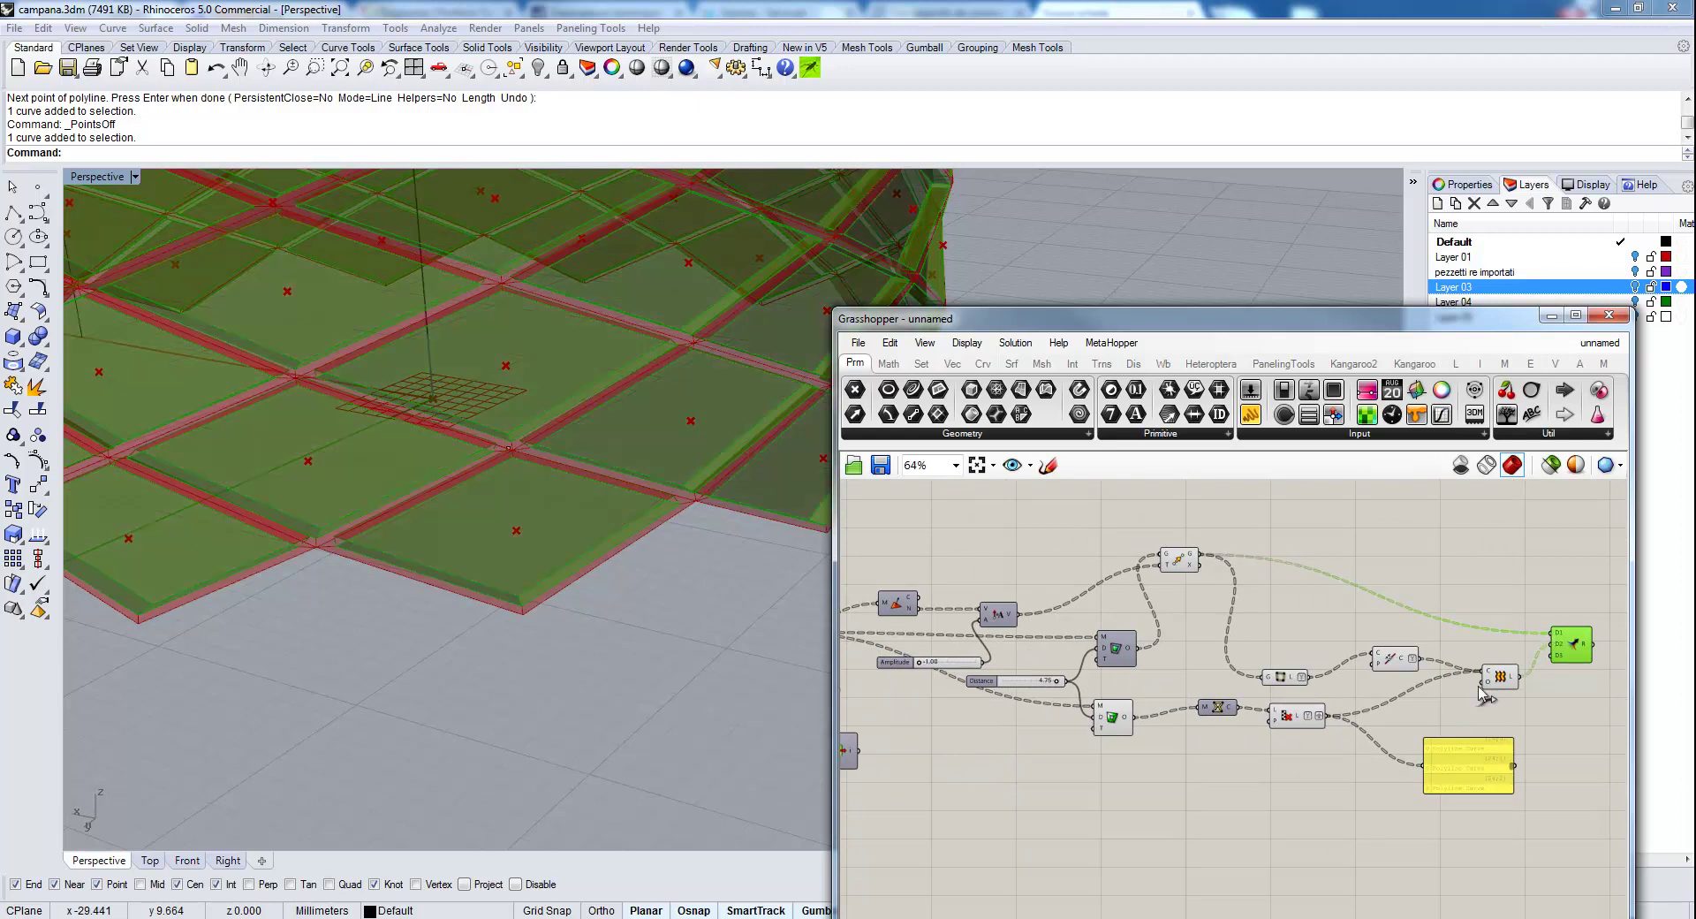
right_drag(1111, 819, 1203, 781)
right_drag(1252, 693, 1128, 690)
drag(1104, 678, 1522, 608)
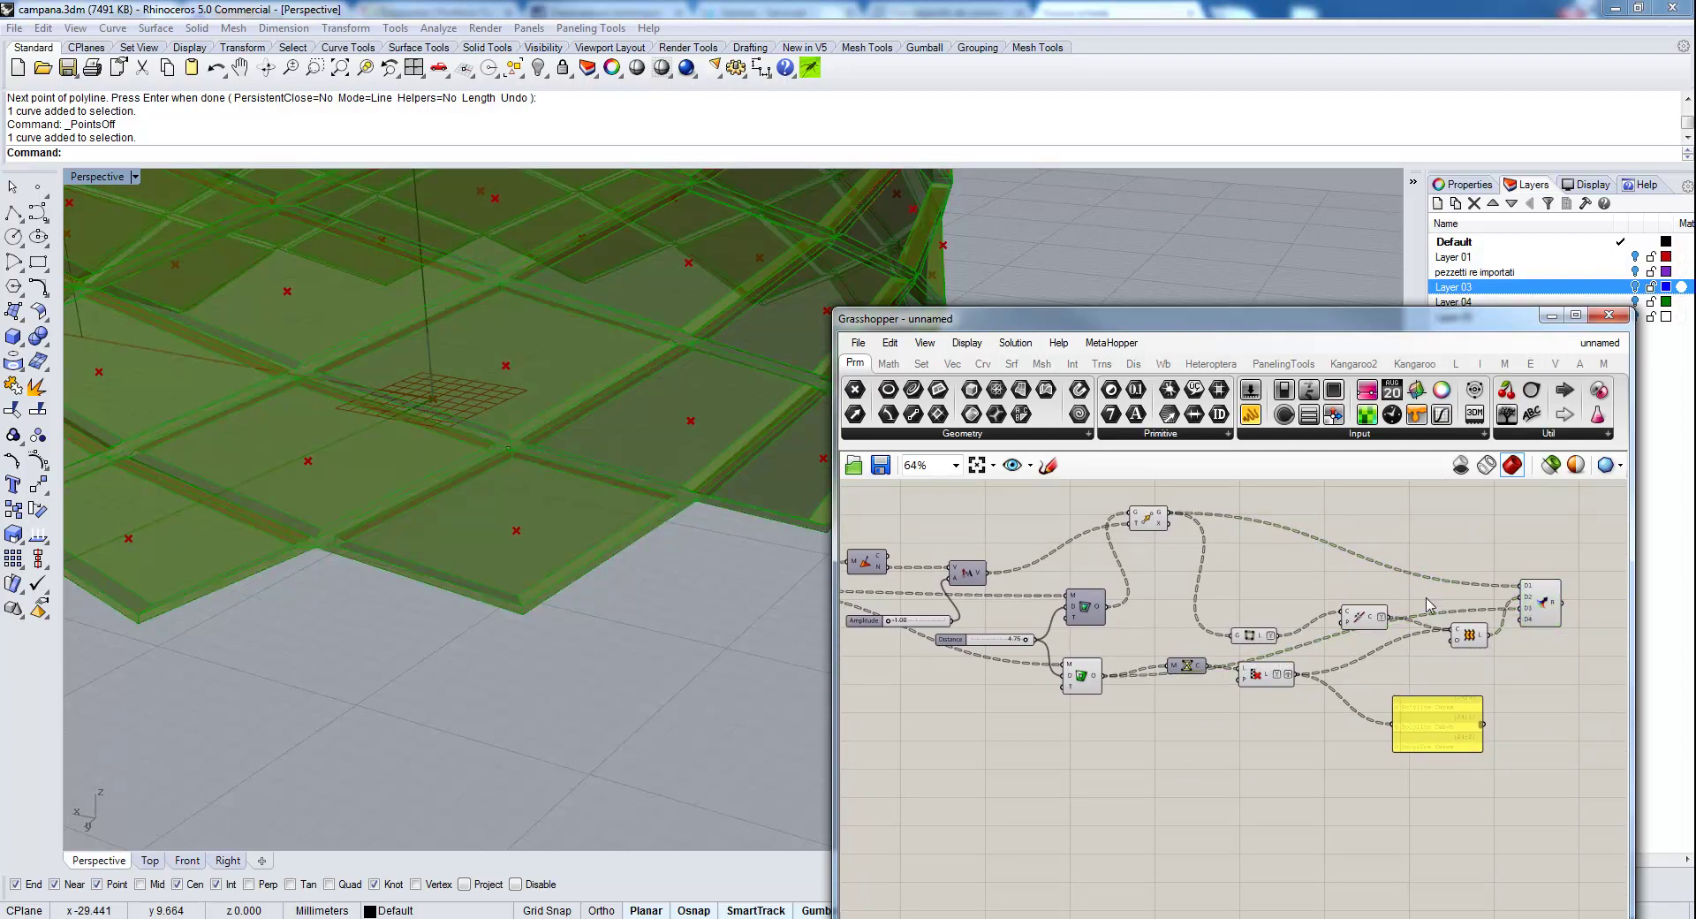
Turn off the preview of the frame, Move, edge, cull, join and Loft components, then inspect the merged lattice on its own.
drag(1494, 512, 928, 848)
key(space)
click(1181, 751)
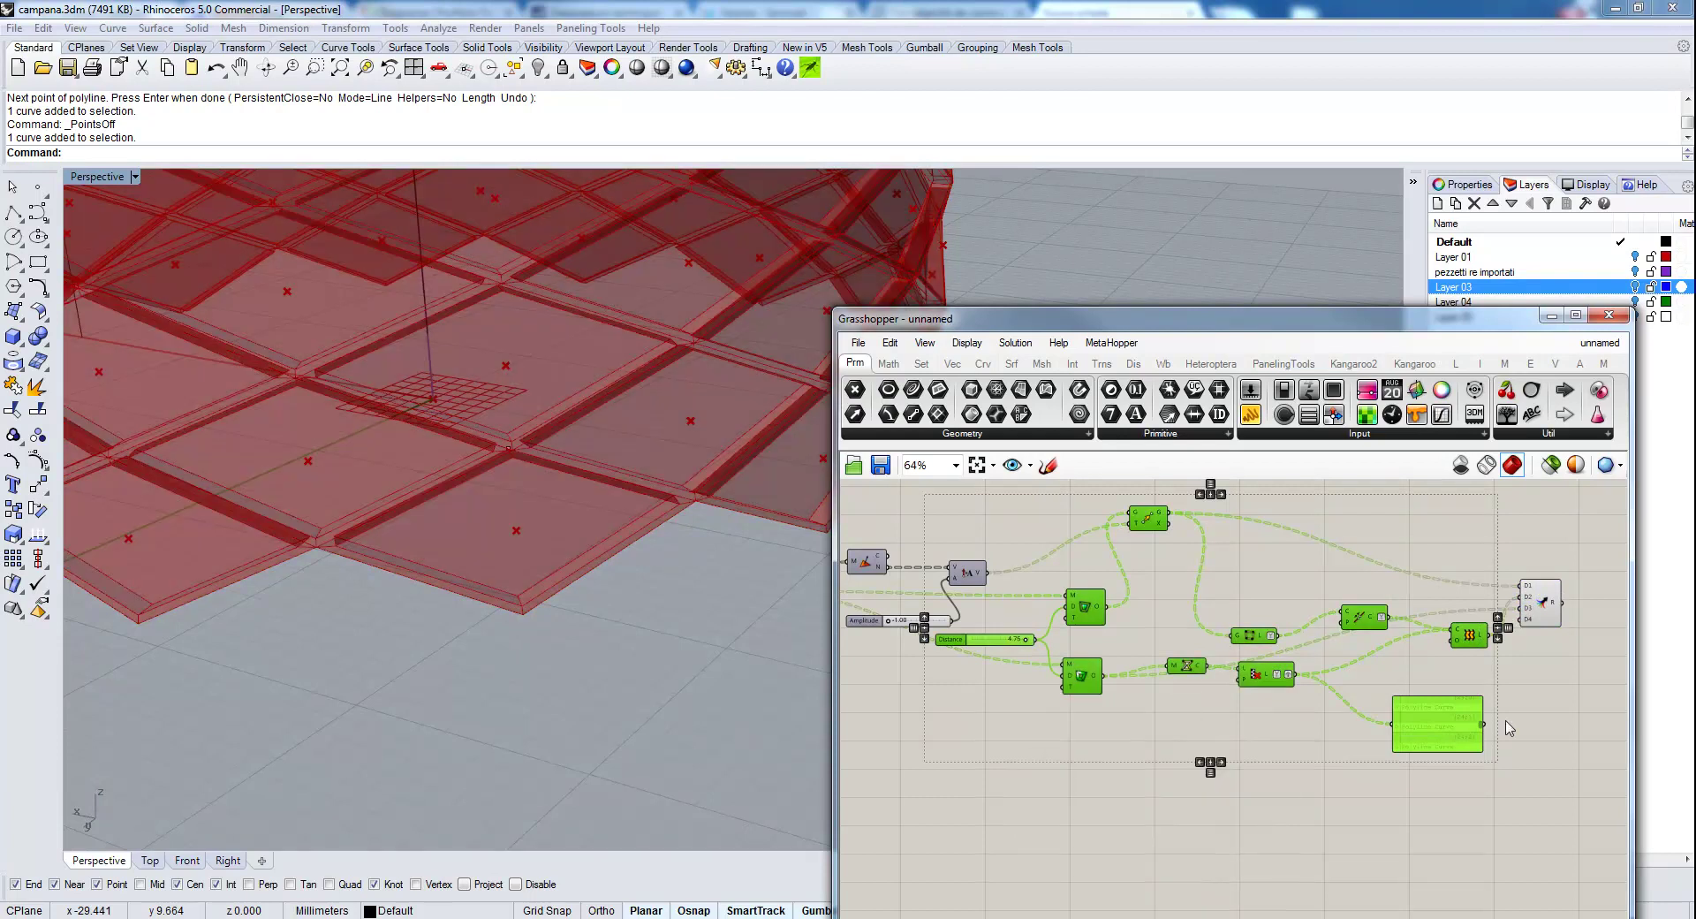
click(1158, 669)
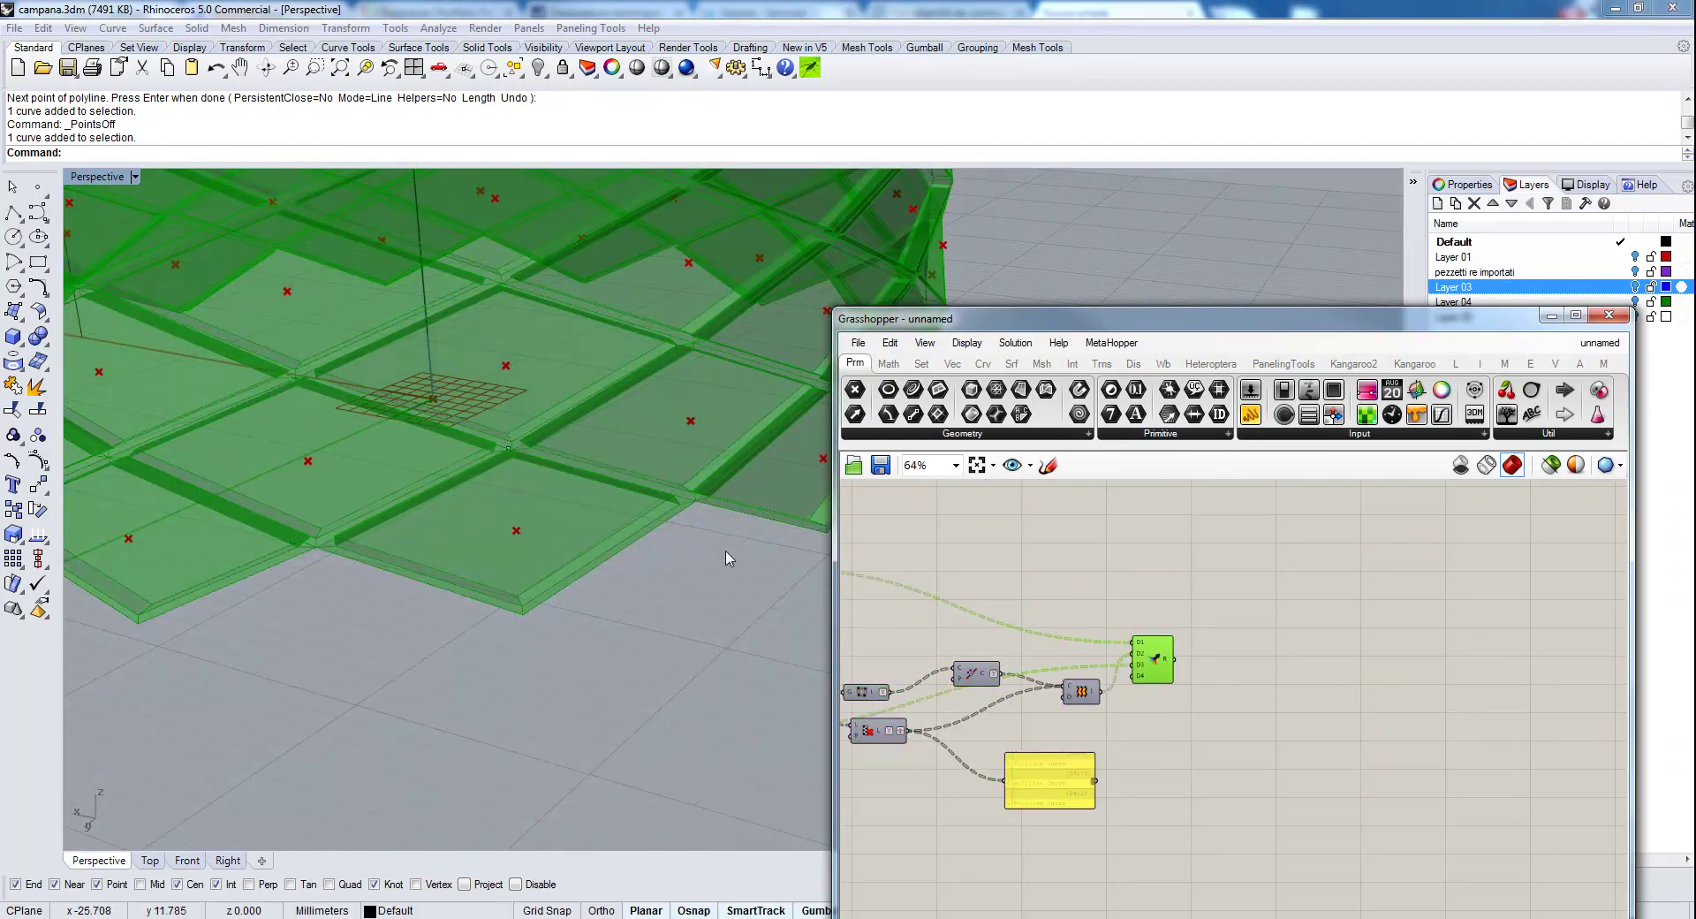
scroll(645, 427, down, 6)
right_drag(645, 427, 572, 614)
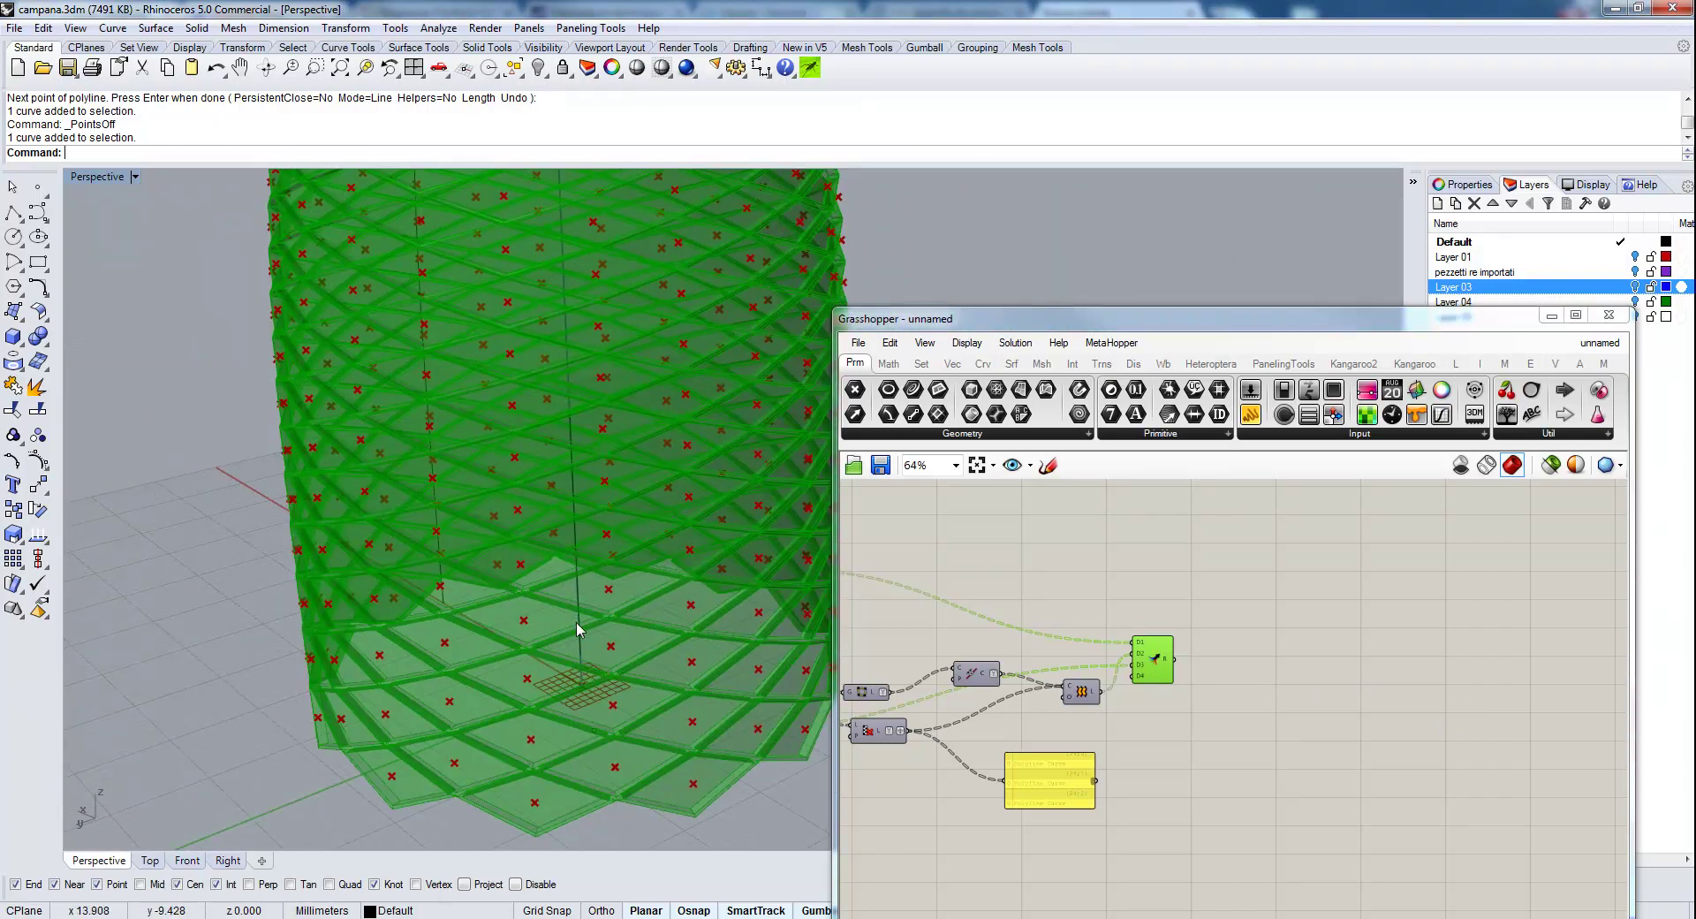
click(80, 917)
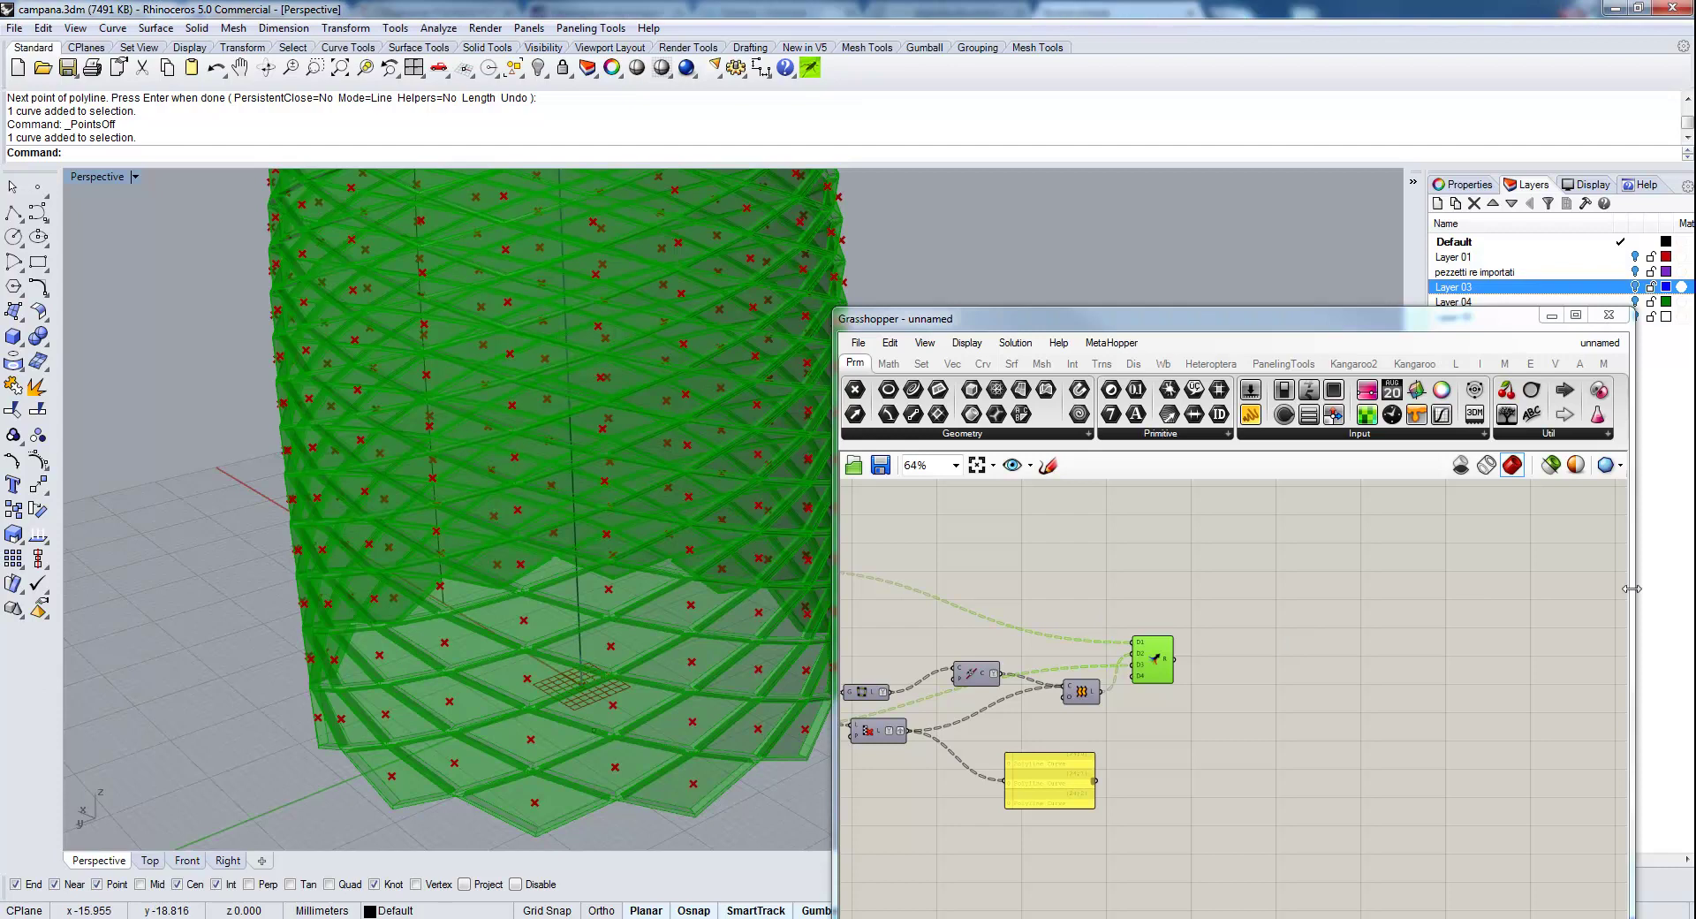
Add a Mesh parameter fed by Merge's R output, turn off Merge's preview and place the parameter beside it.
right_drag(1296, 655, 1277, 652)
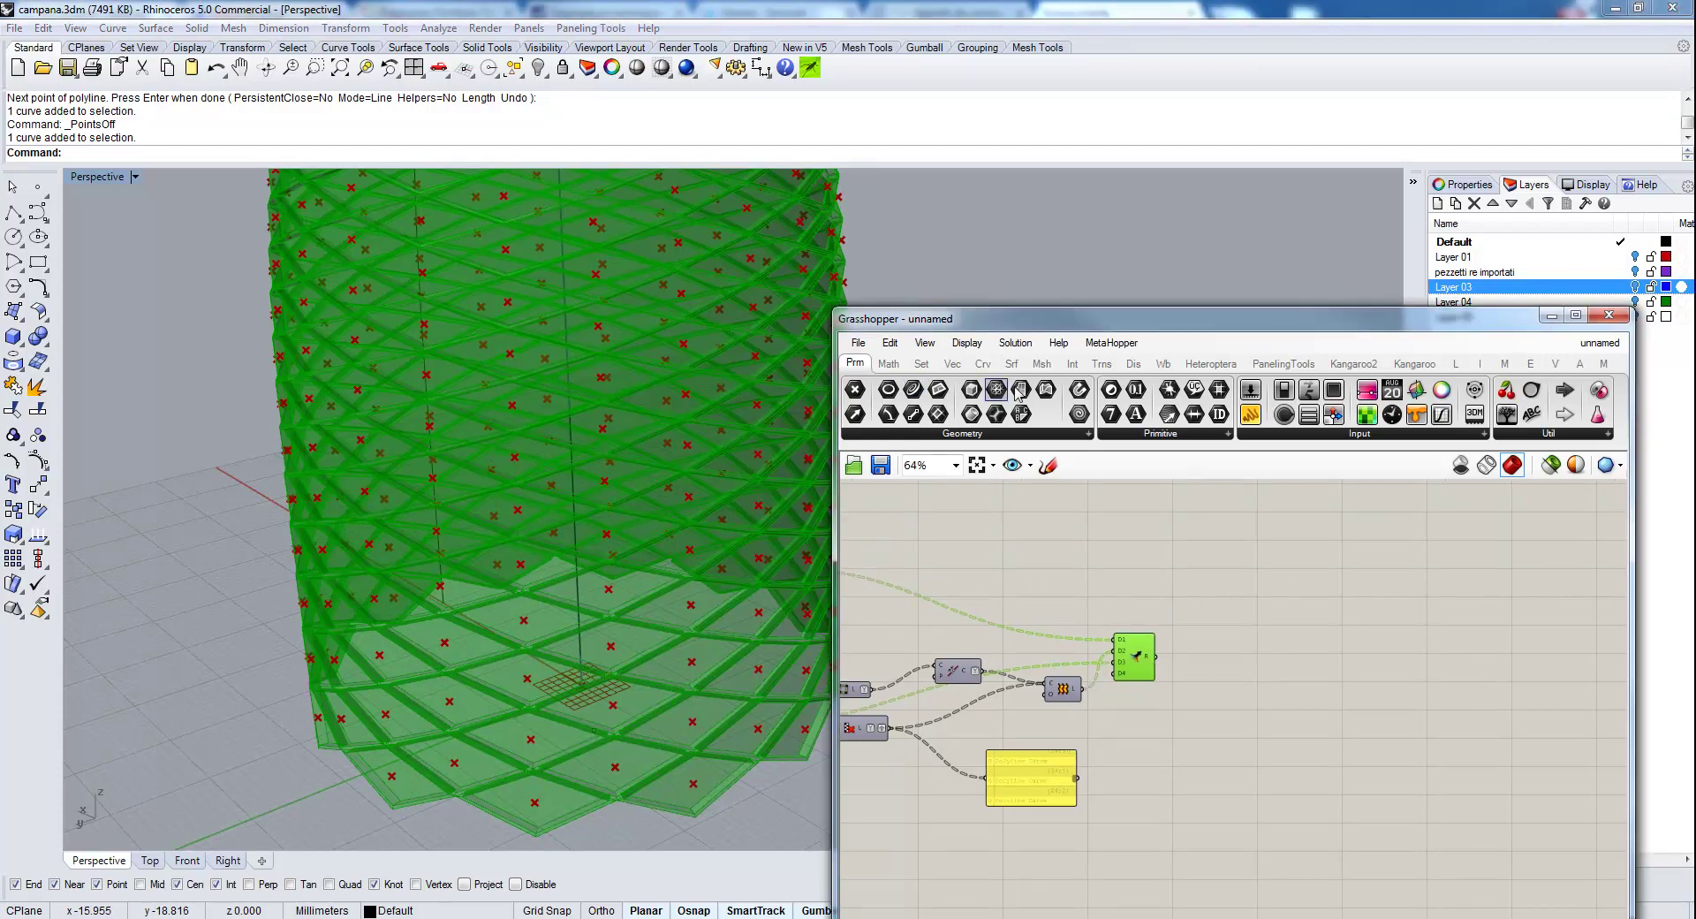
drag(1007, 406, 1361, 700)
drag(1156, 656, 1349, 699)
click(1134, 674)
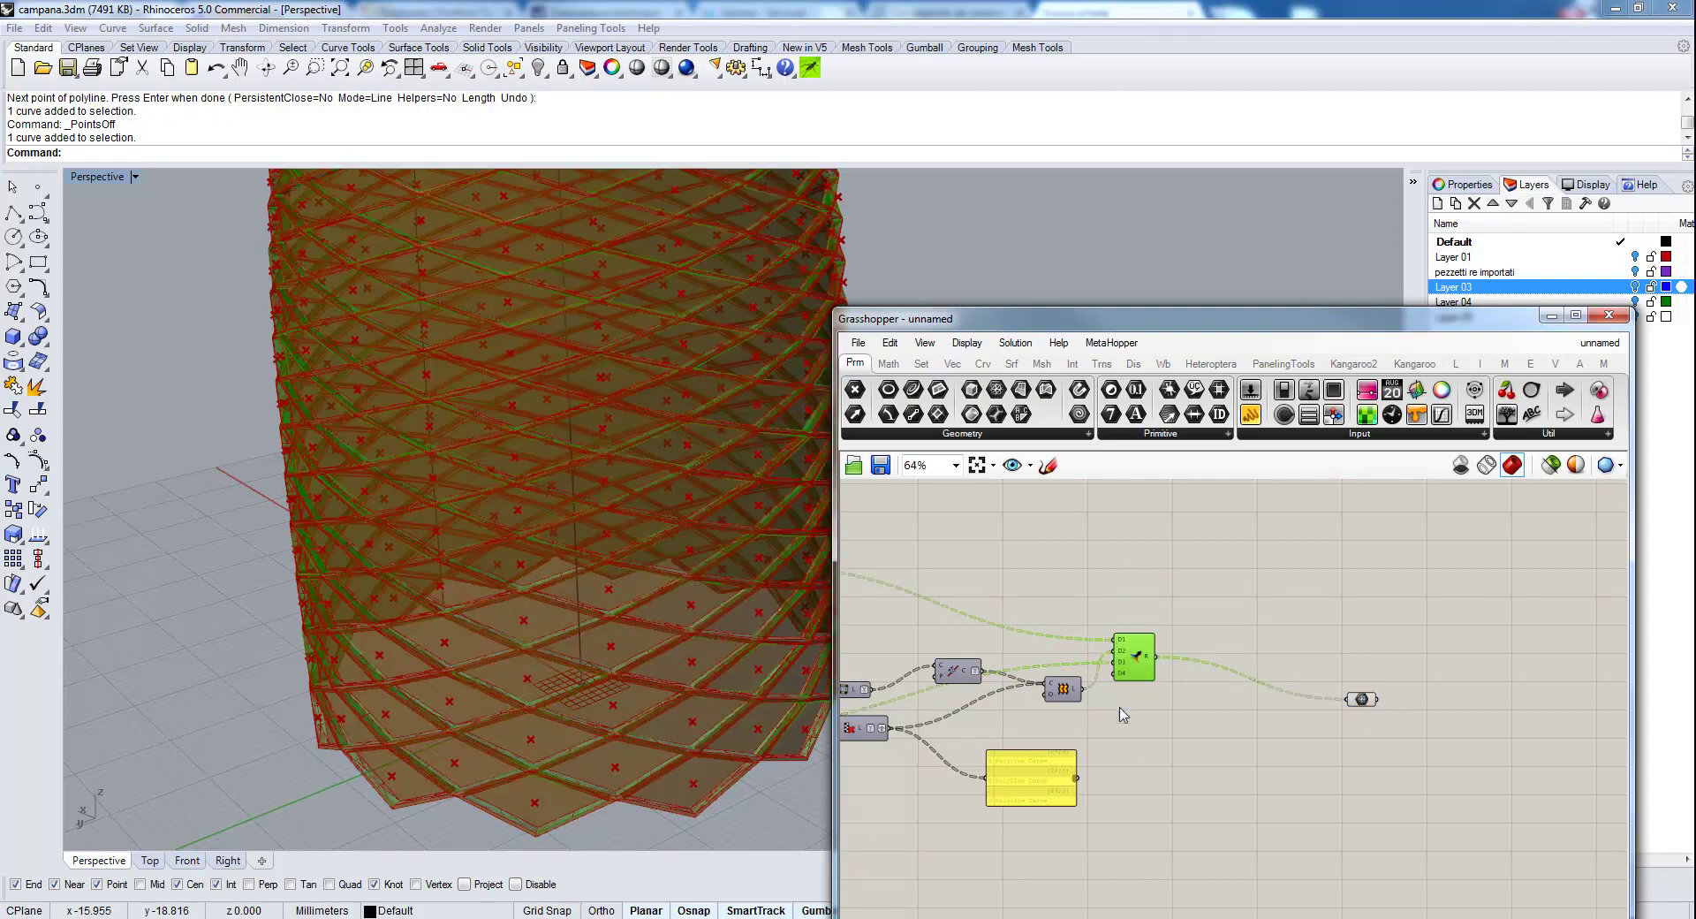
middle_click(1137, 756)
click(1187, 706)
drag(1365, 704, 1258, 662)
Bake the Mesh parameter's geometry as a group with By Layer colour.
scroll(1254, 677, up, 5)
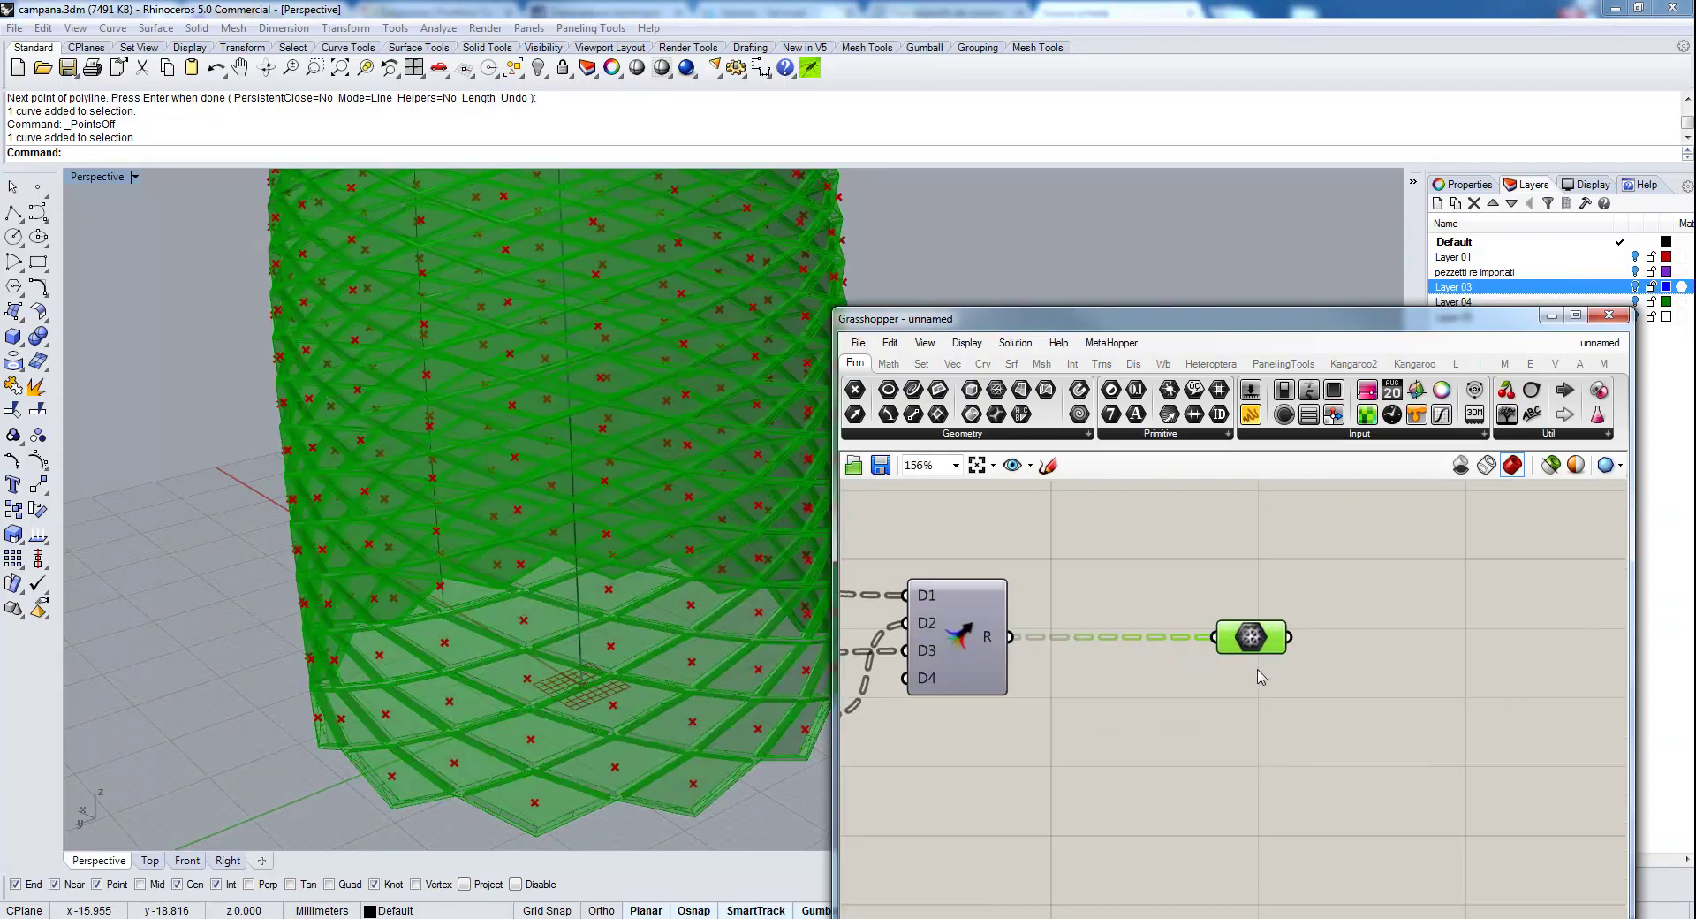
right_click(1262, 629)
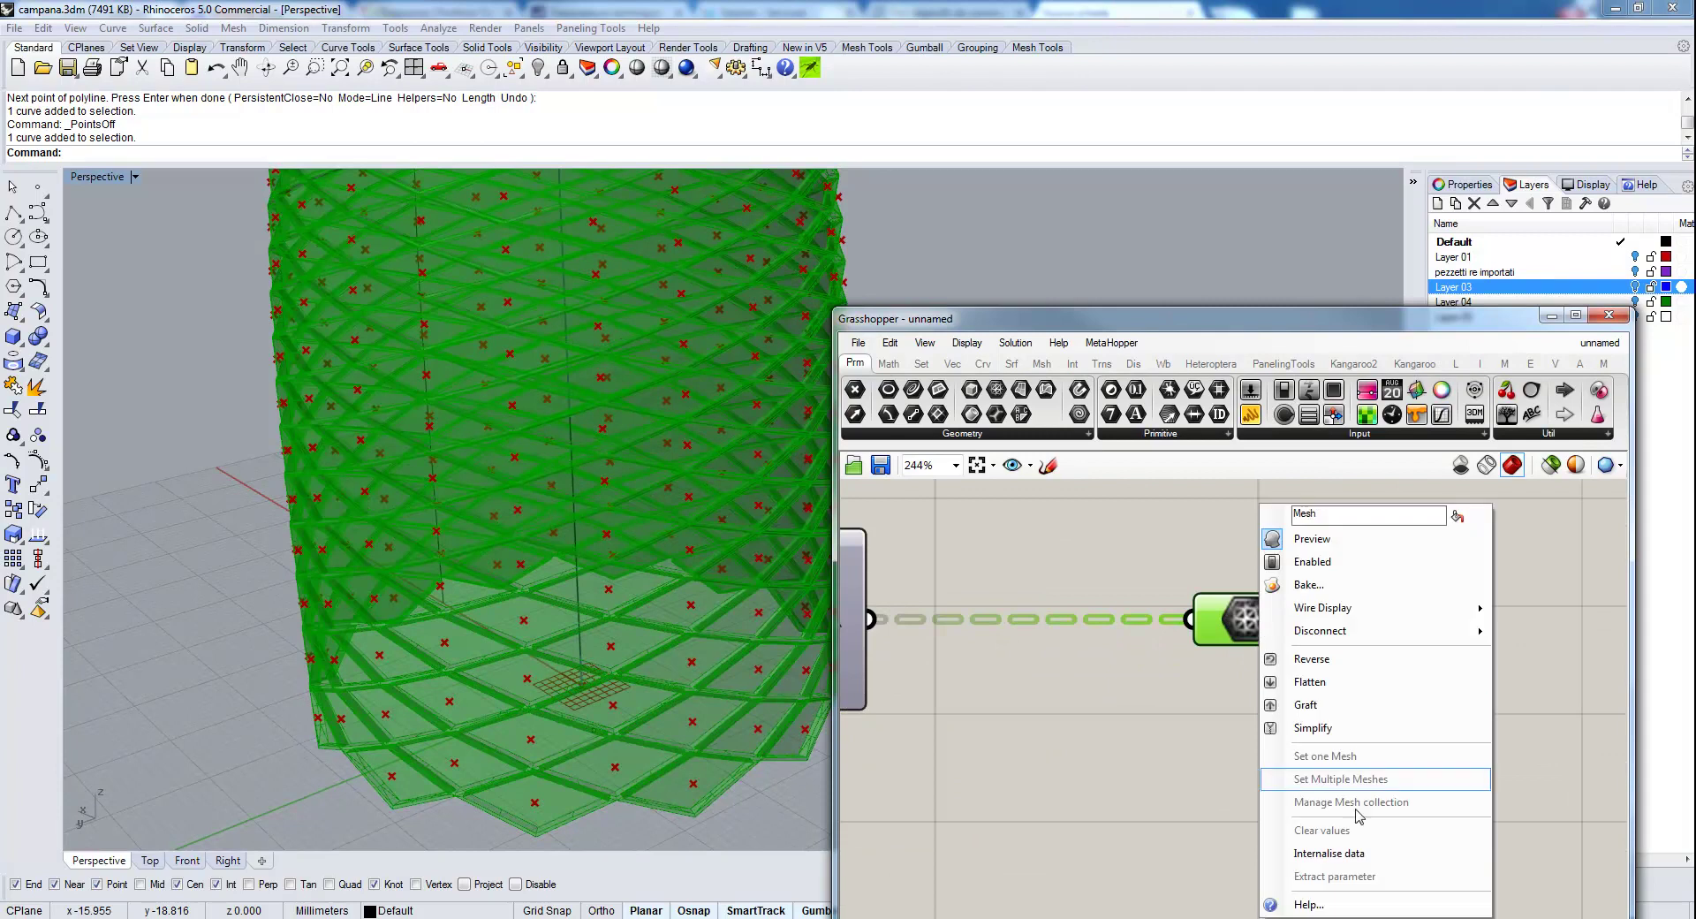
click(1344, 587)
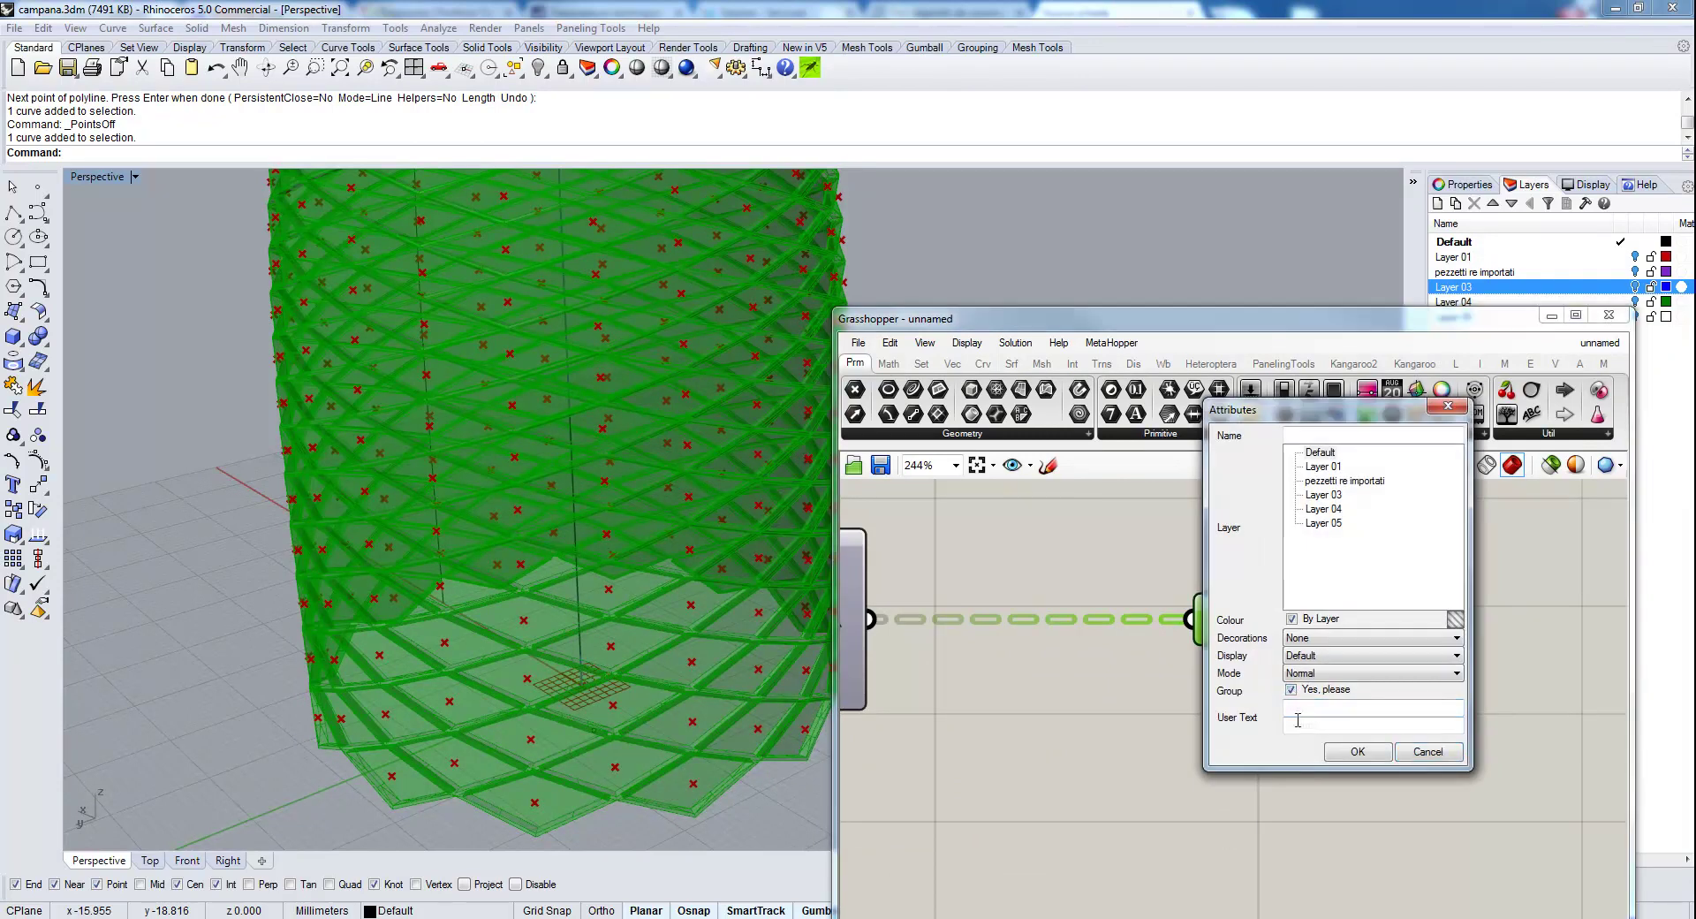
click(1361, 753)
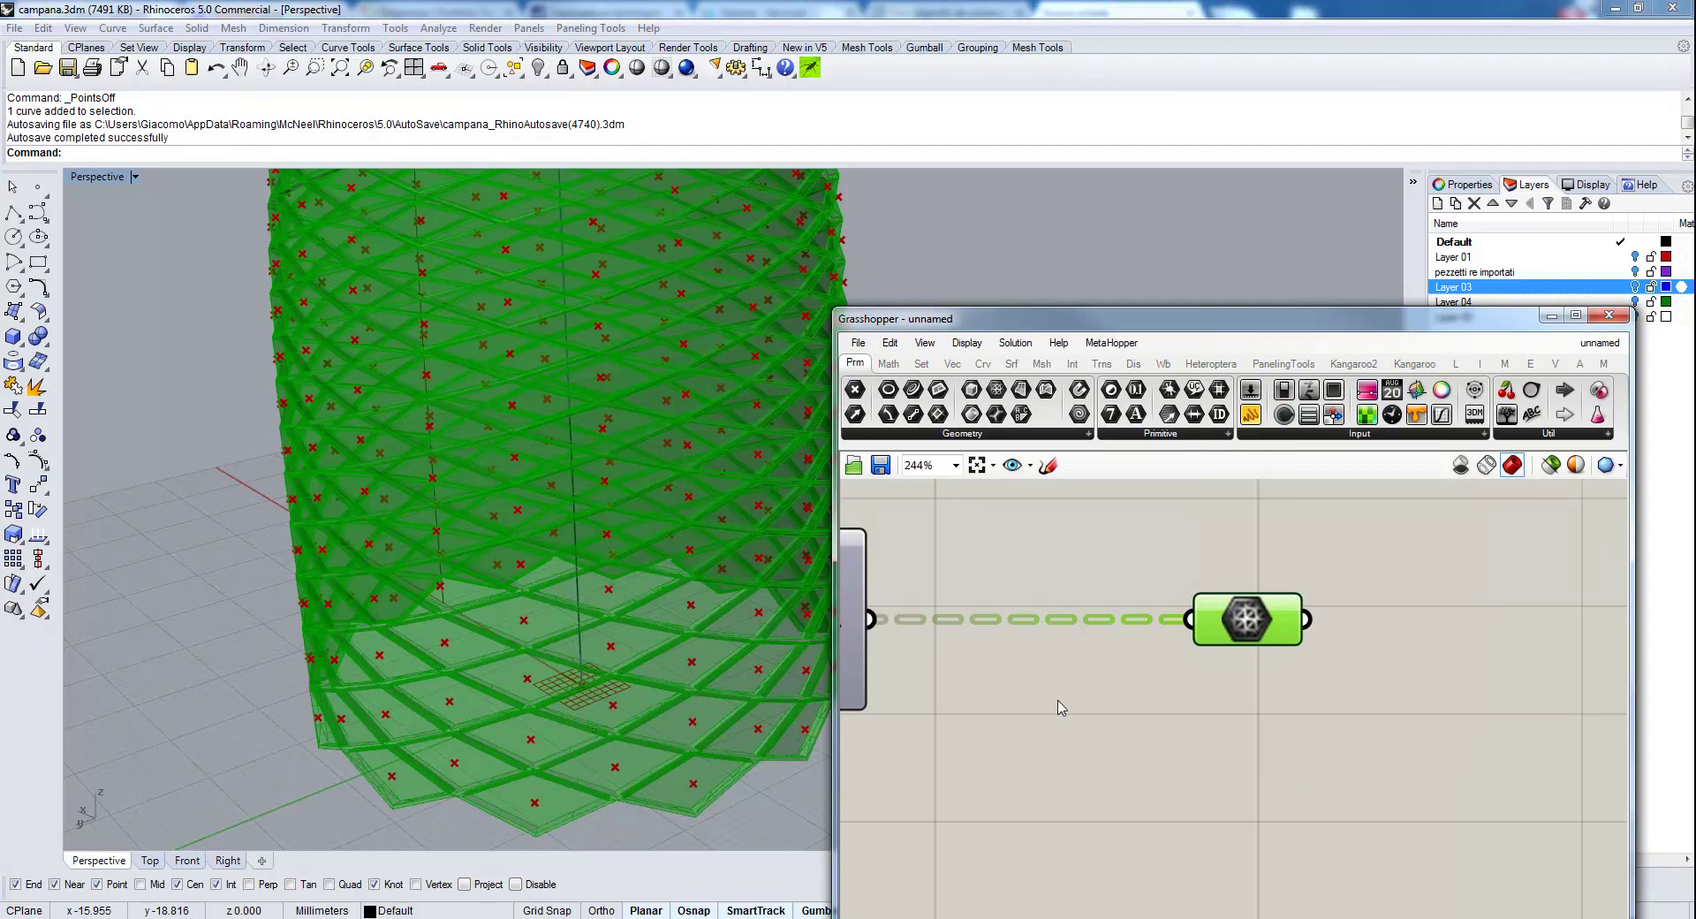
Move the Grasshopper window aside, limit selection to meshes, select the baked lattice and move it clear of the preview.
drag(1100, 323, 1054, 646)
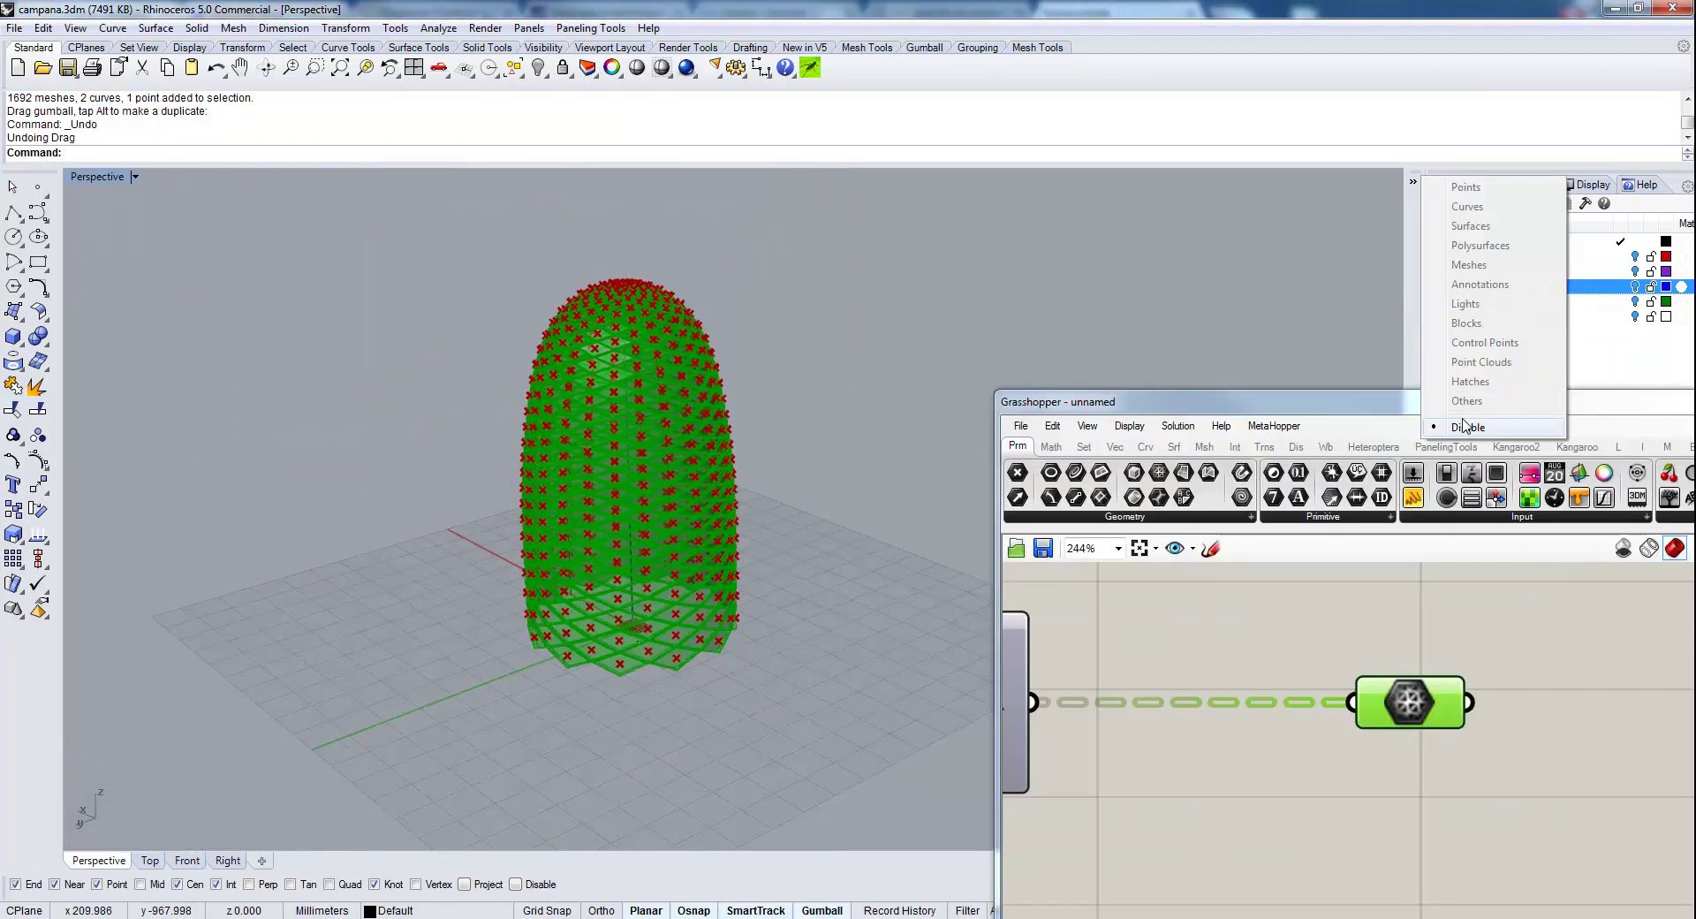
click(1399, 210)
click(1414, 182)
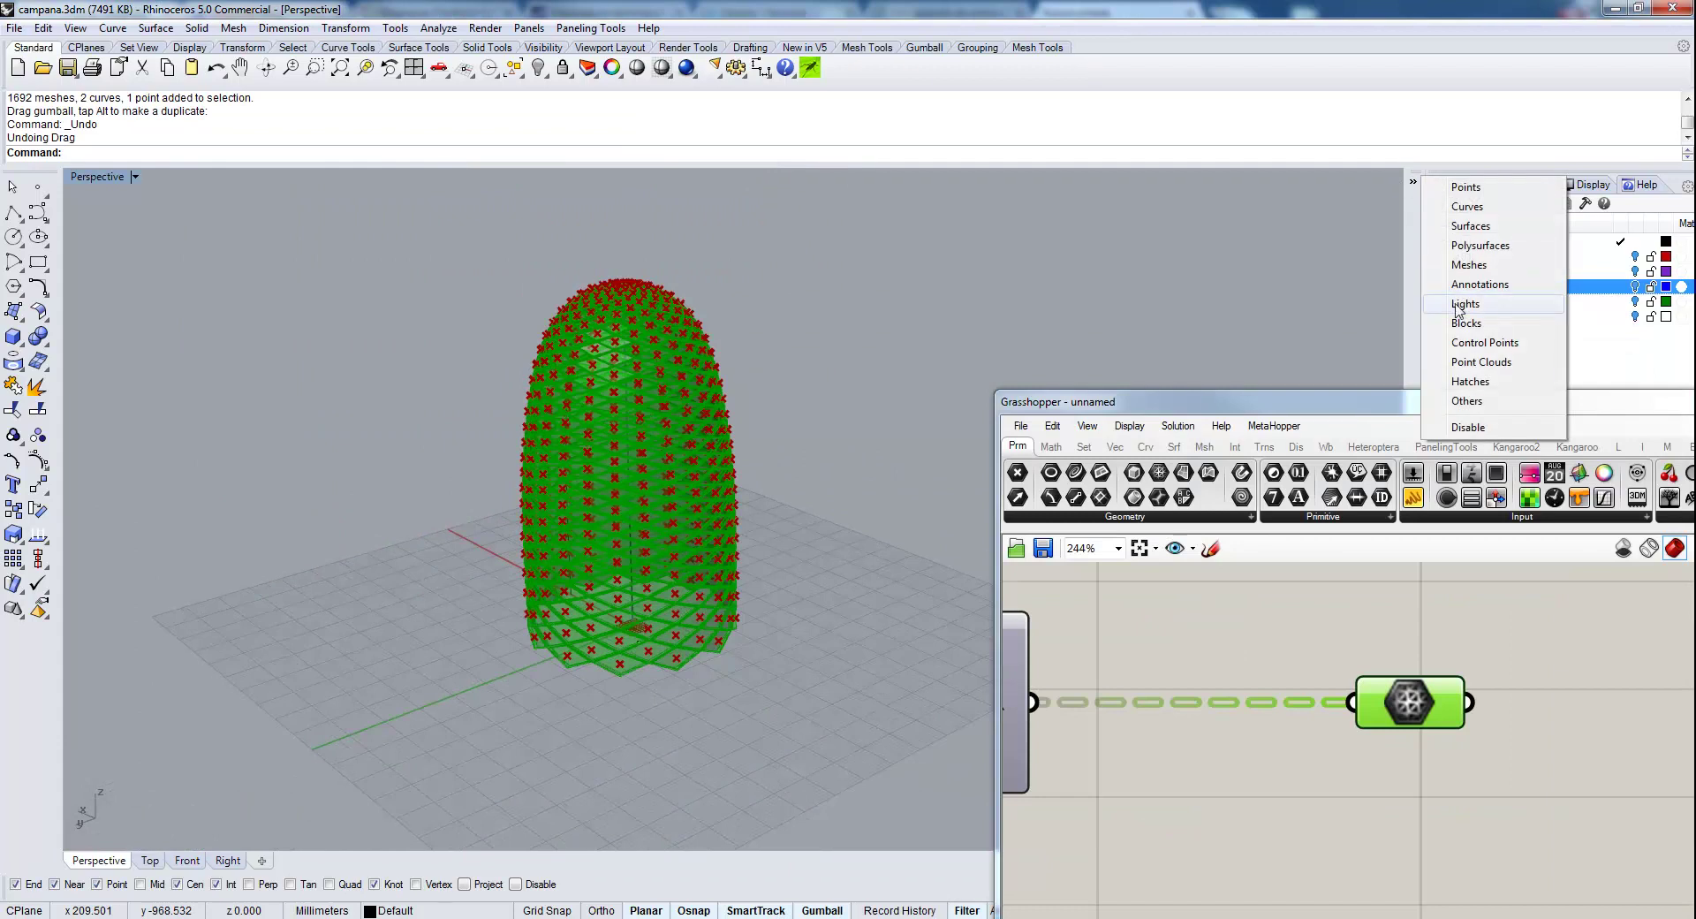
click(1487, 265)
drag(334, 233, 887, 690)
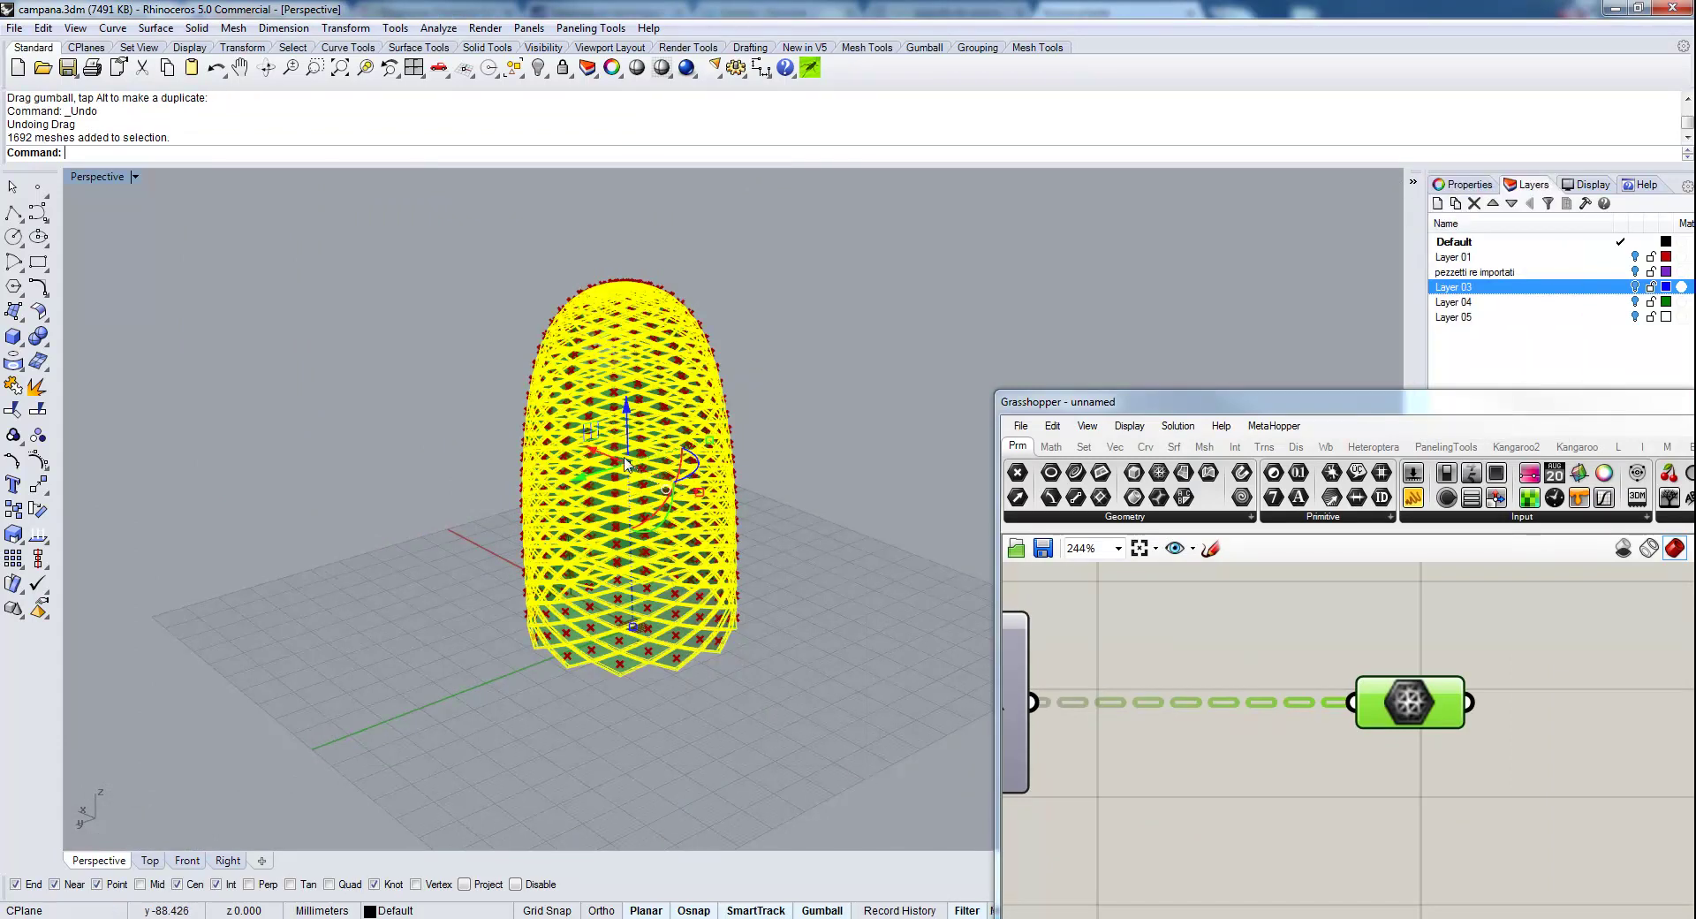
drag(606, 451, 442, 702)
Set the Perspective viewport to the Artistic display mode.
drag(569, 696, 571, 694)
click(134, 176)
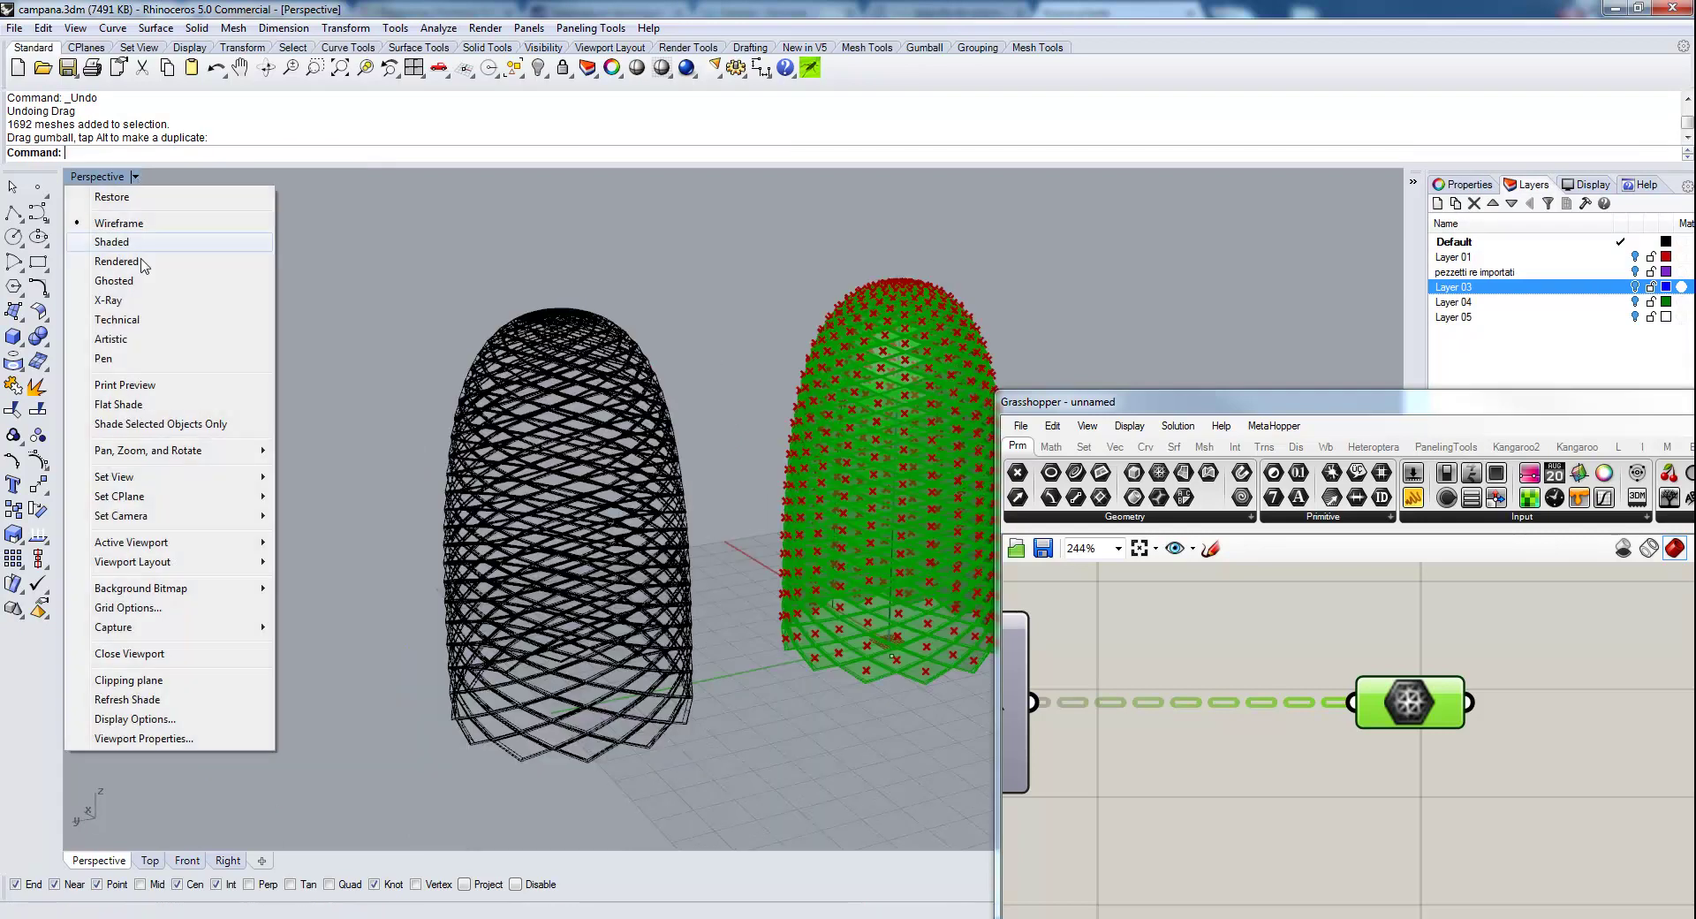
click(142, 338)
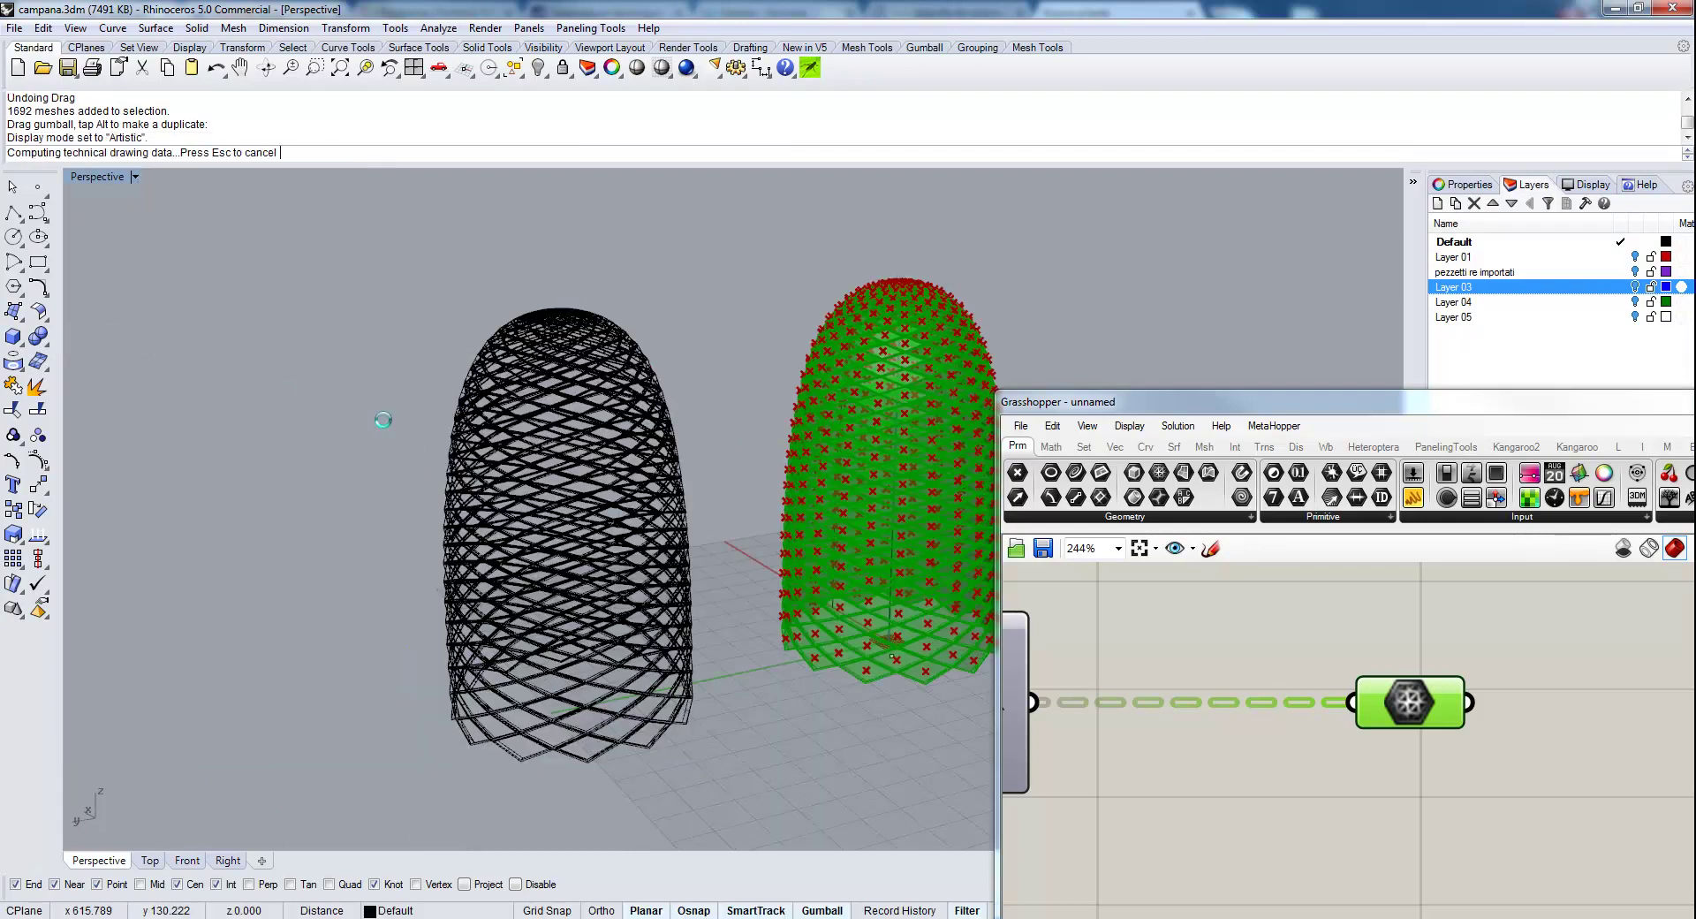
Inspect the baked lattice bell's sides, overall shape and the converging ribs at its crown.
scroll(483, 488, up, 3)
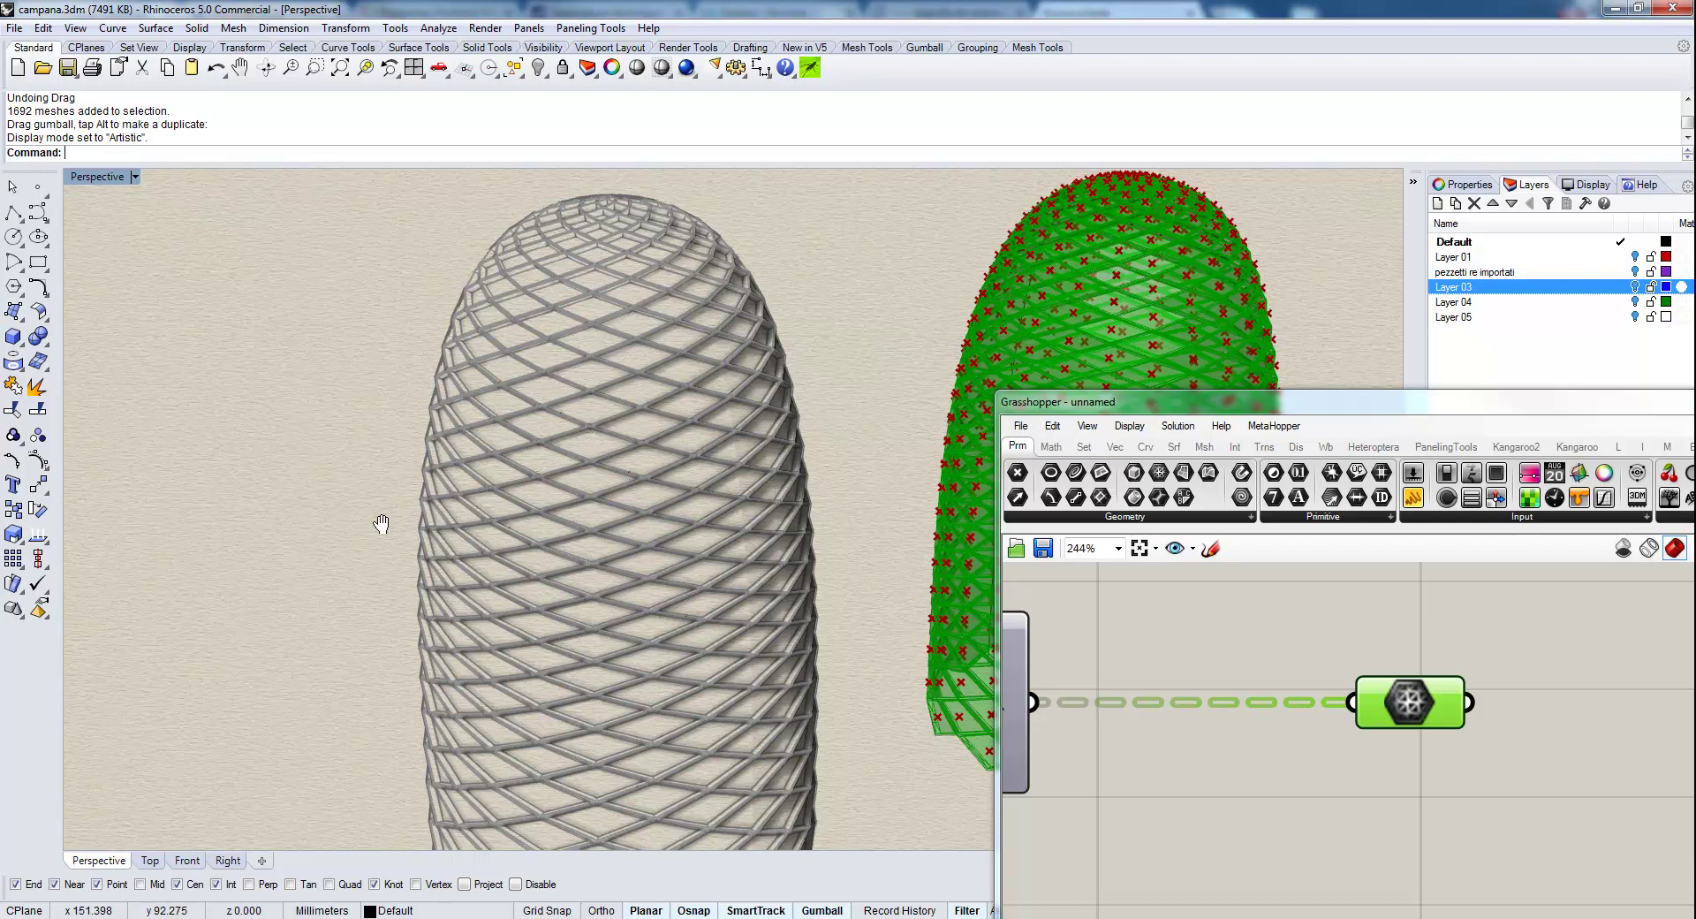
scroll(380, 524, up, 5)
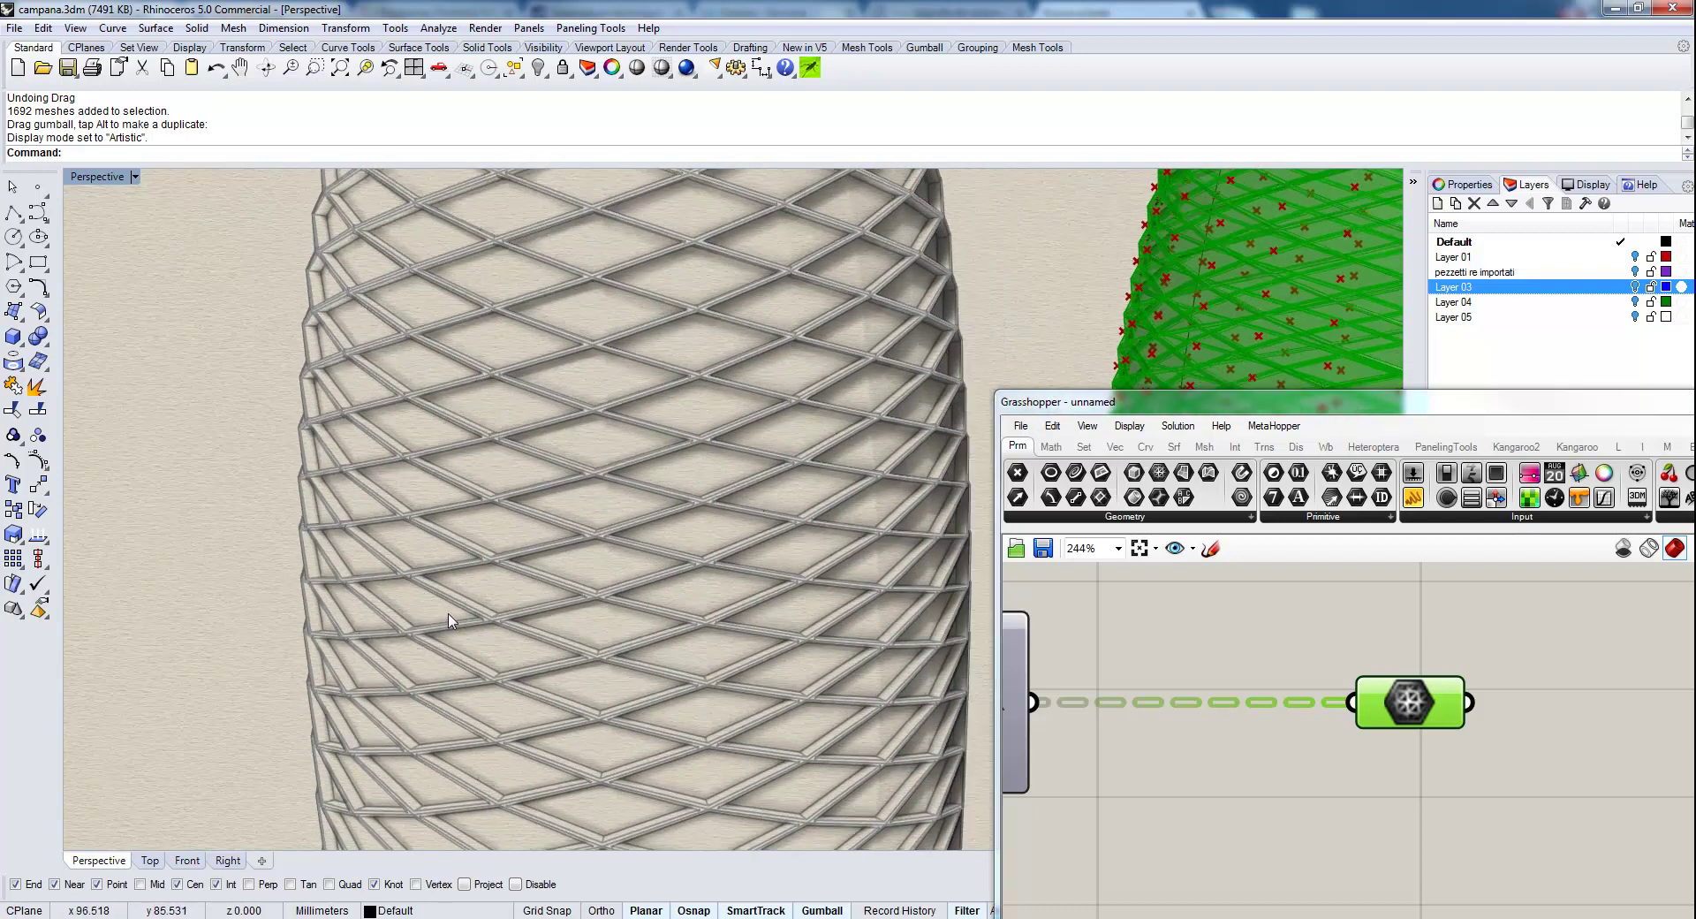
scroll(449, 622, down, 4)
right_drag(449, 621, 389, 505)
scroll(389, 504, up, 4)
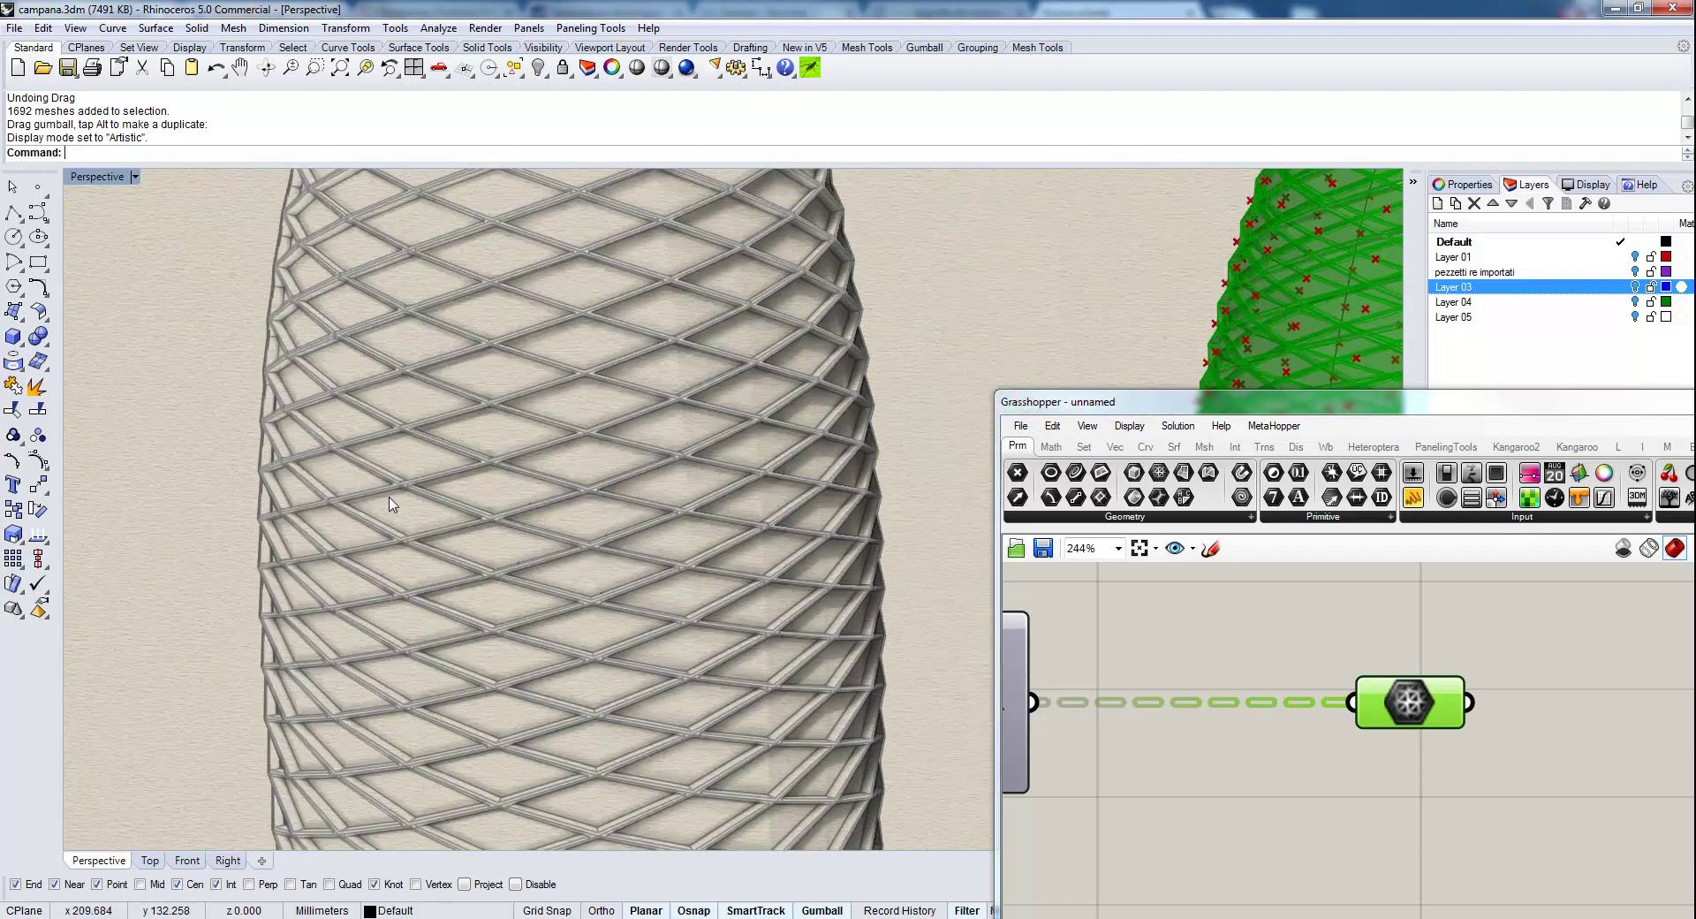
scroll(371, 521, down, 5)
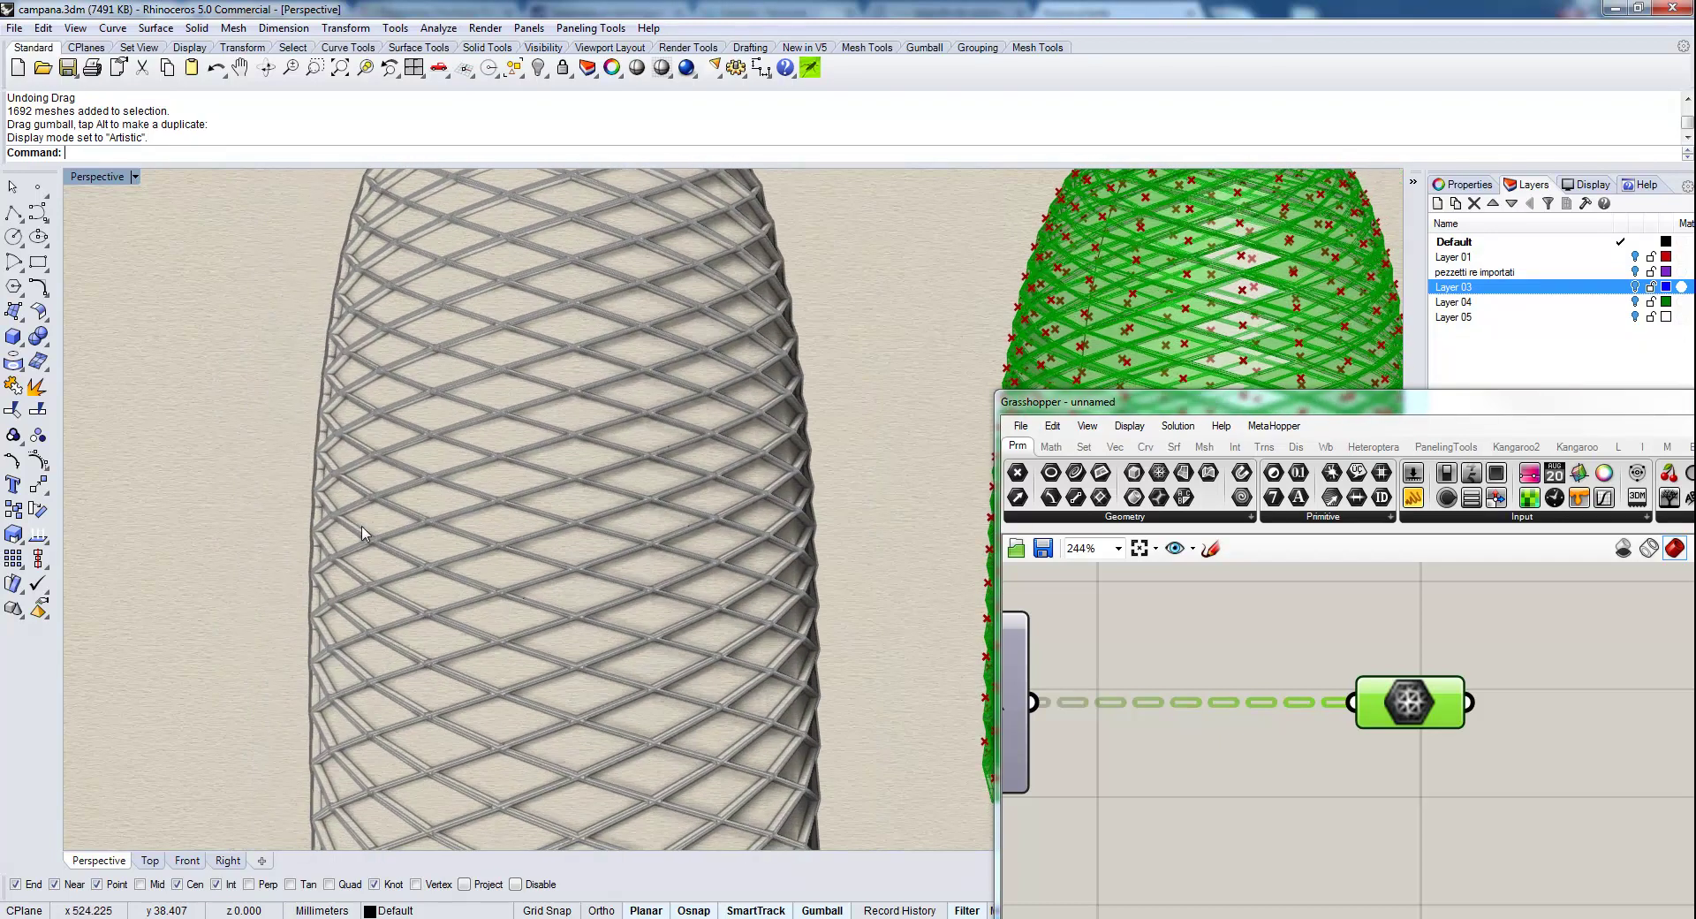
scroll(362, 533, down, 5)
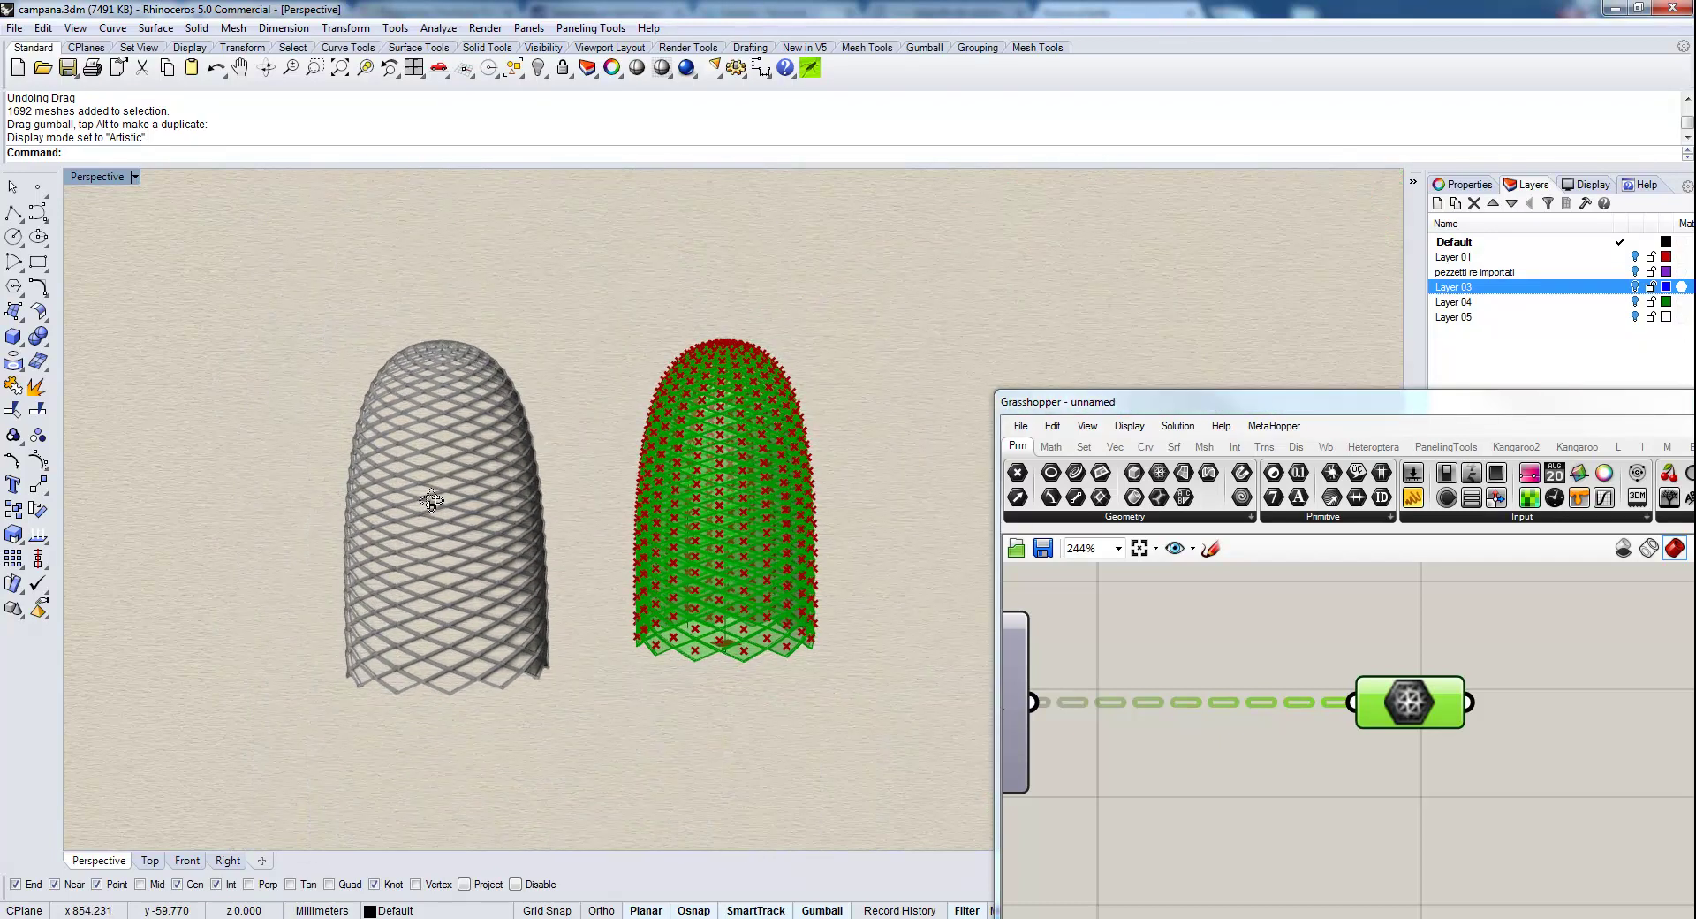
right_drag(431, 501, 376, 536)
scroll(395, 360, up, 9)
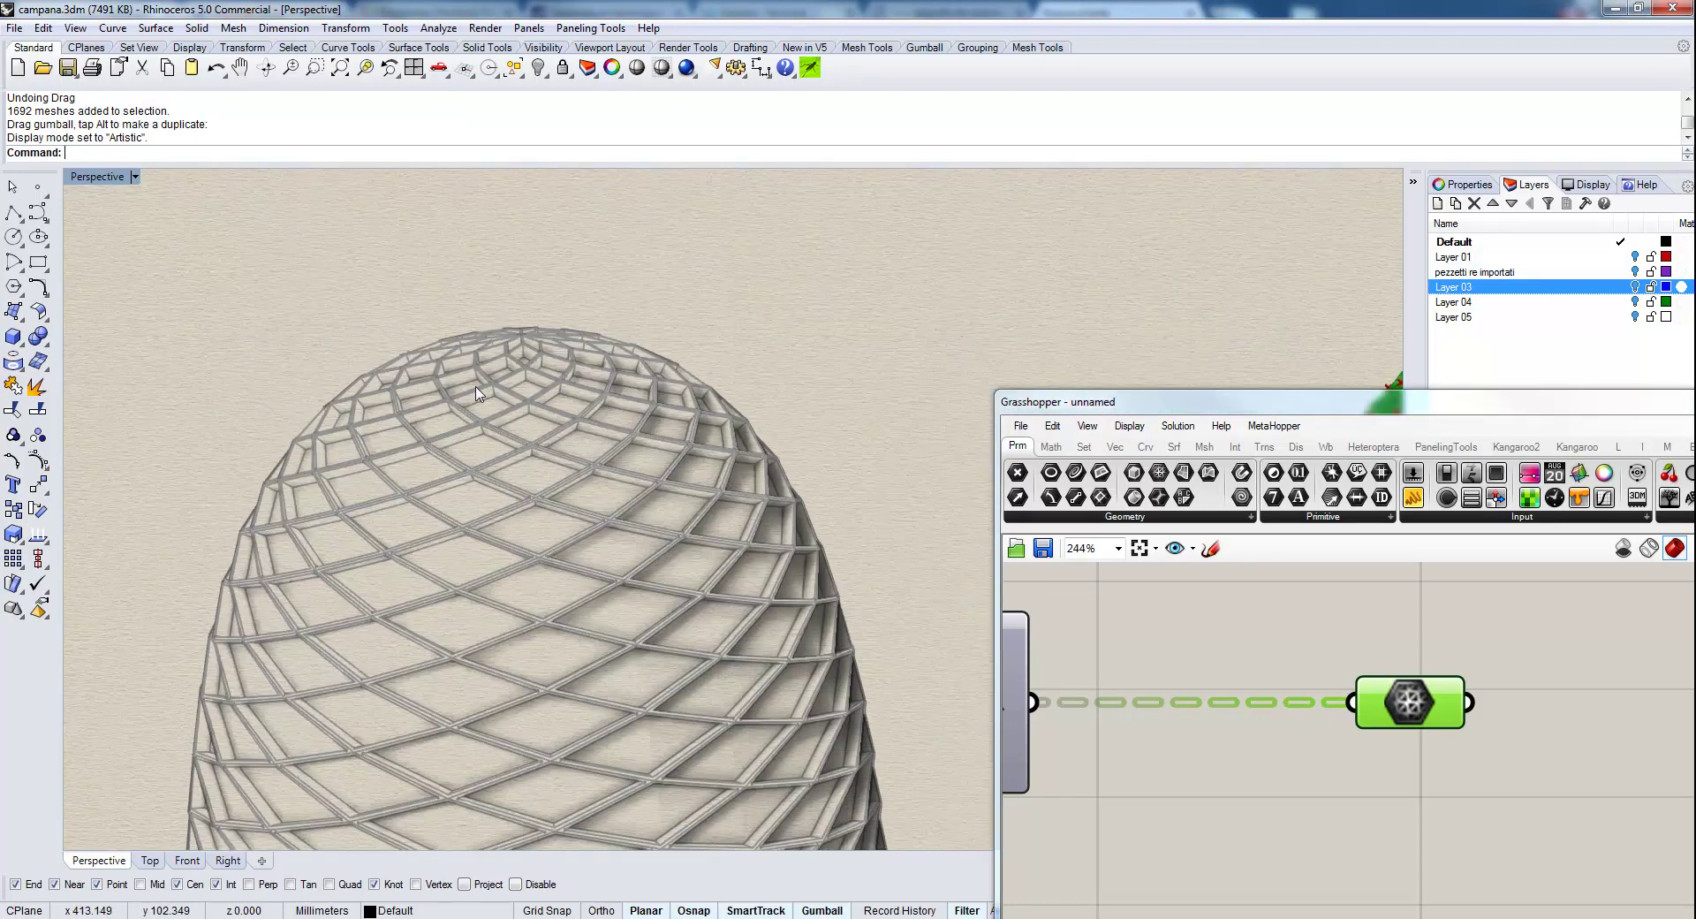
scroll(471, 444, up, 3)
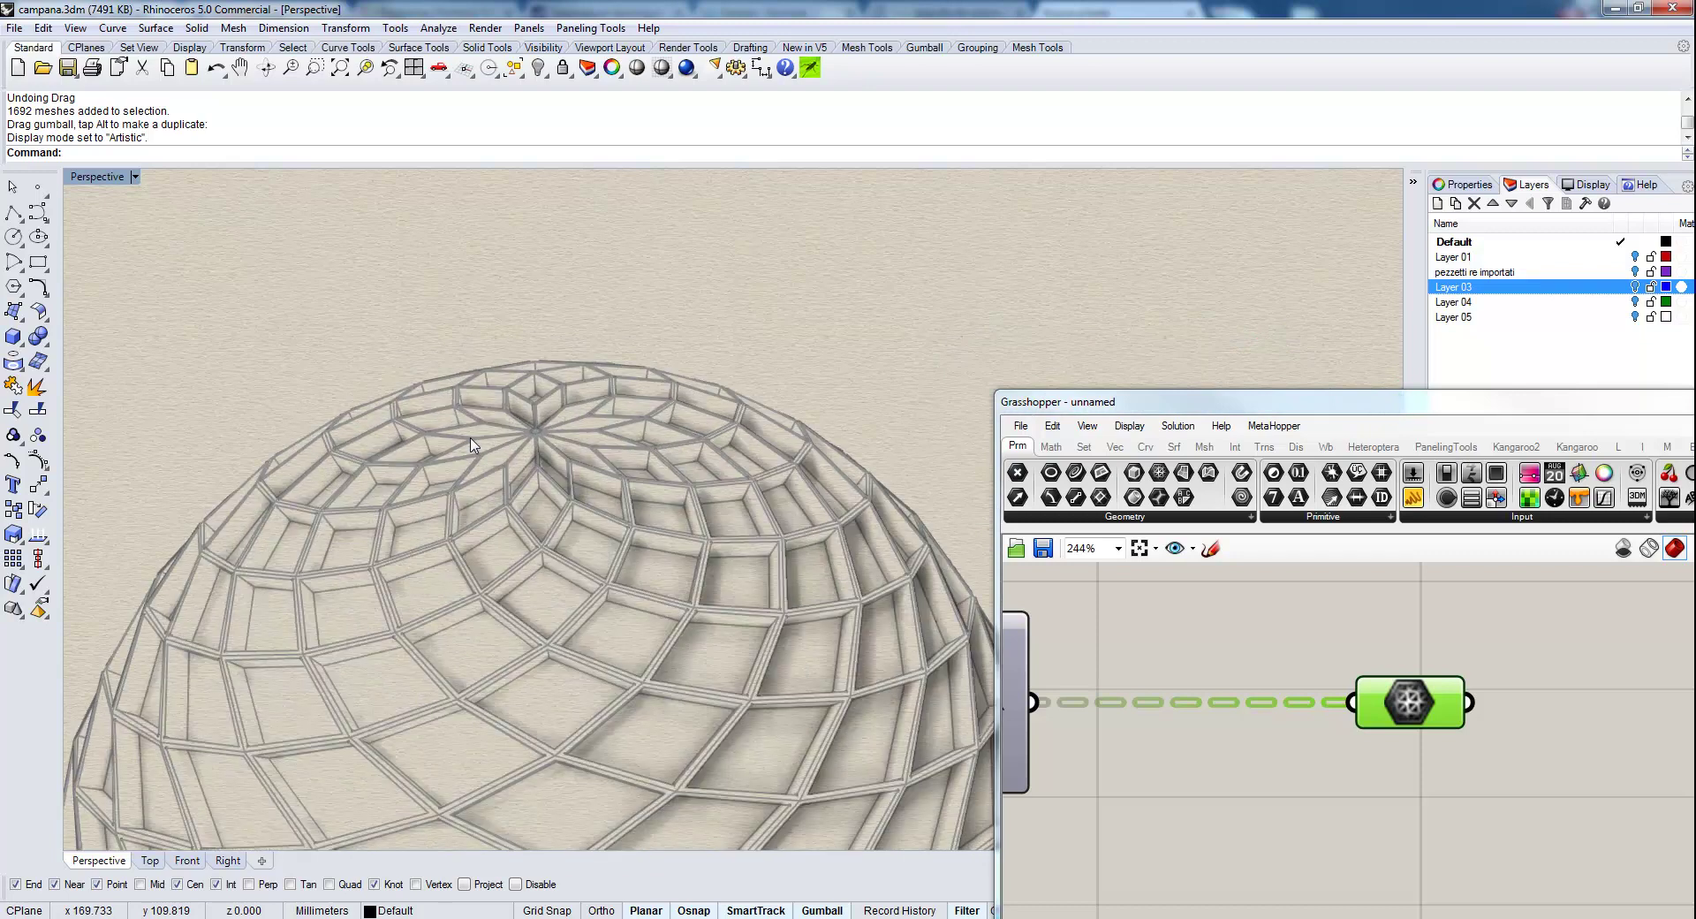